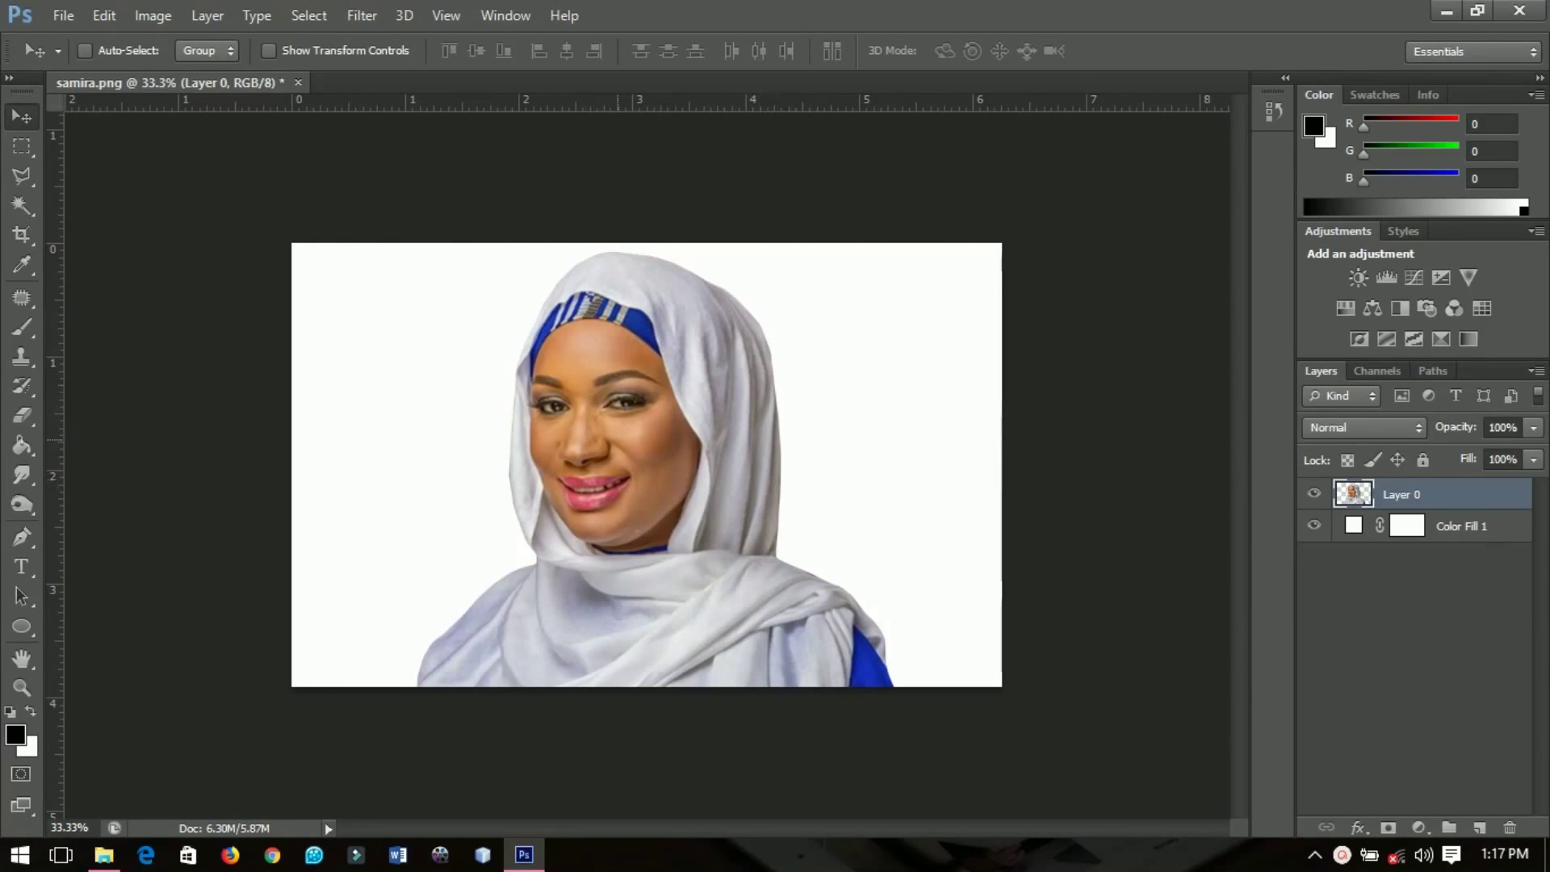
# - Examine the portrait close up and compare it with and without the Color Fill 1 background layer
pyautogui.hotkey('ctrl', '+')
pyautogui.hotkey('ctrl', '+')
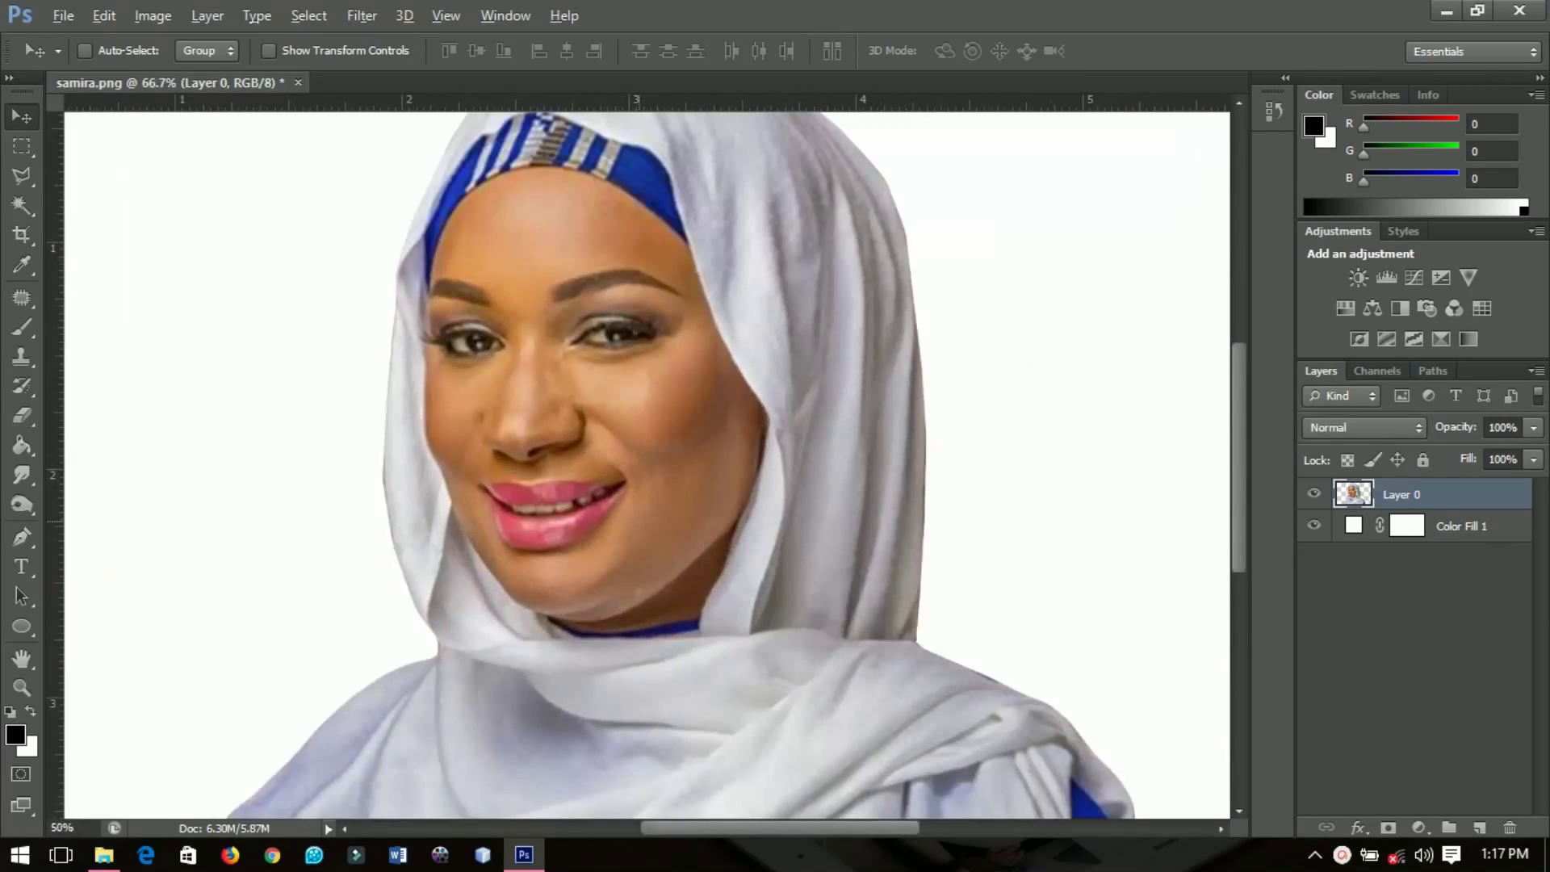
pyautogui.hotkey('ctrl', '-')
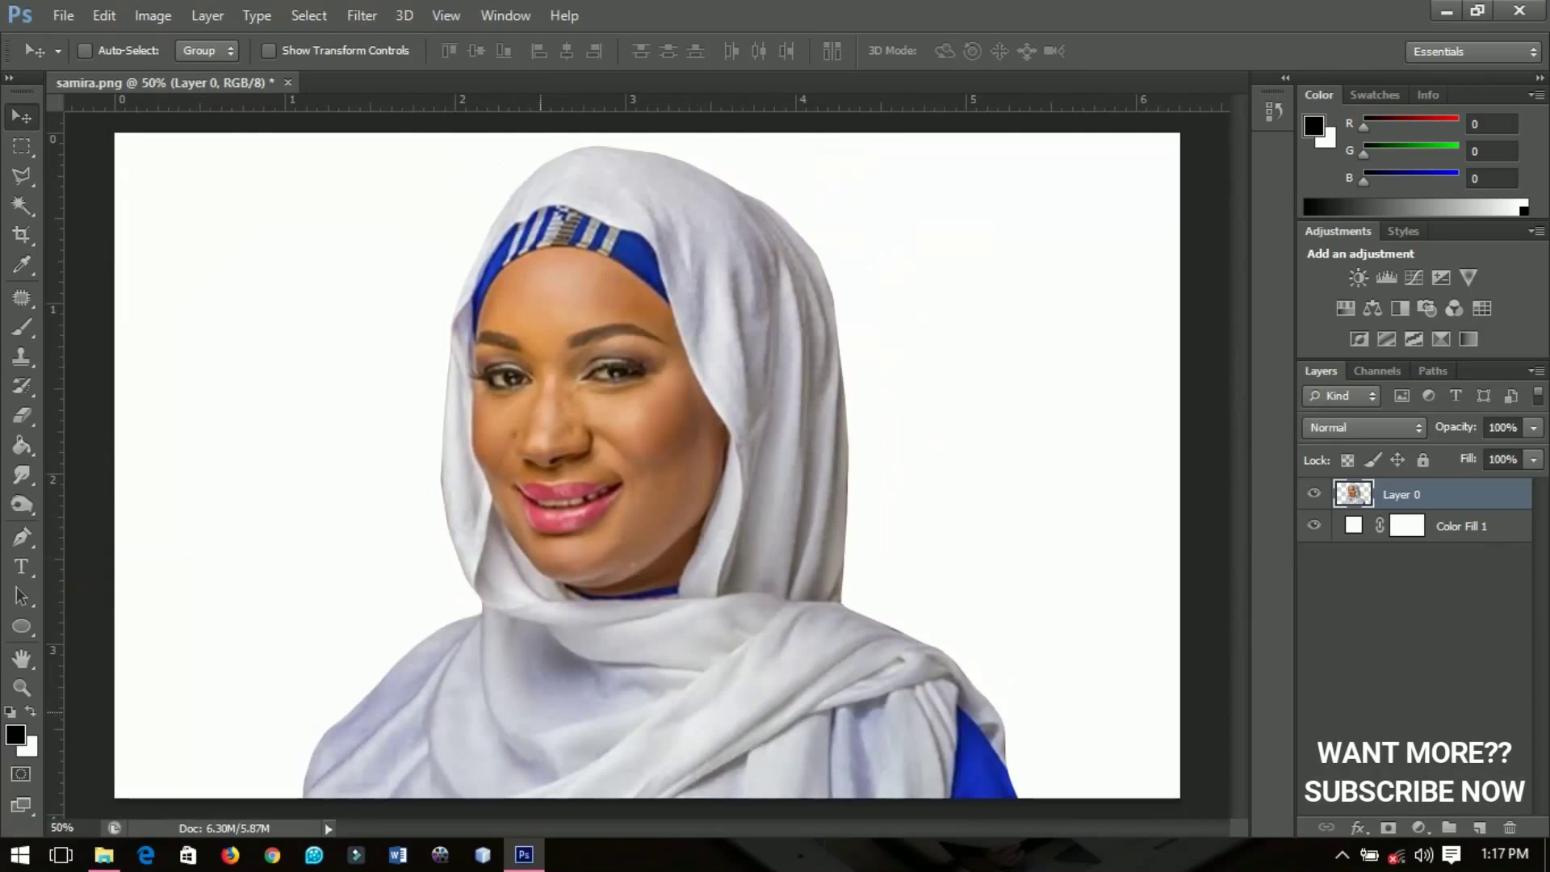
pyautogui.scroll(1, 719, 666)
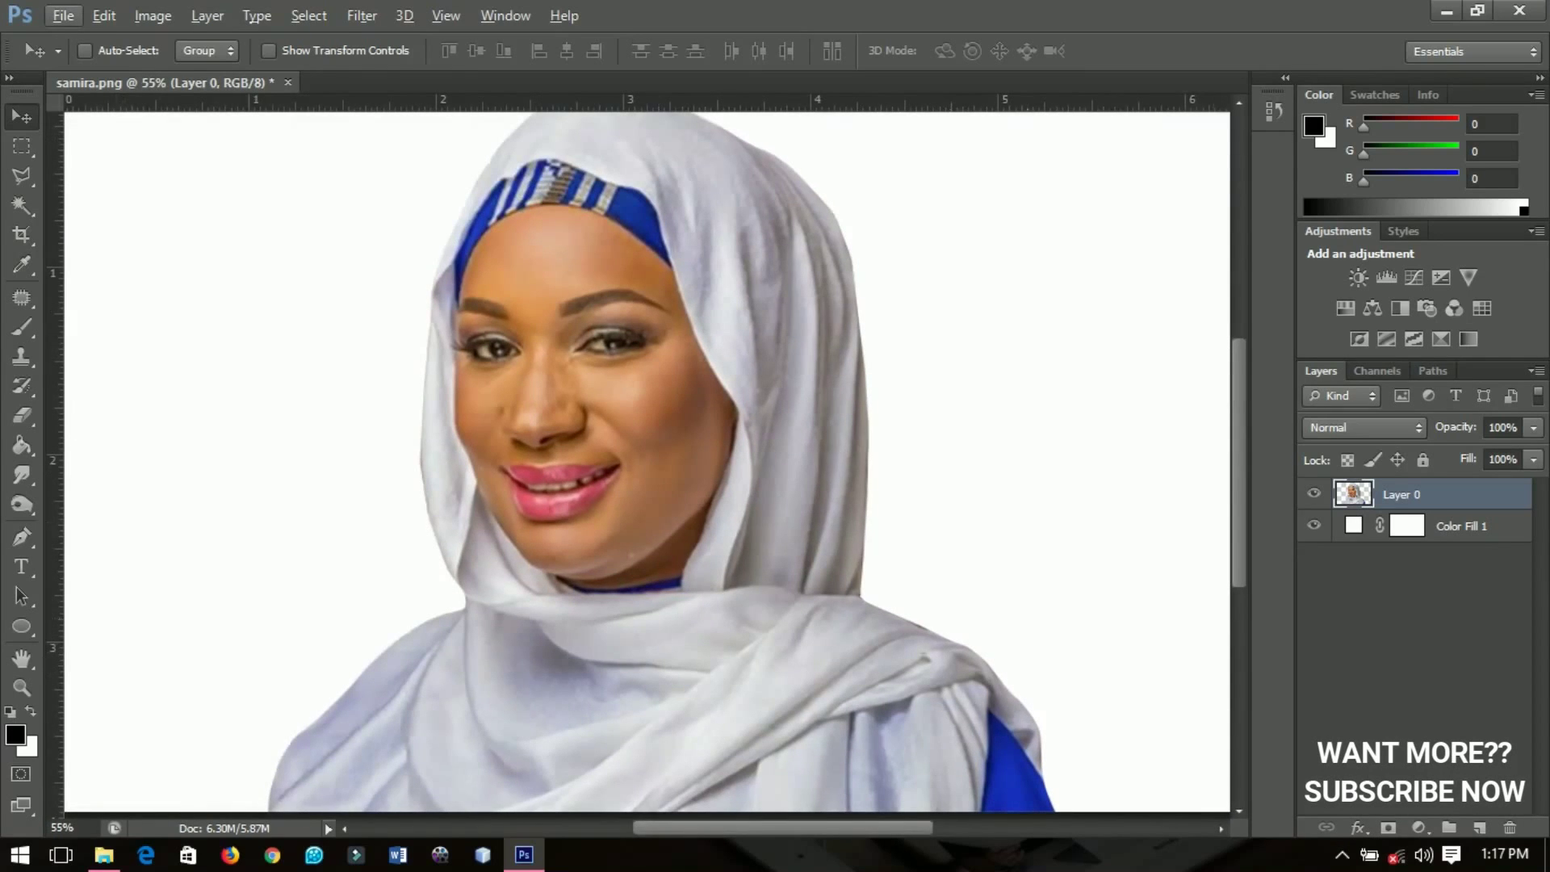
pyautogui.click(1315, 526)
pyautogui.click(1314, 525)
pyautogui.moveTo(550, 705); pyautogui.dragTo(843, 629)
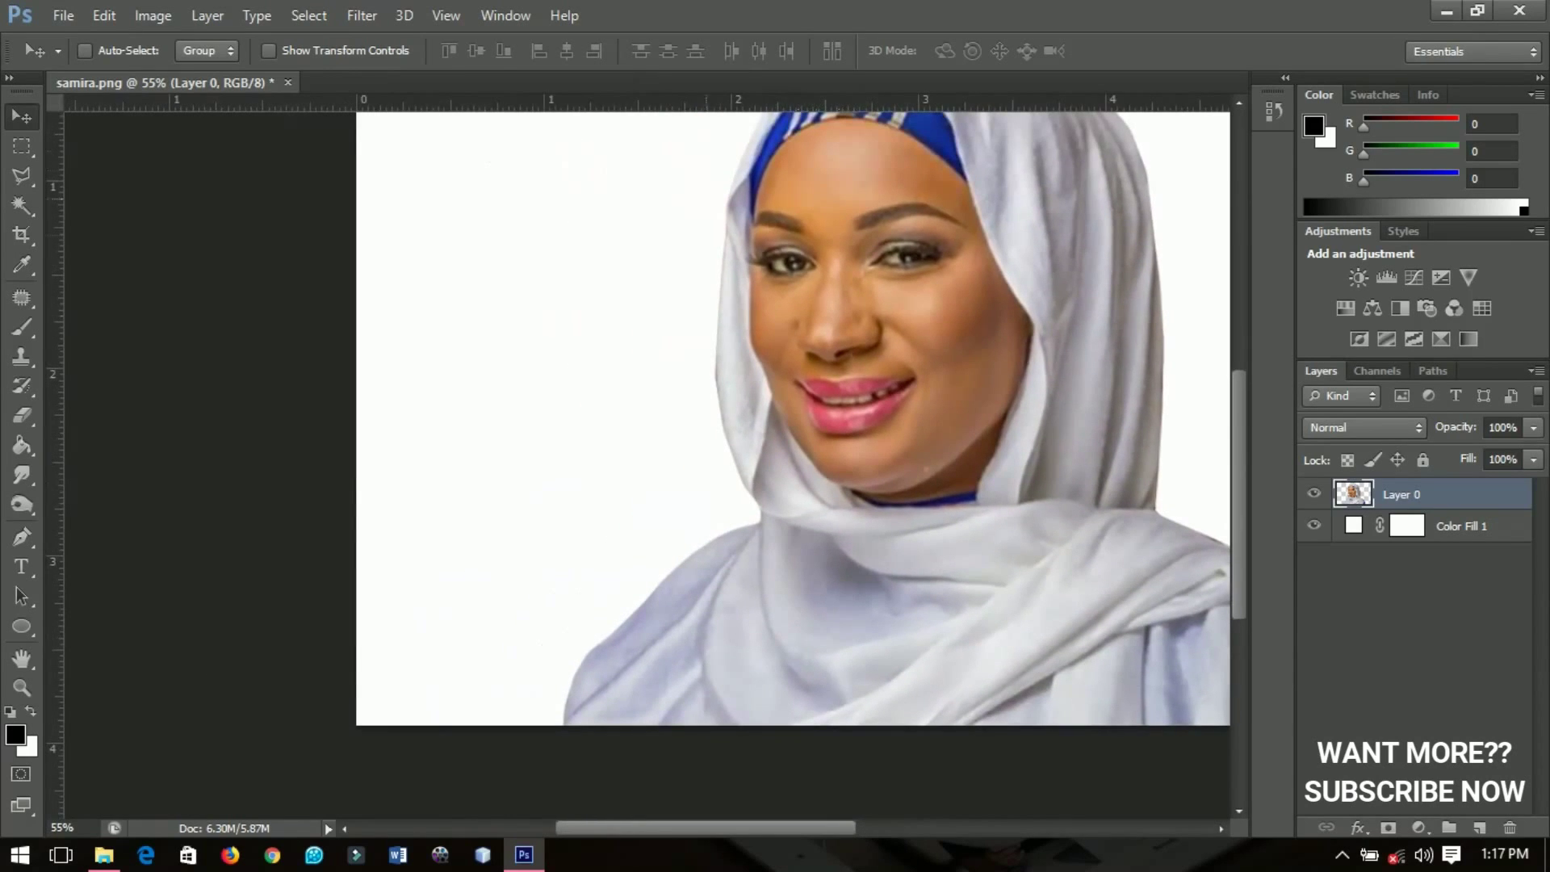
pyautogui.moveTo(1122, 632); pyautogui.dragTo(854, 663)
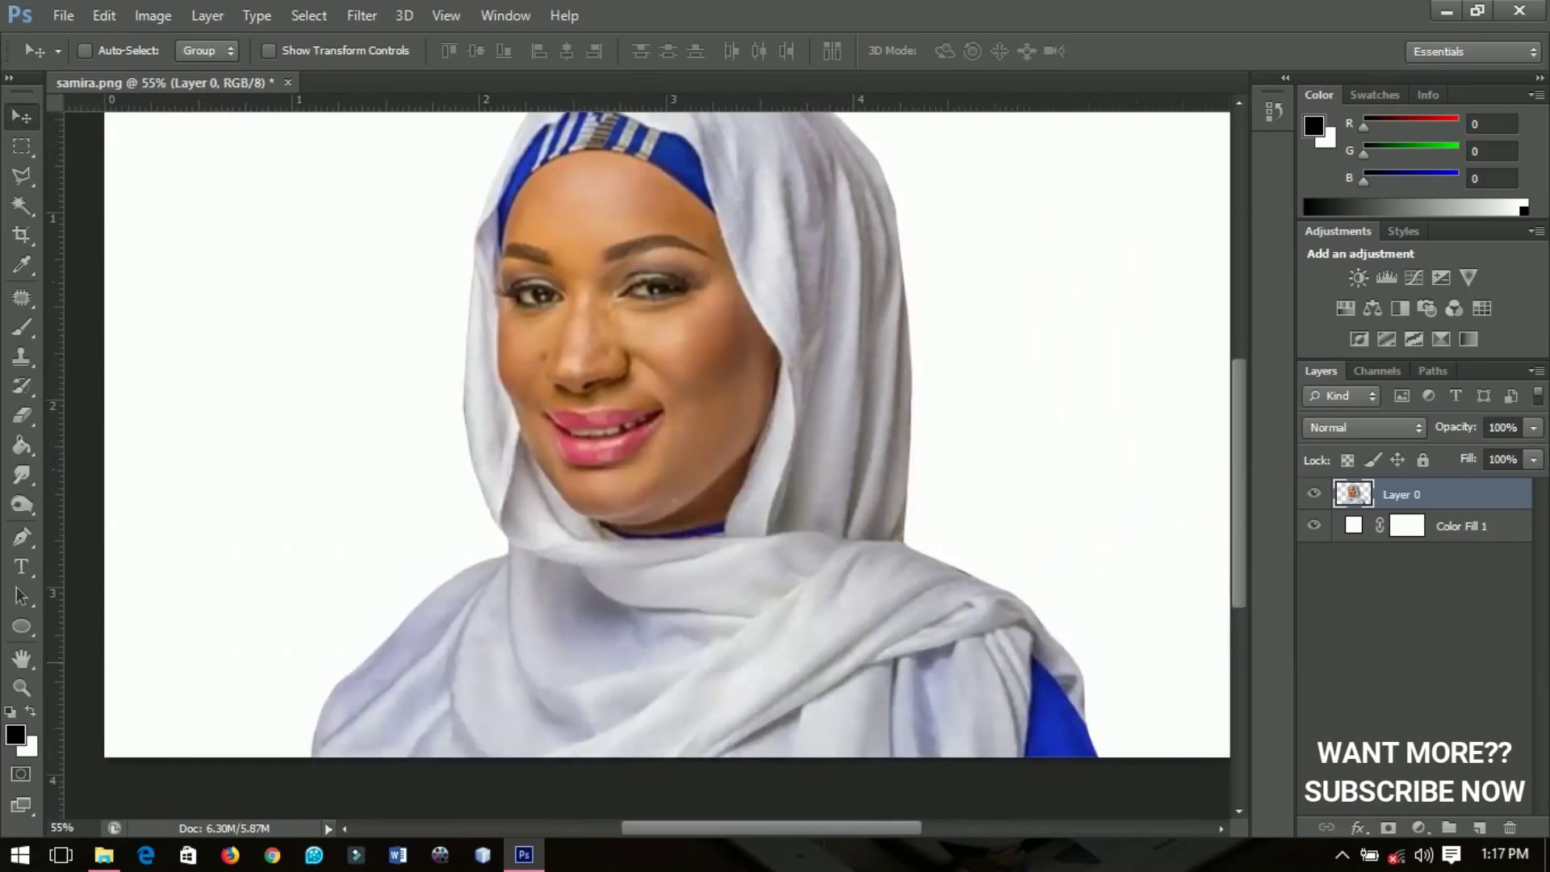
pyautogui.hotkey('ctrl', '-')
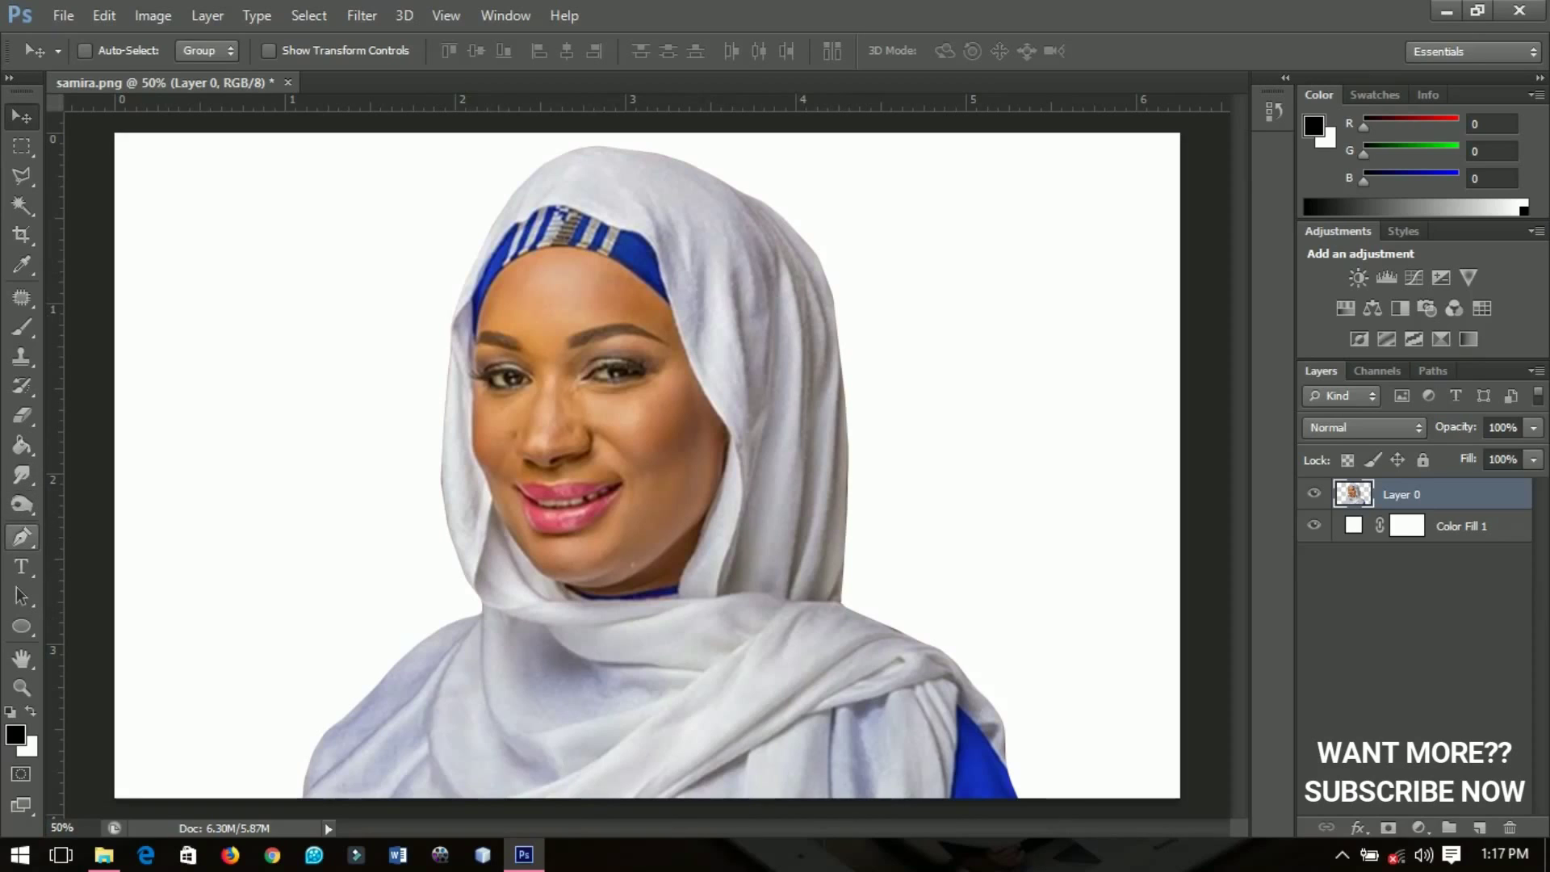
# - Activate the Pen tool and set it to draw in Shape mode
pyautogui.click(22, 537)
pyautogui.click(213, 530)
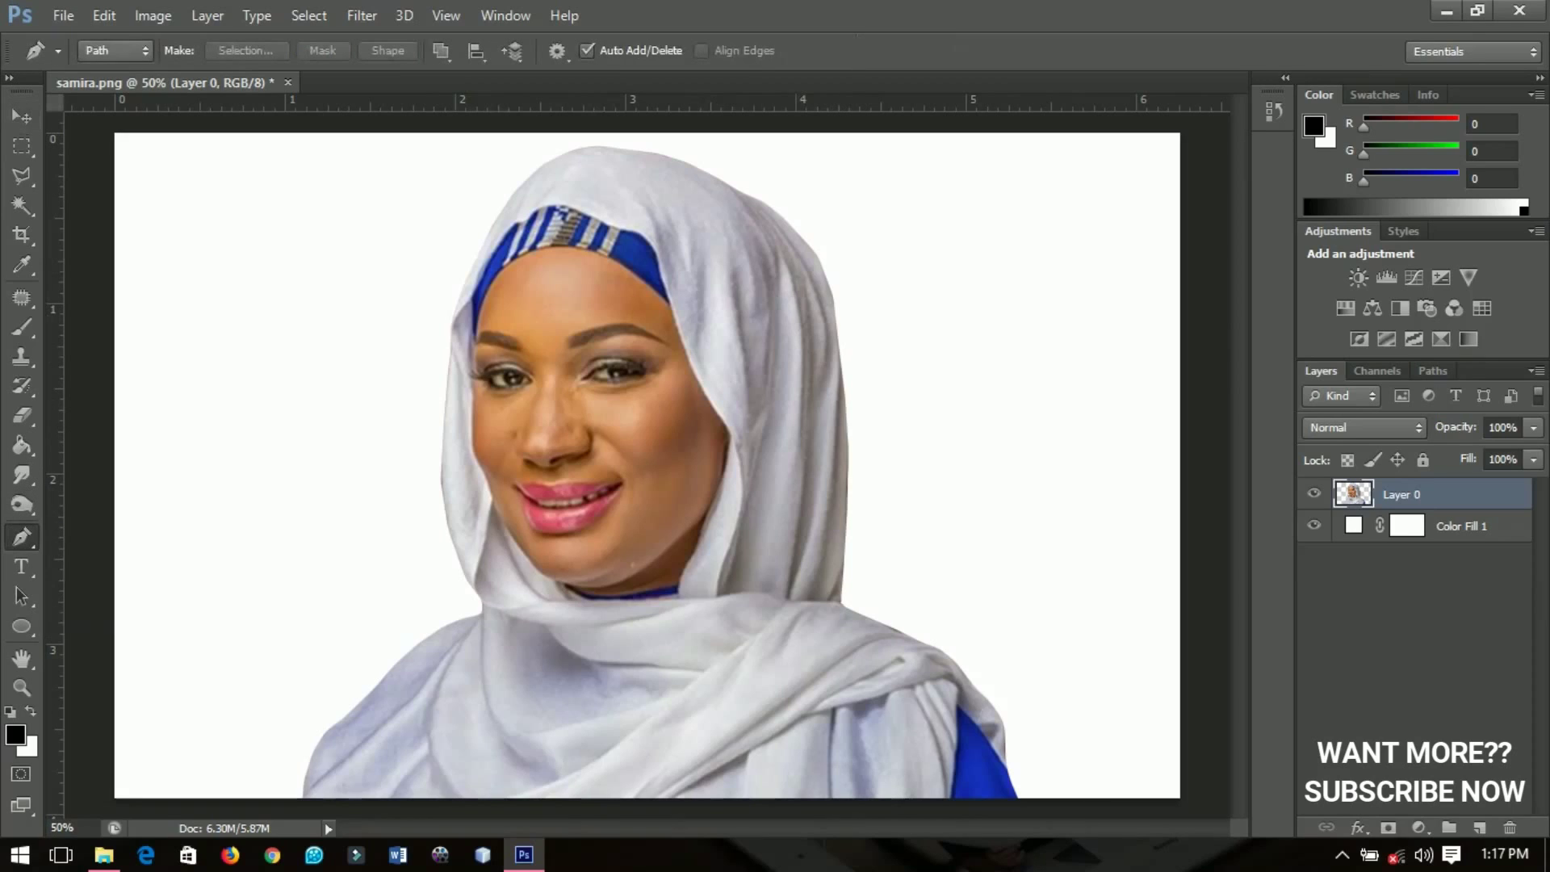
pyautogui.click(113, 50)
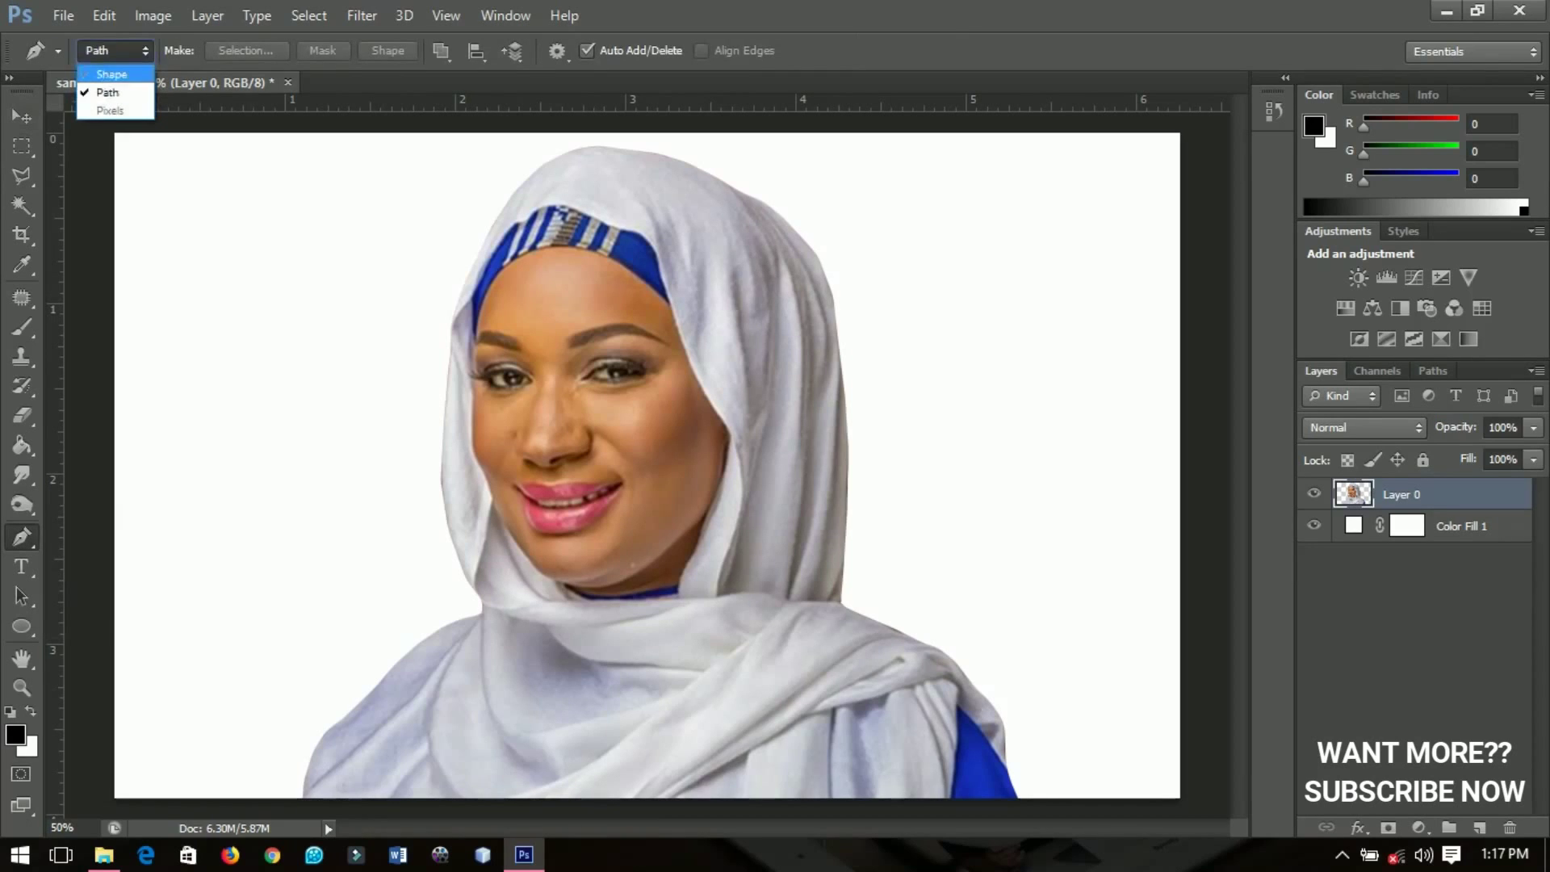
pyautogui.click(89, 73)
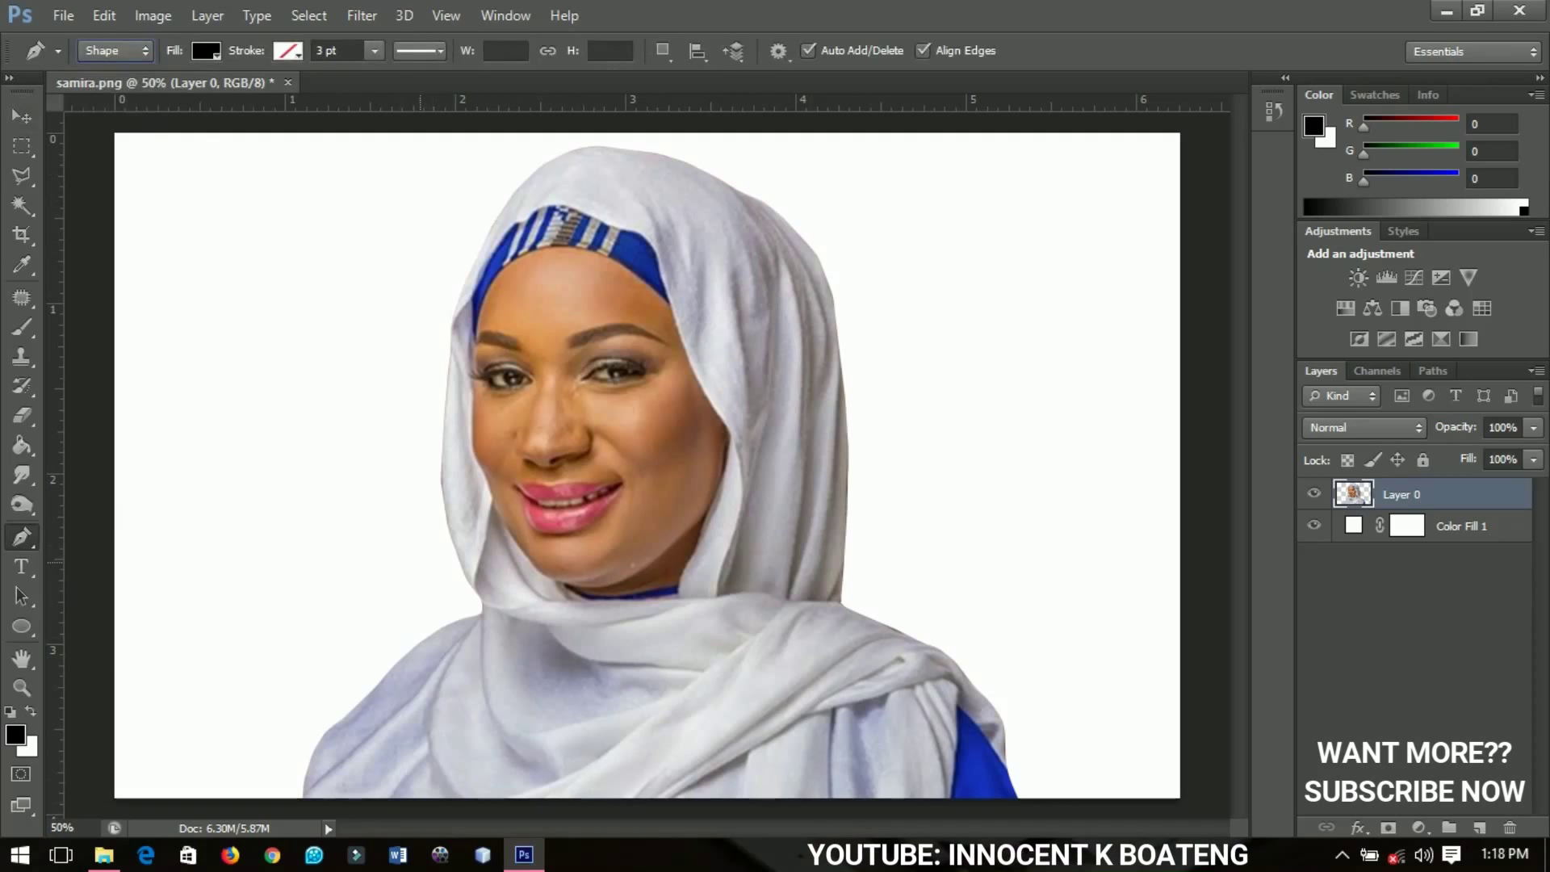
# - Start a shape outline with the Pen tool at the image's bottom edge and trace the left shoulder up towards the neck
pyautogui.press('v')
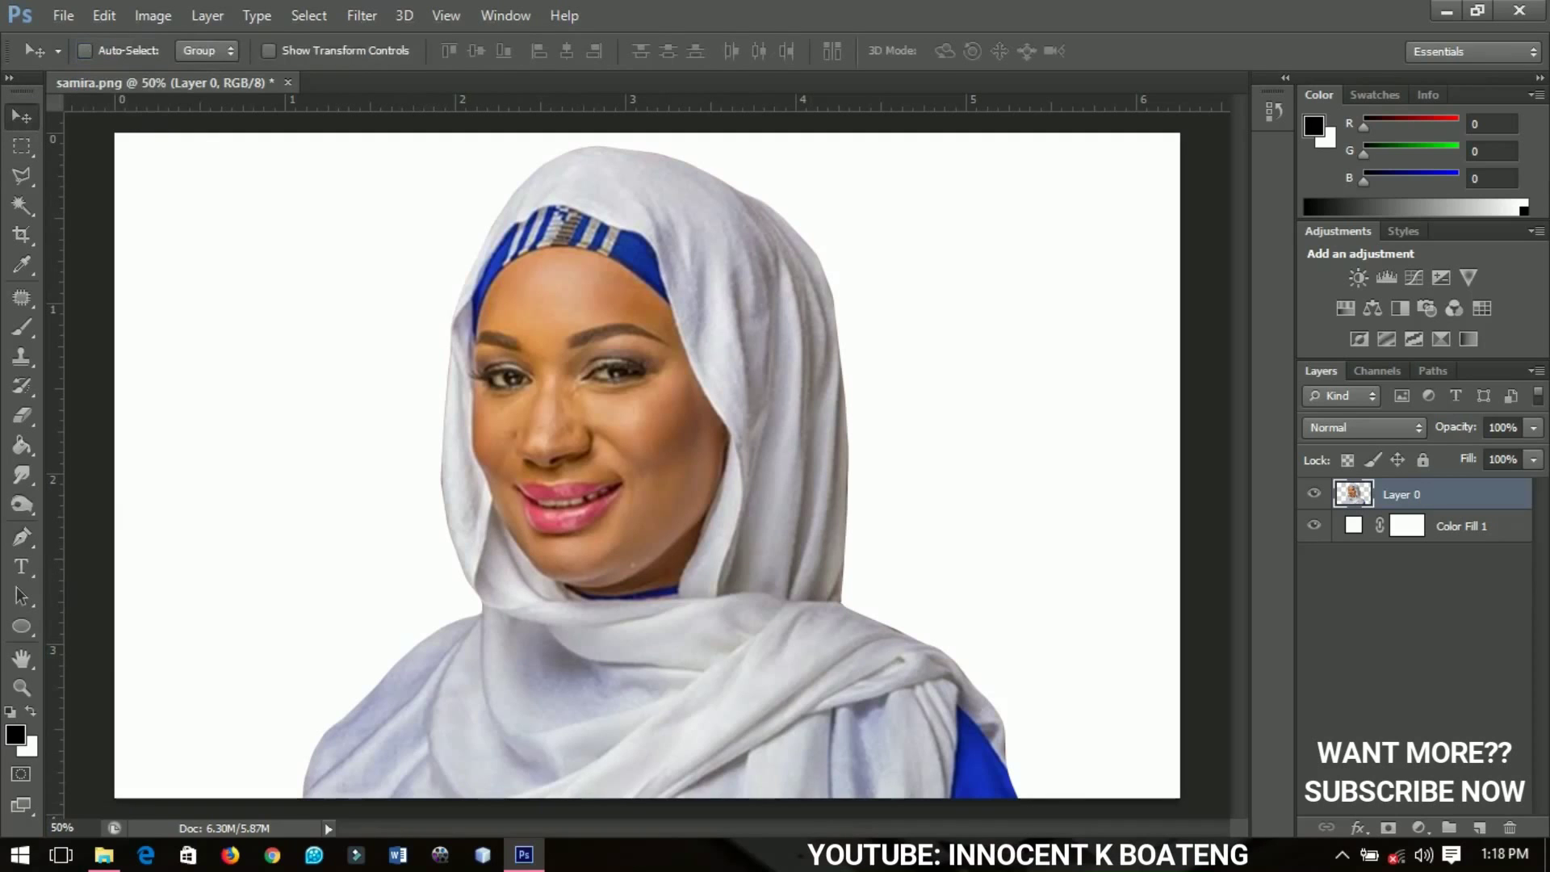
pyautogui.scroll(1, 167, 414)
pyautogui.moveTo(167, 413); pyautogui.dragTo(396, 85)
pyautogui.moveTo(566, 630); pyautogui.dragTo(605, 612)
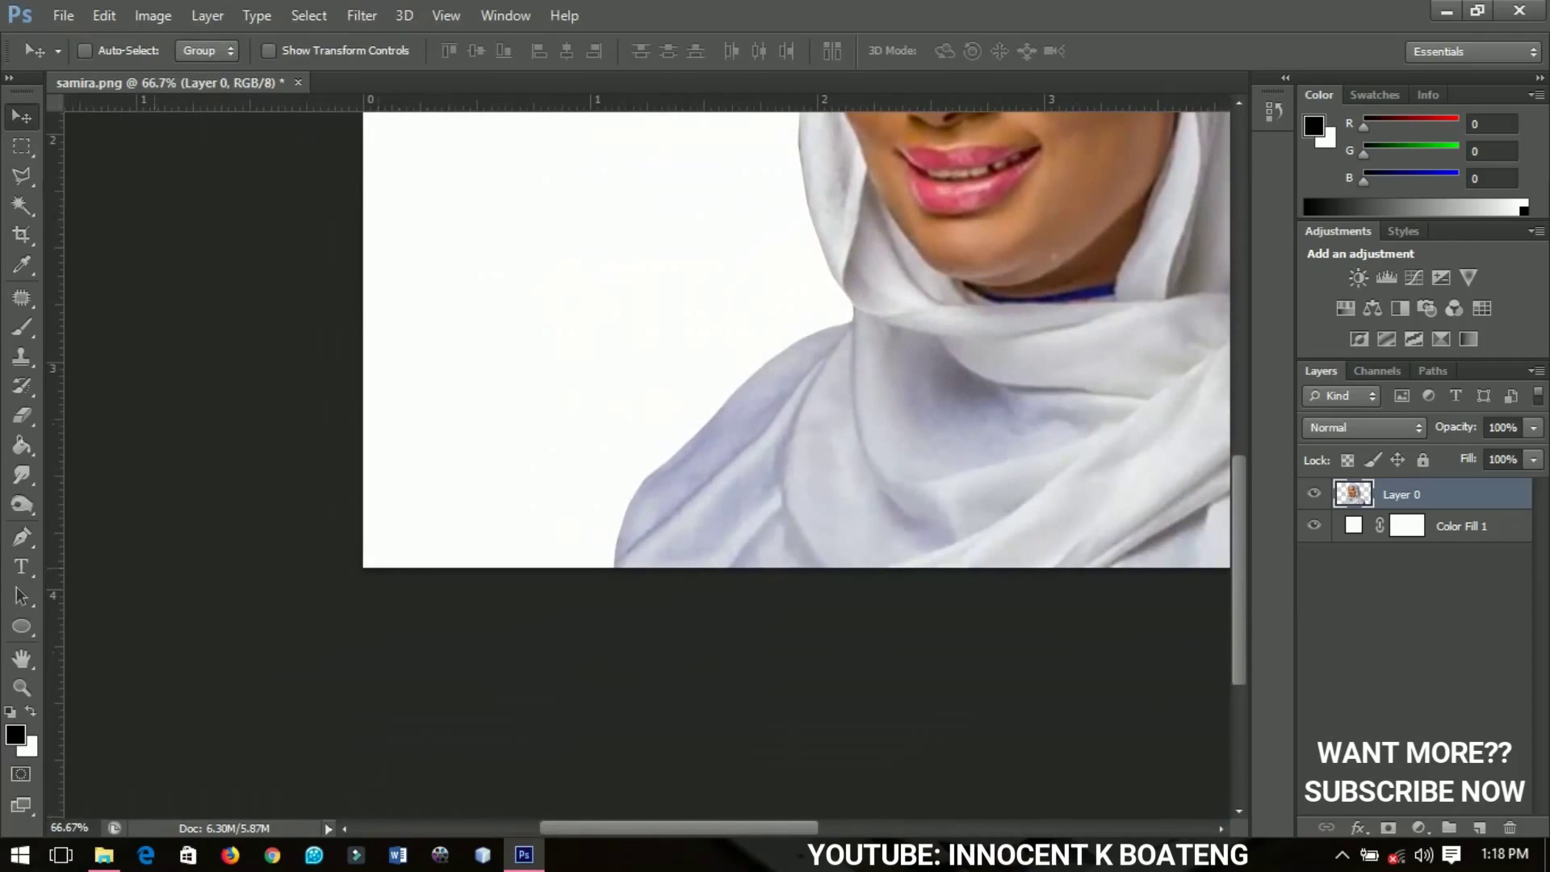
pyautogui.press('p')
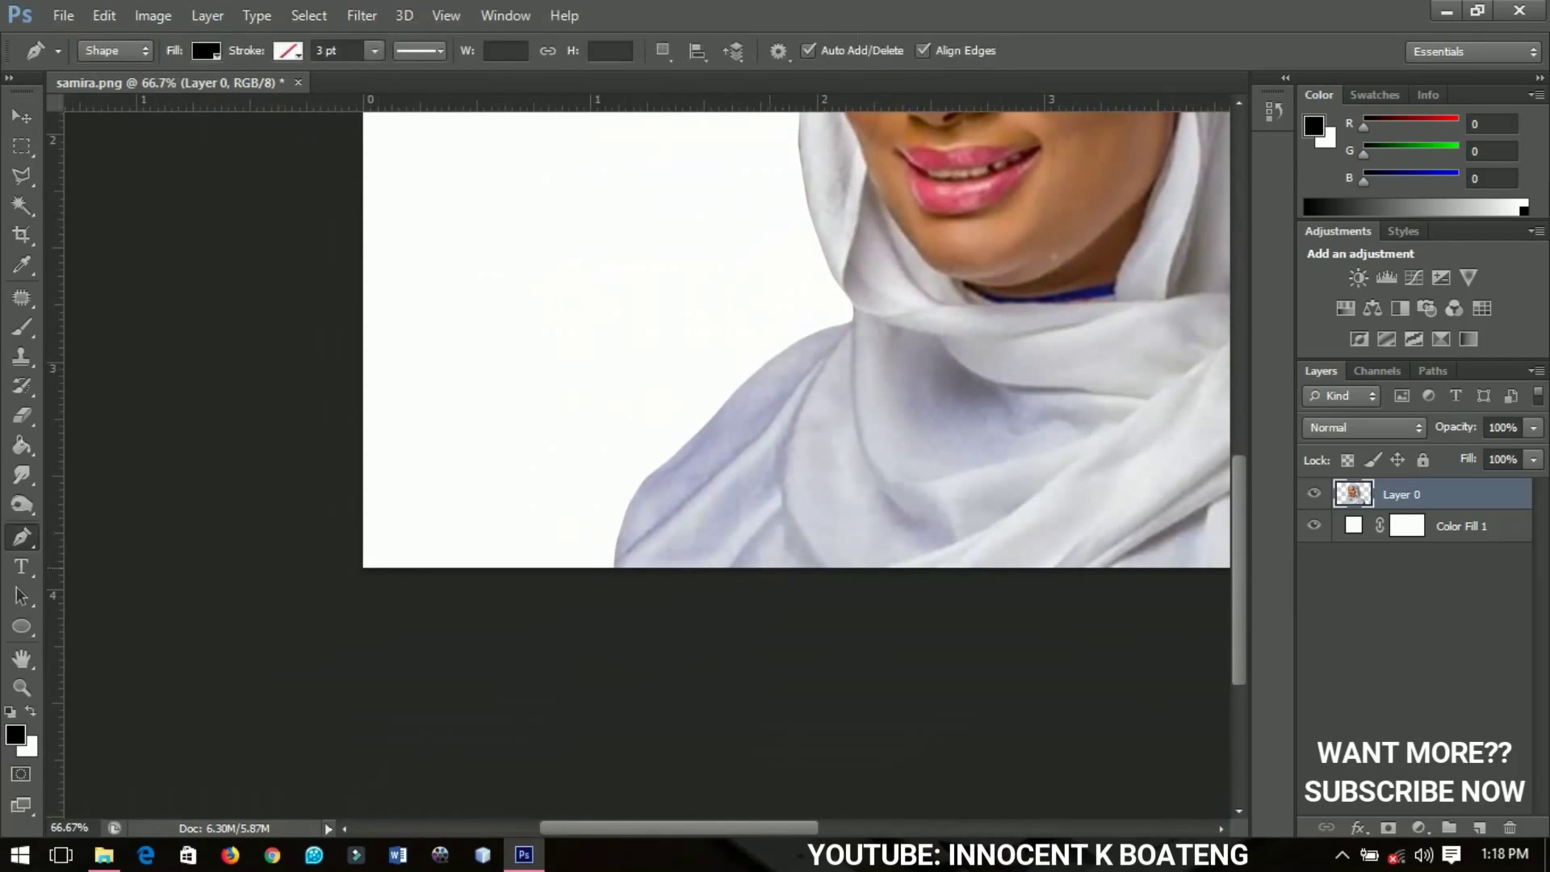
pyautogui.click(613, 572)
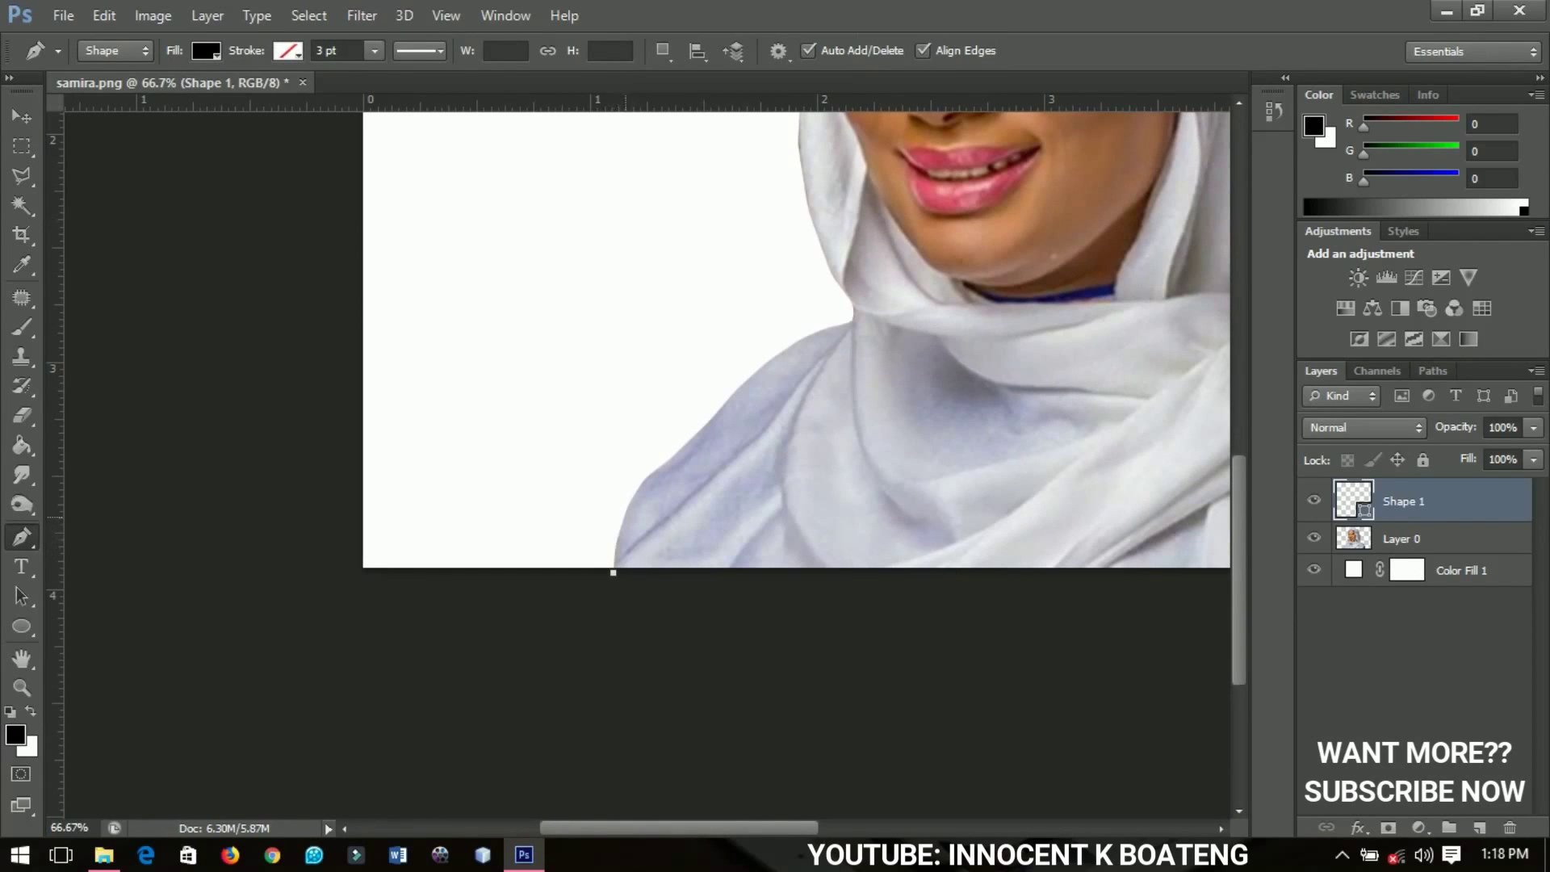
pyautogui.moveTo(626, 504); pyautogui.dragTo(705, 425)
pyautogui.moveTo(754, 371); pyautogui.dragTo(779, 353)
pyautogui.moveTo(823, 330); pyautogui.dragTo(849, 323)
# - Continue the outline around the fold at the neck and up the lower left edge of the veil
pyautogui.scroll(3, 858, 292)
pyautogui.click(834, 415)
pyautogui.hotkey('ctrl', 'z')
pyautogui.moveTo(824, 428); pyautogui.dragTo(829, 405)
pyautogui.moveTo(817, 354); pyautogui.dragTo(802, 329)
pyautogui.moveTo(747, 269); pyautogui.dragTo(732, 547)
pyautogui.moveTo(654, 336); pyautogui.dragTo(626, 180)
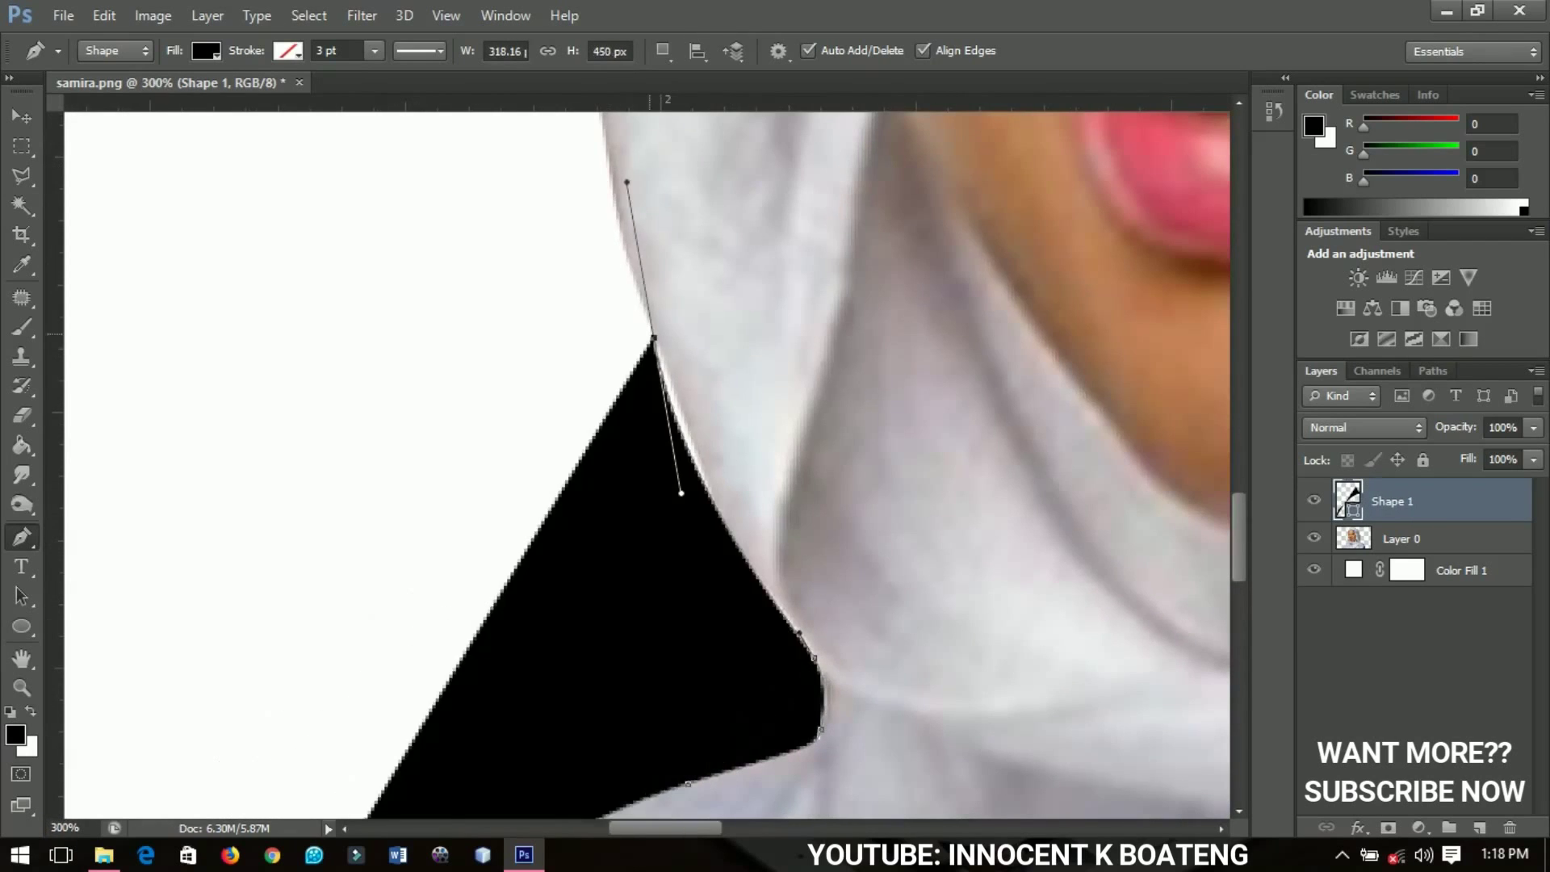
# - Trace the veil's left side upward and over the crown of the head with curved anchor points
pyautogui.scroll(-2, 638, 724)
pyautogui.scroll(1, 703, 347)
pyautogui.moveTo(584, 699); pyautogui.dragTo(570, 608)
pyautogui.moveTo(591, 268); pyautogui.dragTo(604, 141)
pyautogui.moveTo(604, 141); pyautogui.dragTo(604, 489)
pyautogui.moveTo(611, 368); pyautogui.dragTo(537, 724)
pyautogui.moveTo(581, 633); pyautogui.dragTo(607, 574)
pyautogui.moveTo(721, 352); pyautogui.dragTo(789, 252)
pyautogui.moveTo(789, 252); pyautogui.dragTo(574, 502)
pyautogui.moveTo(787, 343); pyautogui.dragTo(699, 348)
pyautogui.keyDown('alt'); pyautogui.click(787, 344); pyautogui.keyUp('alt')
# - Continue the outline from the crown down the right edge of the veil to the shoulder
pyautogui.moveTo(977, 426); pyautogui.dragTo(1107, 501)
pyautogui.moveTo(1107, 501); pyautogui.dragTo(561, 361)
pyautogui.moveTo(694, 429); pyautogui.dragTo(579, 221)
pyautogui.moveTo(764, 465); pyautogui.dragTo(788, 569)
pyautogui.moveTo(788, 569); pyautogui.dragTo(726, 385)
pyautogui.moveTo(739, 441); pyautogui.dragTo(748, 523)
pyautogui.moveTo(748, 522); pyautogui.dragTo(727, 276)
pyautogui.moveTo(763, 612); pyautogui.dragTo(767, 709)
pyautogui.moveTo(767, 709); pyautogui.dragTo(889, 391)
pyautogui.moveTo(884, 706); pyautogui.dragTo(879, 771)
pyautogui.moveTo(879, 771); pyautogui.dragTo(909, 137)
pyautogui.click(899, 439)
# - Trace the right shoulder down to the image's bottom edge and close the silhouette at its starting point
pyautogui.moveTo(1049, 519); pyautogui.dragTo(692, 401)
pyautogui.moveTo(826, 460); pyautogui.dragTo(858, 474)
pyautogui.moveTo(949, 564); pyautogui.dragTo(976, 597)
pyautogui.moveTo(976, 598); pyautogui.dragTo(817, 429)
pyautogui.moveTo(916, 534); pyautogui.dragTo(947, 567)
pyautogui.moveTo(959, 665); pyautogui.dragTo(891, 563)
pyautogui.click(960, 728)
pyautogui.scroll(-5, 960, 729)
pyautogui.click(507, 662)
pyautogui.click(475, 634)
# - Change the fill colour of the silhouette shape to white
pyautogui.doubleClick(1354, 501)
pyautogui.click(992, 184)
pyautogui.press('Return')
pyautogui.hotkey('ctrl', '+')
pyautogui.press('v')
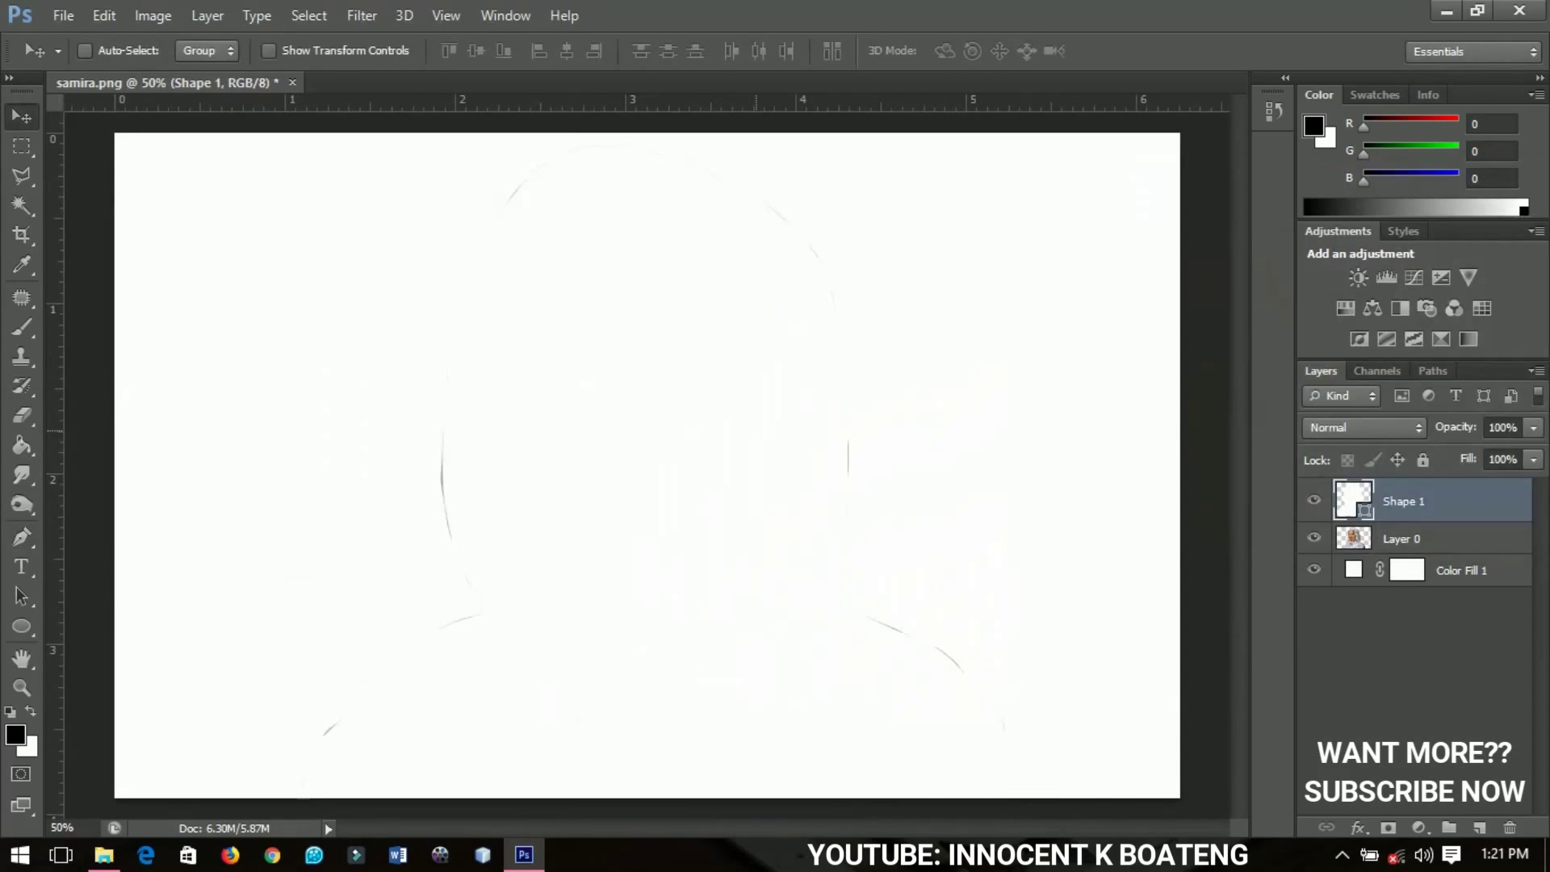
# - Compare the portrait with and without the white silhouette, and hide the Shape 1 layer
pyautogui.click(1315, 500)
pyautogui.click(1315, 500)
pyautogui.click(1314, 500)
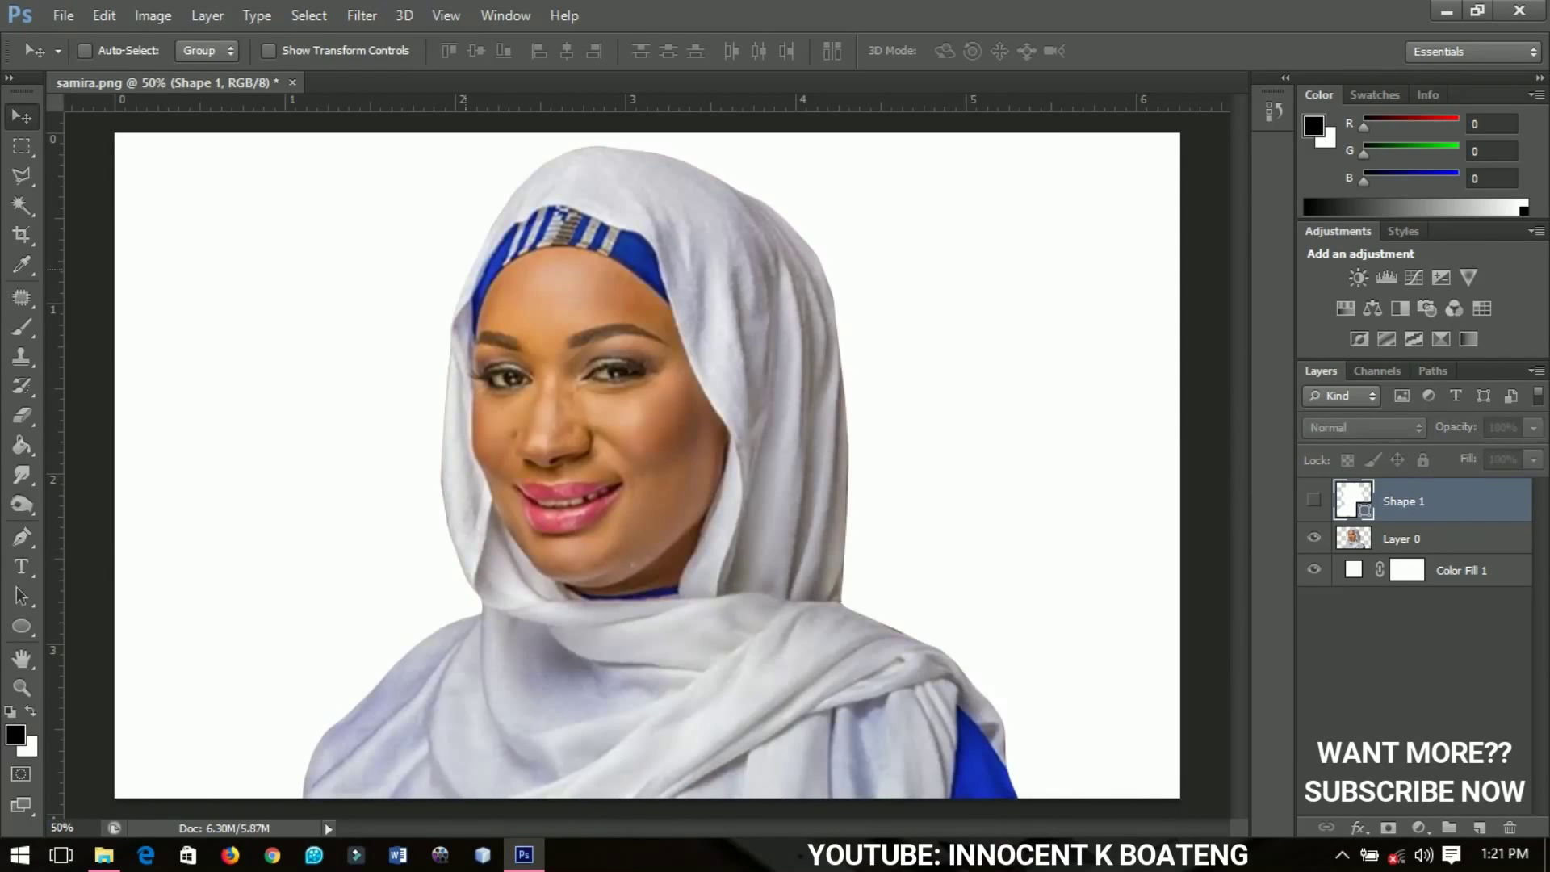
# - Start a new Pen shape at the headband's left tip and trace its lower edge to the middle of the forehead
pyautogui.scroll(3, 484, 246)
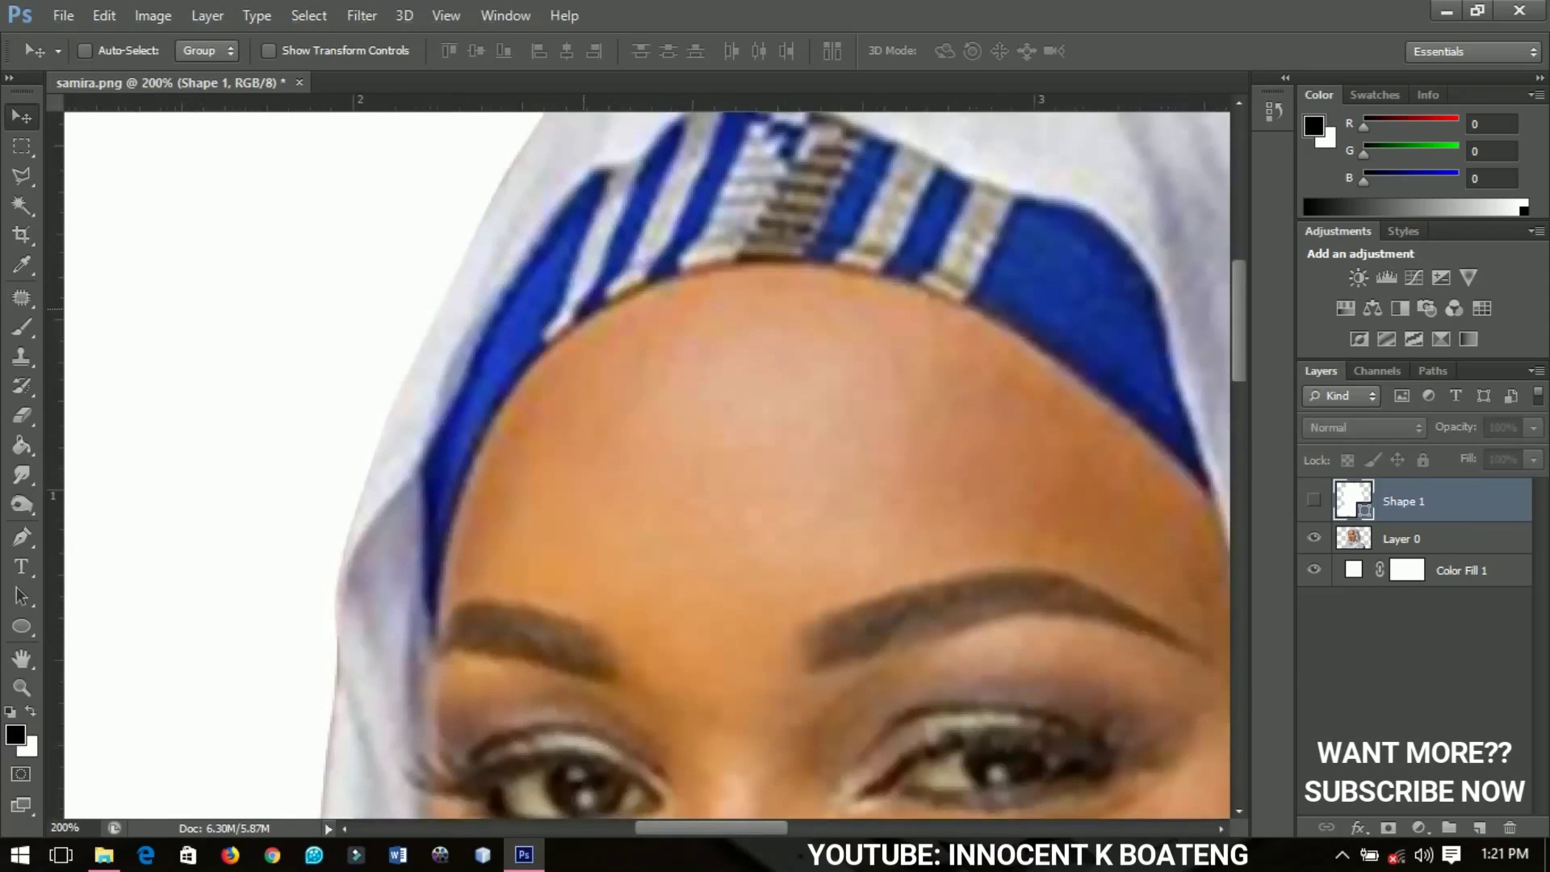
pyautogui.hotkey('ctrl', '-')
pyautogui.hotkey('ctrl', '-')
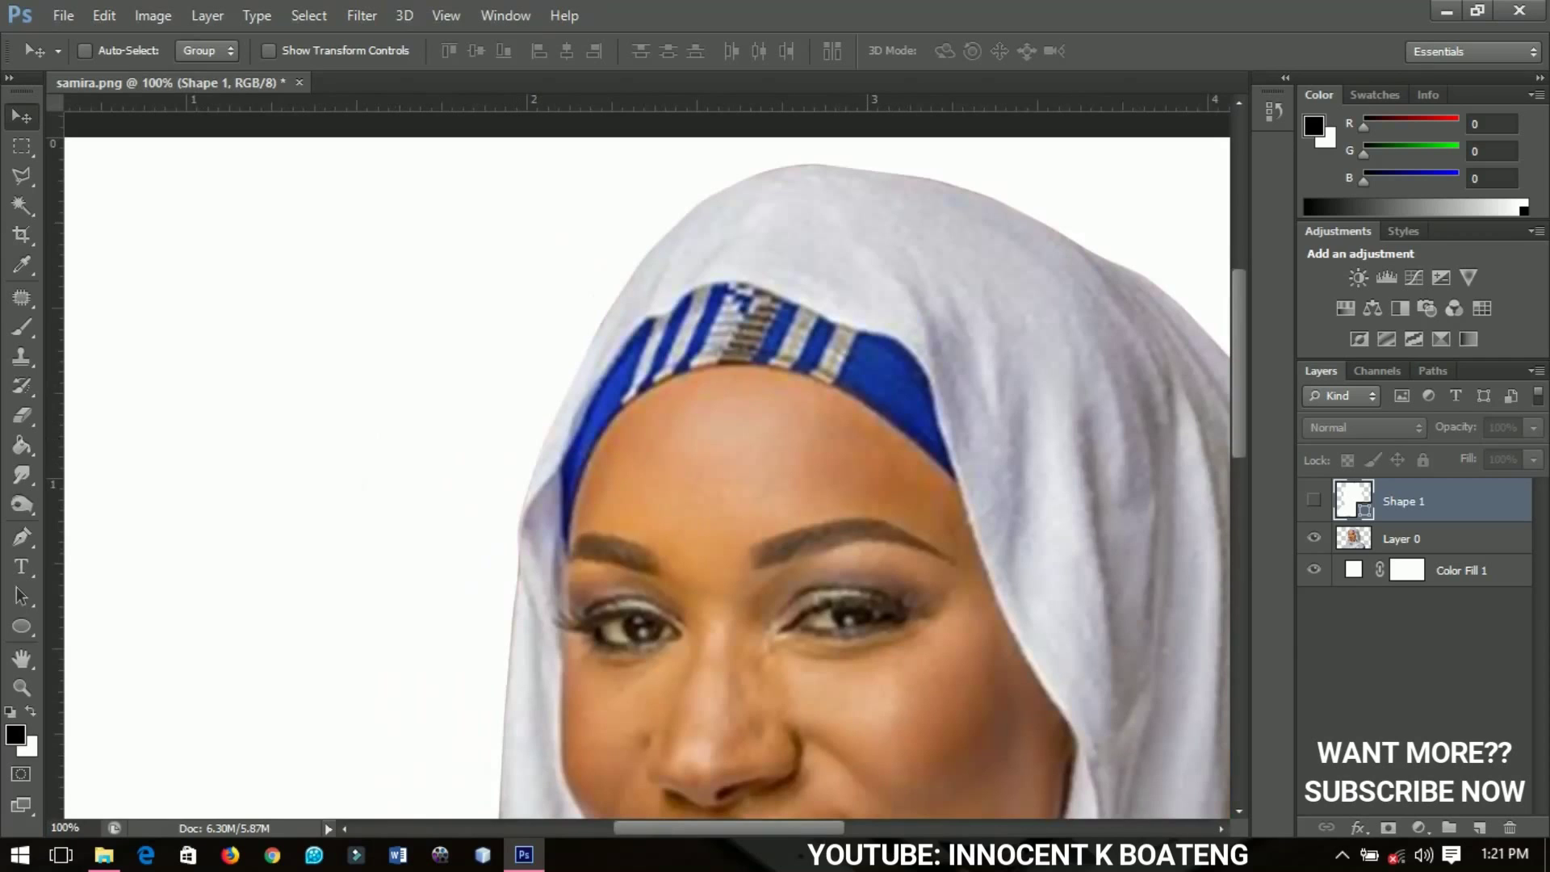
pyautogui.press('p')
pyautogui.hotkey('ctrl', '+')
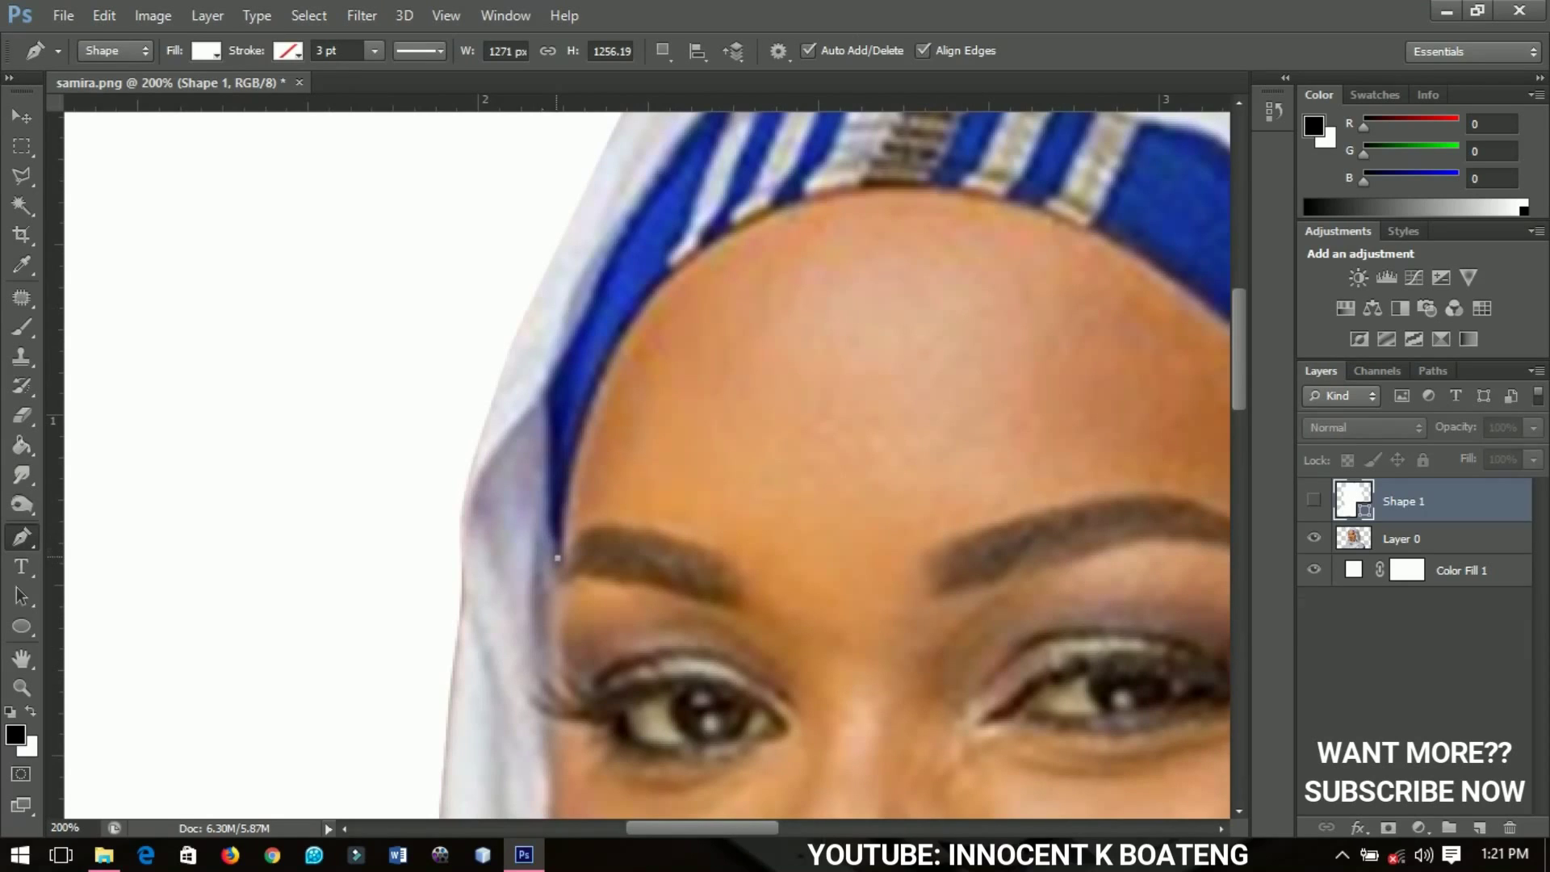
pyautogui.click(557, 558)
pyautogui.moveTo(601, 374); pyautogui.dragTo(634, 311)
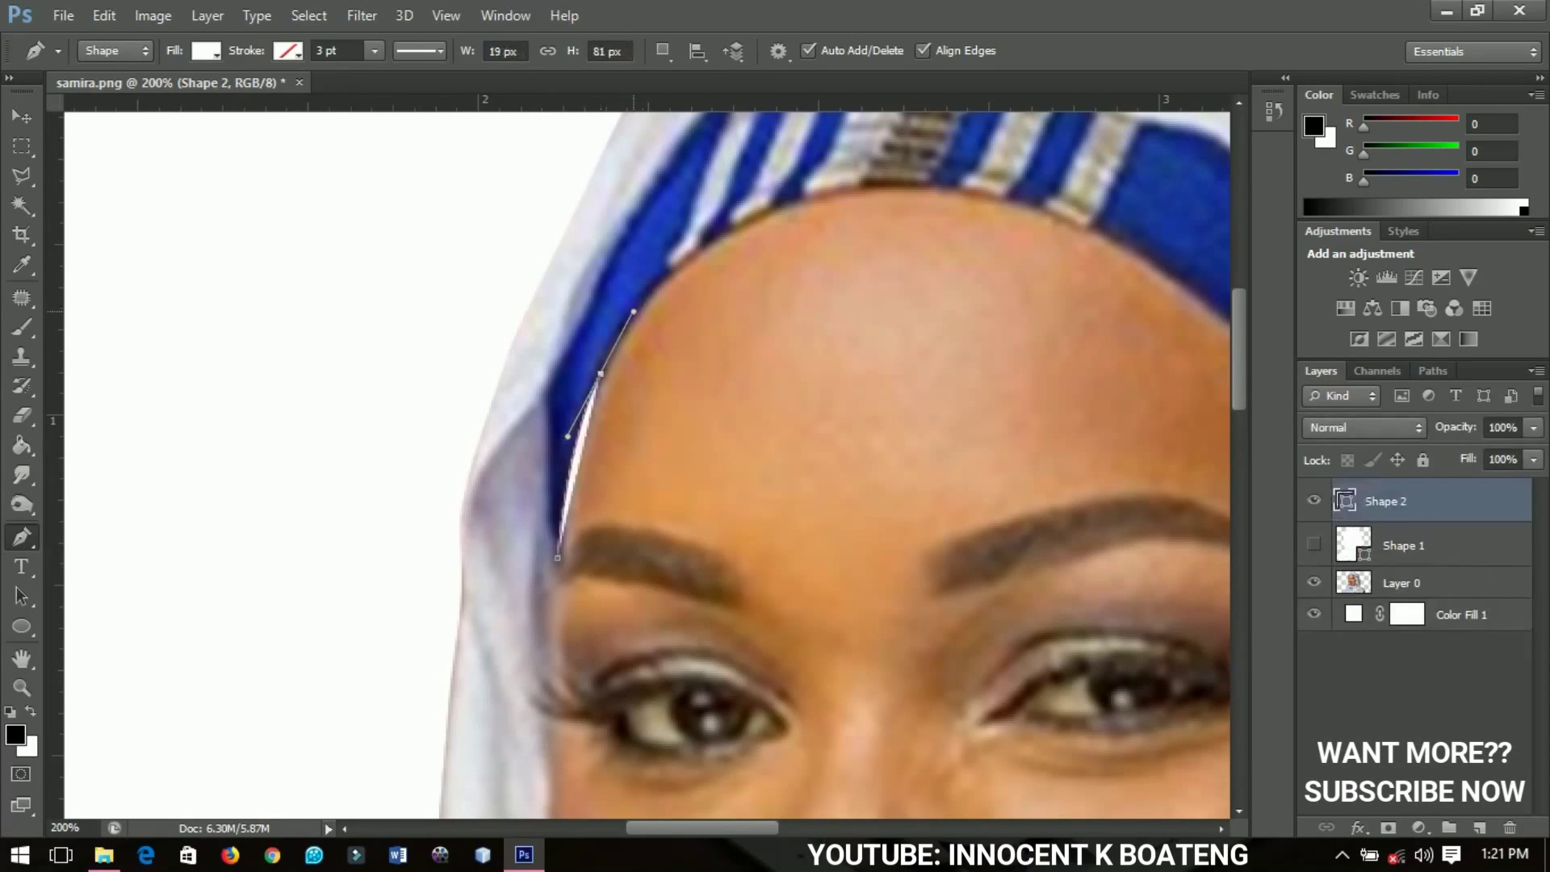
pyautogui.click(721, 231)
pyautogui.moveTo(722, 231); pyautogui.dragTo(755, 217)
pyautogui.moveTo(843, 178); pyautogui.dragTo(677, 302)
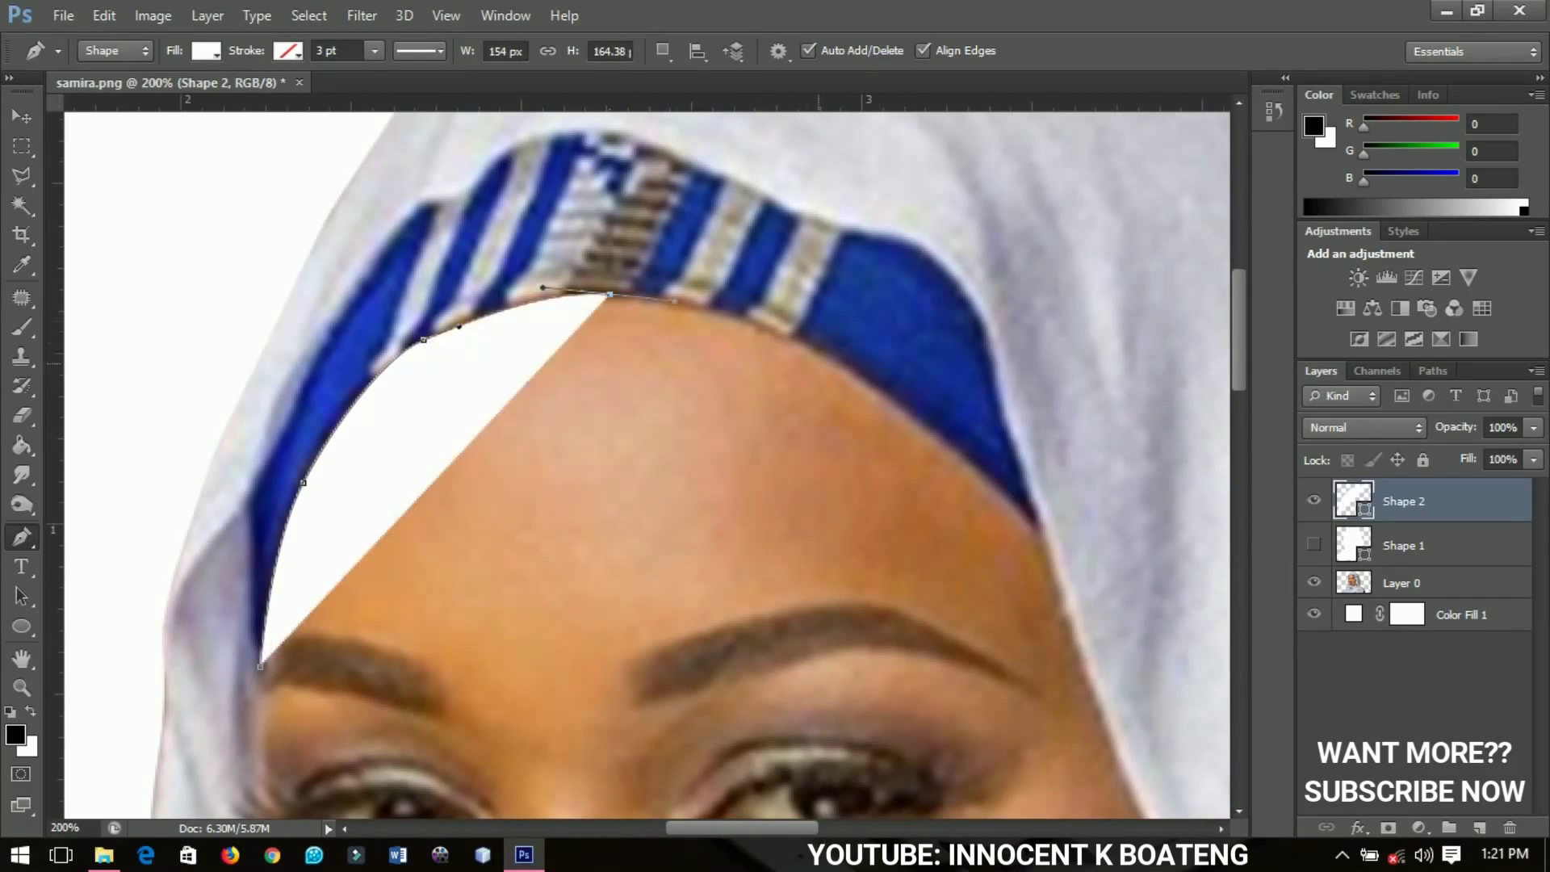
# - Extend the headband outline along the rest of its lower edge to the right tip
pyautogui.click(836, 361)
pyautogui.moveTo(836, 363); pyautogui.dragTo(887, 397)
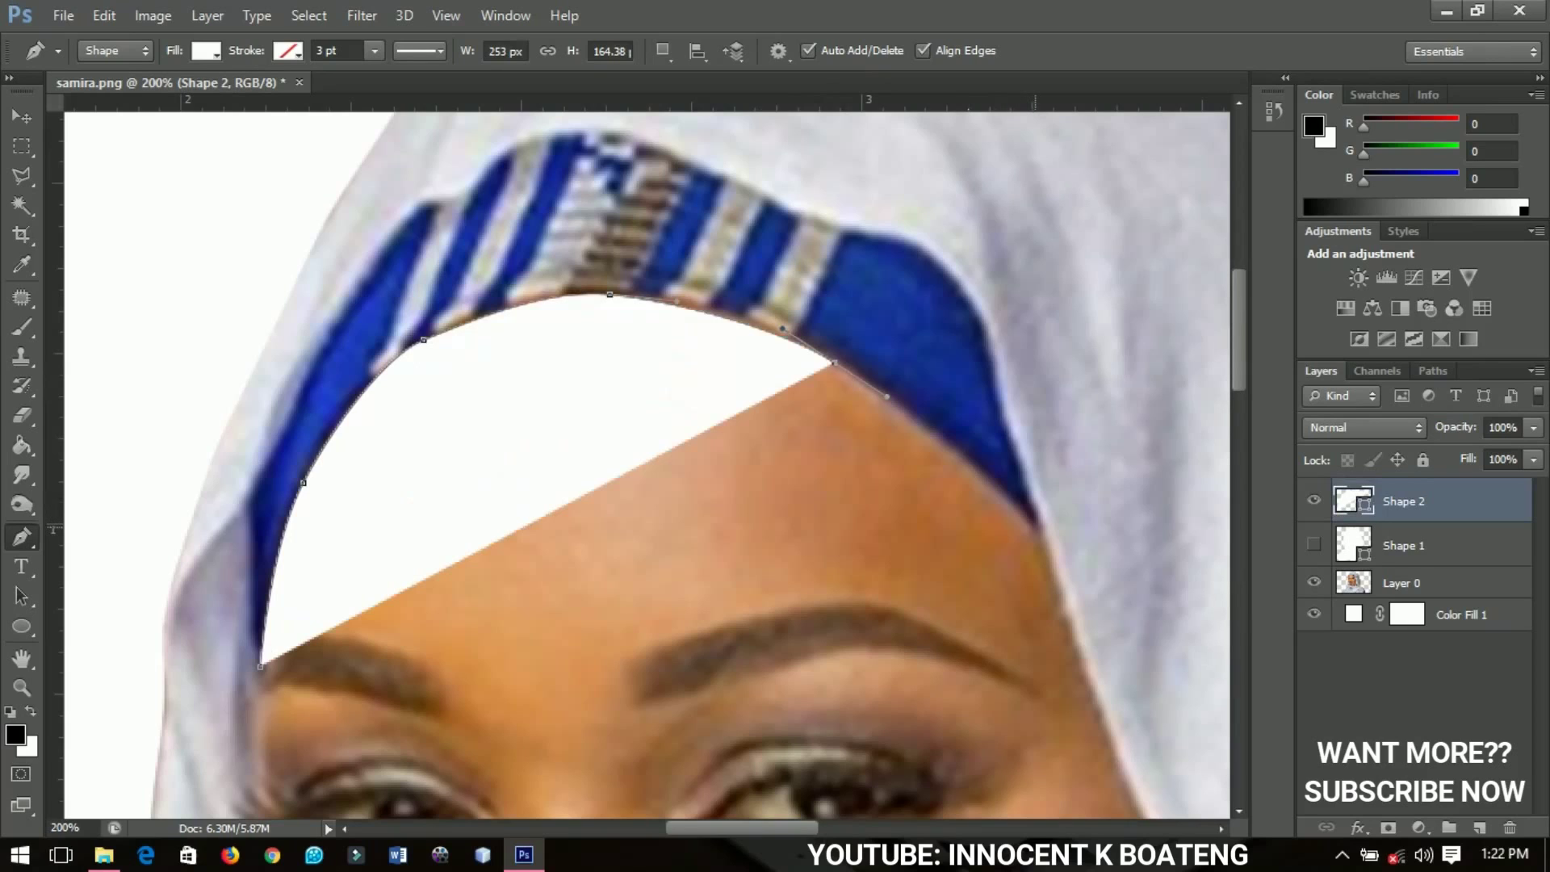
pyautogui.click(1037, 530)
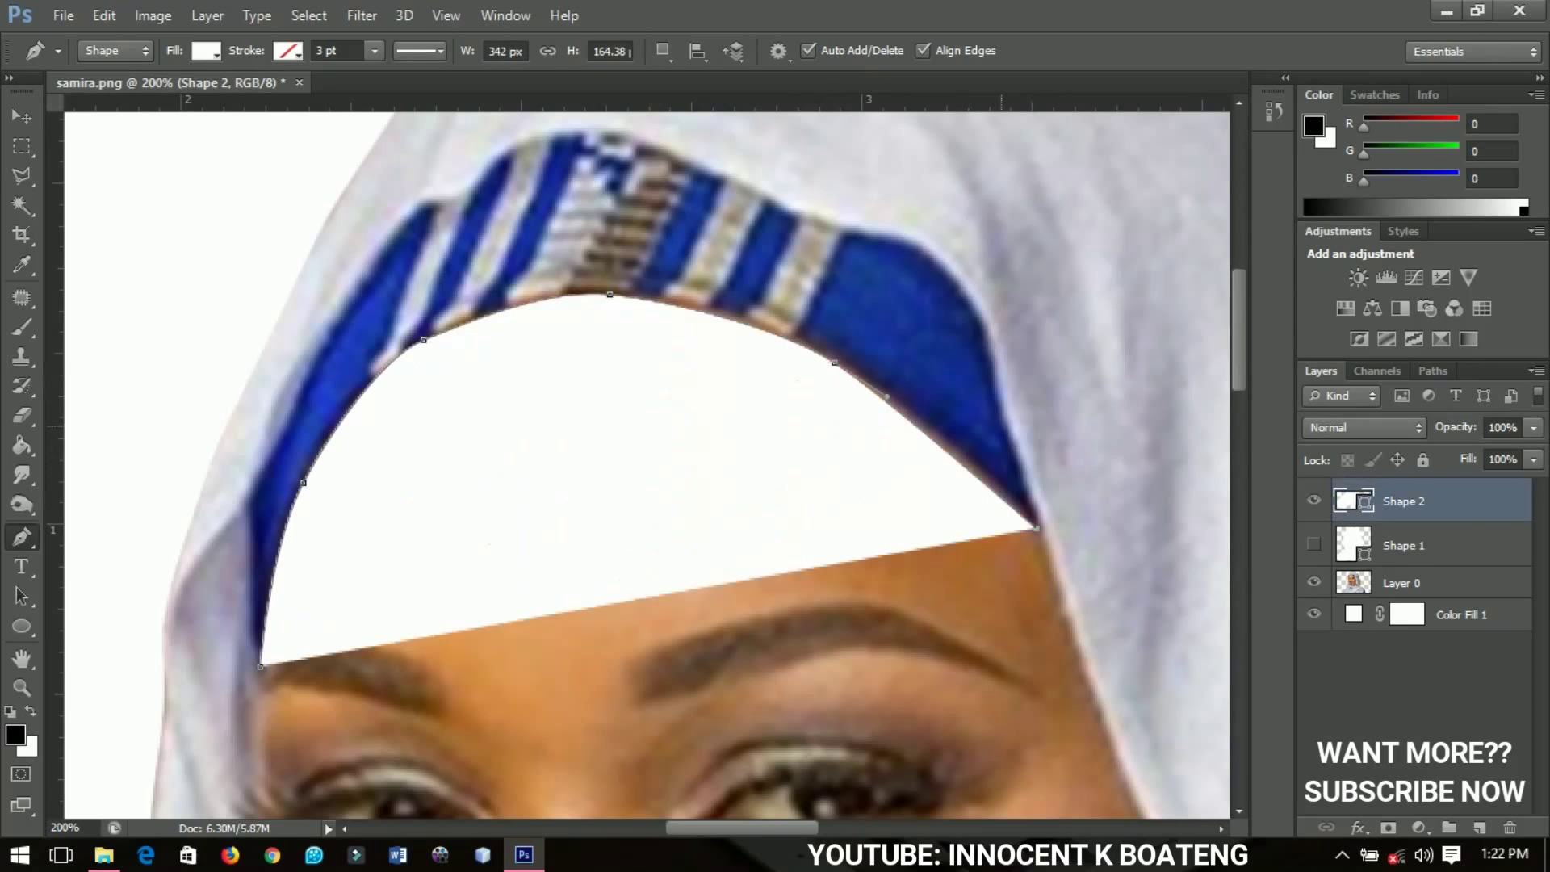
# - Trace the headband's upper edge from the right tip over the top and back towards the left side
pyautogui.moveTo(1033, 496); pyautogui.dragTo(1017, 455)
pyautogui.moveTo(989, 354); pyautogui.dragTo(977, 317)
pyautogui.moveTo(894, 236); pyautogui.dragTo(849, 225)
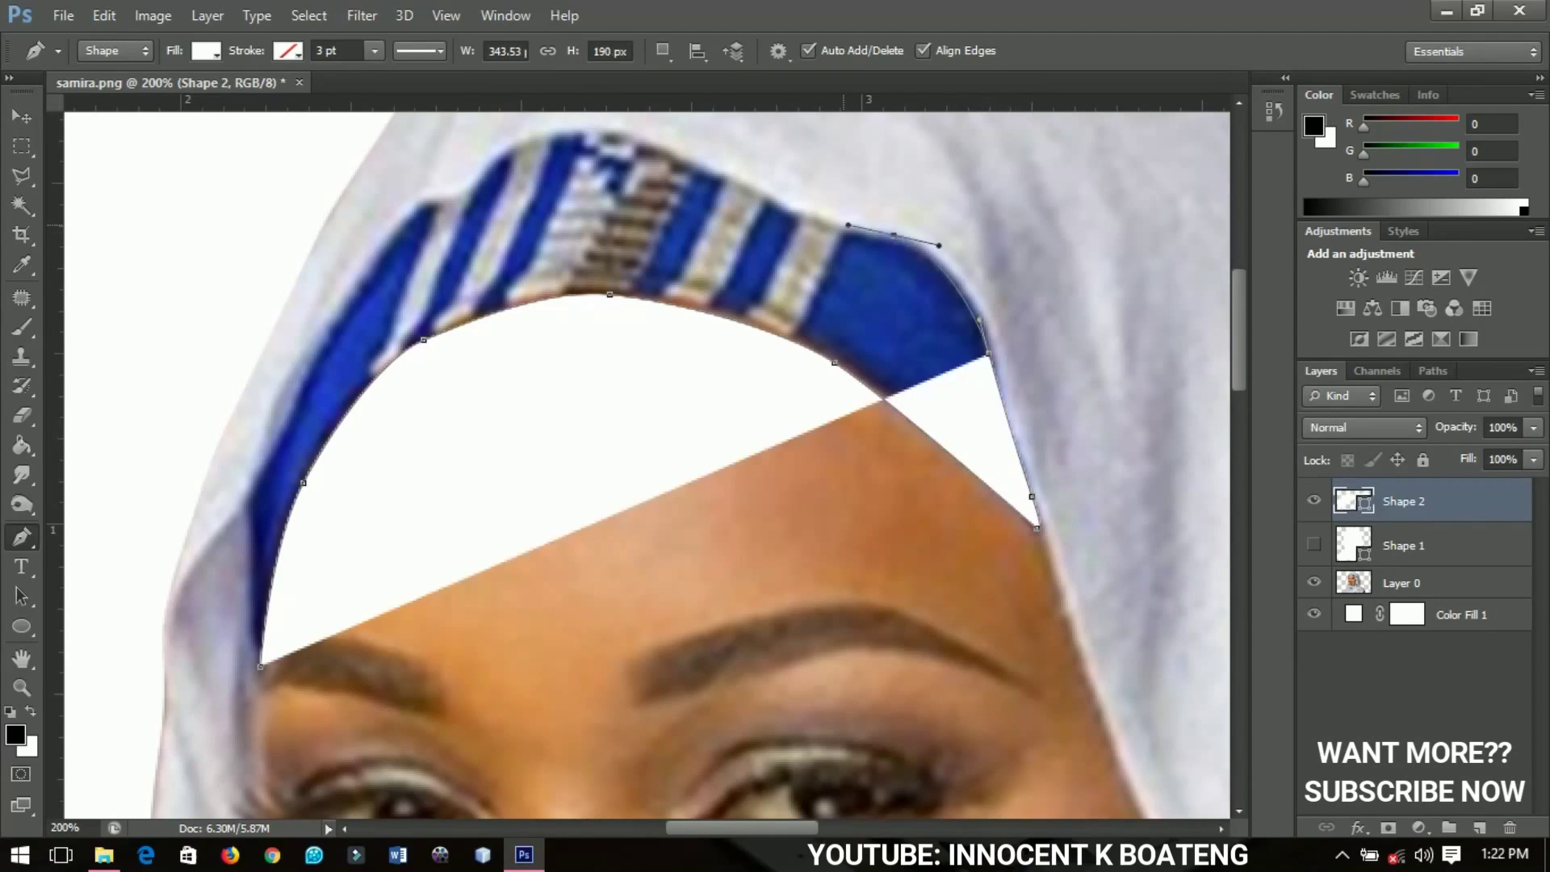
pyautogui.moveTo(720, 175); pyautogui.dragTo(663, 149)
pyautogui.moveTo(541, 137); pyautogui.dragTo(499, 152)
pyautogui.click(454, 201)
pyautogui.moveTo(329, 347); pyautogui.dragTo(593, 442)
pyautogui.click(591, 600)
# - Undo the latest outline points and close the headband shape at its left tip, about 348 px wide and 235 px high
pyautogui.hotkey('ctrl', 'z')
pyautogui.hotkey('ctrl', 'z')
pyautogui.hotkey('ctrl', 'z')
pyautogui.hotkey('ctrl', 'z')
pyautogui.hotkey('ctrl', 'z')
pyautogui.click(595, 443)
pyautogui.click(589, 468)
pyautogui.press('0')
pyautogui.press('0')
pyautogui.press('0')
pyautogui.moveTo(967, 470); pyautogui.dragTo(737, 489)
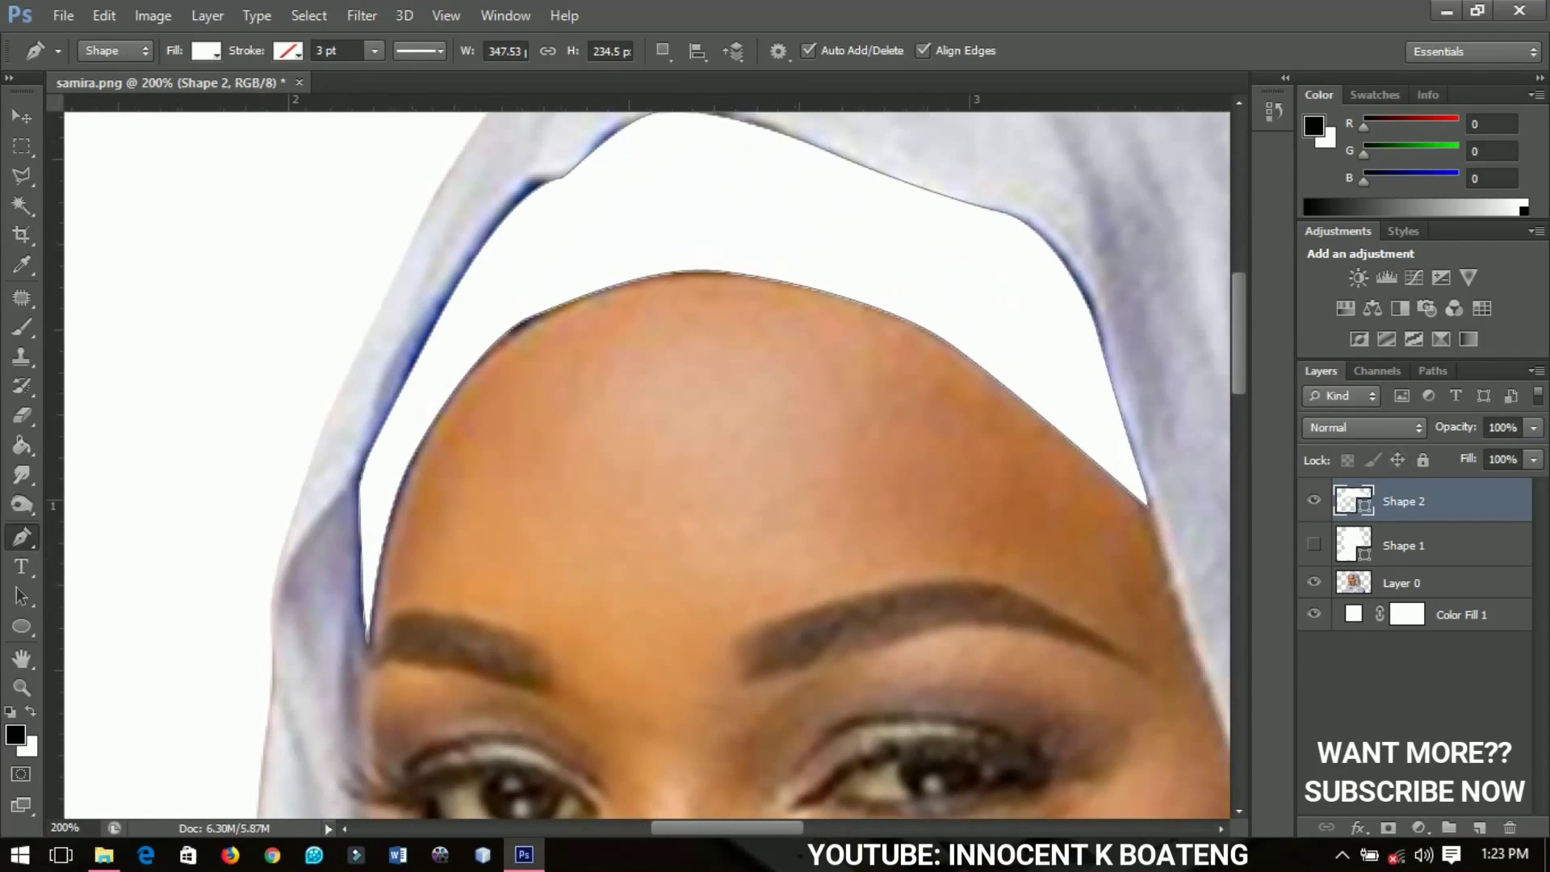
# - Set the headband shape's fill colour to blue 003bb3
pyautogui.doubleClick(1354, 501)
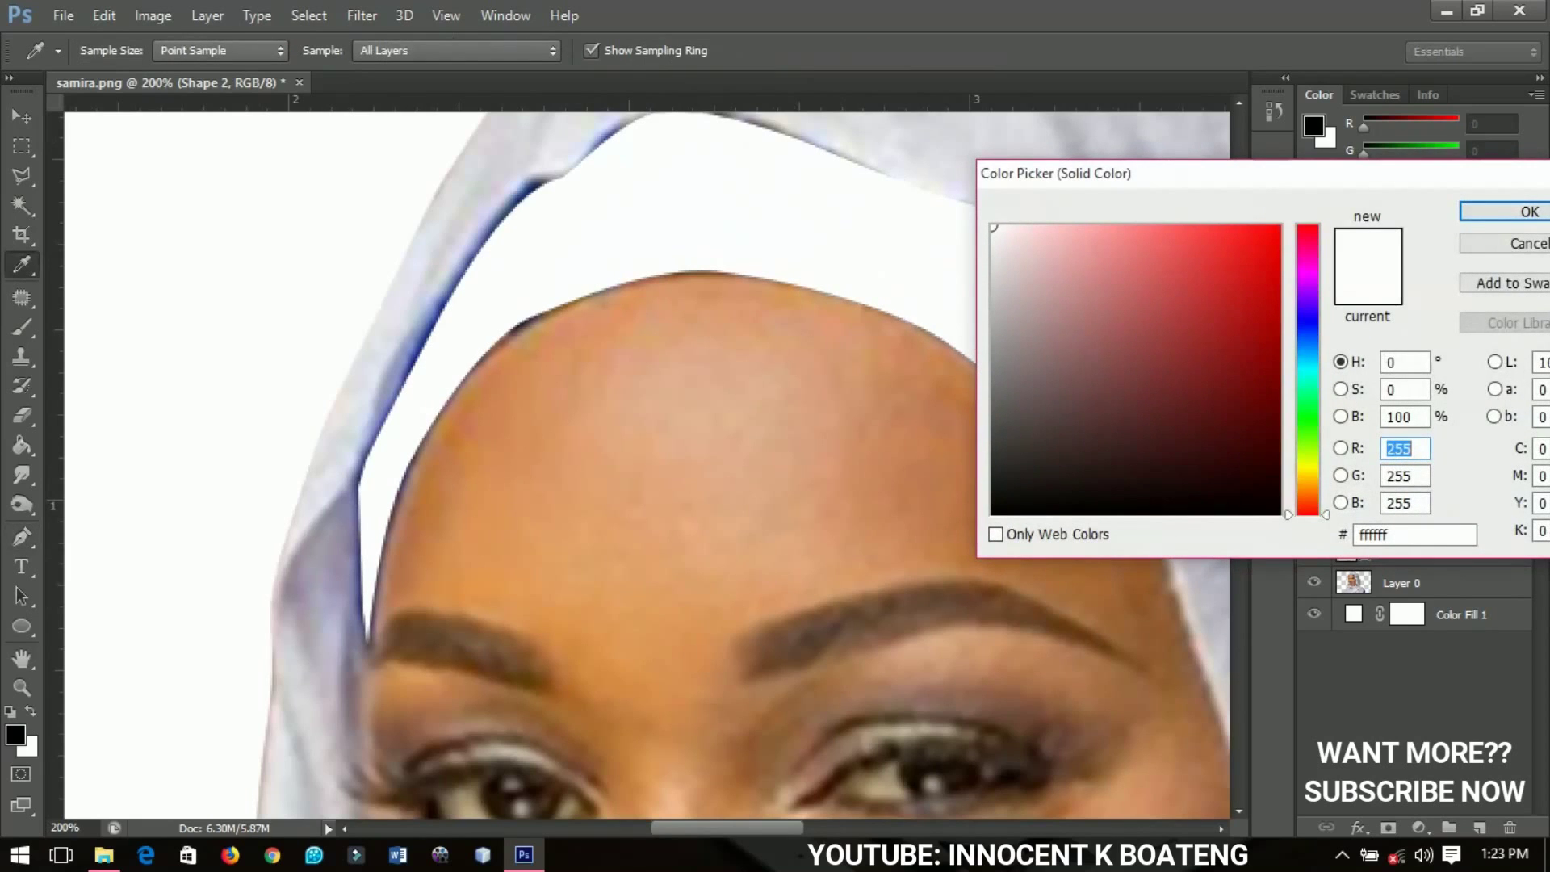
pyautogui.click(1309, 337)
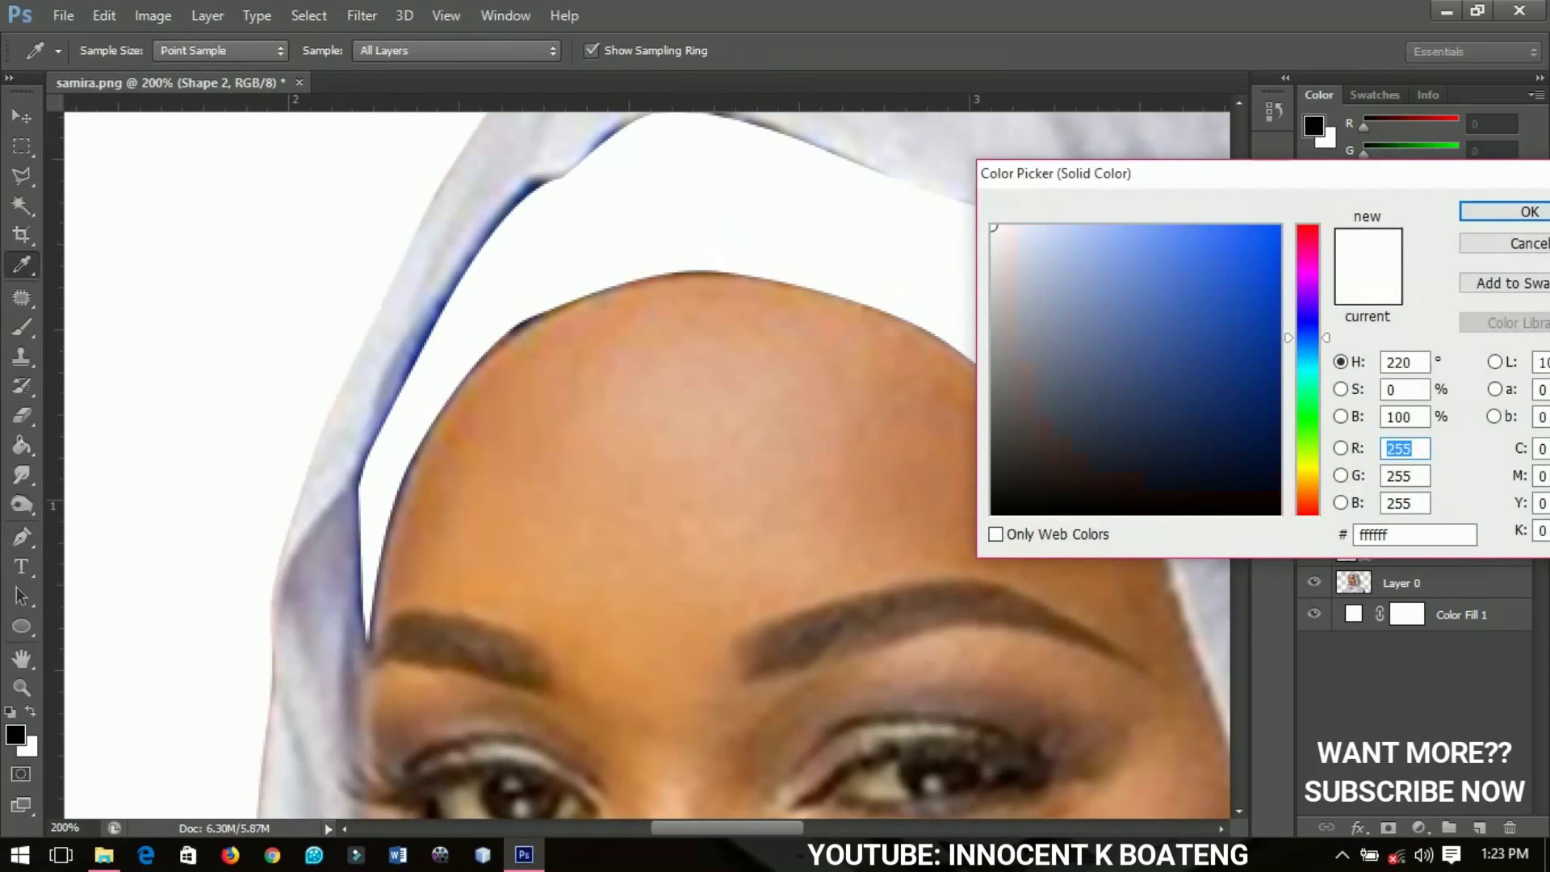
pyautogui.moveTo(1271, 296); pyautogui.dragTo(1281, 311)
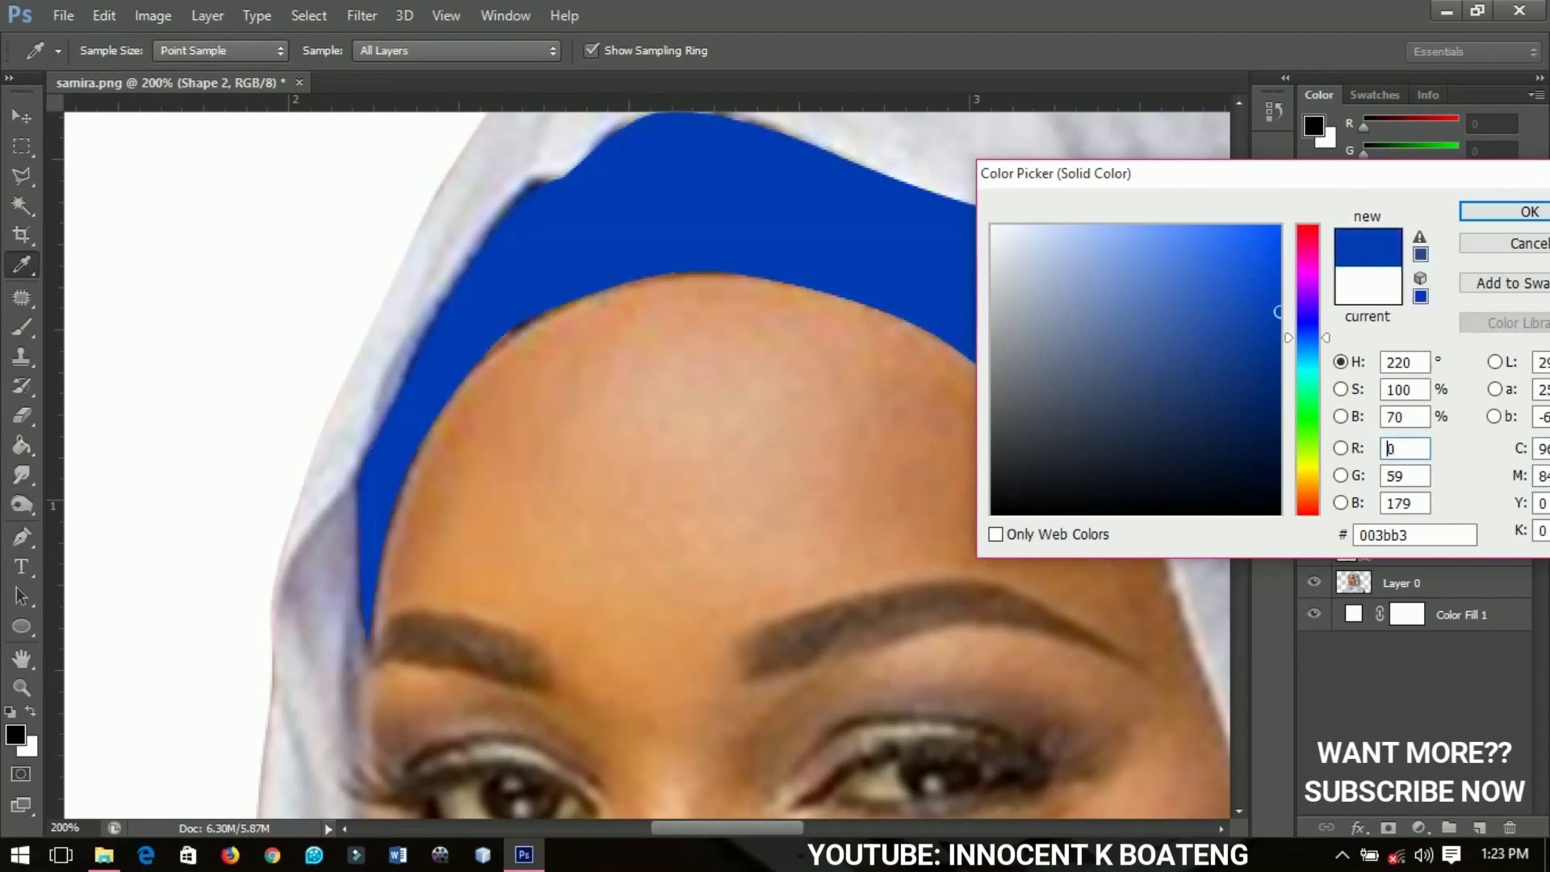
pyautogui.click(1506, 211)
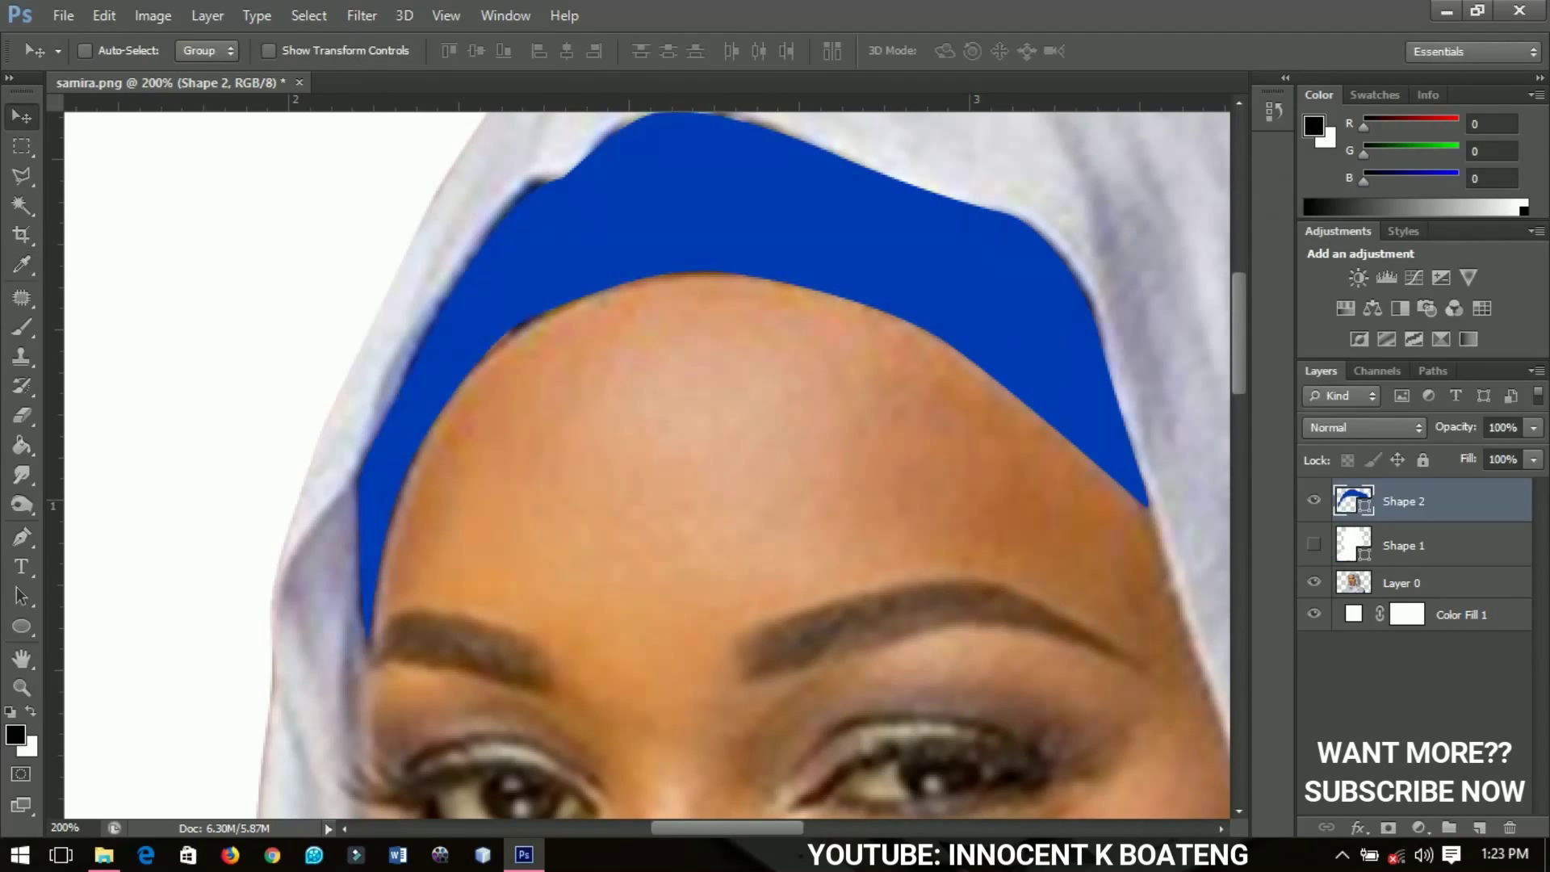
# - Show Shape 1 to check it together with the blue headband, and hide both shape layers to reveal the portrait
pyautogui.click(1314, 544)
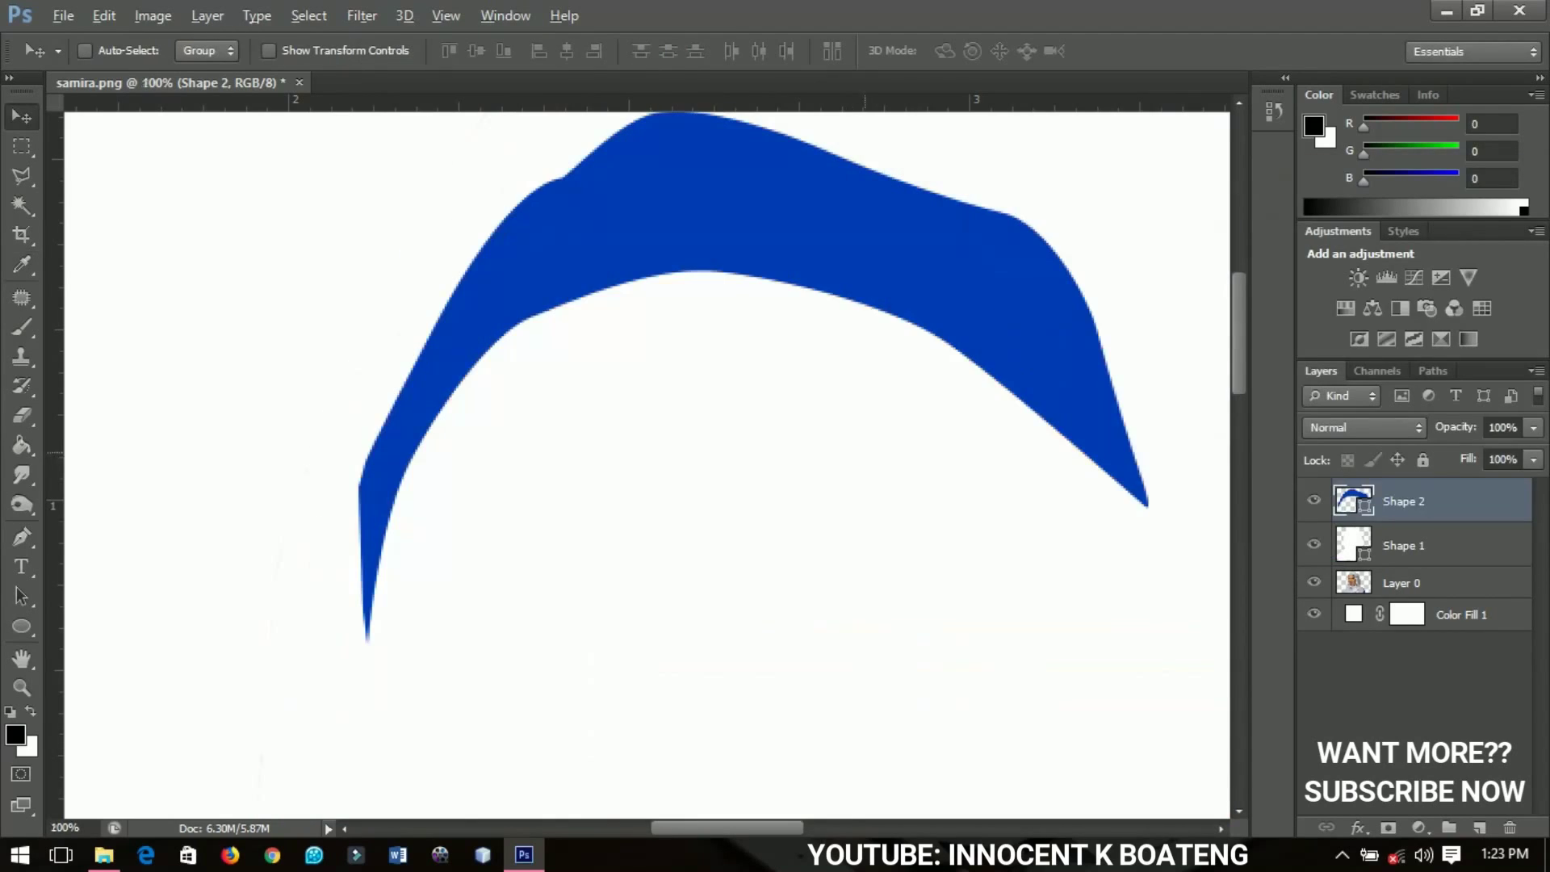
pyautogui.scroll(-2, 861, 452)
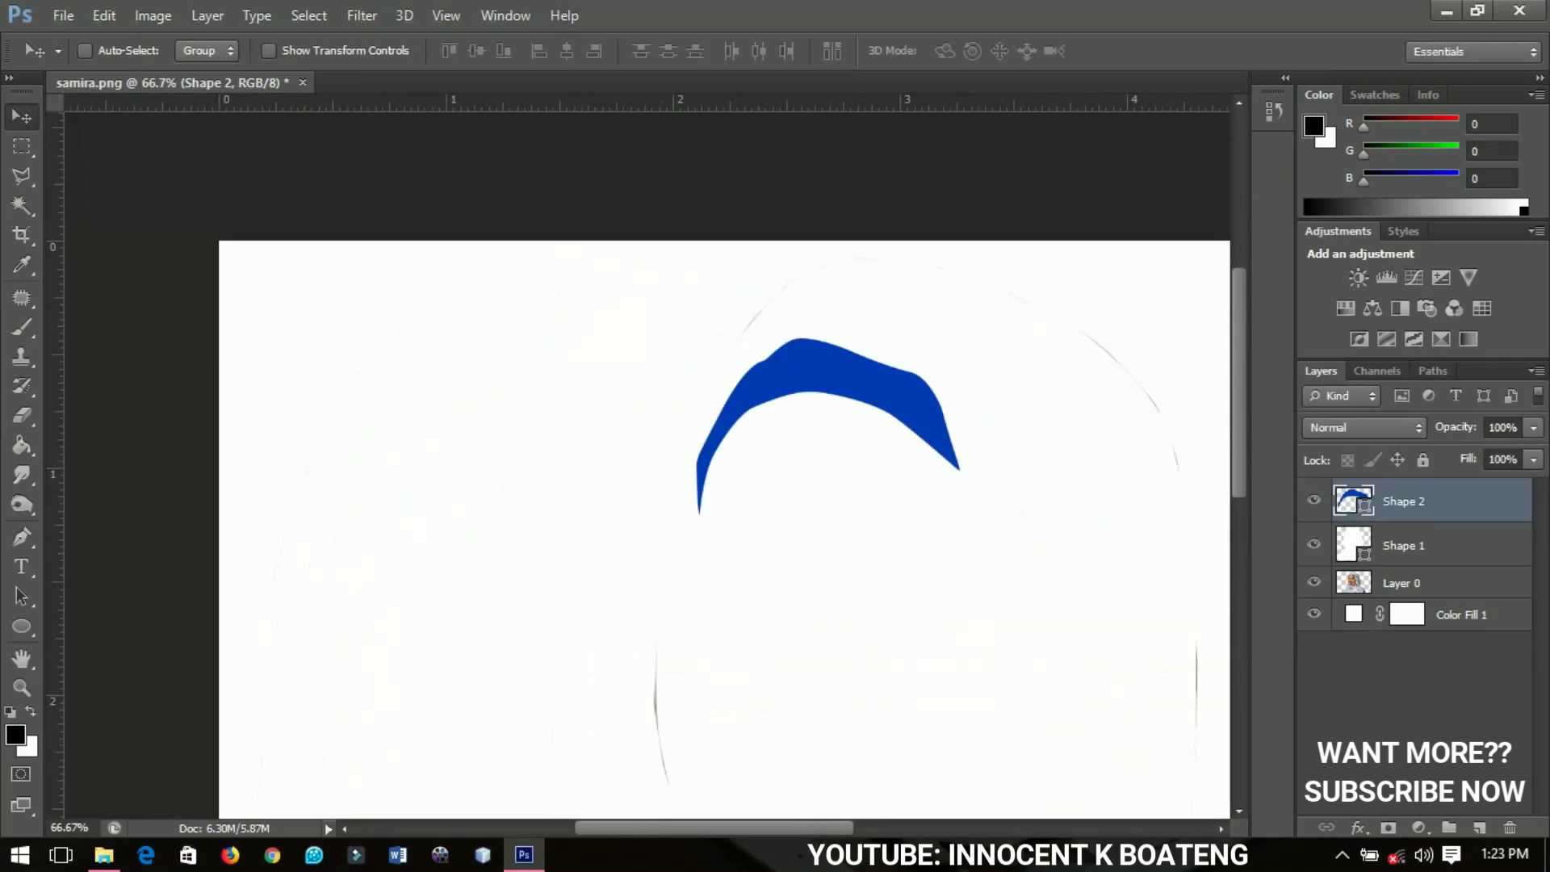
pyautogui.click(1314, 500)
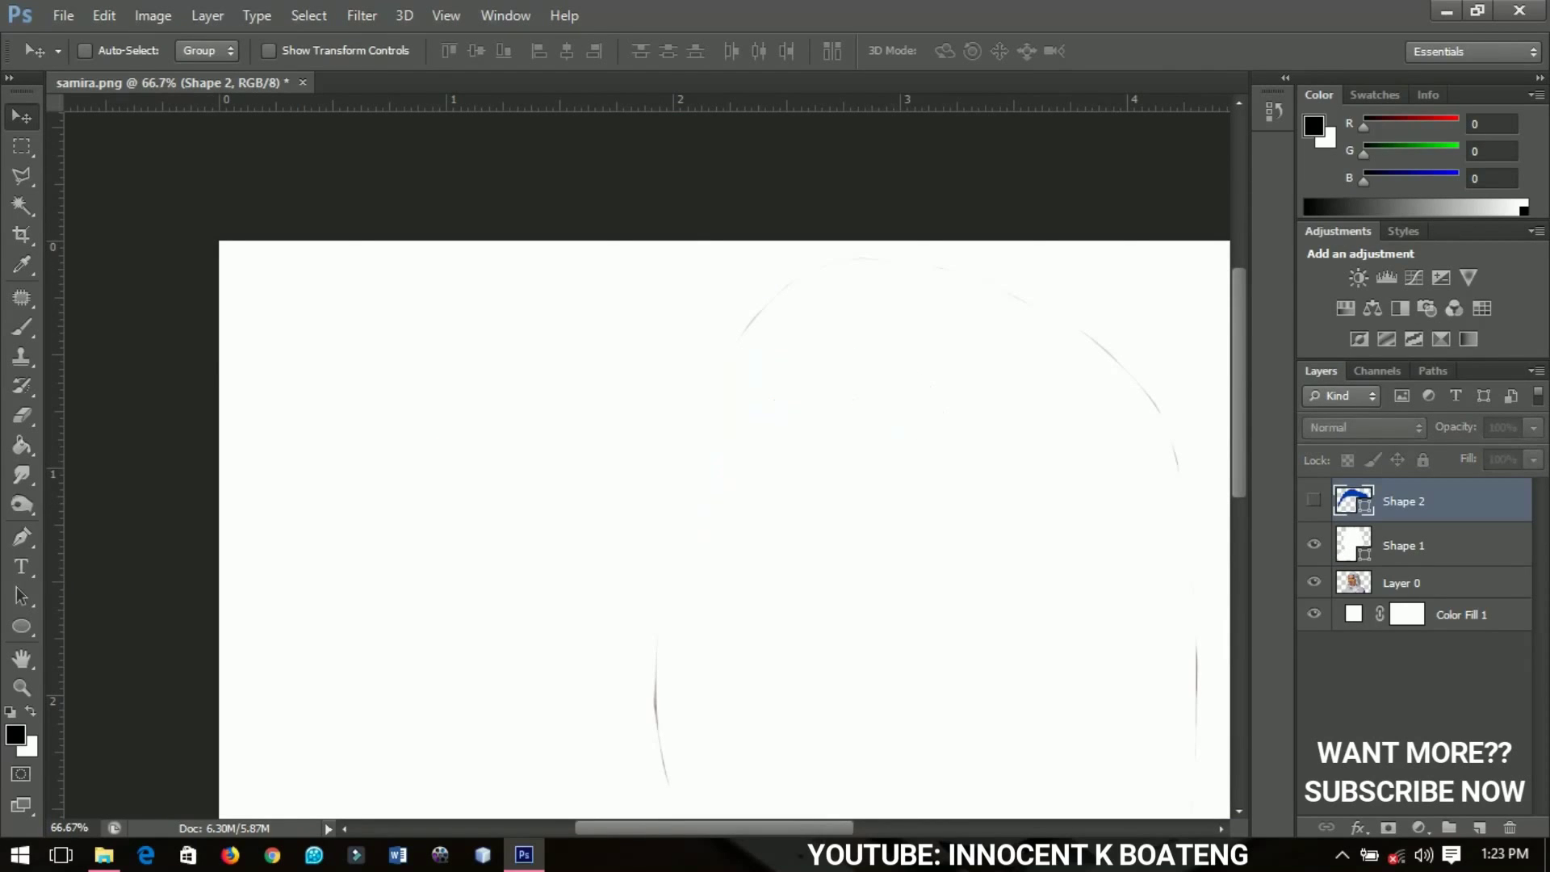
pyautogui.click(1314, 544)
pyautogui.click(1314, 544)
pyautogui.click(1313, 543)
pyautogui.click(1314, 581)
pyautogui.click(1314, 581)
# - Sample a skin tone from the nose and lighten it to set the foreground colour to f0aa73 for the Pen tool
pyautogui.scroll(1, 1122, 602)
pyautogui.scroll(-3, 971, 317)
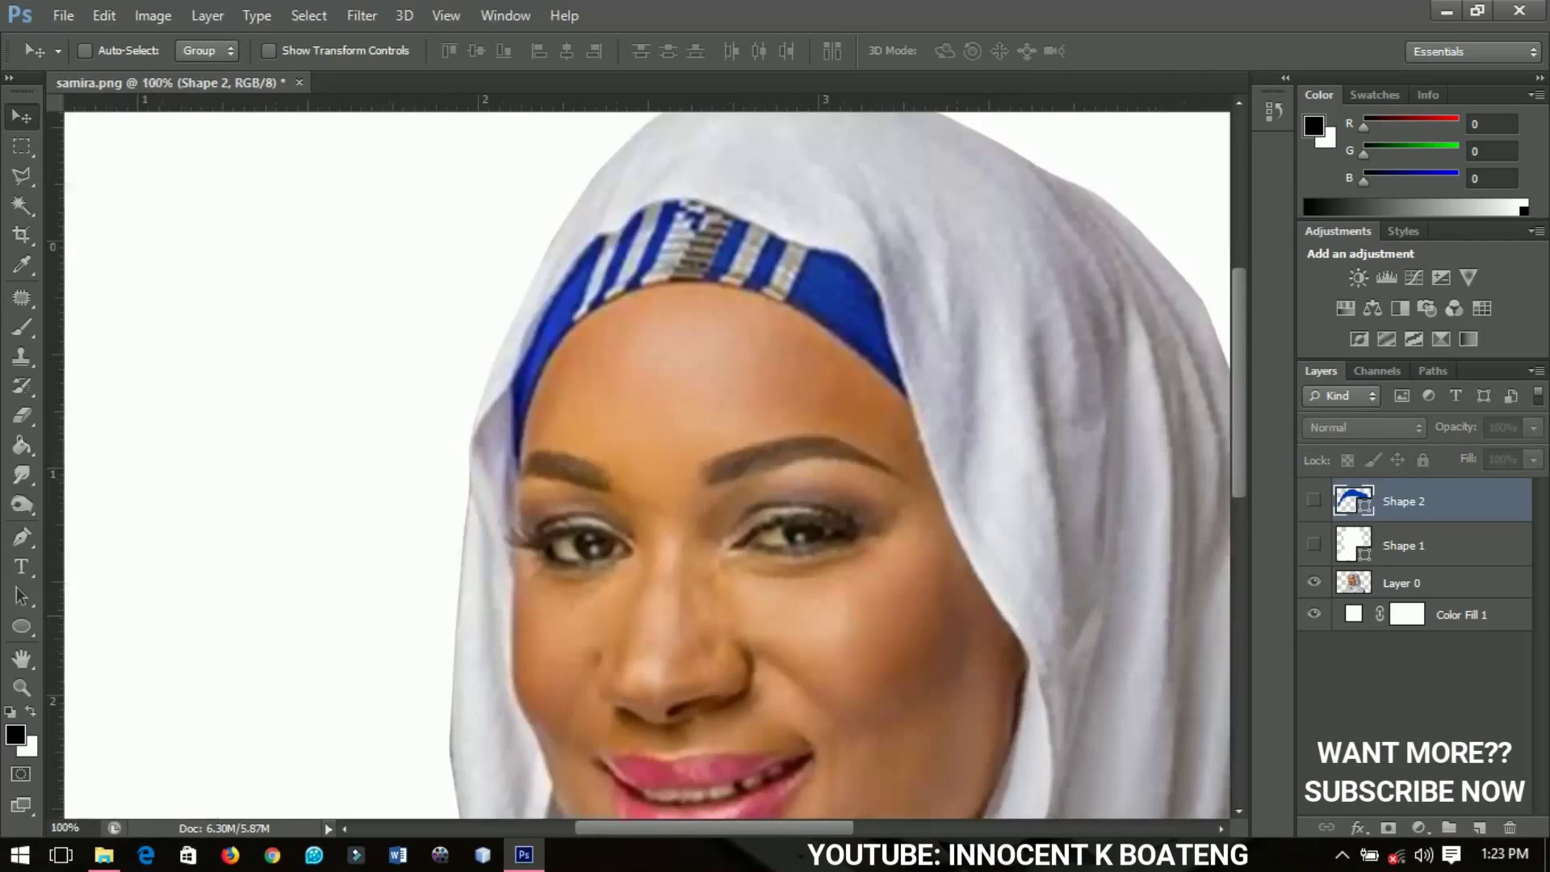
pyautogui.moveTo(909, 298); pyautogui.dragTo(962, 368)
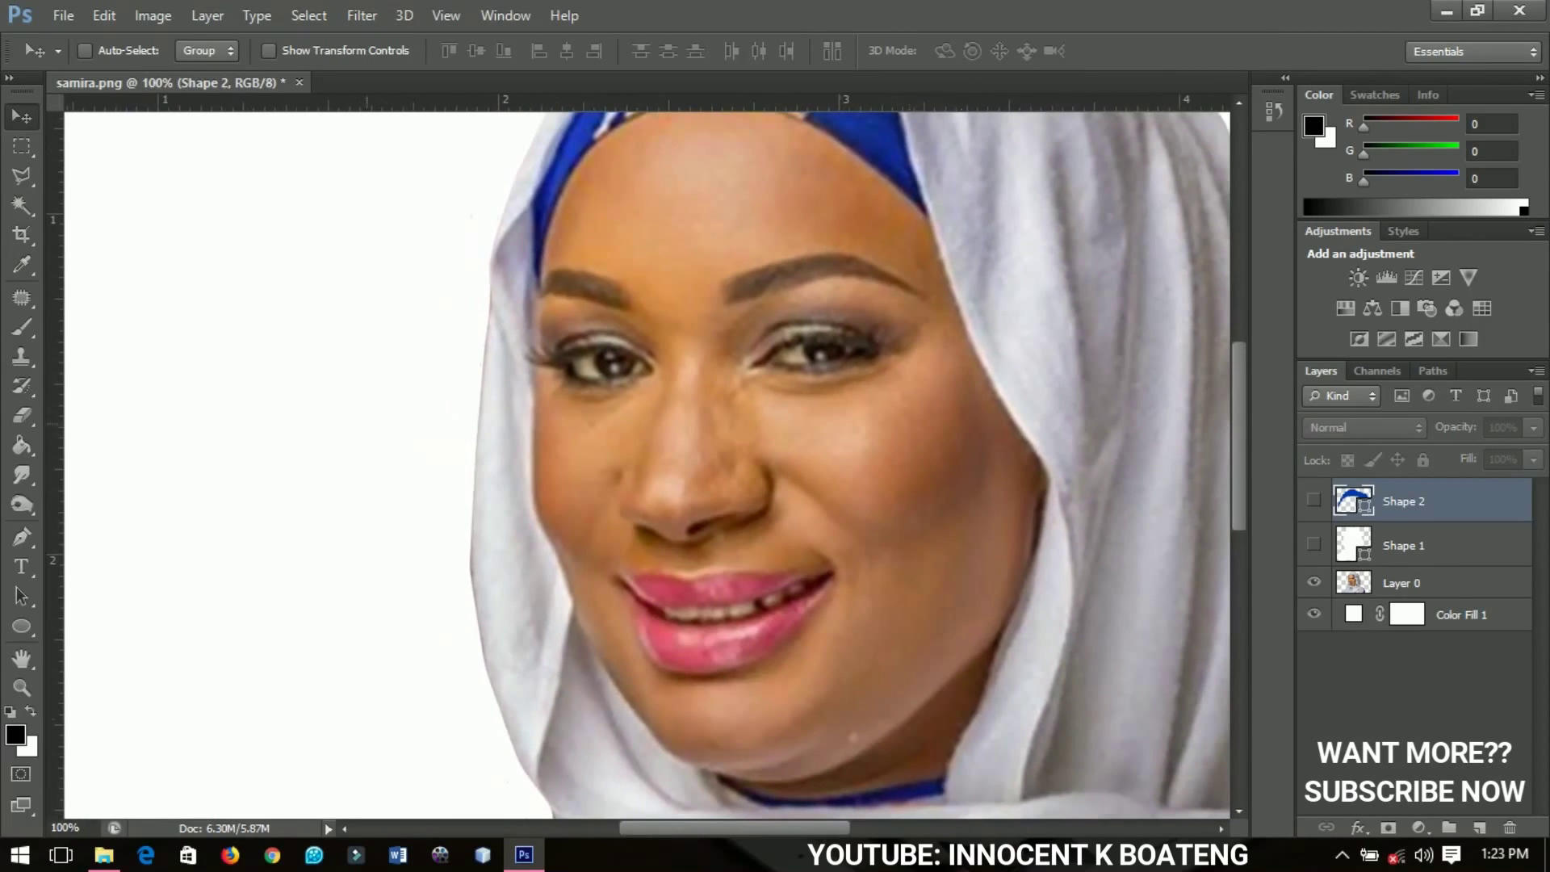
pyautogui.click(21, 536)
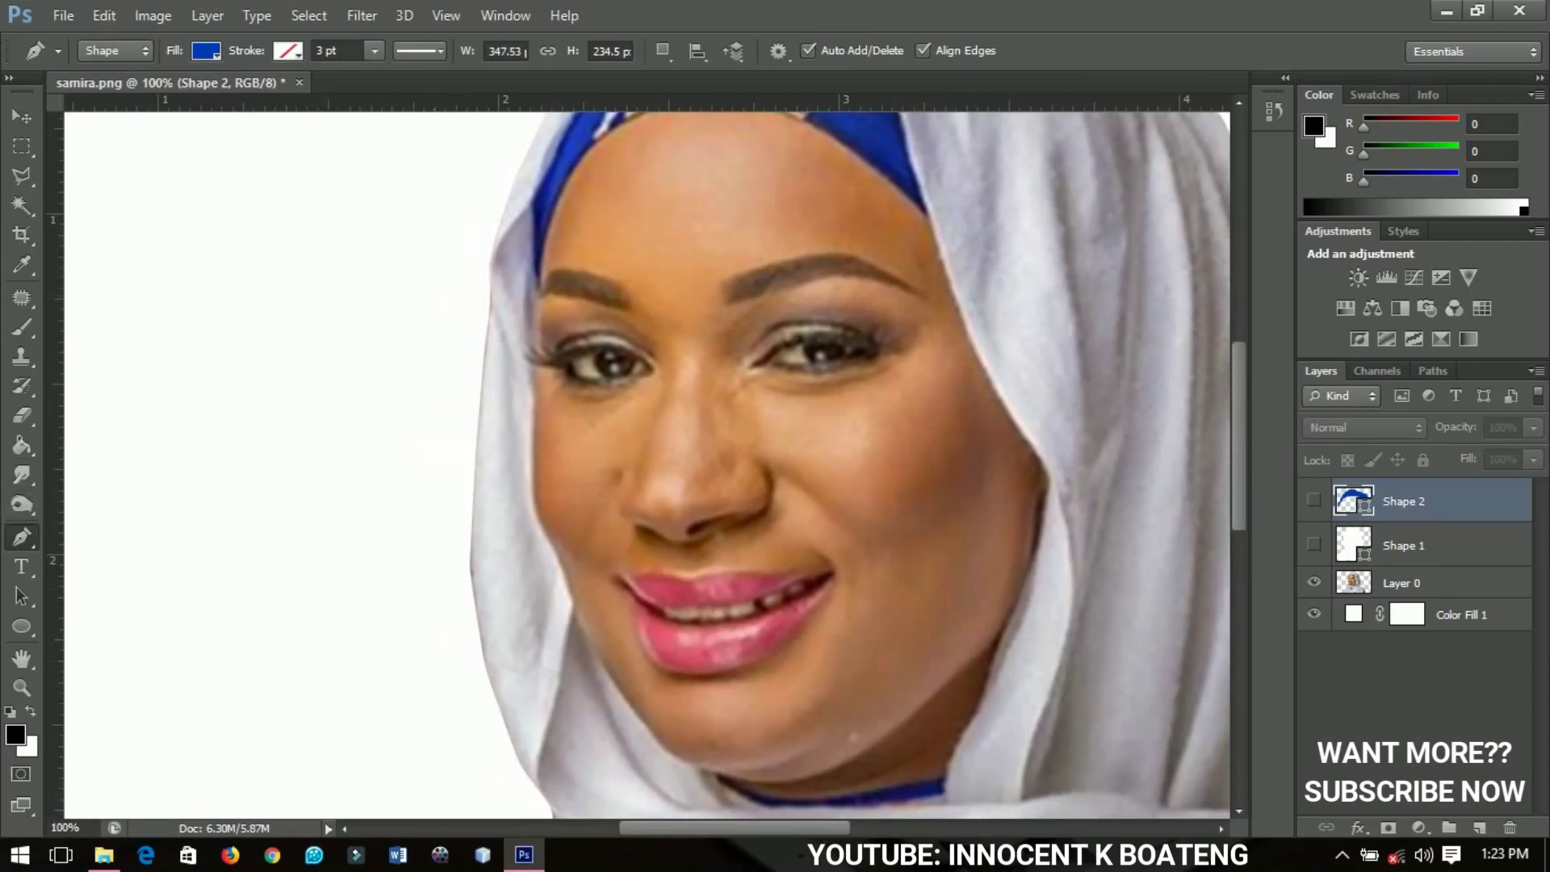
pyautogui.click(16, 734)
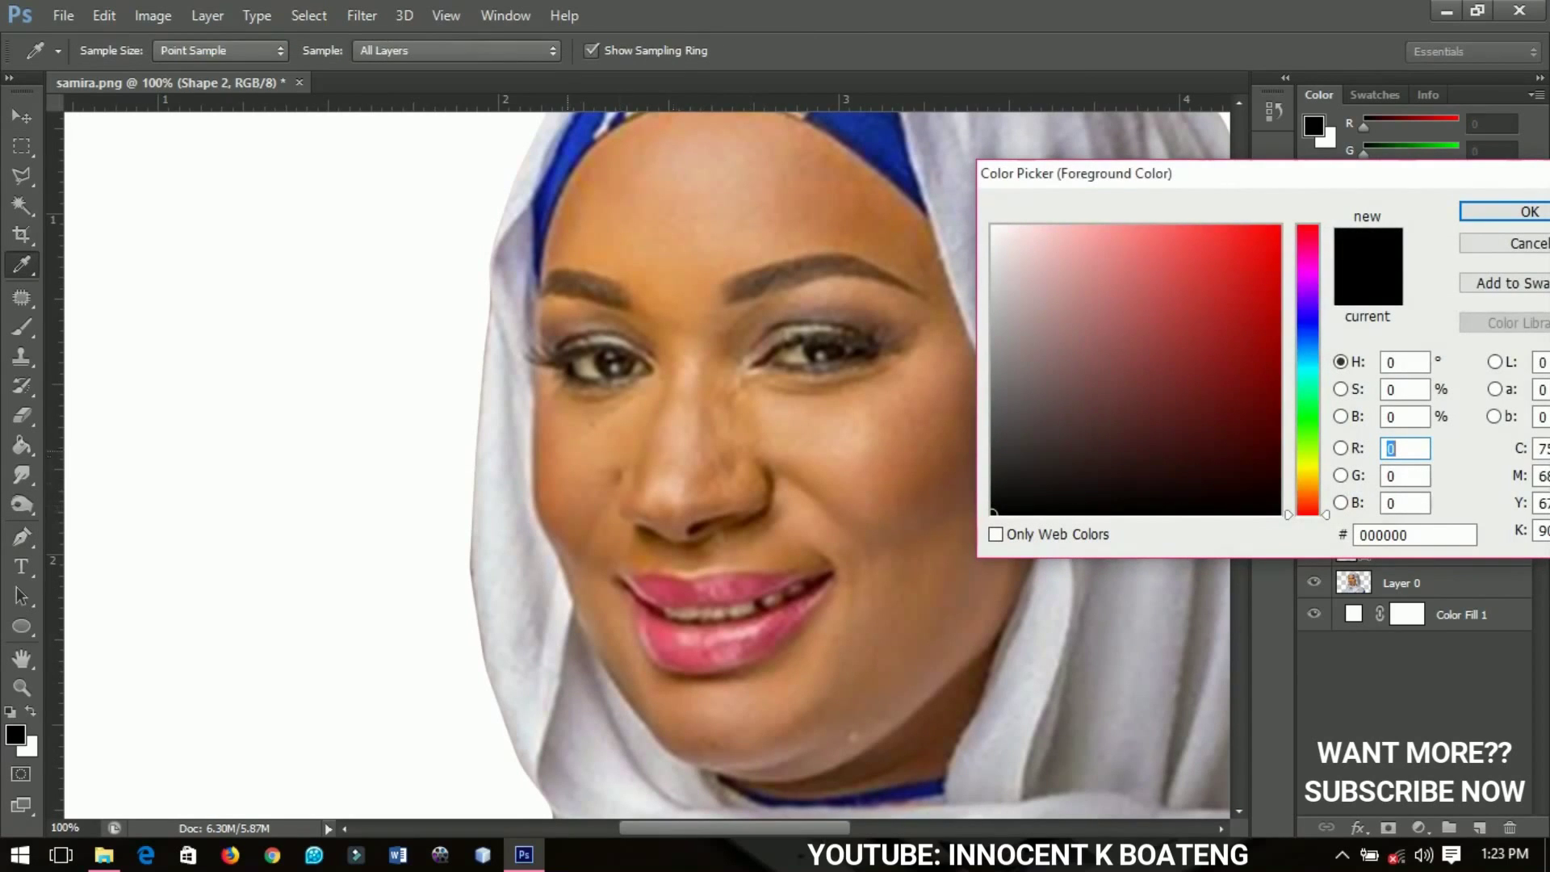
pyautogui.click(673, 456)
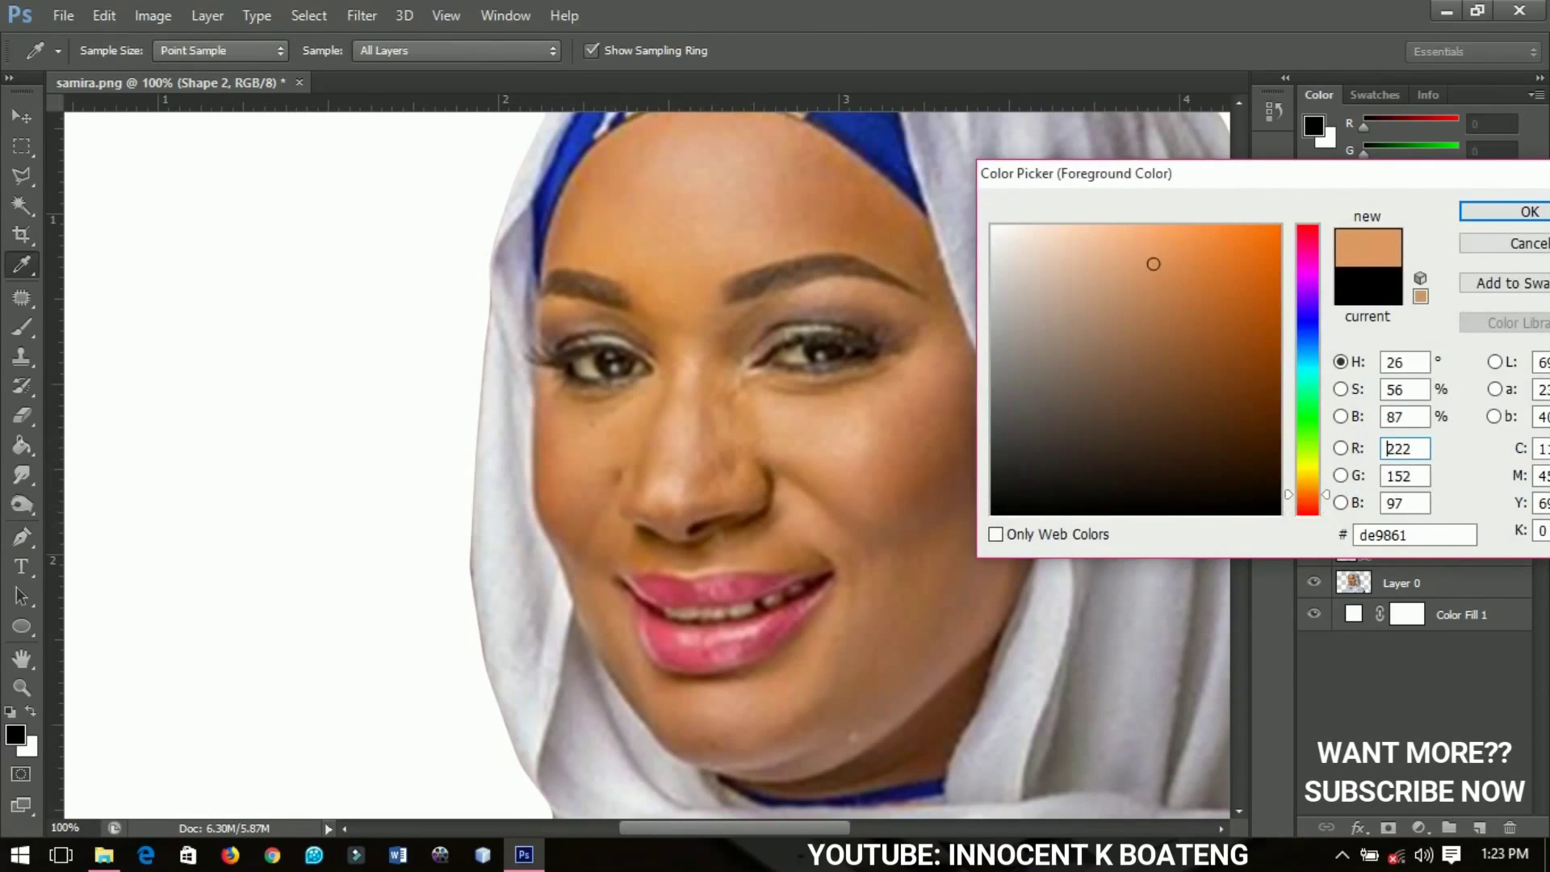
pyautogui.moveTo(1154, 264); pyautogui.dragTo(1142, 242)
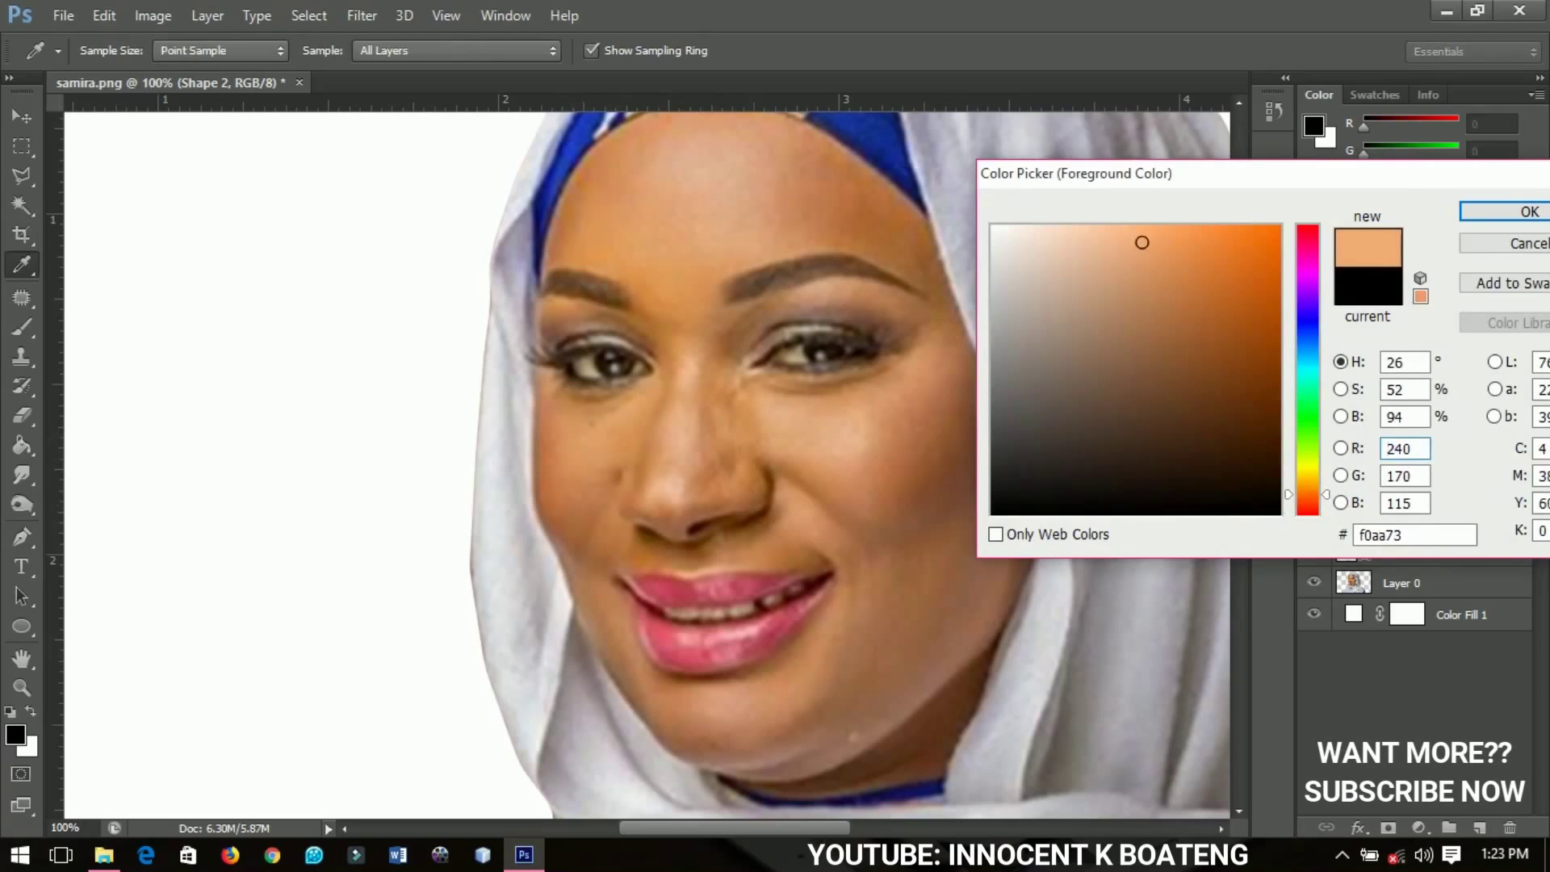
pyautogui.click(1504, 212)
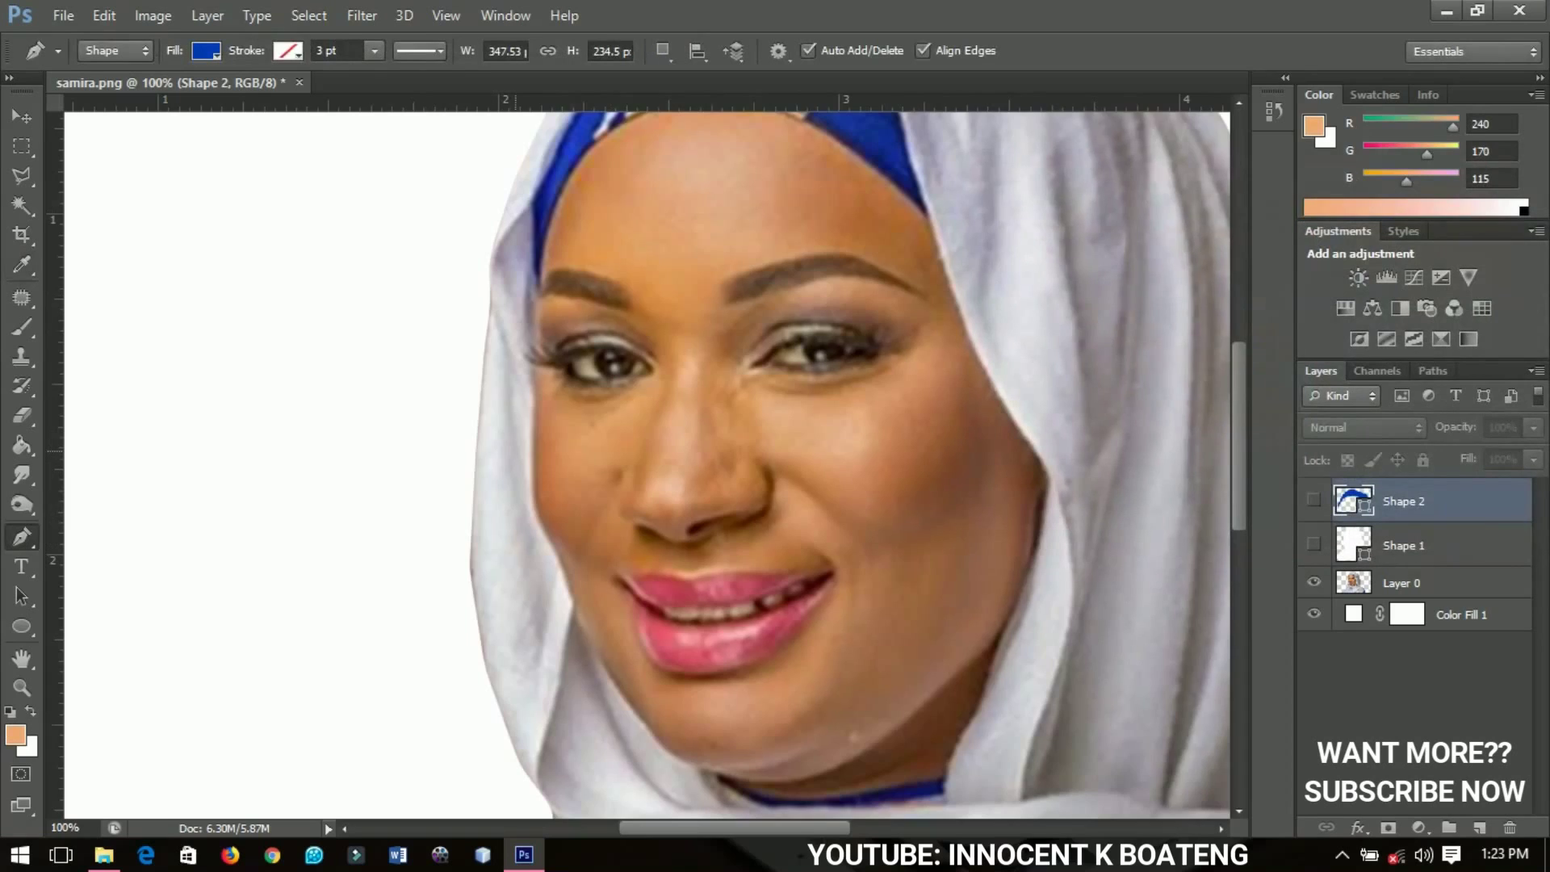
# - Start a face shape on a new layer down the left cheek and fill it with skin colour f0aa73
pyautogui.moveTo(591, 434); pyautogui.dragTo(667, 417)
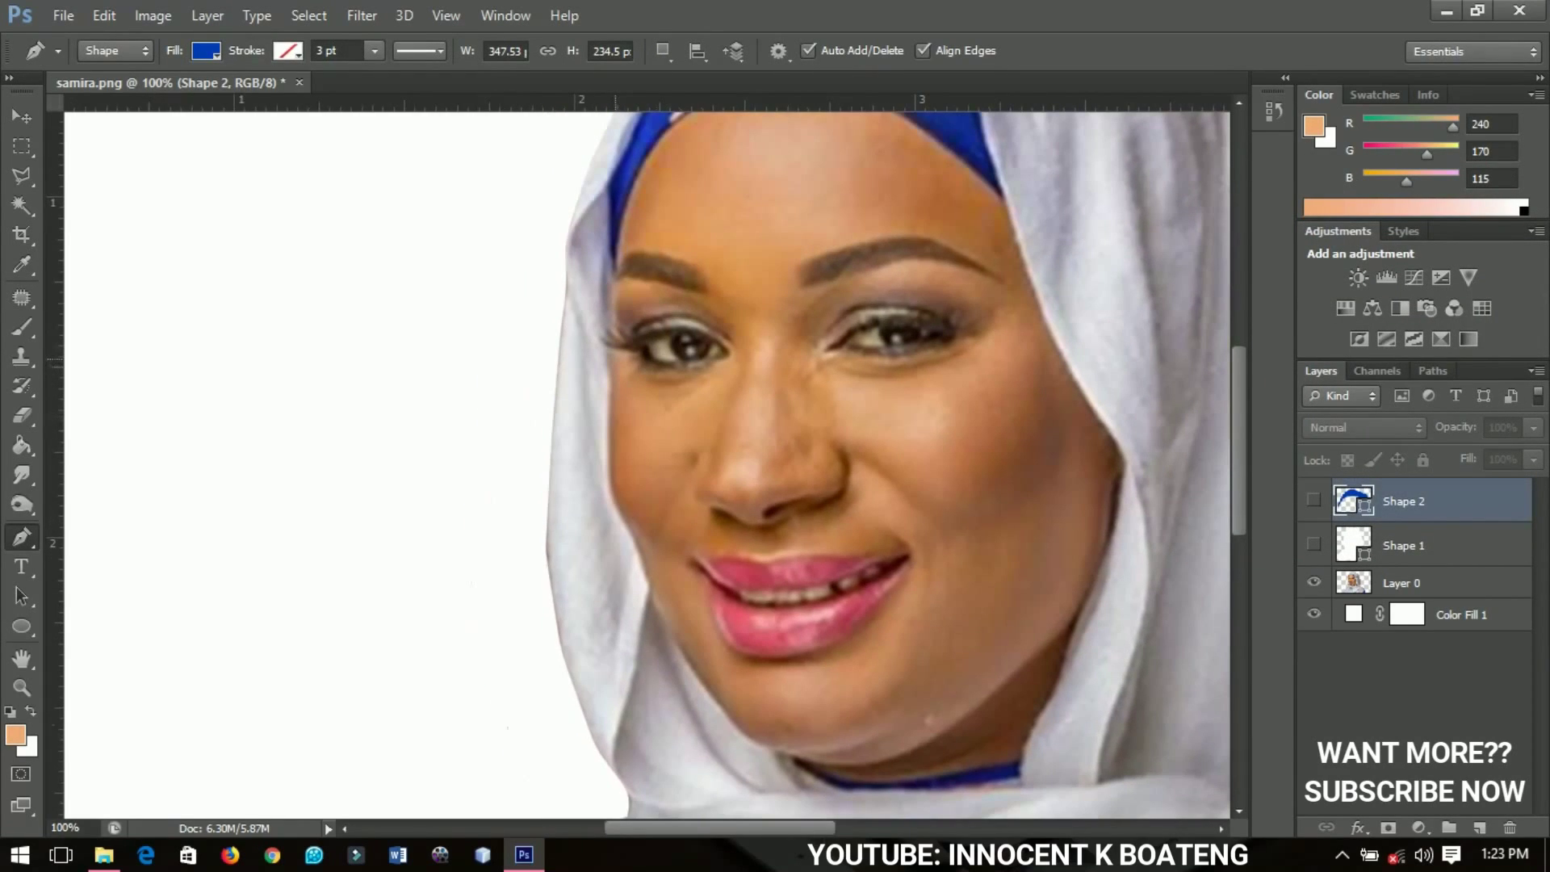
pyautogui.click(612, 370)
pyautogui.moveTo(607, 451); pyautogui.dragTo(629, 530)
pyautogui.doubleClick(1345, 500)
pyautogui.click(1315, 126)
pyautogui.press('Return')
# - Continue the face outline along the lower left jaw and under the chin to the middle of the blue neckline
pyautogui.moveTo(651, 597); pyautogui.dragTo(660, 615)
pyautogui.moveTo(717, 702); pyautogui.dragTo(735, 725)
pyautogui.moveTo(778, 751); pyautogui.dragTo(810, 767)
pyautogui.hotkey('ctrl', 'z')
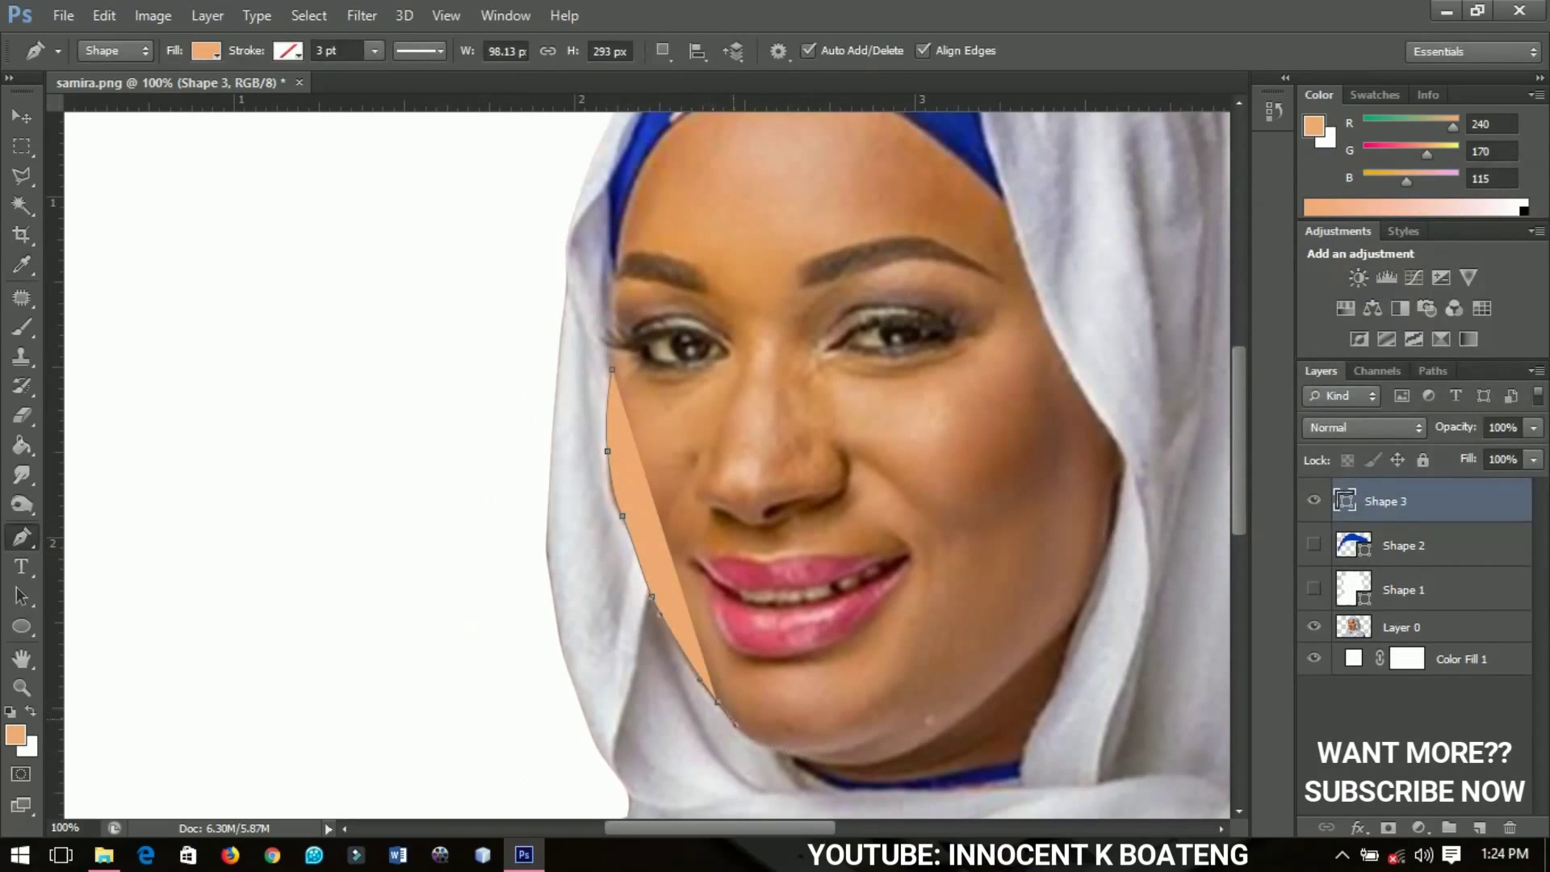
pyautogui.click(781, 753)
pyautogui.click(812, 767)
pyautogui.click(875, 780)
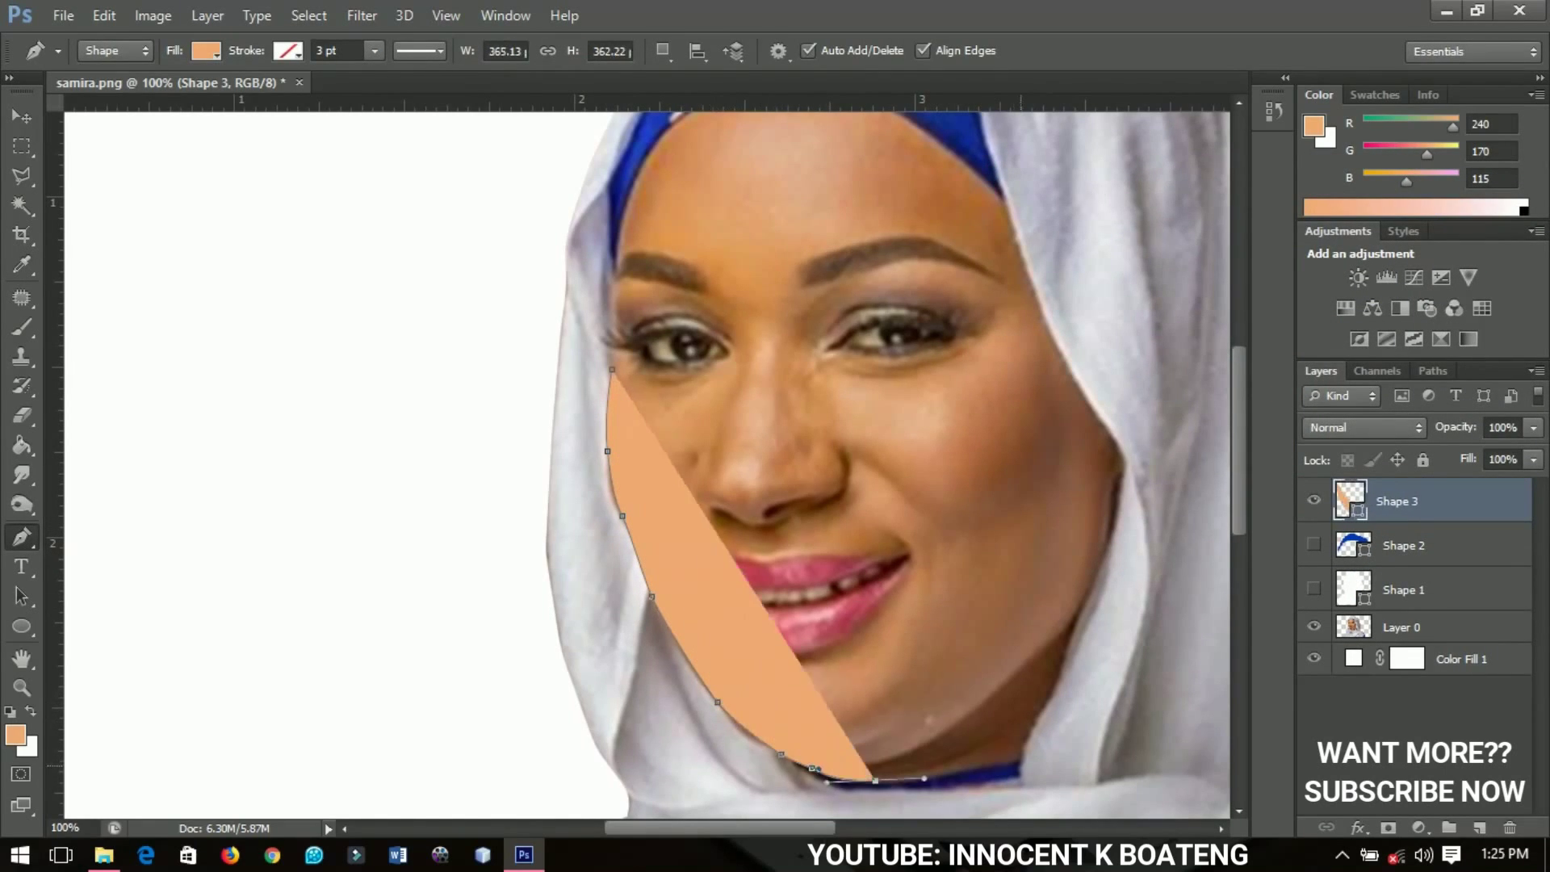
# - Trace the face outline up the right side of the neck and jaw to the cheek, and set the shape's opacity to 0%
pyautogui.click(1020, 765)
pyautogui.click(1082, 611)
pyautogui.click(1123, 467)
pyautogui.click(1116, 438)
pyautogui.press('0')
pyautogui.press('0')
# - Trace the face along the veil and the headband's lower edge and close the shape, about 456 px wide and 618 px high
pyautogui.moveTo(1116, 438); pyautogui.dragTo(869, 604)
pyautogui.moveTo(829, 504); pyautogui.dragTo(822, 478)
pyautogui.click(808, 438)
pyautogui.moveTo(737, 376); pyautogui.dragTo(690, 340)
pyautogui.moveTo(578, 320); pyautogui.dragTo(480, 325)
pyautogui.moveTo(578, 690); pyautogui.dragTo(747, 523)
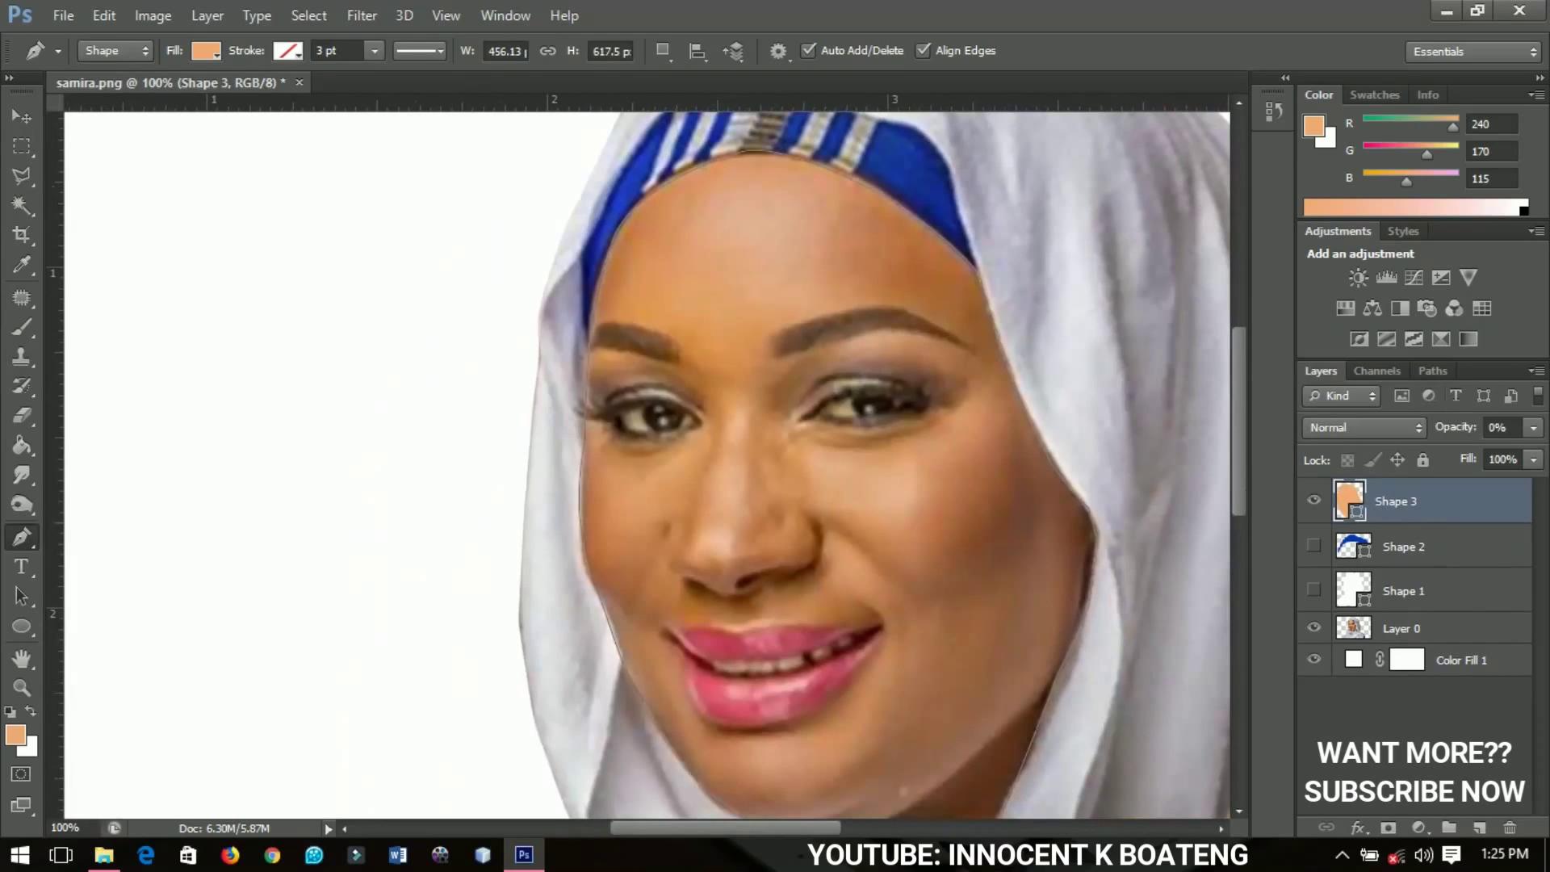
# - Set the face shape's opacity back to 100%
pyautogui.press('7')
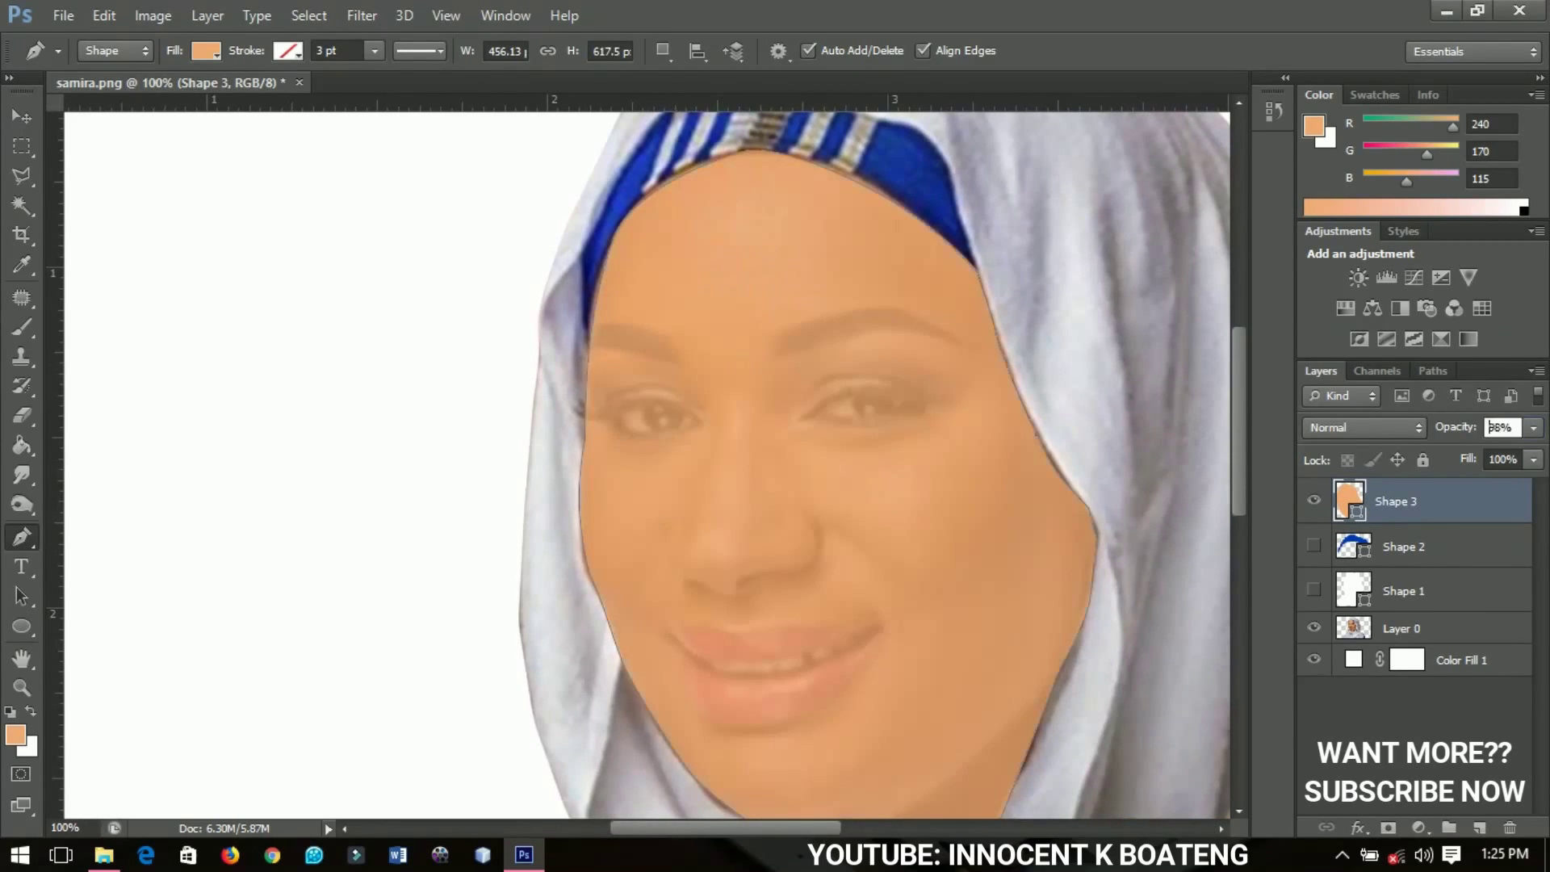
pyautogui.press('0')
pyautogui.press('9')
pyautogui.press('8')
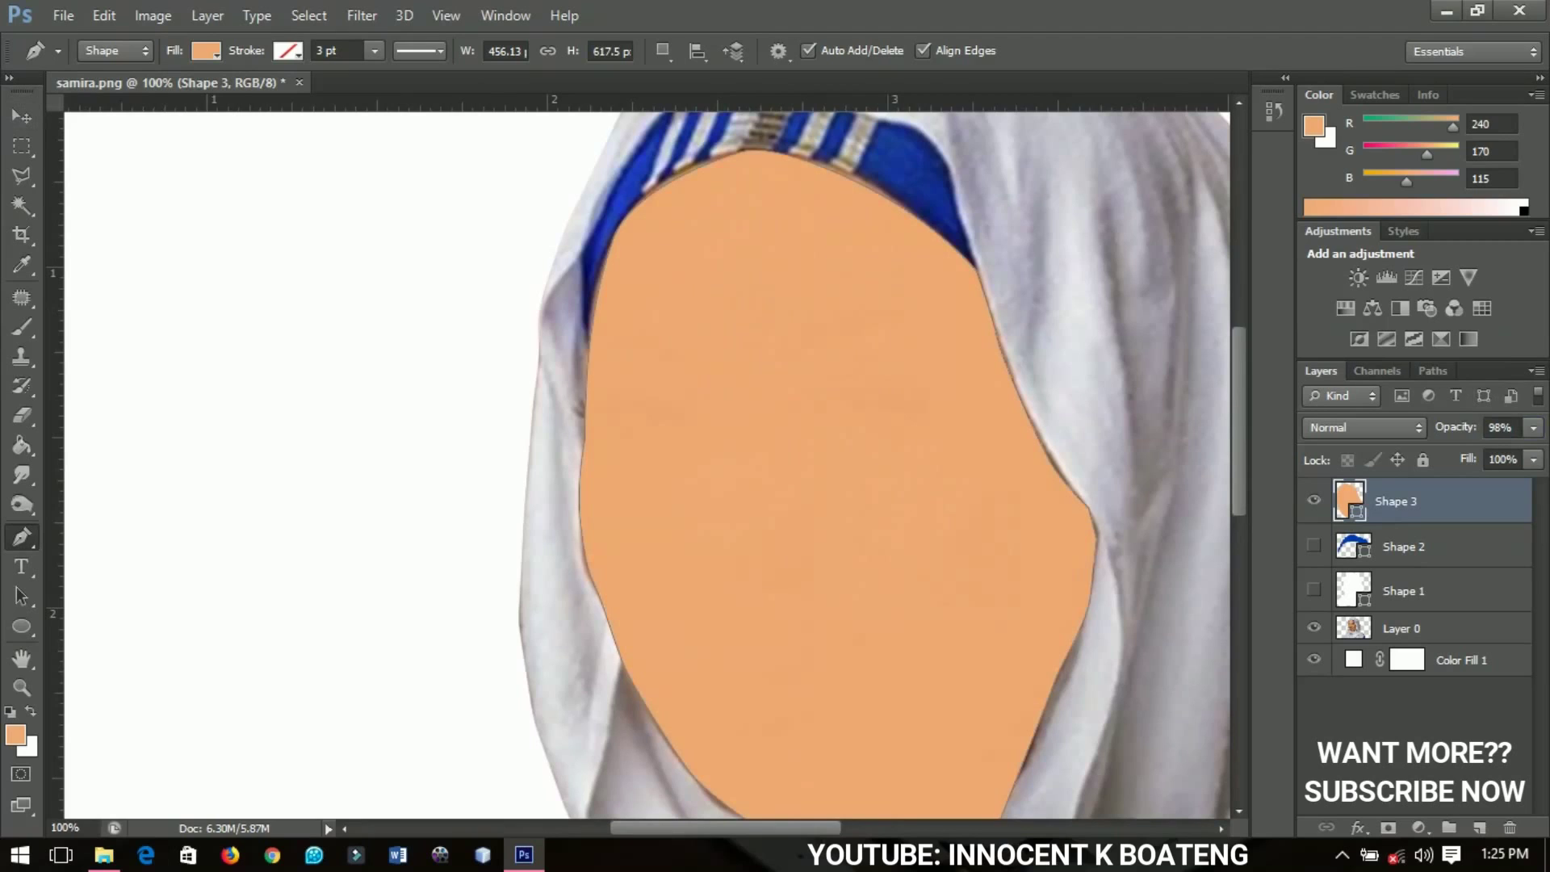
pyautogui.press('0')
pyautogui.press('v')
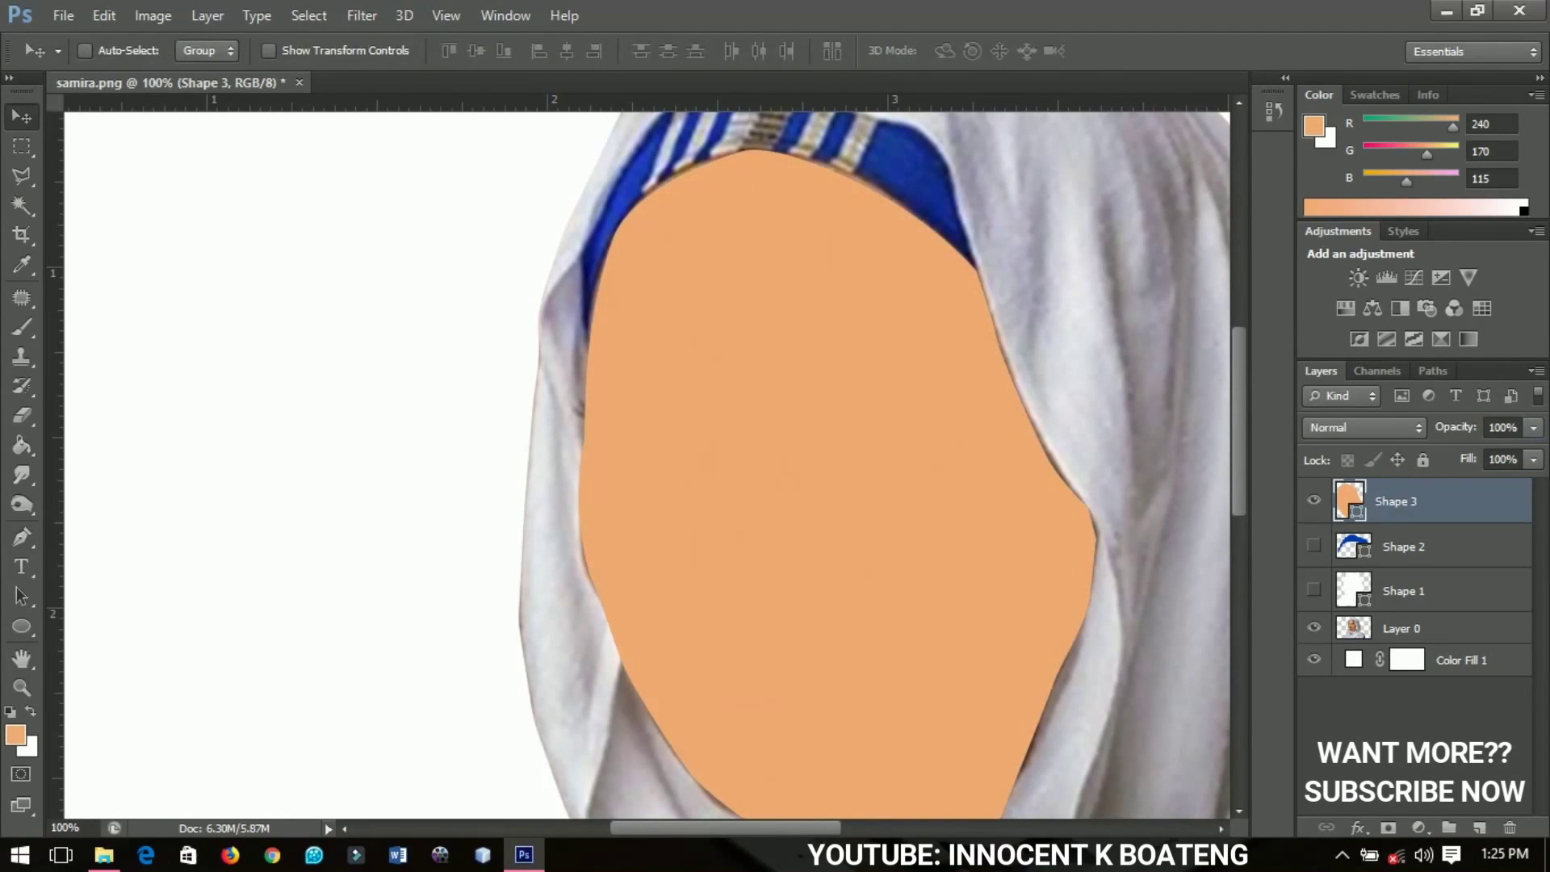
# - Show Shape 2 and Shape 1 to check them together with the face shape on the whole canvas
pyautogui.hotkey('ctrl', '0')
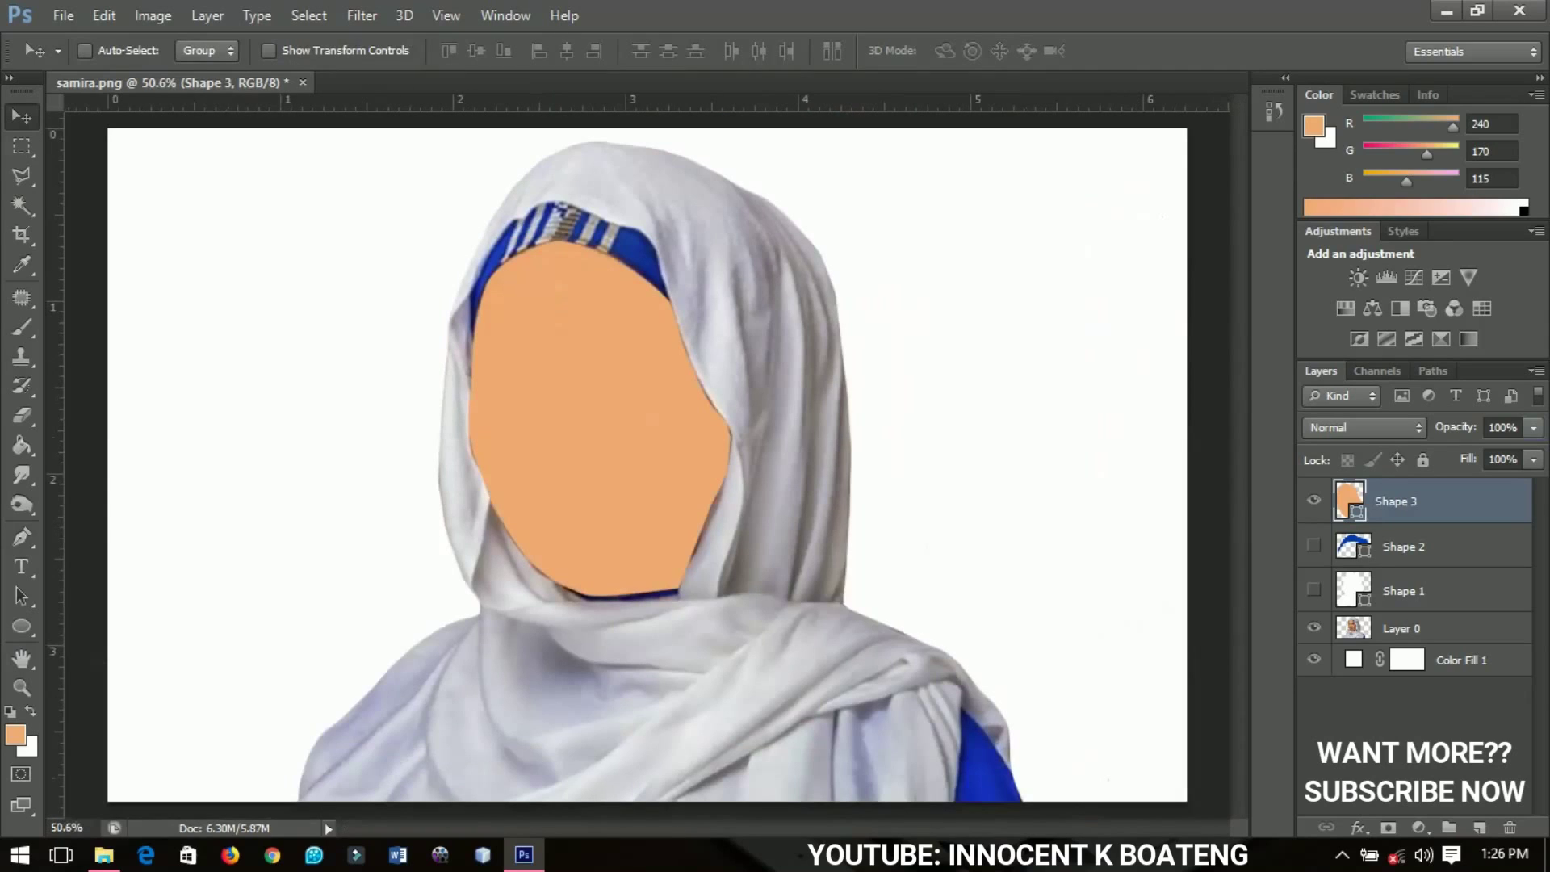
pyautogui.click(1314, 546)
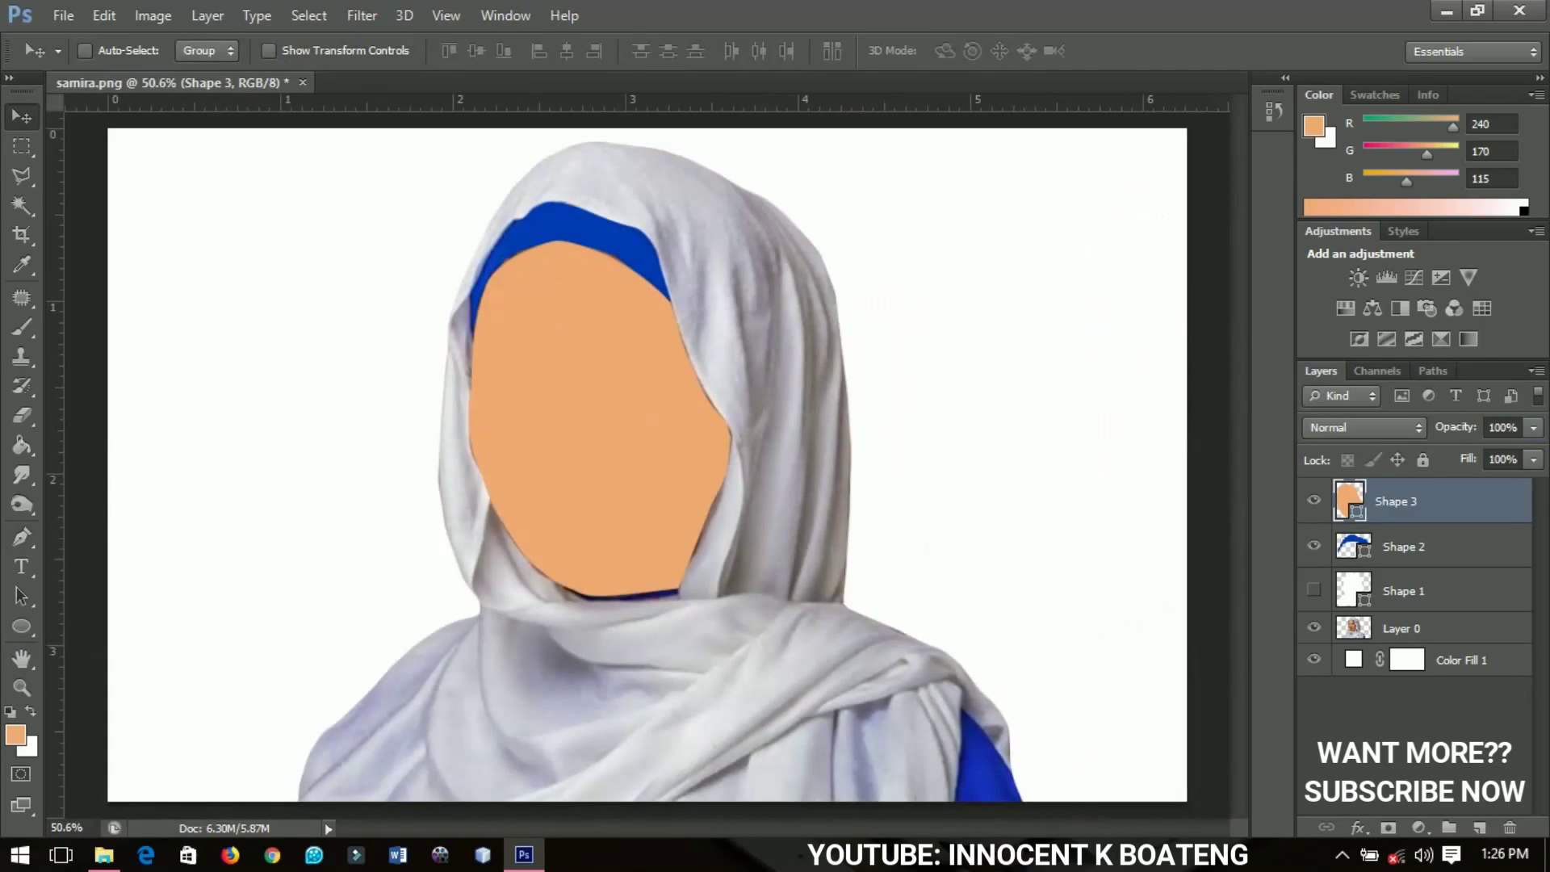
pyautogui.click(1313, 590)
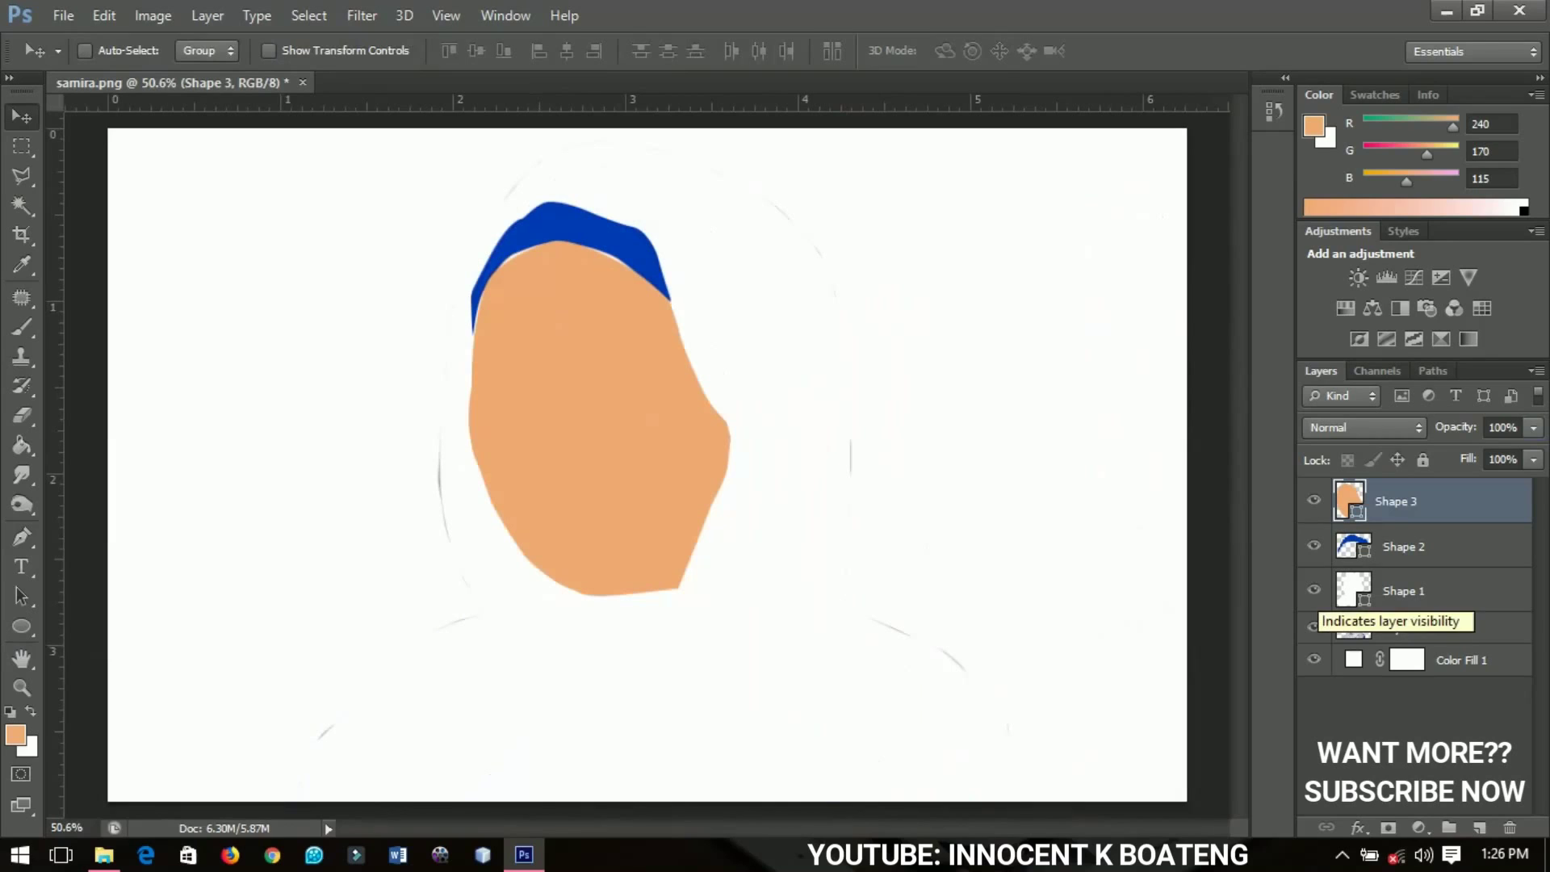
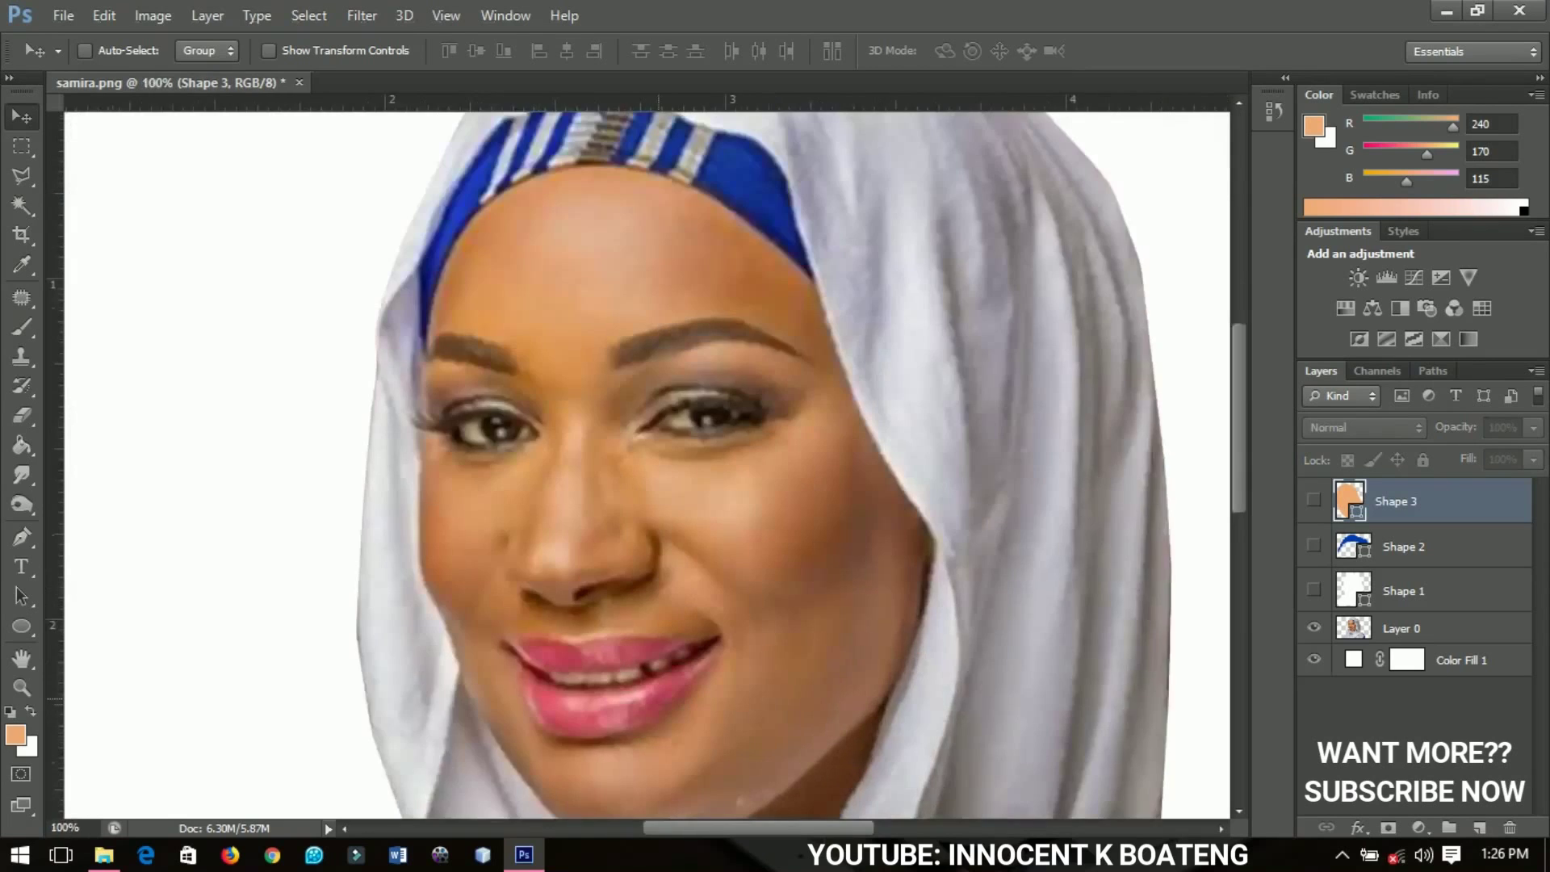
# - Trace the lower lip's outer edge with the Pen tool on a new shape layer, from its left corner to its right corner
pyautogui.moveTo(548, 686); pyautogui.dragTo(670, 594)
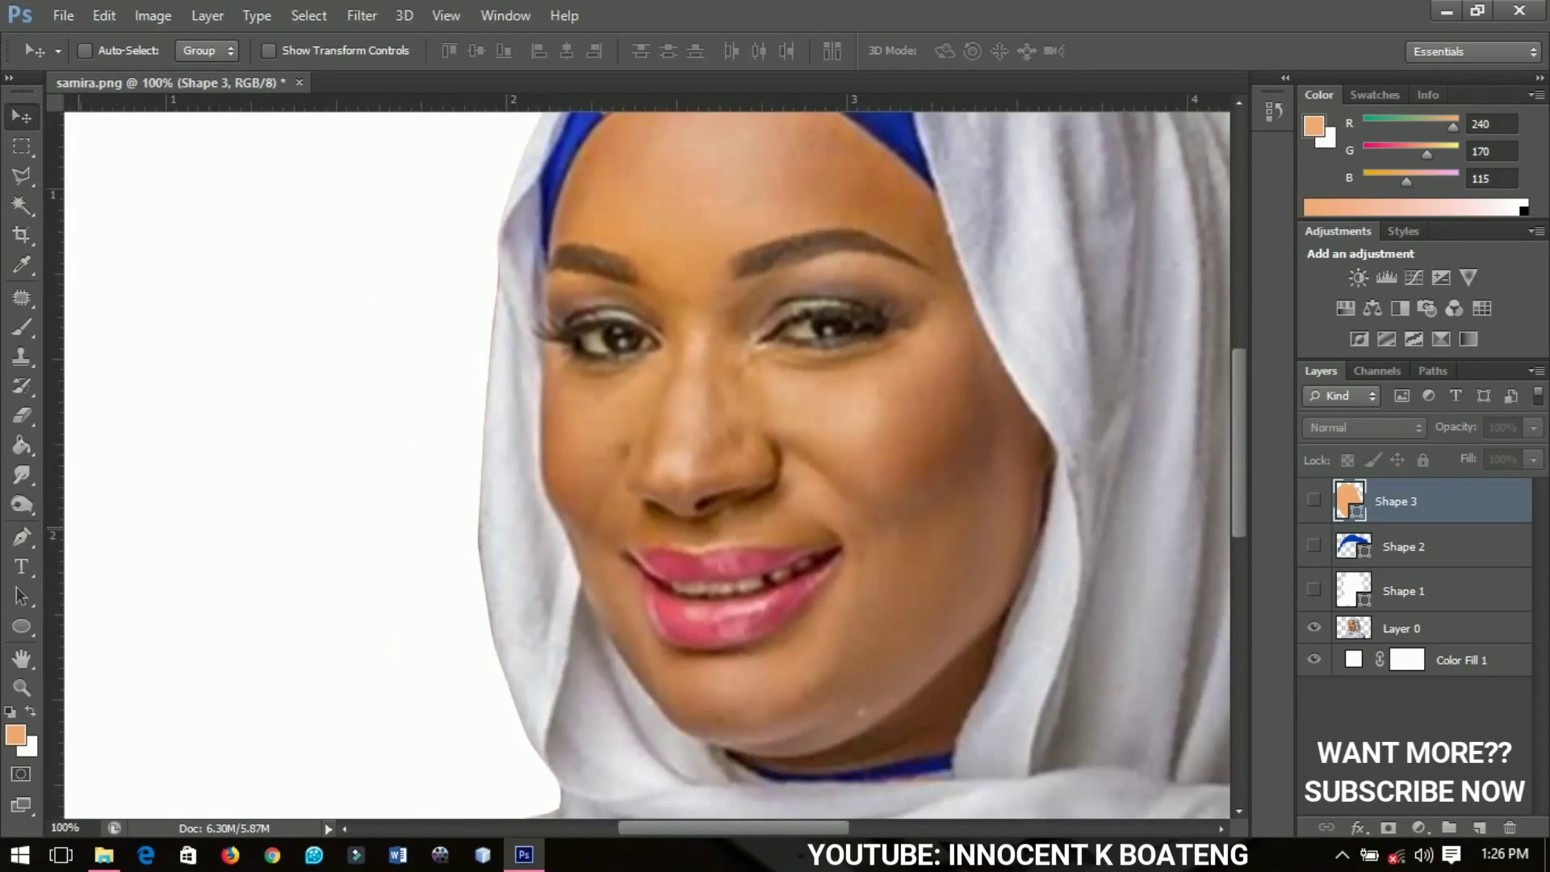
pyautogui.press('p')
pyautogui.hotkey('ctrl', '+')
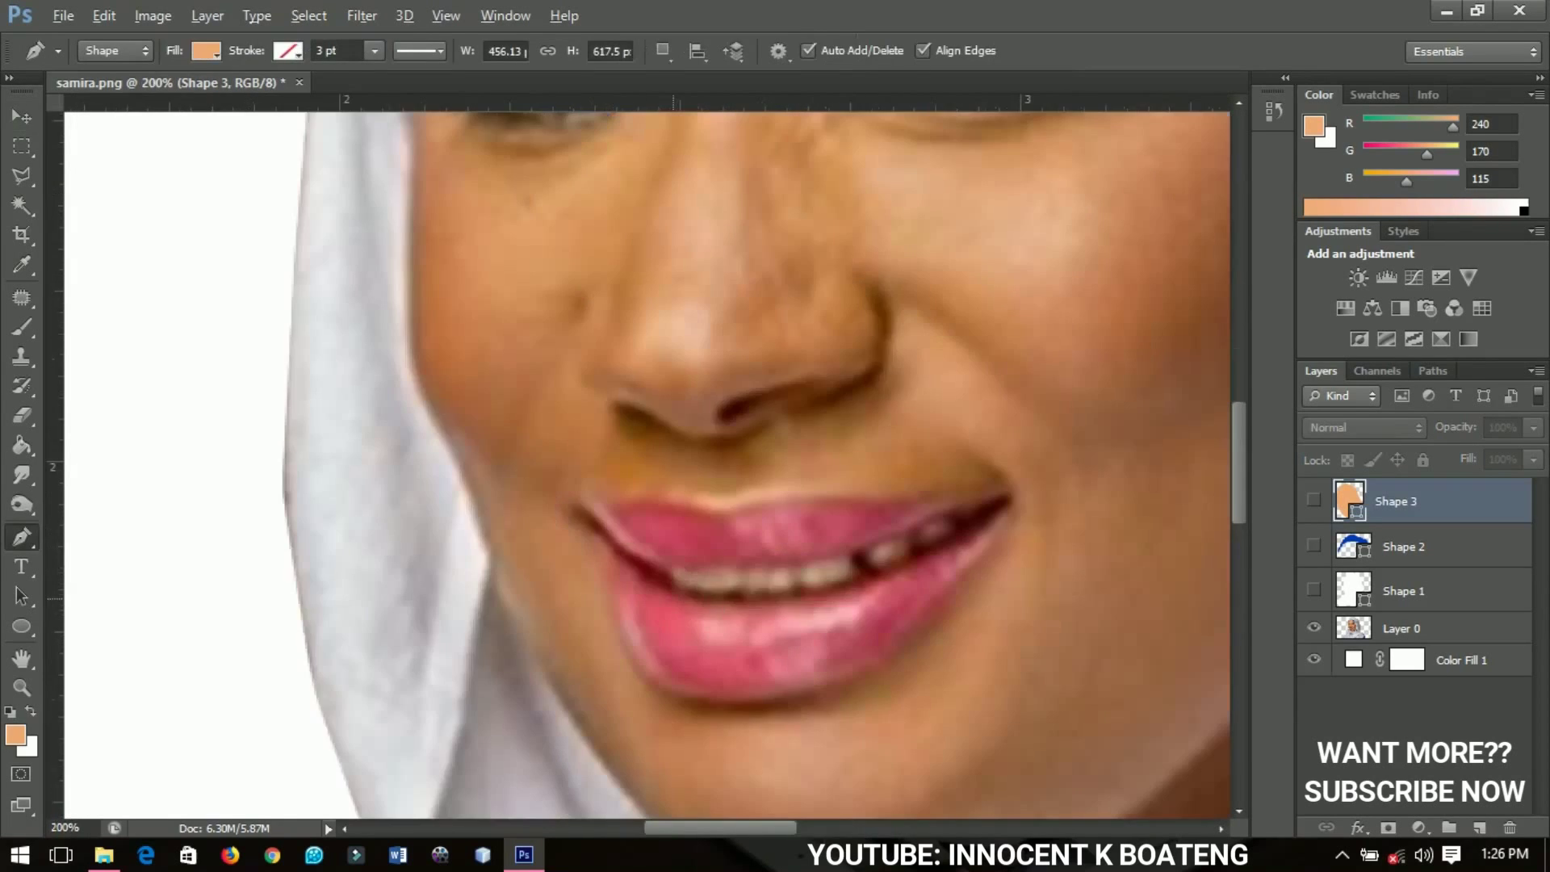
pyautogui.moveTo(727, 620); pyautogui.dragTo(736, 612)
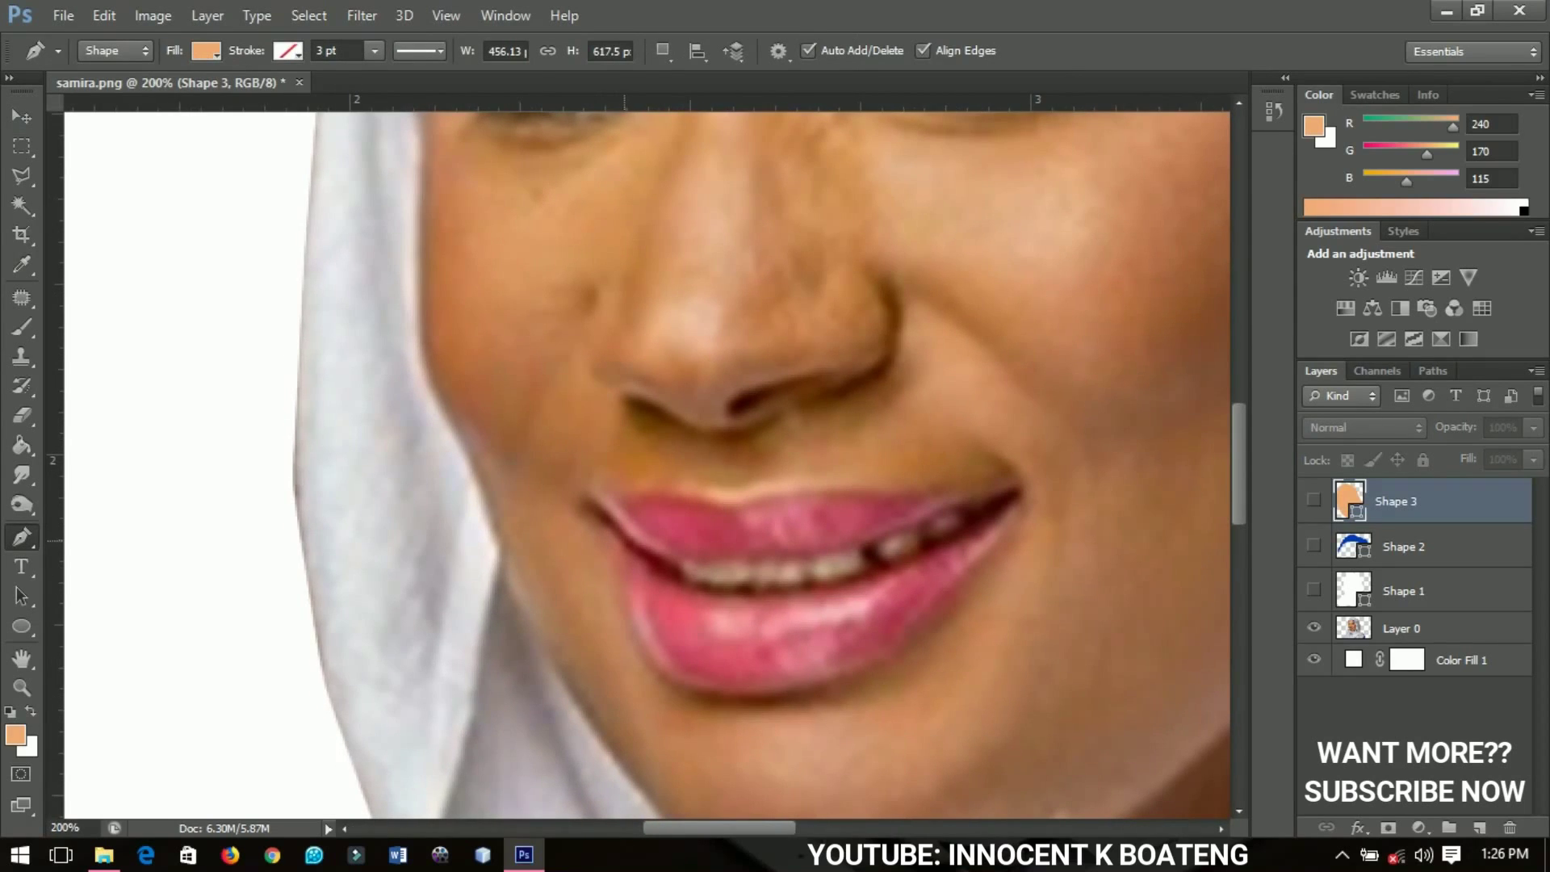
pyautogui.click(625, 546)
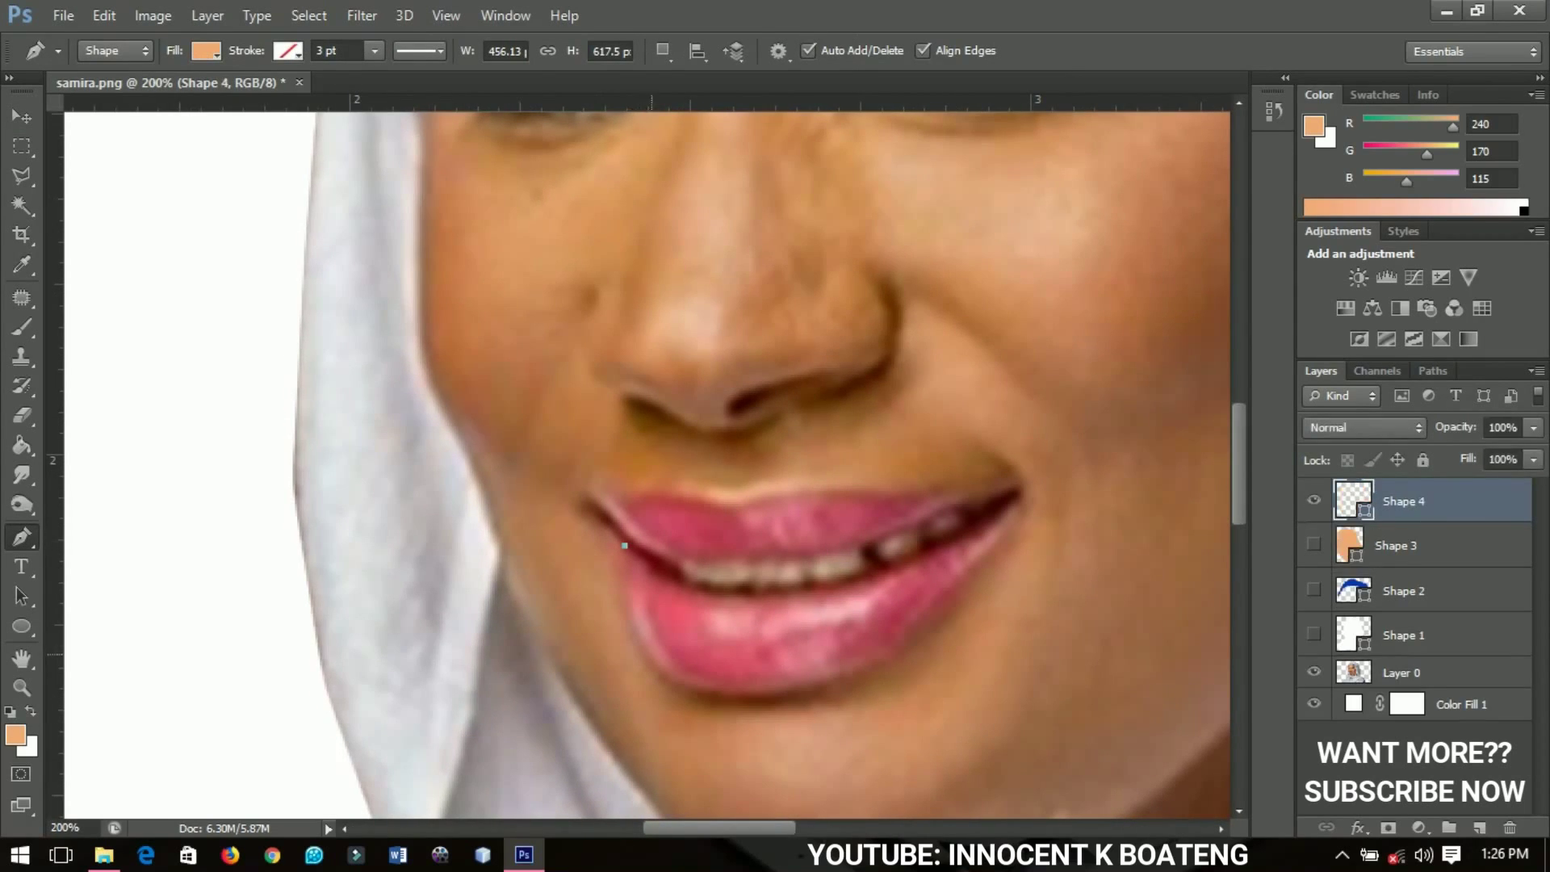
pyautogui.click(652, 669)
pyautogui.click(811, 688)
pyautogui.click(1025, 518)
# - Set the lip shape's opacity to 0% and close it along the lower lip's upper edge, about 177 px wide and 86 px high
pyautogui.press('0')
pyautogui.press('0')
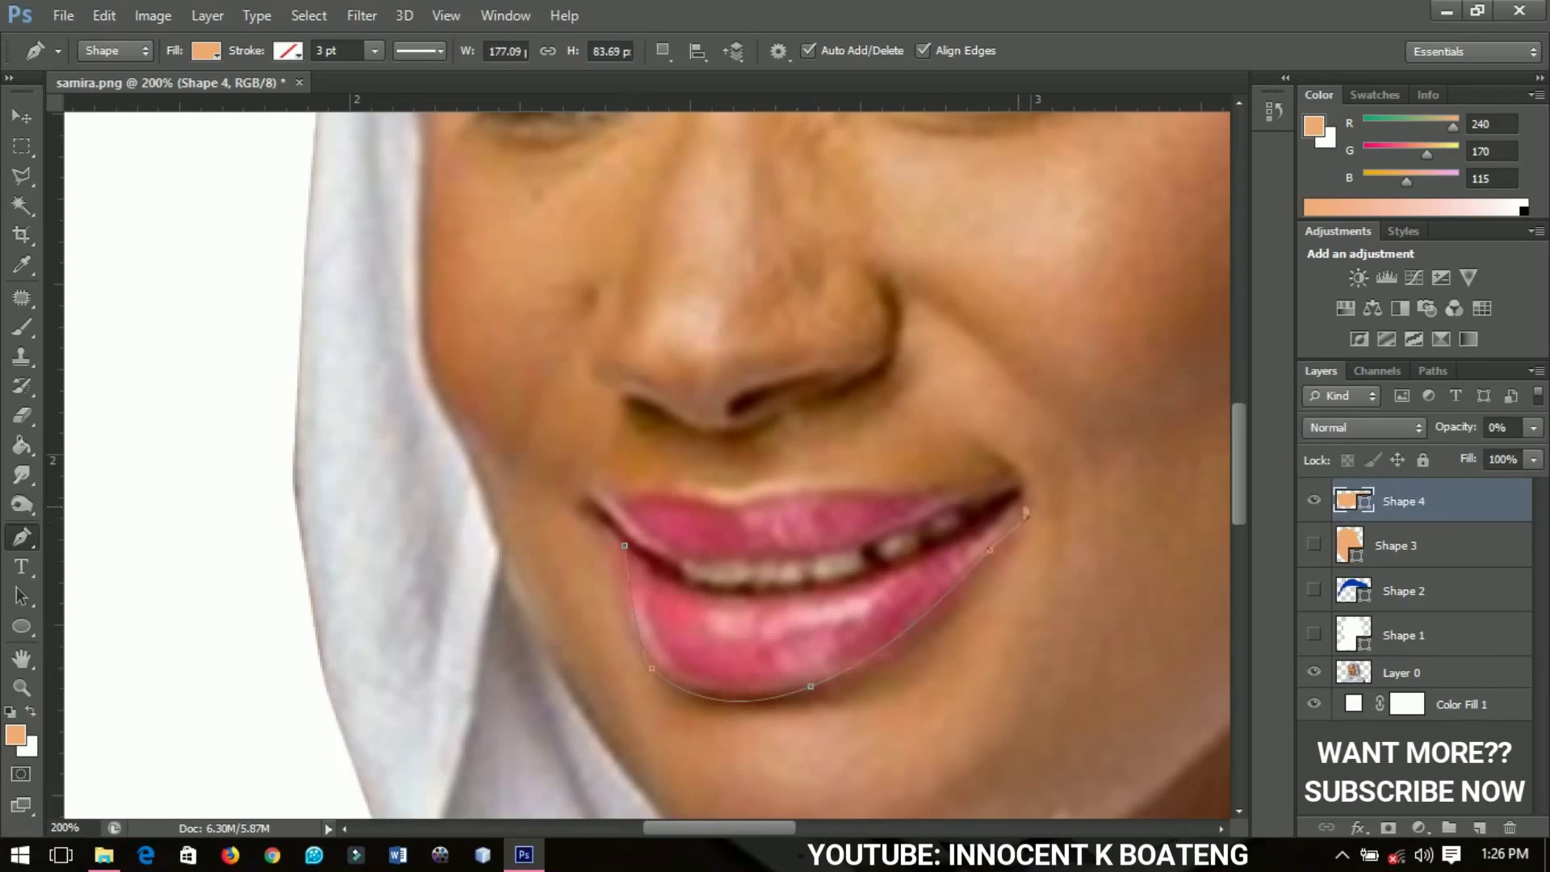
pyautogui.press('0')
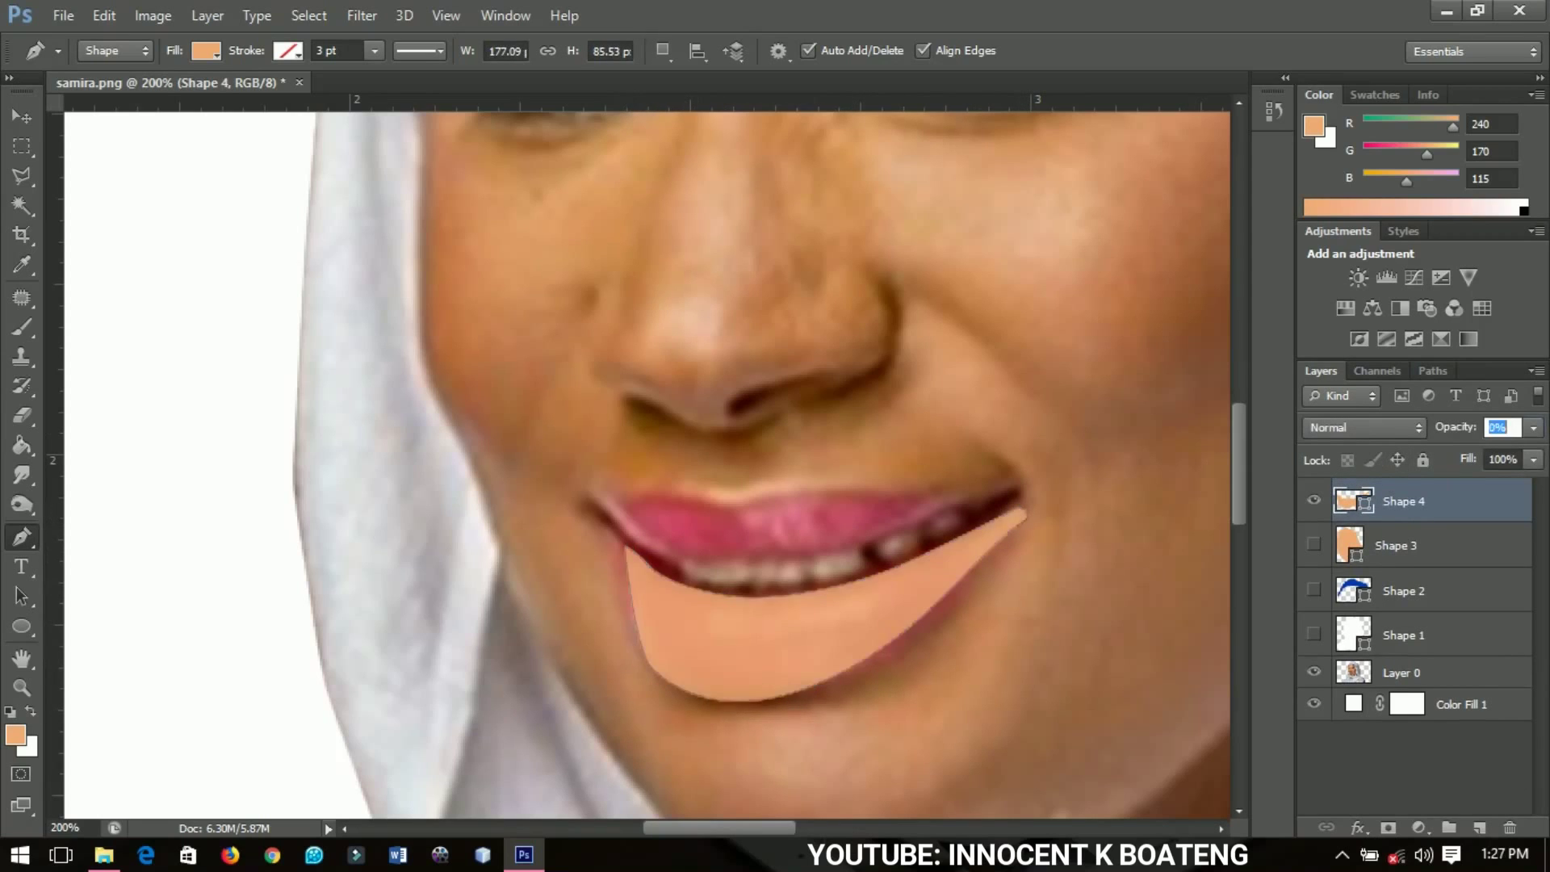
pyautogui.press('0')
pyautogui.press('0')
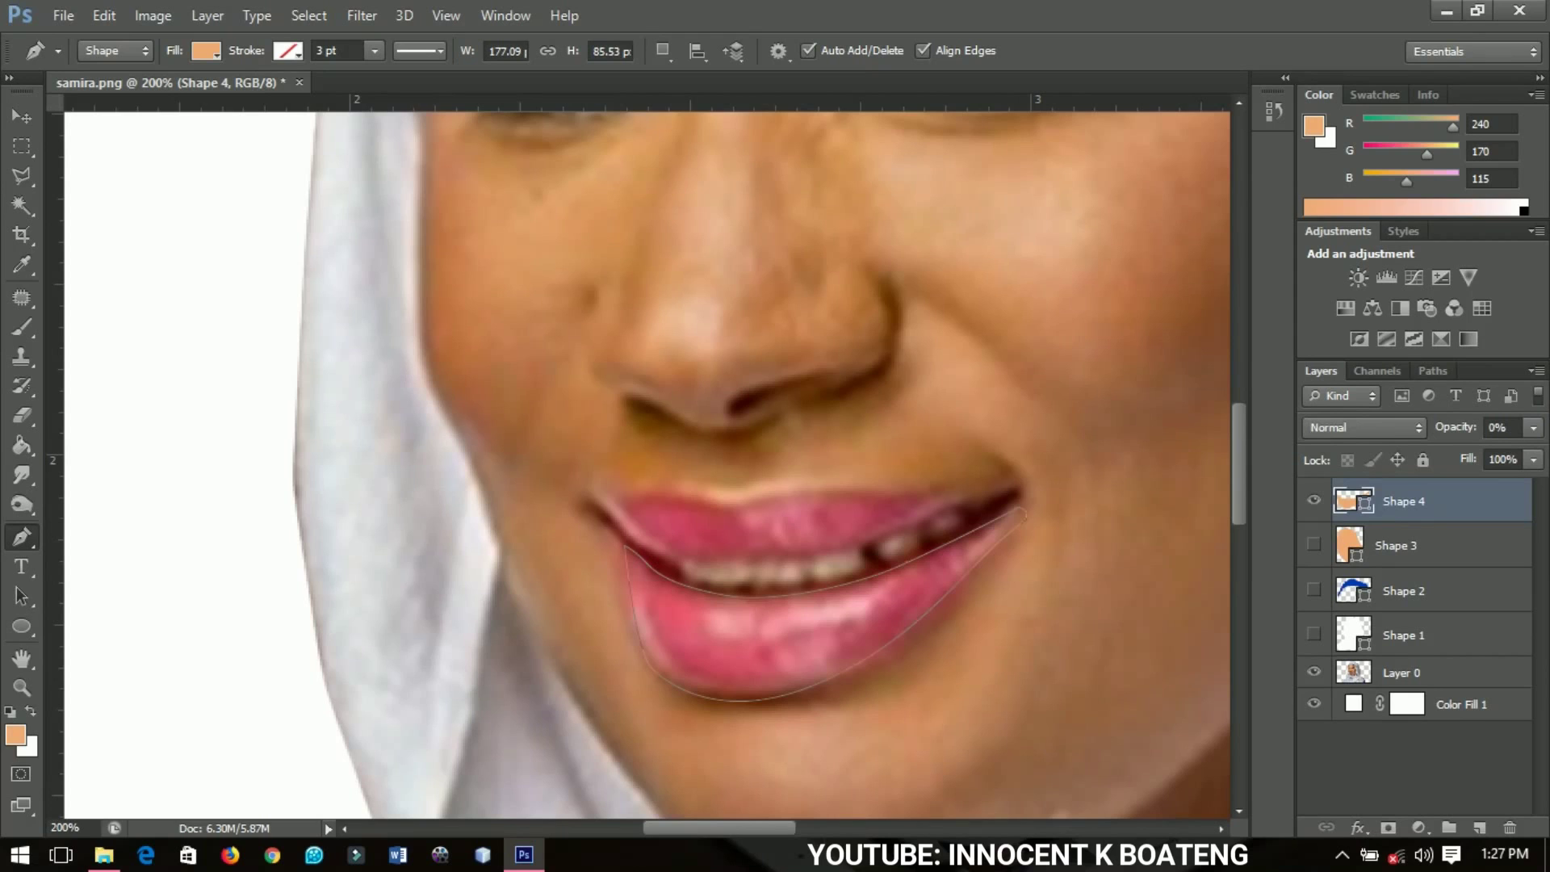
# - Sample the lip colour from the photo and adjust it to set the lower lip shape's fill to e34c63
pyautogui.doubleClick(1353, 500)
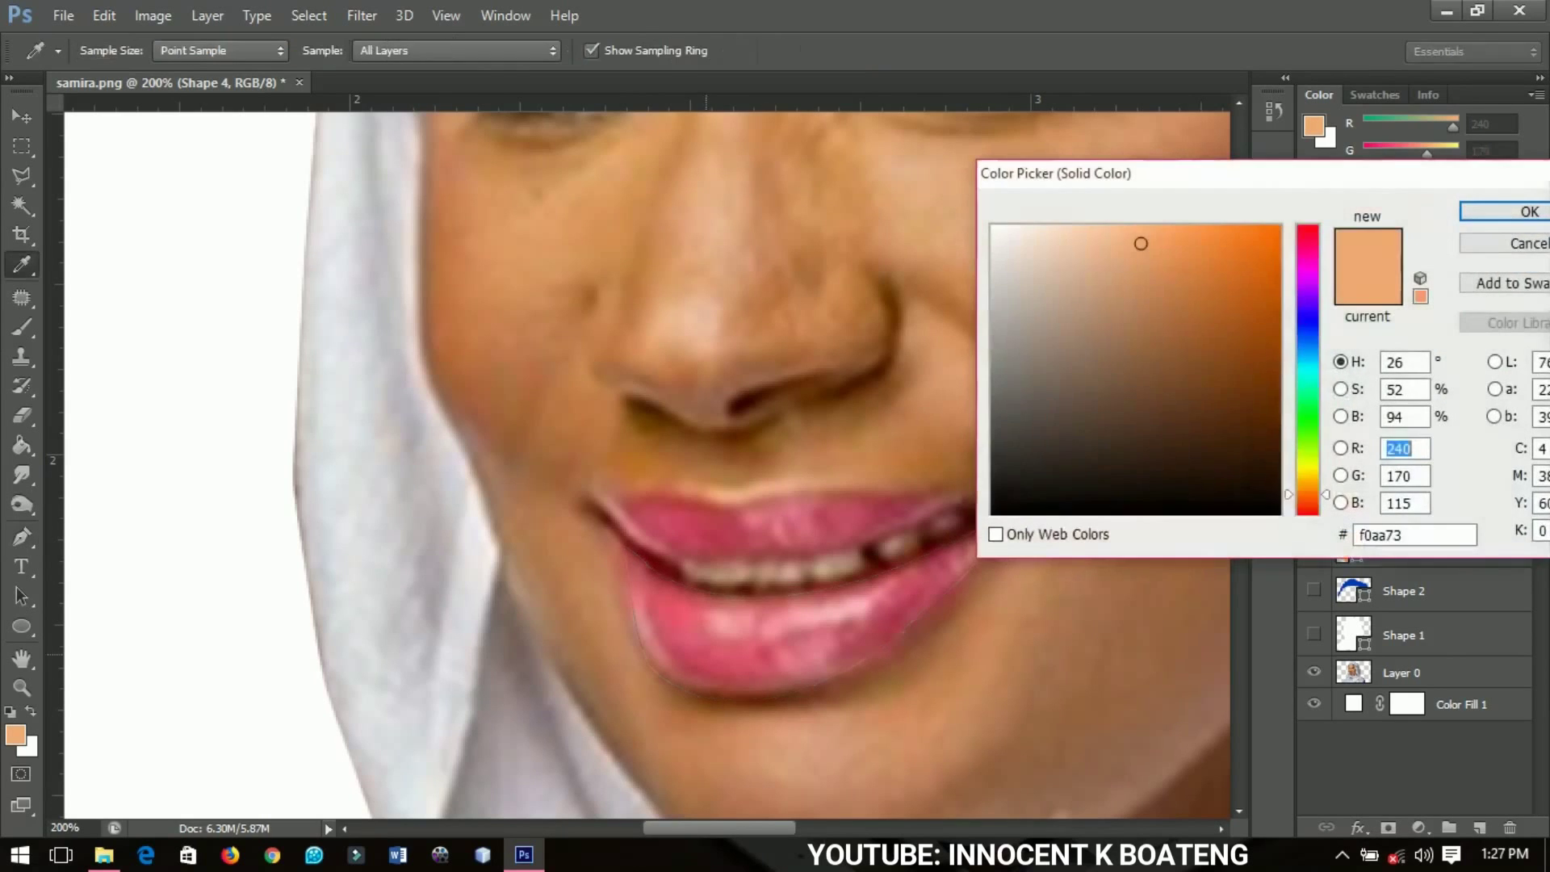
pyautogui.click(692, 636)
pyautogui.click(693, 635)
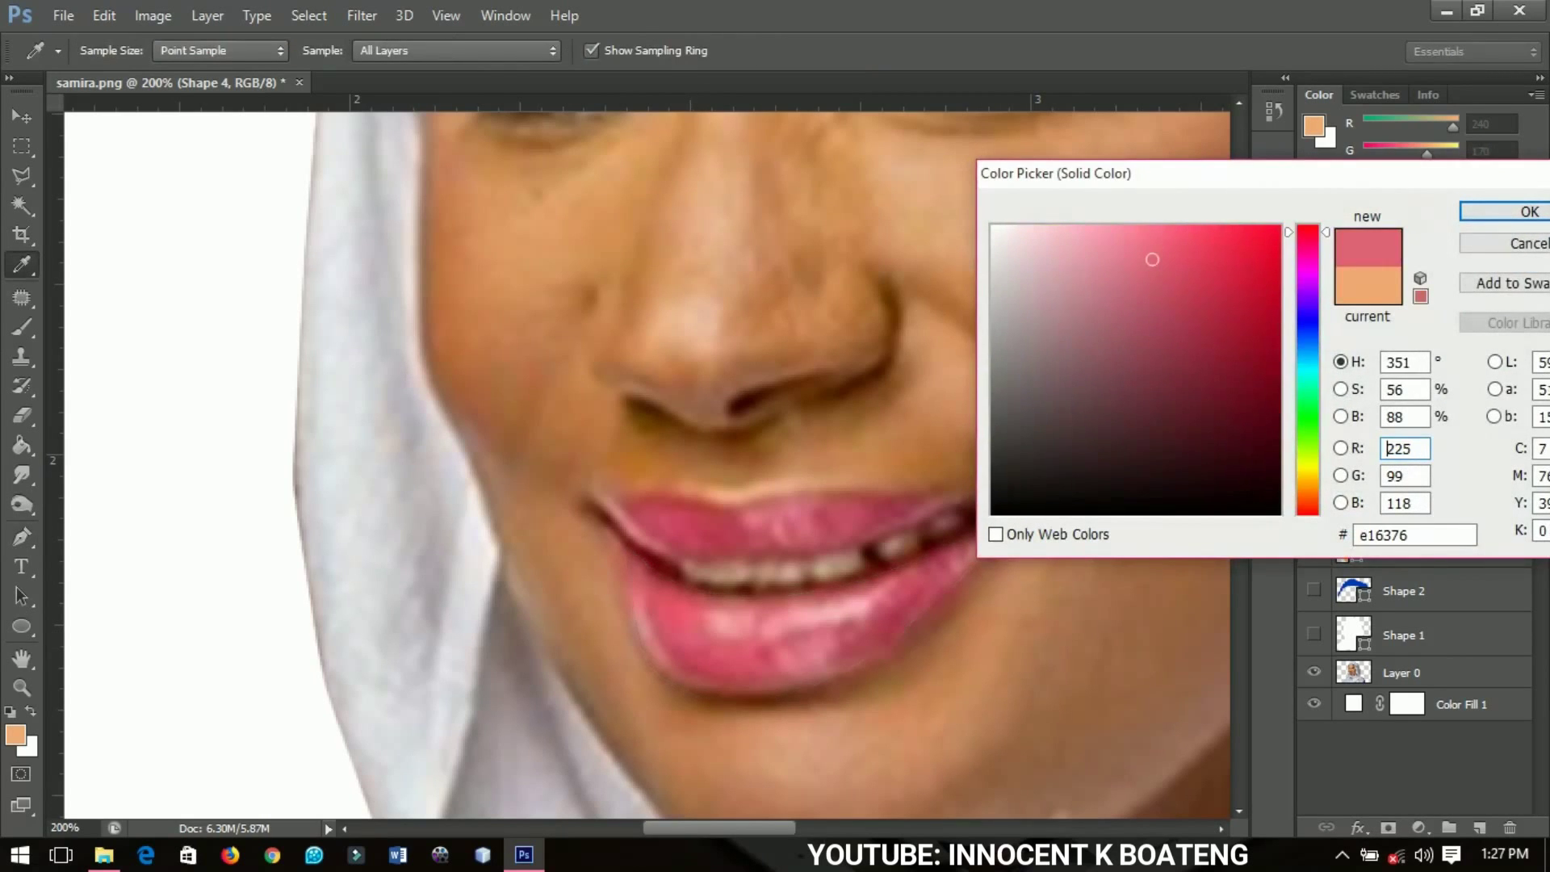
pyautogui.moveTo(1152, 259); pyautogui.dragTo(1183, 257)
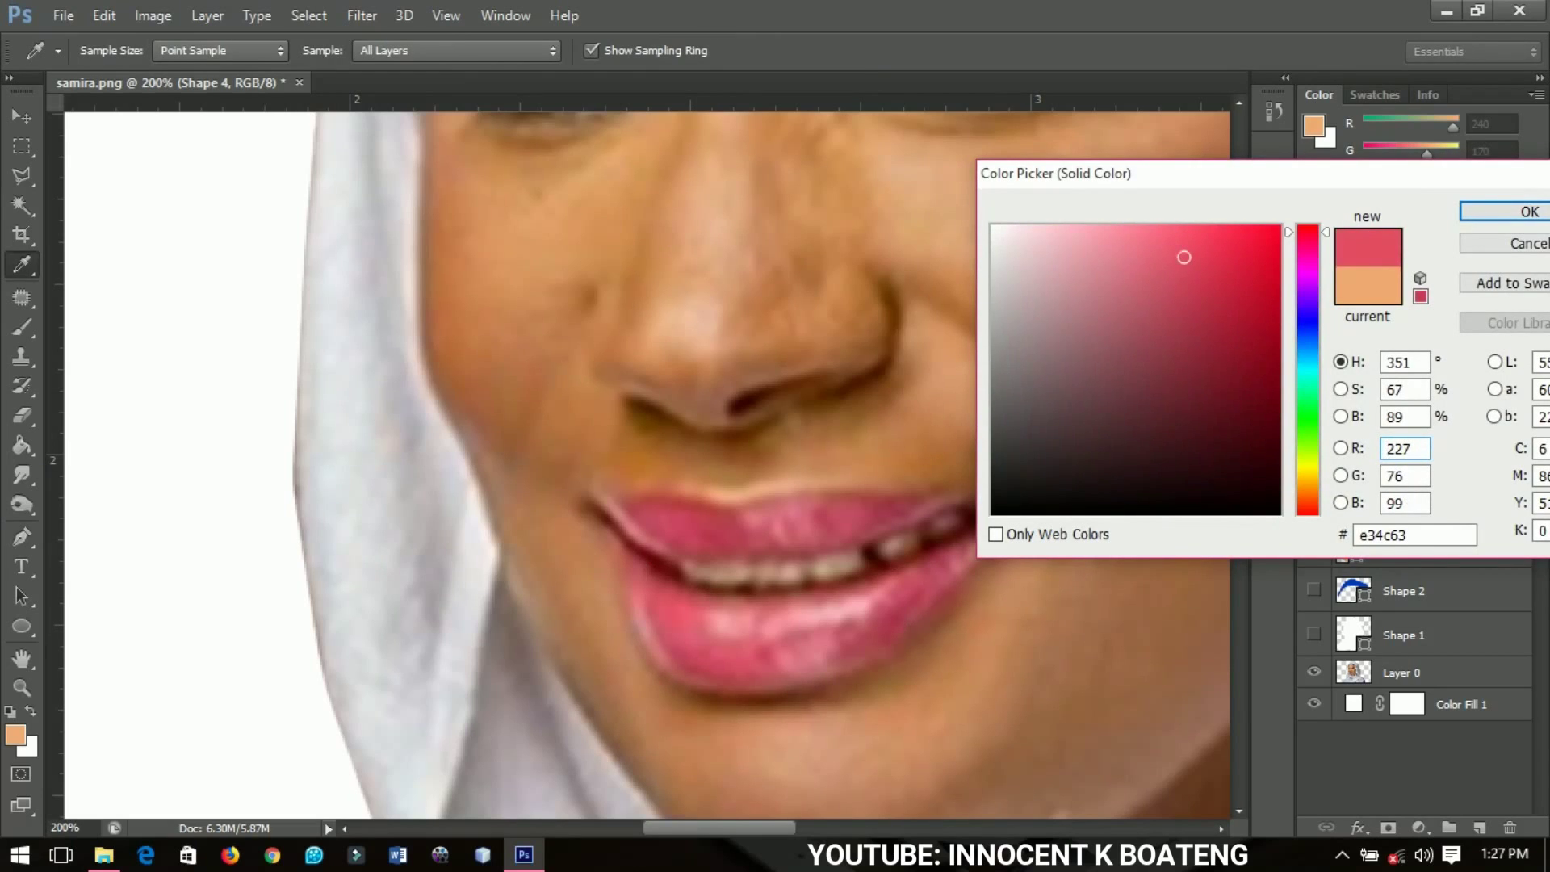
pyautogui.press('Return')
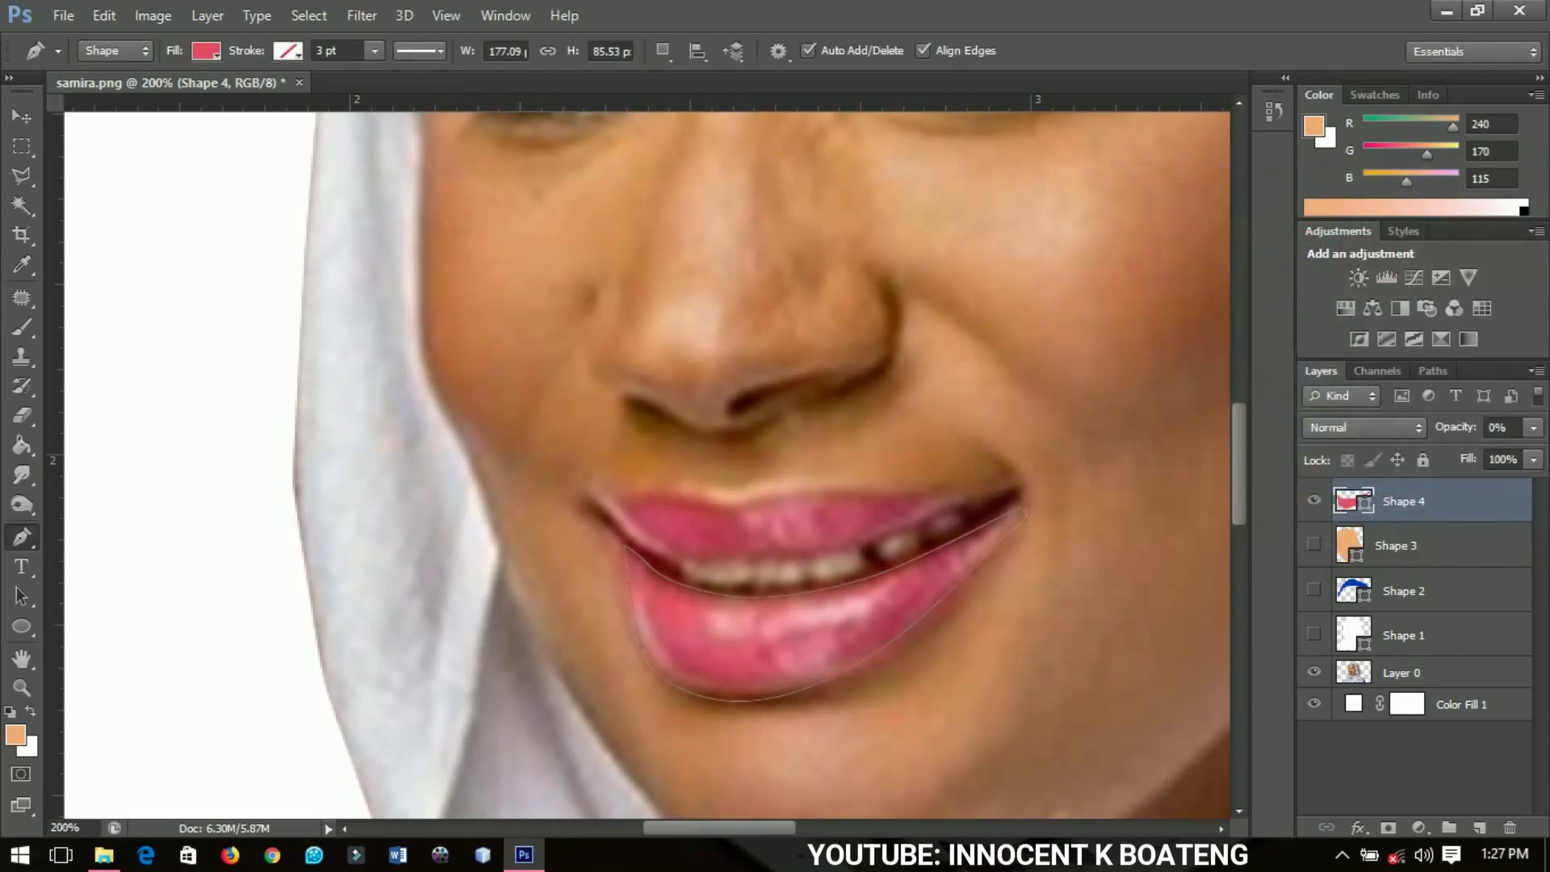
# - Set the lower lip shape's opacity to 100%
pyautogui.write('78')
pyautogui.press('Return')
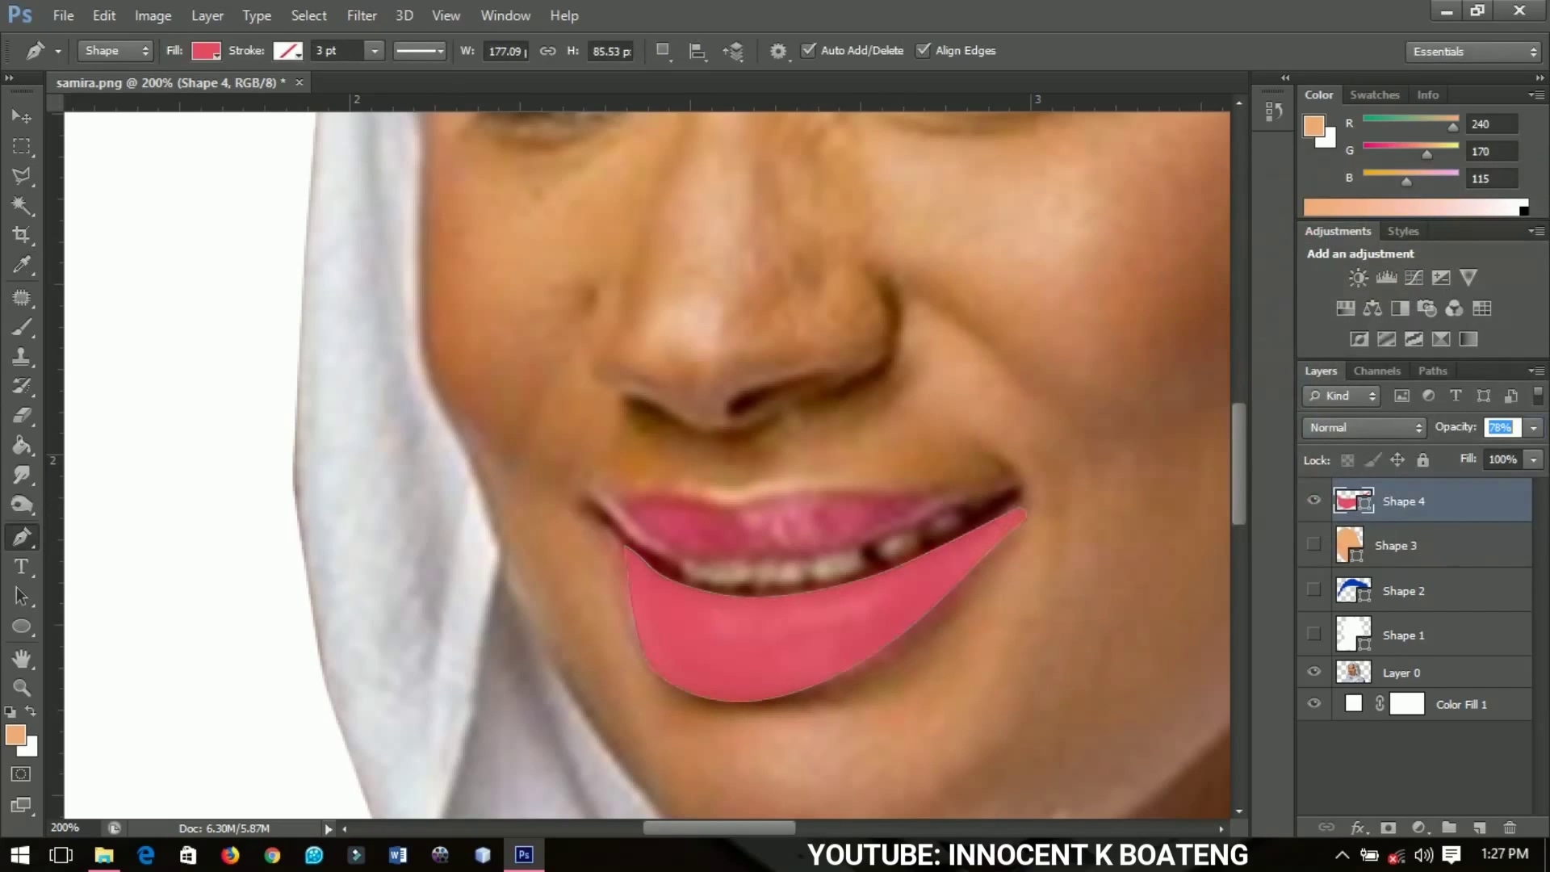
pyautogui.write('100')
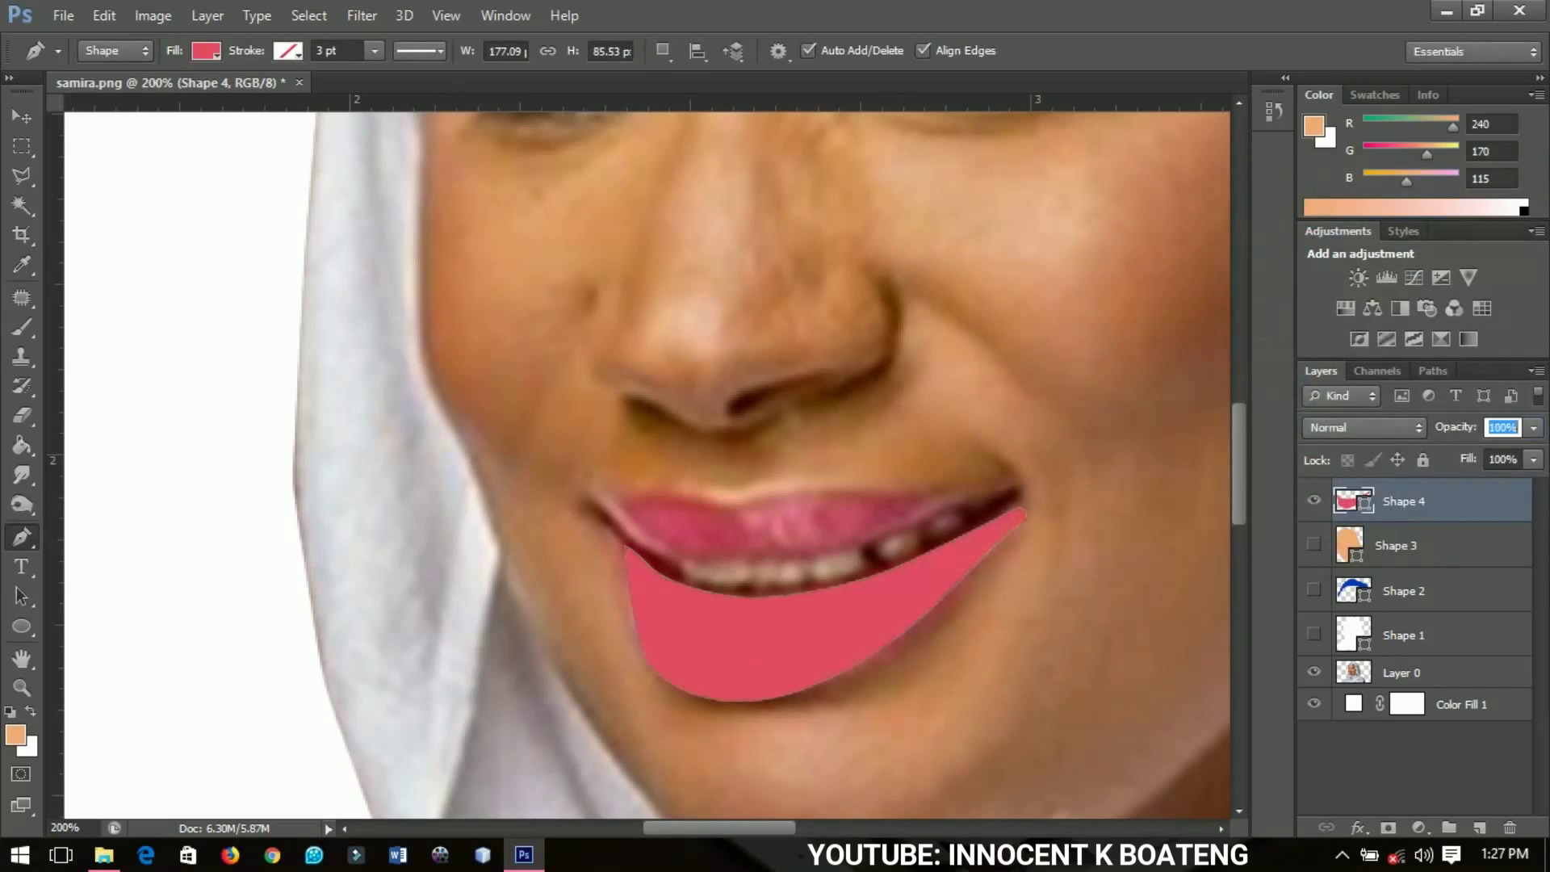
pyautogui.press('Return')
# - Trace the upper lip as a closed pink shape on a new layer with the Pen tool, and select the lower lip's layer
pyautogui.click(601, 501)
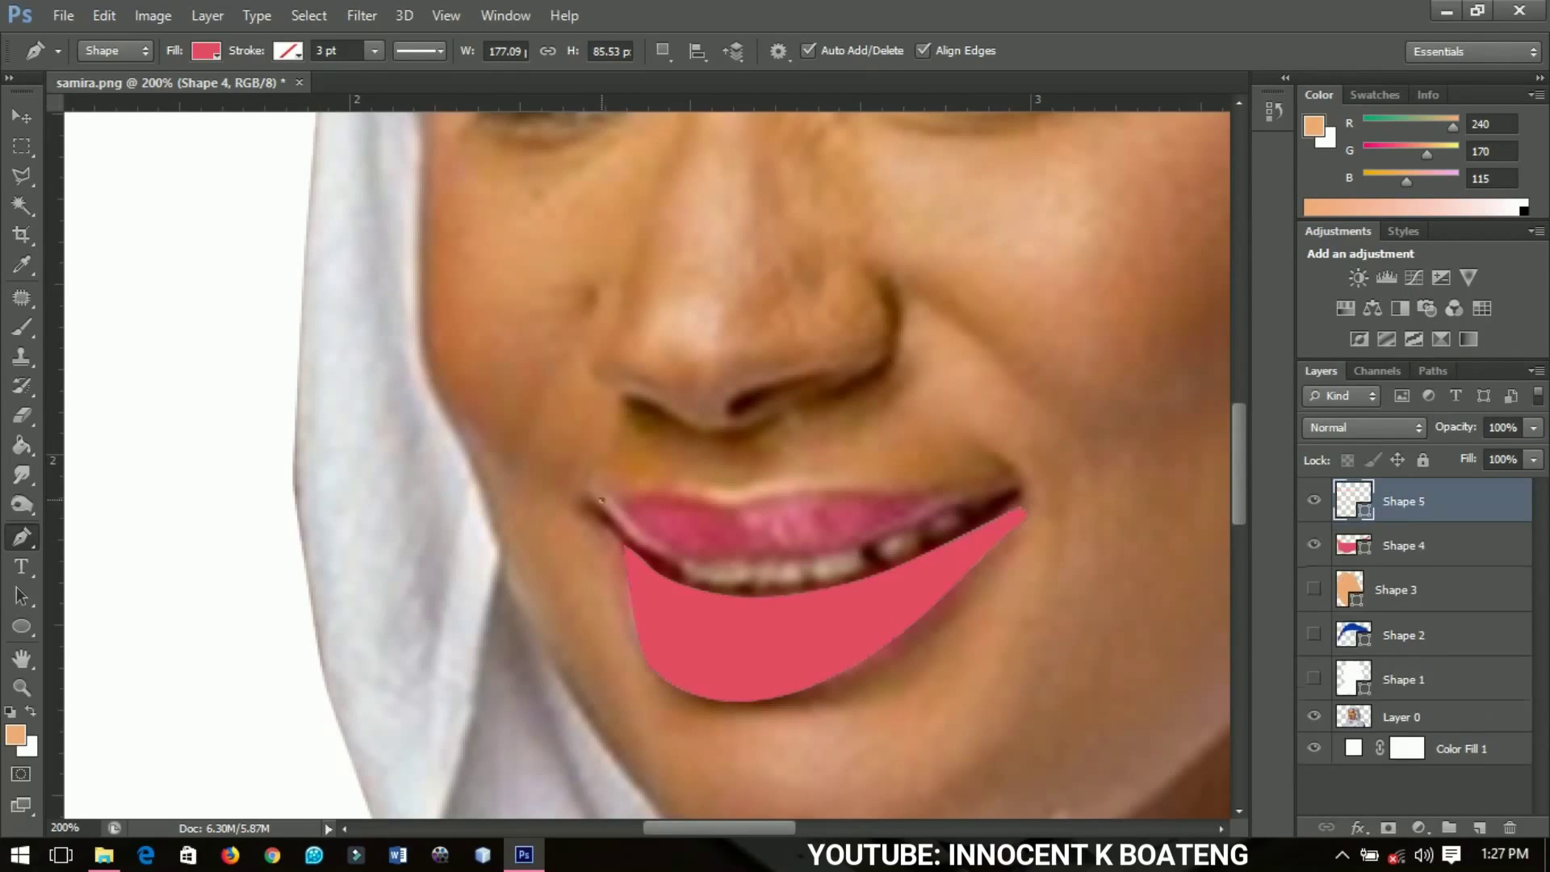
pyautogui.click(647, 492)
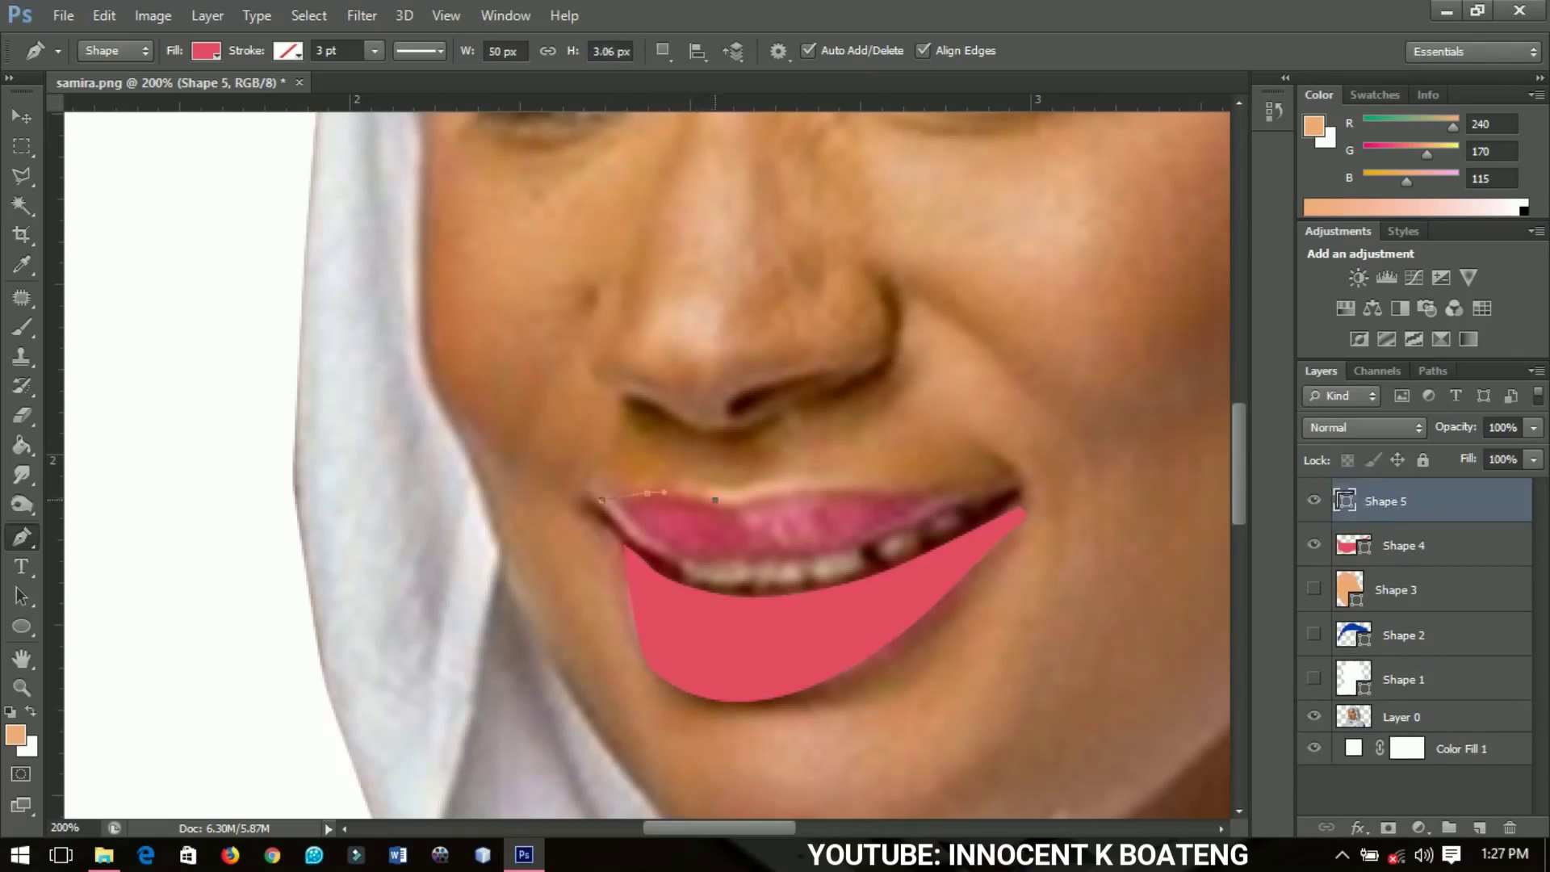
pyautogui.moveTo(715, 500); pyautogui.dragTo(812, 490)
pyautogui.click(955, 501)
pyautogui.moveTo(852, 546); pyautogui.dragTo(817, 552)
pyautogui.moveTo(681, 557); pyautogui.dragTo(648, 549)
pyautogui.click(601, 501)
pyautogui.press('v')
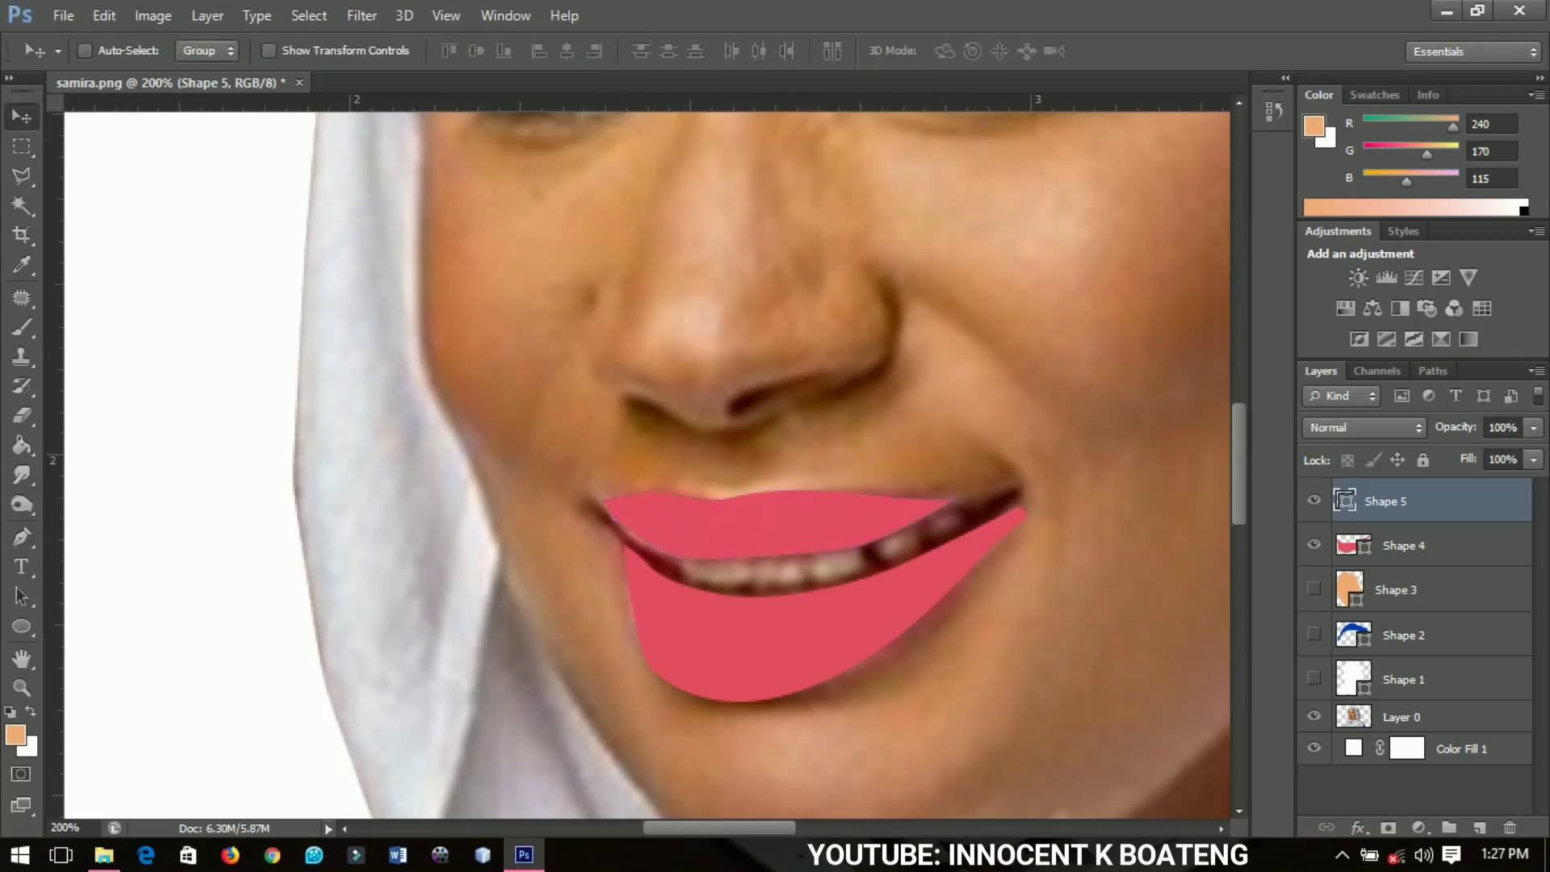
pyautogui.click(1430, 546)
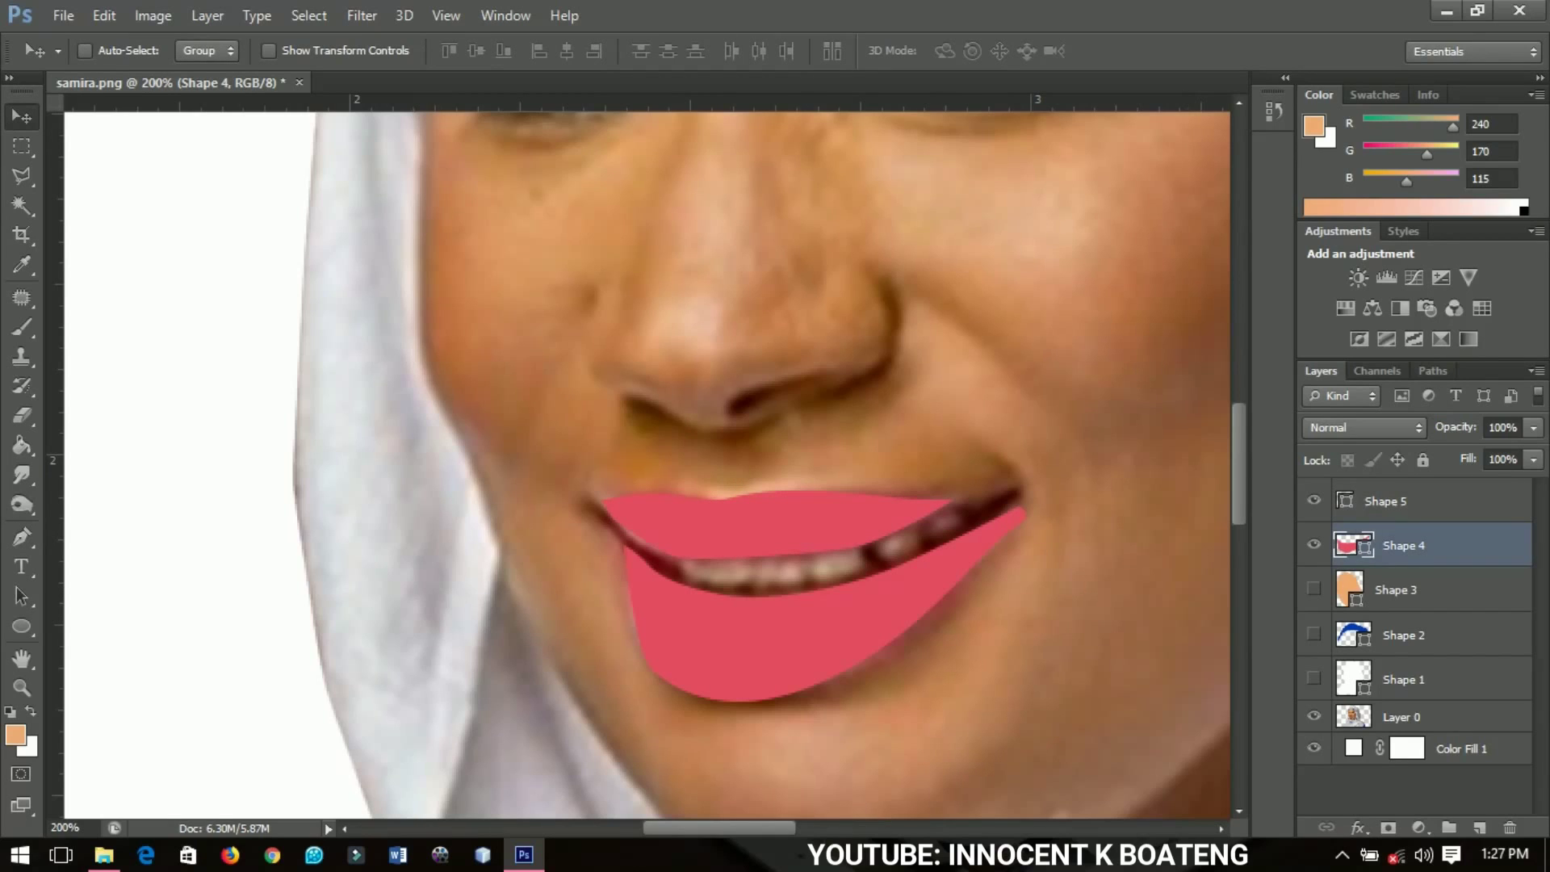
# - Create a new layer above the face shape and sample the dark red (100, 15, 14) between the lips as the Brush colour
pyautogui.click(1430, 590)
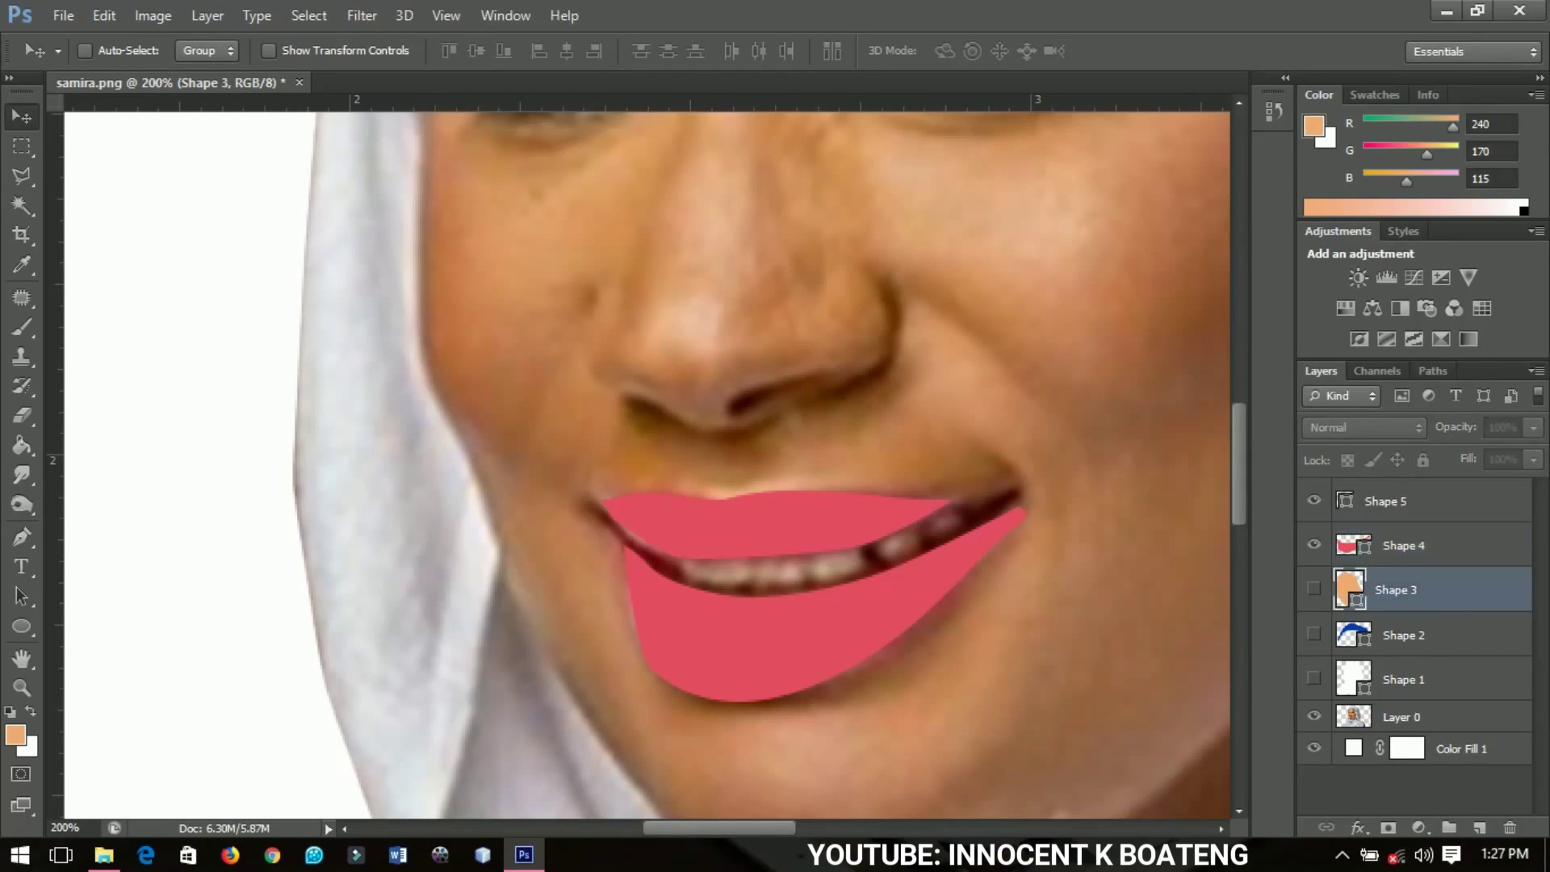
pyautogui.click(1479, 828)
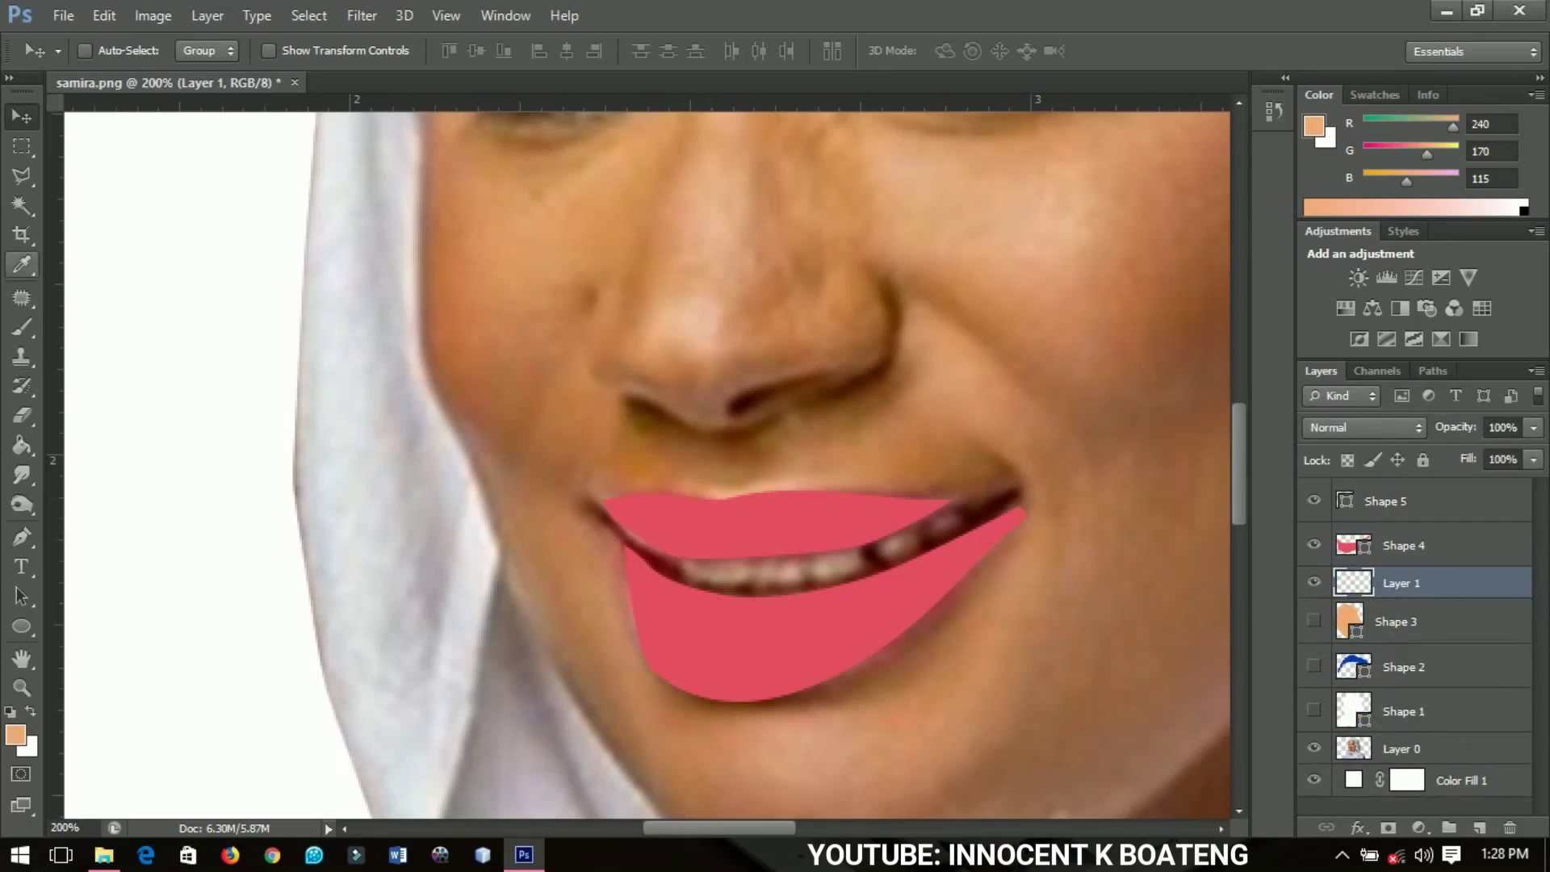
pyautogui.click(22, 264)
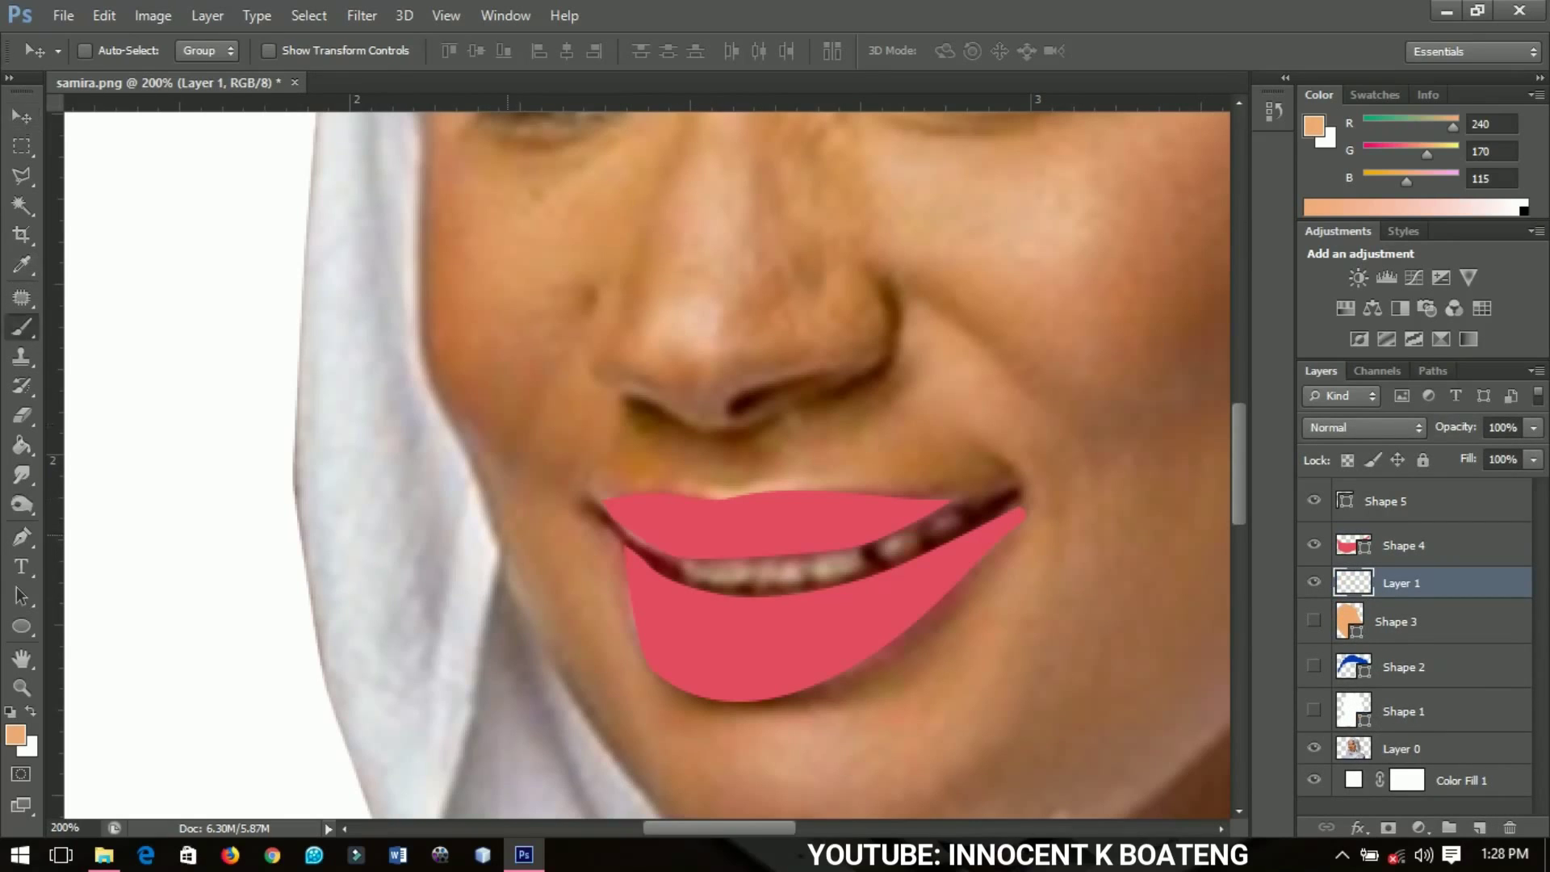
pyautogui.click(22, 327)
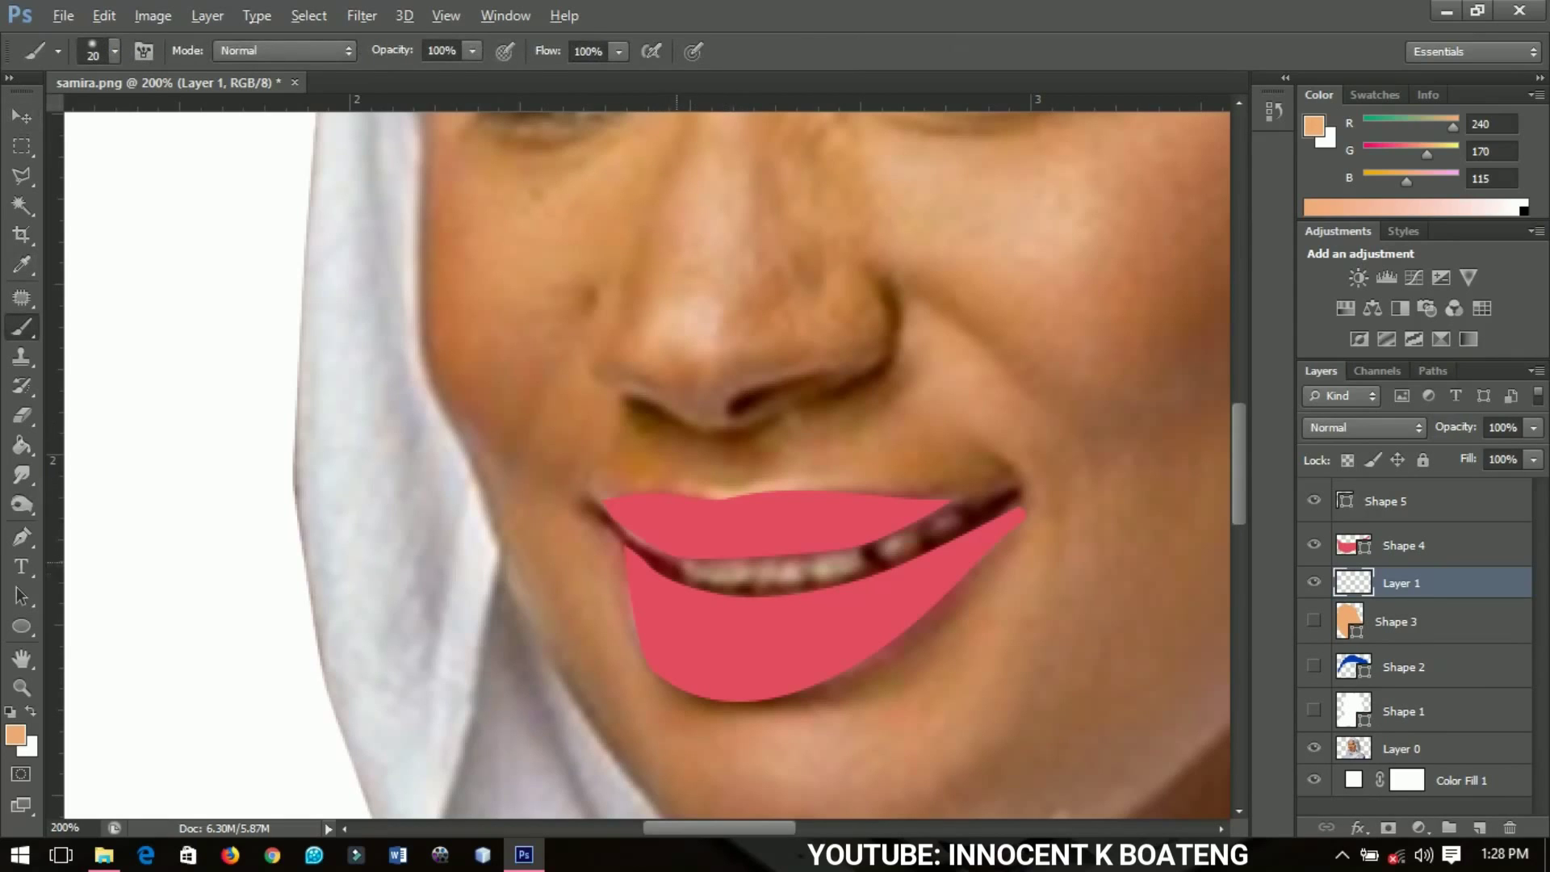
pyautogui.keyDown('alt'); pyautogui.click(668, 569); pyautogui.keyUp('alt')
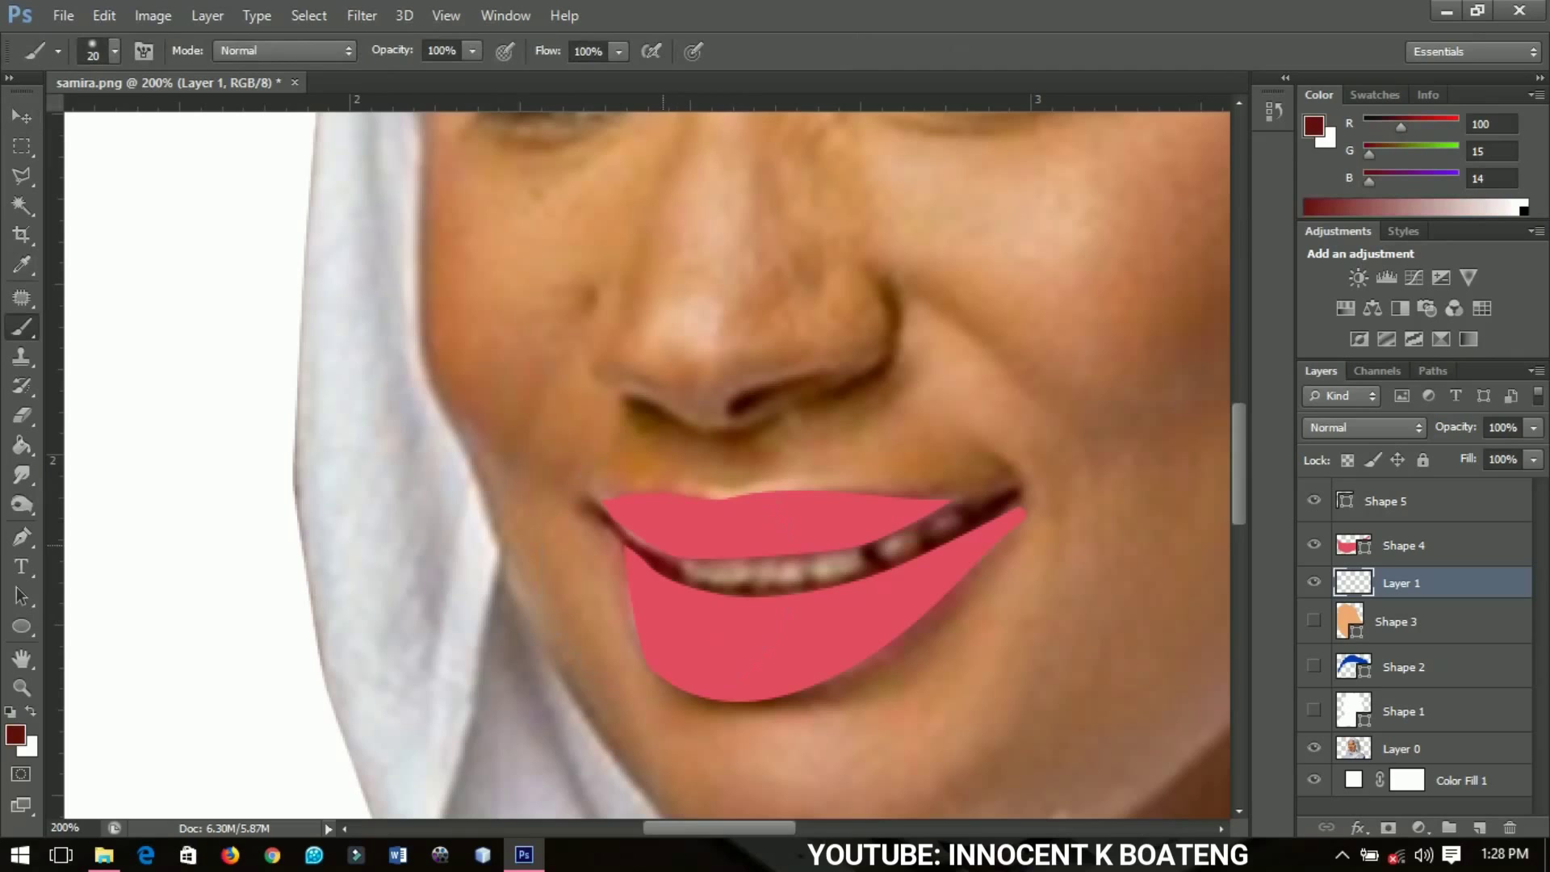
# - Paint the teeth area between the lips dark red with a 20 px brush at 100% hardness
pyautogui.moveTo(658, 559)
pyautogui.mouseDown()
pyautogui.moveTo(708, 573)
pyautogui.moveTo(848, 562)
pyautogui.mouseUp()
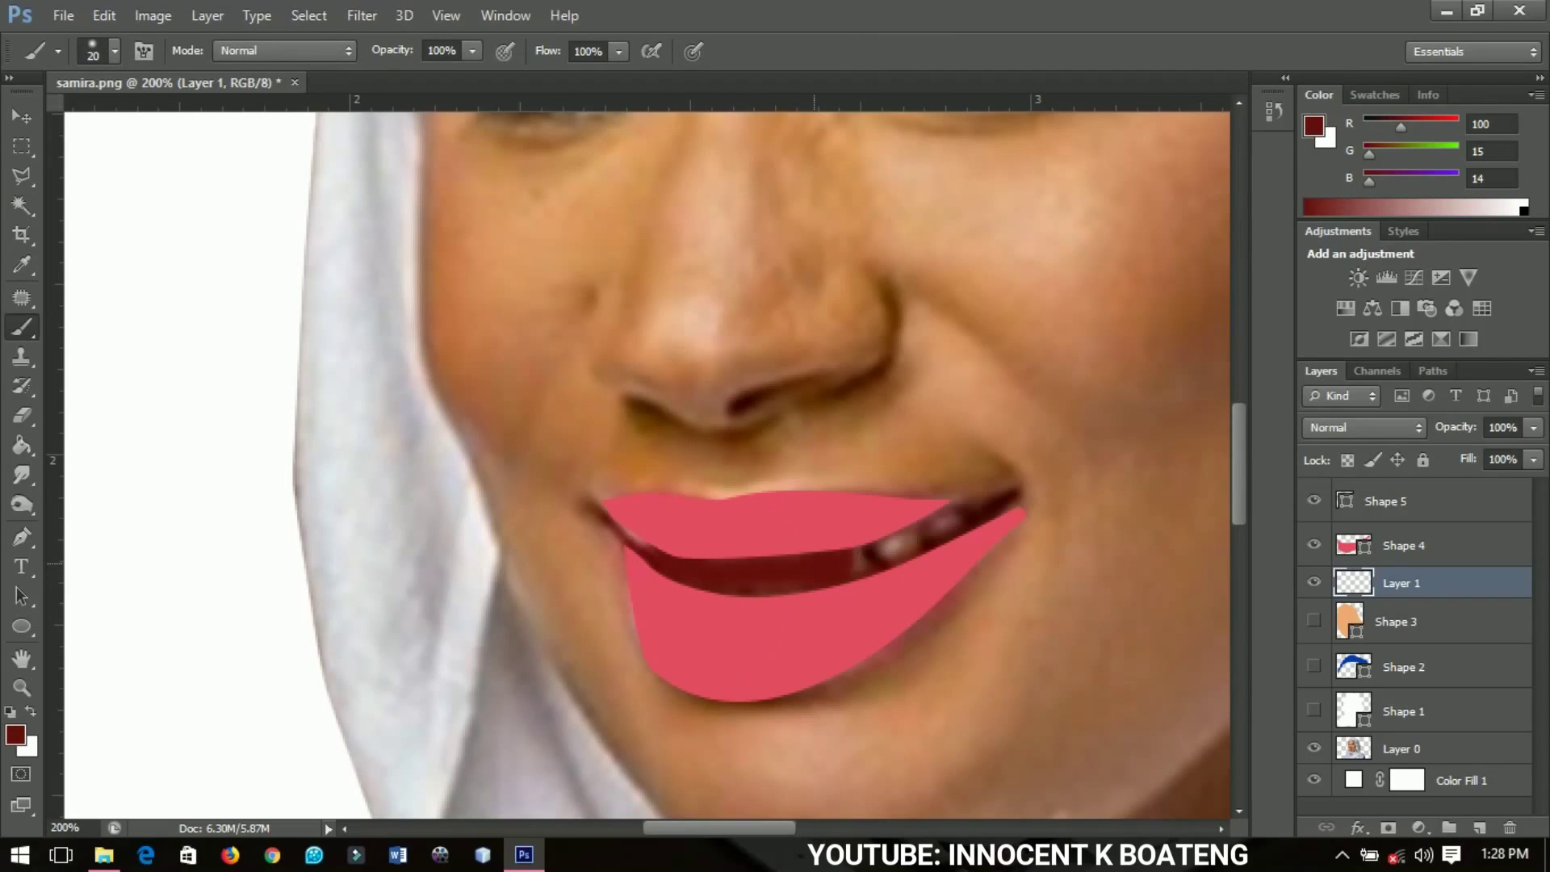
pyautogui.rightClick(829, 573)
pyautogui.moveTo(872, 647); pyautogui.dragTo(1079, 647)
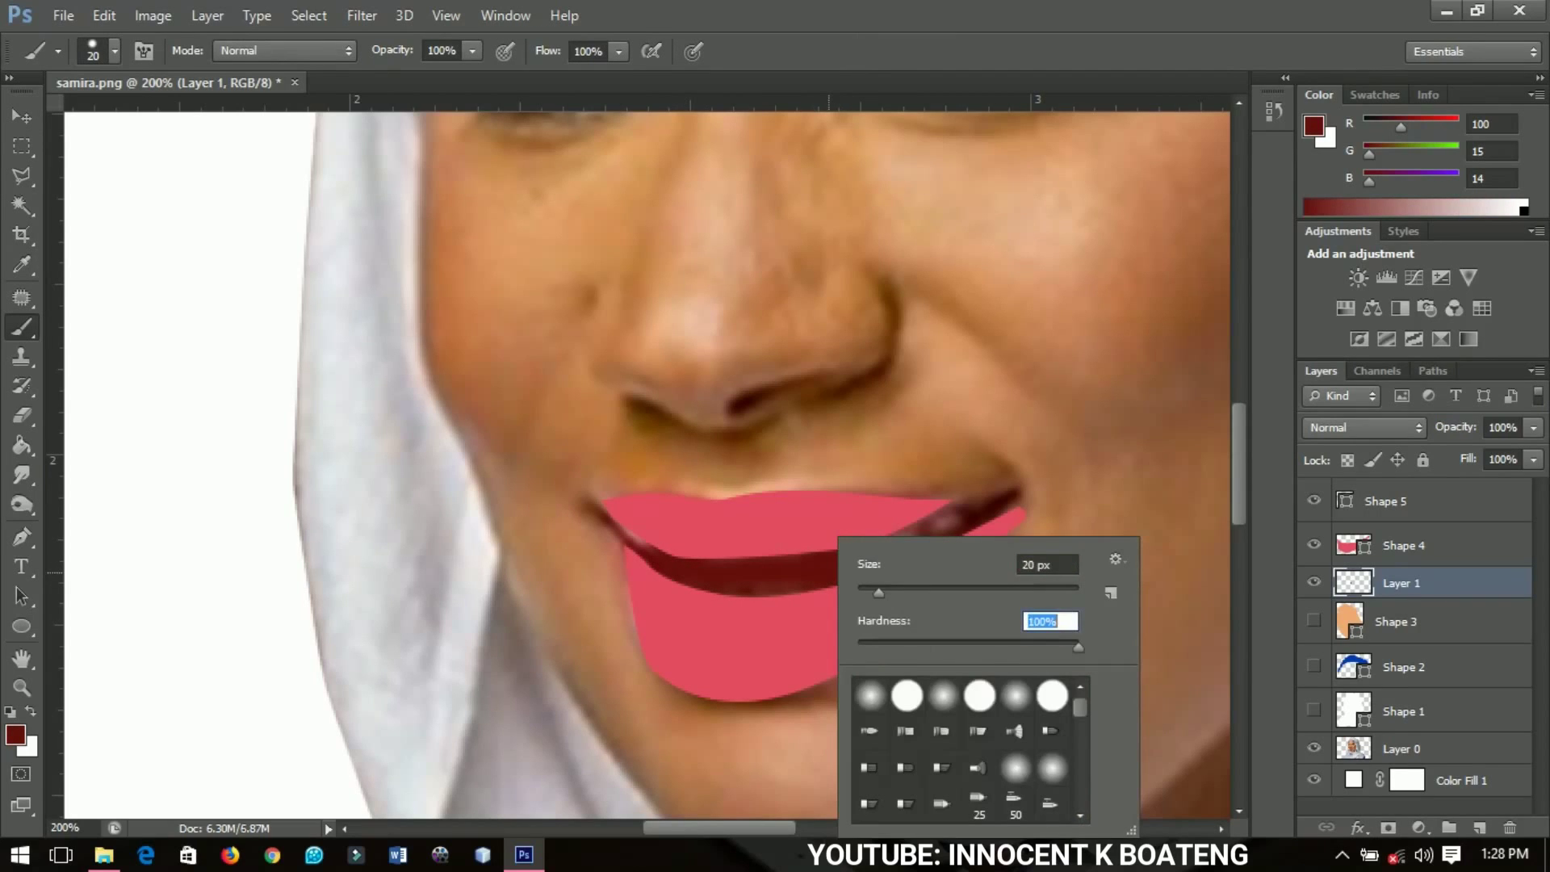
pyautogui.press('Return')
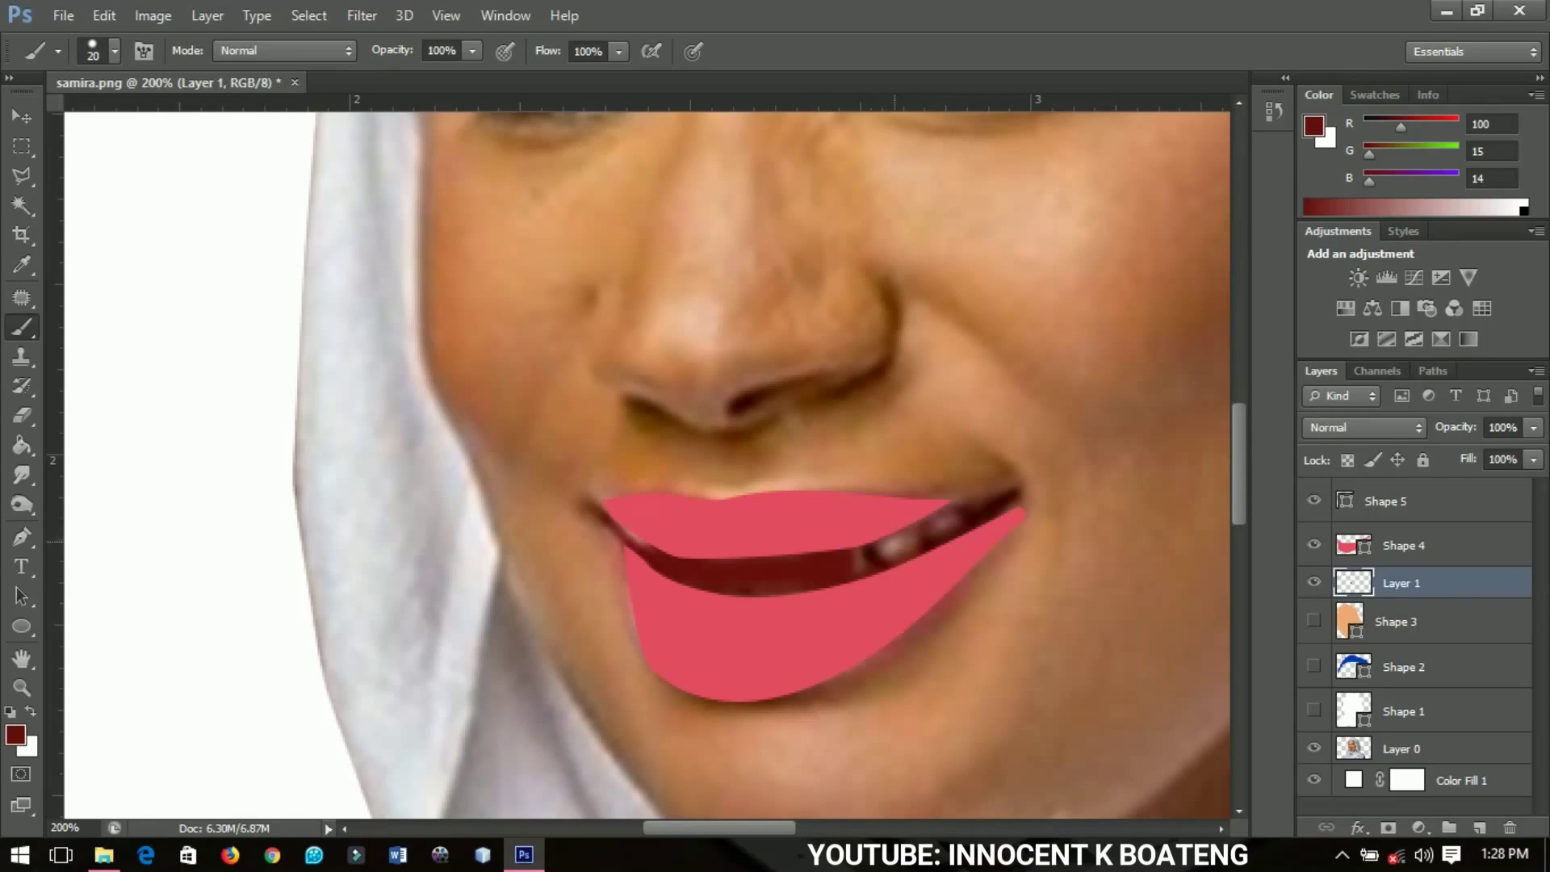
pyautogui.moveTo(858, 560); pyautogui.dragTo(916, 533)
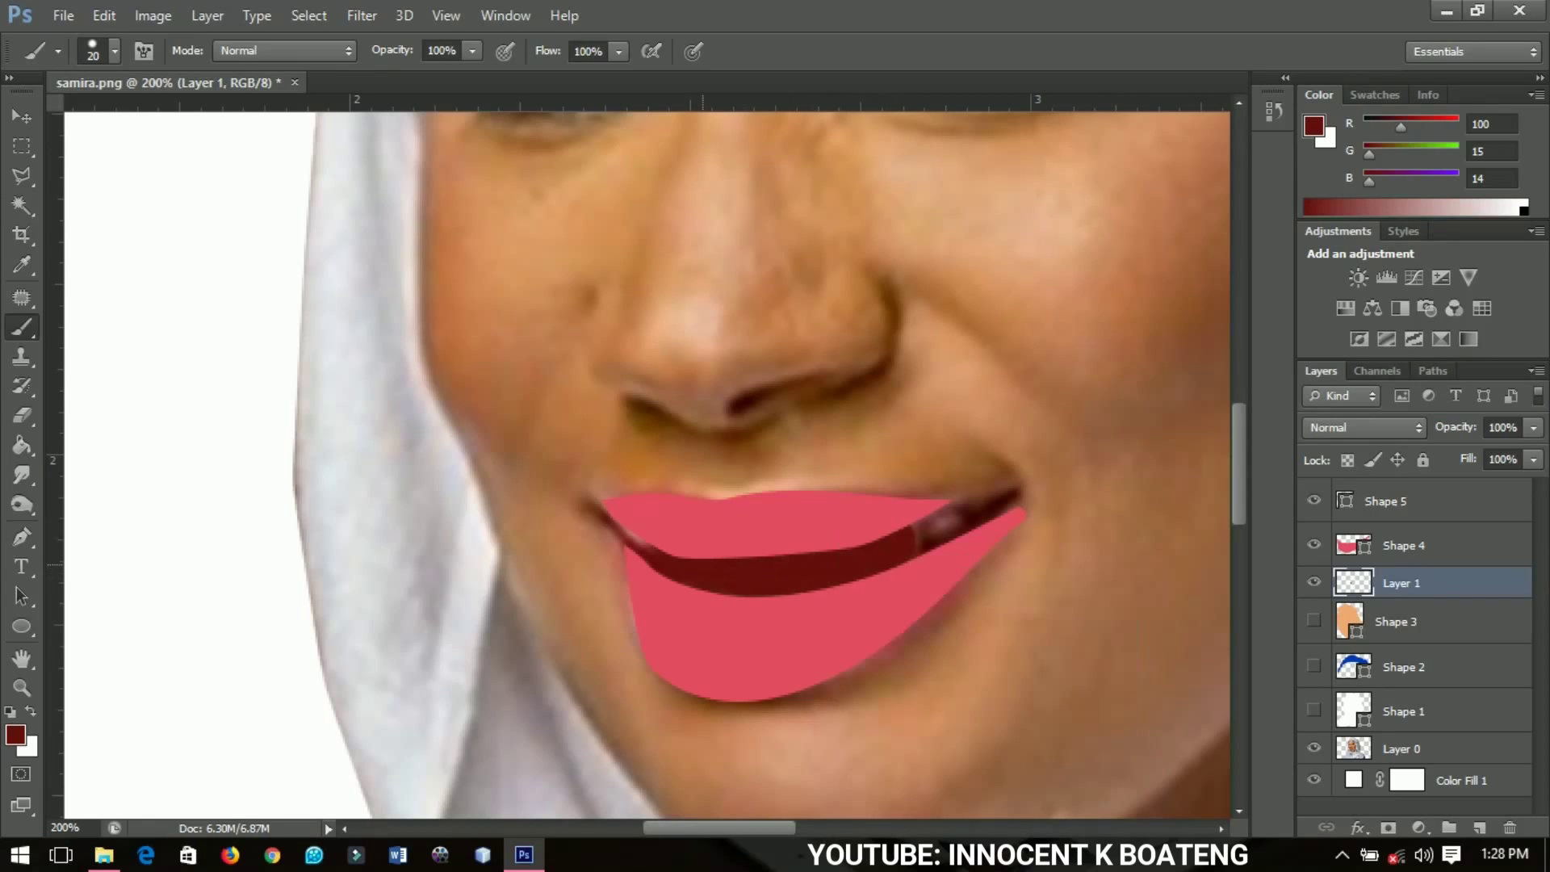
pyautogui.click(923, 529)
pyautogui.click(940, 522)
# - Reduce the brush to 9 px, sample the darker red (64, 6, 6) and paint the mouth corner on the image's right side
pyautogui.press('[')
pyautogui.rightClick(986, 514)
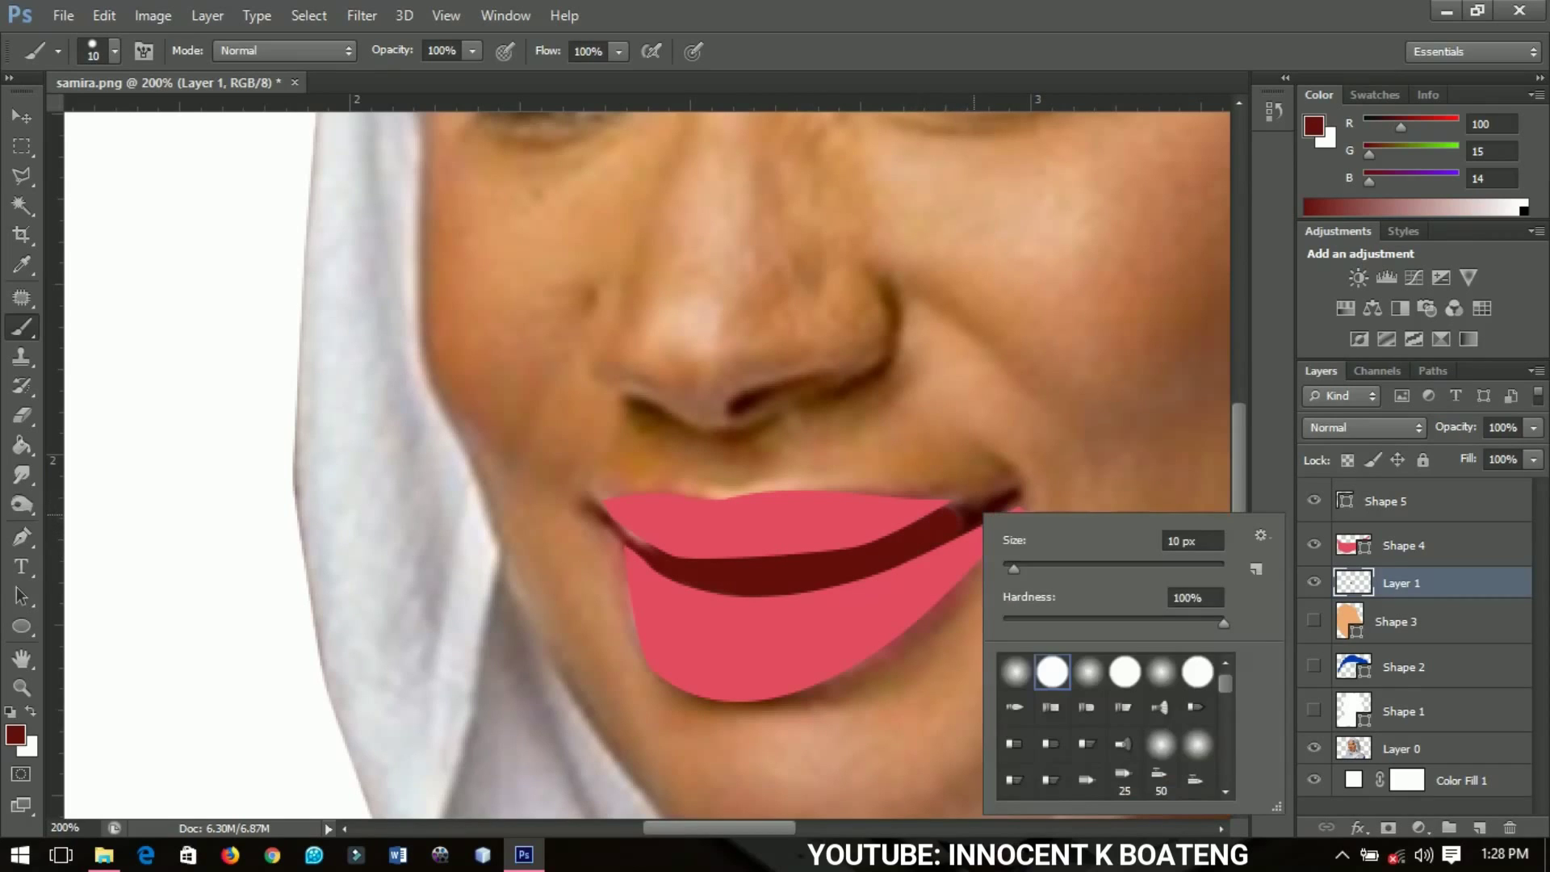
pyautogui.moveTo(1014, 568); pyautogui.dragTo(1017, 568)
pyautogui.press('Return')
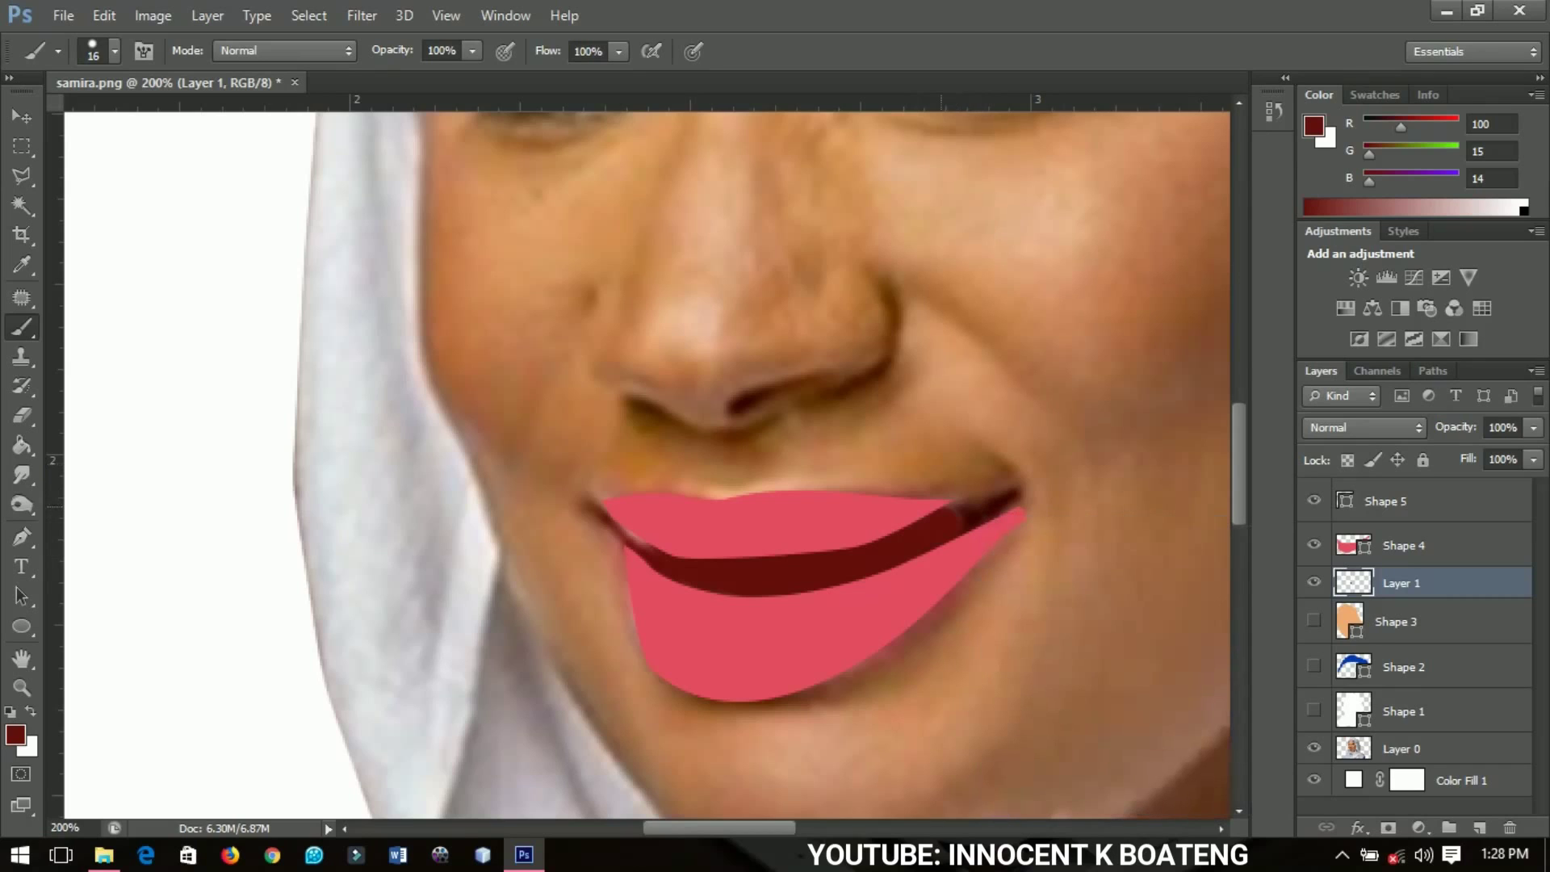
pyautogui.press('[')
pyautogui.press('[')
pyautogui.press('[')
pyautogui.keyDown('alt'); pyautogui.click(977, 528); pyautogui.keyUp('alt')
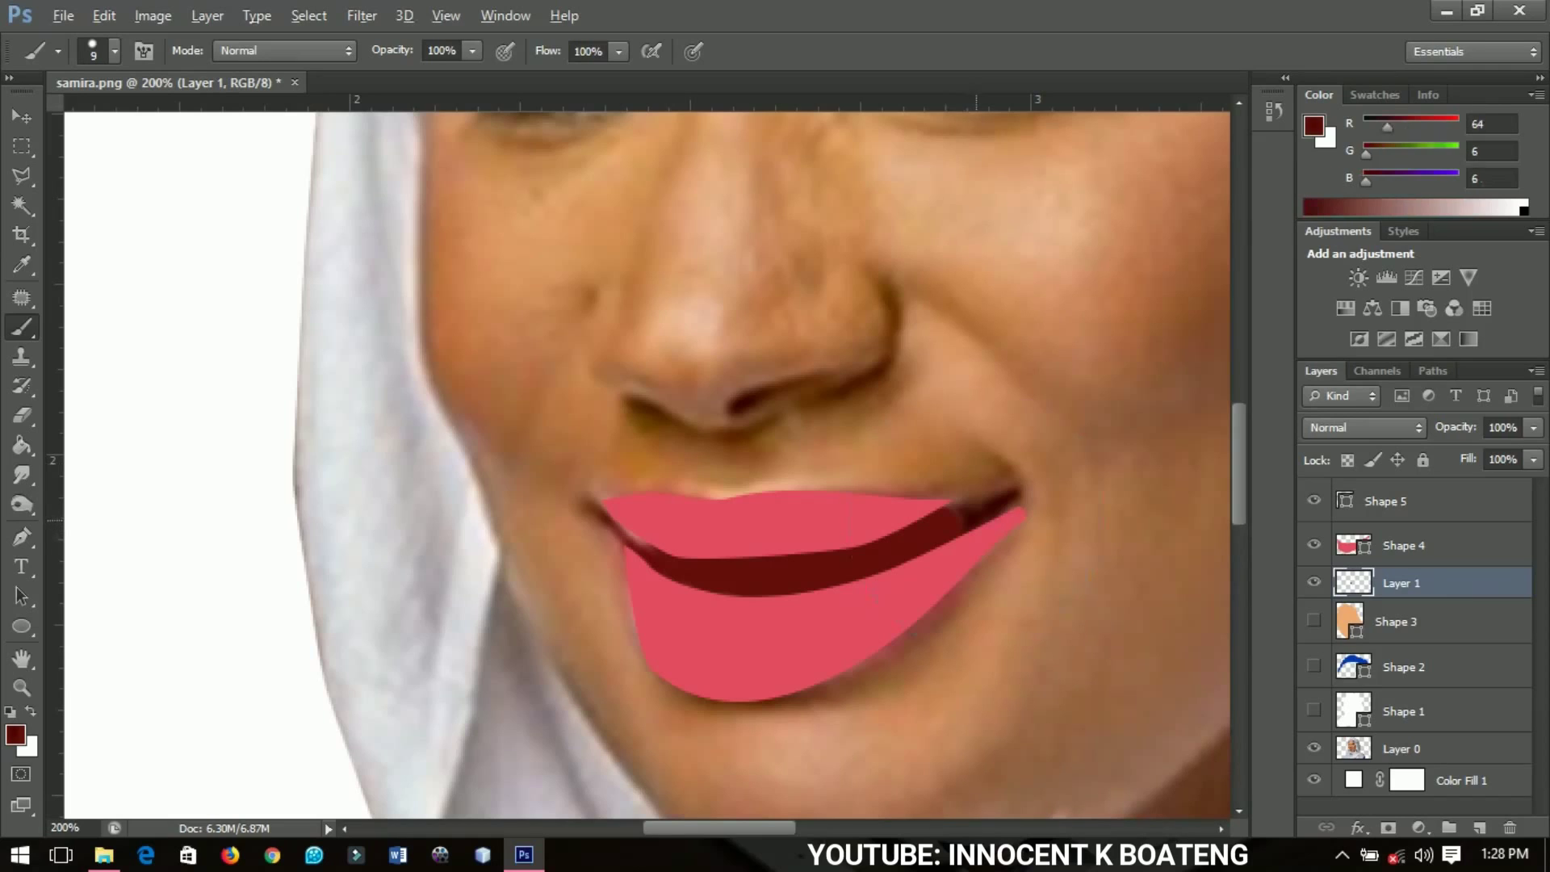
pyautogui.moveTo(966, 525); pyautogui.dragTo(1001, 507)
pyautogui.click(1015, 506)
pyautogui.moveTo(969, 519); pyautogui.dragTo(959, 521)
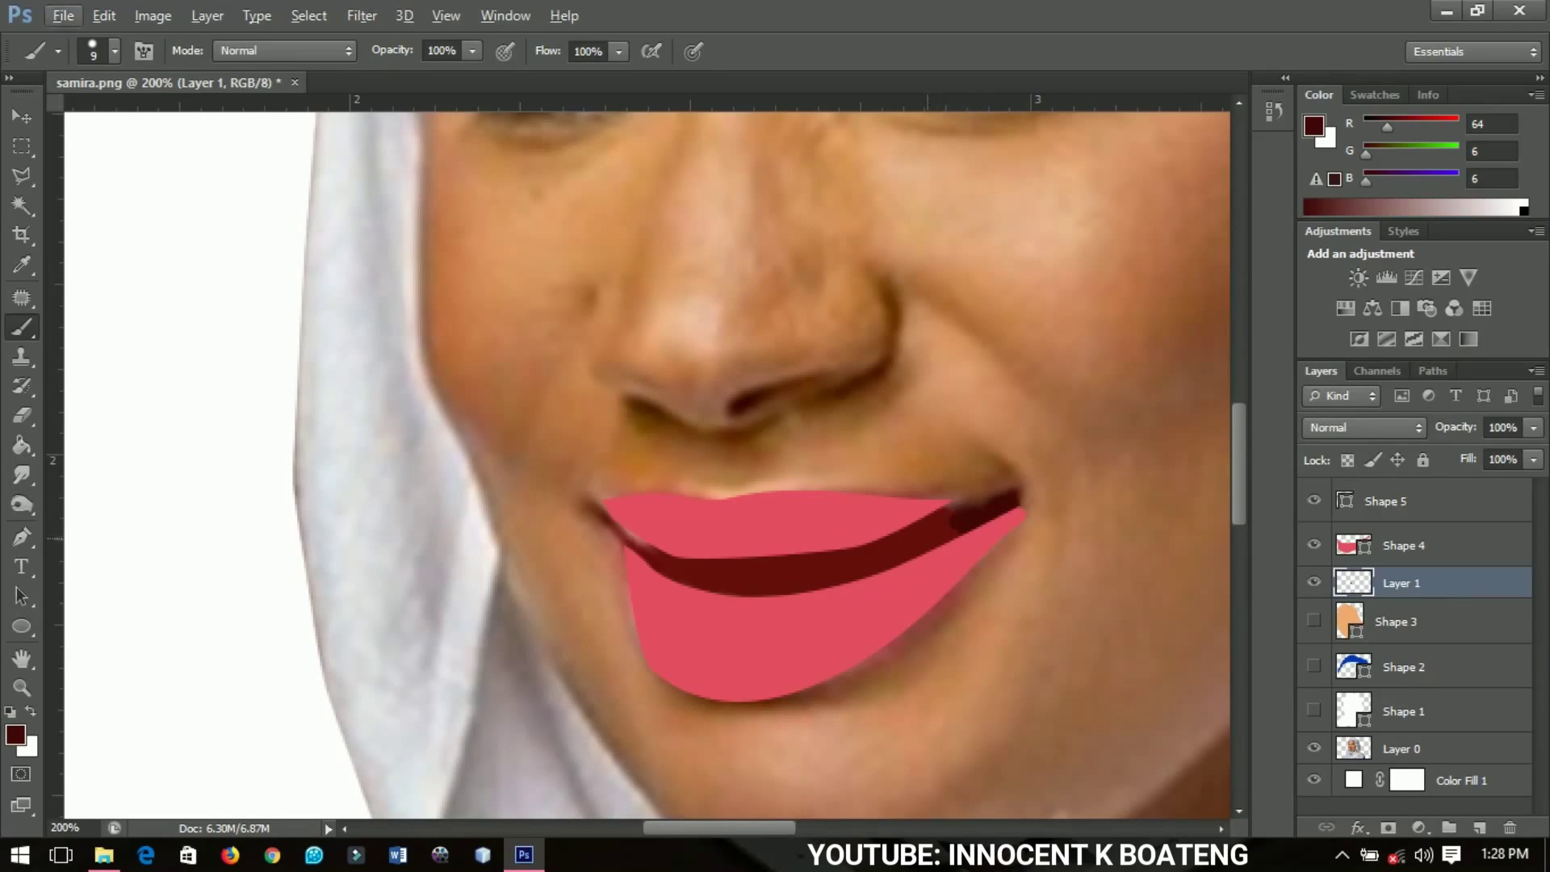
# - Resample the dark red (100, 15, 14), paint the mouth corner on the image's left side and reduce the brush to 7 px
pyautogui.keyDown('alt'); pyautogui.click(917, 521); pyautogui.keyUp('alt')
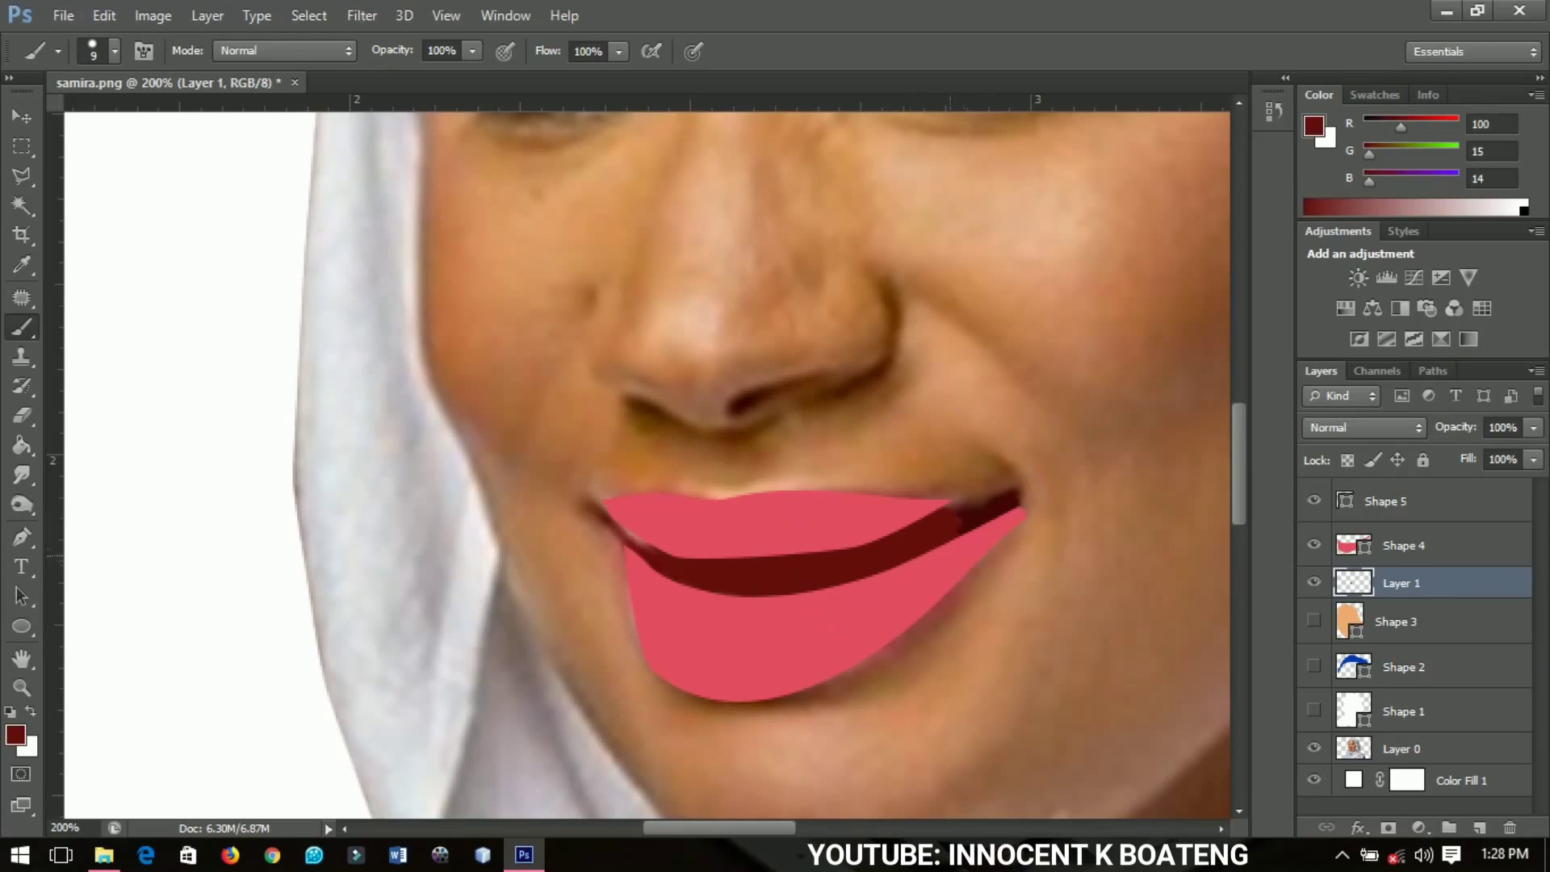
pyautogui.scroll(-1, 937, 542)
pyautogui.scroll(2, 767, 543)
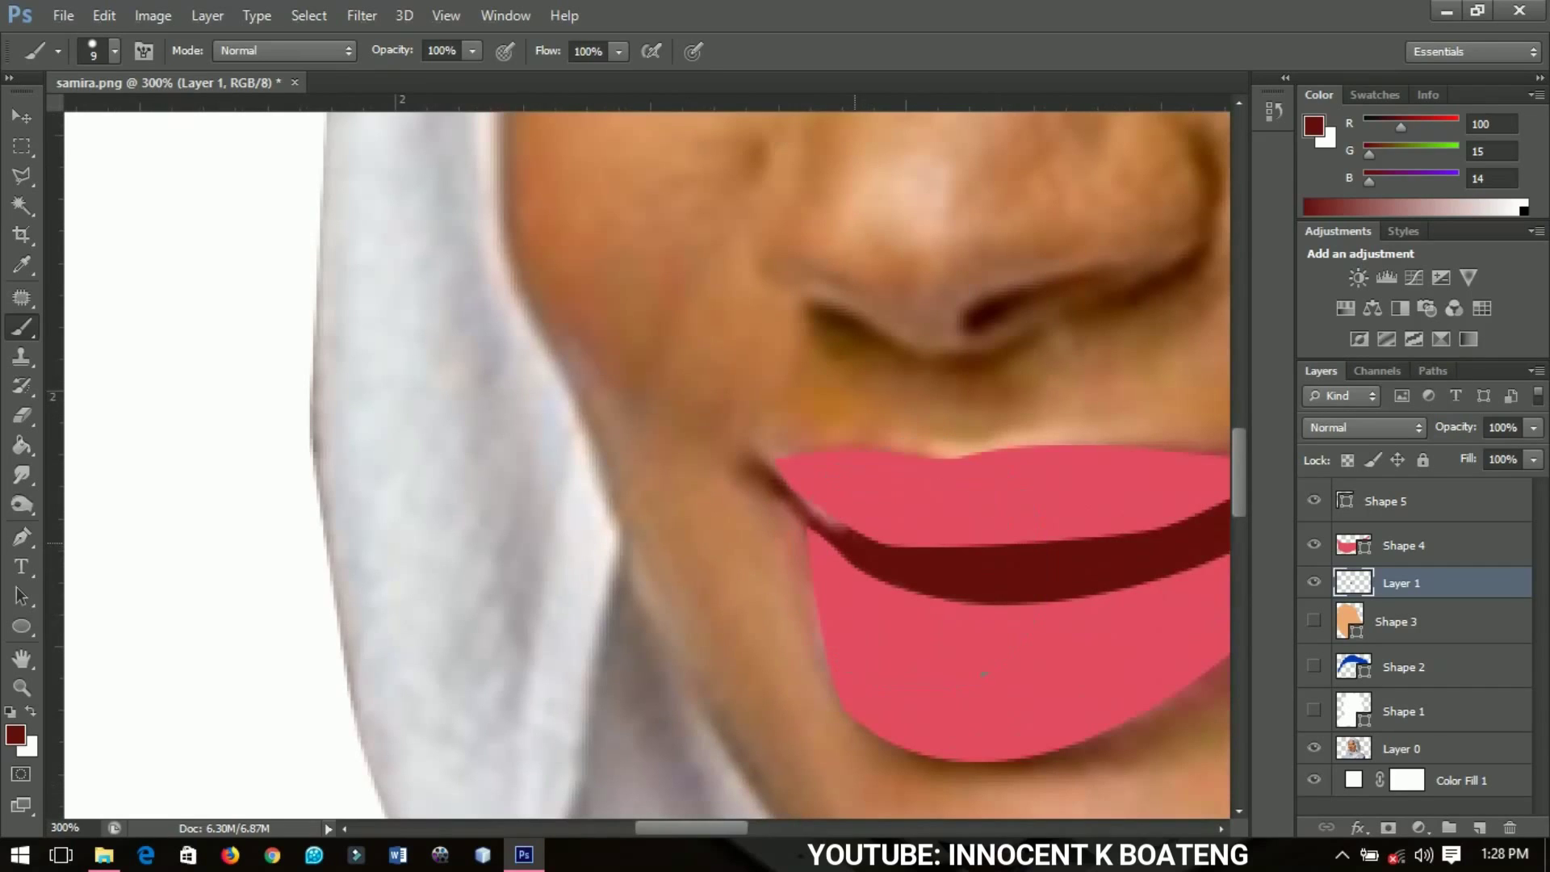
pyautogui.moveTo(849, 533); pyautogui.dragTo(796, 495)
pyautogui.press('[')
pyautogui.press('[')
pyautogui.scroll(-2, 955, 548)
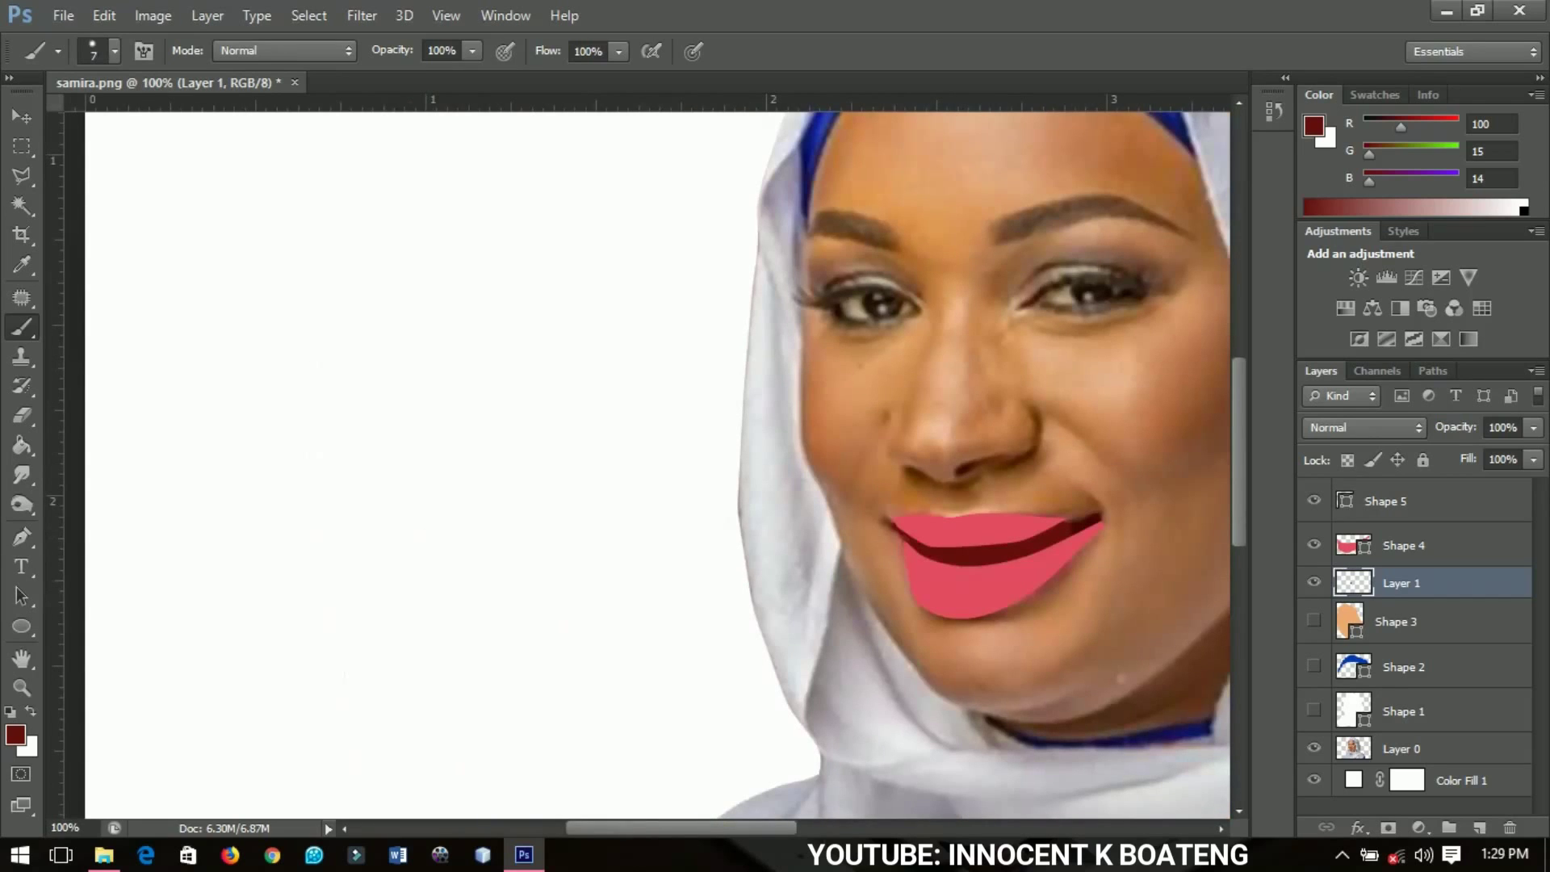
# - Hide the painted mouth layer and trace the leftmost visible tooth with the Pen tool, about 15 px wide and 18 px high
pyautogui.click(1314, 581)
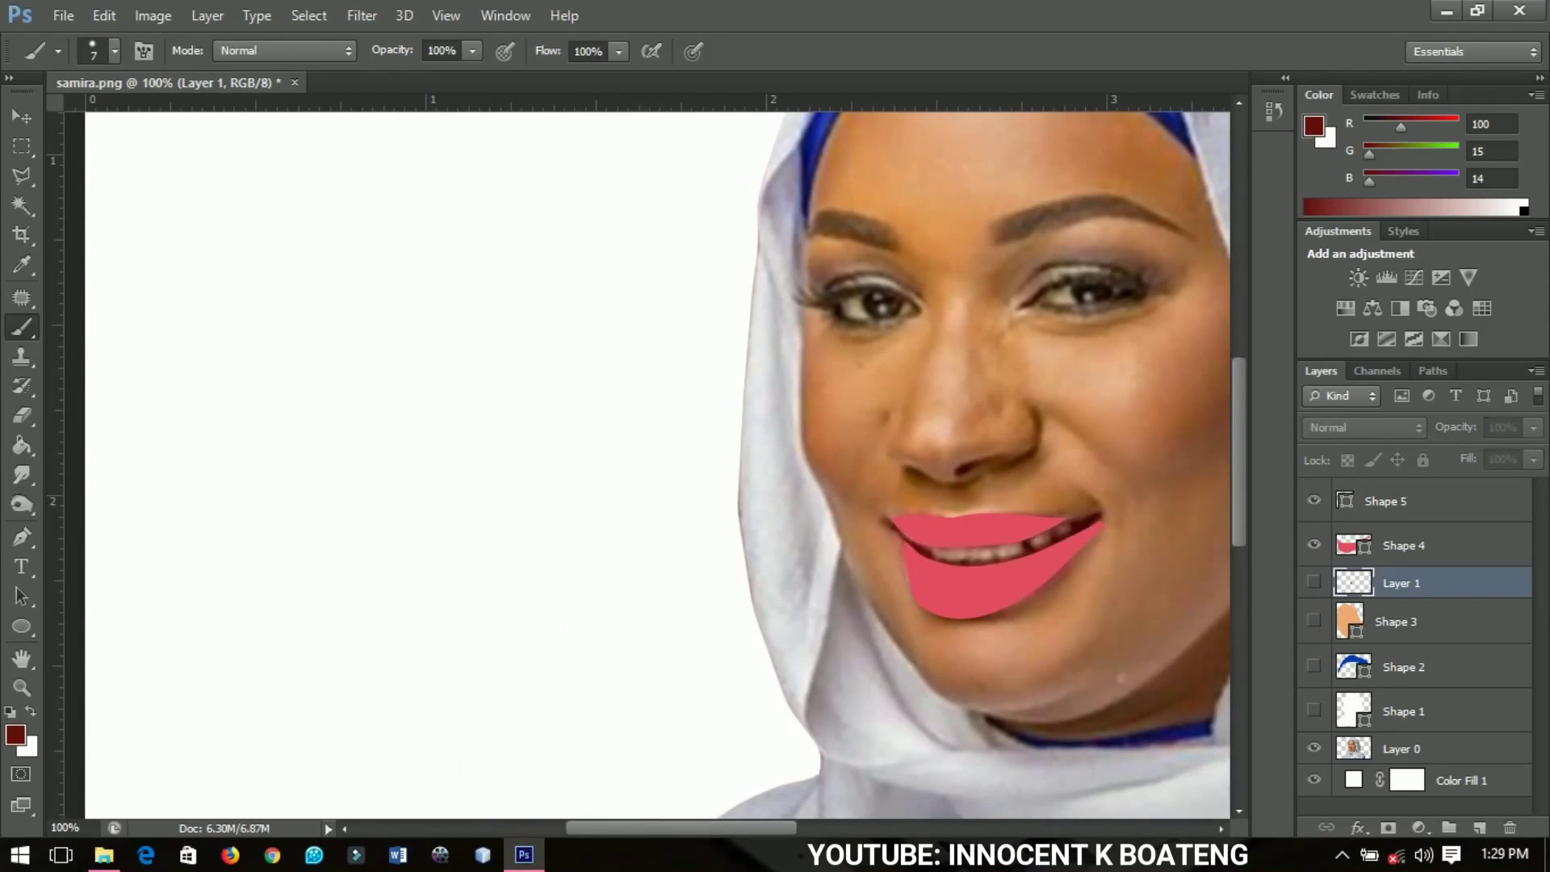
pyautogui.click(21, 536)
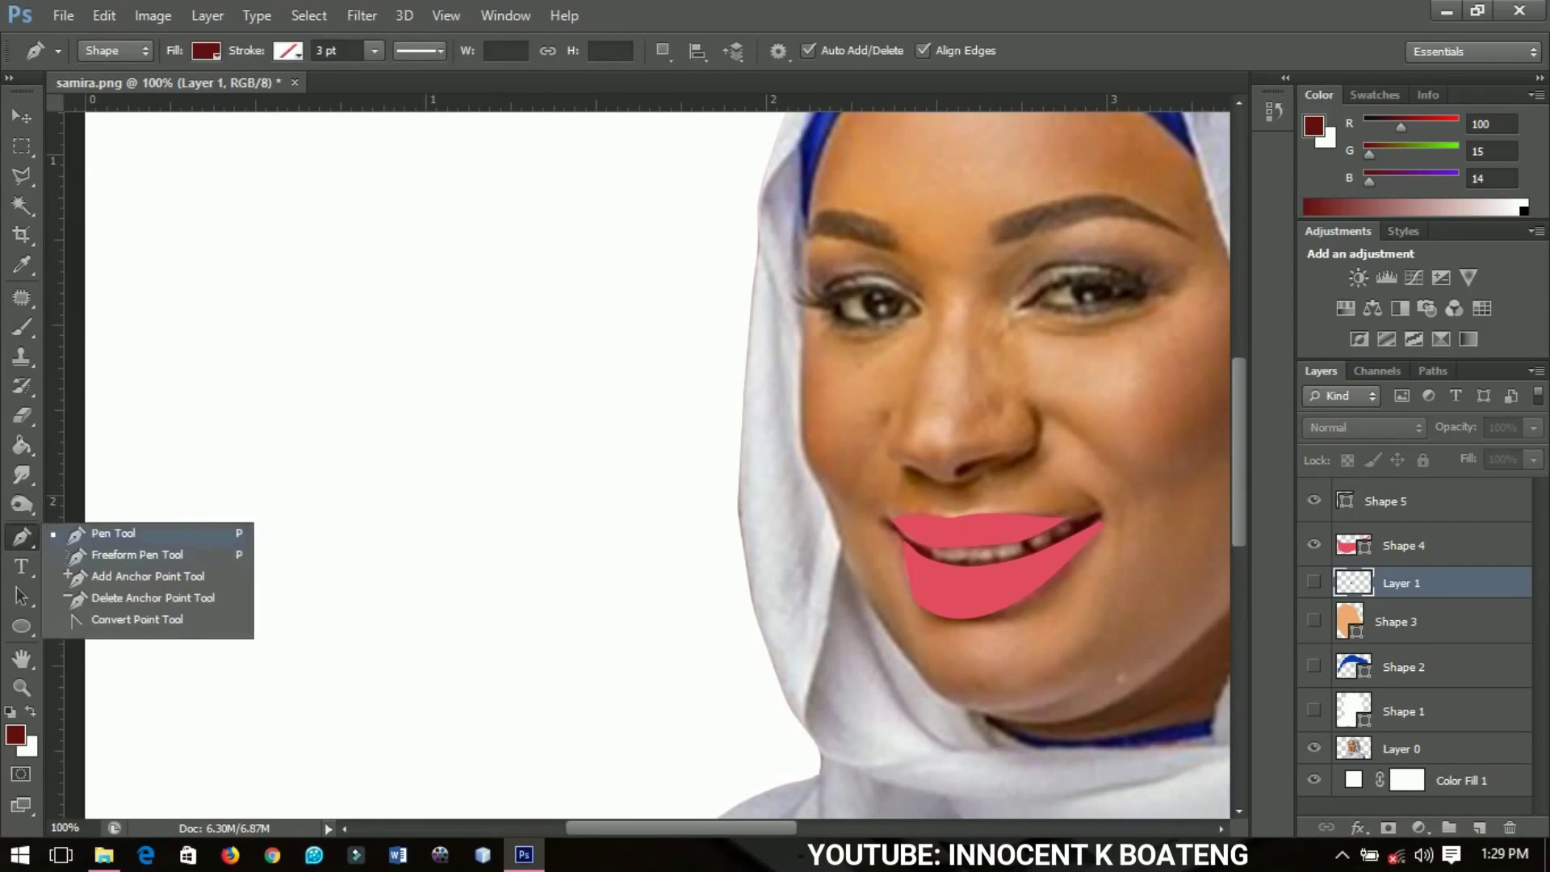
pyautogui.moveTo(113, 533); pyautogui.dragTo(113, 533)
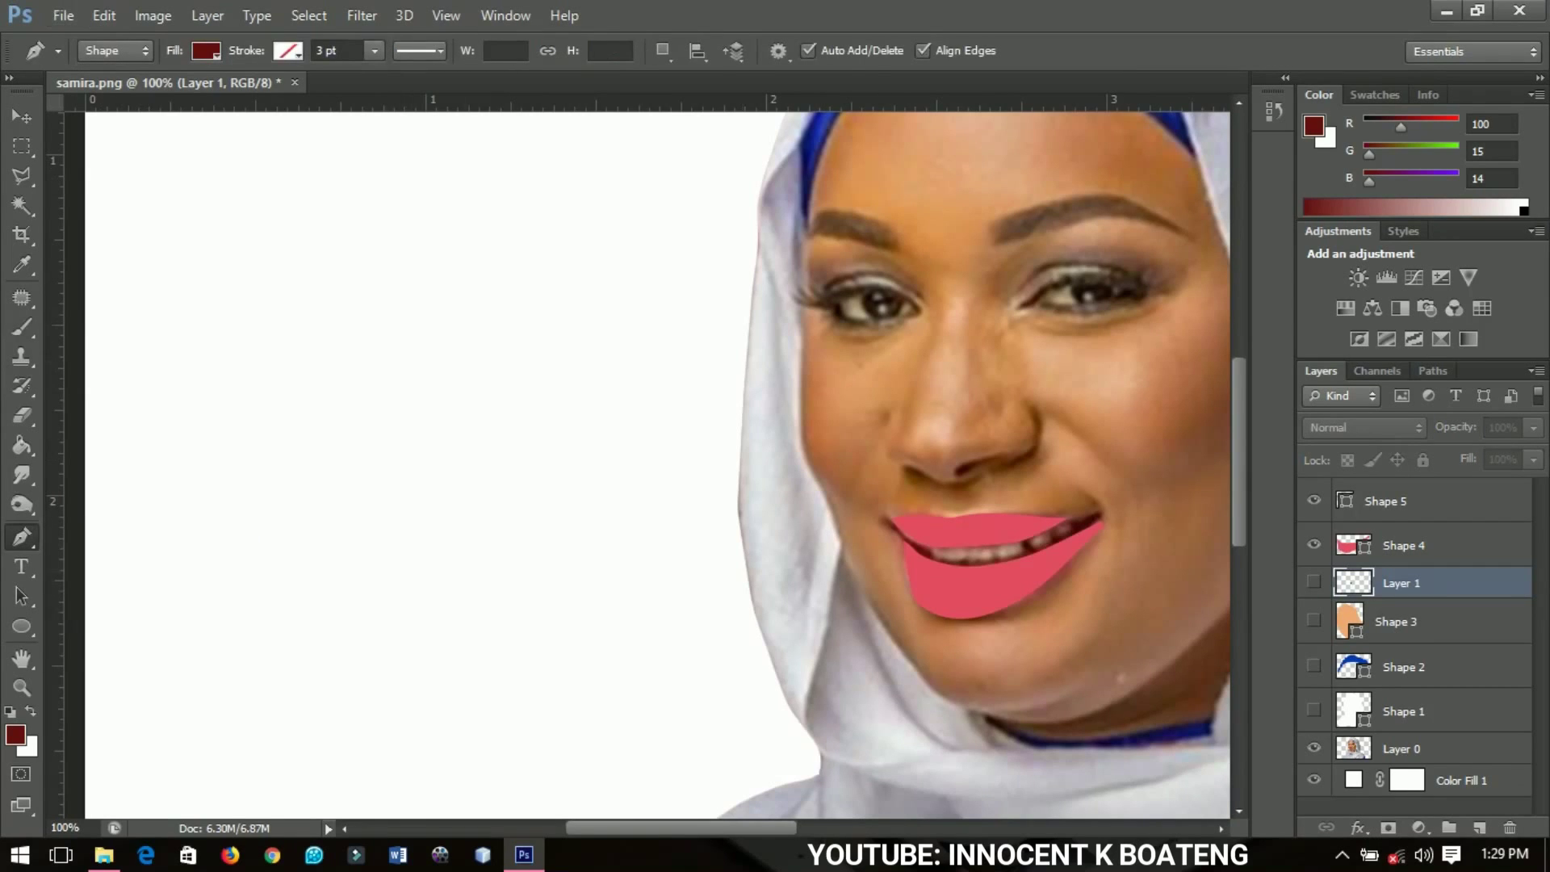
pyautogui.hotkey('ctrl', '+')
pyautogui.hotkey('ctrl', '+')
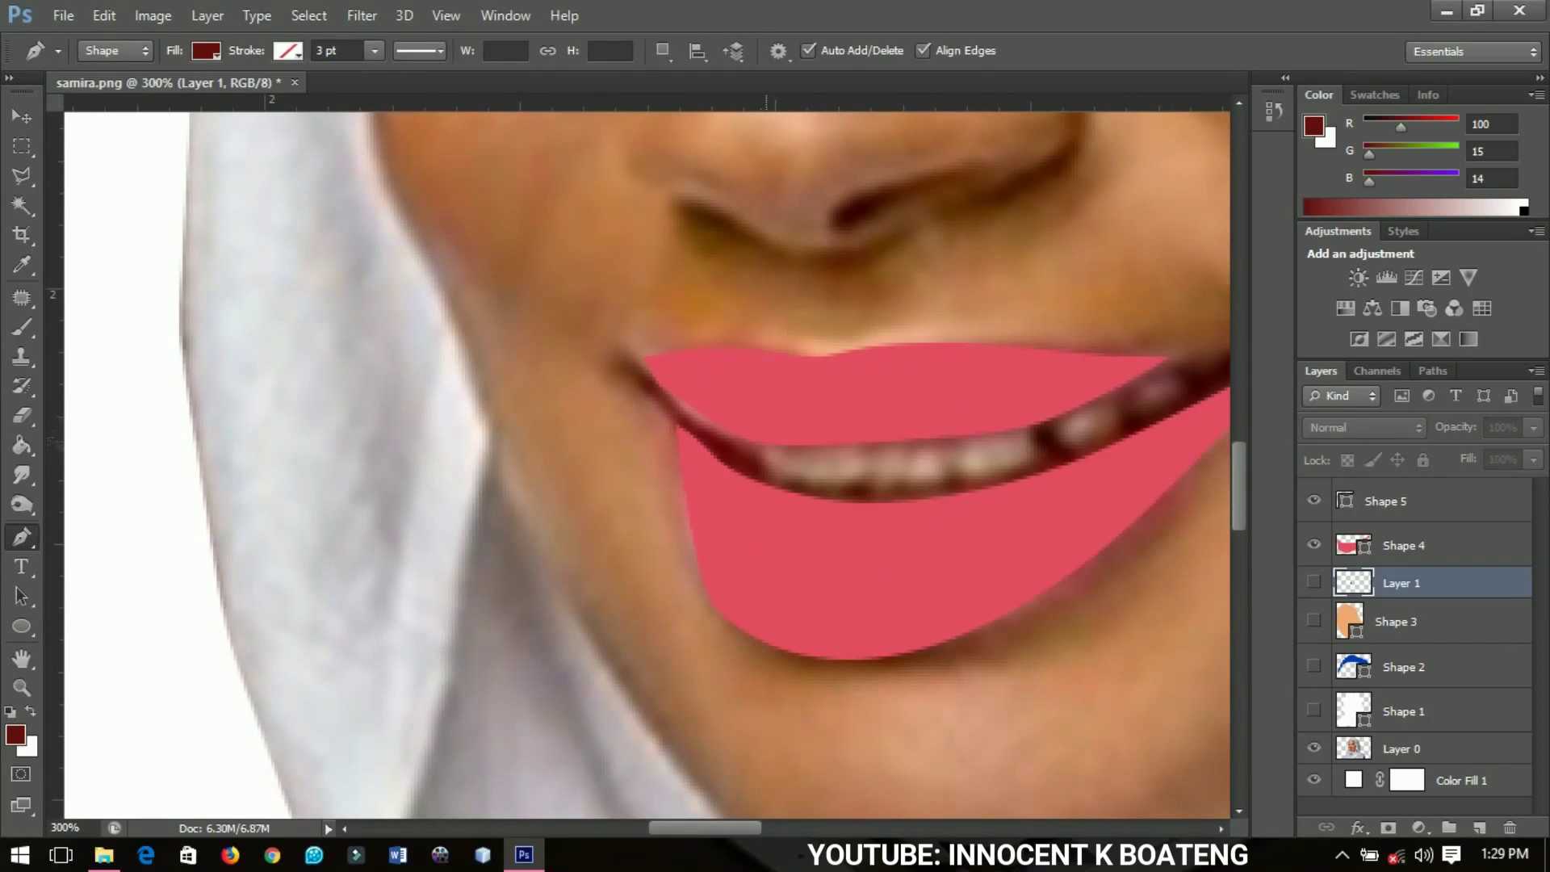
pyautogui.click(762, 429)
pyautogui.moveTo(769, 473); pyautogui.dragTo(801, 485)
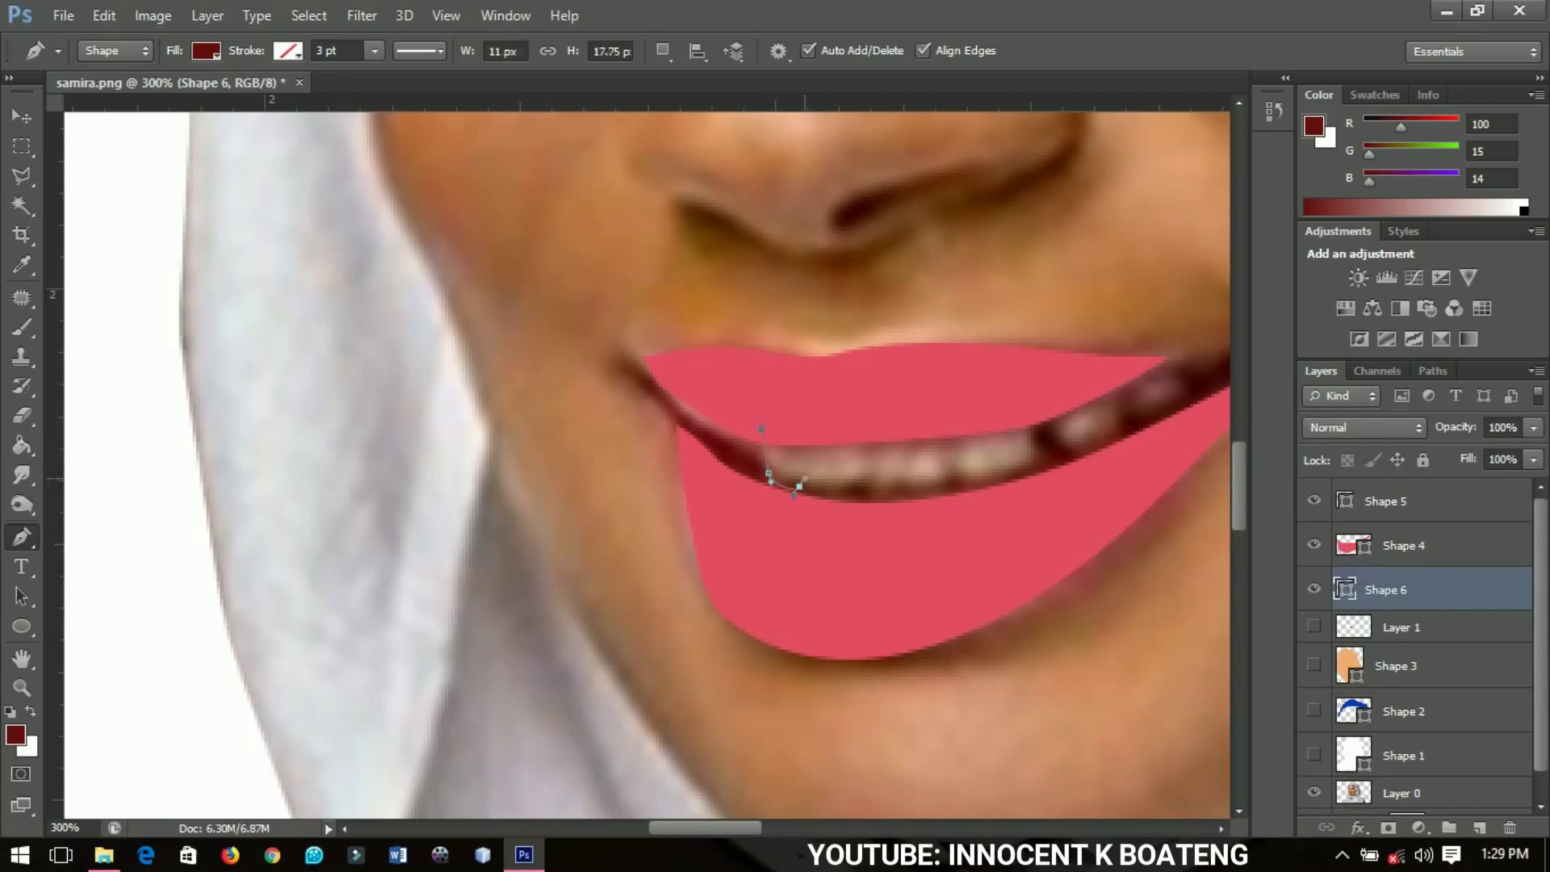
pyautogui.click(813, 432)
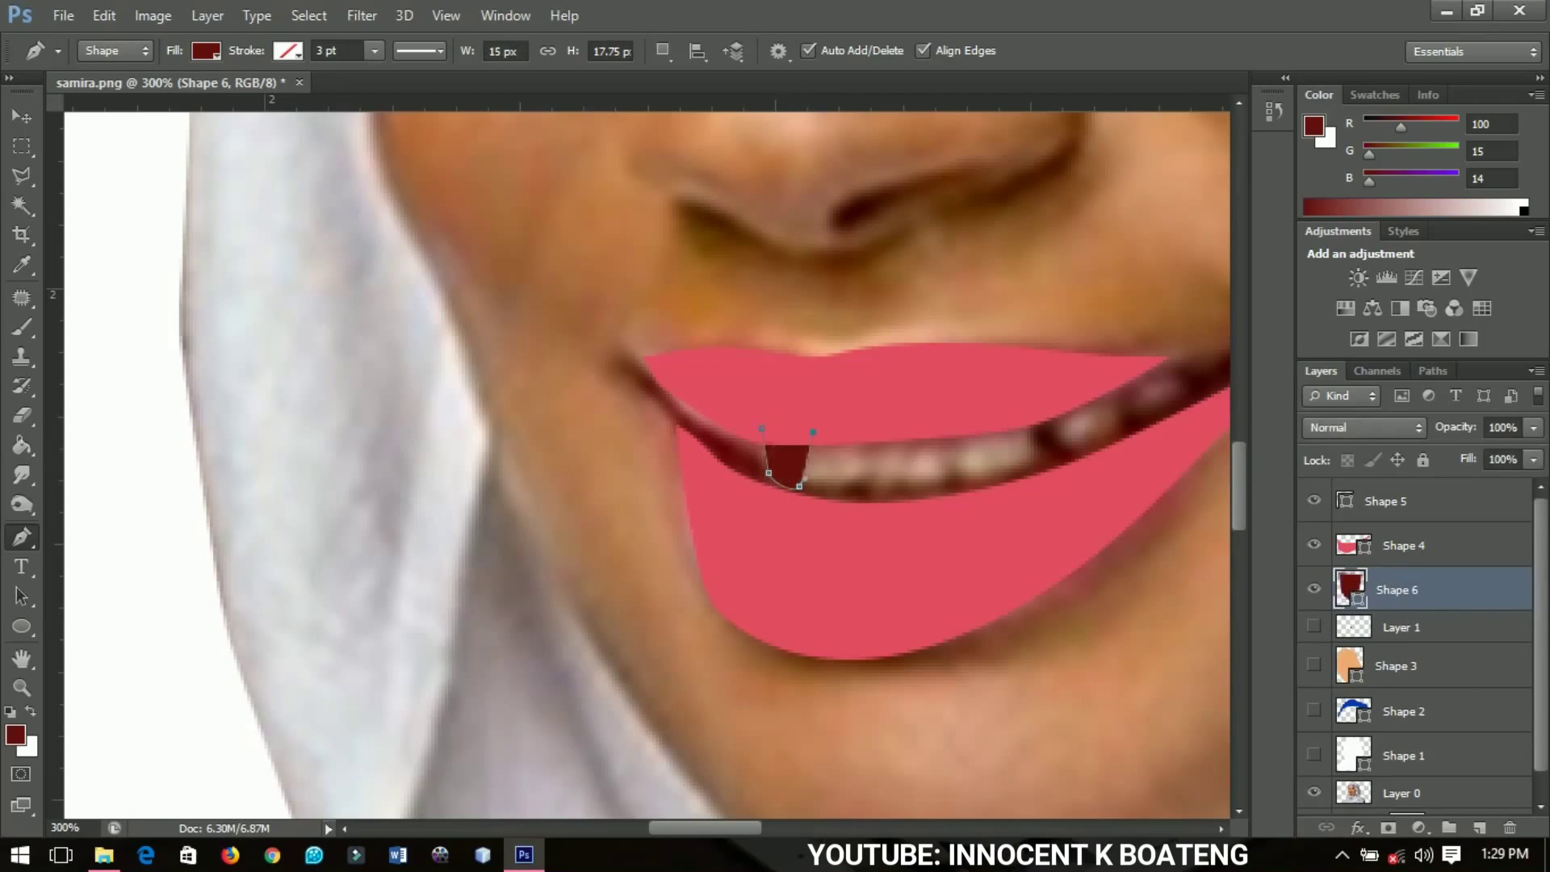
# - Set the tooth shape's fill colour to white
pyautogui.doubleClick(1350, 589)
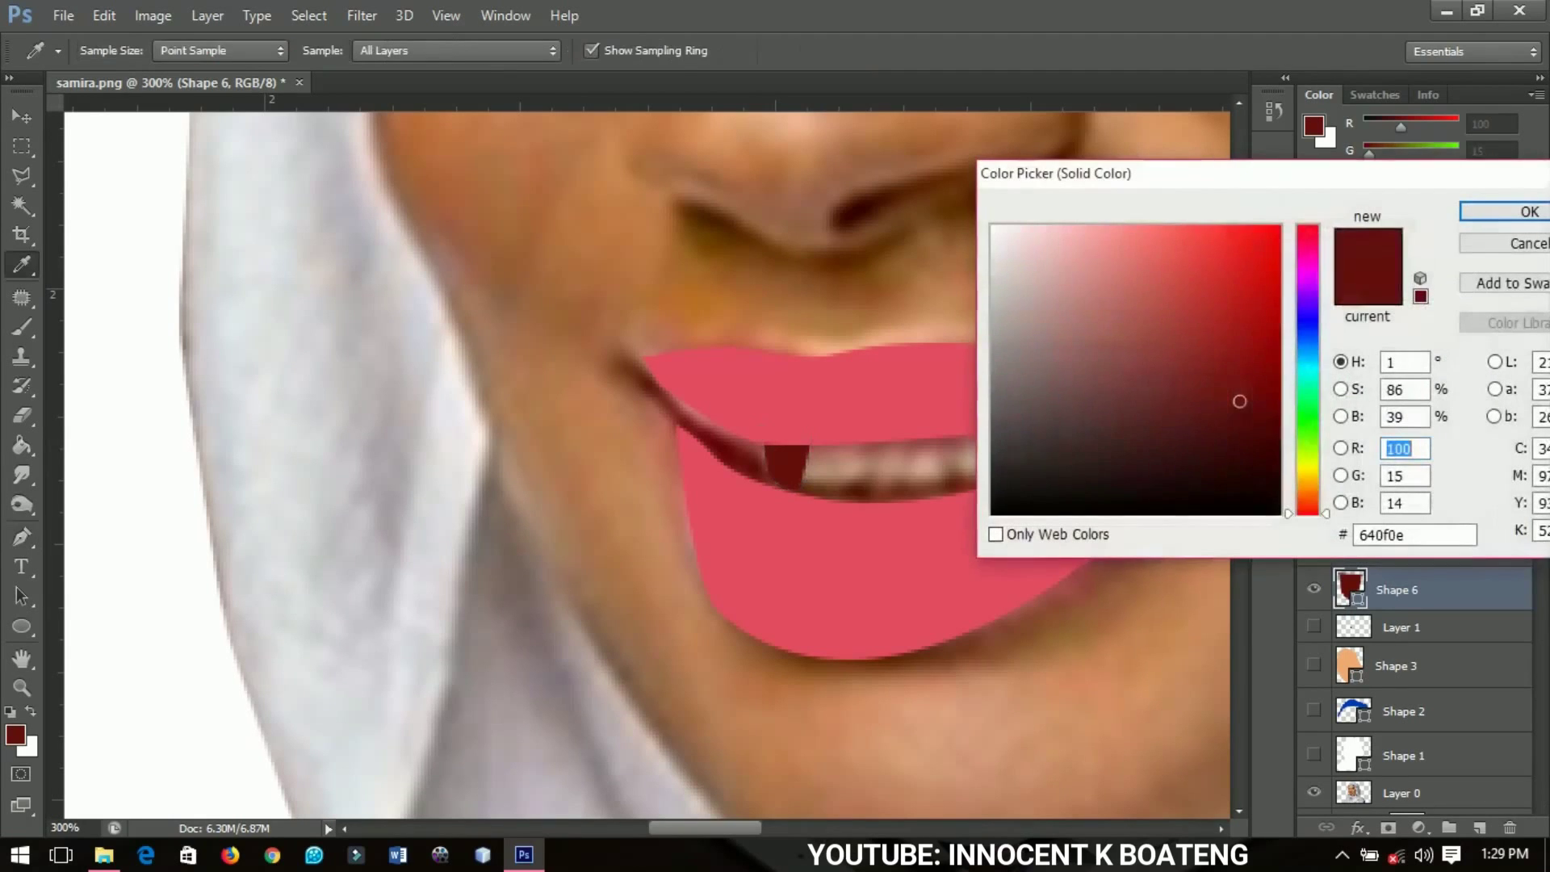
pyautogui.moveTo(1019, 271); pyautogui.dragTo(967, 183)
pyautogui.press('Return')
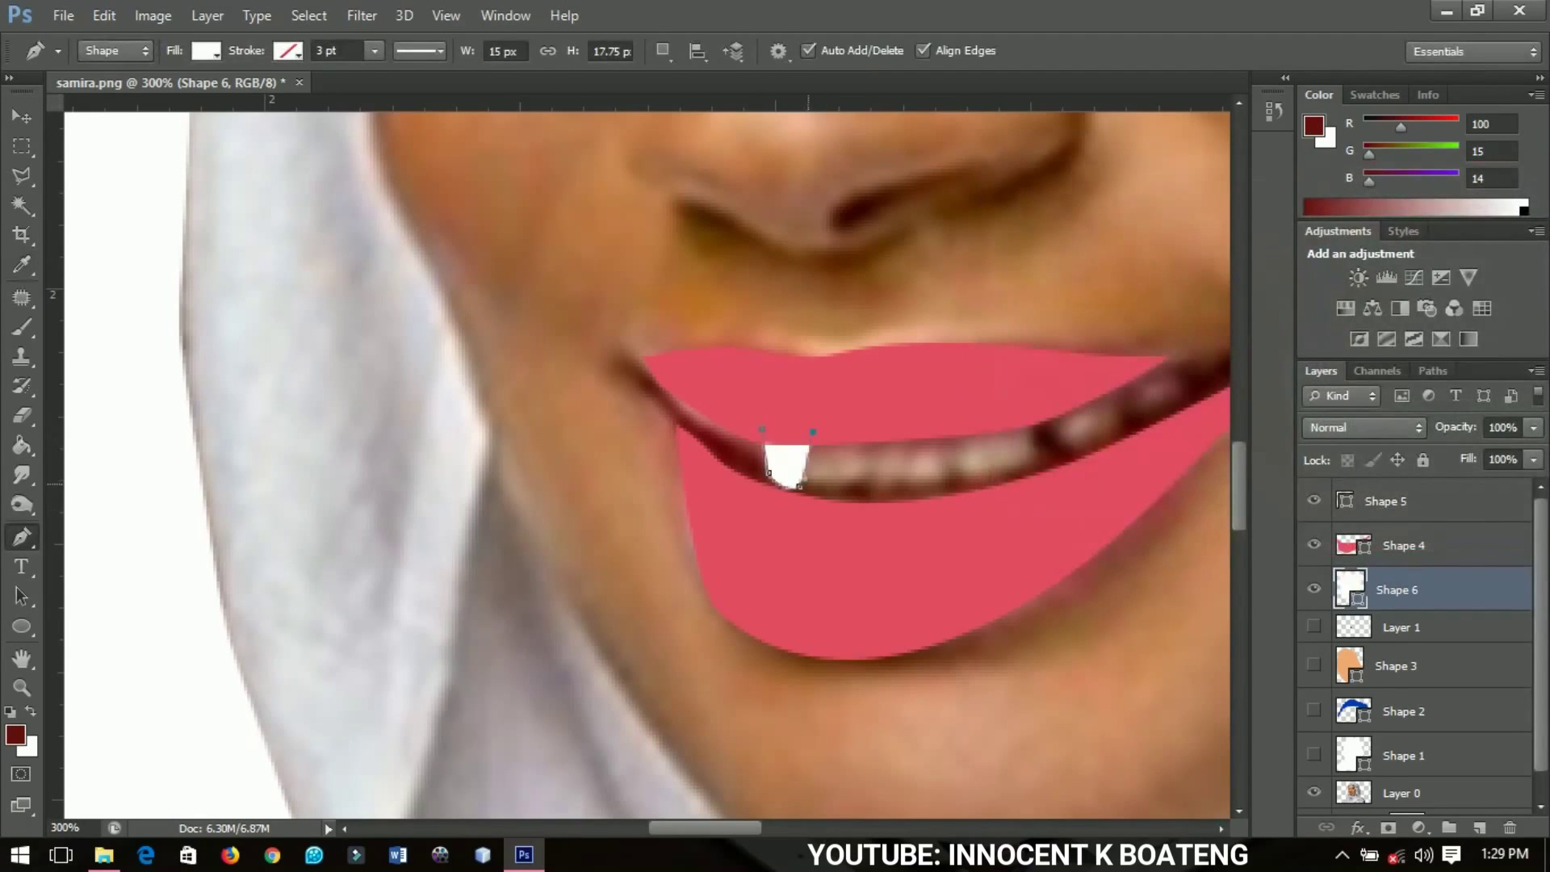
# - Continue the white Pen tool shape over the next four teeth to the right of the first one
pyautogui.click(810, 486)
pyautogui.click(837, 490)
pyautogui.moveTo(868, 438); pyautogui.dragTo(865, 405)
pyautogui.click(865, 482)
pyautogui.click(894, 487)
pyautogui.click(905, 432)
pyautogui.click(905, 417)
pyautogui.click(912, 486)
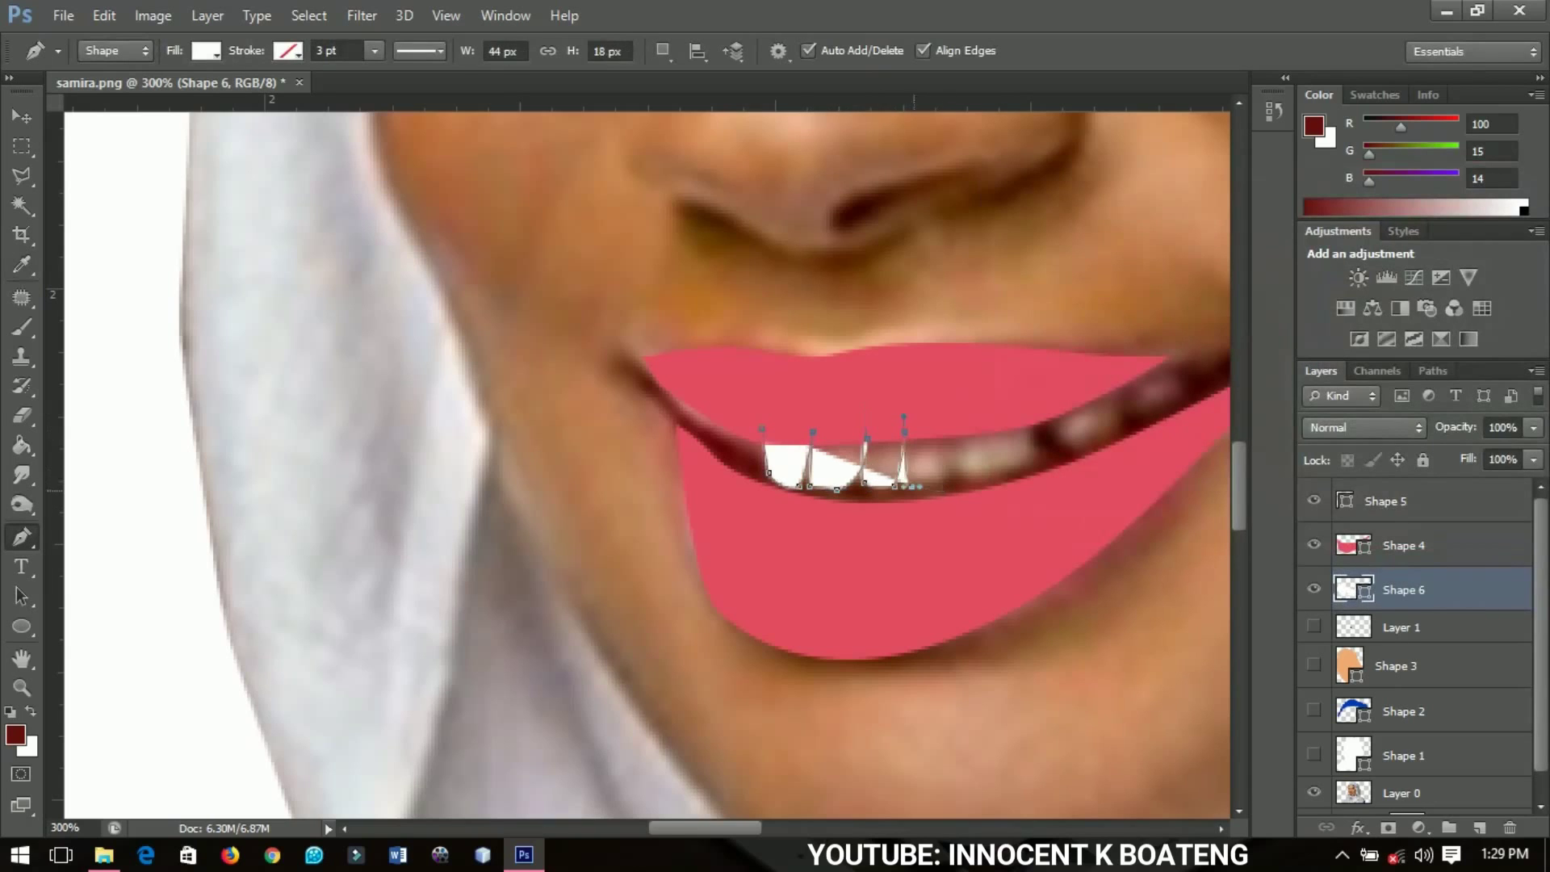
pyautogui.click(942, 482)
pyautogui.click(949, 423)
pyautogui.click(962, 473)
pyautogui.click(1027, 465)
pyautogui.click(1031, 417)
# - Trace the last two teeth toward the right mouth corner, completing the white teeth shape at about 123 px wide and 36 px high
pyautogui.click(1058, 429)
pyautogui.click(1085, 453)
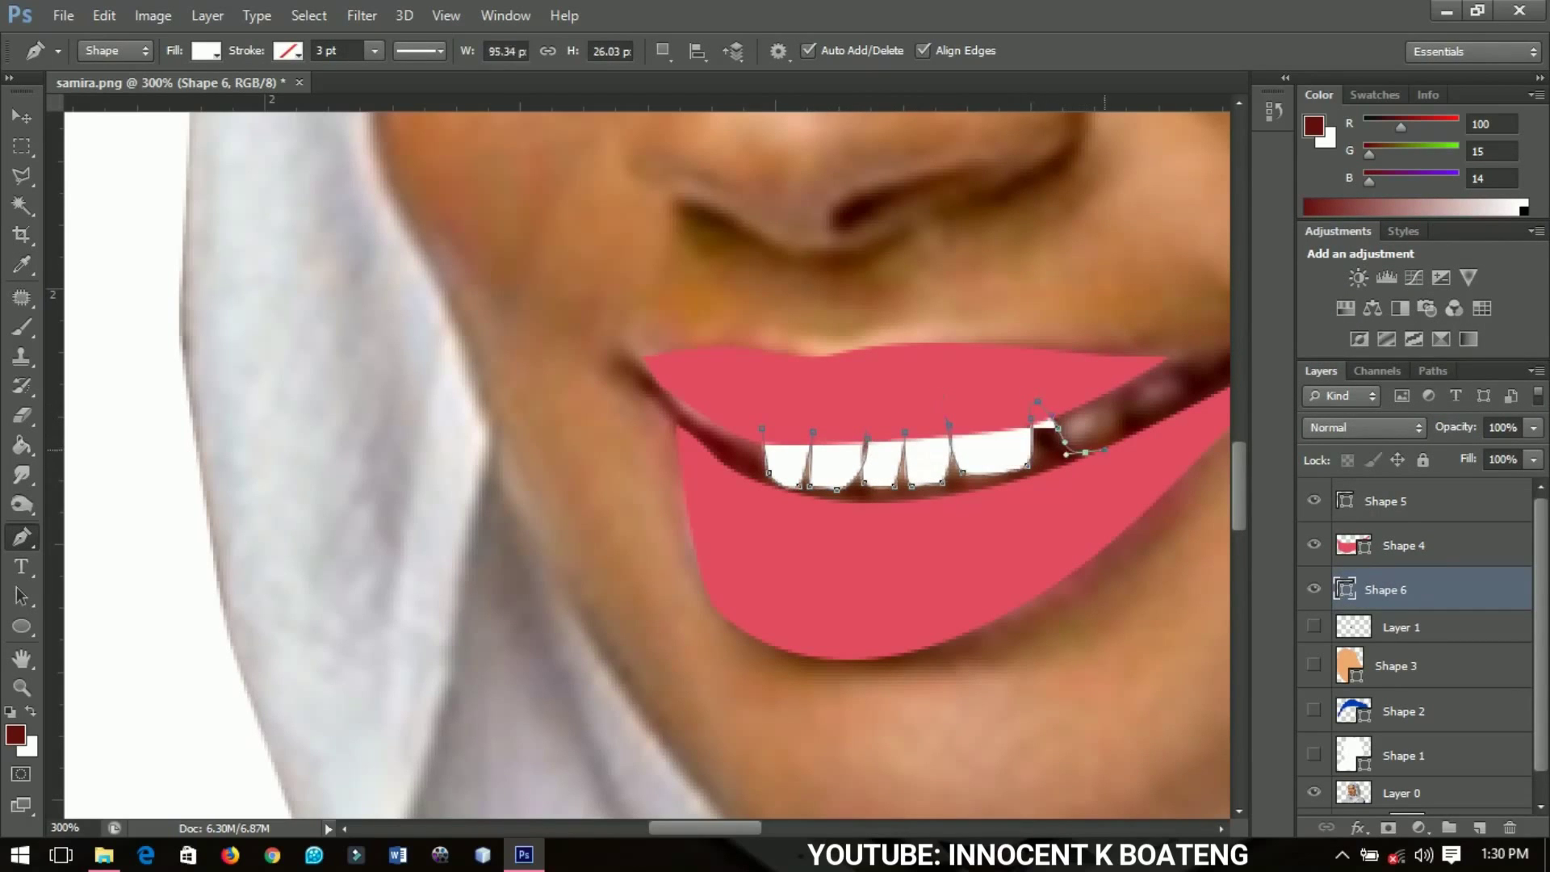
pyautogui.click(1119, 431)
pyautogui.click(1110, 381)
pyautogui.click(1123, 407)
pyautogui.click(1168, 401)
pyautogui.click(1177, 383)
pyautogui.click(1147, 367)
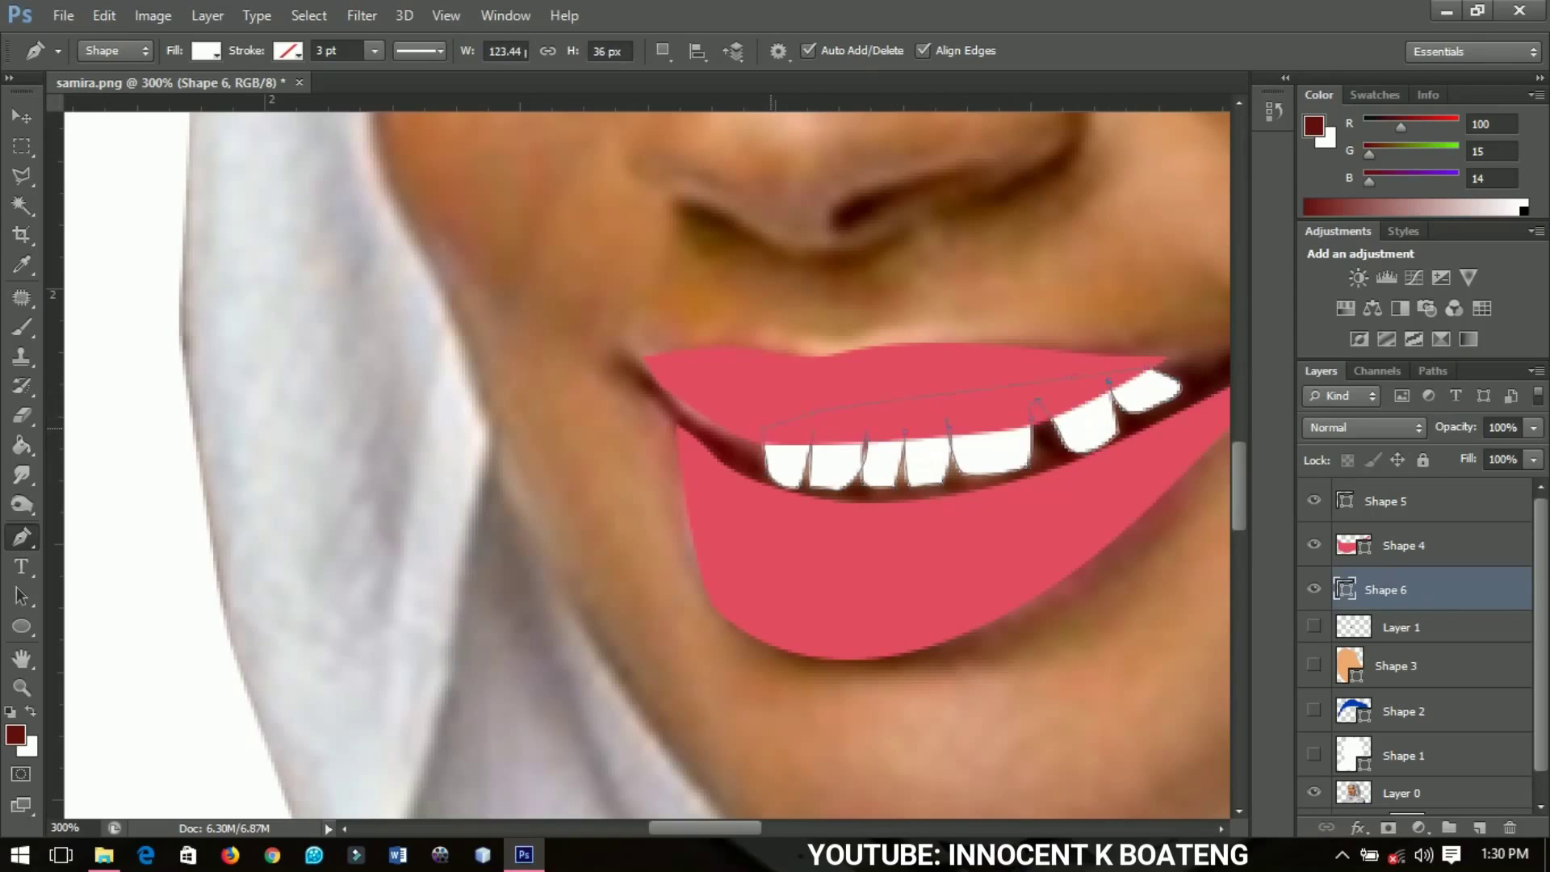
pyautogui.hotkey('ctrl', '-')
pyautogui.hotkey('ctrl', '-')
pyautogui.hotkey('ctrl', '-')
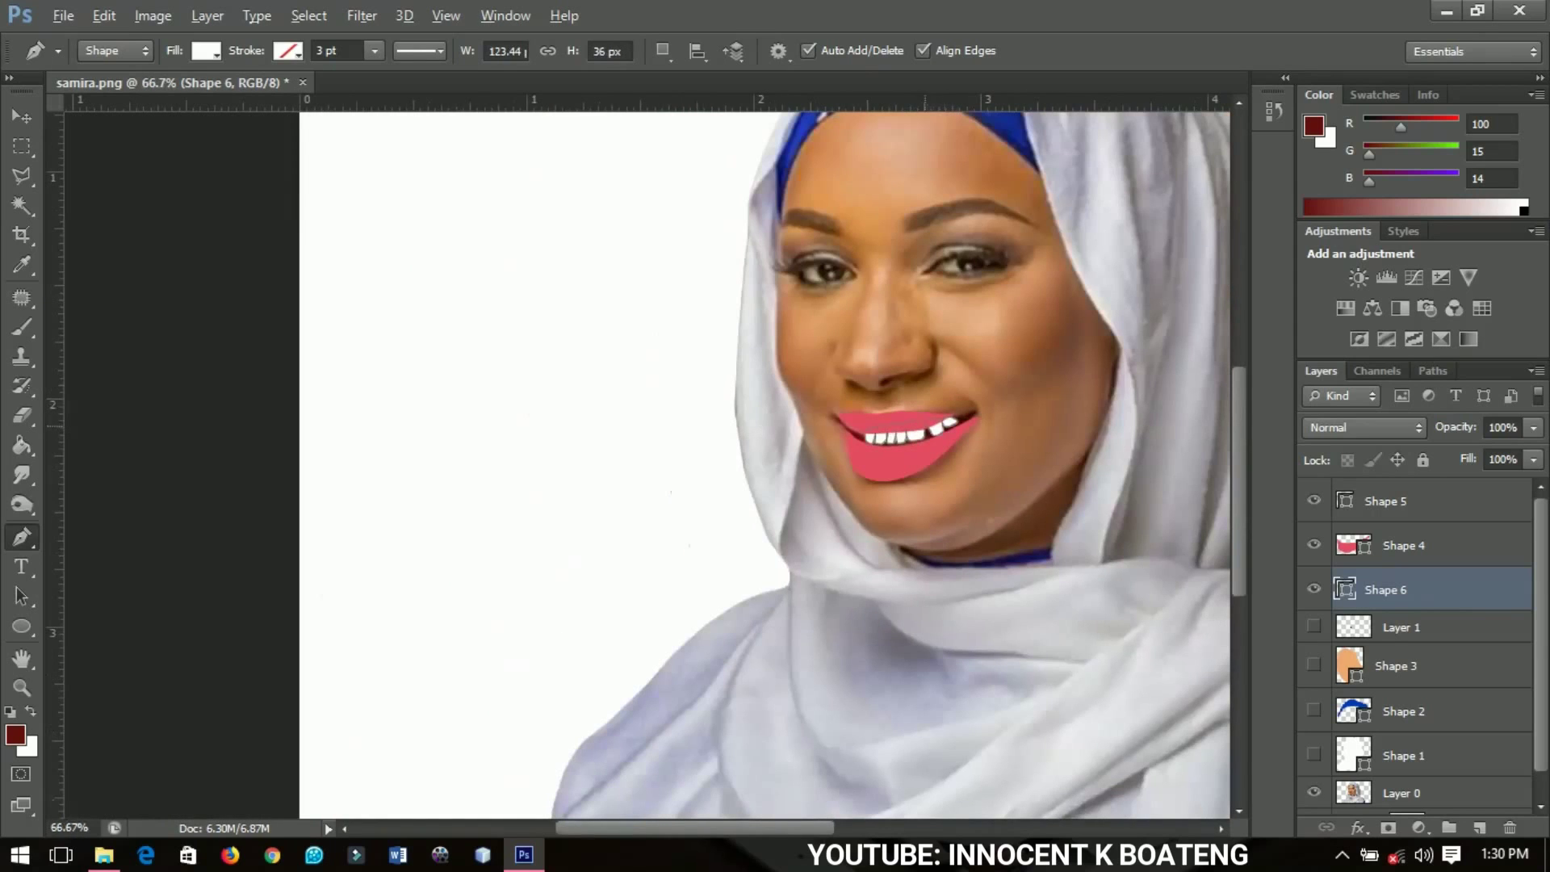
# - Show the mouth paint, face, headband and veil layers to examine the traced artwork without the photo
pyautogui.press('v')
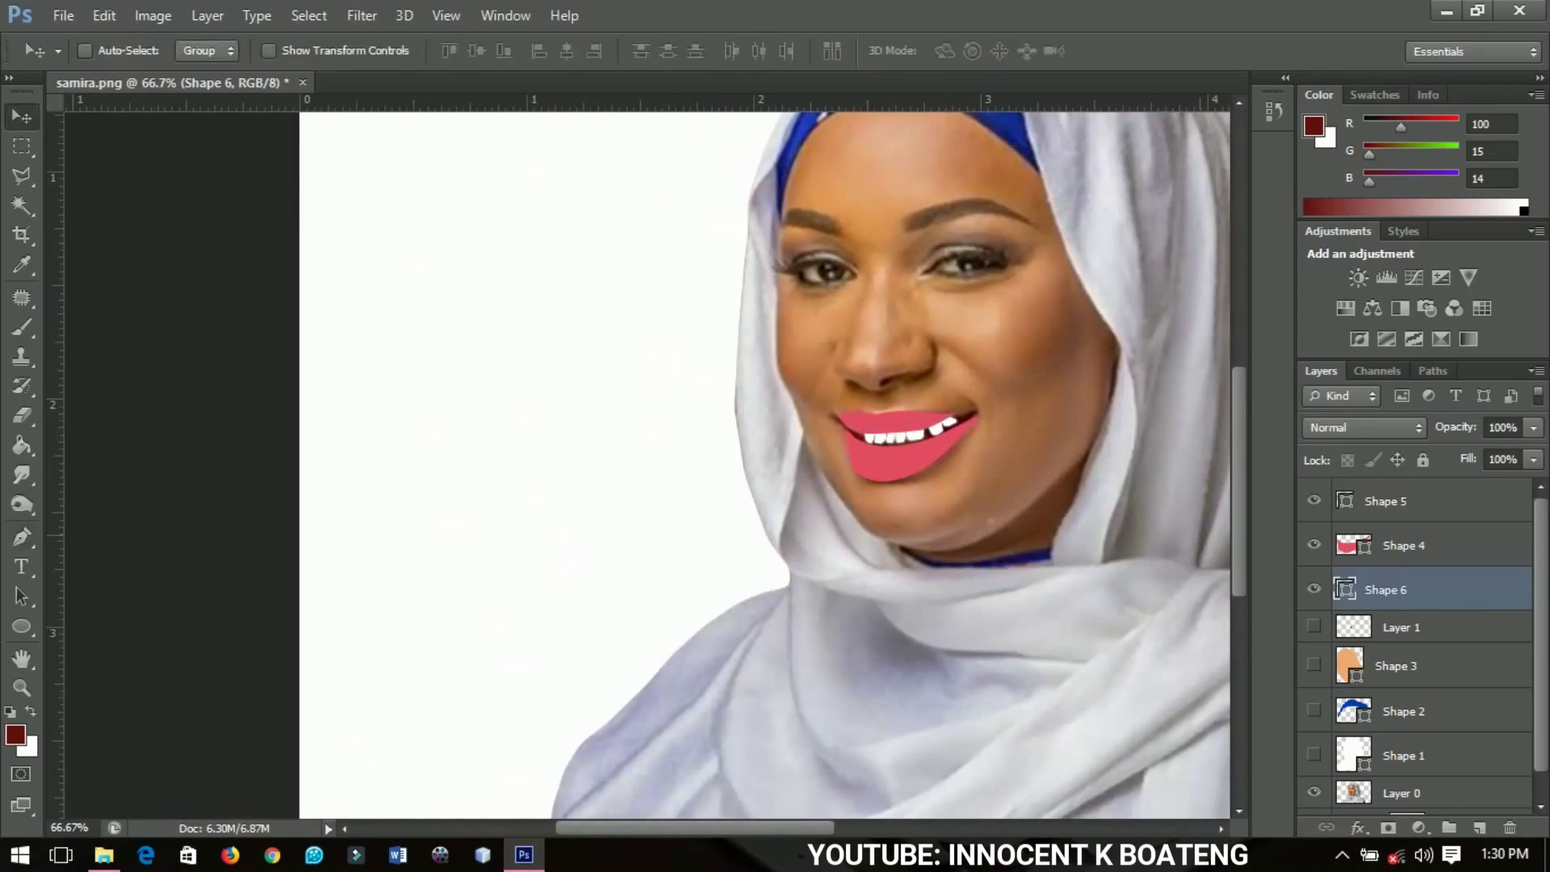
pyautogui.click(1313, 627)
pyautogui.click(1314, 664)
pyautogui.click(1314, 710)
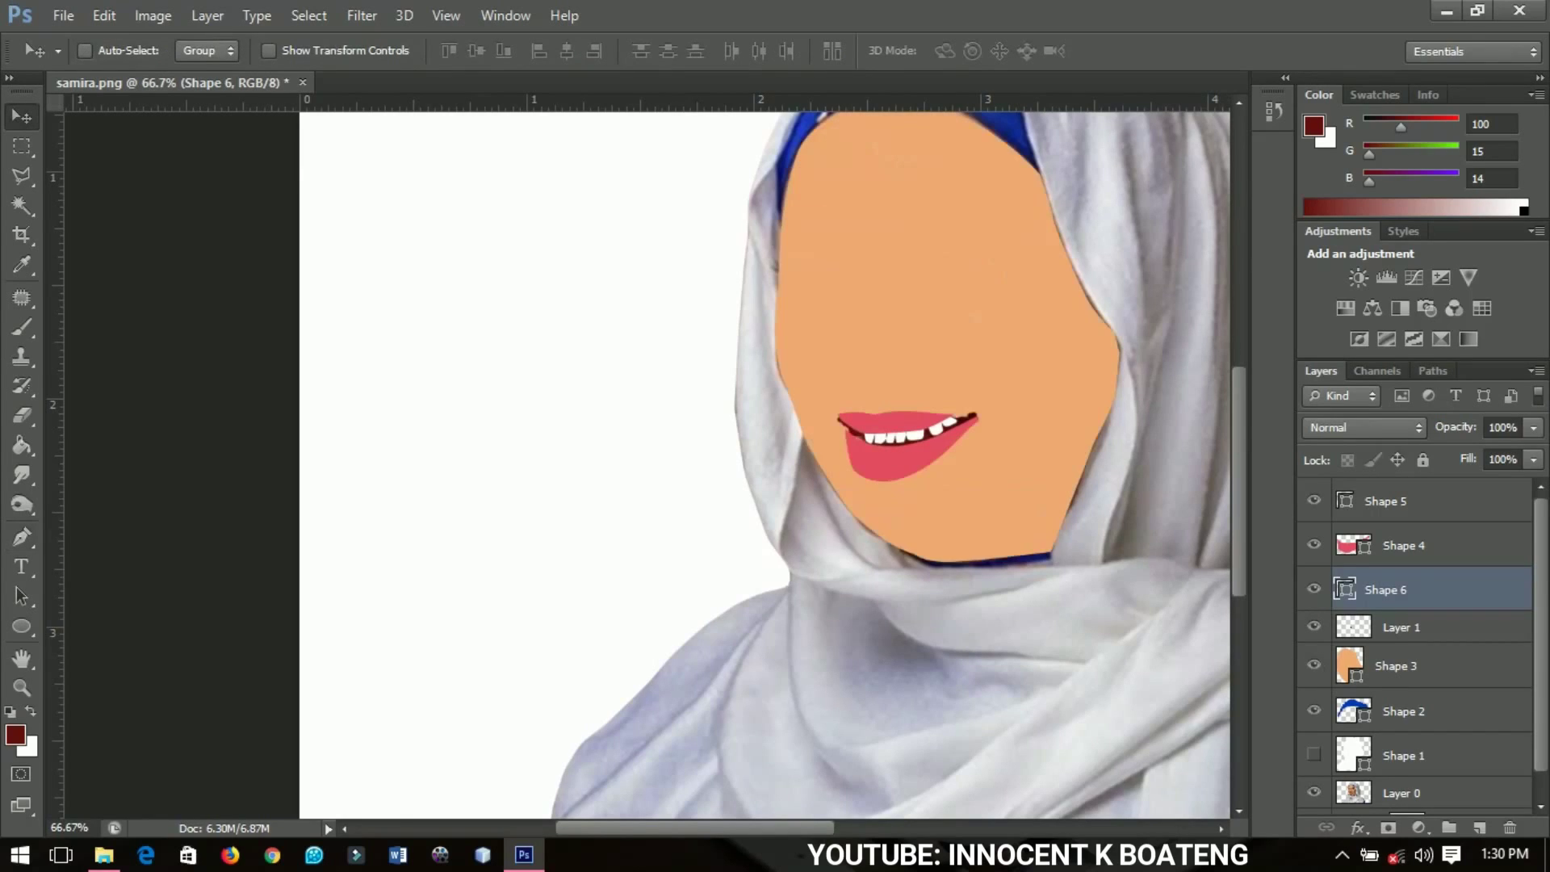
pyautogui.click(1314, 755)
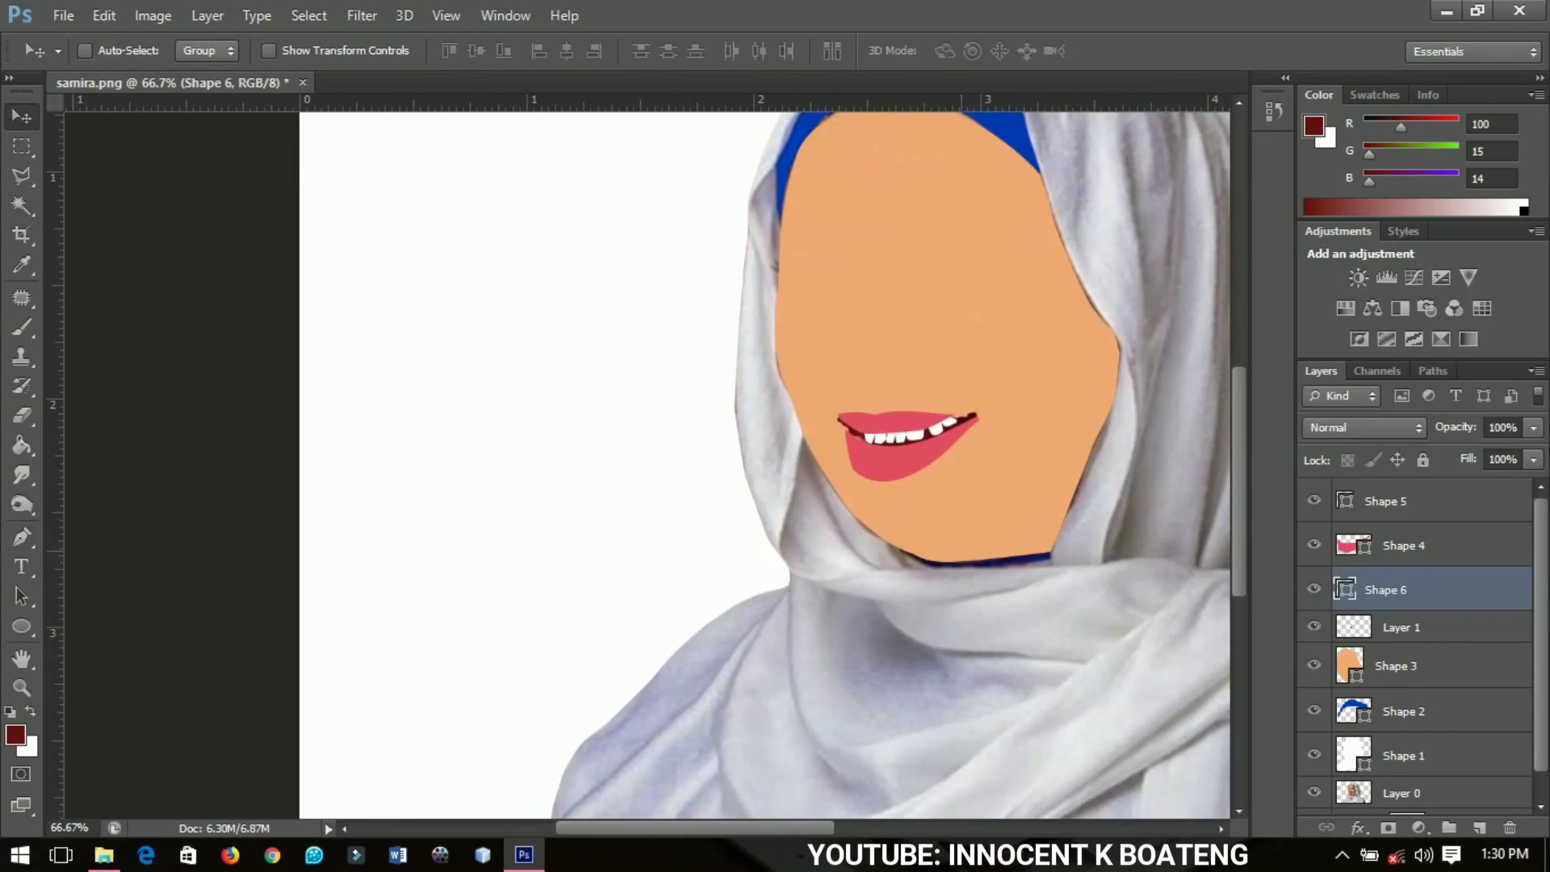
pyautogui.hotkey('ctrl', '-')
pyautogui.hotkey('ctrl', '-')
pyautogui.hotkey('ctrl', '+')
pyautogui.hotkey('ctrl', '+')
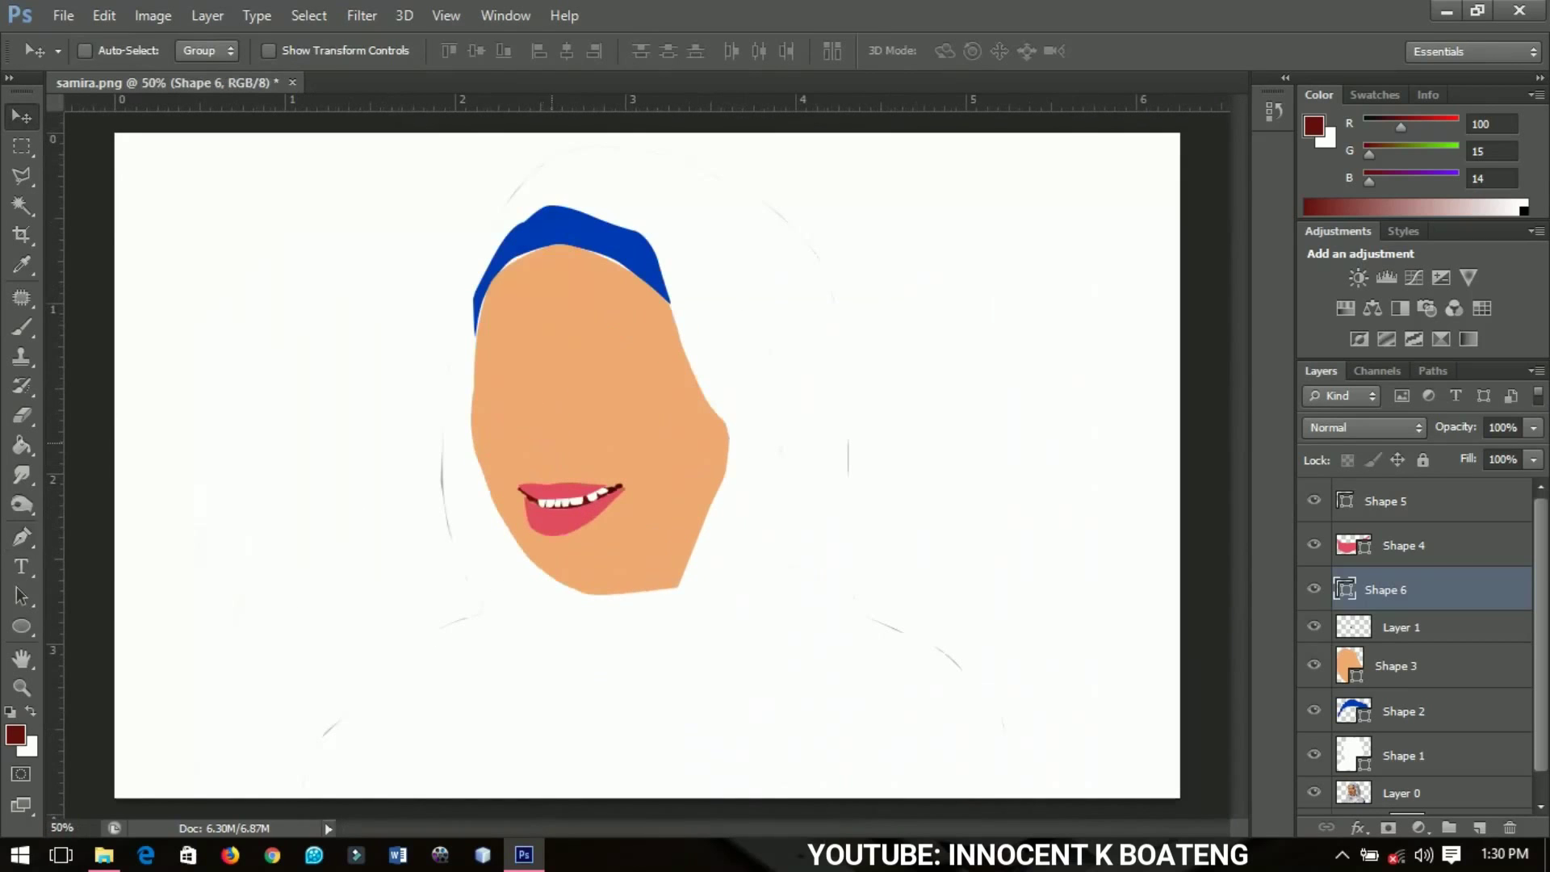
pyautogui.hotkey('ctrl', '+')
pyautogui.hotkey('ctrl', '+')
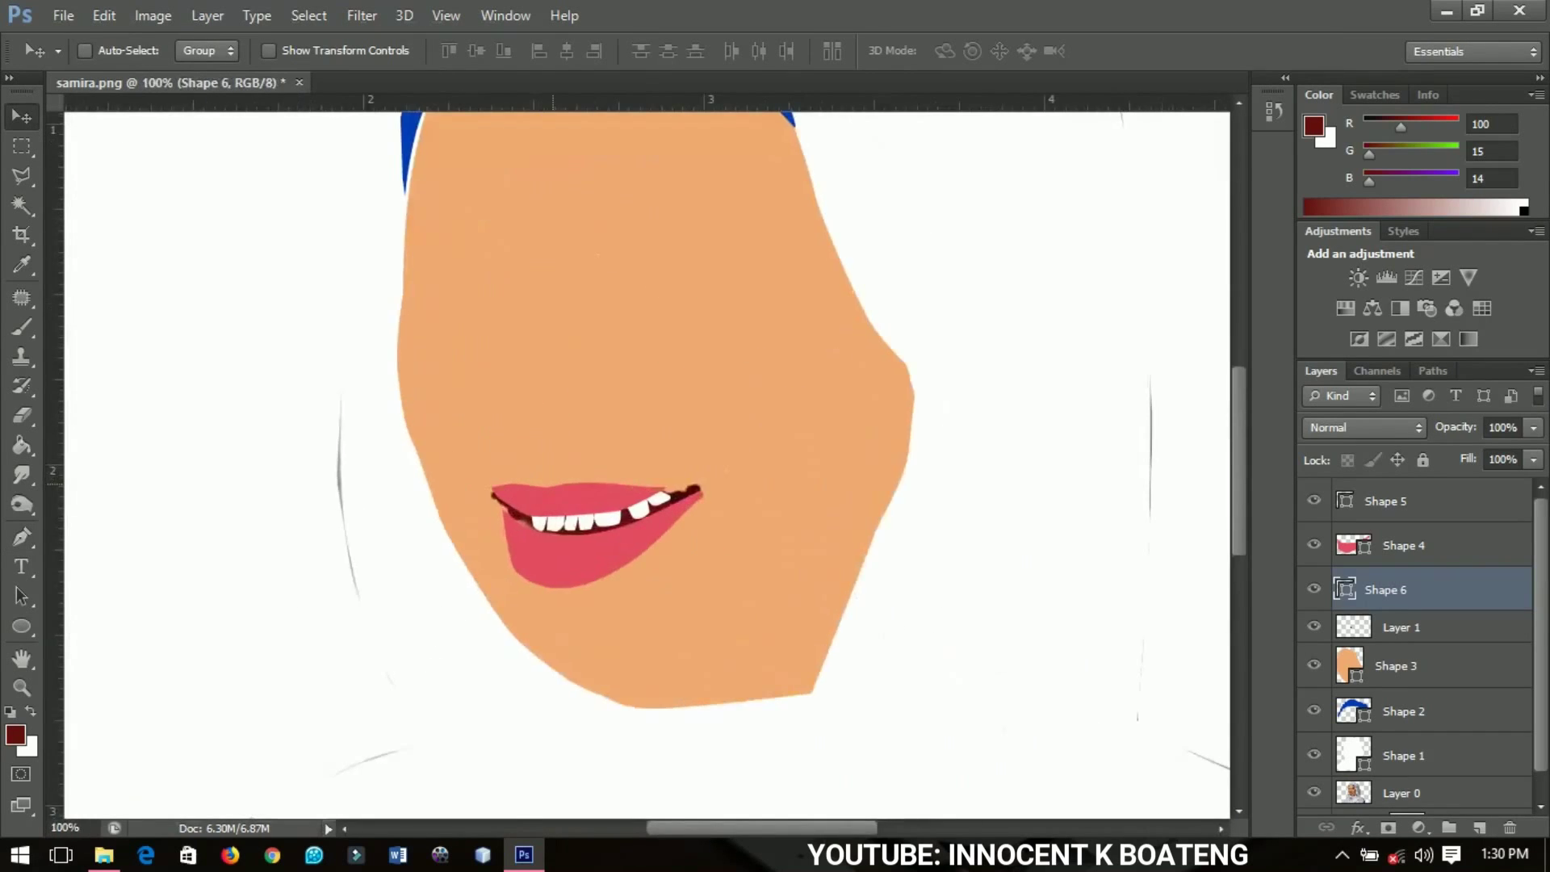
pyautogui.hotkey('ctrl', '-')
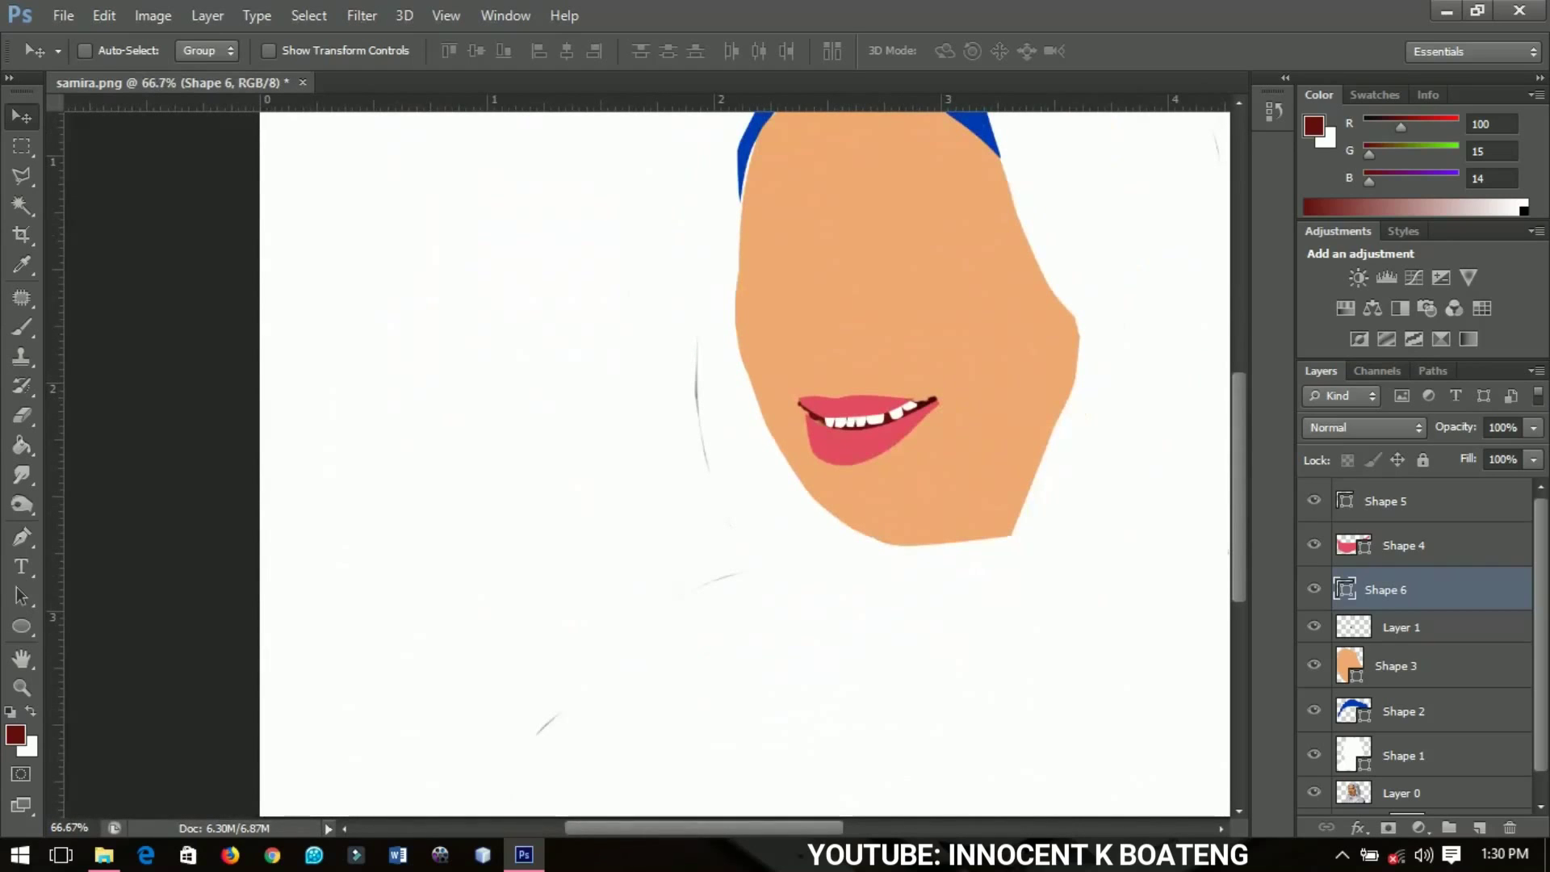
# - Hide the veil, headband, face, mouth paint and teeth layers so the photo can be traced further
pyautogui.click(1314, 754)
pyautogui.click(1315, 710)
pyautogui.click(1314, 664)
pyautogui.click(1315, 626)
pyautogui.click(1315, 589)
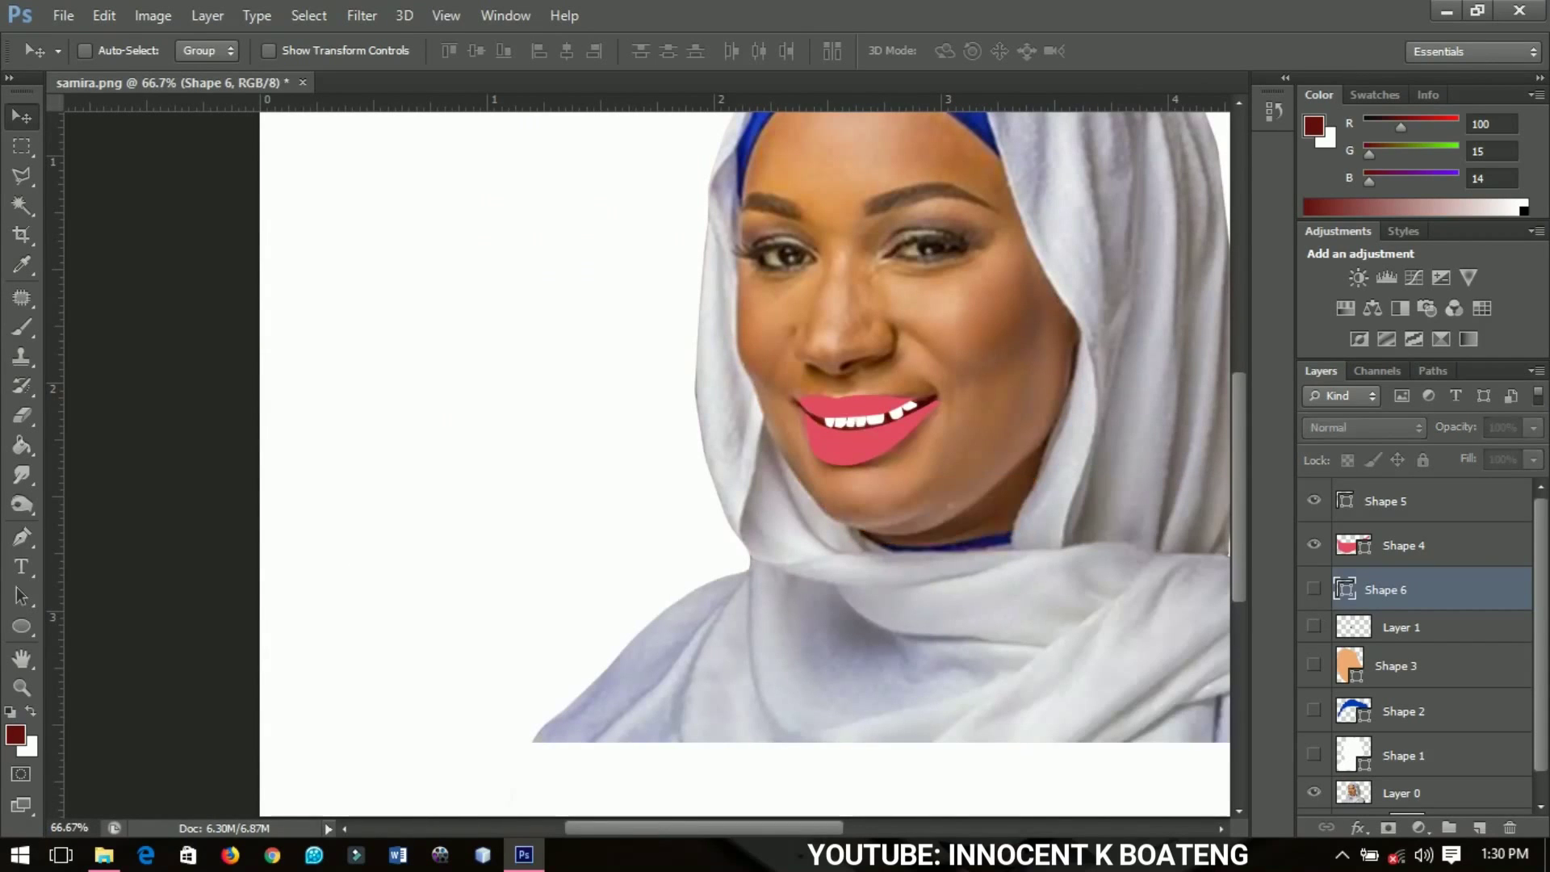
# - Hide the pink lip shapes and add a new empty layer at the top of the layer stack
pyautogui.click(1315, 545)
pyautogui.scroll(2, 851, 315)
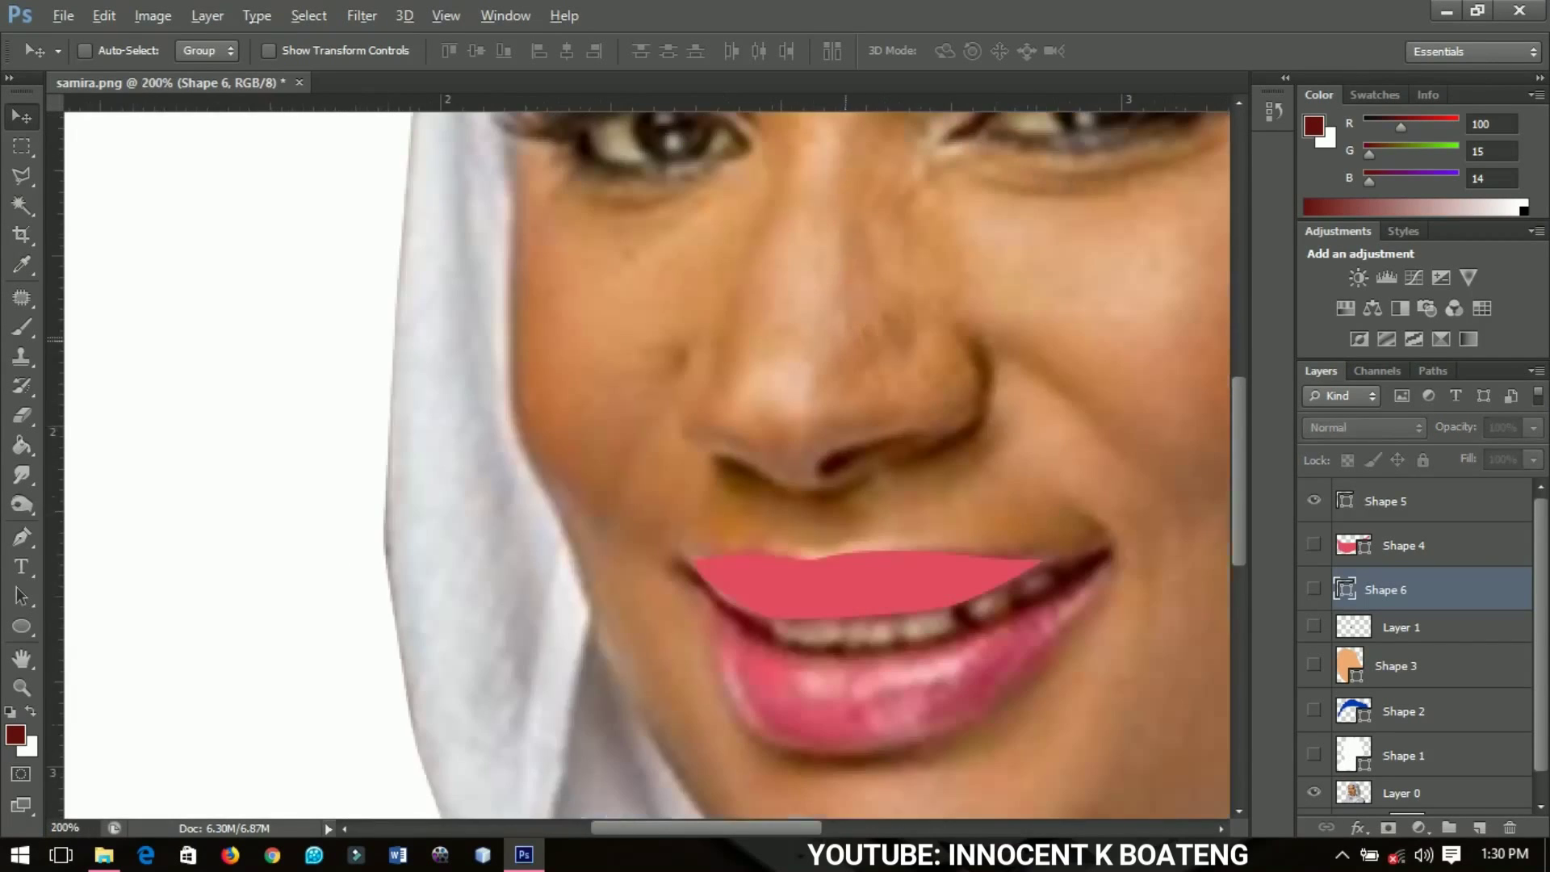
pyautogui.moveTo(851, 314); pyautogui.dragTo(796, 281)
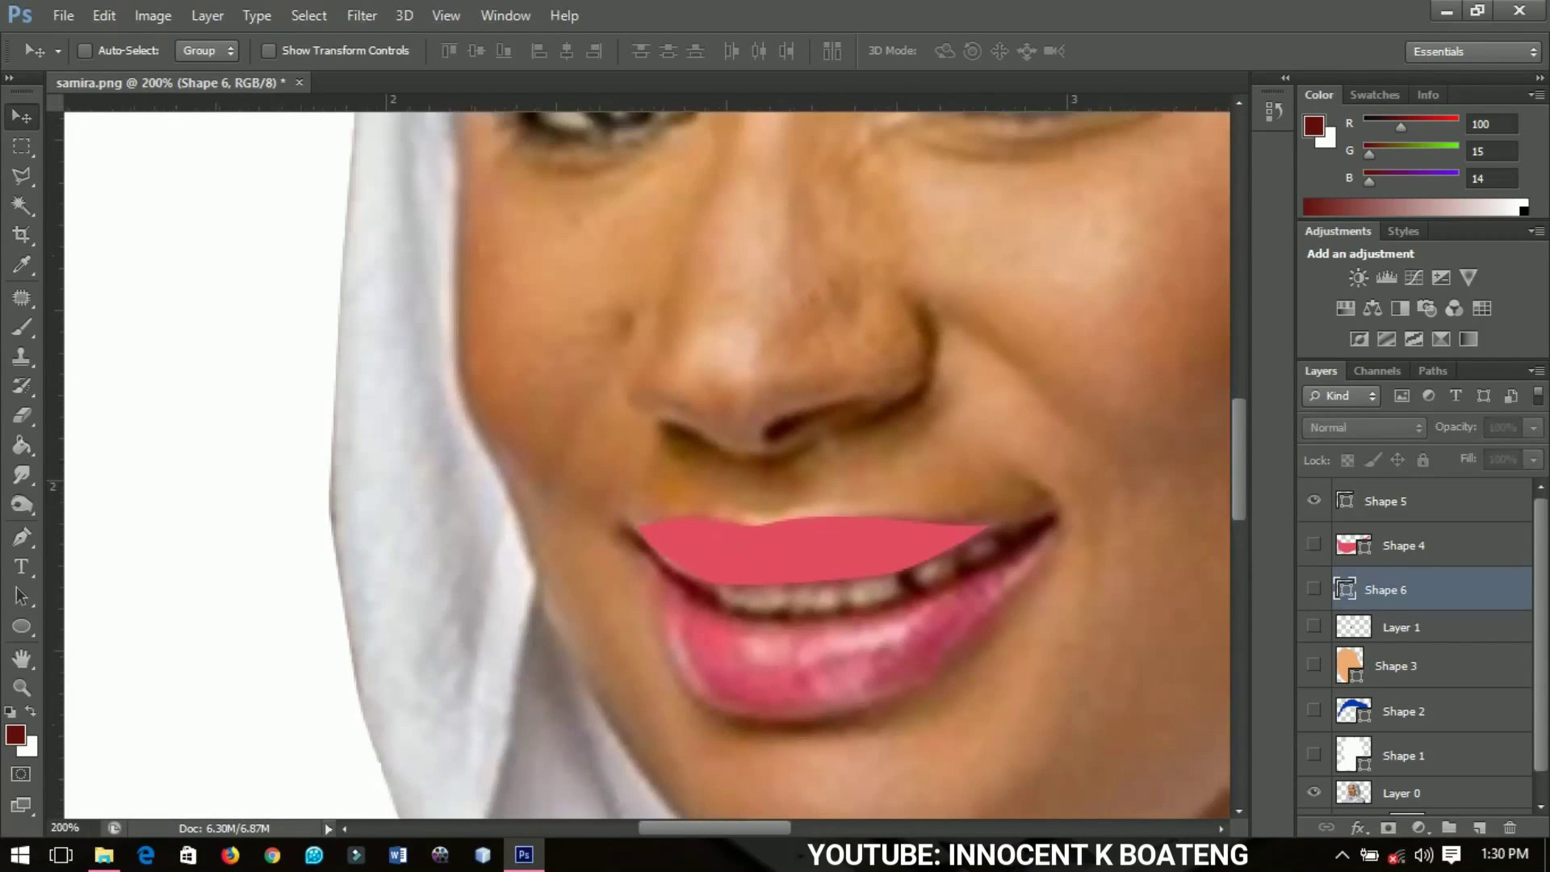
pyautogui.click(1423, 501)
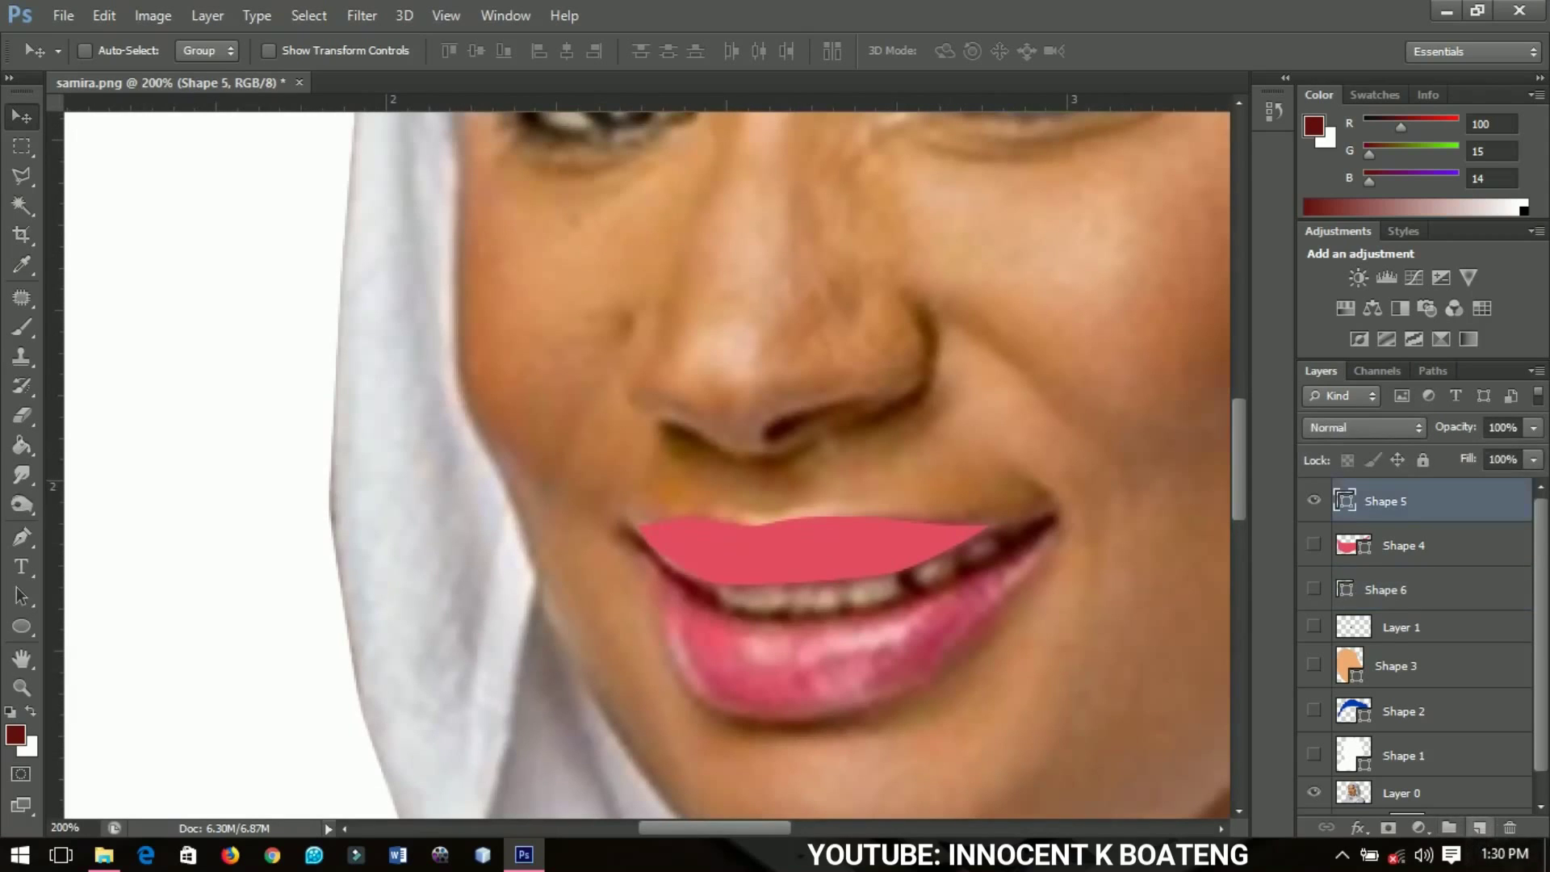
pyautogui.click(1480, 828)
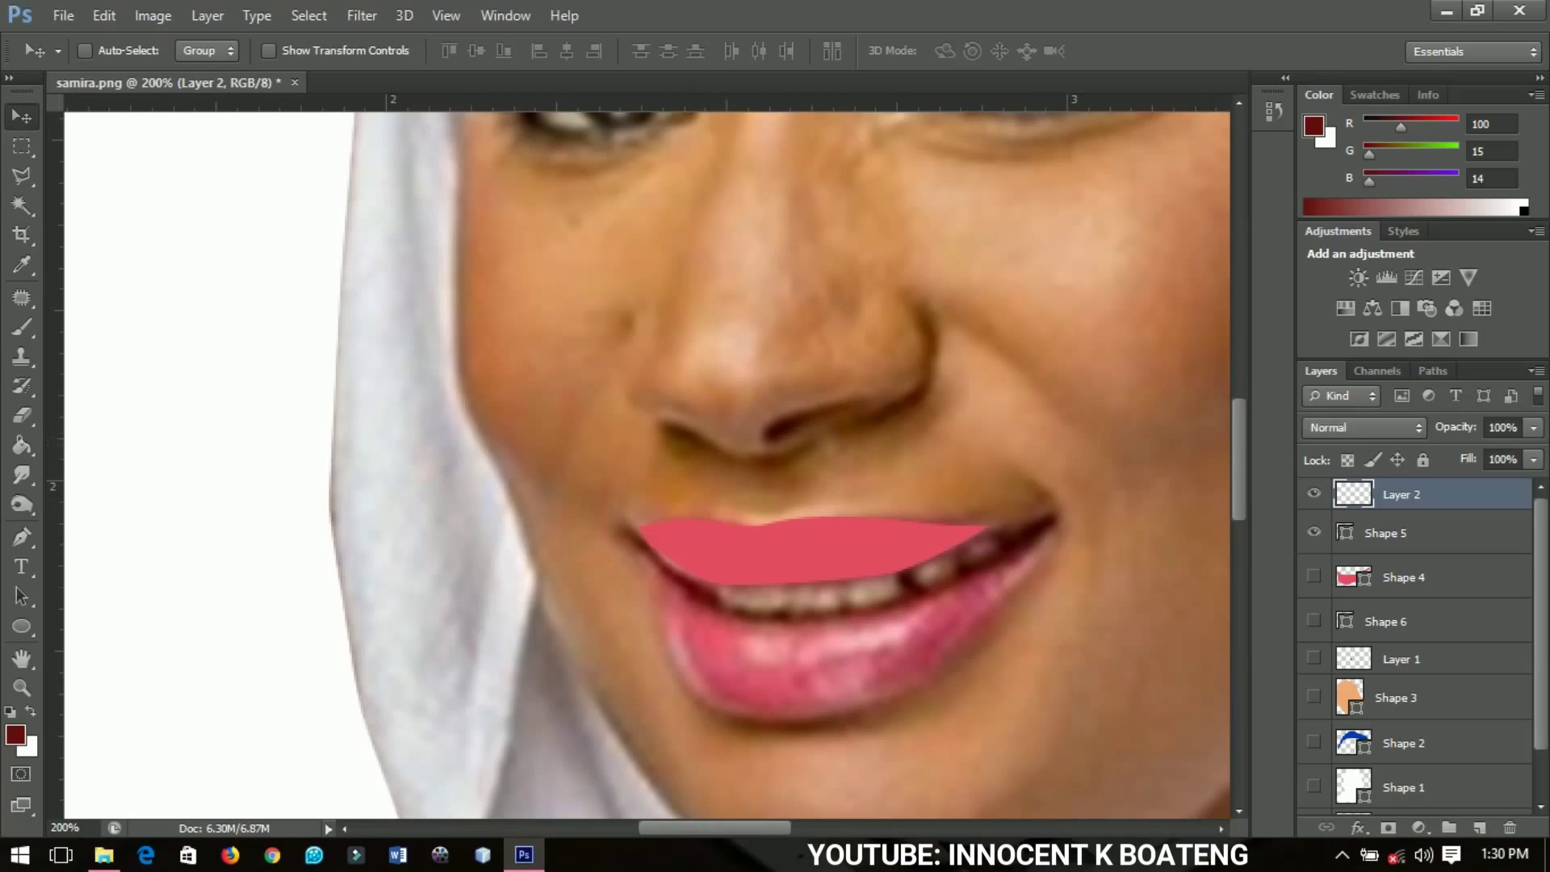
pyautogui.click(1314, 533)
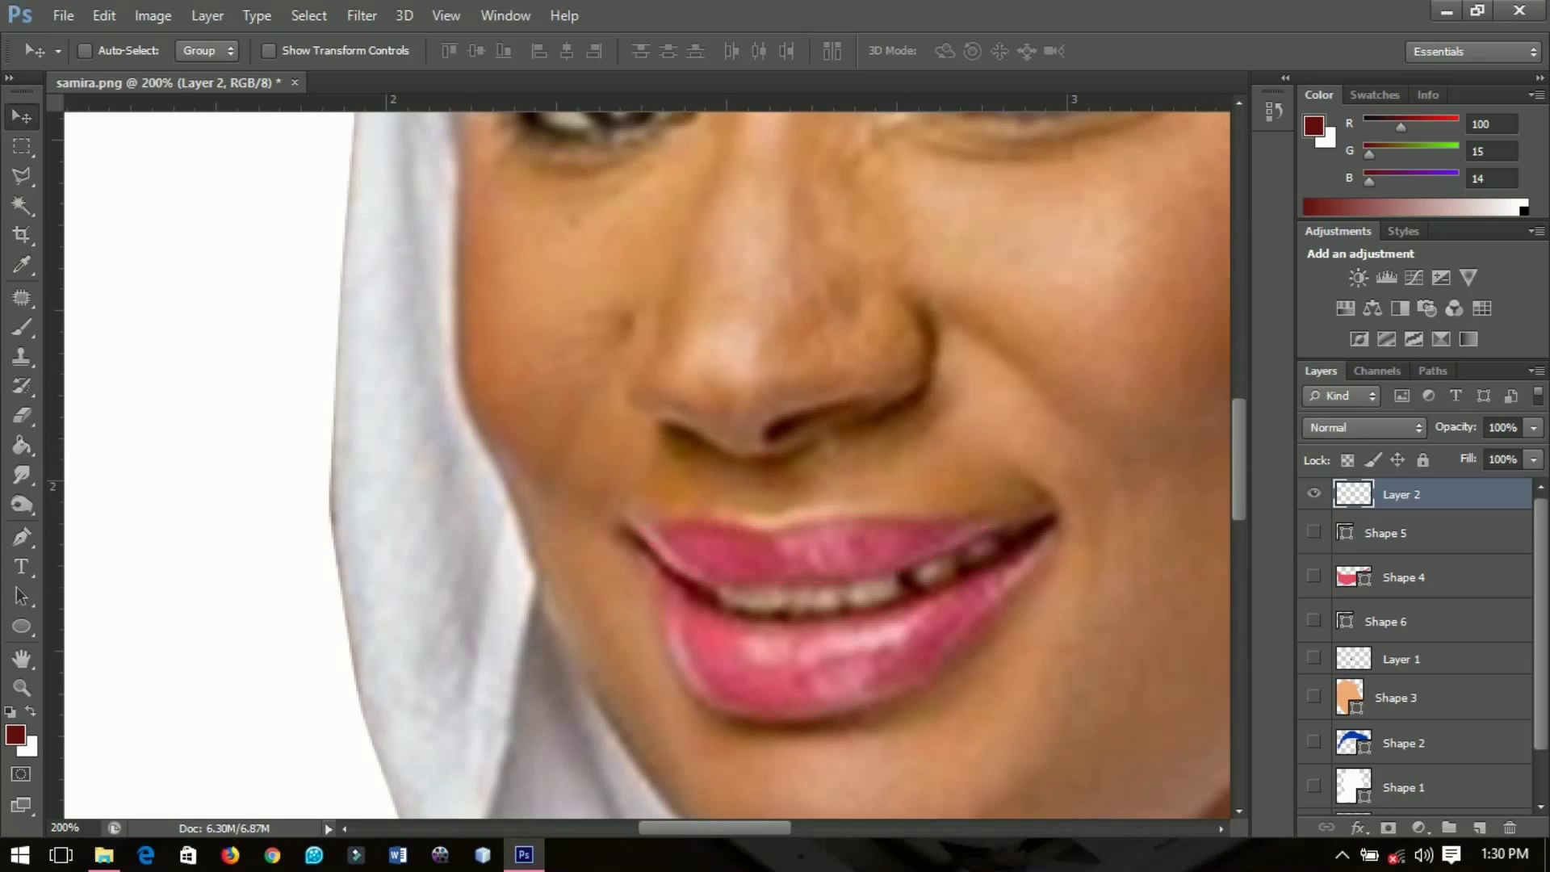
# - Activate the Pen tool and set it to draw in Path mode
pyautogui.press('p')
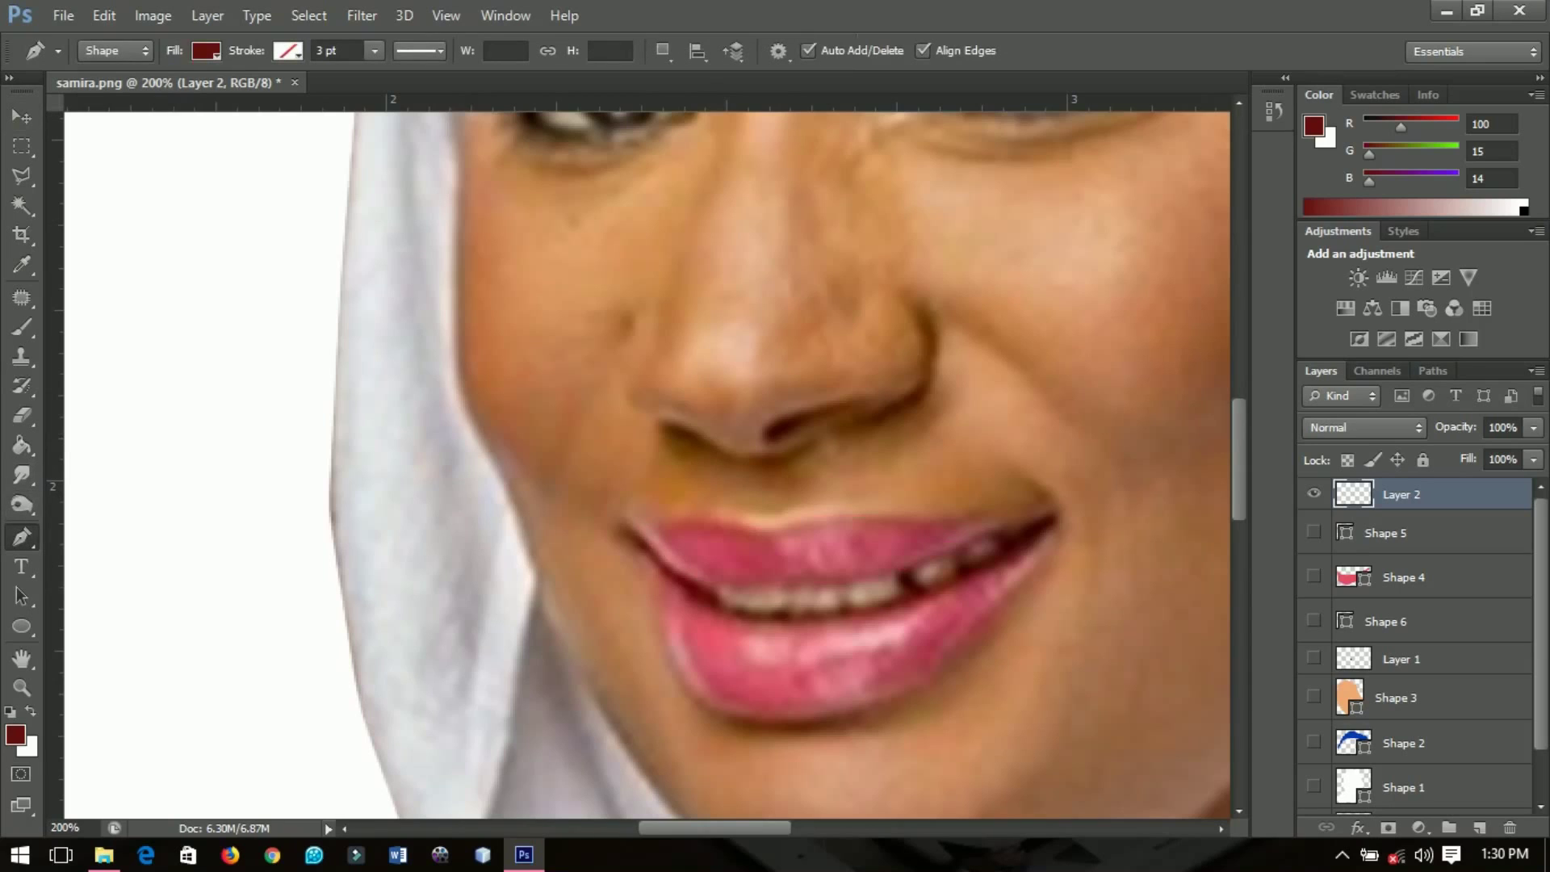
pyautogui.click(113, 50)
pyautogui.click(97, 87)
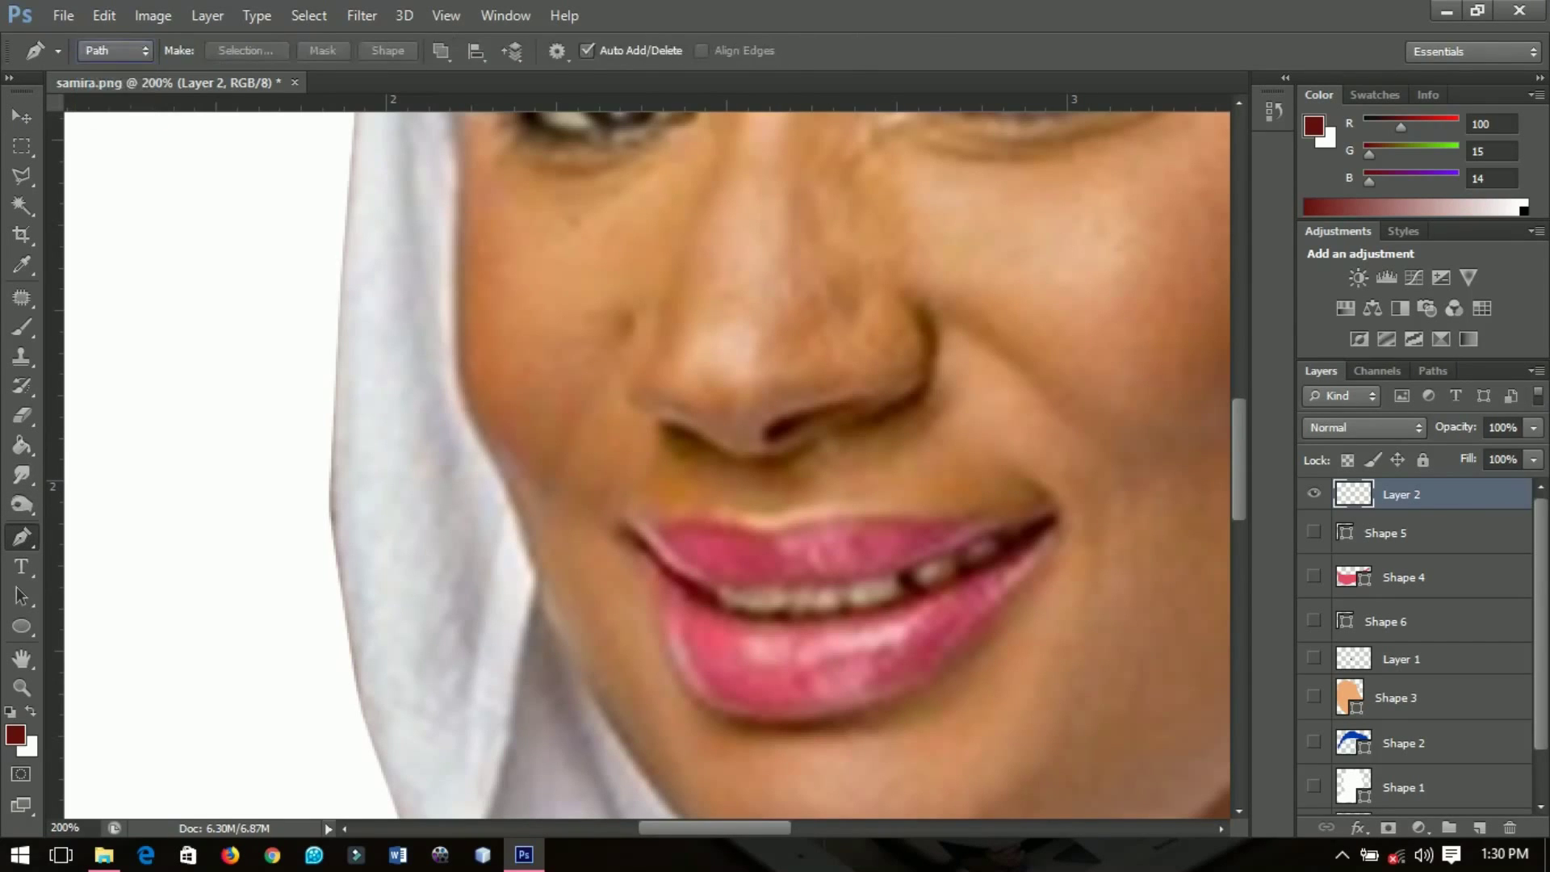
pyautogui.click(113, 50)
pyautogui.click(97, 90)
pyautogui.click(658, 417)
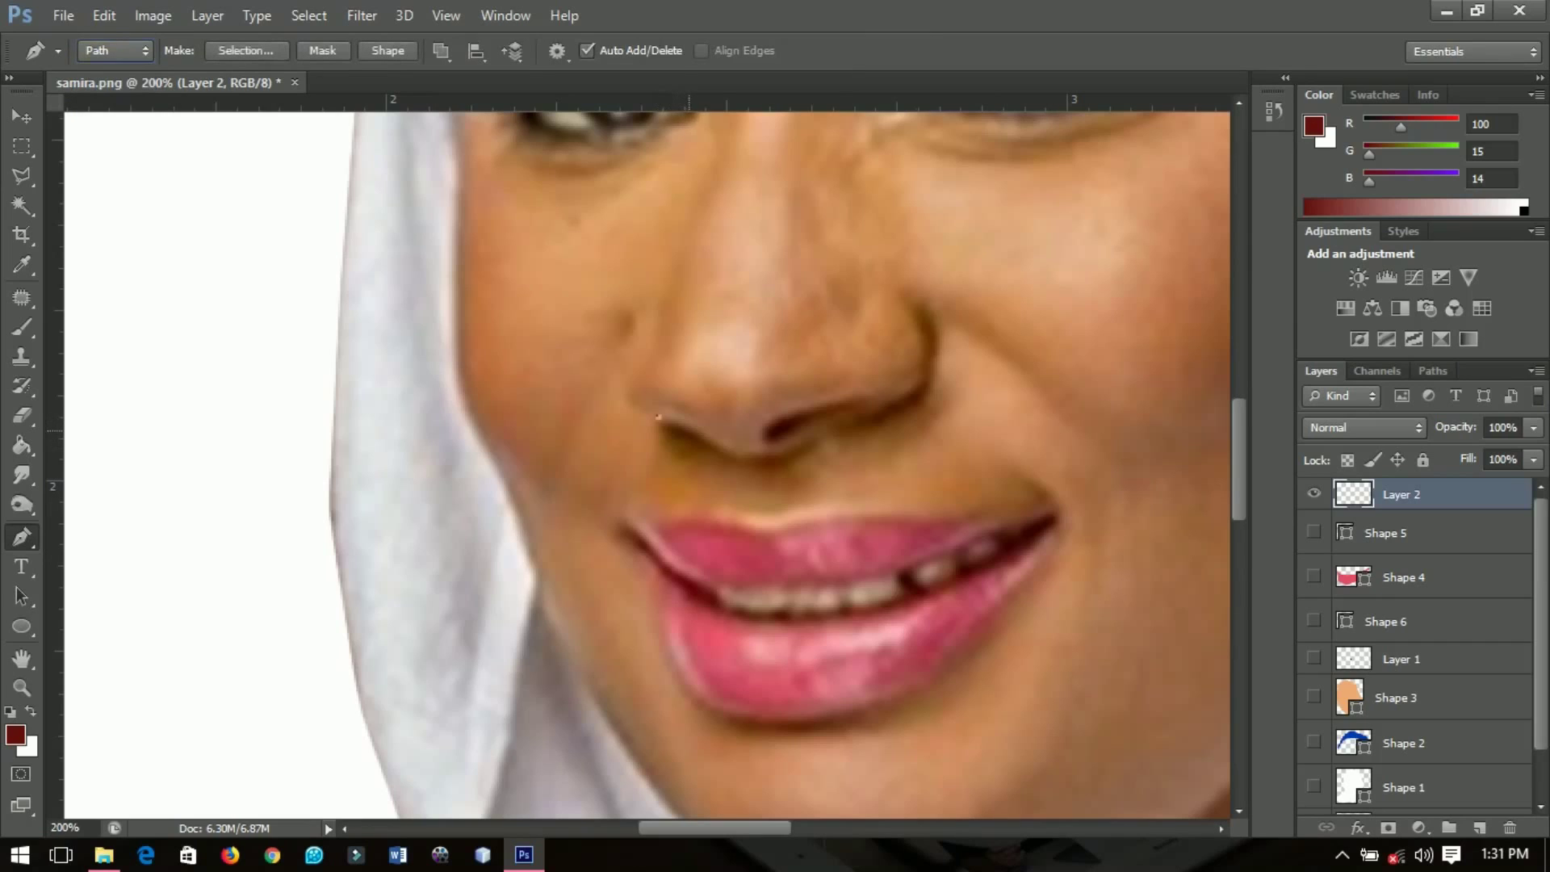
pyautogui.moveTo(696, 436); pyautogui.dragTo(715, 443)
pyautogui.hotkey('ctrl', 'alt', 'z')
pyautogui.hotkey('ctrl', 'alt', 'z')
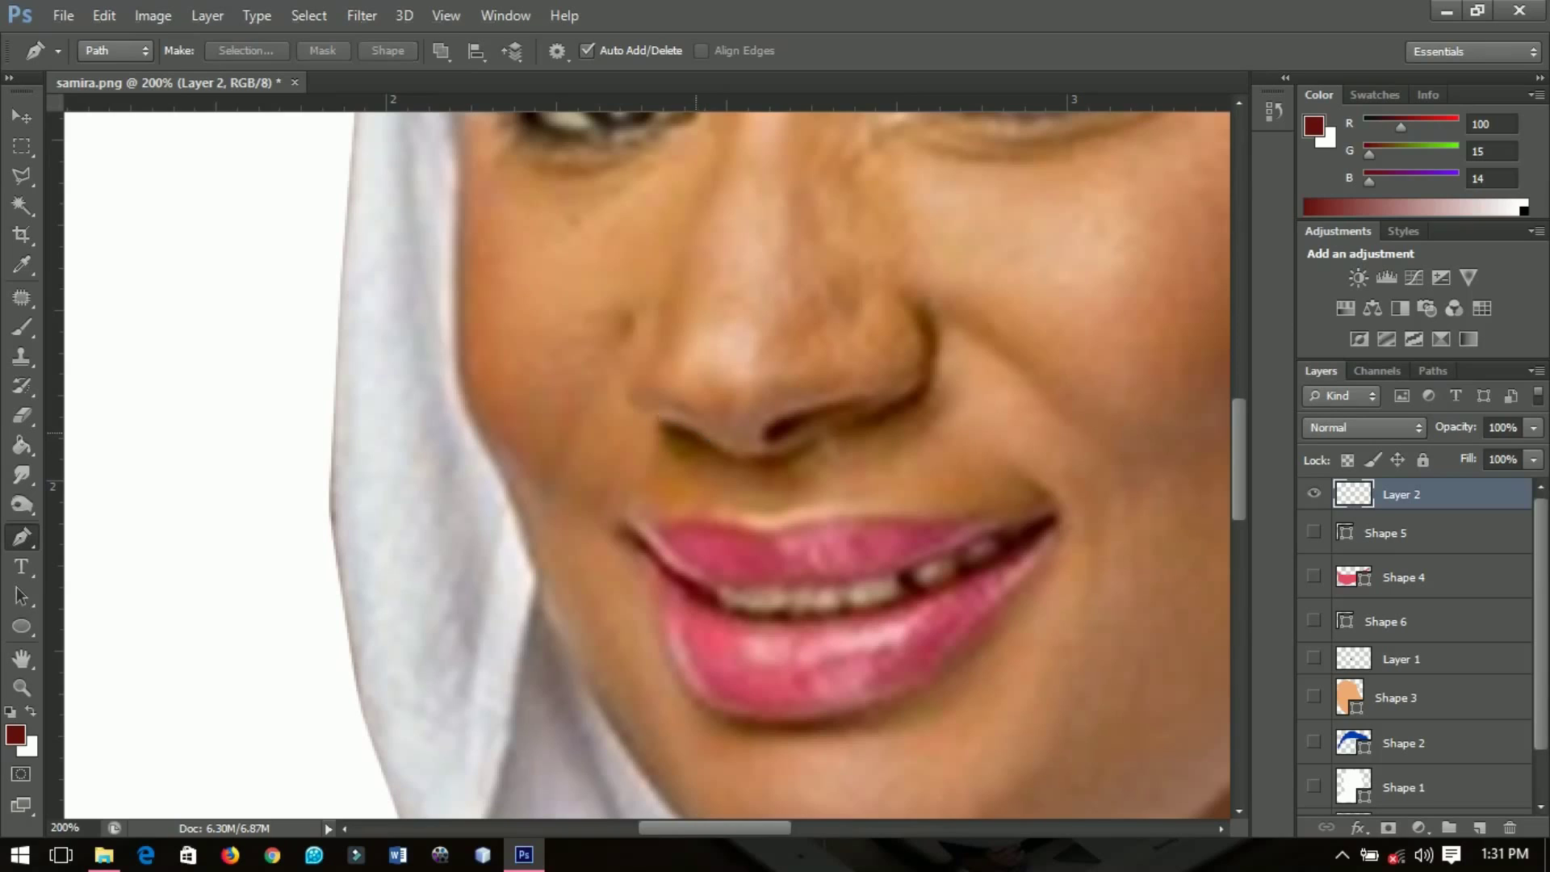
# - Trace closed Pen paths around the dark openings of both nostrils
pyautogui.click(665, 414)
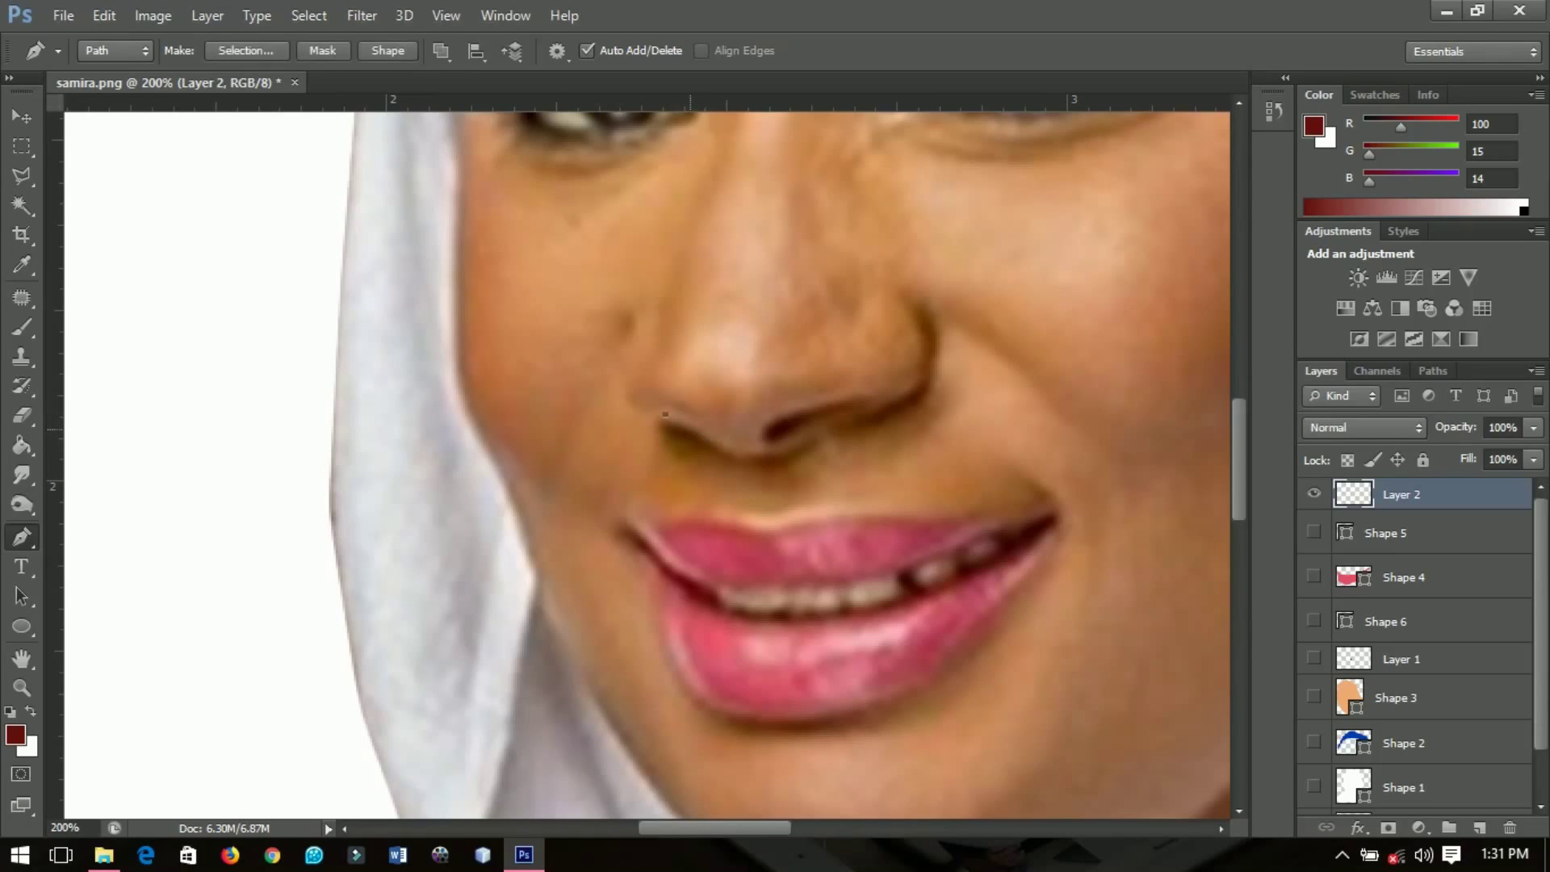
pyautogui.moveTo(694, 430); pyautogui.dragTo(708, 436)
pyautogui.click(700, 447)
pyautogui.click(668, 435)
pyautogui.click(666, 417)
pyautogui.moveTo(804, 408); pyautogui.dragTo(829, 403)
pyautogui.click(856, 403)
pyautogui.moveTo(802, 428); pyautogui.dragTo(783, 437)
pyautogui.click(763, 440)
# - Fill both nostril paths with dark brown 330100 sampled from the photo's nostril, and delete the paths
pyautogui.rightClick(892, 319)
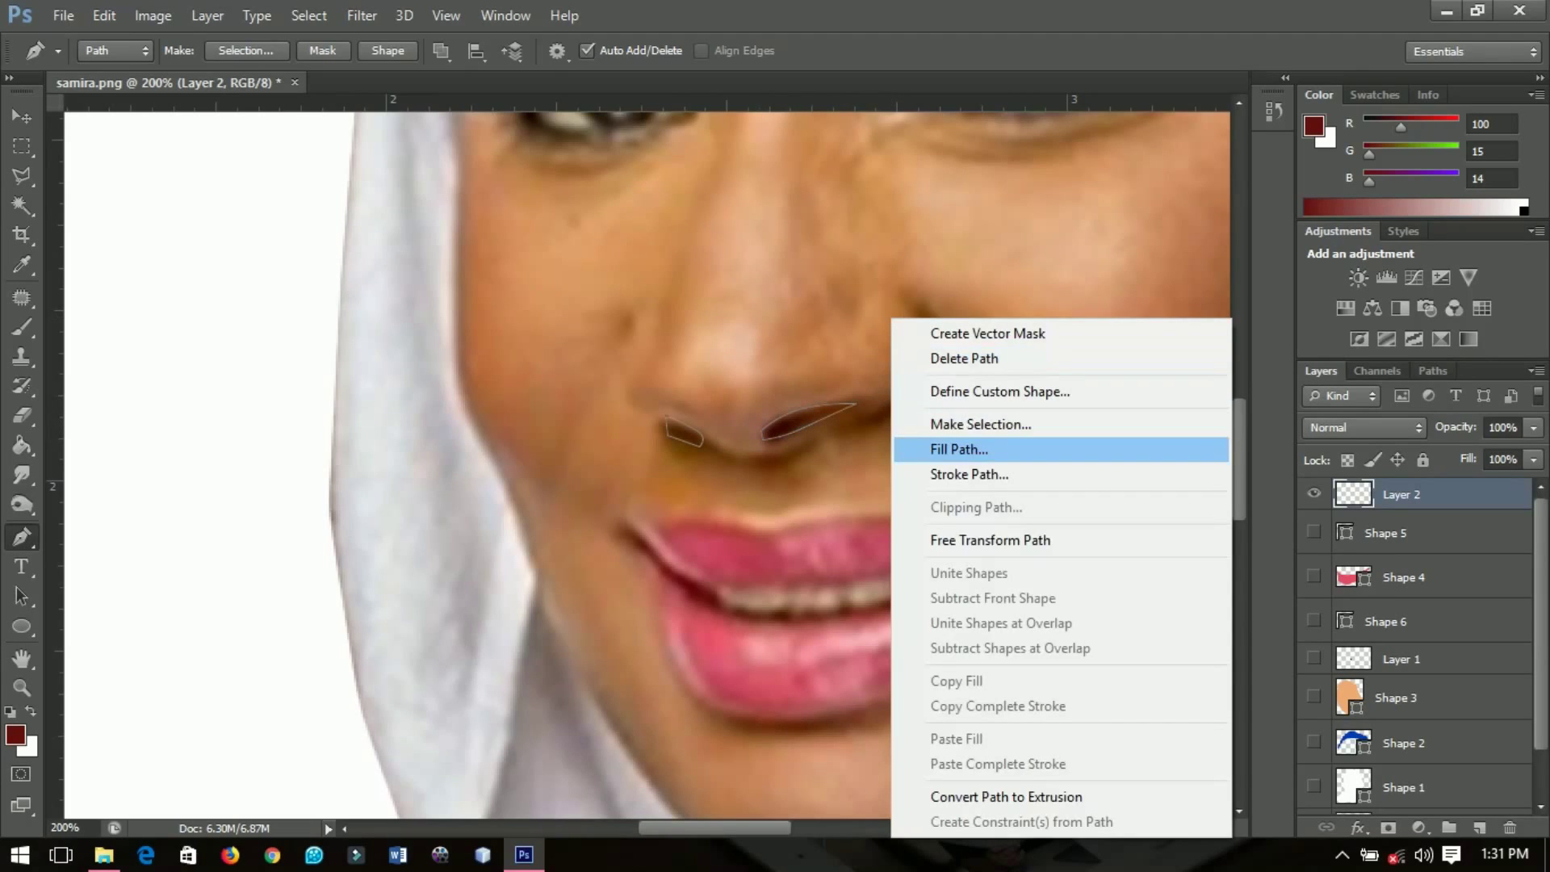
pyautogui.click(961, 449)
pyautogui.click(250, 496)
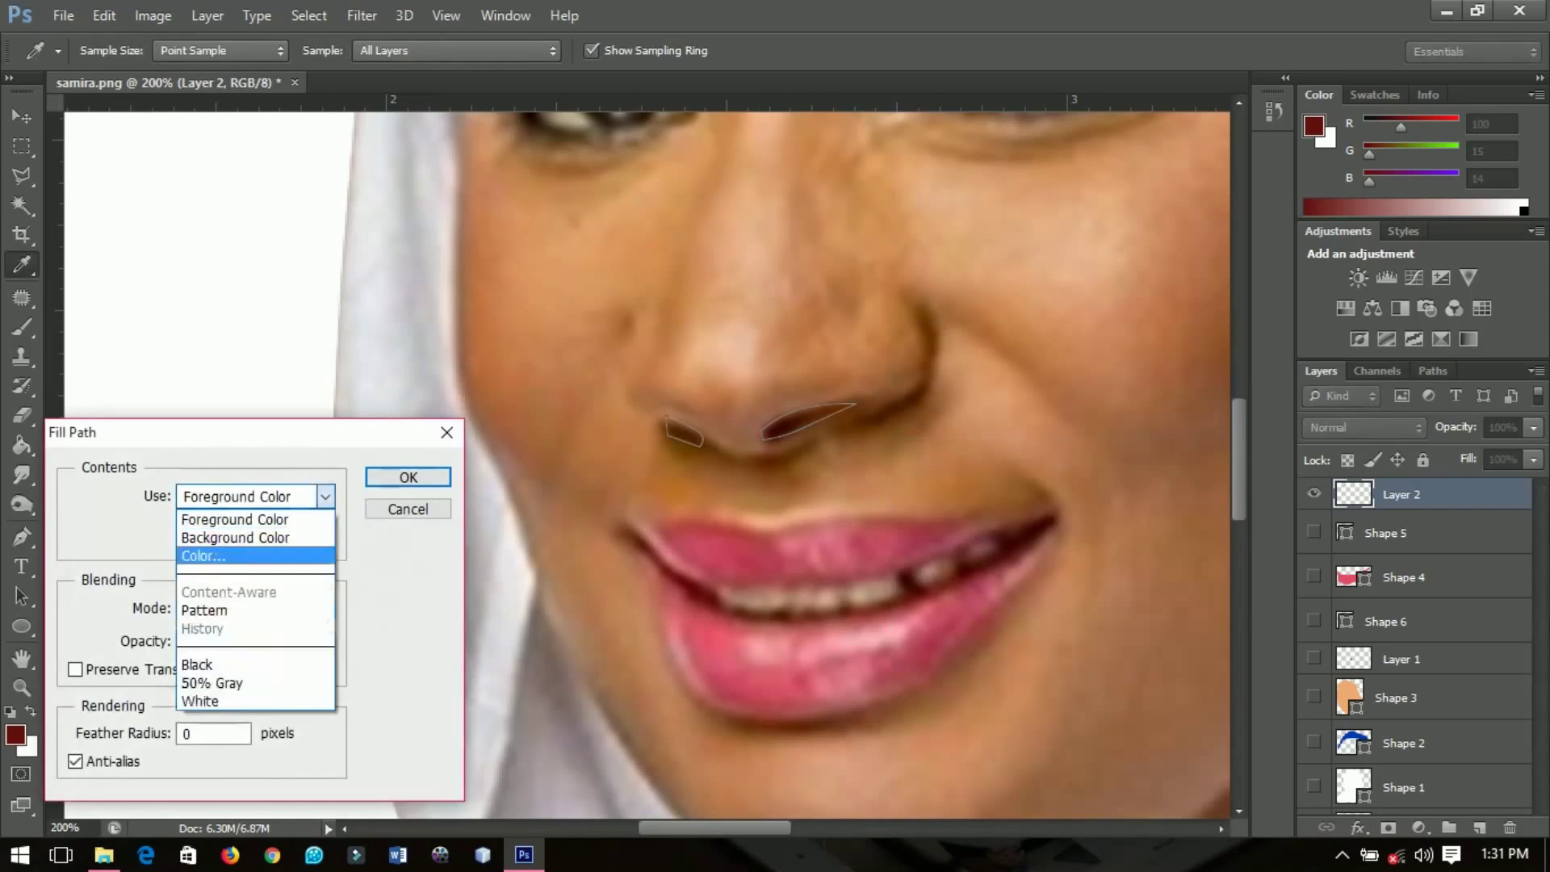
pyautogui.click(254, 556)
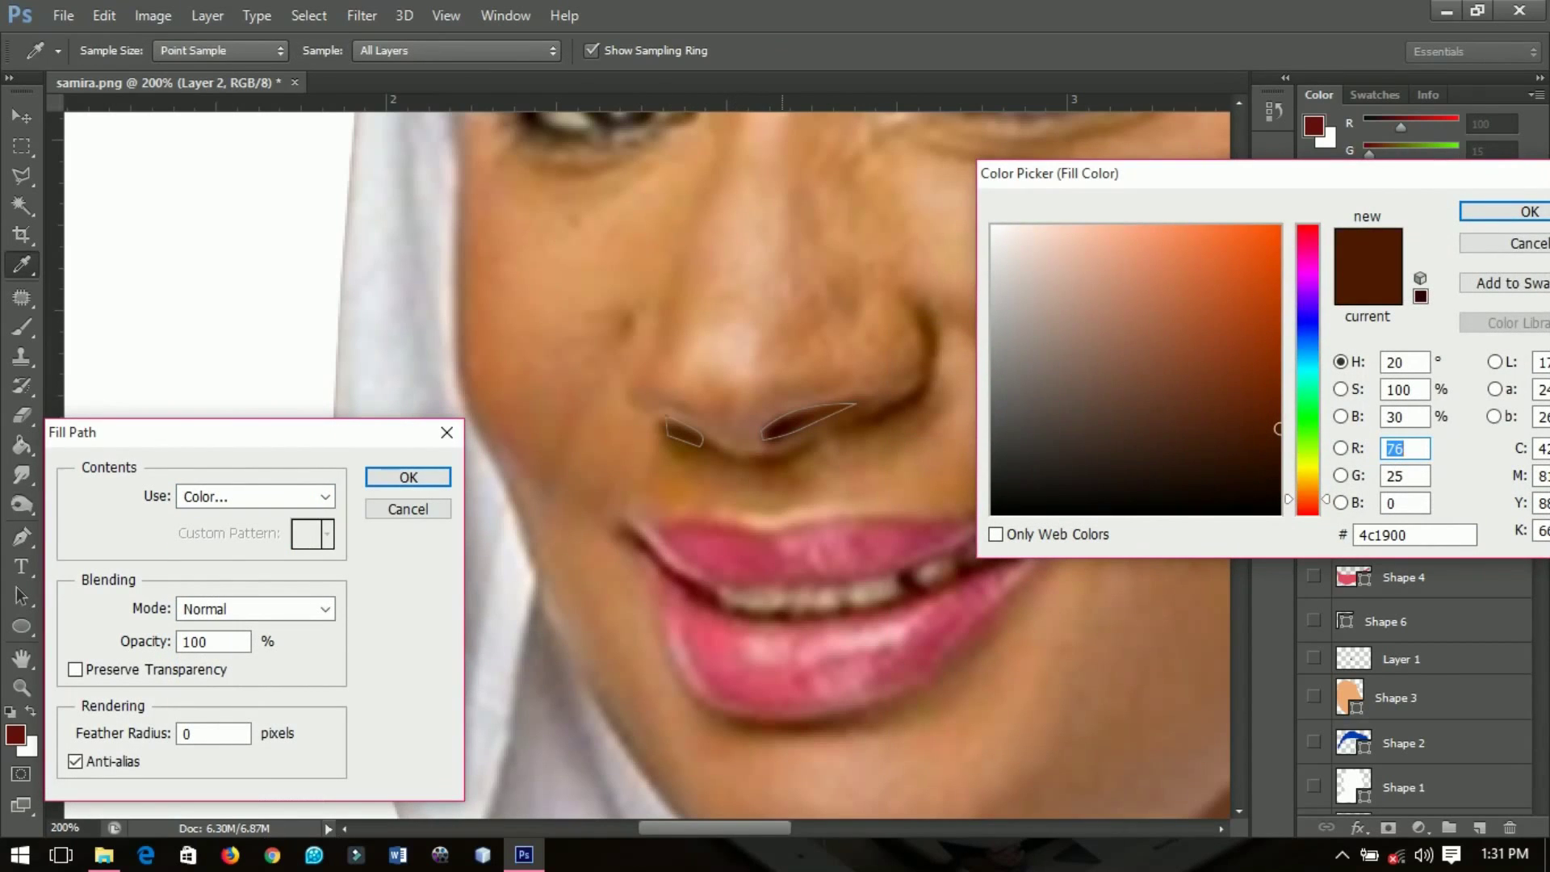
pyautogui.click(782, 426)
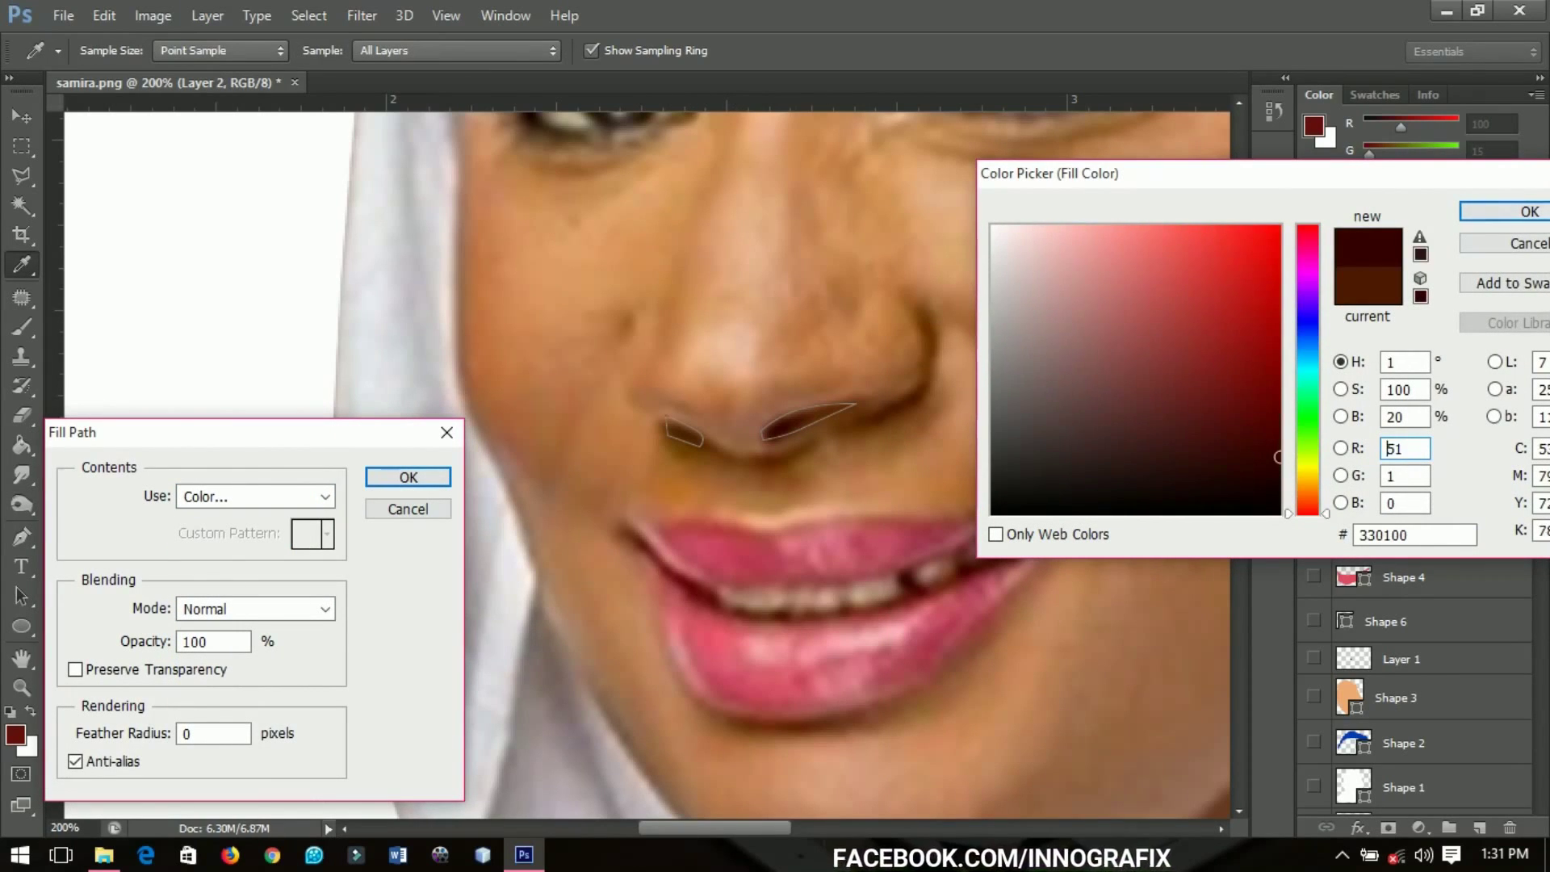
pyautogui.press('Return')
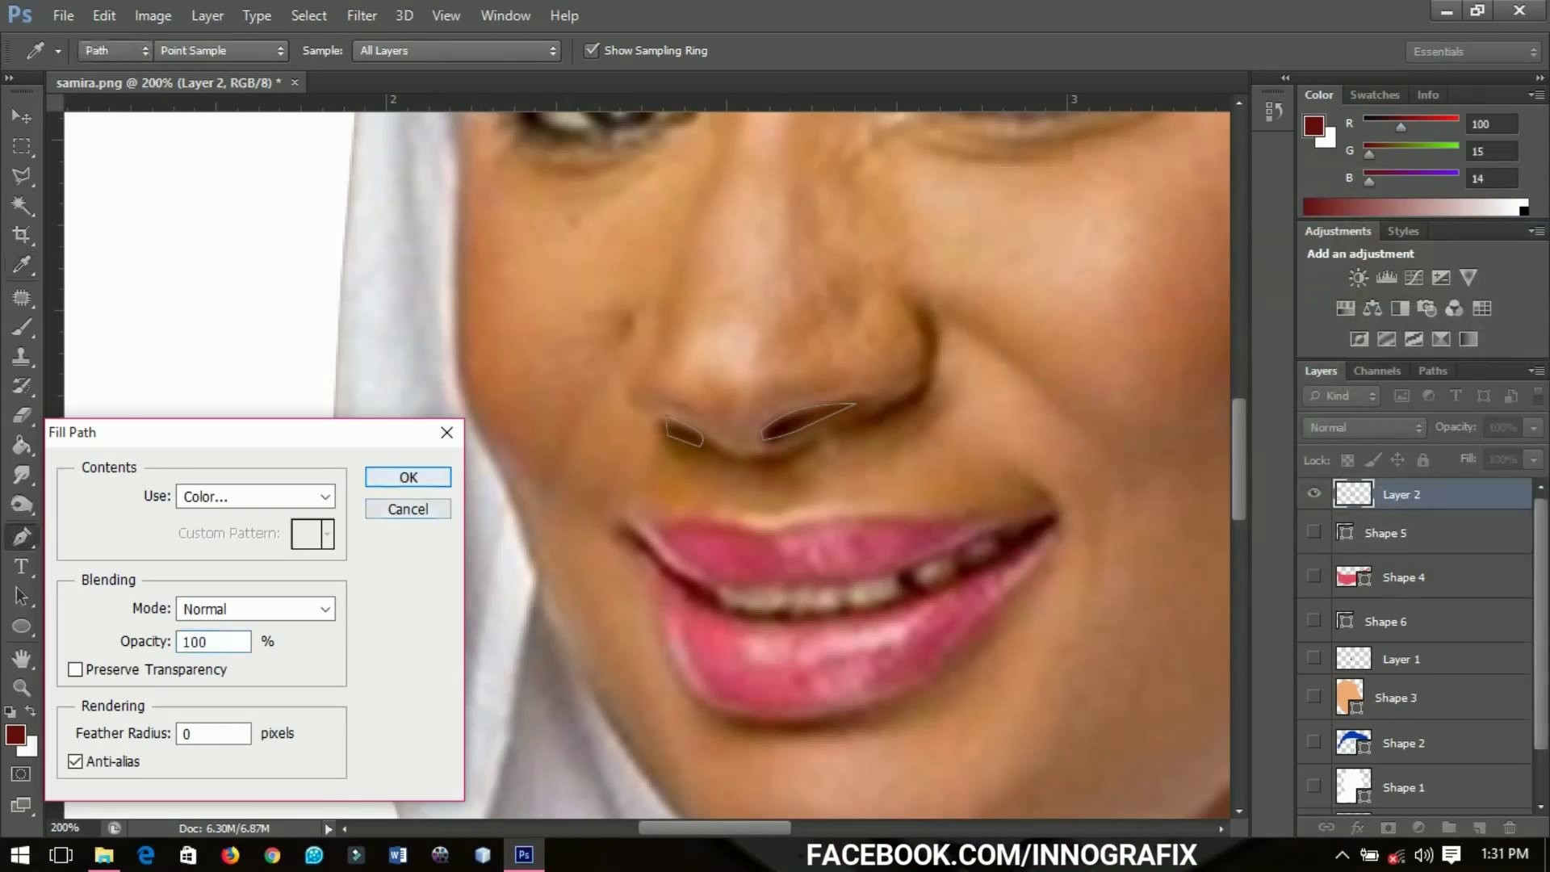
pyautogui.press('Return')
pyautogui.rightClick(661, 319)
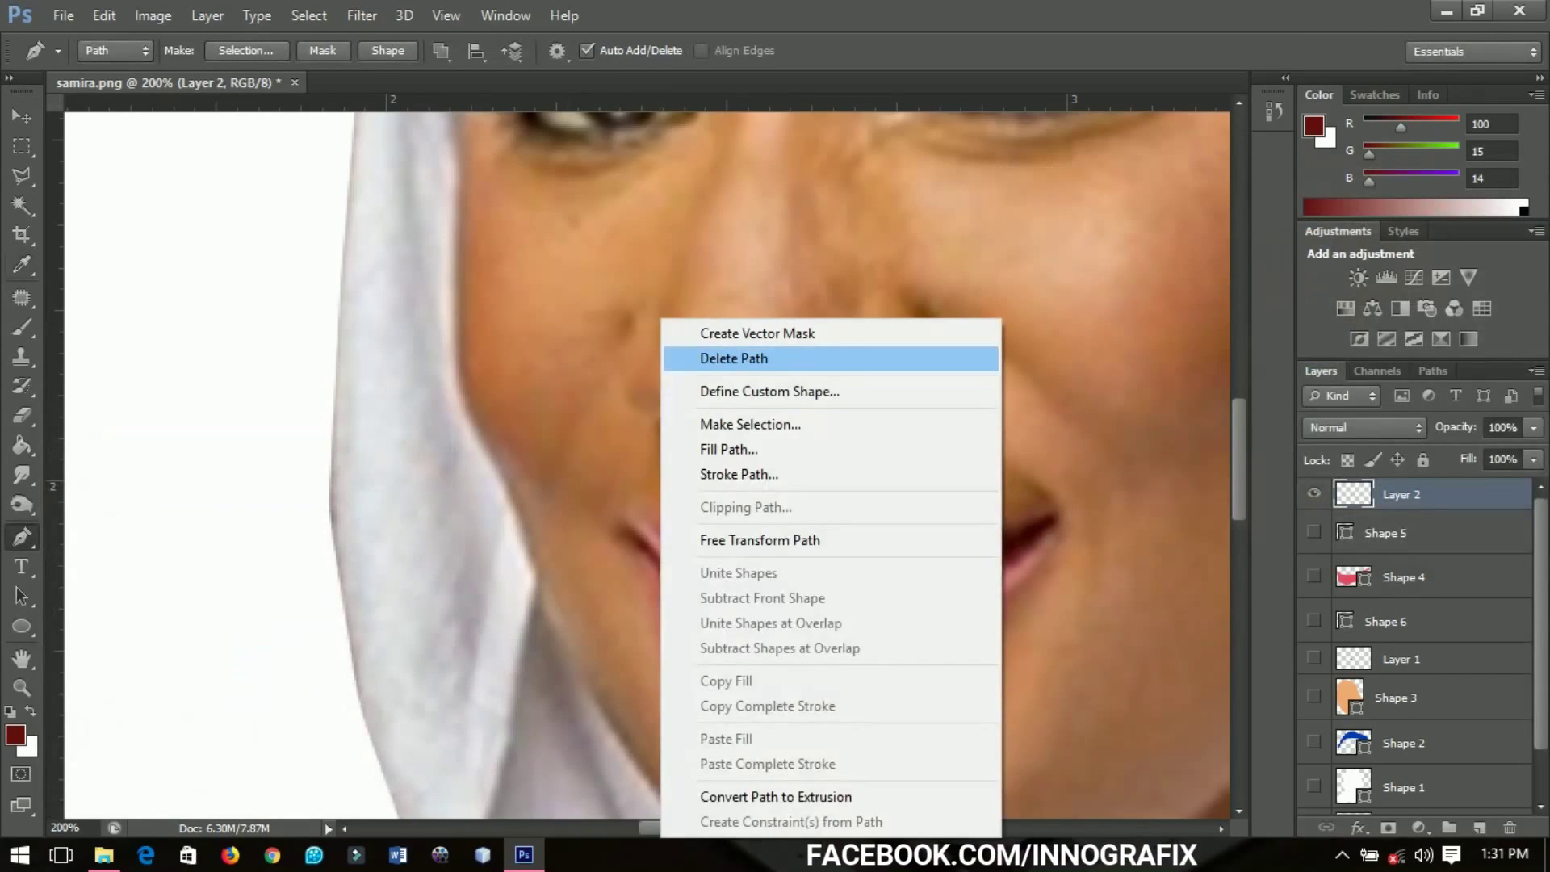
pyautogui.click(734, 359)
# - Trace a thin closed path along the shadow around the right wing of the nose, from its top crease to beneath the nostril
pyautogui.moveTo(734, 359); pyautogui.dragTo(631, 468)
pyautogui.moveTo(901, 584); pyautogui.dragTo(838, 584)
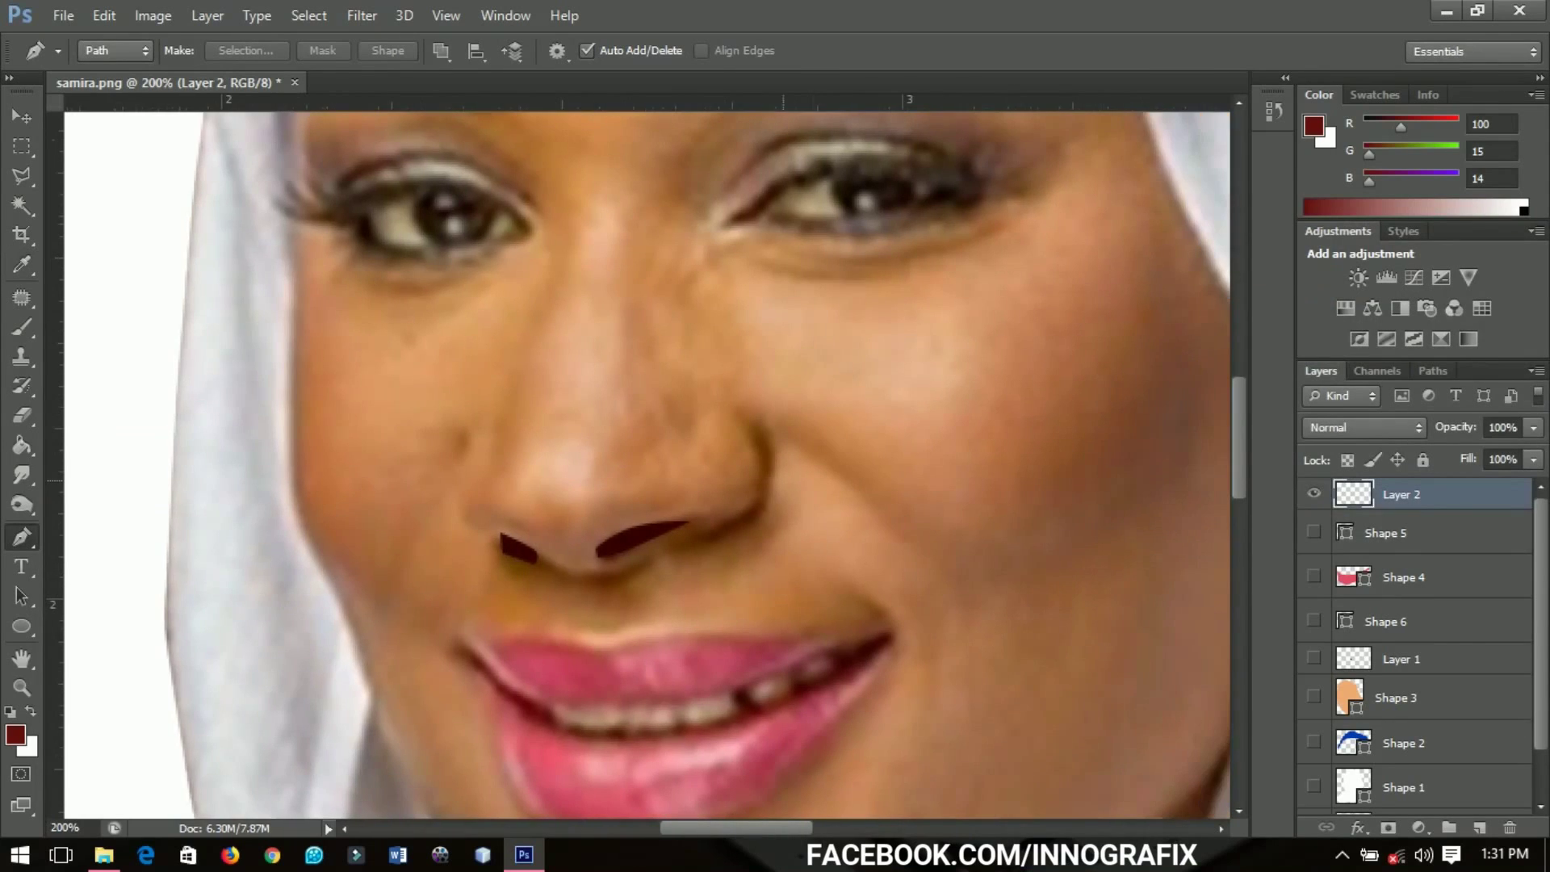
pyautogui.scroll(1, 759, 471)
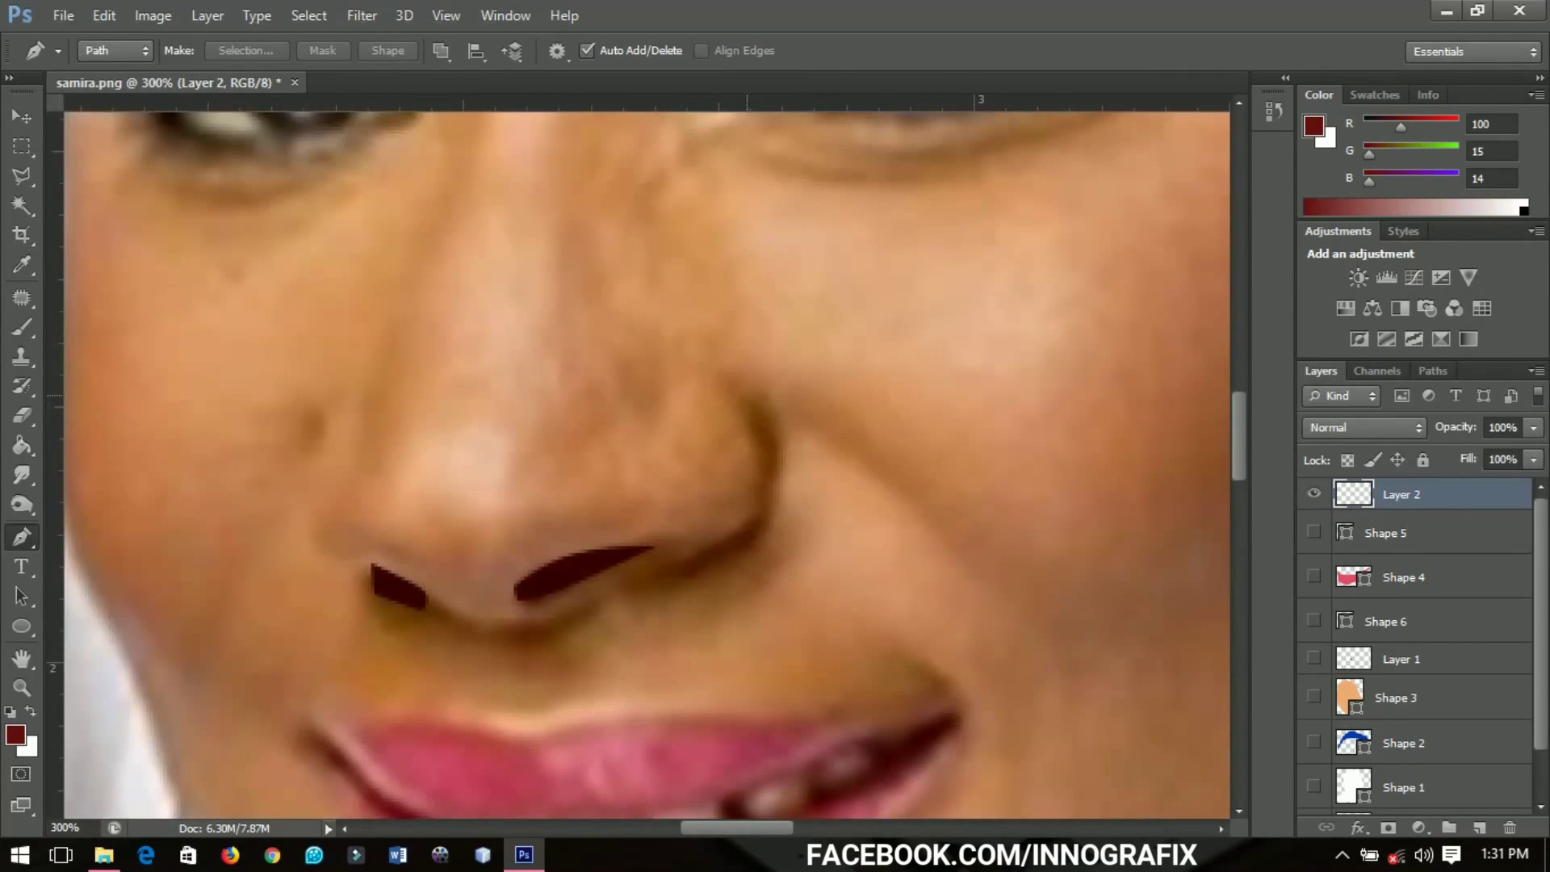
pyautogui.click(739, 400)
pyautogui.moveTo(759, 458); pyautogui.dragTo(744, 532)
pyautogui.click(681, 567)
pyautogui.click(660, 566)
pyautogui.click(767, 537)
pyautogui.moveTo(681, 577); pyautogui.dragTo(760, 535)
pyautogui.hotkey('ctrl', 'z')
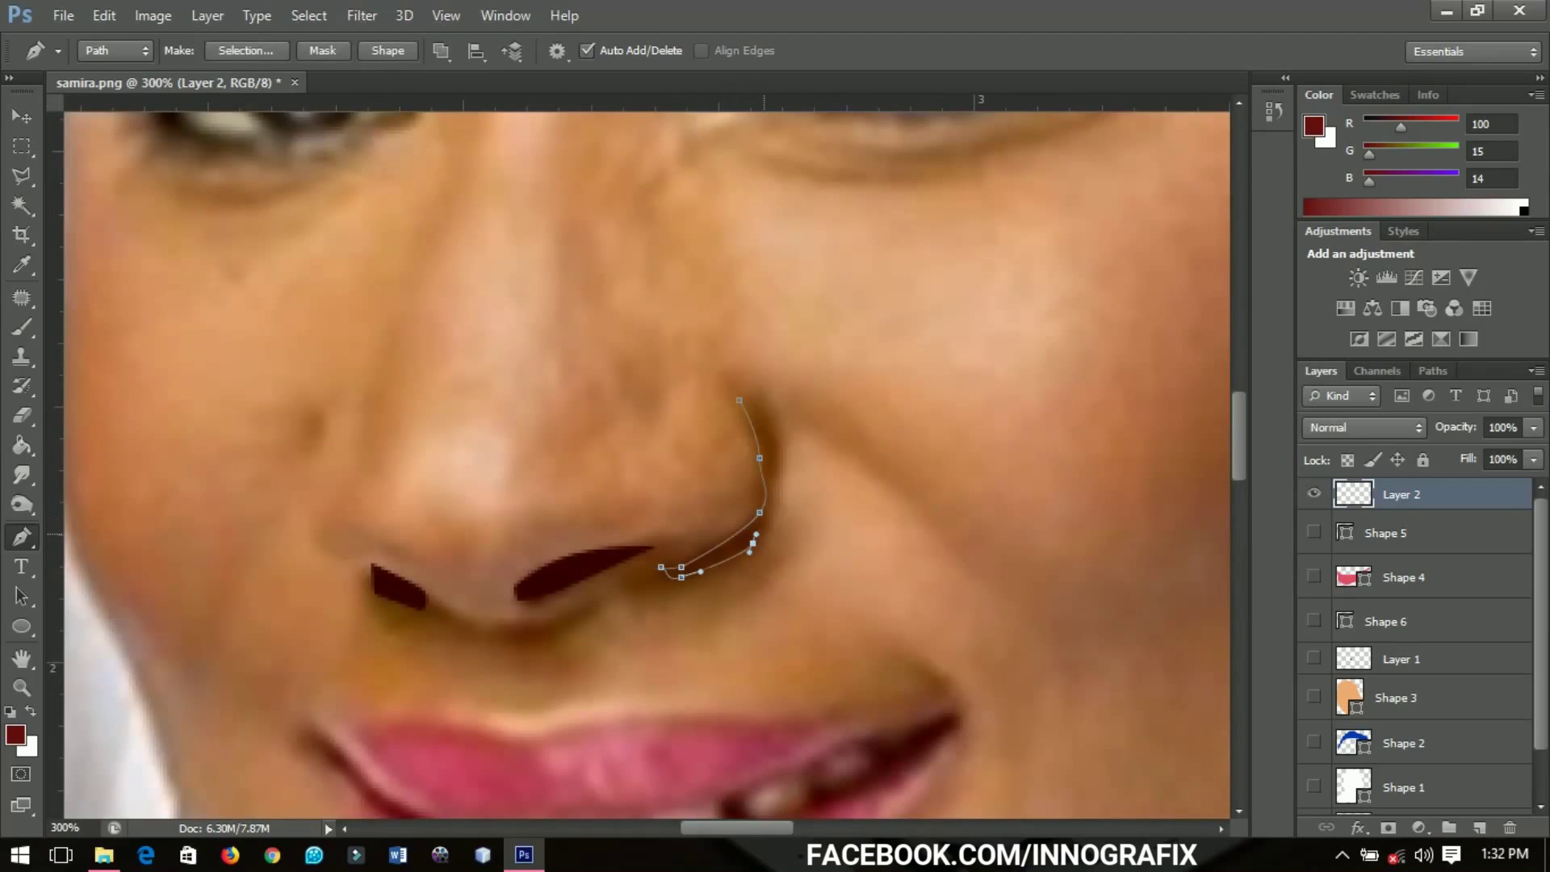
pyautogui.moveTo(777, 482); pyautogui.dragTo(779, 466)
pyautogui.moveTo(767, 408); pyautogui.dragTo(754, 400)
pyautogui.click(739, 401)
# - Fill the nose-wing path with brown sampled from the photo's shadow there, and remove the path
pyautogui.rightClick(814, 343)
pyautogui.click(858, 450)
pyautogui.click(769, 451)
pyautogui.press('Return')
pyautogui.press('Return')
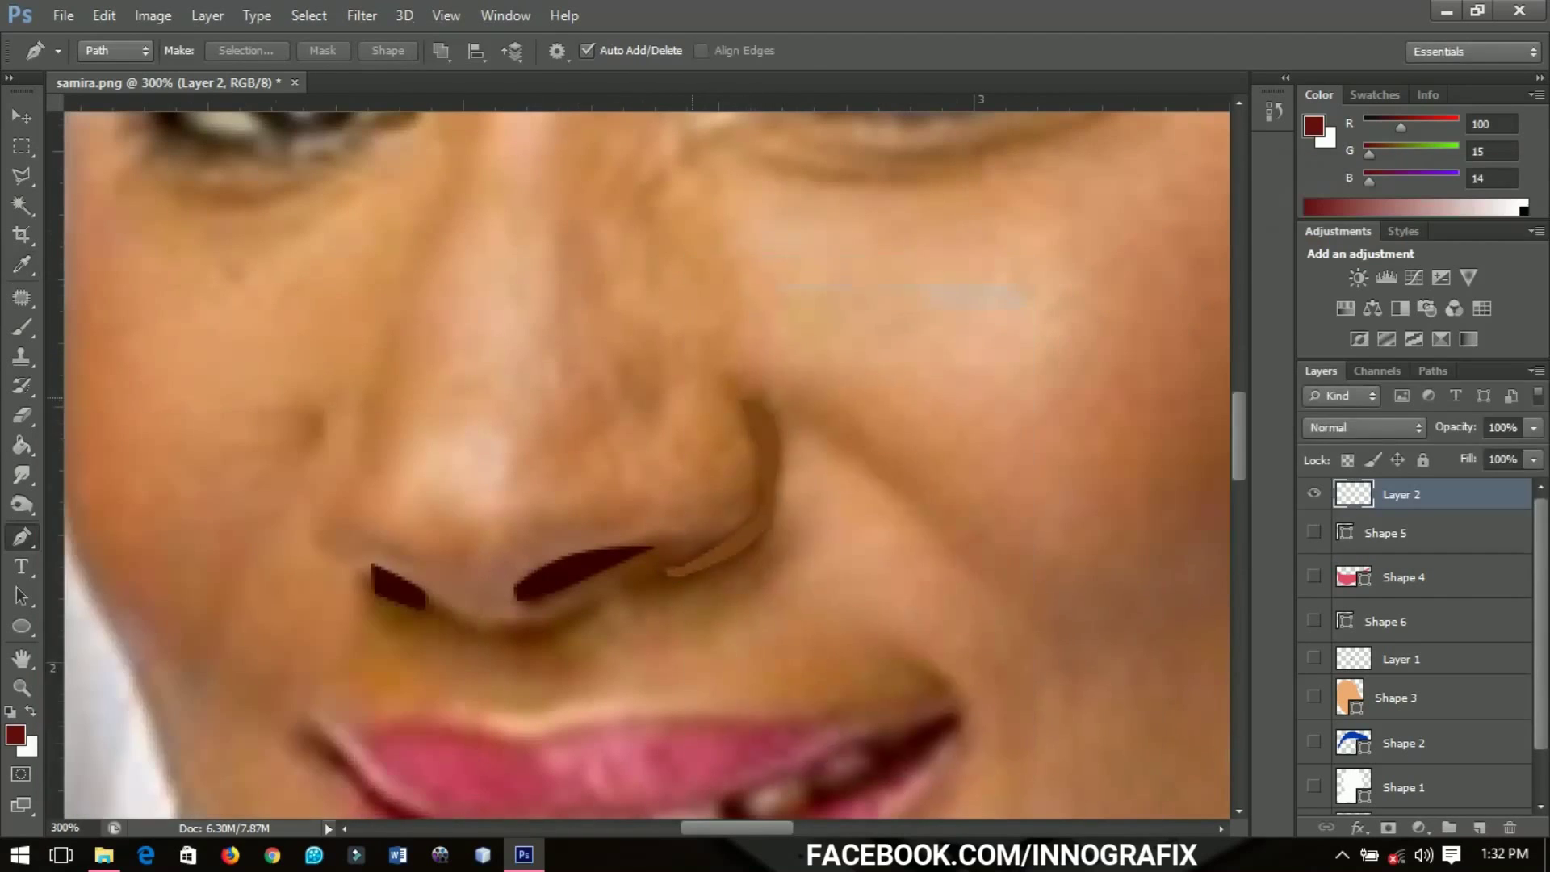
# - Add a new layer above the nose layer and name it "eye cover"
pyautogui.hotkey('ctrl', '0')
pyautogui.hotkey('ctrl', '+')
pyautogui.hotkey('ctrl', '+')
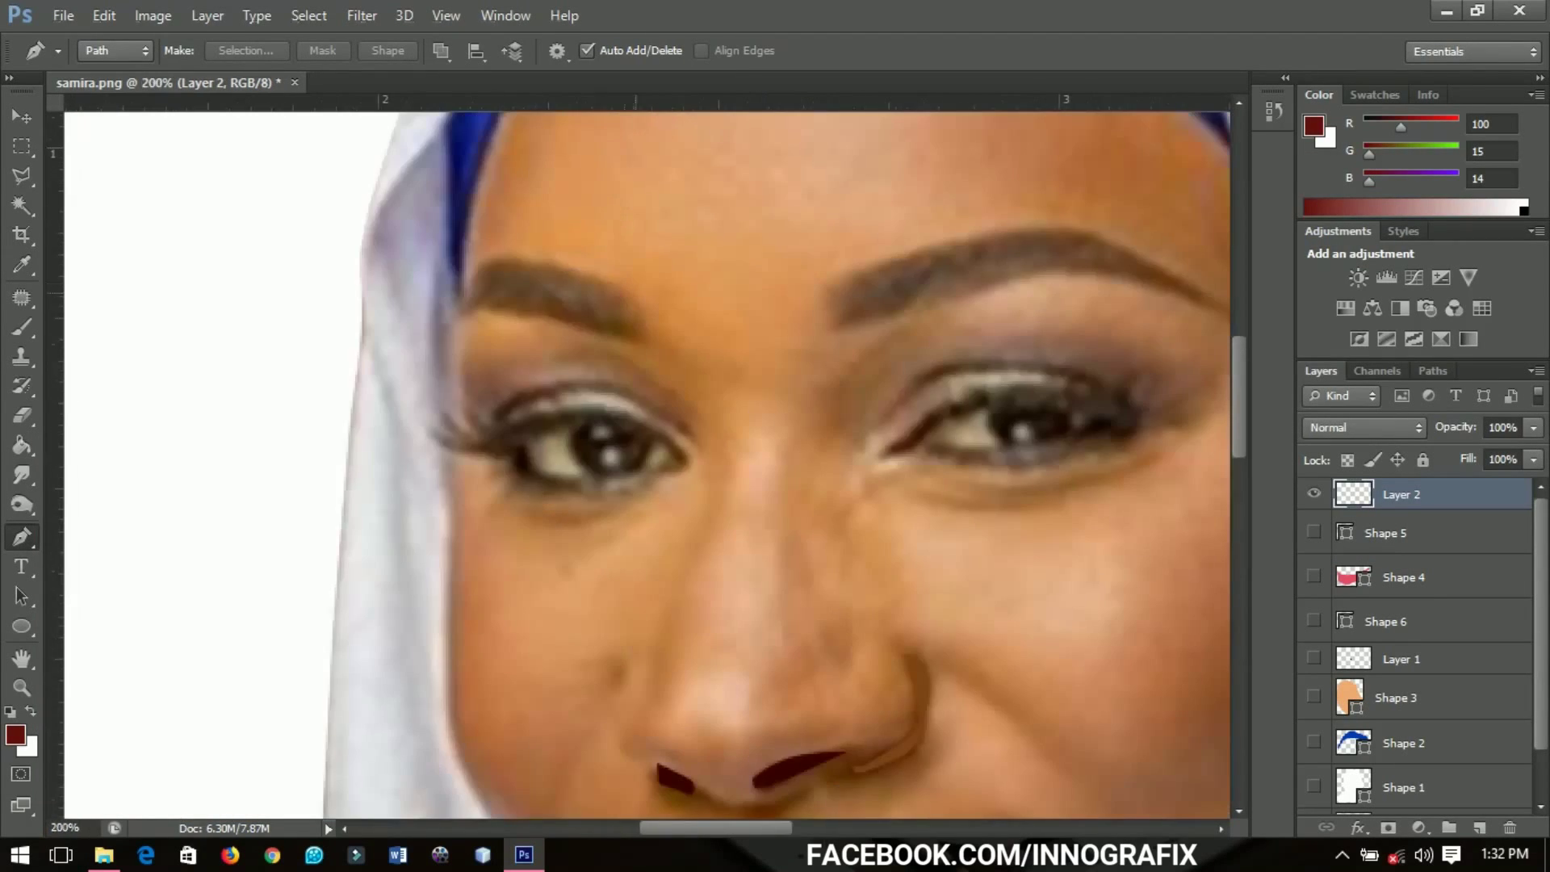
pyautogui.scroll(-1, 646, 464)
pyautogui.moveTo(744, 305); pyautogui.dragTo(653, 315)
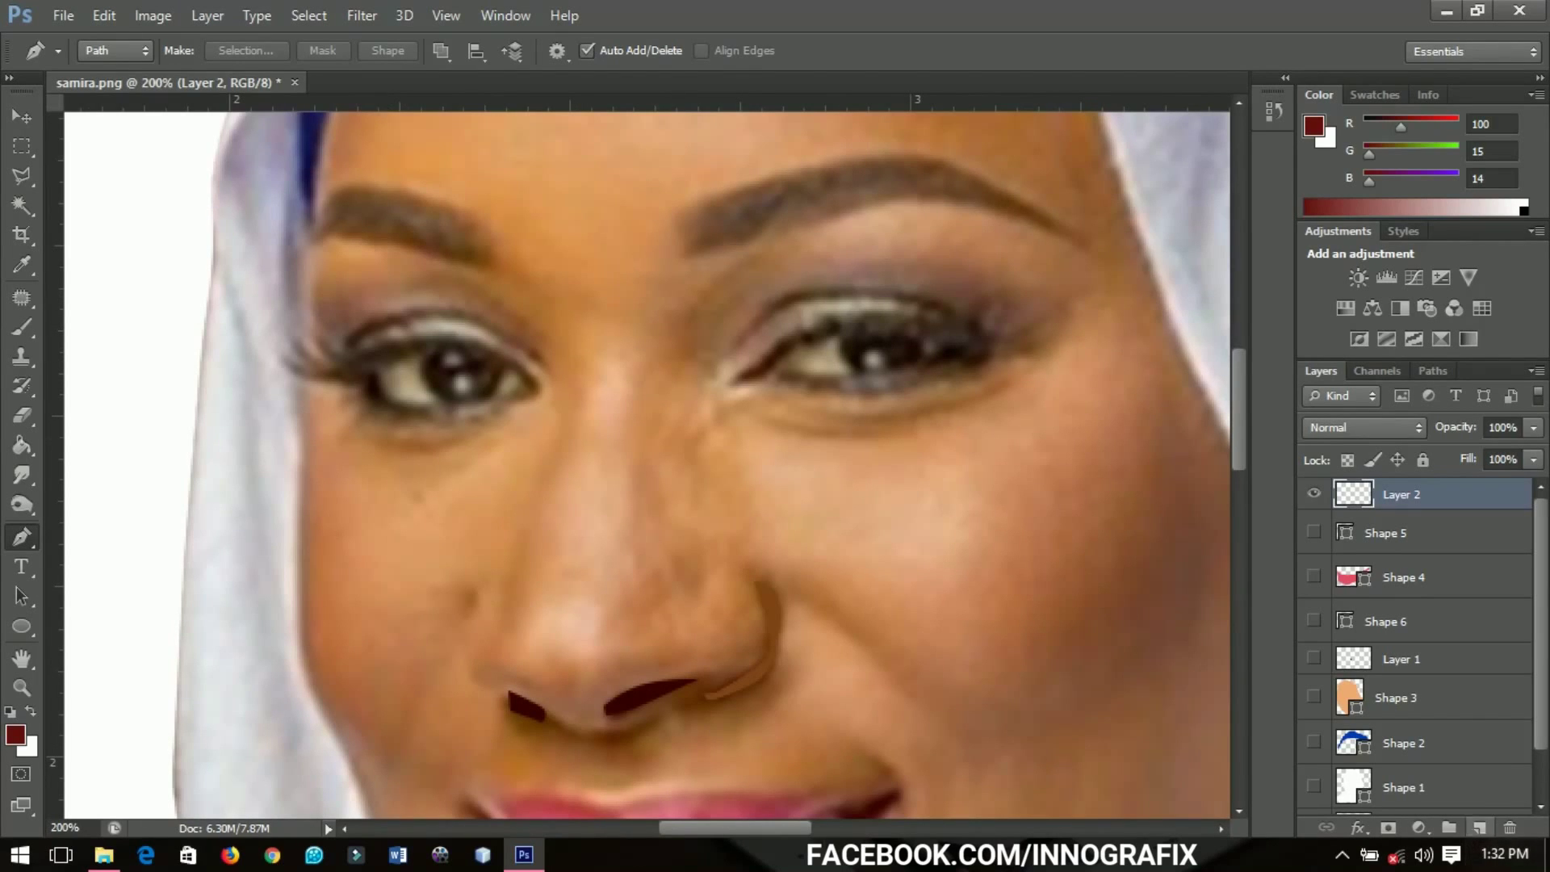
pyautogui.click(1480, 828)
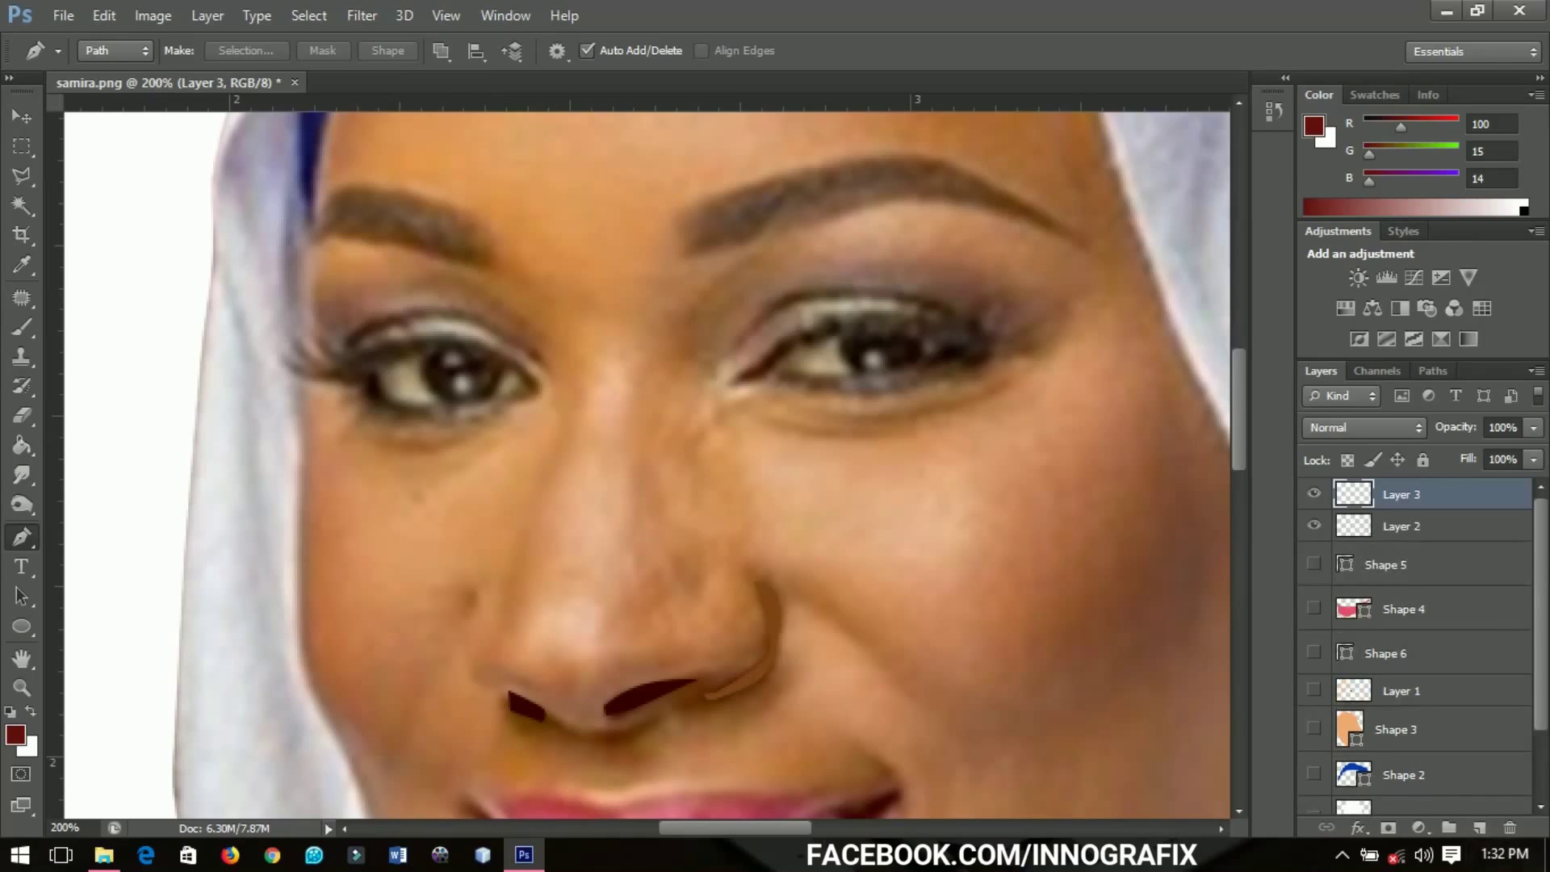
pyautogui.doubleClick(1402, 494)
pyautogui.write('eye')
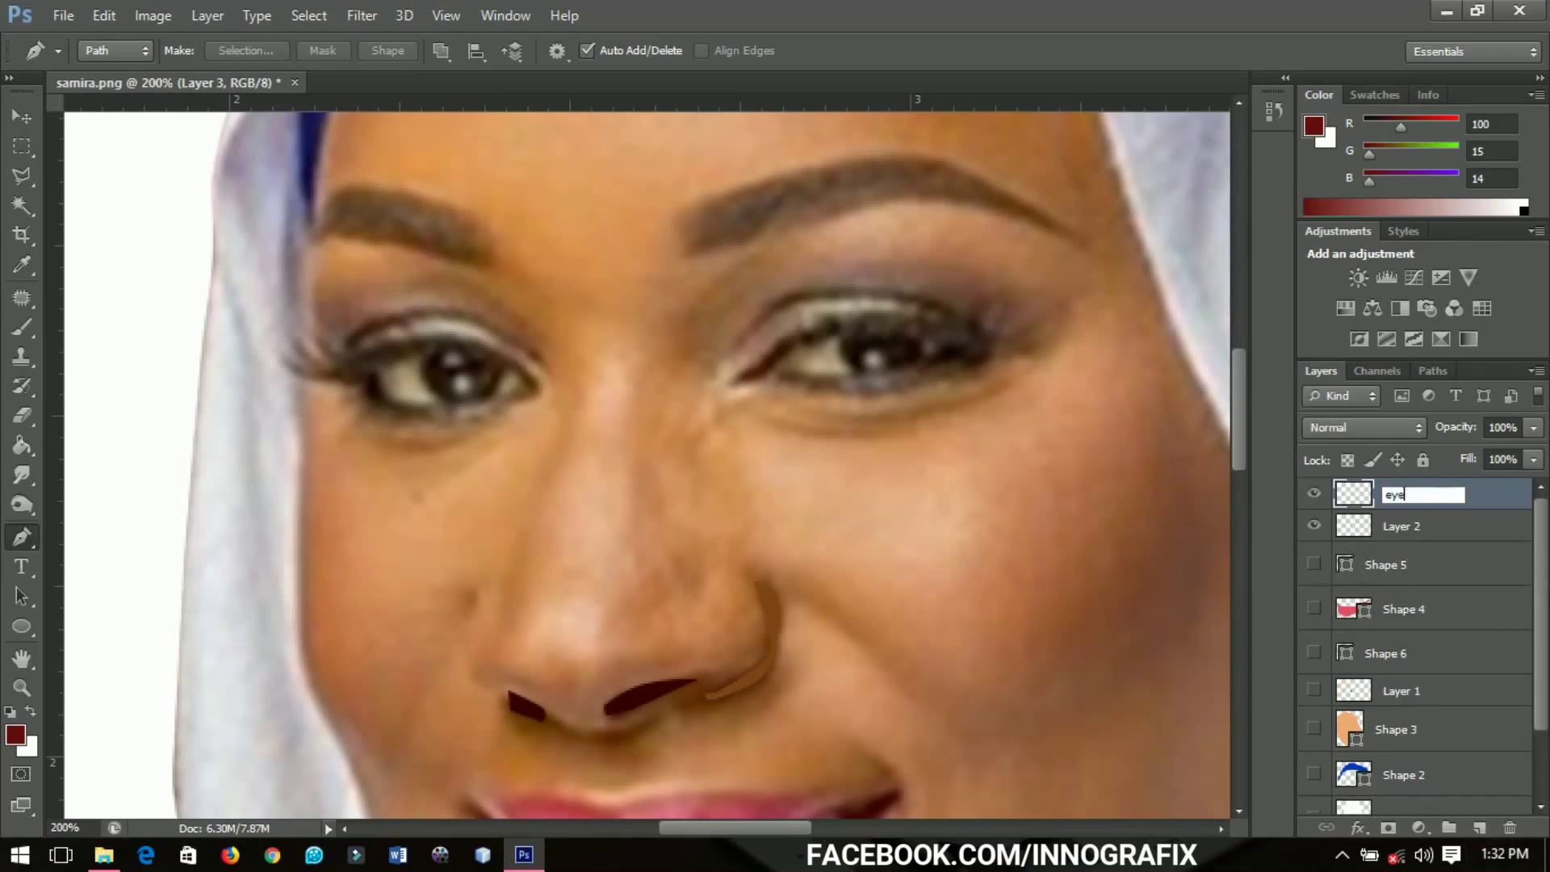
pyautogui.write(' cover')
pyautogui.press('Return')
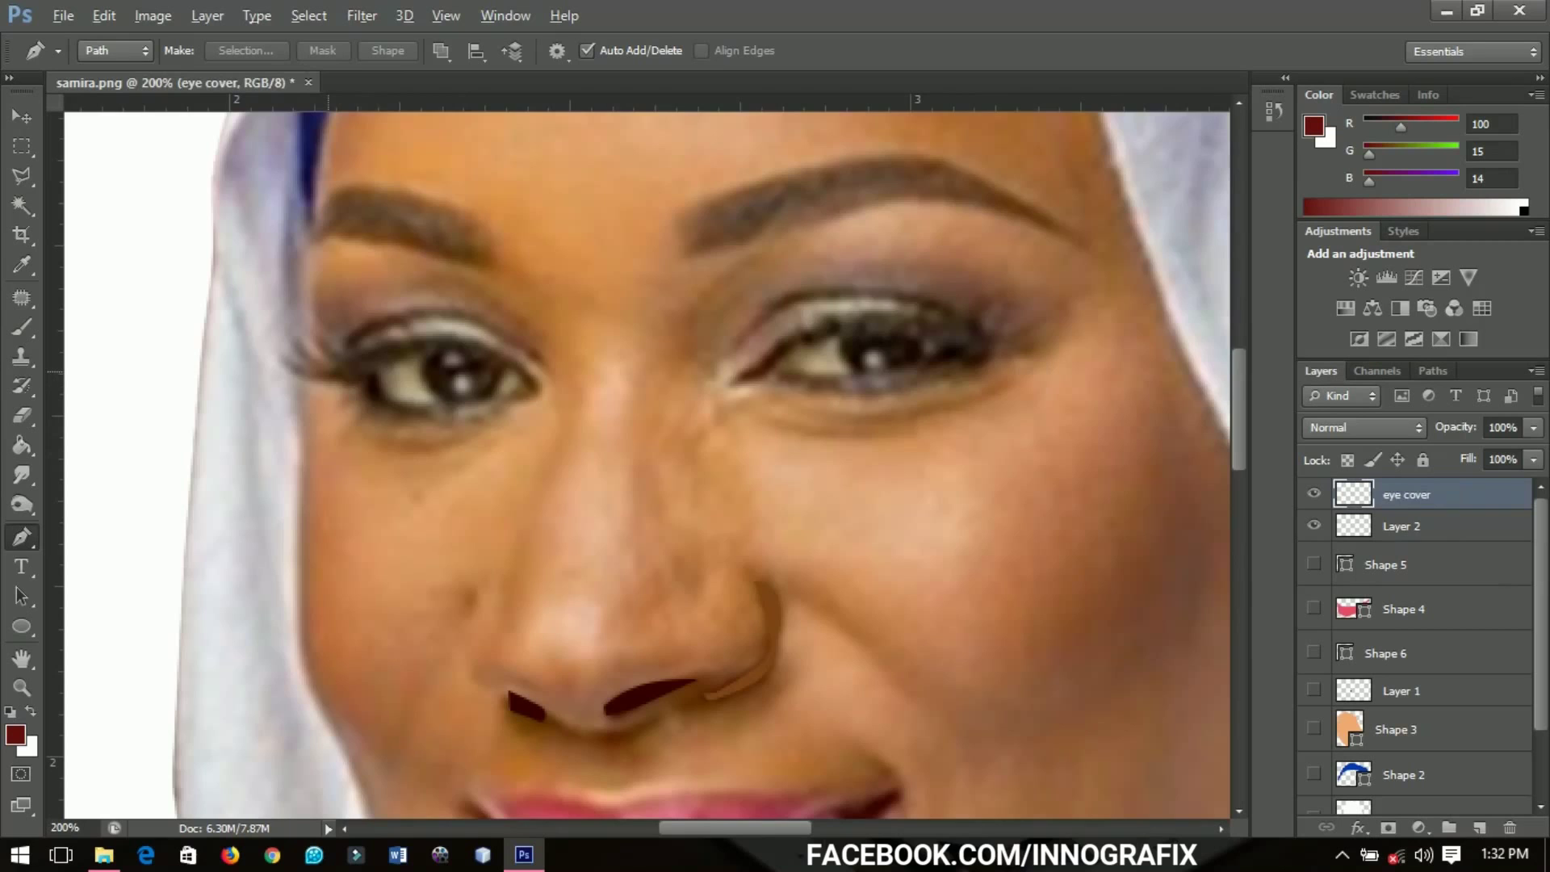
# - Trace a closed path around the dark upper lash line of the left eye, from its outer corner to its inner corner and back
pyautogui.scroll(1, 328, 372)
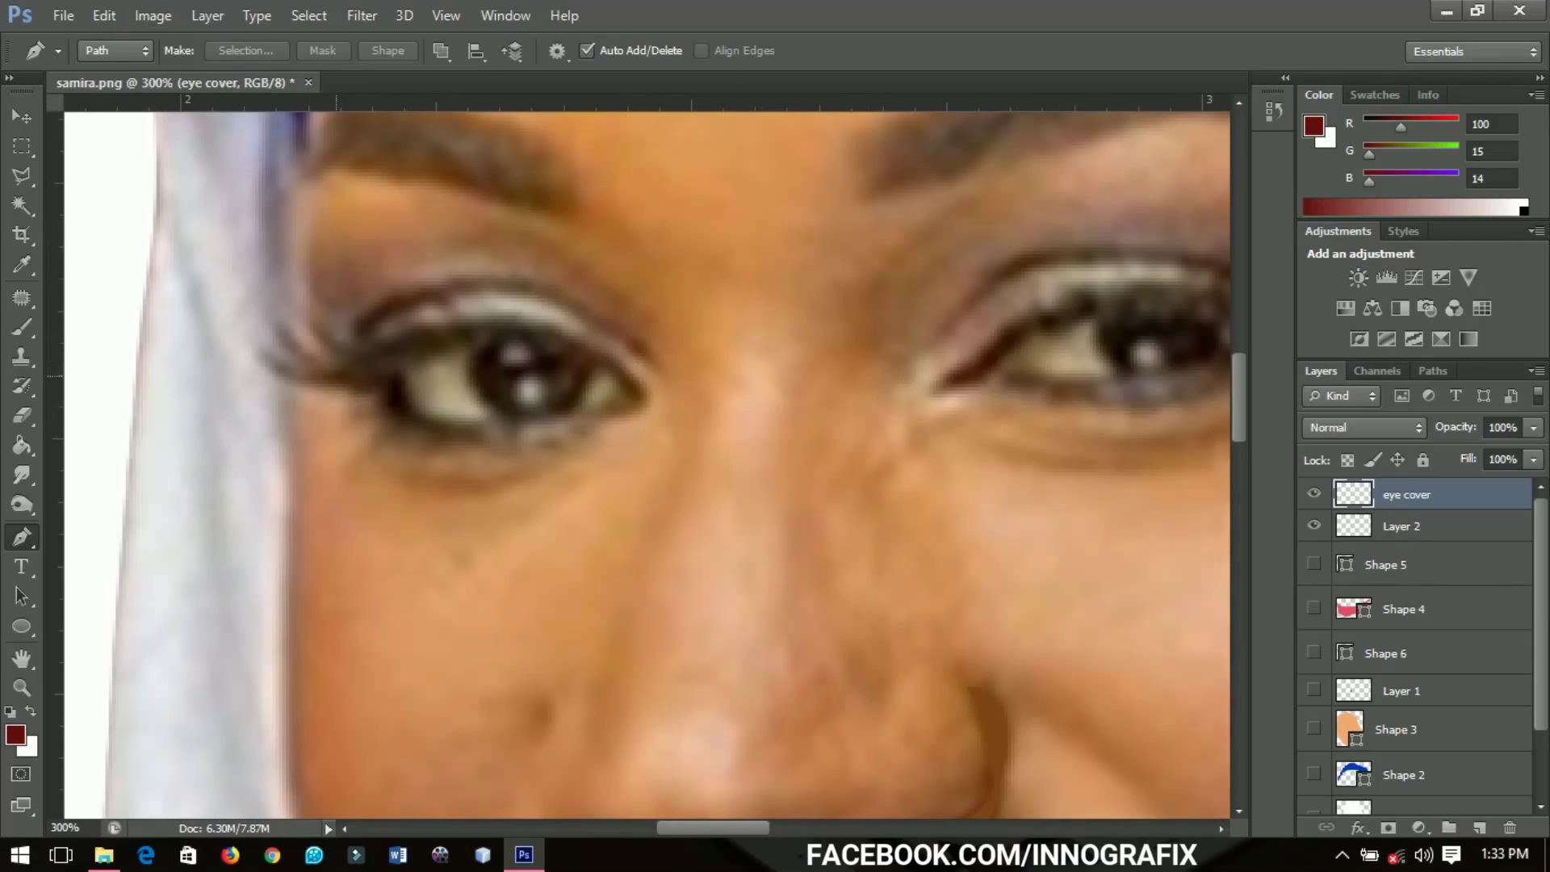
pyautogui.click(337, 377)
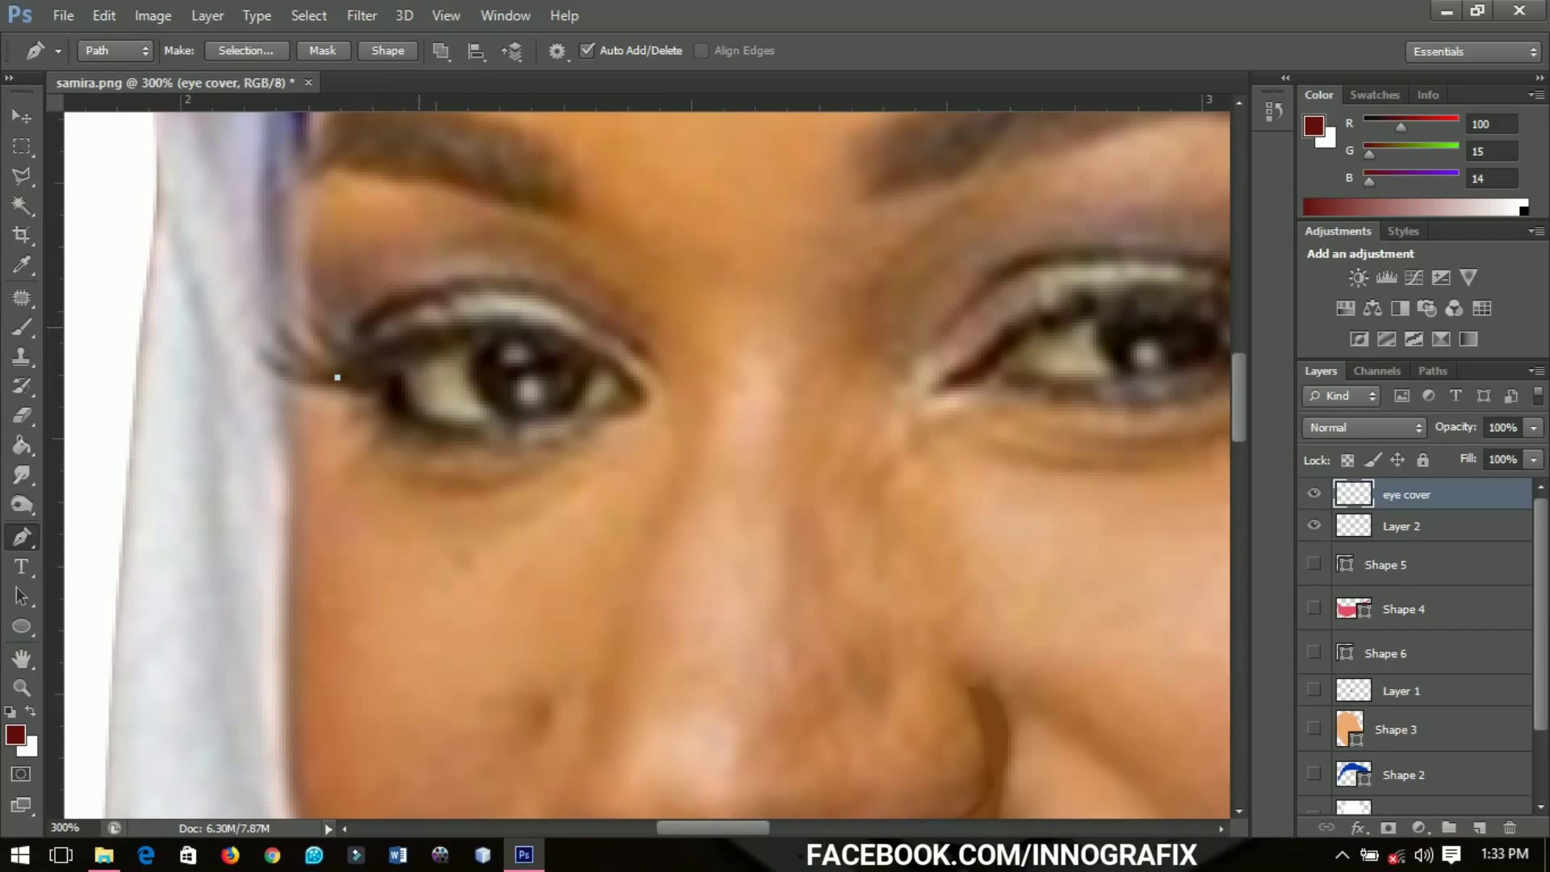
pyautogui.moveTo(423, 326); pyautogui.dragTo(463, 321)
pyautogui.moveTo(583, 336); pyautogui.dragTo(611, 357)
pyautogui.click(640, 387)
pyautogui.moveTo(613, 395); pyautogui.dragTo(621, 387)
pyautogui.scroll(-1, 621, 396)
pyautogui.scroll(2, 622, 396)
pyautogui.scroll(-1, 622, 395)
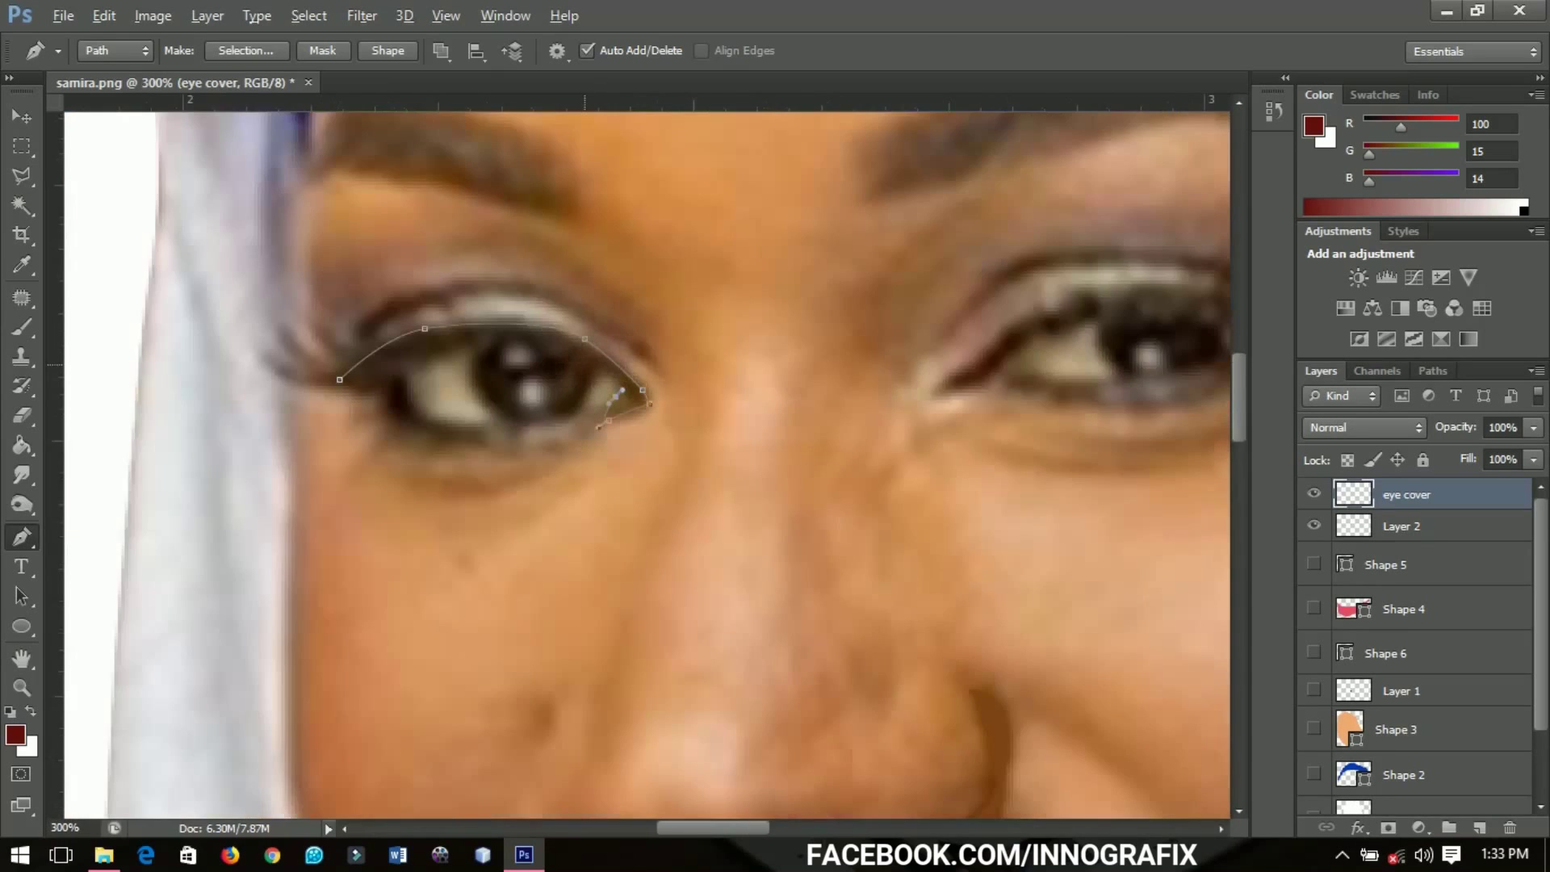
pyautogui.scroll(1, 622, 394)
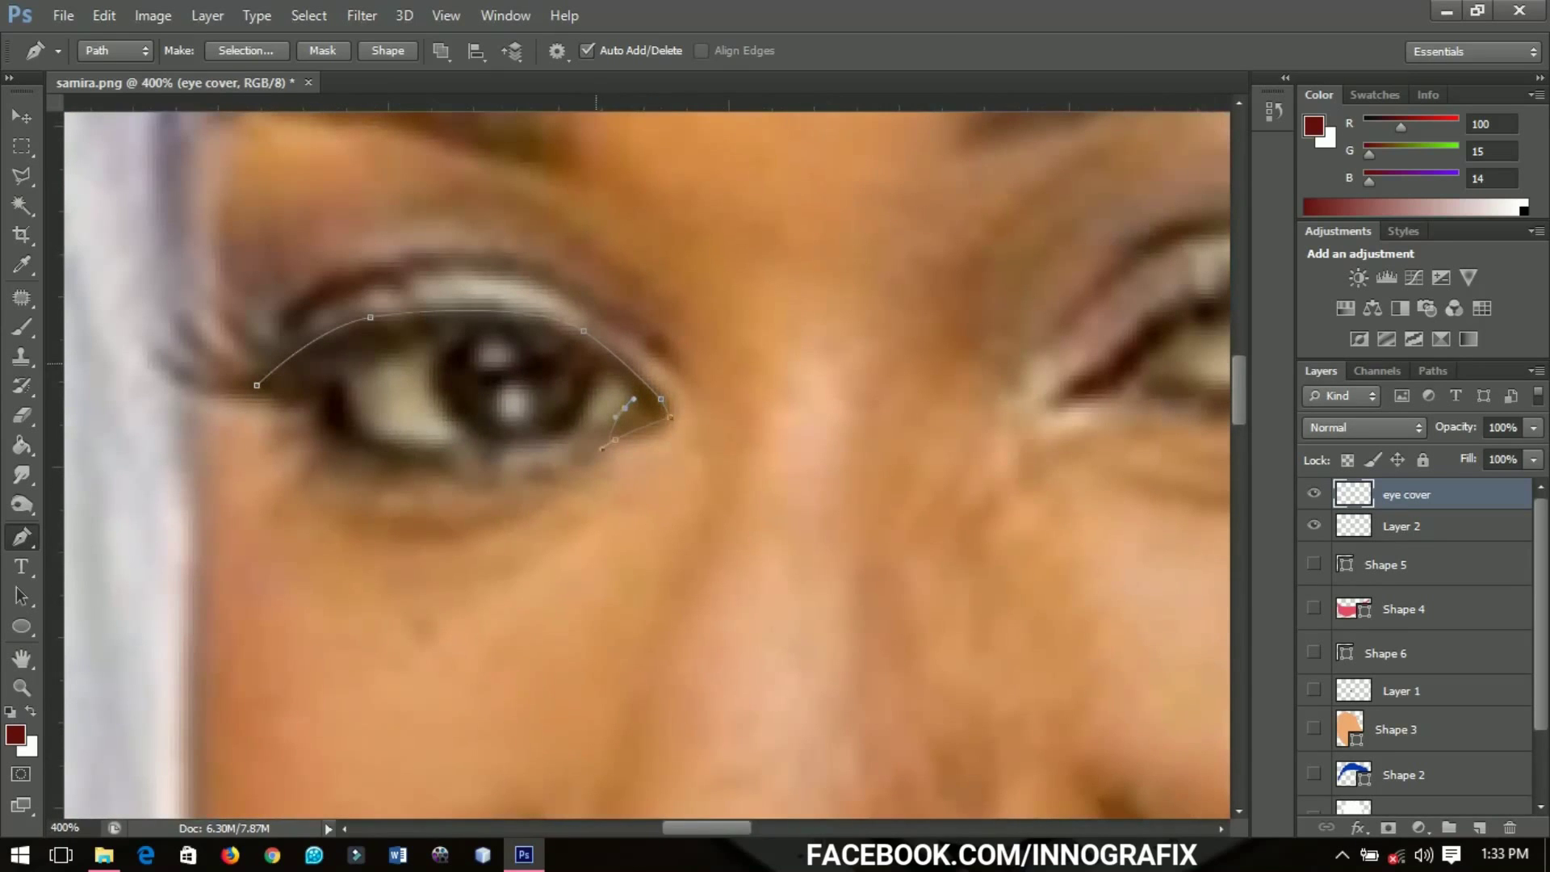
pyautogui.moveTo(599, 363); pyautogui.dragTo(583, 353)
pyautogui.moveTo(480, 326); pyautogui.dragTo(450, 331)
pyautogui.moveTo(348, 372); pyautogui.dragTo(269, 394)
pyautogui.click(257, 385)
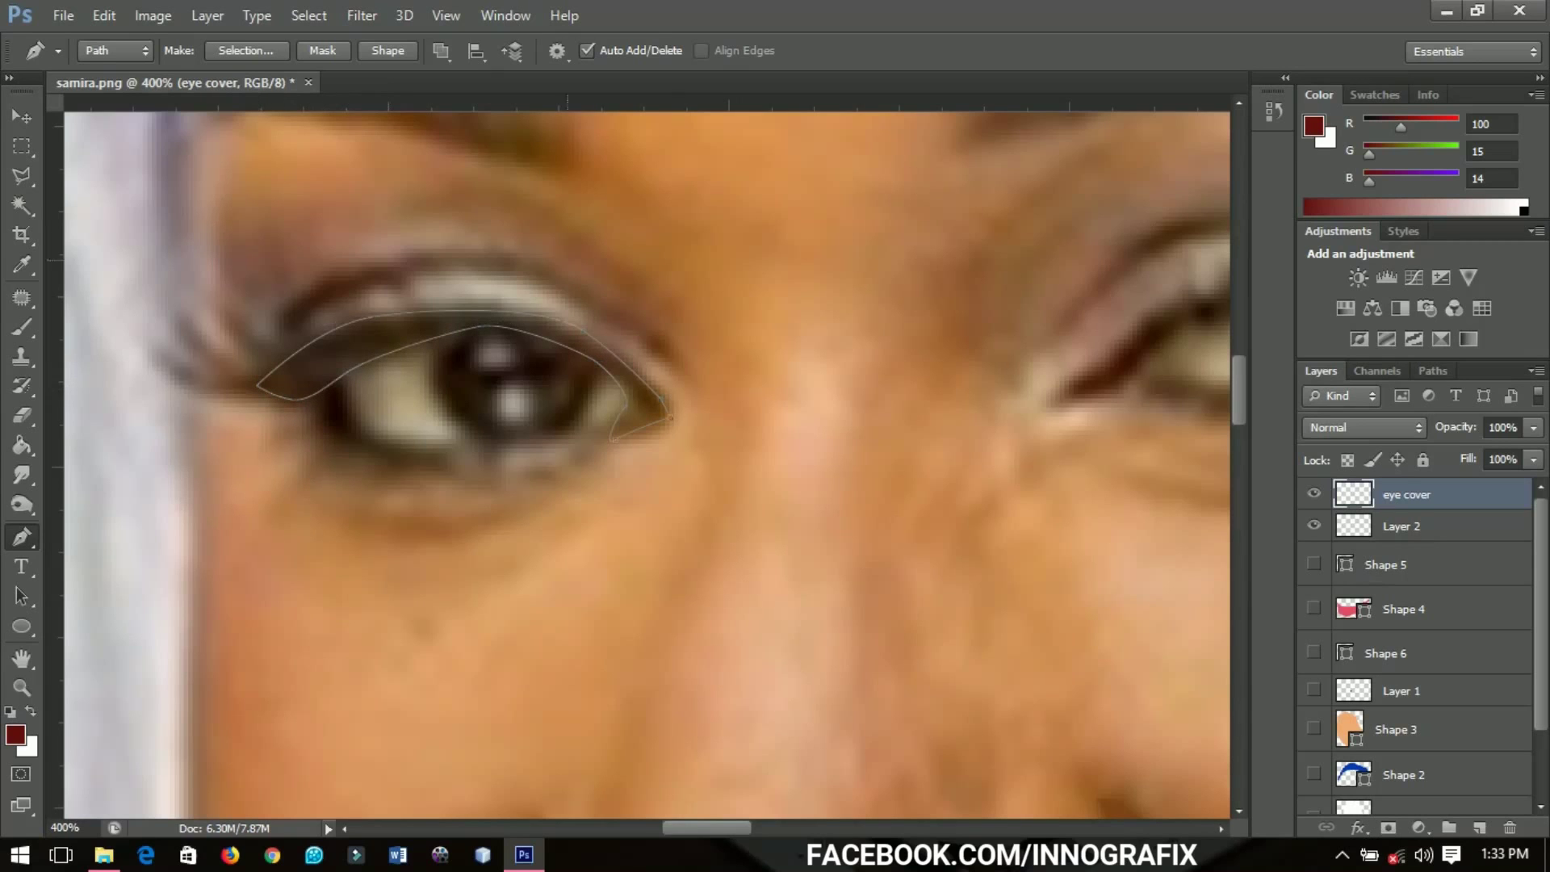
# - Trace a closed path along the lower lash line of the left eye, joining the upper lid outline at both ends
pyautogui.moveTo(622, 371); pyautogui.dragTo(802, 336)
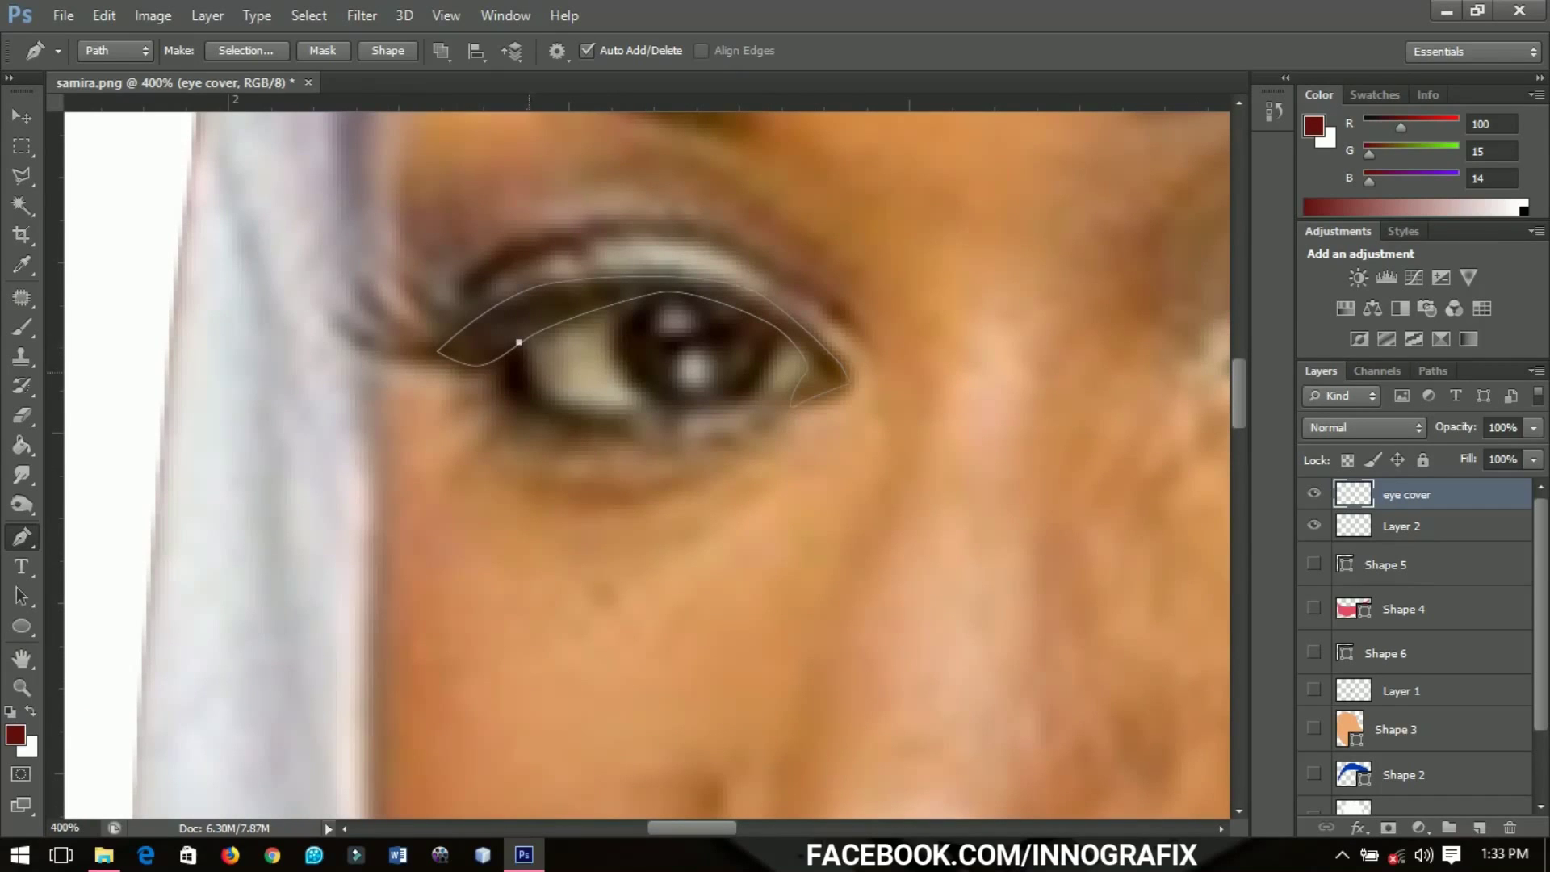
pyautogui.moveTo(520, 342); pyautogui.dragTo(773, 393)
pyautogui.click(809, 383)
pyautogui.moveTo(701, 437); pyautogui.dragTo(663, 437)
pyautogui.moveTo(551, 424); pyautogui.dragTo(507, 345)
pyautogui.click(519, 343)
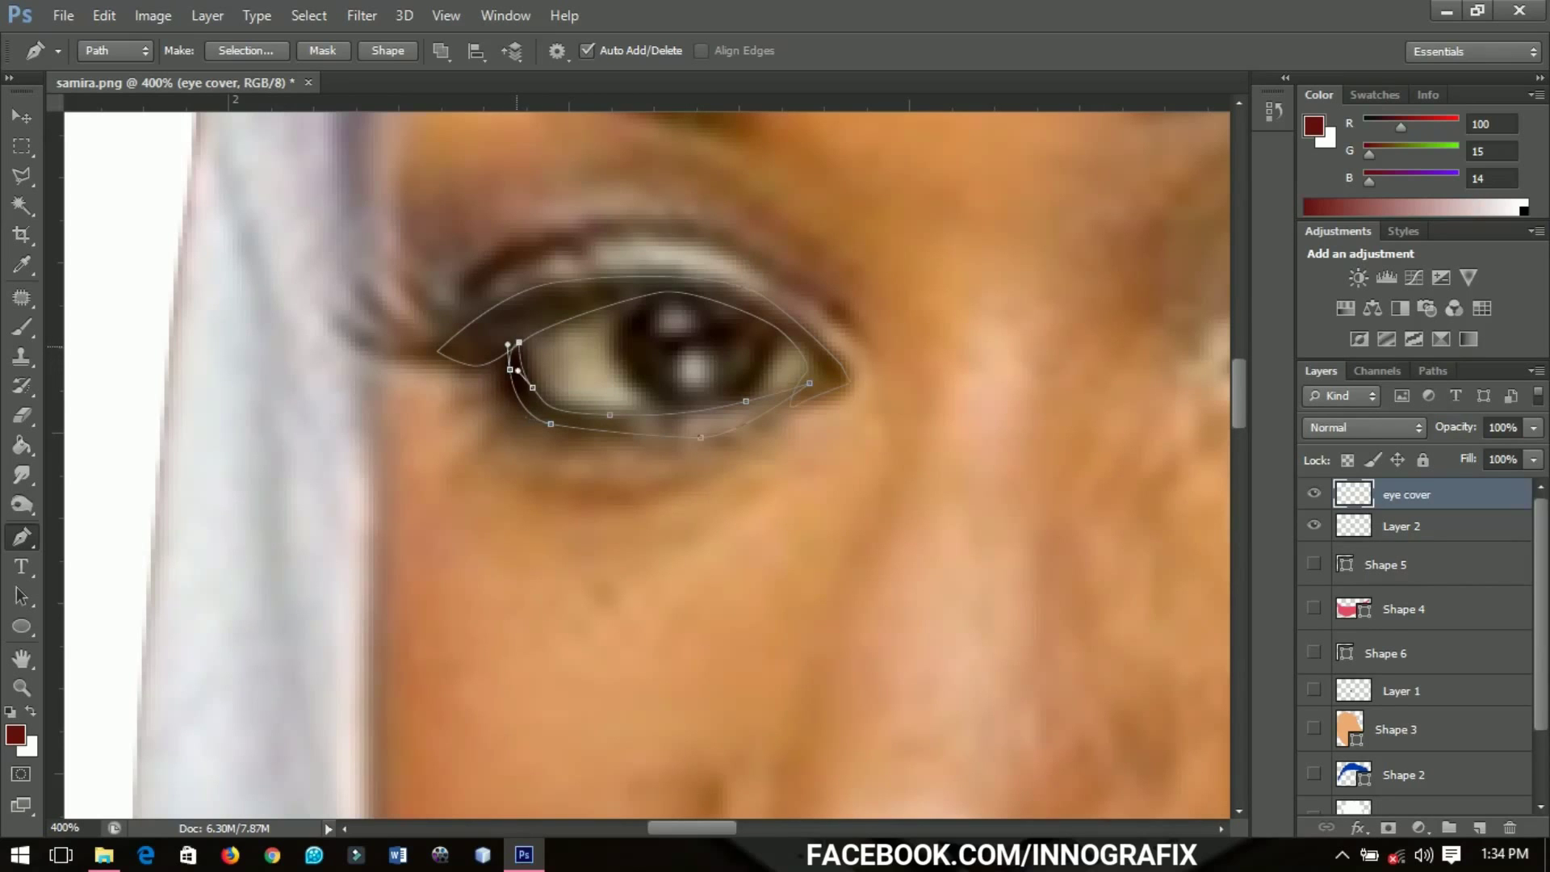
# - Trace a closed path around the dark upper lash line of the right eye, from its inner corner to its outer corner and back
pyautogui.moveTo(955, 339); pyautogui.dragTo(372, 346)
pyautogui.hscroll(3, 646, 464)
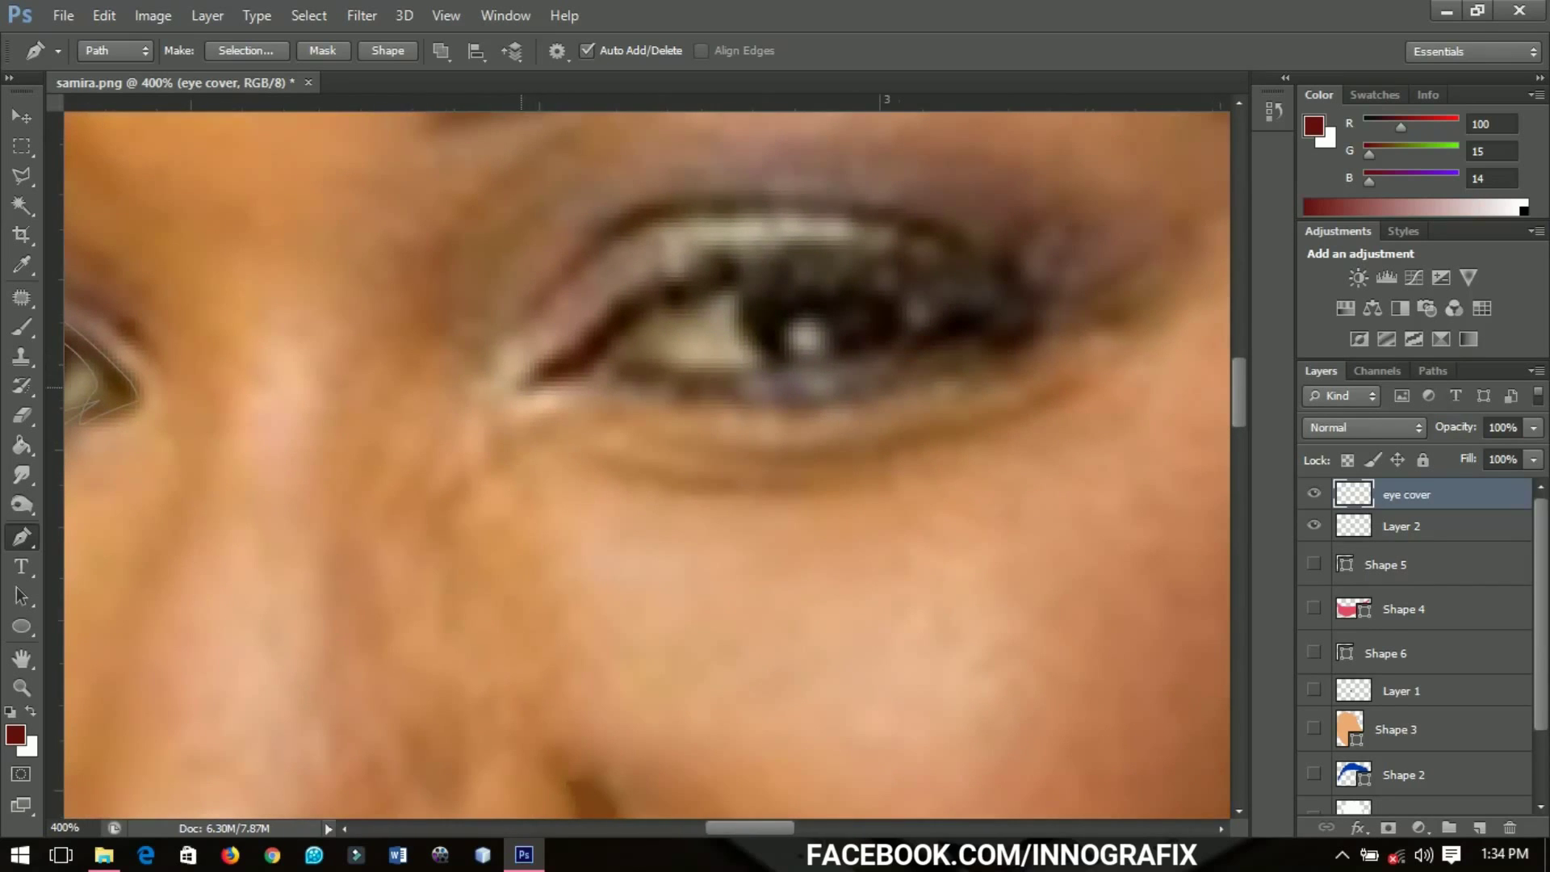
pyautogui.click(522, 386)
pyautogui.click(626, 300)
pyautogui.click(866, 246)
pyautogui.moveTo(1048, 318); pyautogui.dragTo(1057, 324)
pyautogui.click(972, 328)
pyautogui.moveTo(896, 277); pyautogui.dragTo(831, 264)
pyautogui.moveTo(730, 277); pyautogui.dragTo(660, 301)
pyautogui.moveTo(610, 352); pyautogui.dragTo(575, 380)
pyautogui.click(522, 387)
# - Trace a closed path along the lower lash line of the right eye, between its inner and outer corners
pyautogui.click(612, 350)
pyautogui.moveTo(667, 369); pyautogui.dragTo(685, 371)
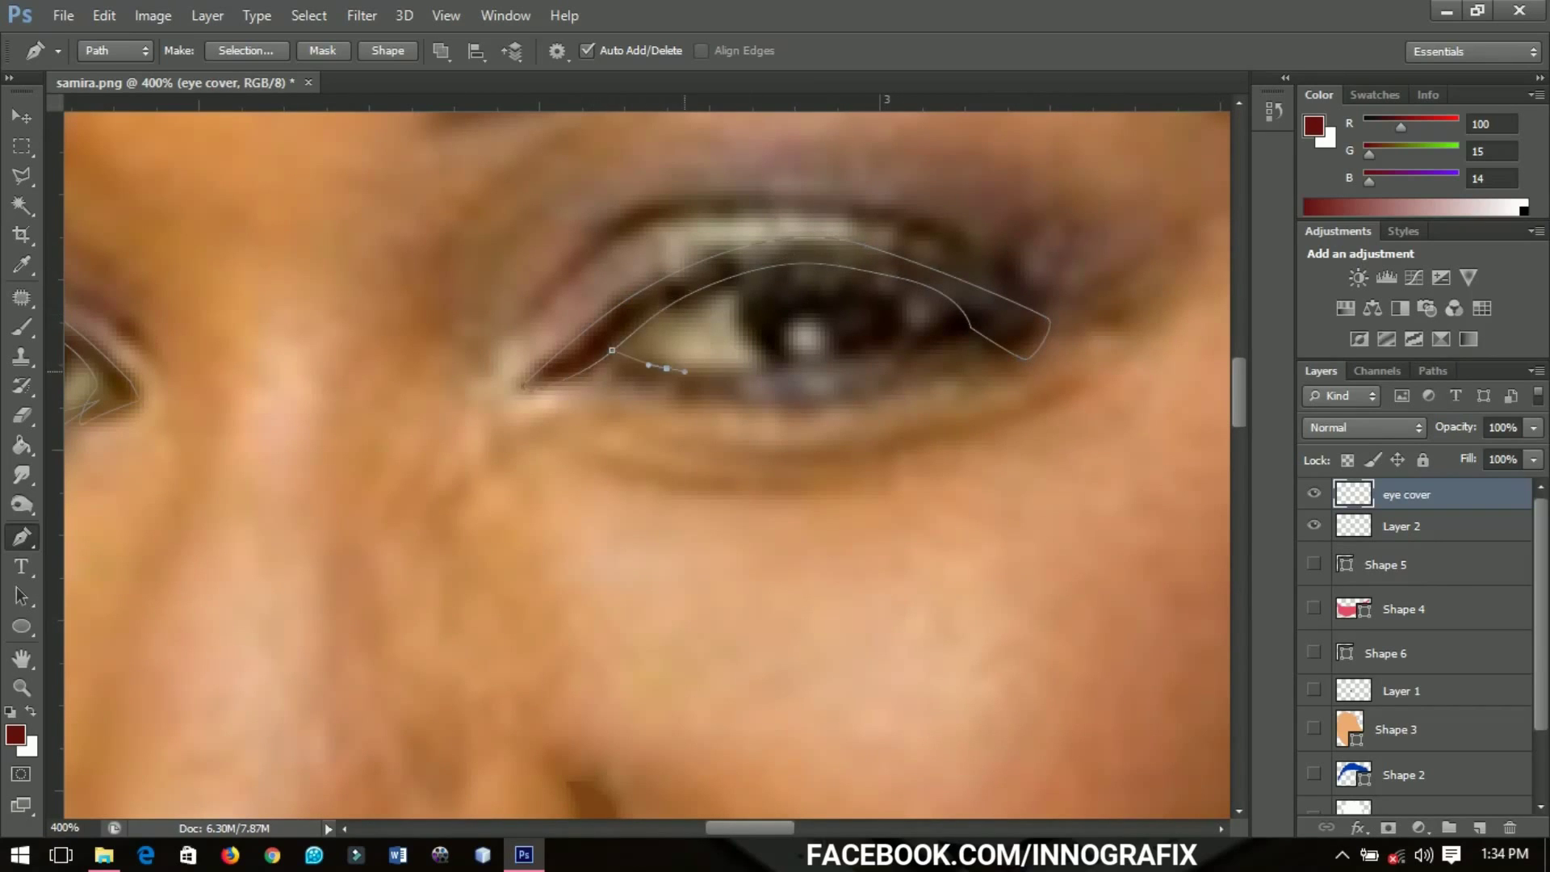
pyautogui.moveTo(808, 363); pyautogui.dragTo(856, 360)
pyautogui.moveTo(940, 344); pyautogui.dragTo(970, 335)
pyautogui.click(1009, 338)
pyautogui.moveTo(881, 392); pyautogui.dragTo(833, 399)
pyautogui.click(612, 350)
pyautogui.scroll(-3, 671, 363)
pyautogui.moveTo(637, 388); pyautogui.dragTo(713, 454)
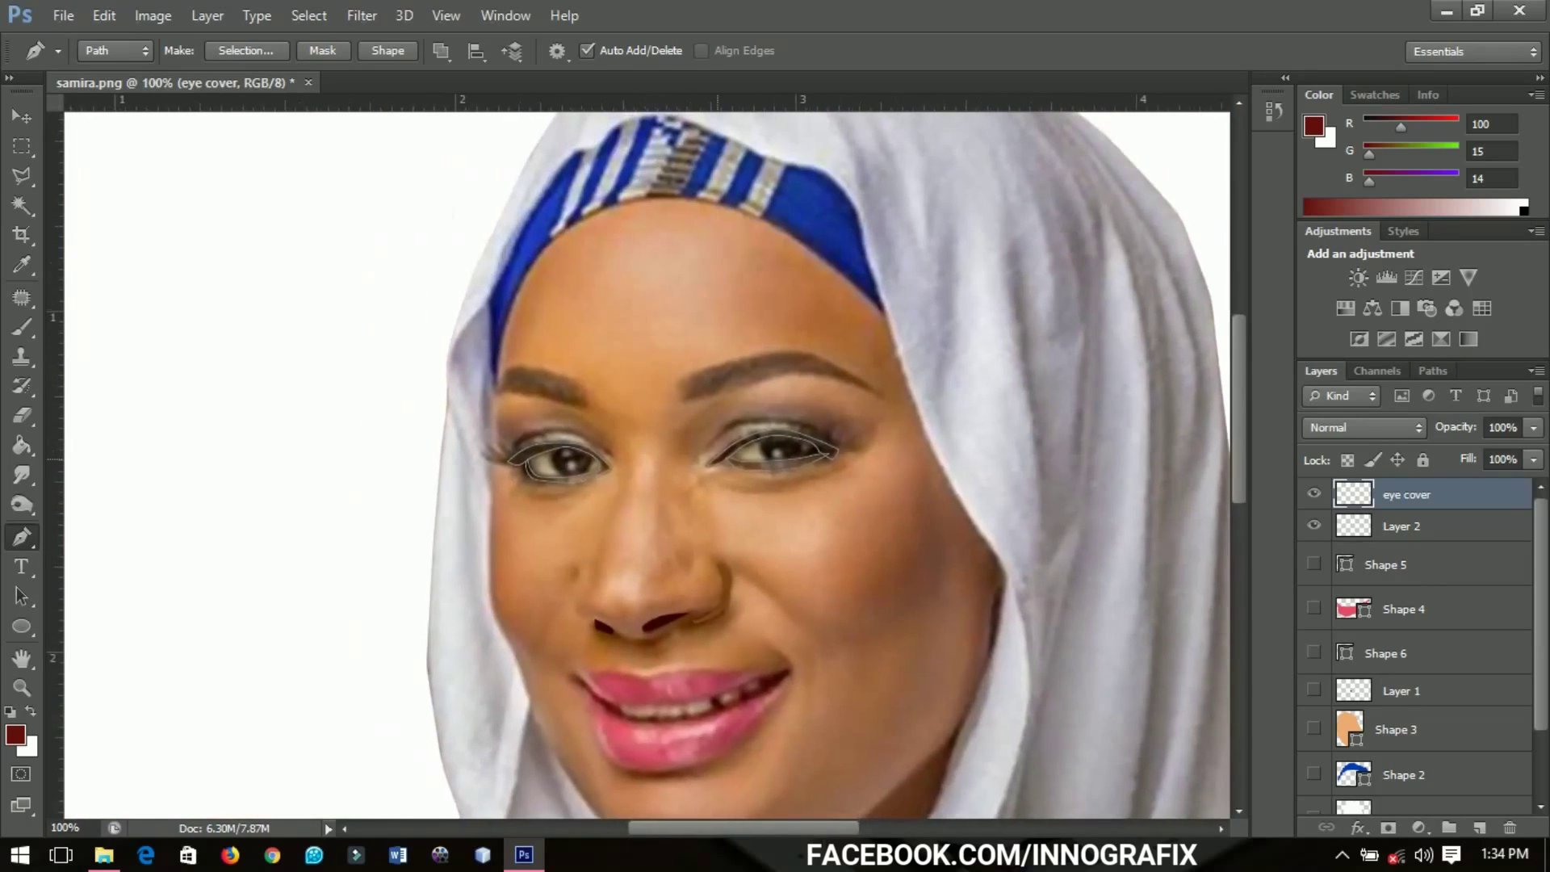
# - Fill the traced lash-line paths with dark brown #3c2a21 at 100% opacity on the eye cover layer, and delete the paths
pyautogui.rightClick(701, 449)
pyautogui.click(769, 449)
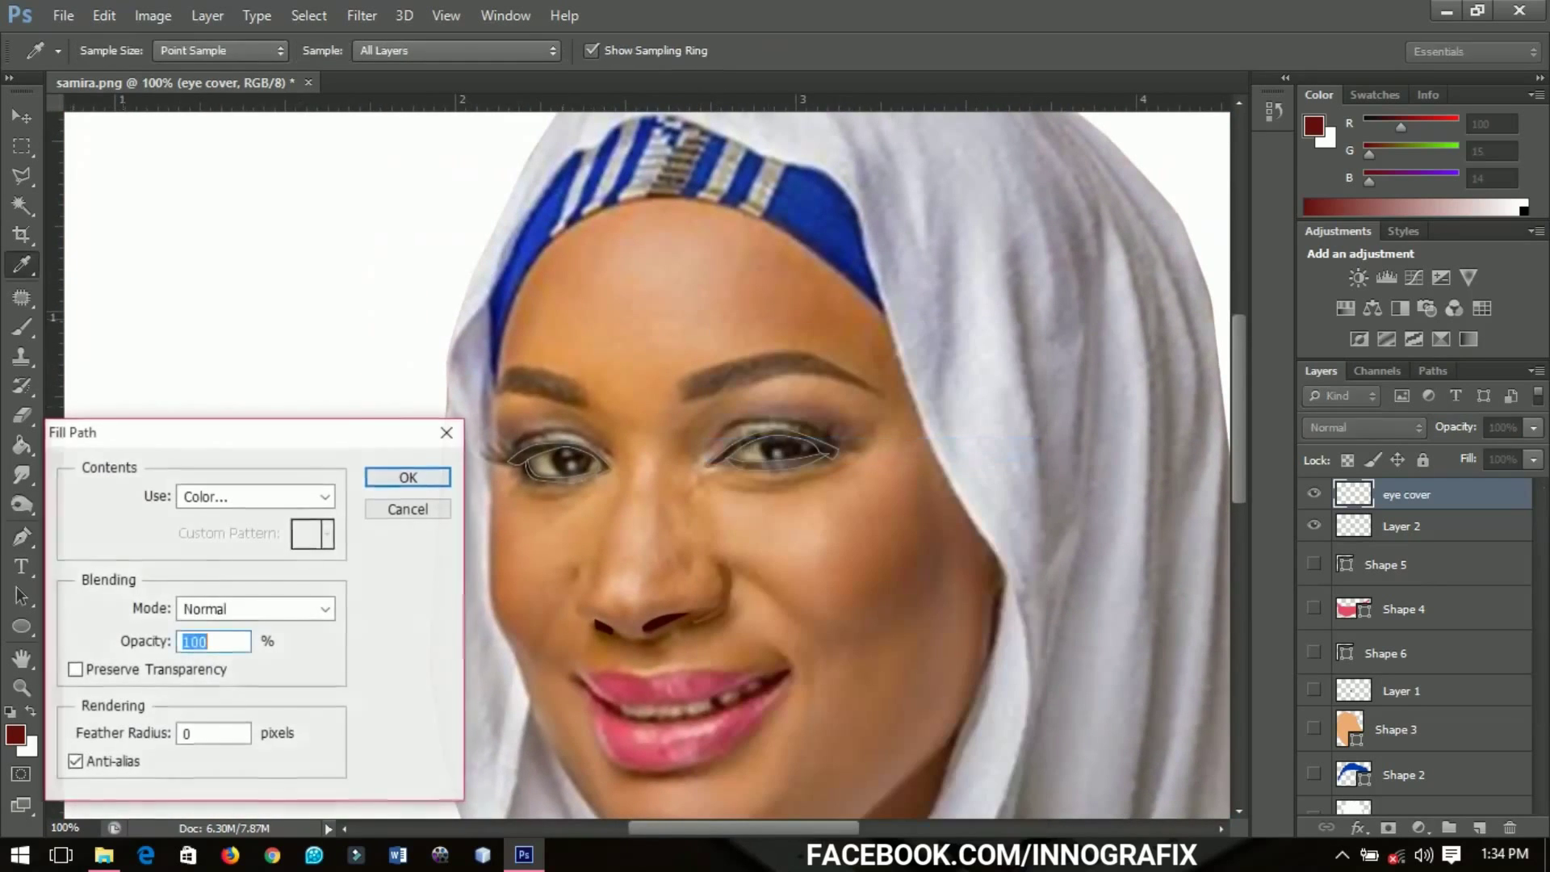
pyautogui.click(254, 496)
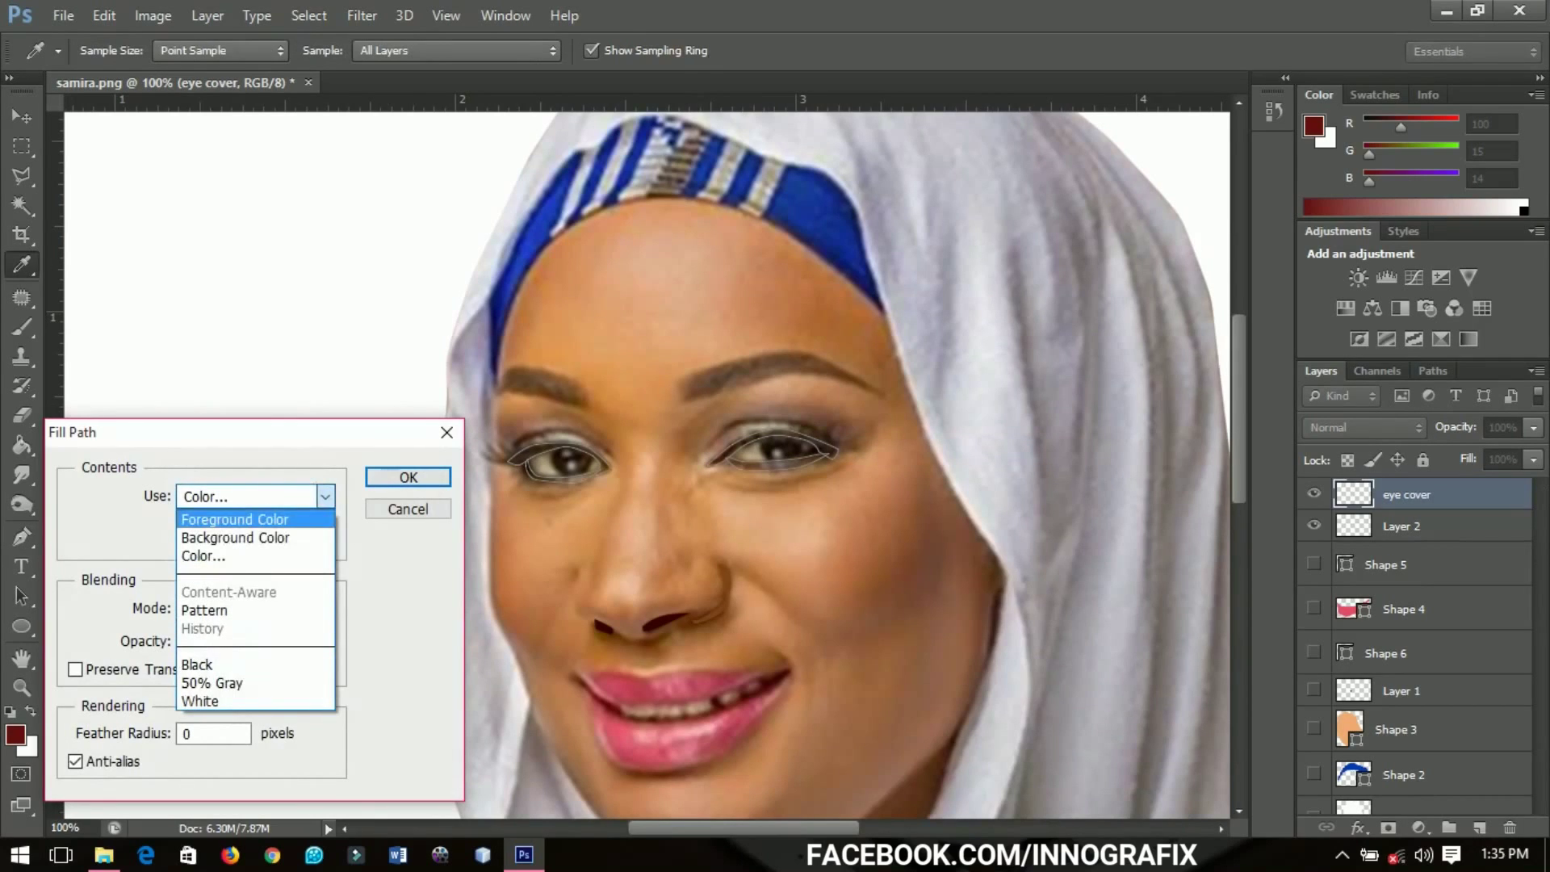
pyautogui.press('Down')
pyautogui.press('Down')
pyautogui.press('Return')
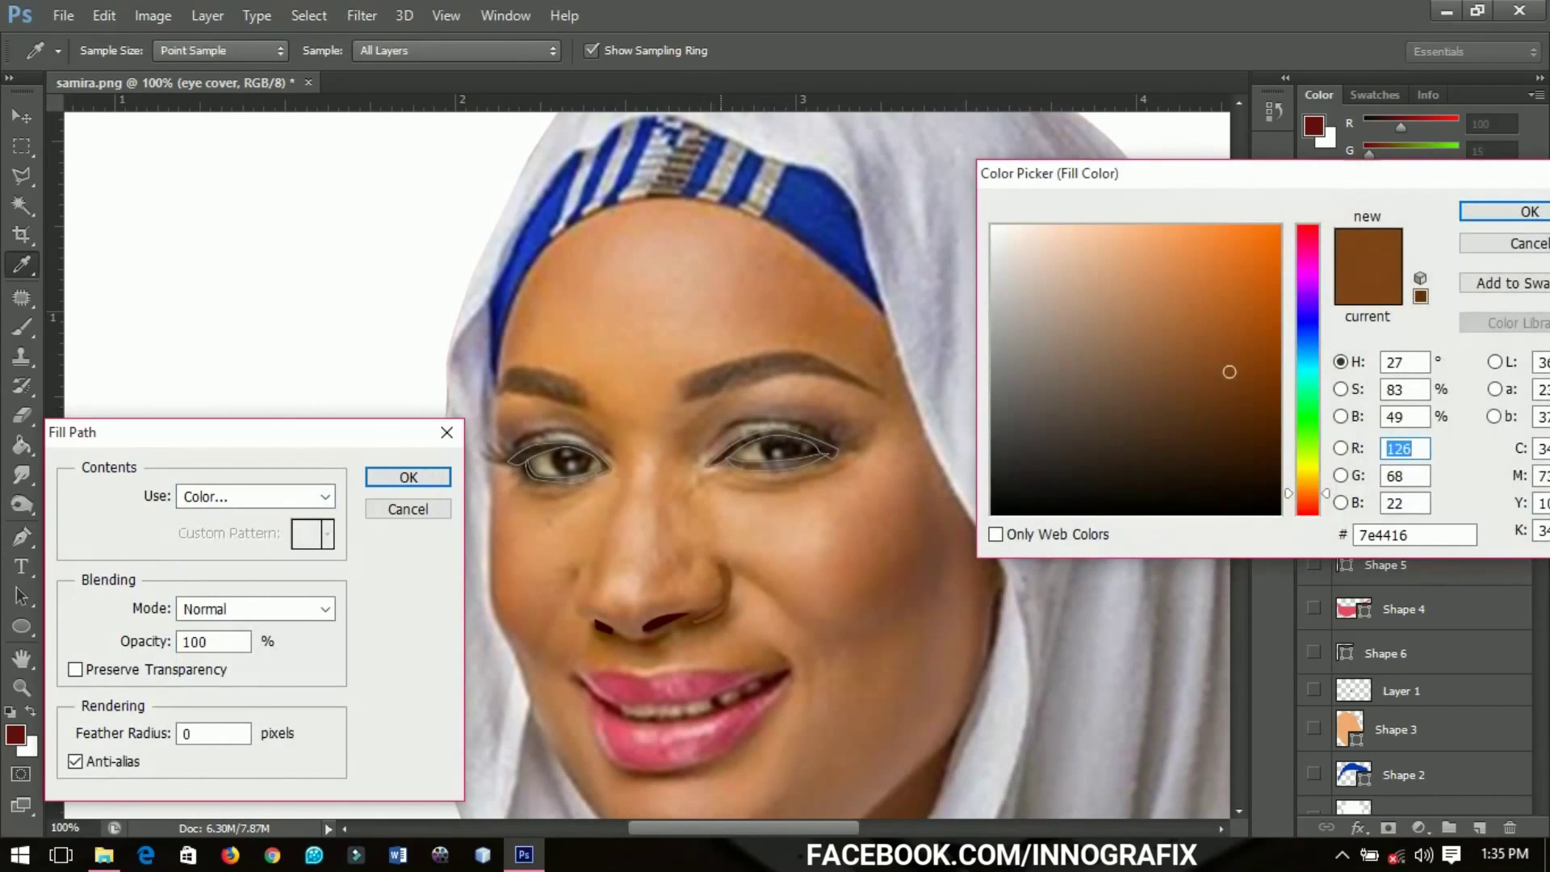
pyautogui.write('79')
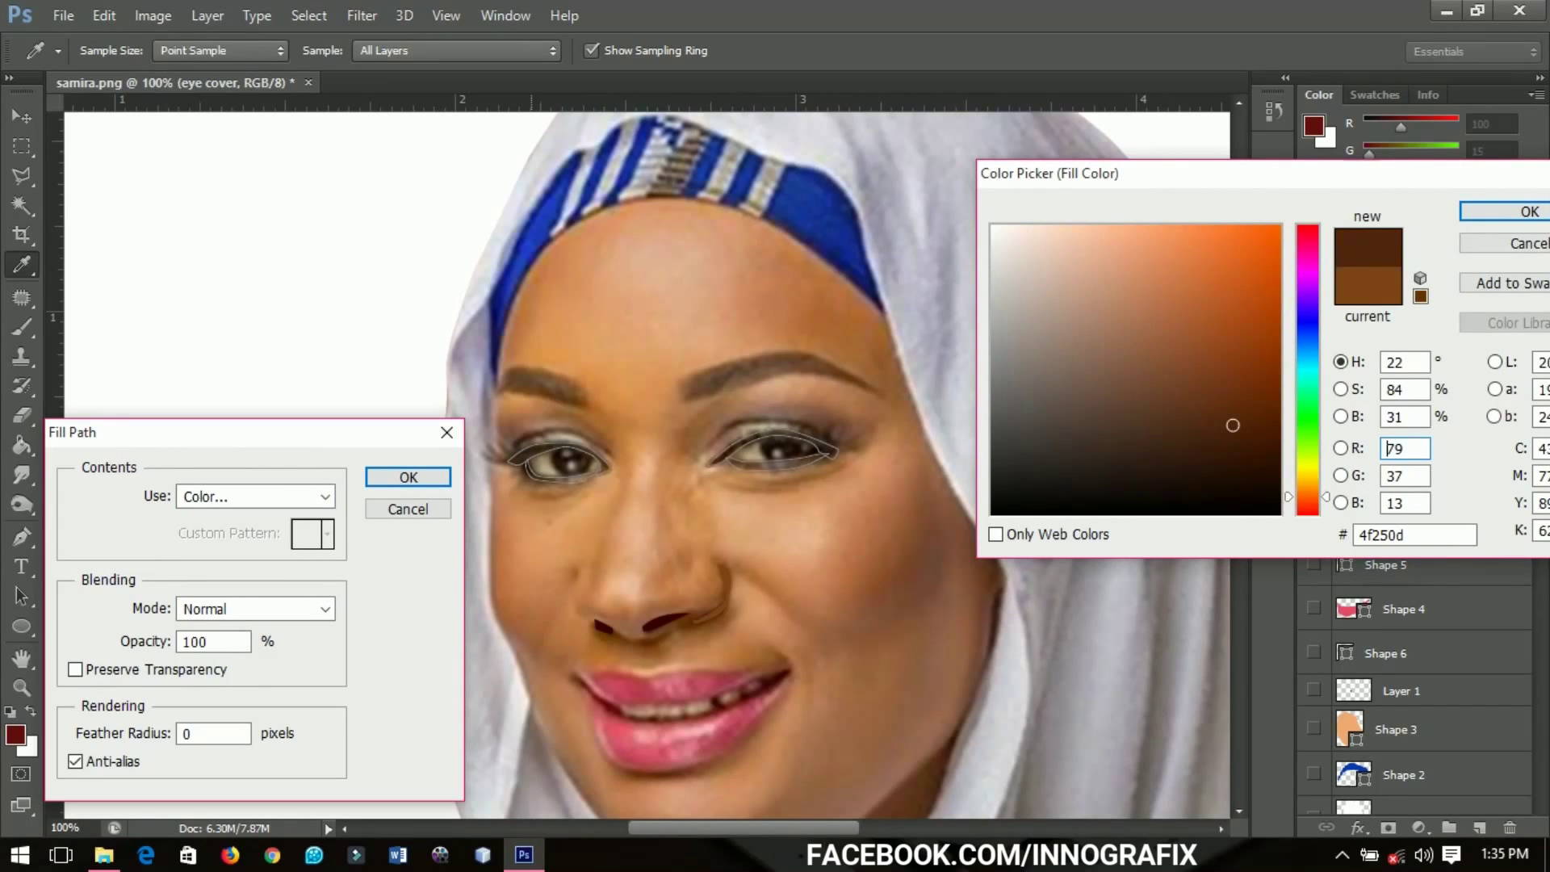
pyautogui.click(510, 456)
pyautogui.click(523, 457)
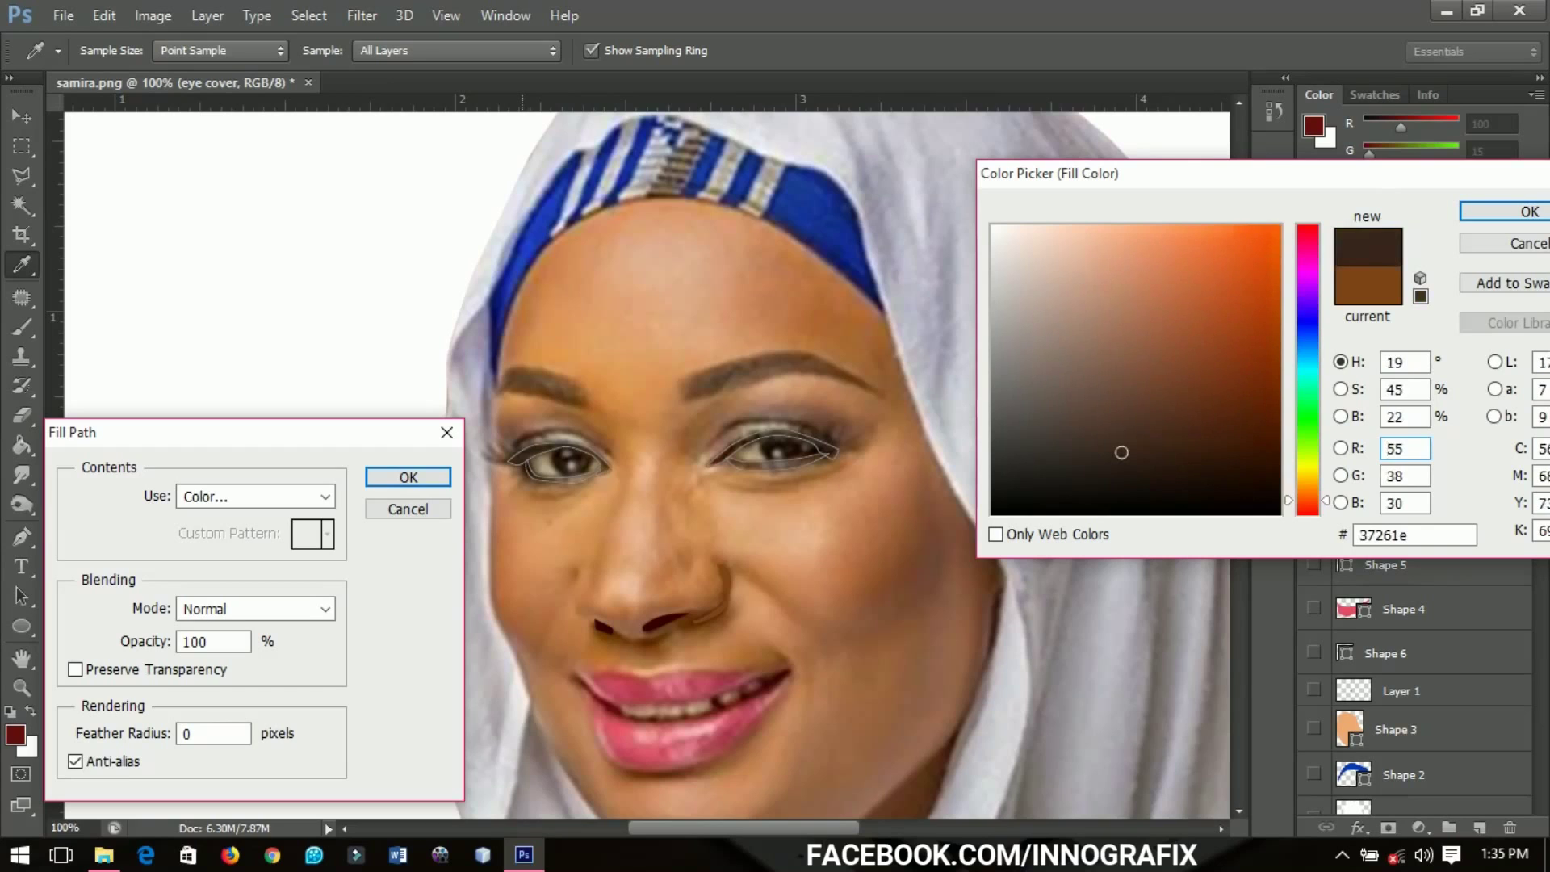
pyautogui.moveTo(1122, 452); pyautogui.dragTo(1121, 446)
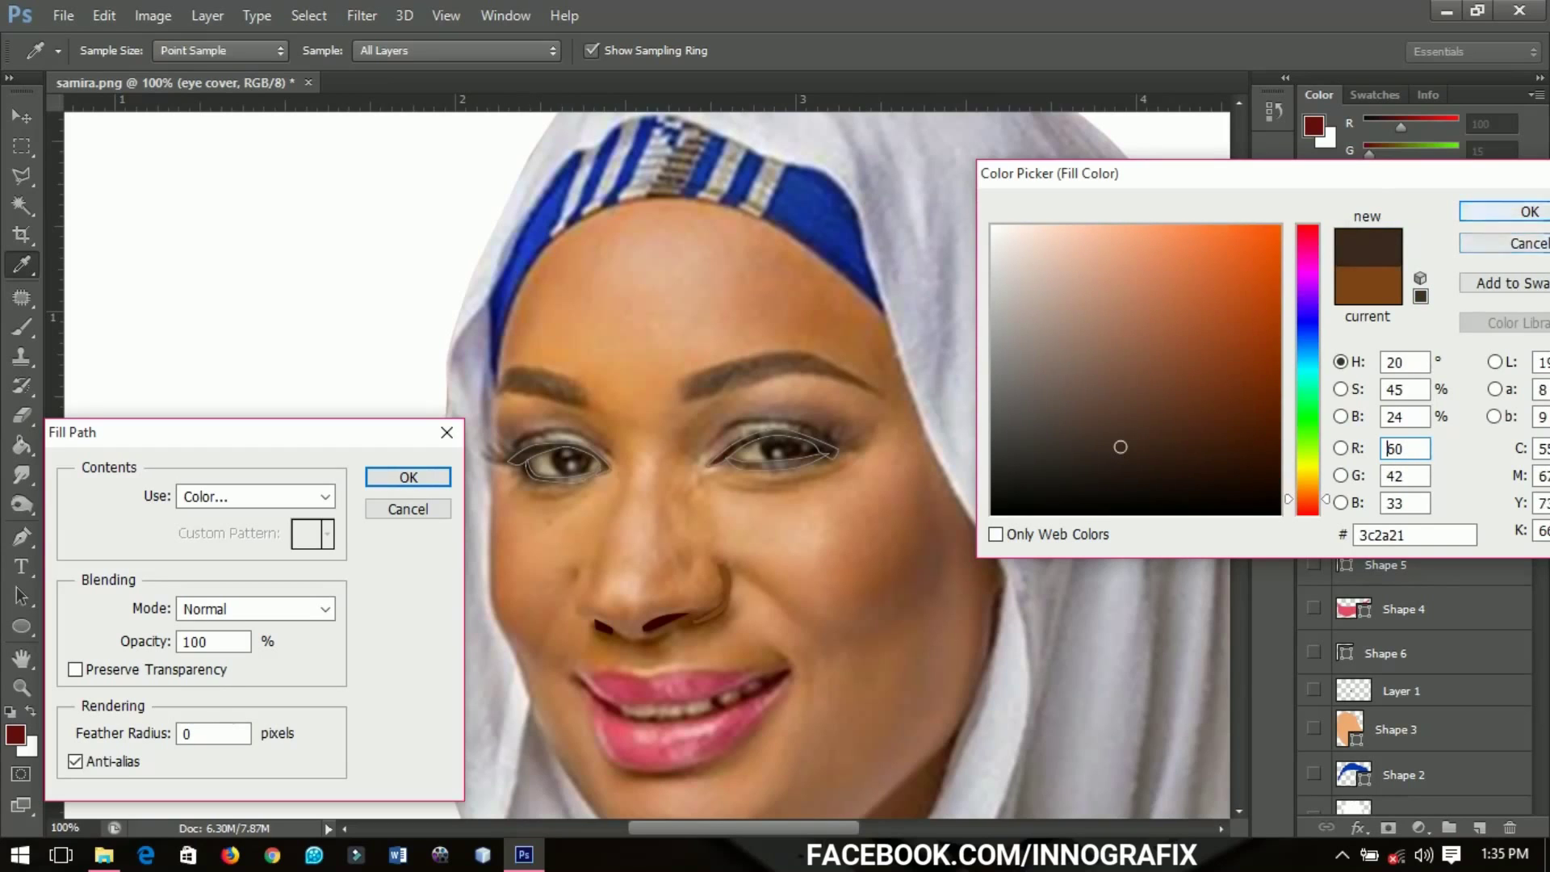
pyautogui.click(1503, 211)
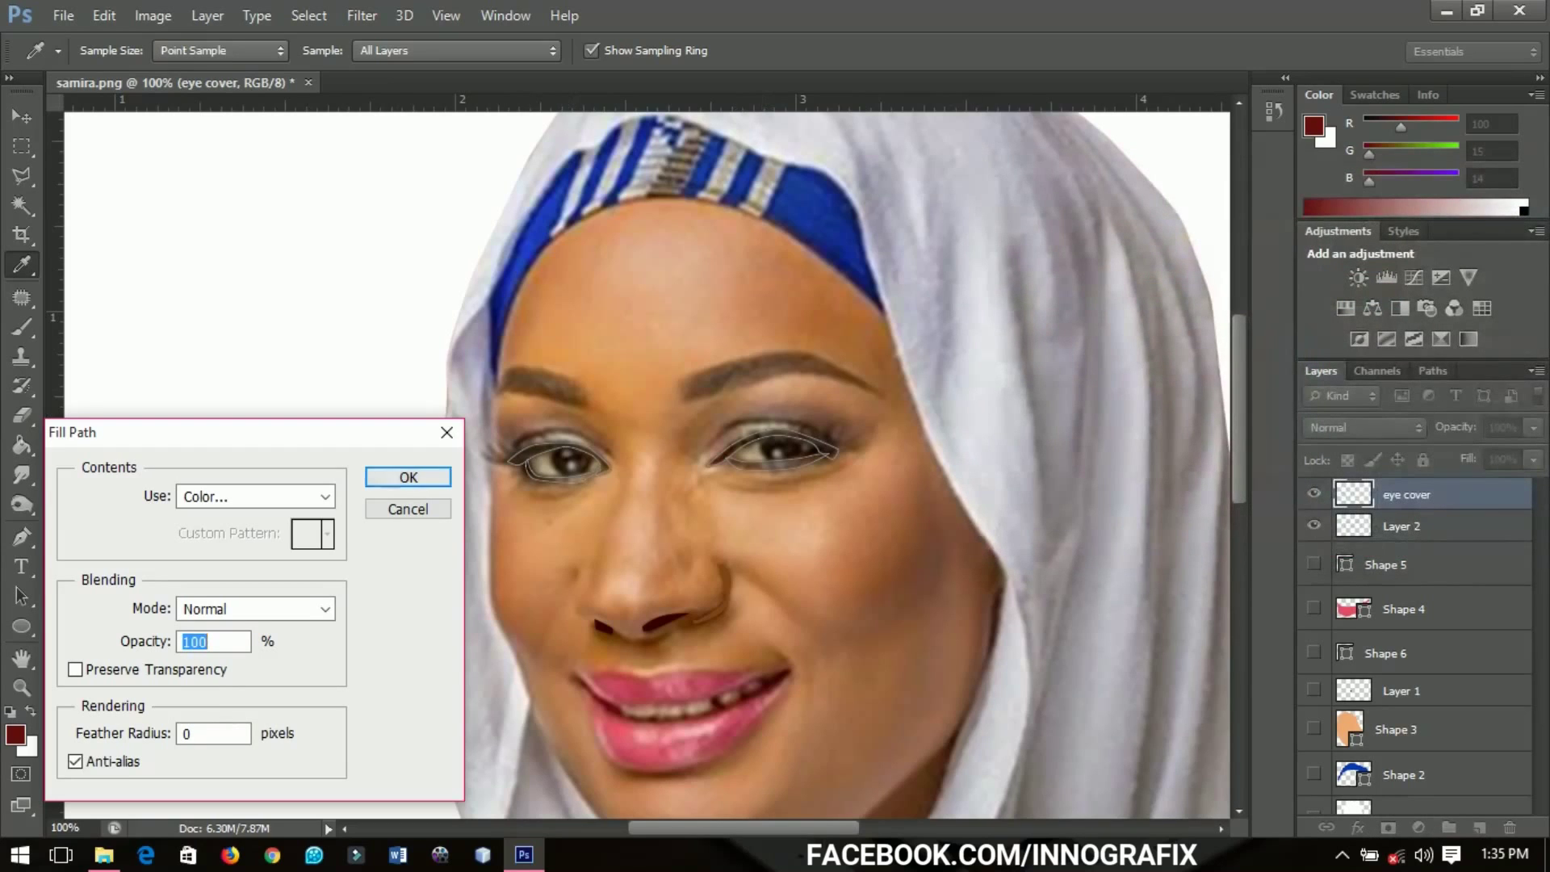
pyautogui.click(408, 477)
pyautogui.rightClick(870, 317)
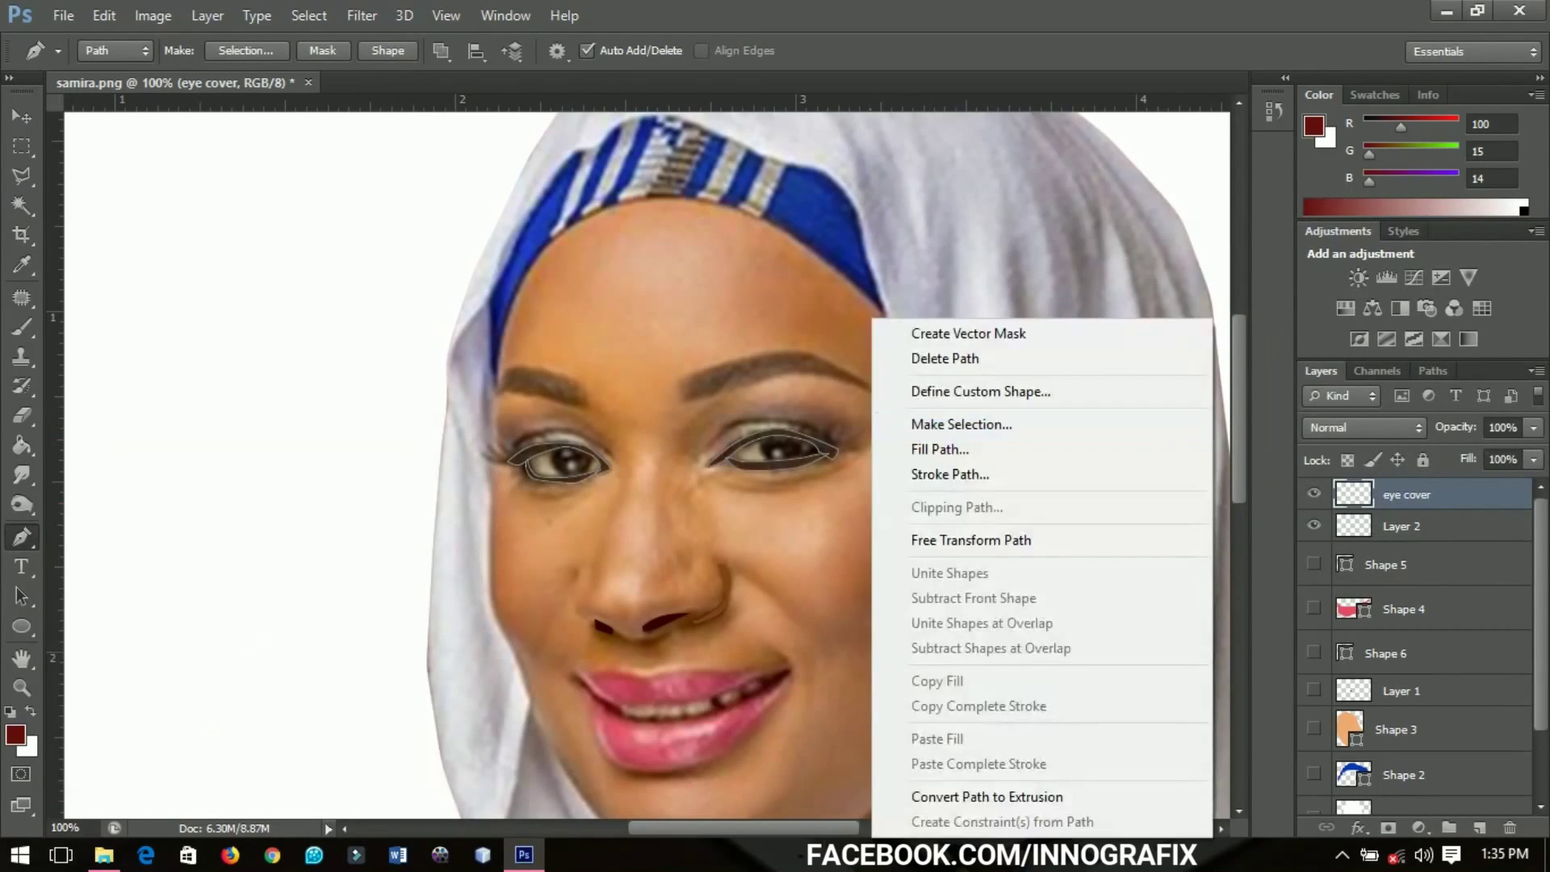
pyautogui.click(929, 356)
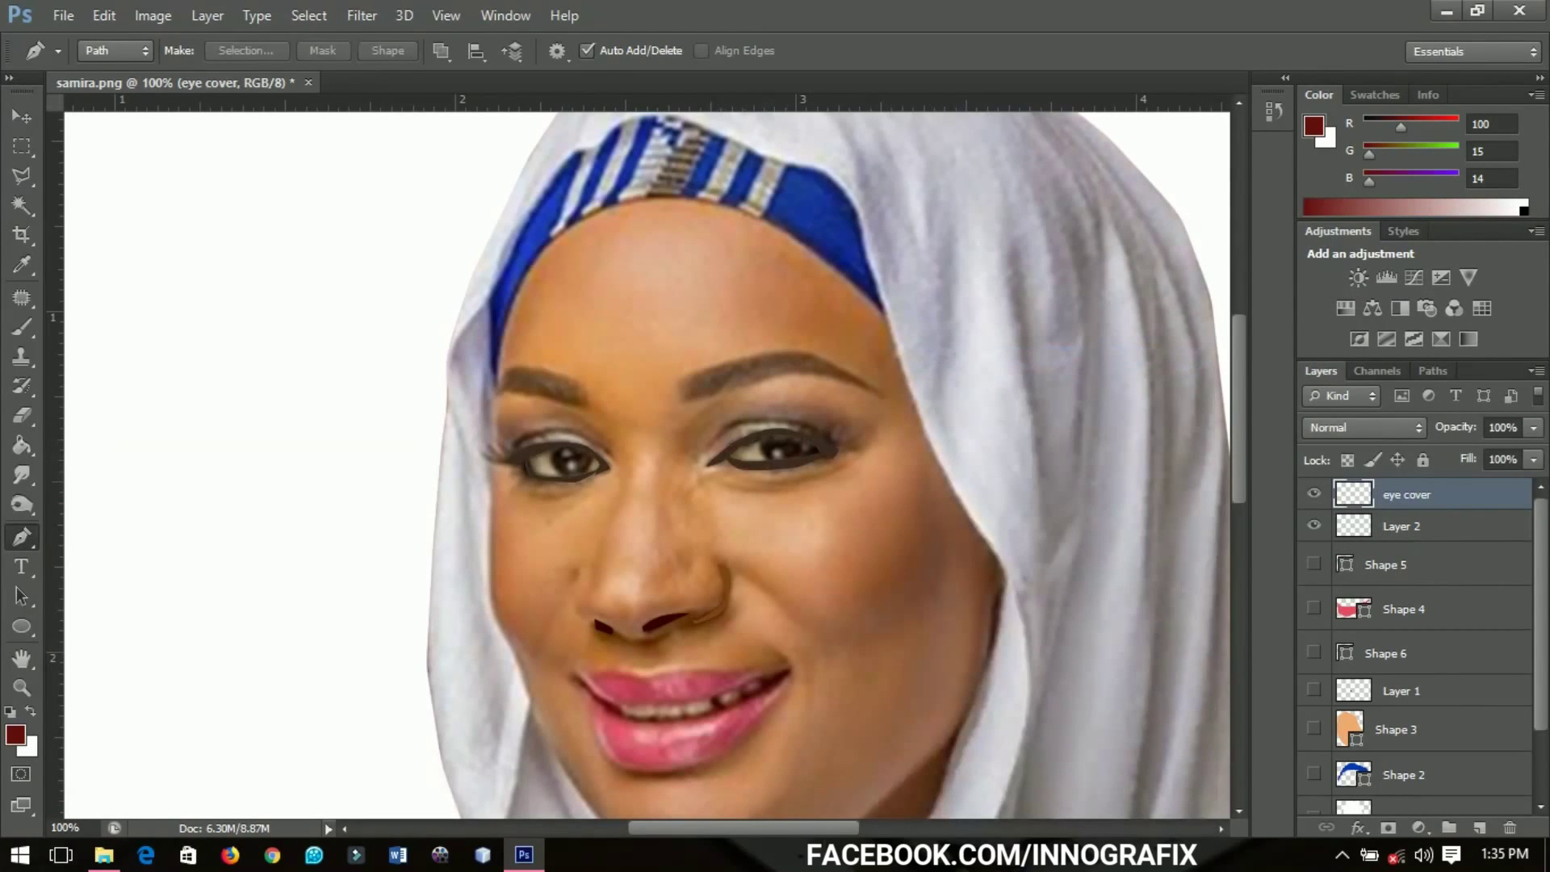
# - Add a new layer directly above Layer 2 and trace a closed path around the left eye's opening, inside the dark lash outline
pyautogui.click(1429, 526)
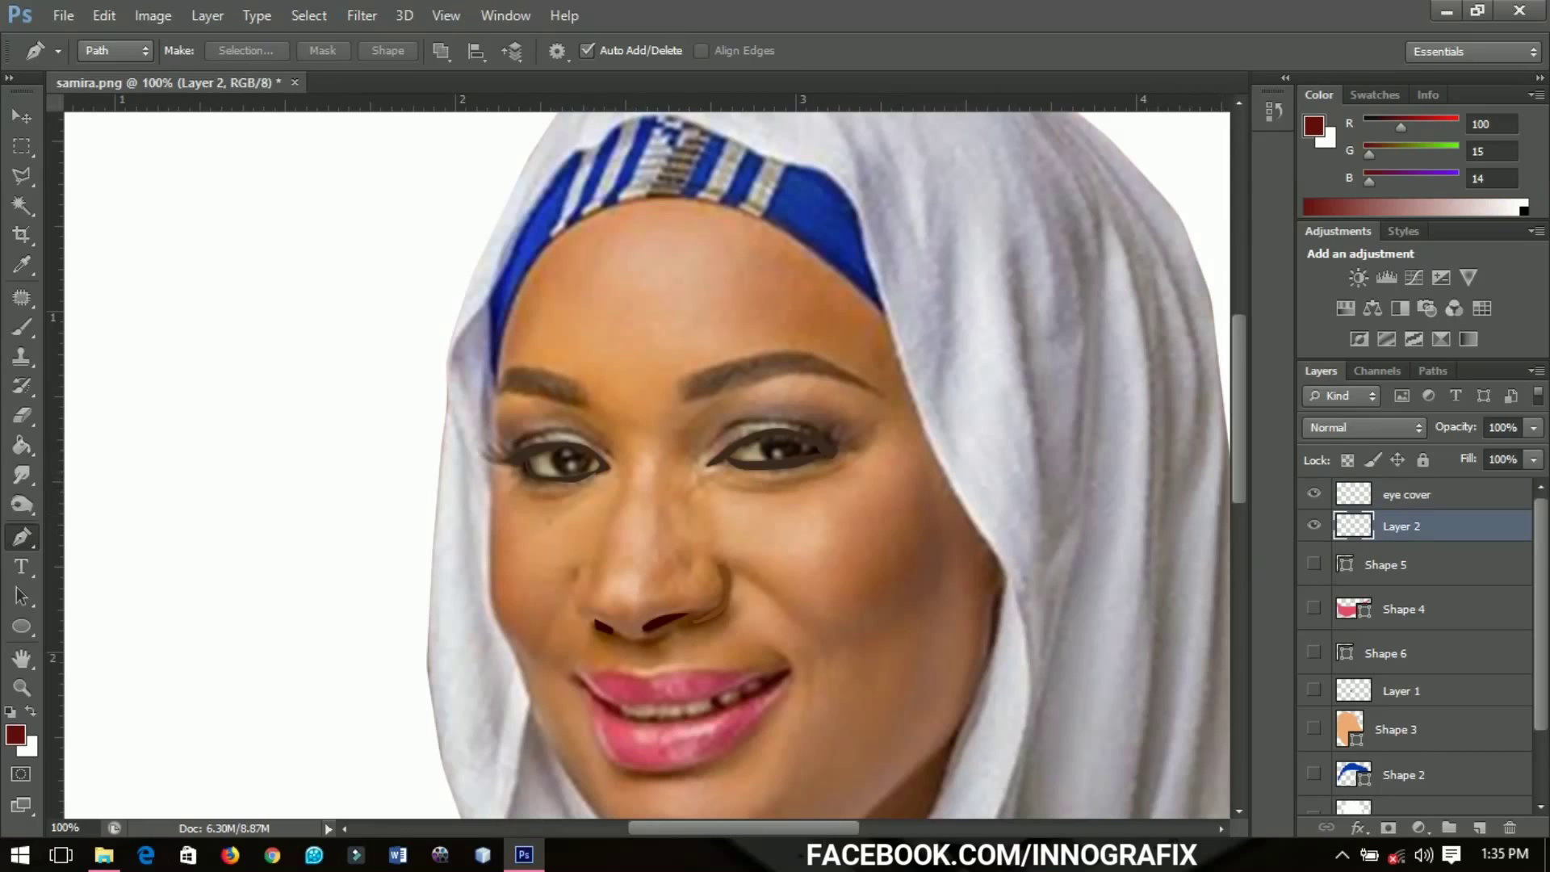
pyautogui.click(1480, 828)
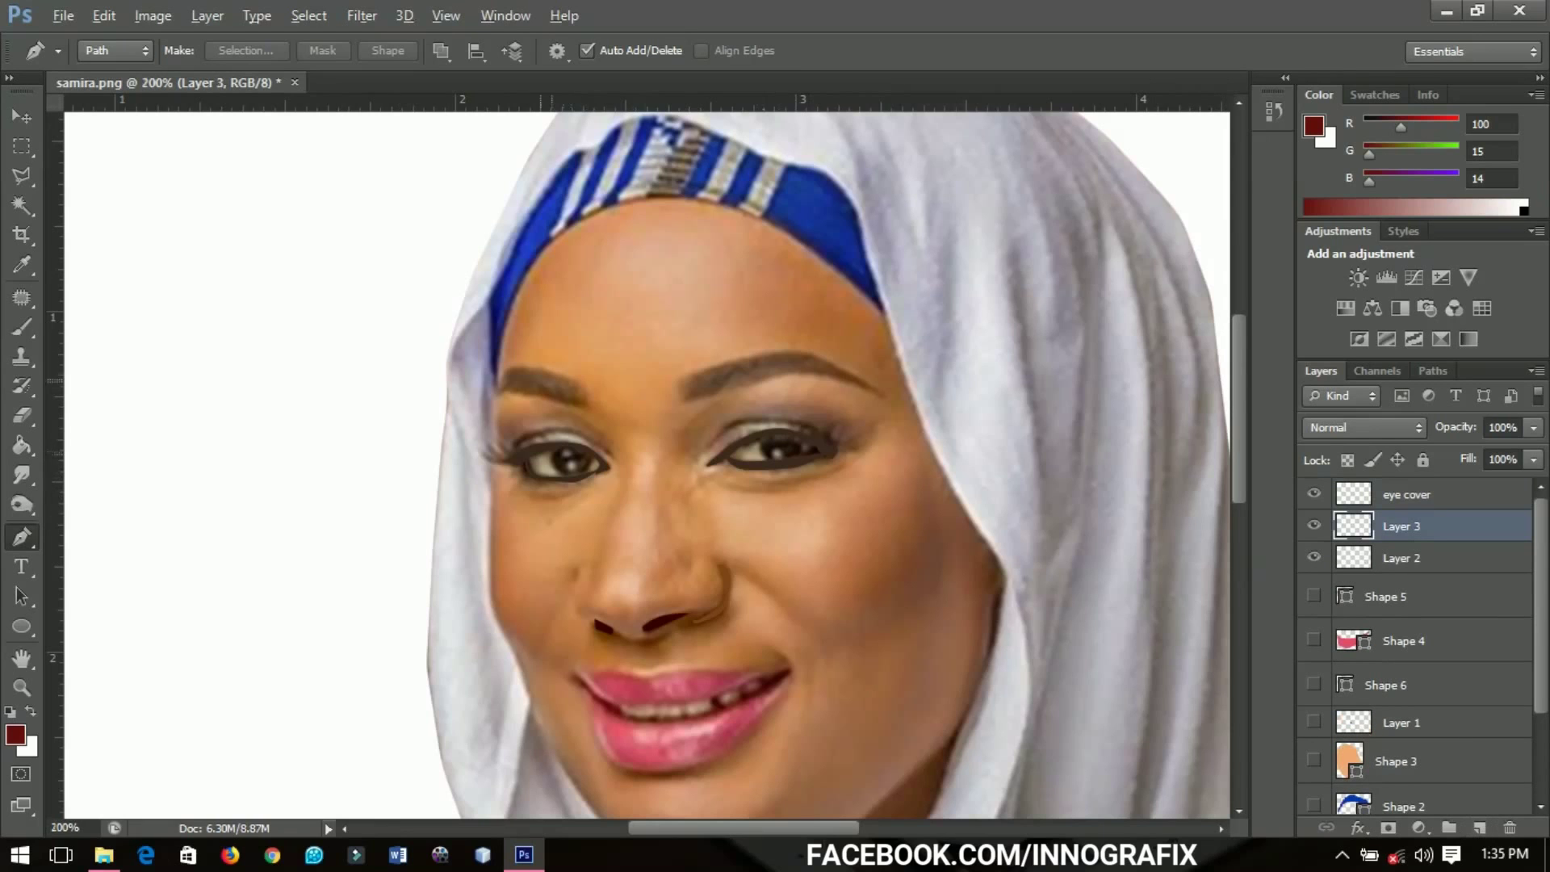
pyautogui.scroll(2, 551, 381)
pyautogui.moveTo(581, 380); pyautogui.dragTo(669, 179)
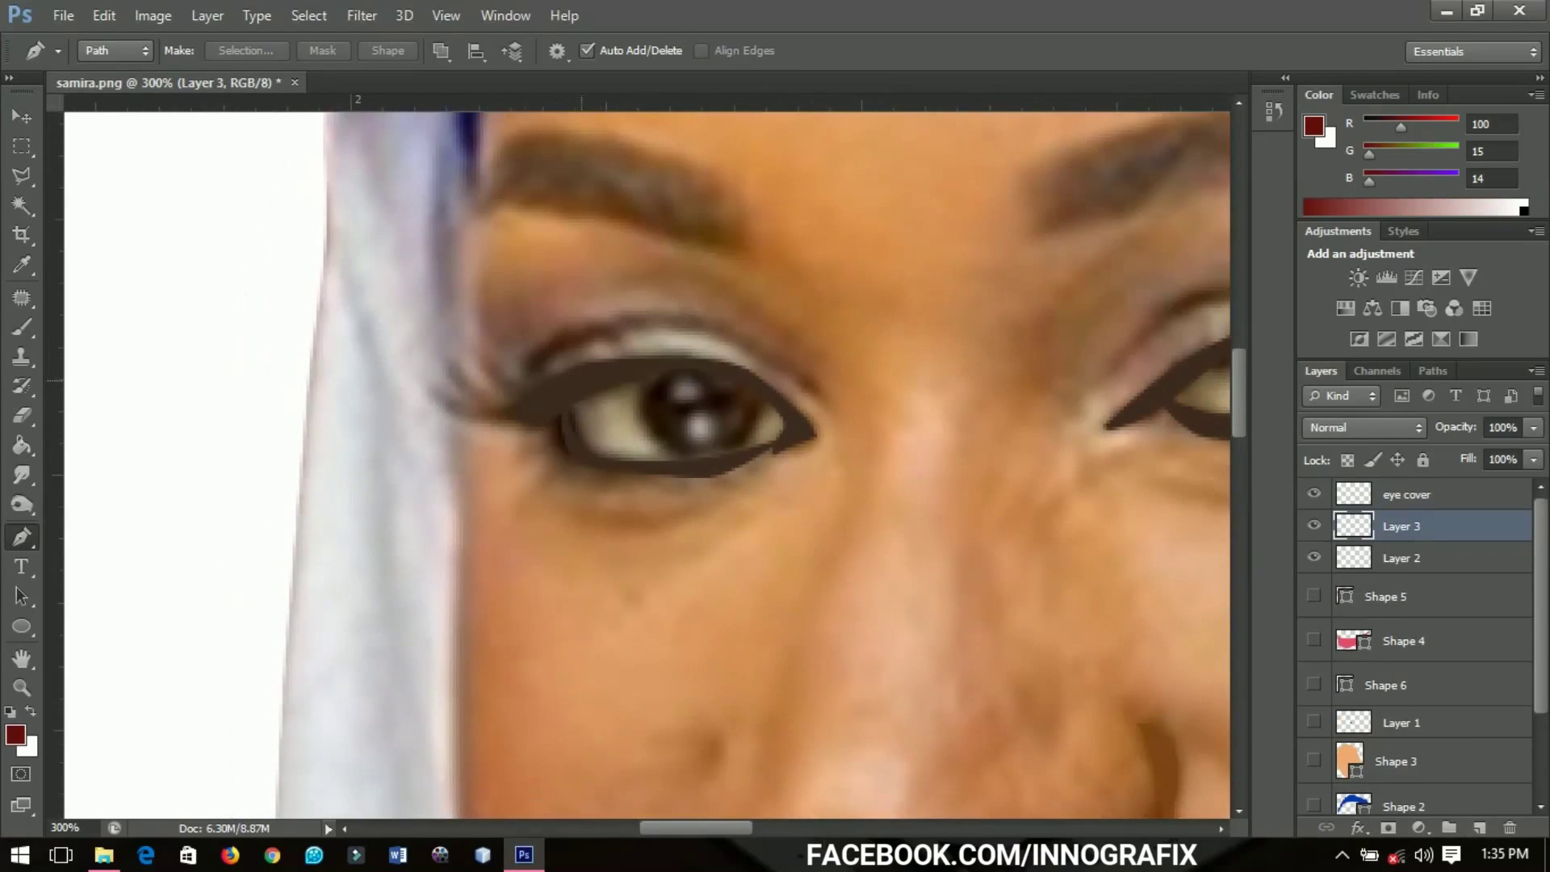
pyautogui.click(539, 396)
pyautogui.moveTo(606, 376); pyautogui.dragTo(801, 439)
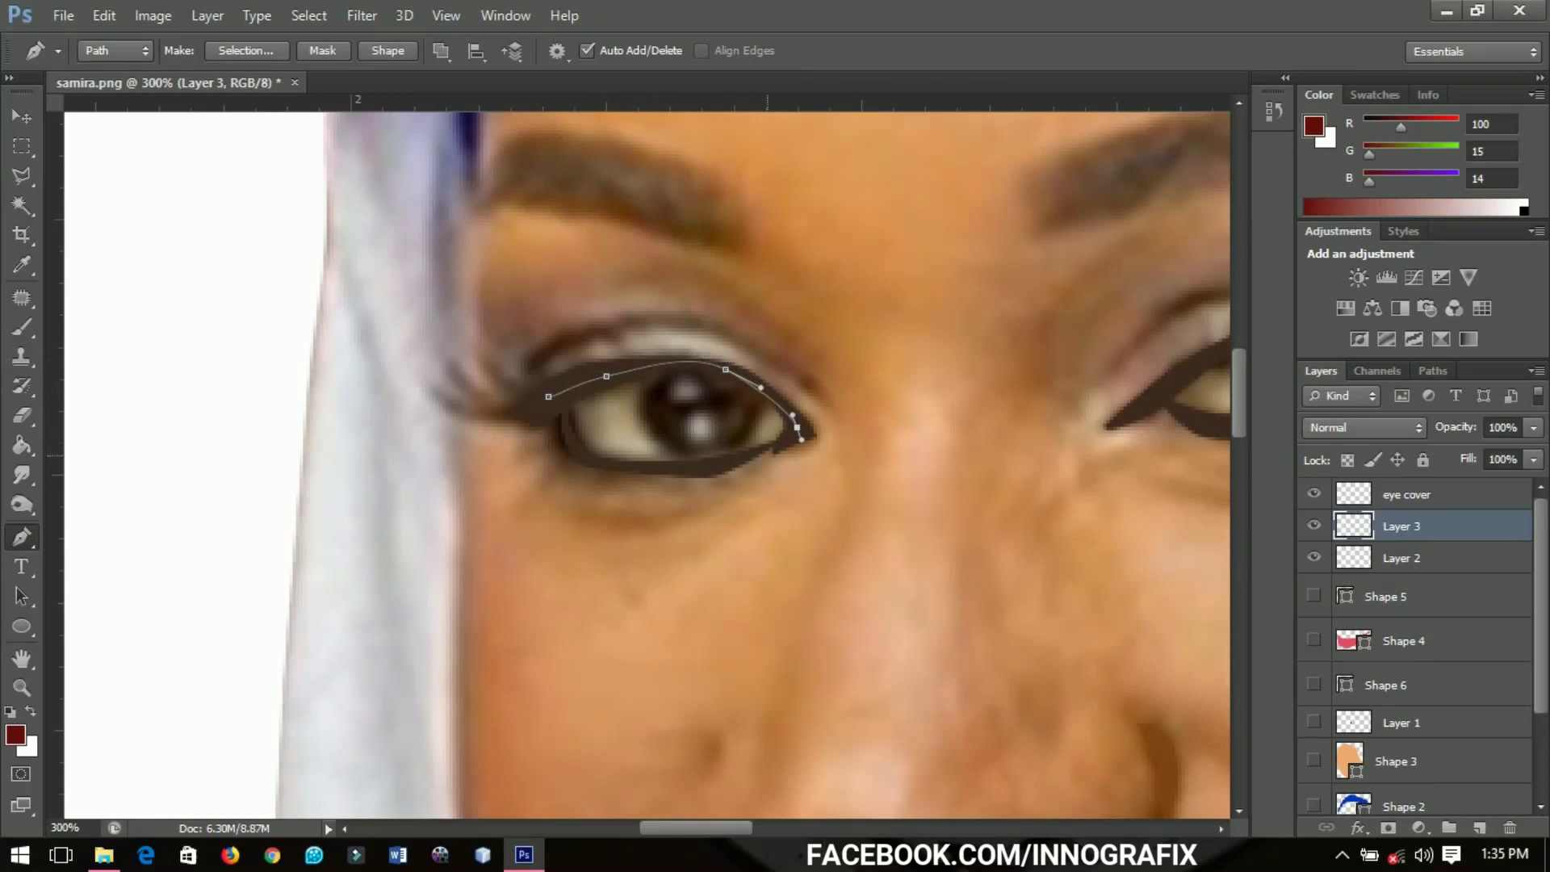
# - Trace a closed path around the right eye's opening, keeping its edge within the dark lash outline
pyautogui.hscroll(8, 565, 452)
pyautogui.click(480, 347)
pyautogui.moveTo(582, 290); pyautogui.dragTo(626, 284)
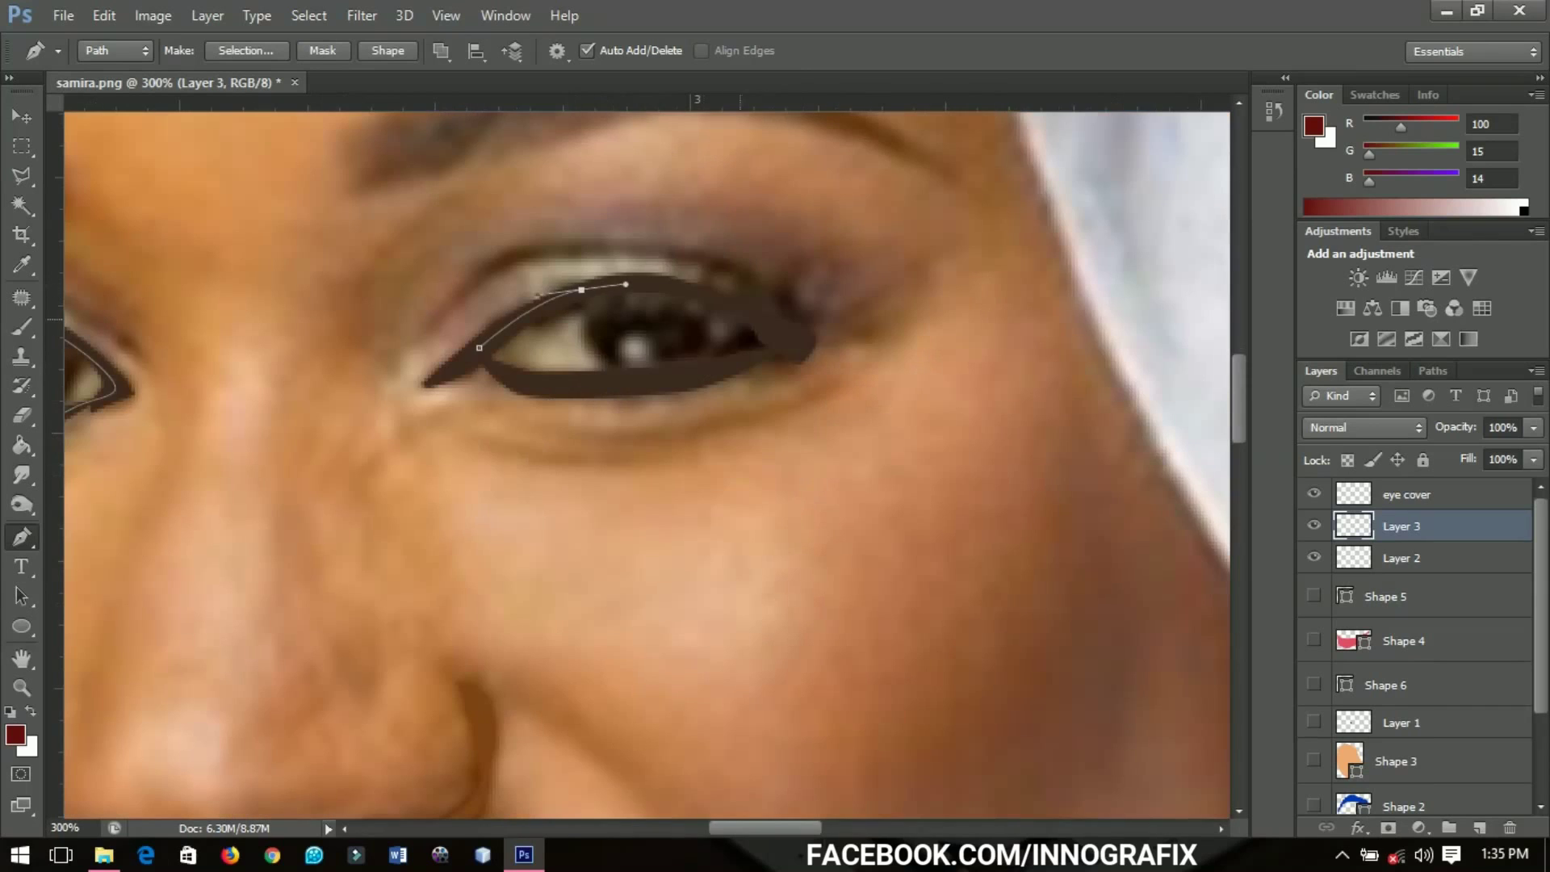
pyautogui.moveTo(751, 322); pyautogui.dragTo(796, 352)
pyautogui.moveTo(717, 370); pyautogui.dragTo(560, 388)
pyautogui.click(502, 371)
pyautogui.click(480, 347)
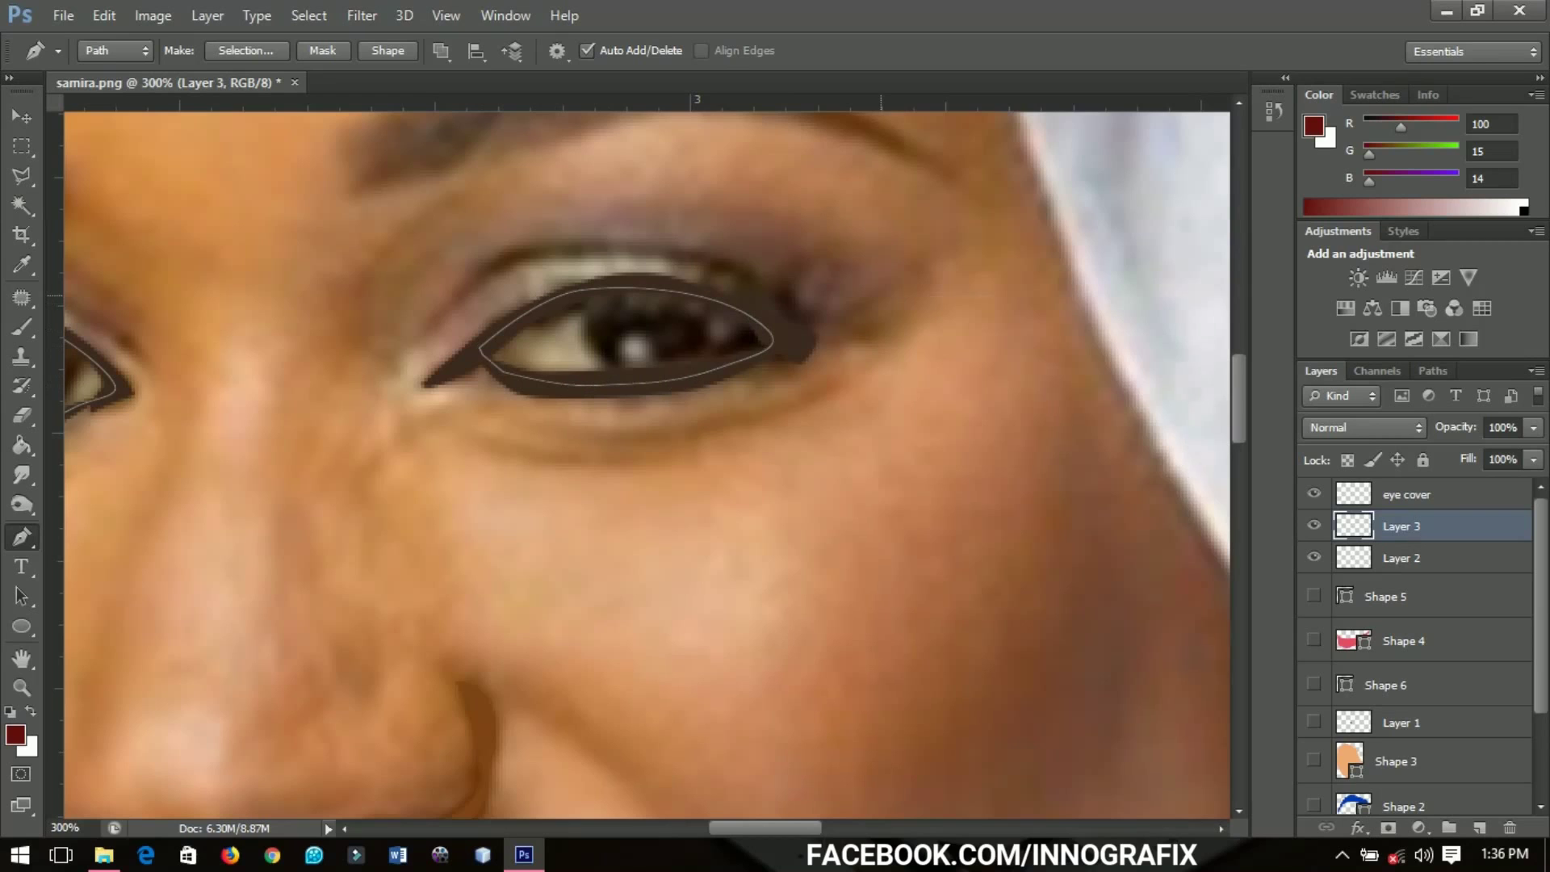
# - Fill both eye-opening paths with off-white #fcf4e6 on Layer 3 and delete the paths
pyautogui.rightClick(881, 299)
pyautogui.click(937, 422)
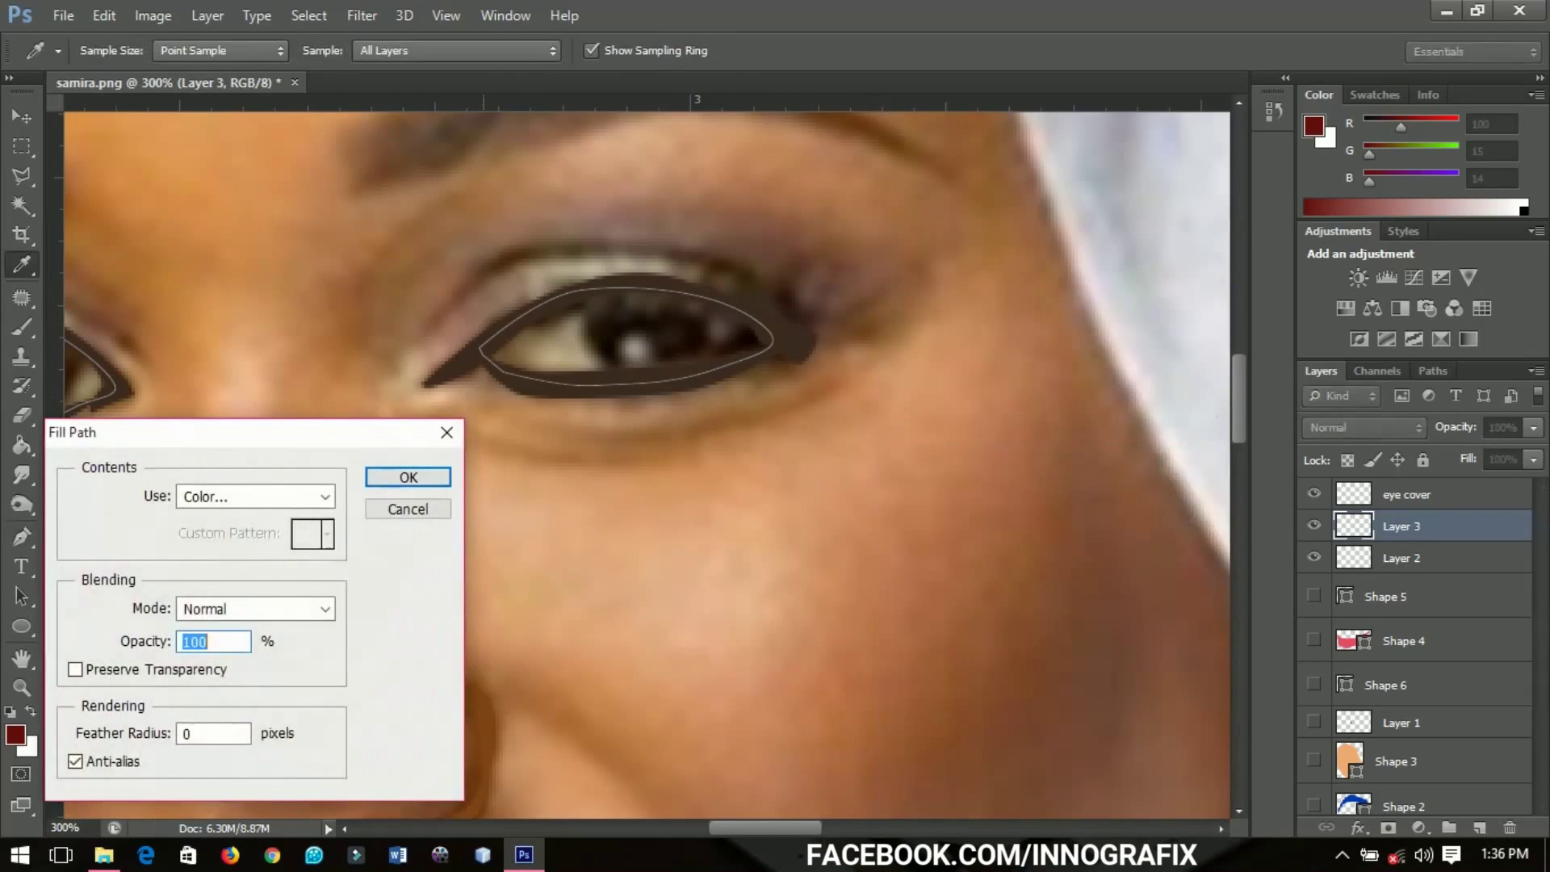
pyautogui.click(325, 496)
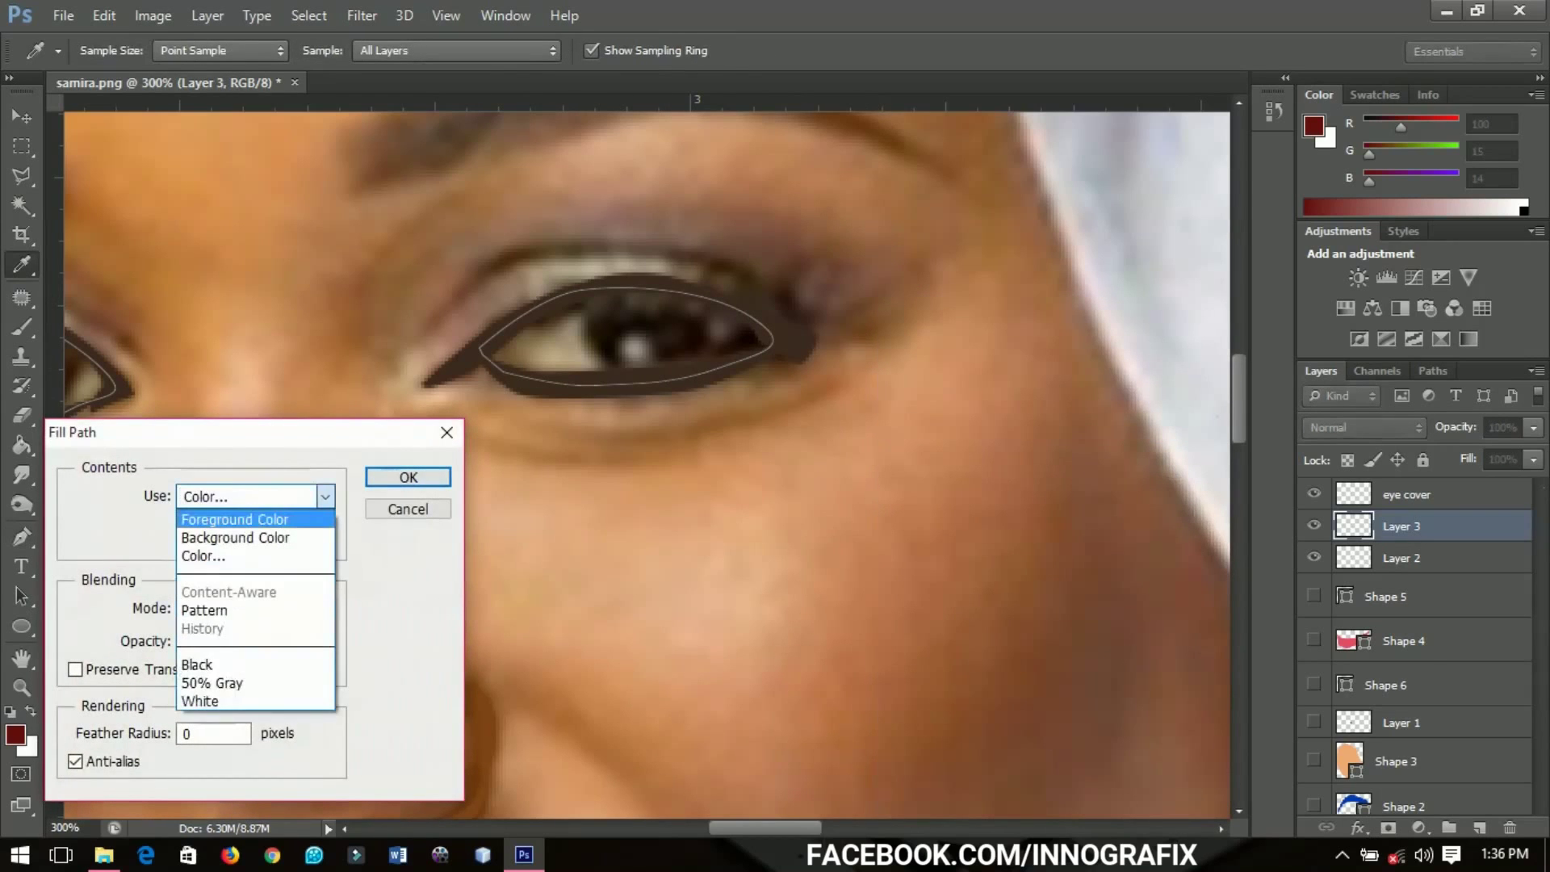
pyautogui.press('Down')
pyautogui.press('Down')
pyautogui.press('Return')
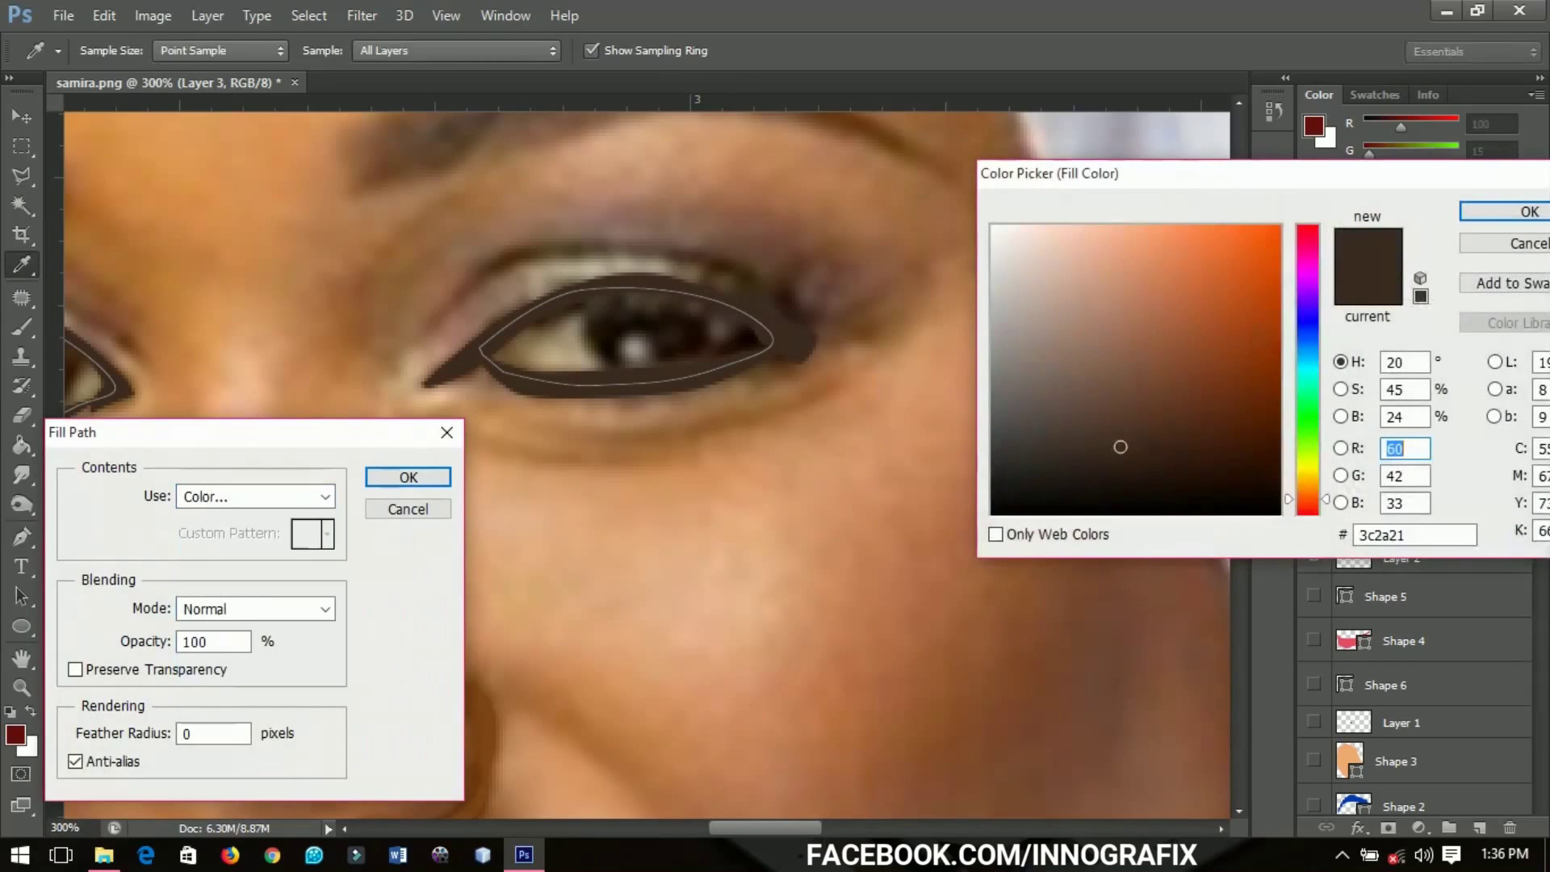
pyautogui.moveTo(1121, 447); pyautogui.dragTo(1016, 229)
pyautogui.click(578, 346)
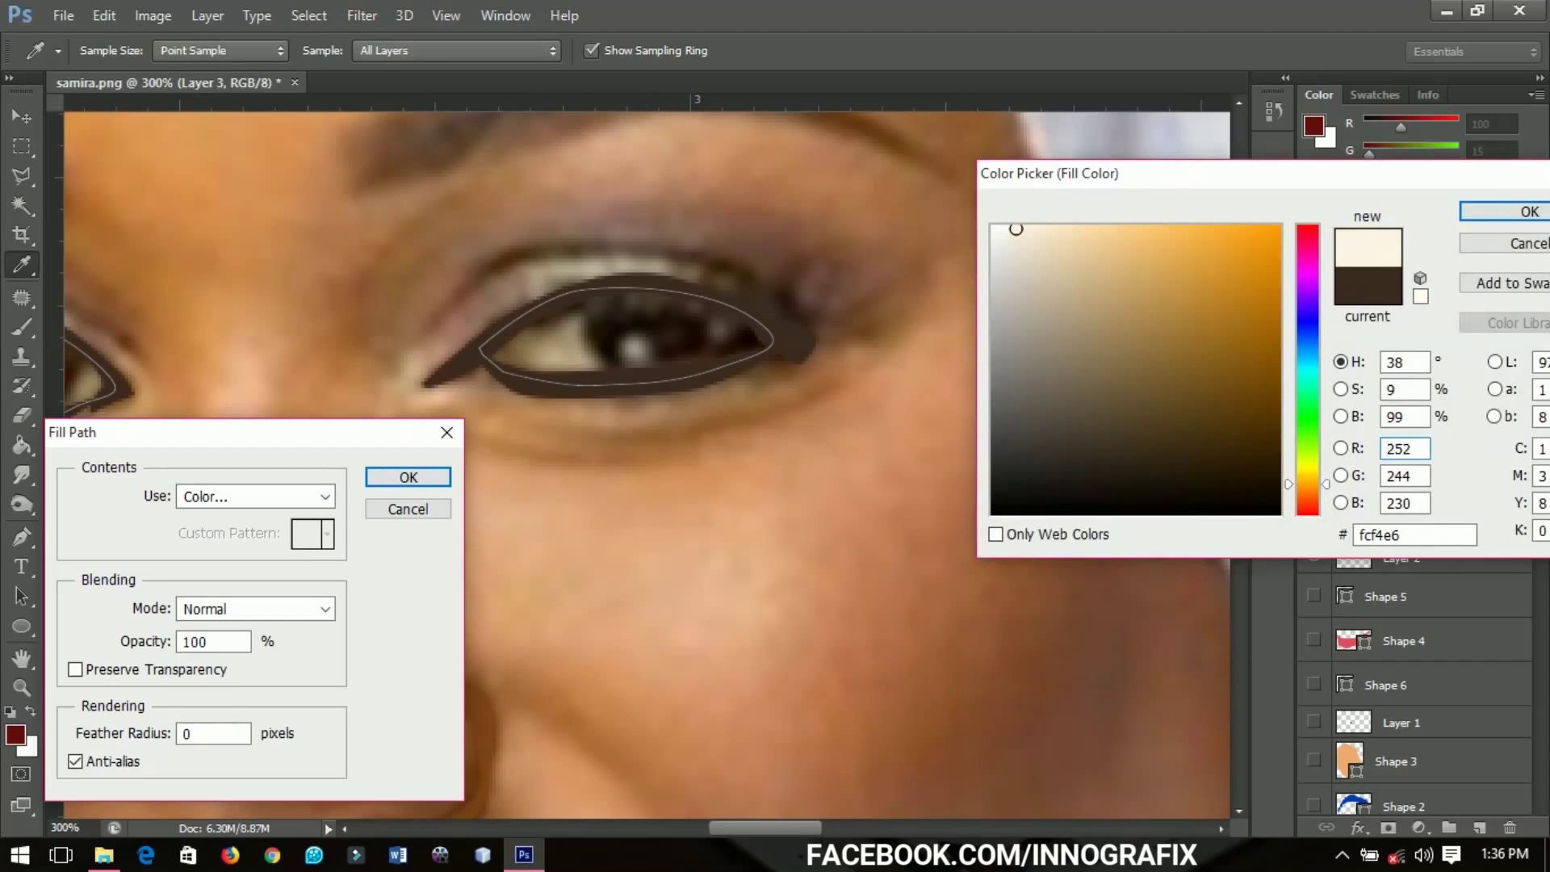
pyautogui.press('Return')
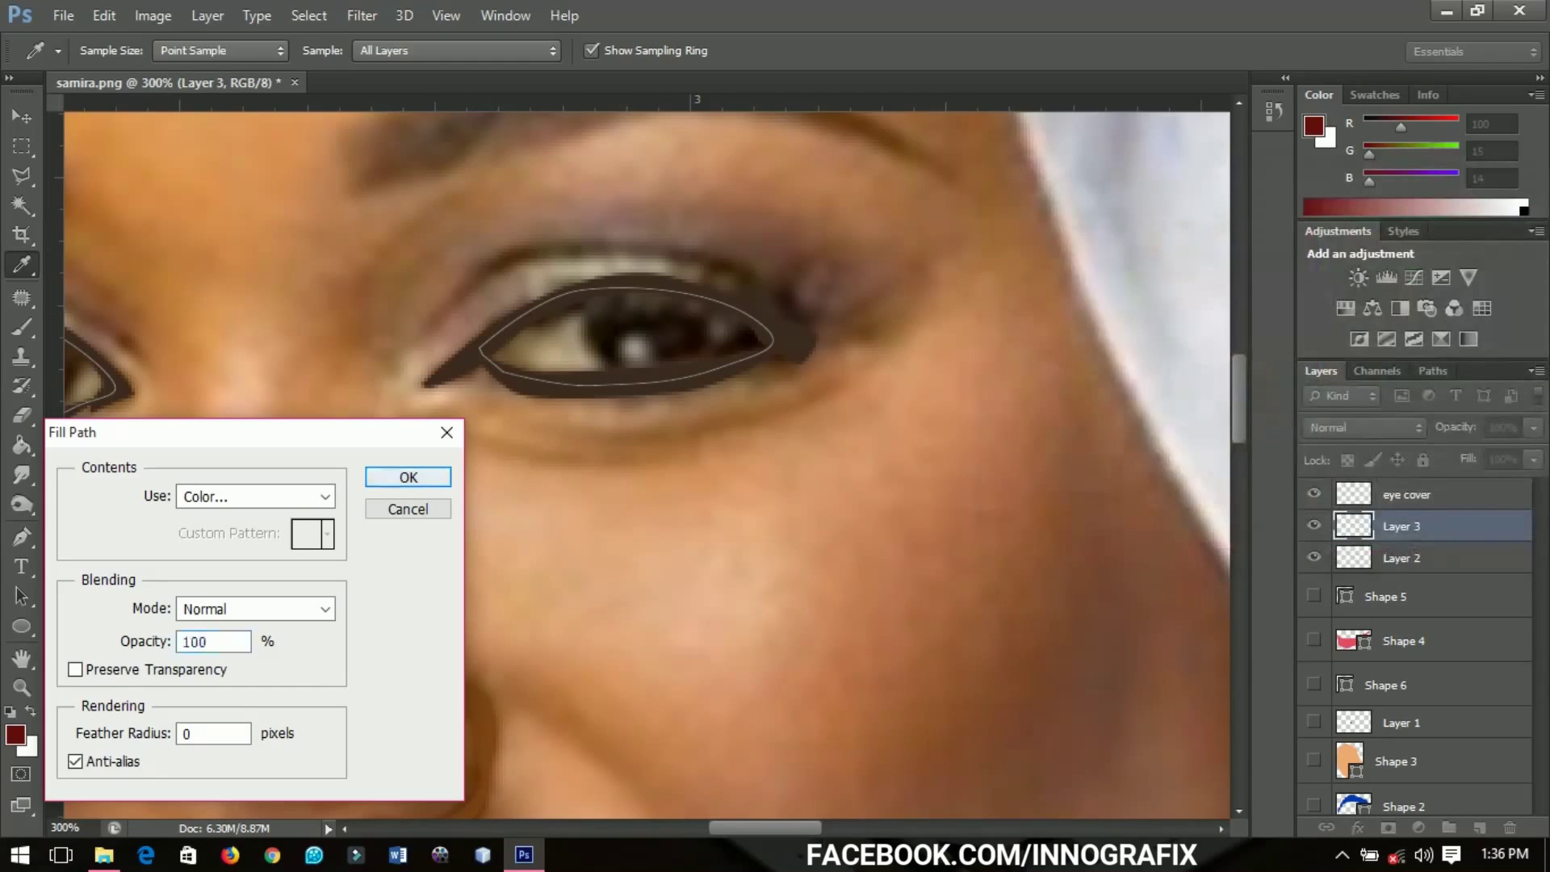
pyautogui.press('Return')
pyautogui.press('p')
pyautogui.rightClick(497, 319)
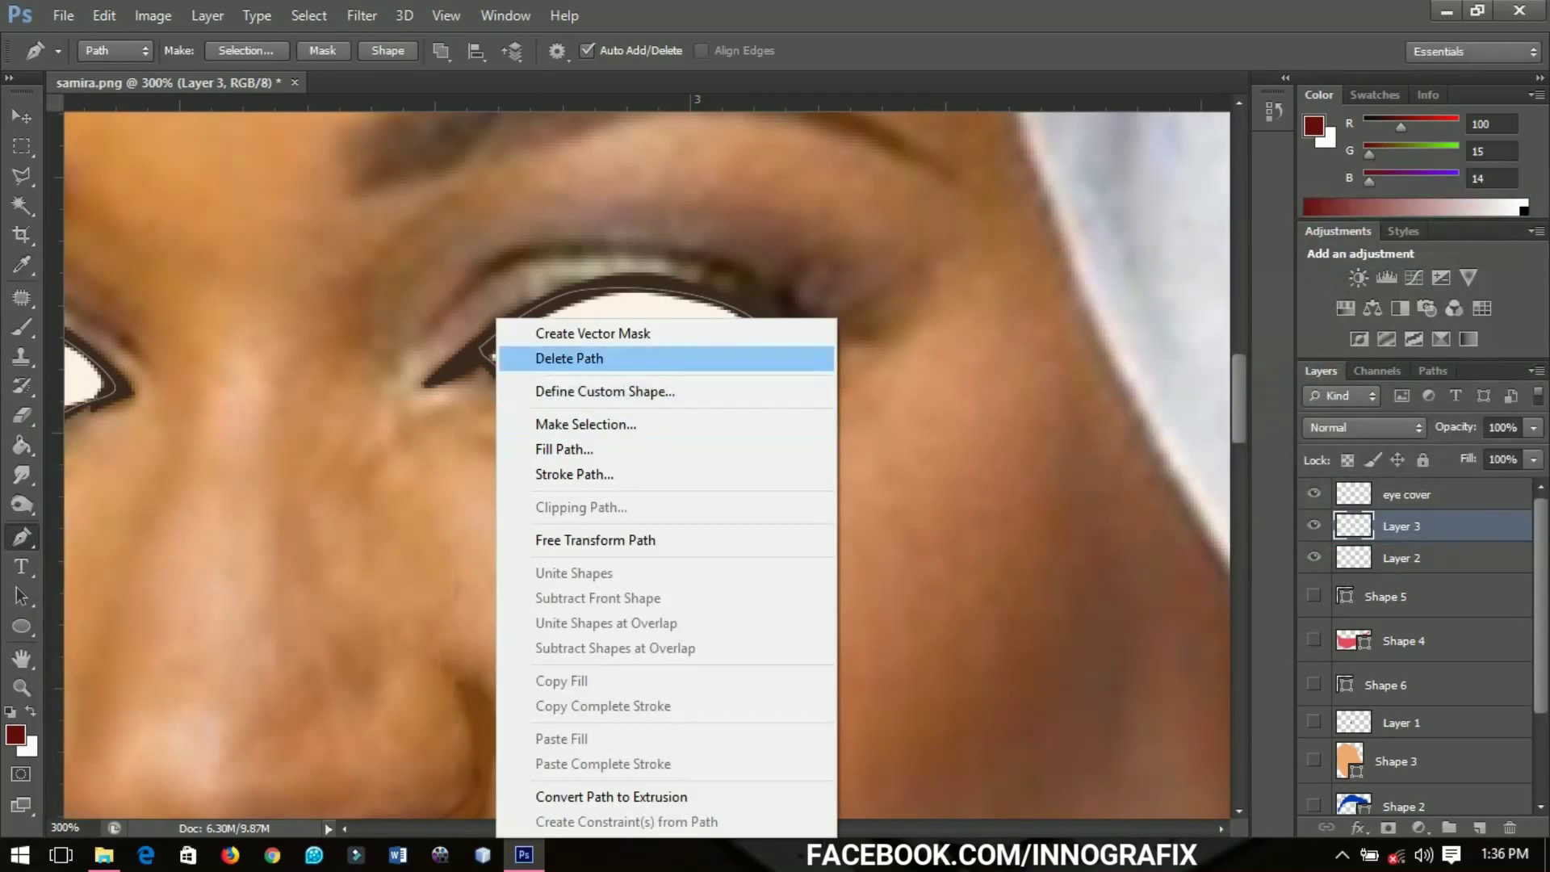
pyautogui.click(569, 358)
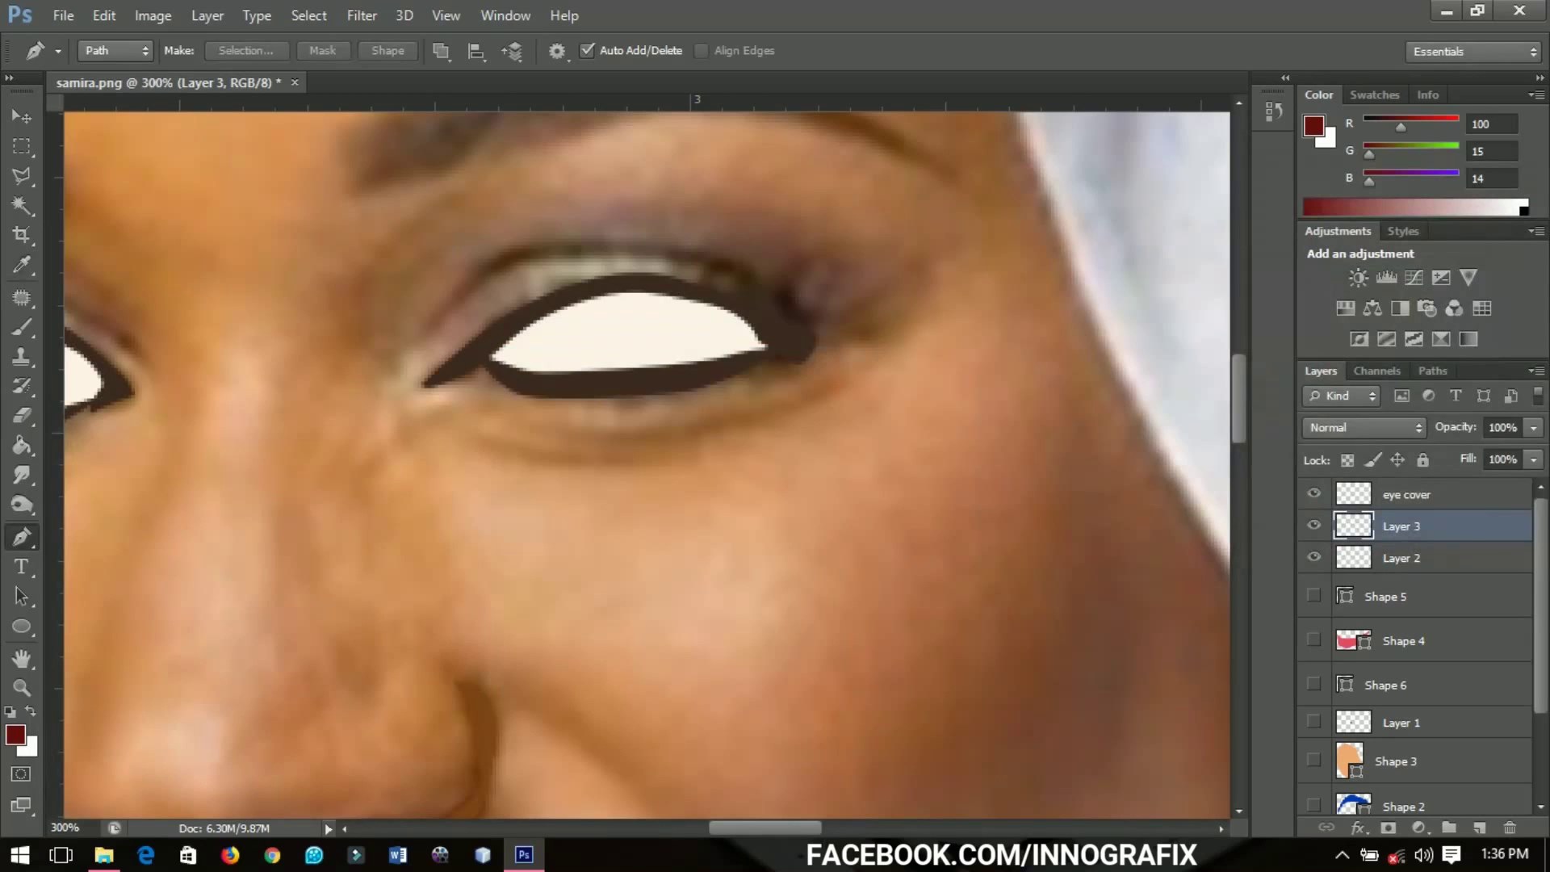
# - Hide Layer 3 and draw an ellipse shape about 36 × 30 px over the left eye's iris
pyautogui.click(1314, 525)
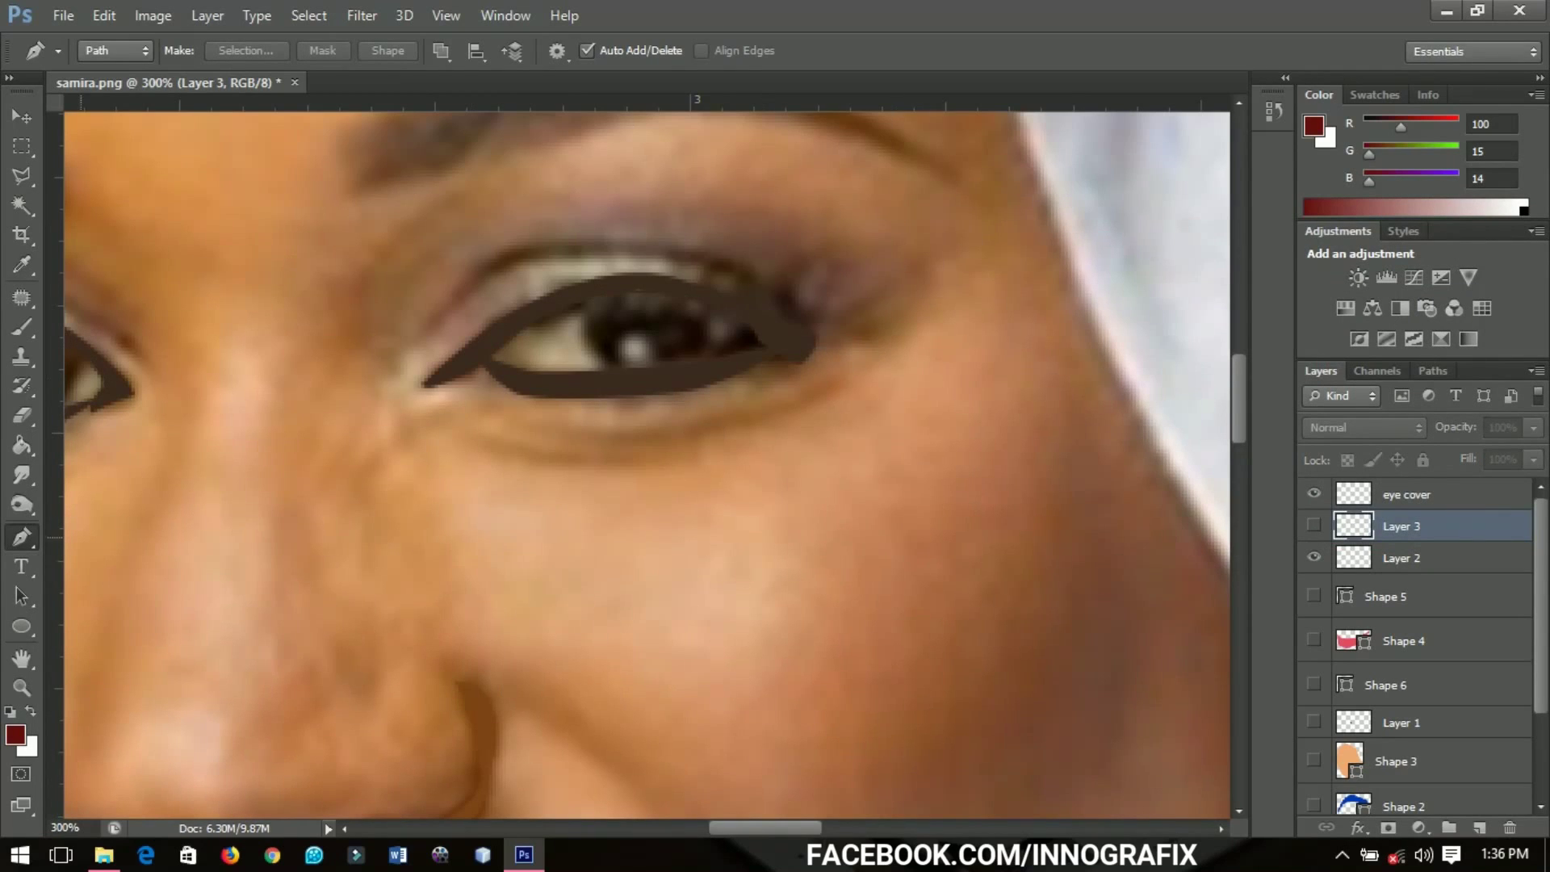
pyautogui.moveTo(111, 511); pyautogui.dragTo(667, 464)
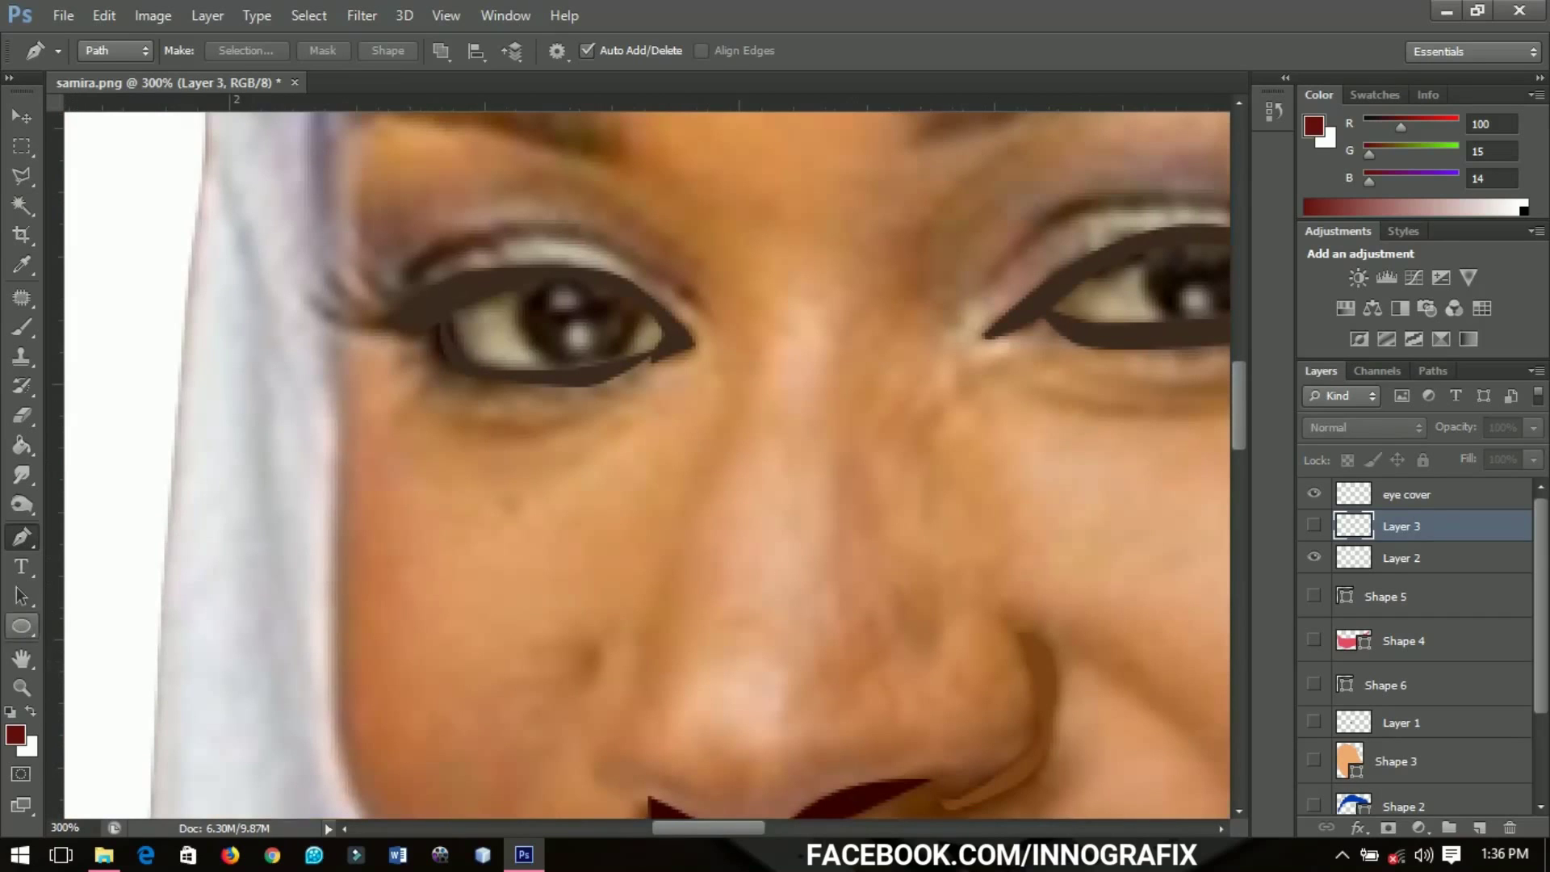
pyautogui.click(22, 625)
pyautogui.click(93, 670)
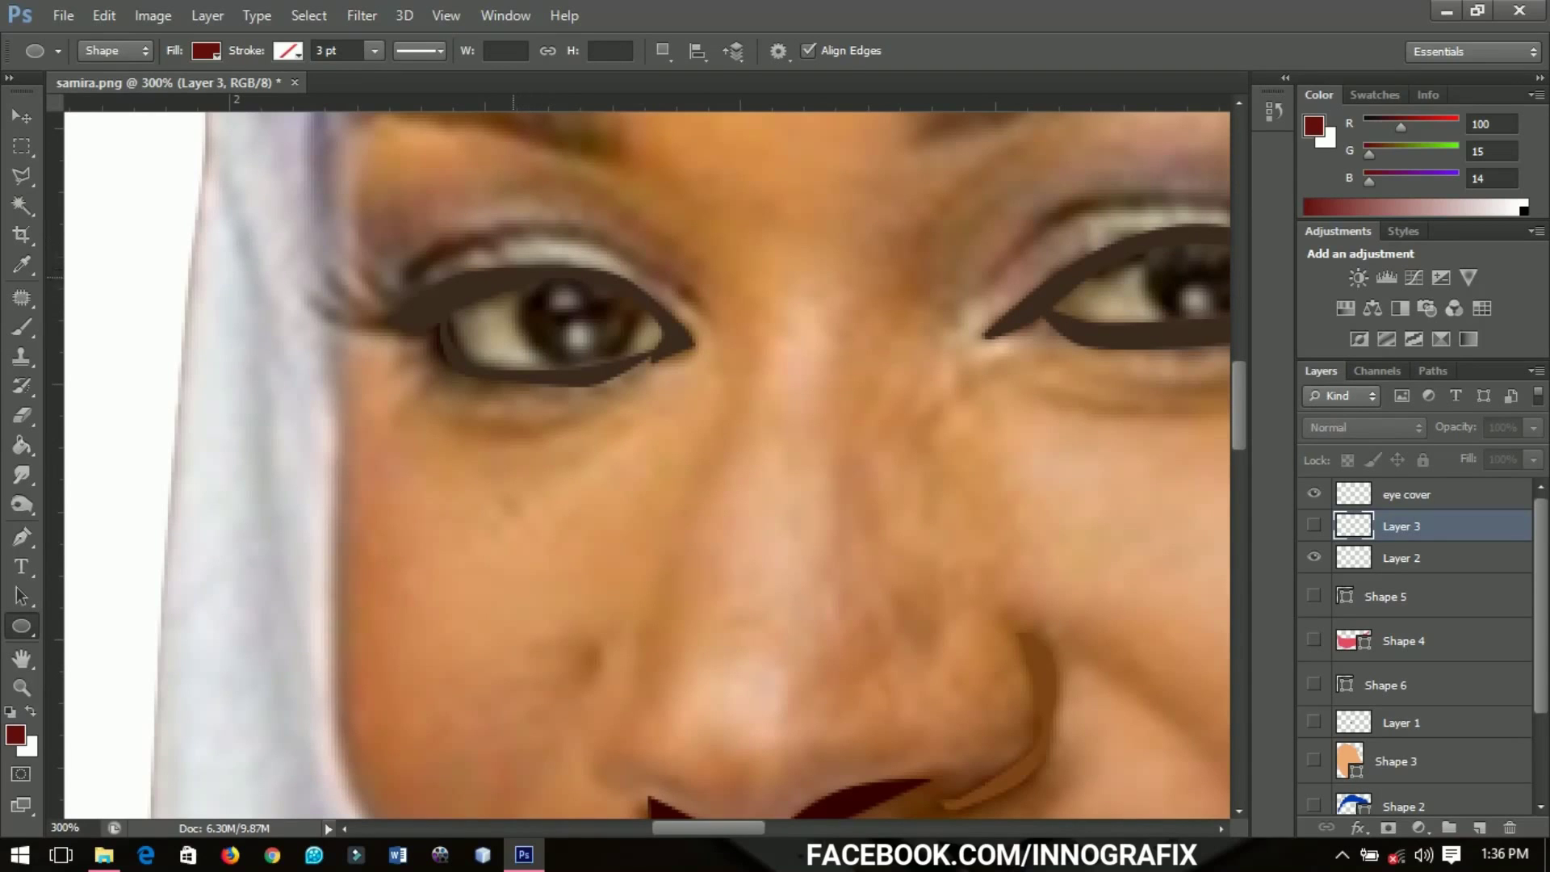
pyautogui.moveTo(517, 279); pyautogui.dragTo(638, 382)
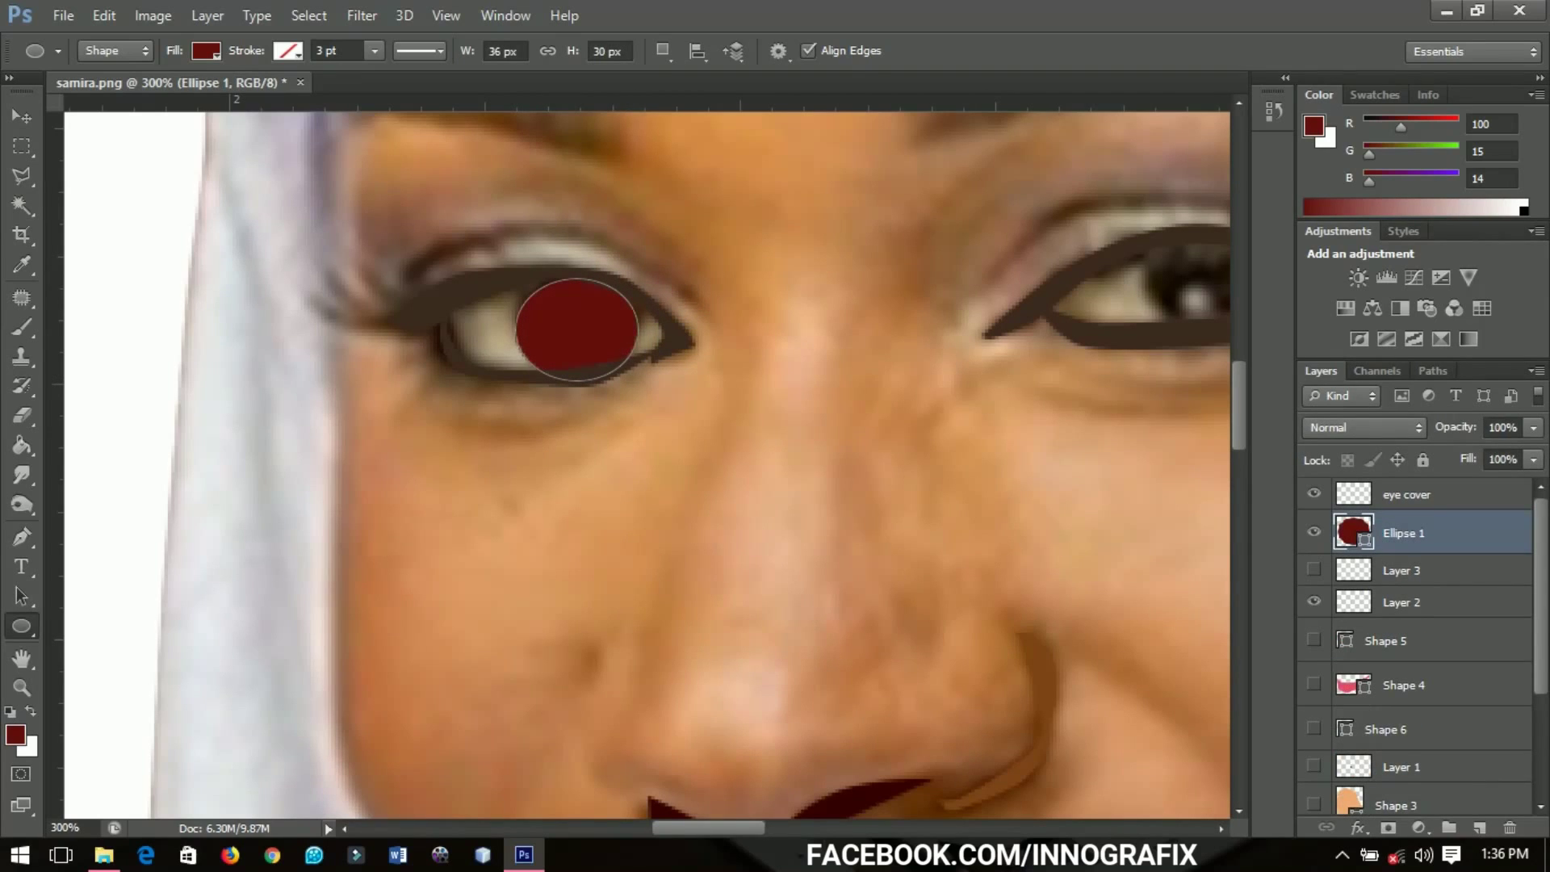
# - Set the iris ellipse's layer opacity to 0% and recolour it dark brown #261303, sampled from the photo's iris
pyautogui.press('0')
pyautogui.press('0')
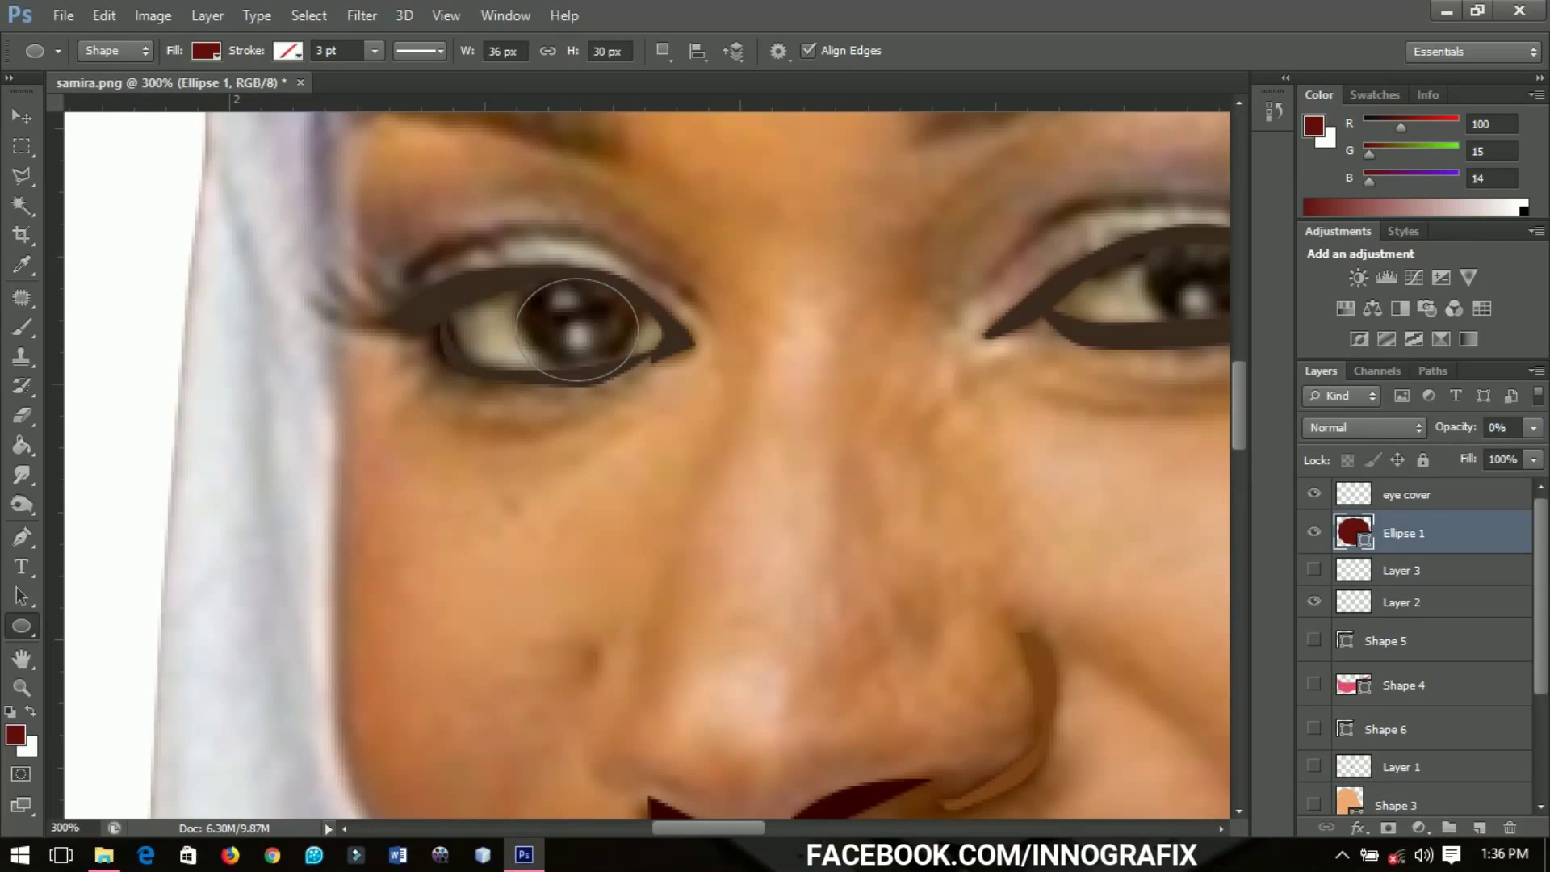
pyautogui.doubleClick(1353, 533)
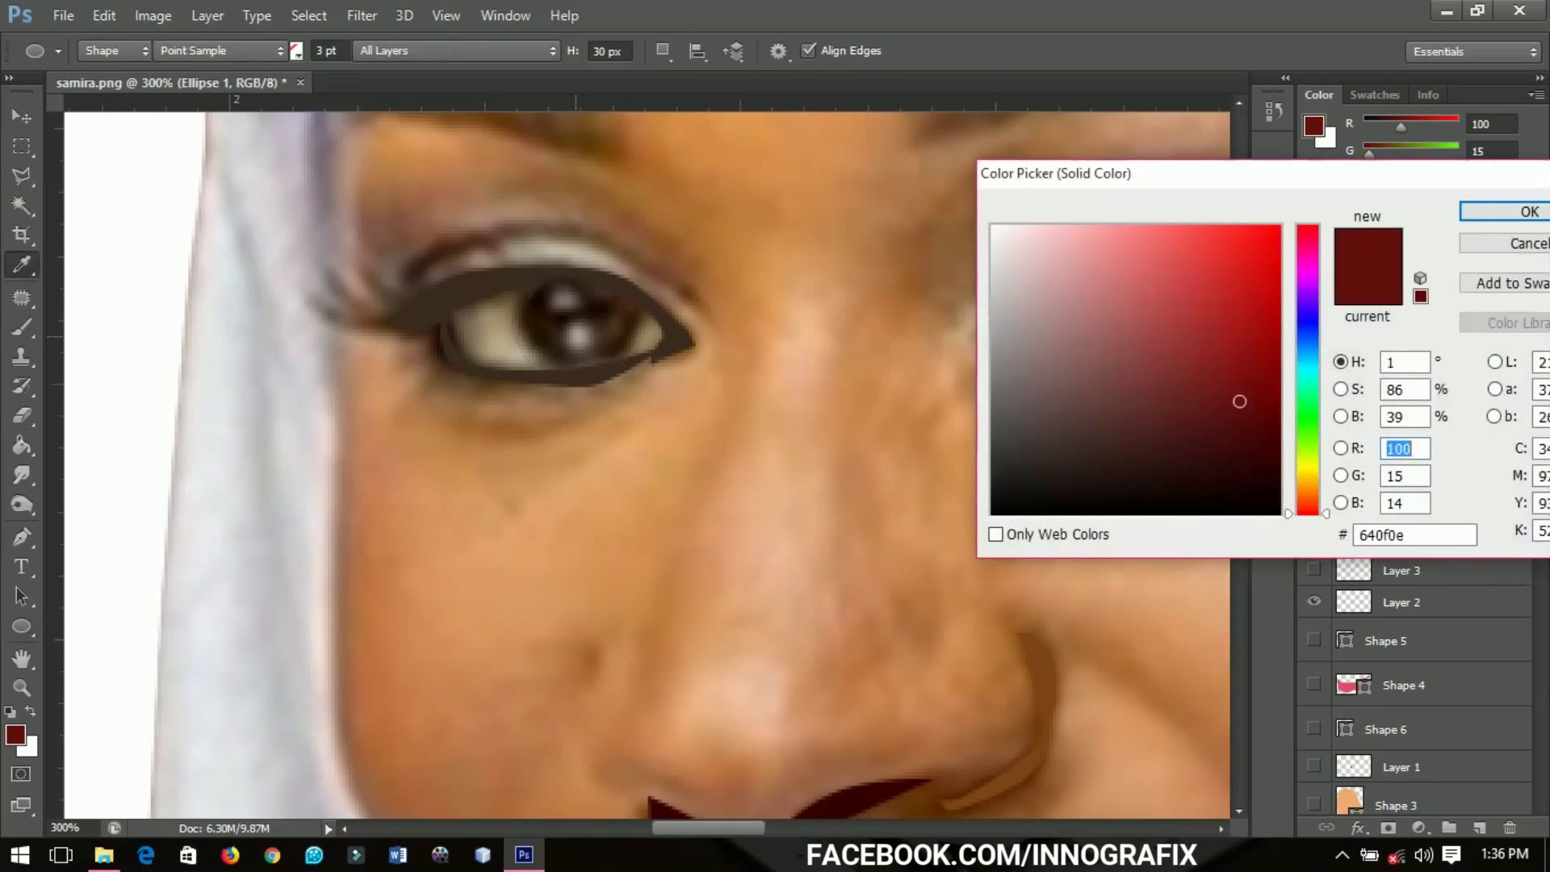
pyautogui.click(536, 324)
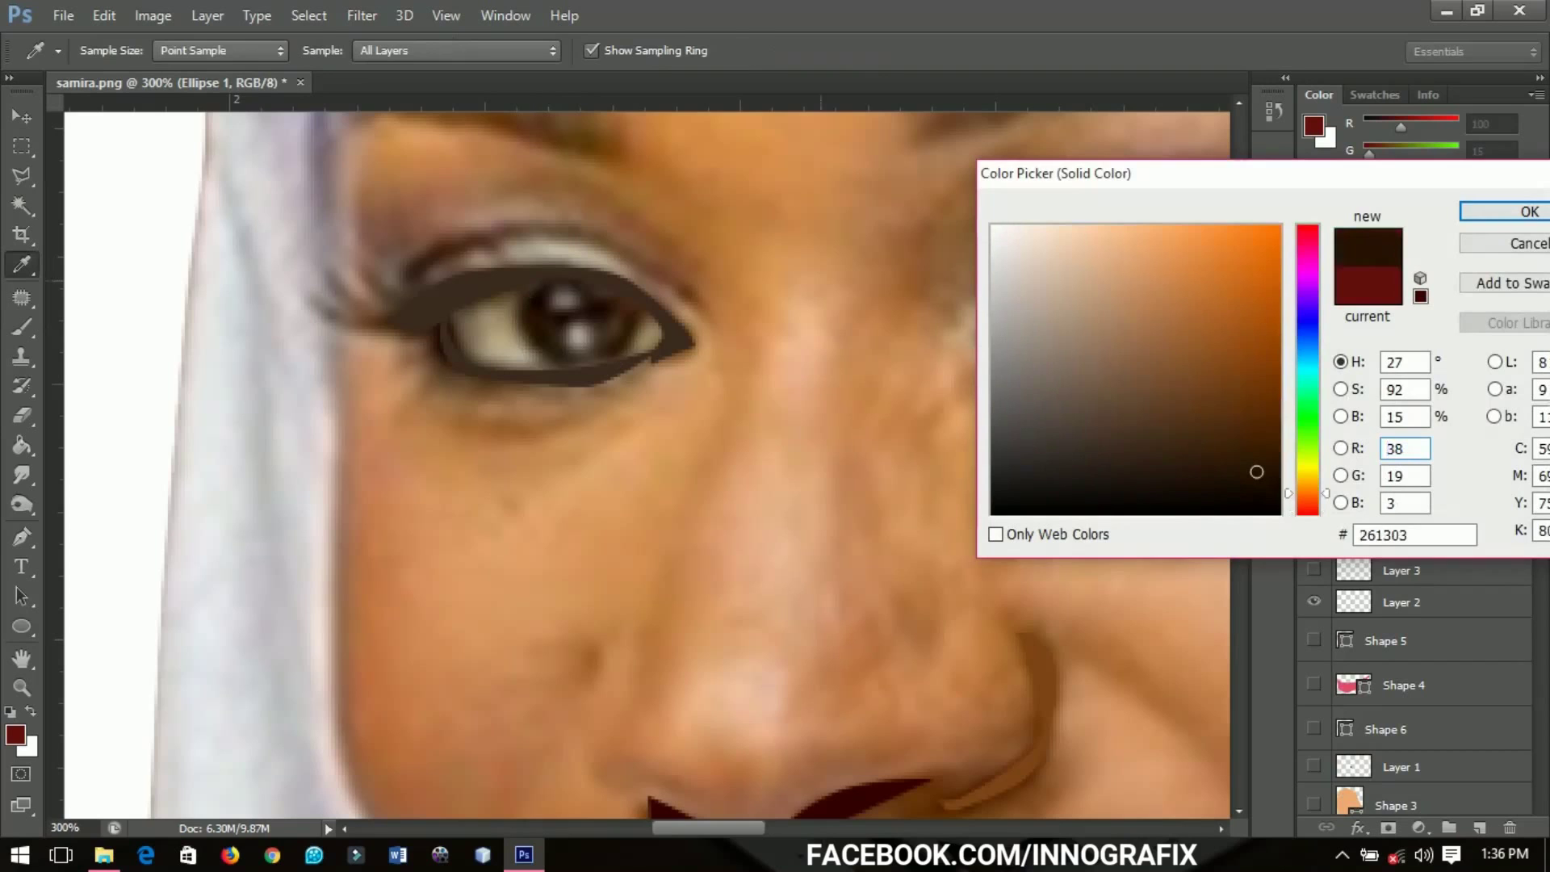
pyautogui.press('Return')
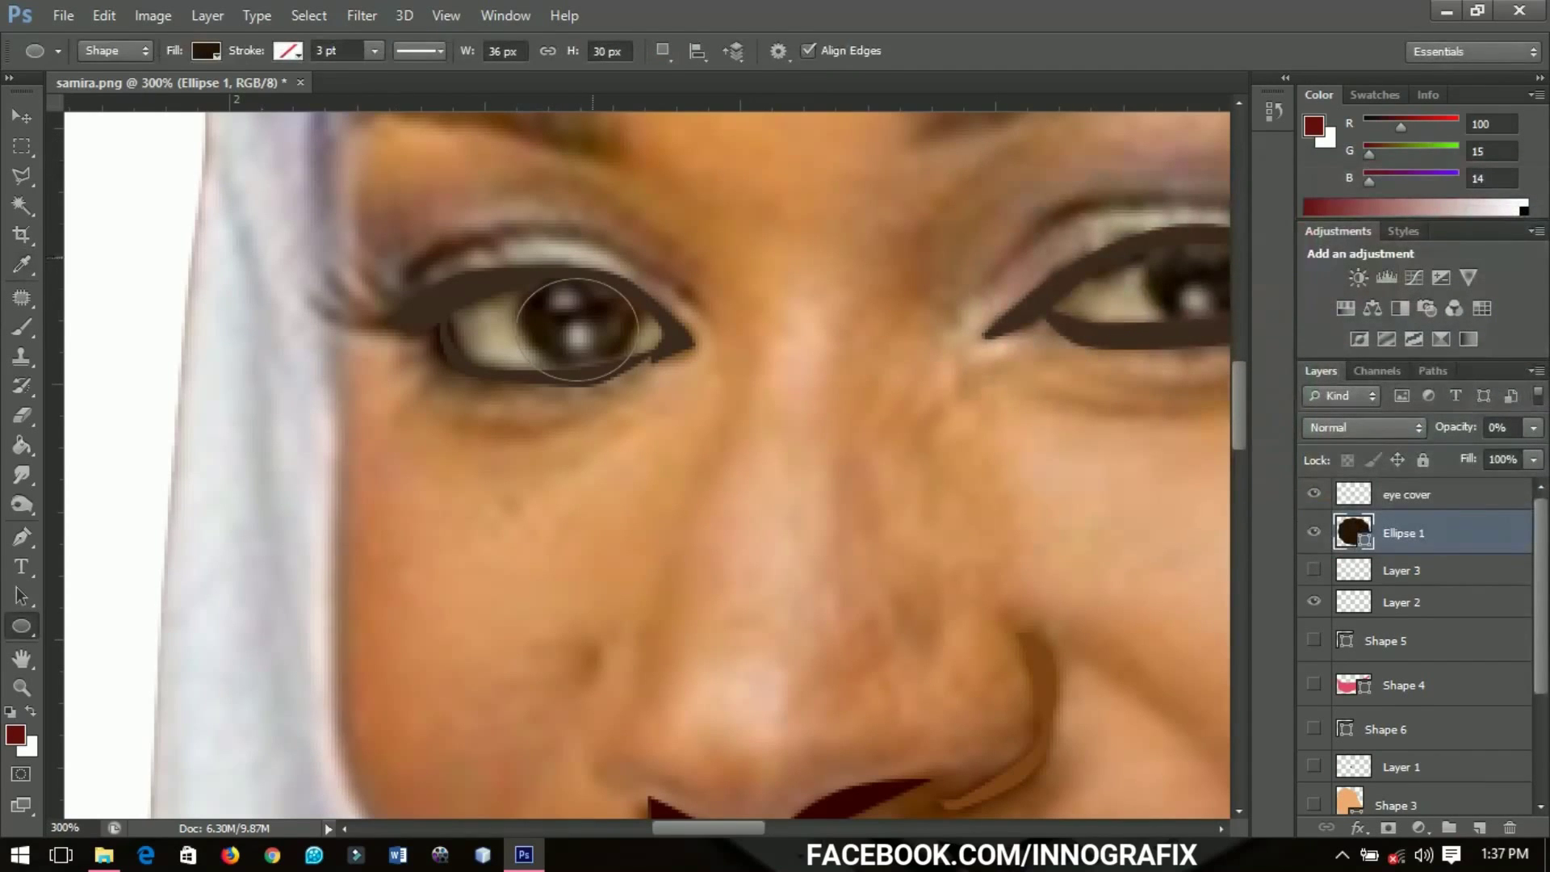
# - Warp the left eye's iris ellipse so its outline follows the iris in the photo
pyautogui.hotkey('ctrl', 't')
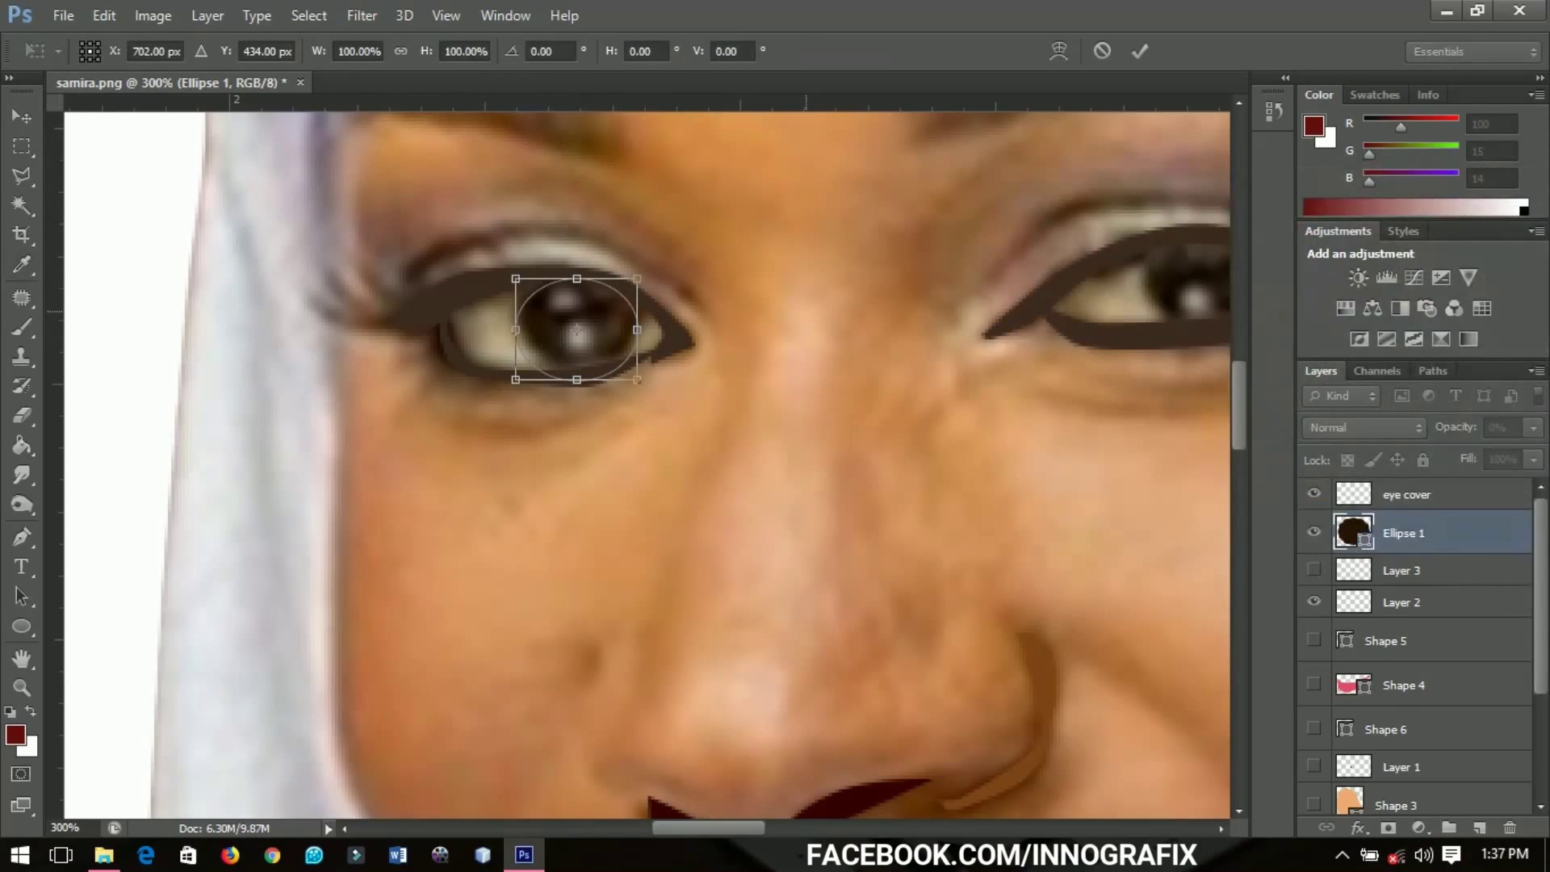
pyautogui.rightClick(806, 314)
pyautogui.click(858, 487)
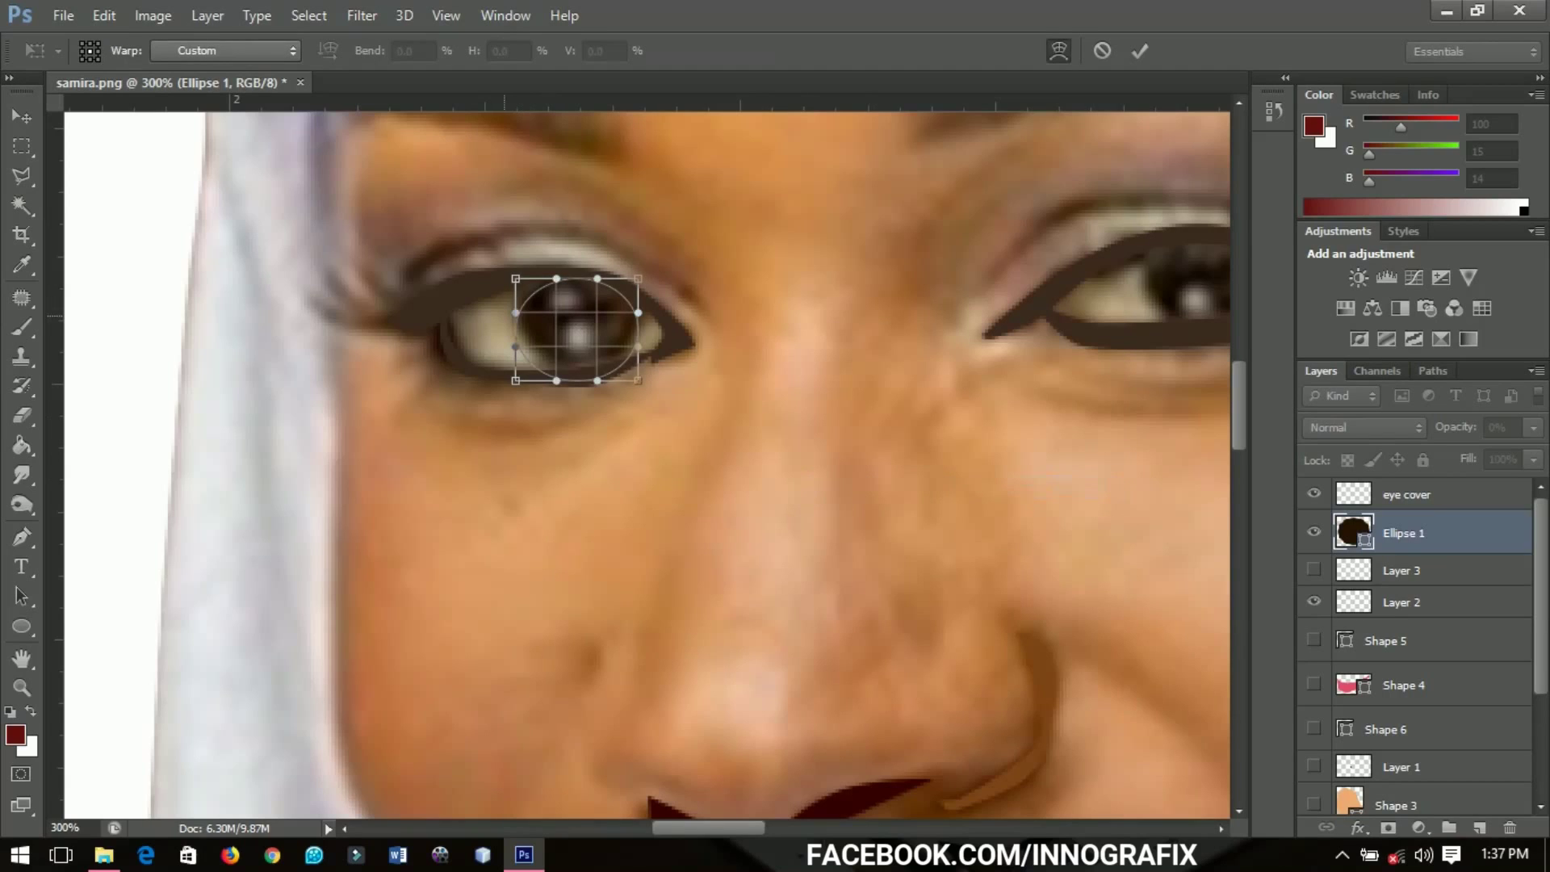
pyautogui.moveTo(515, 313); pyautogui.dragTo(513, 275)
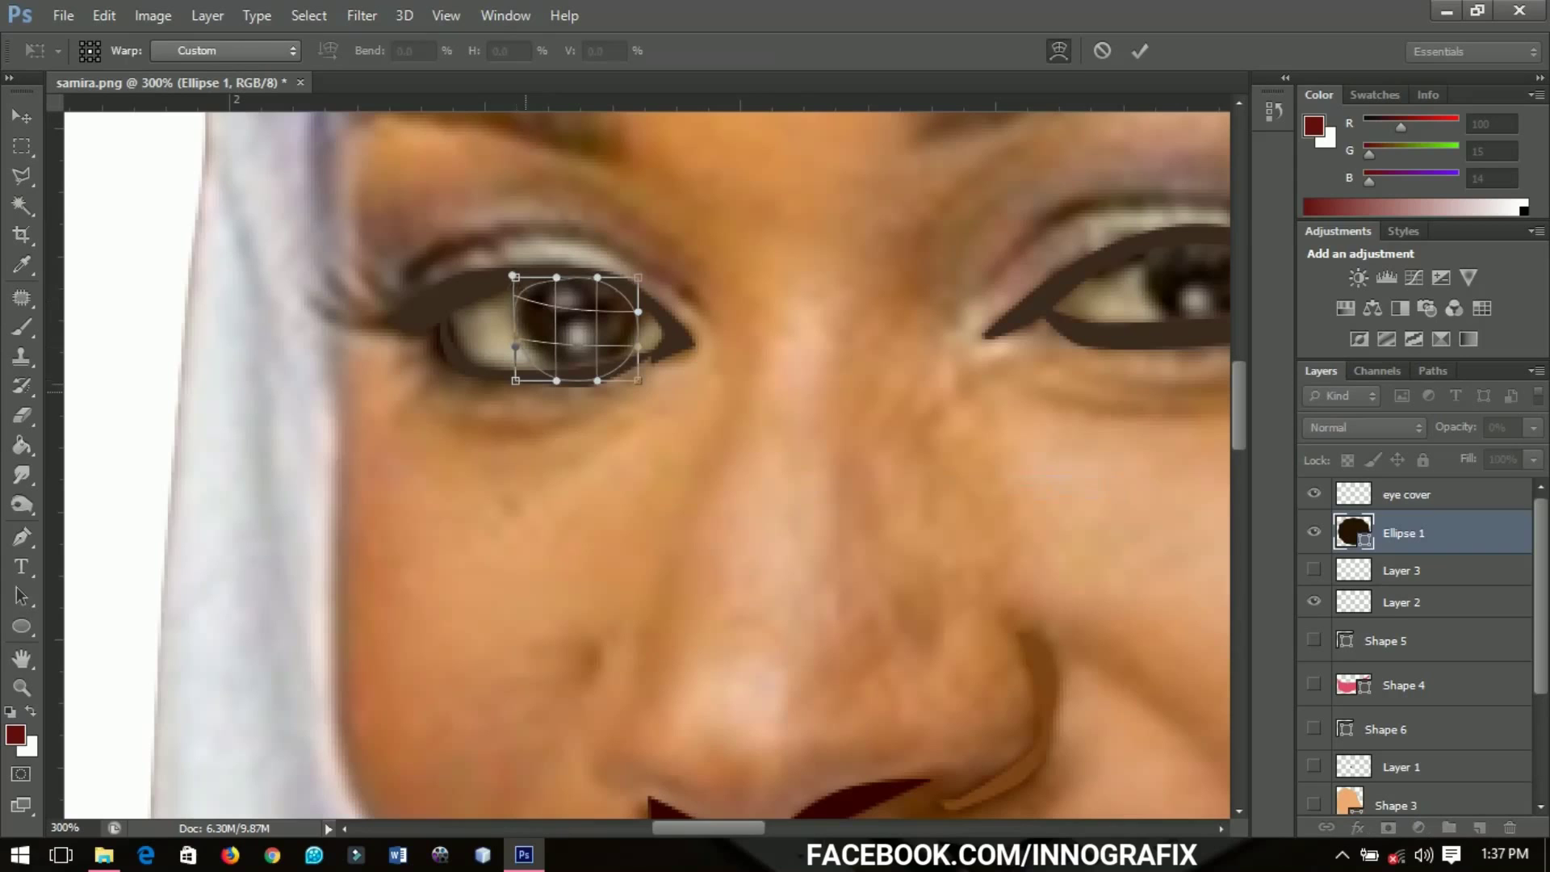
pyautogui.moveTo(515, 380); pyautogui.dragTo(589, 382)
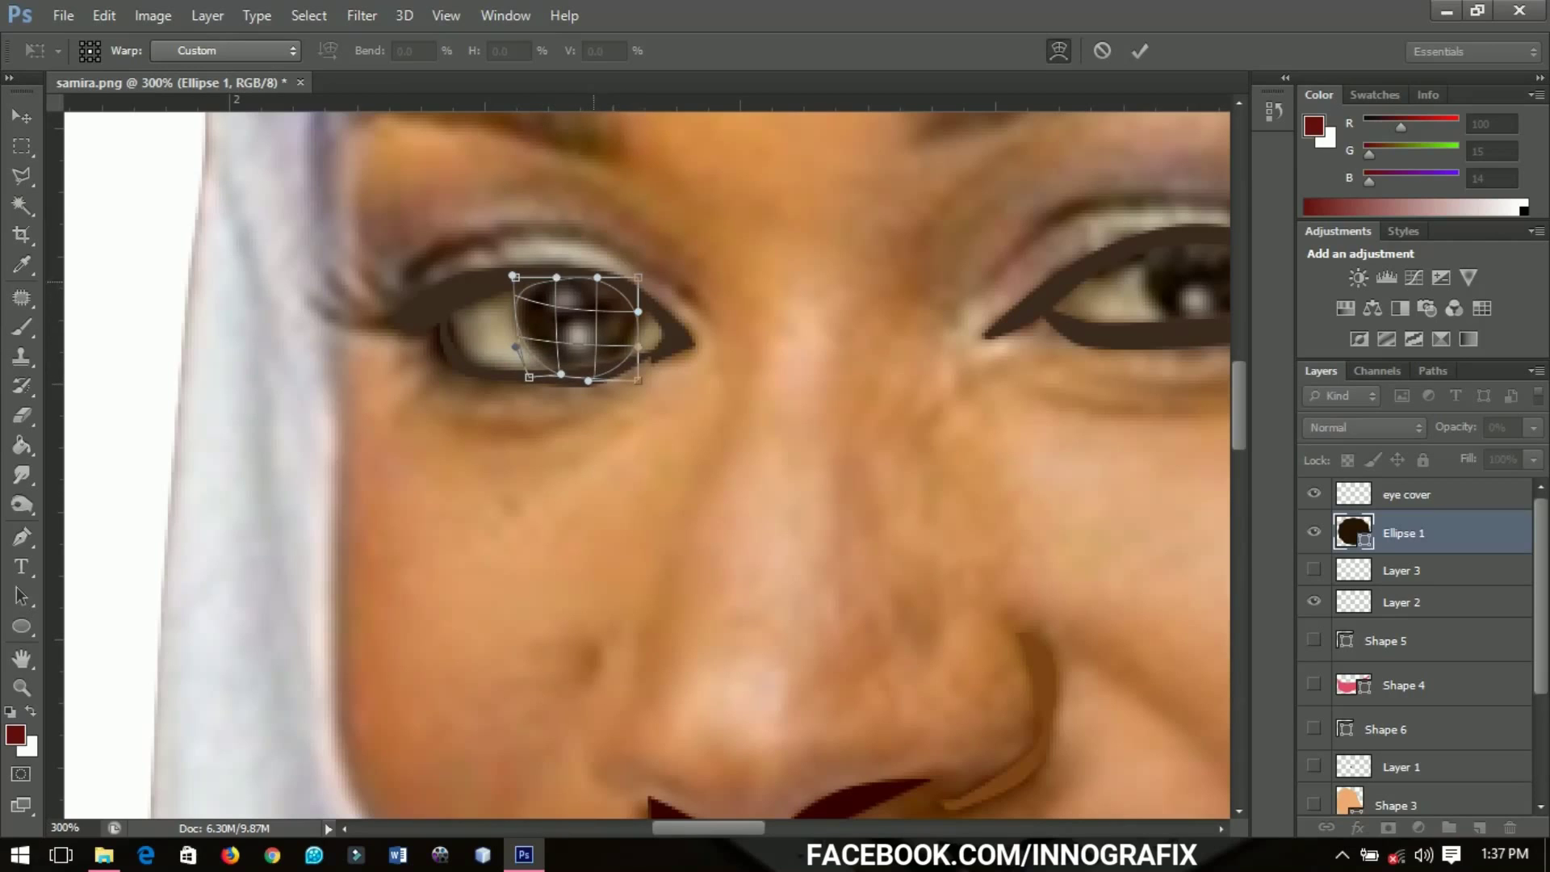
pyautogui.moveTo(598, 277); pyautogui.dragTo(599, 272)
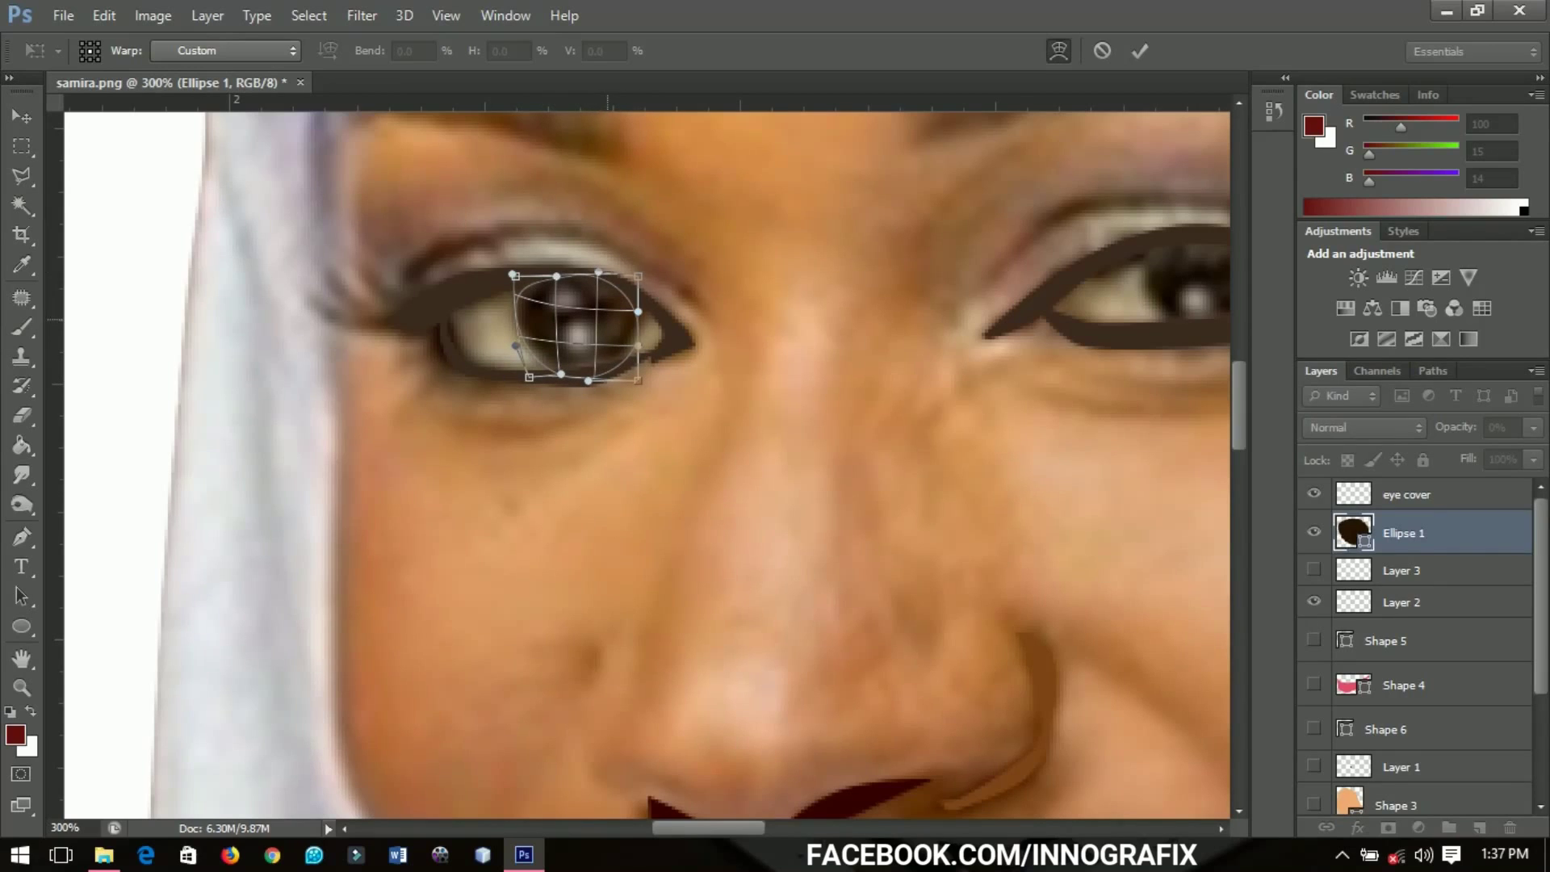
pyautogui.press('Return')
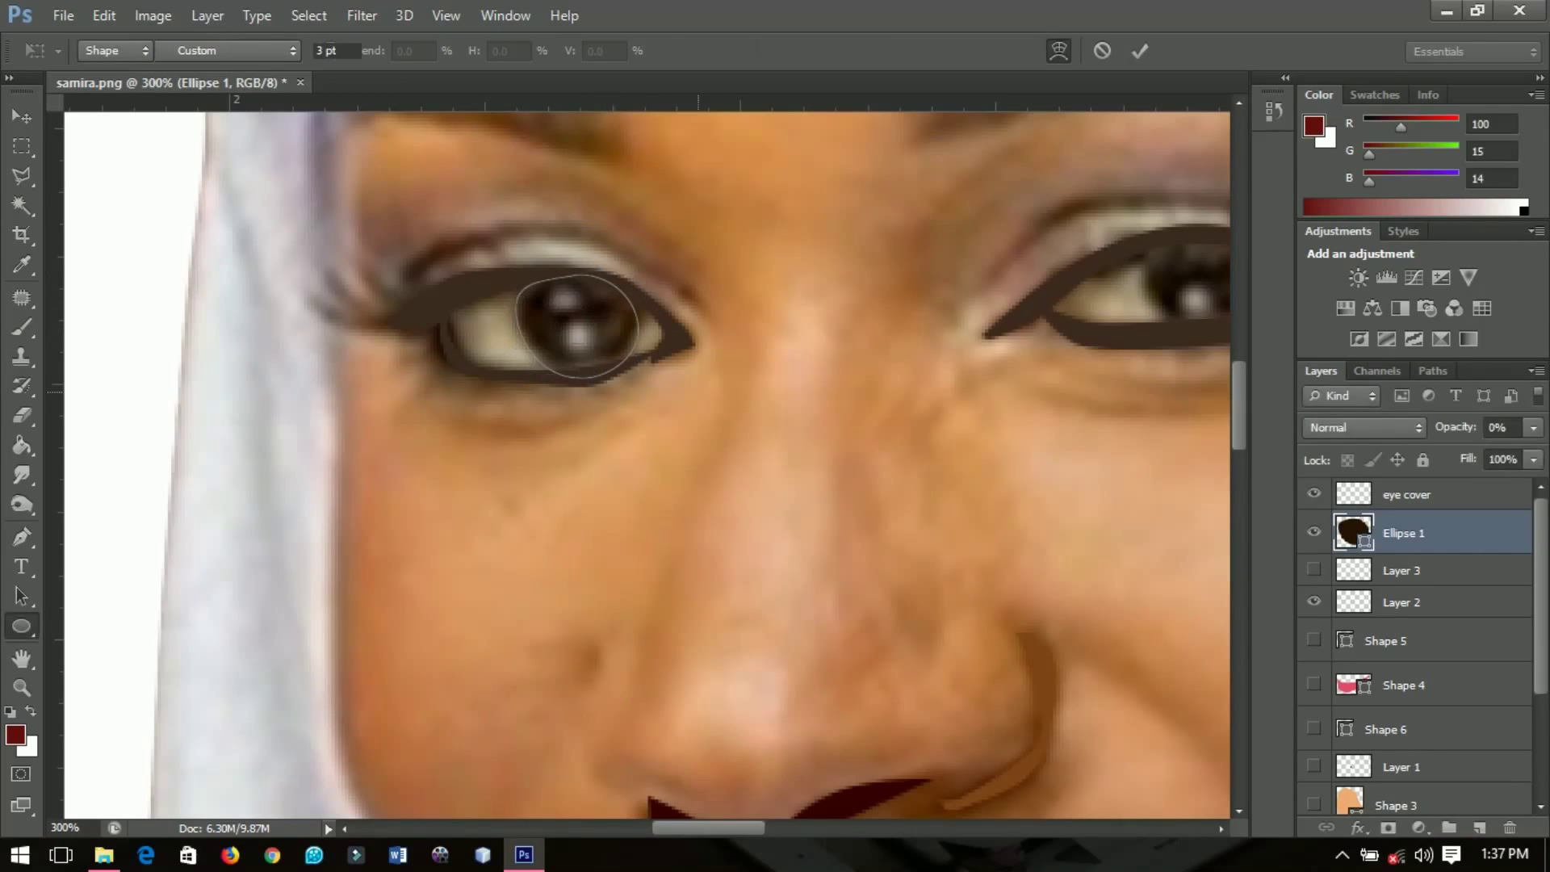
# - Restore the left iris ellipse to full opacity and draw an ellipse shape about 39 × 28 px over the right eye's iris
pyautogui.moveTo(1124, 320); pyautogui.dragTo(801, 372)
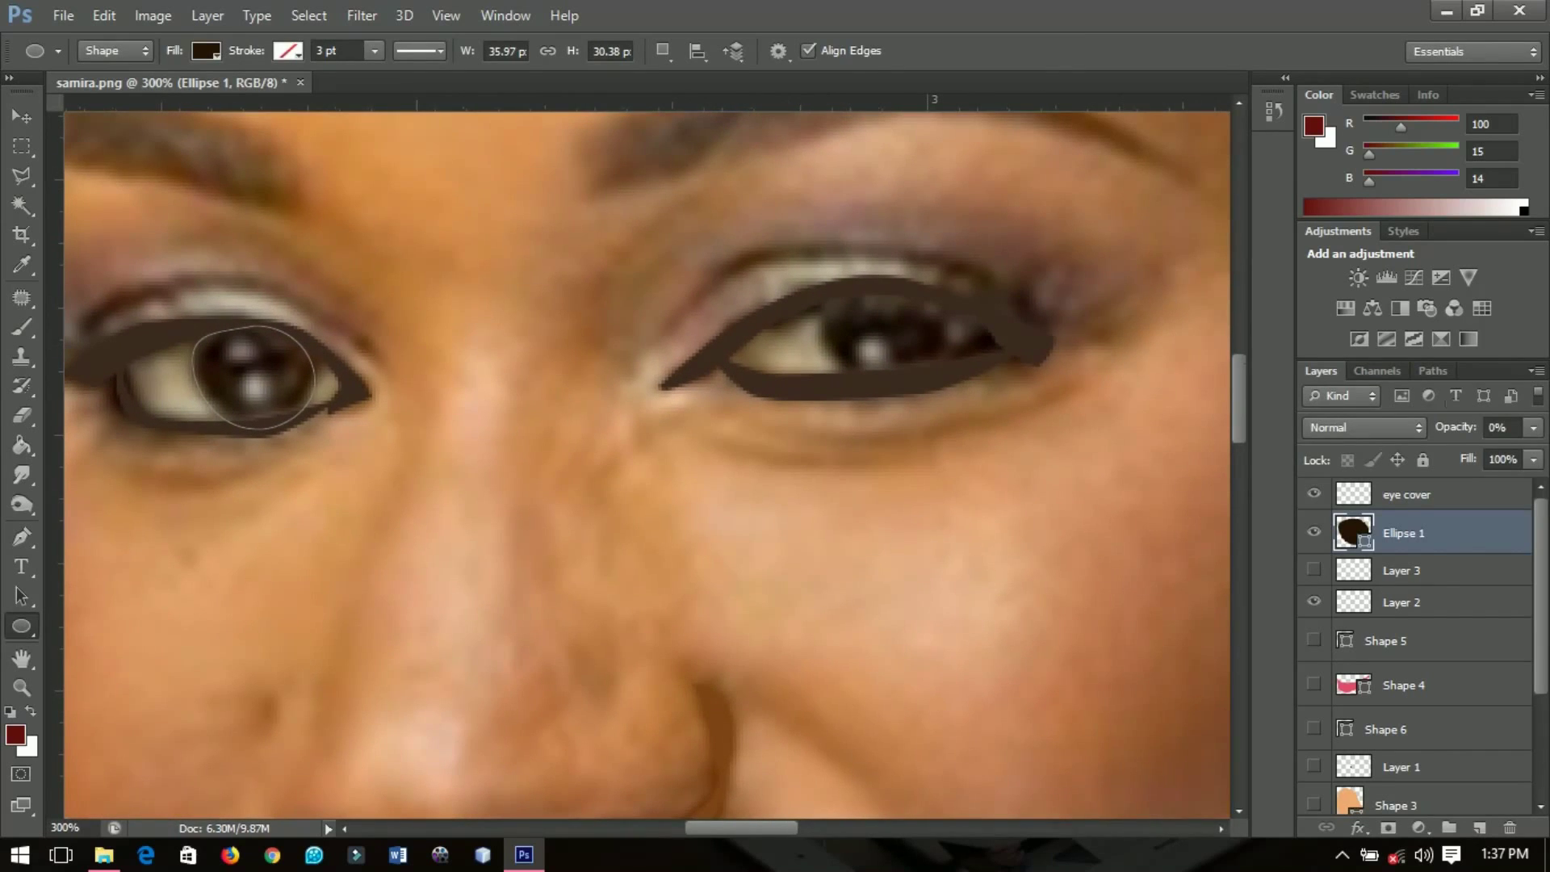
pyautogui.press('8')
pyautogui.press('6')
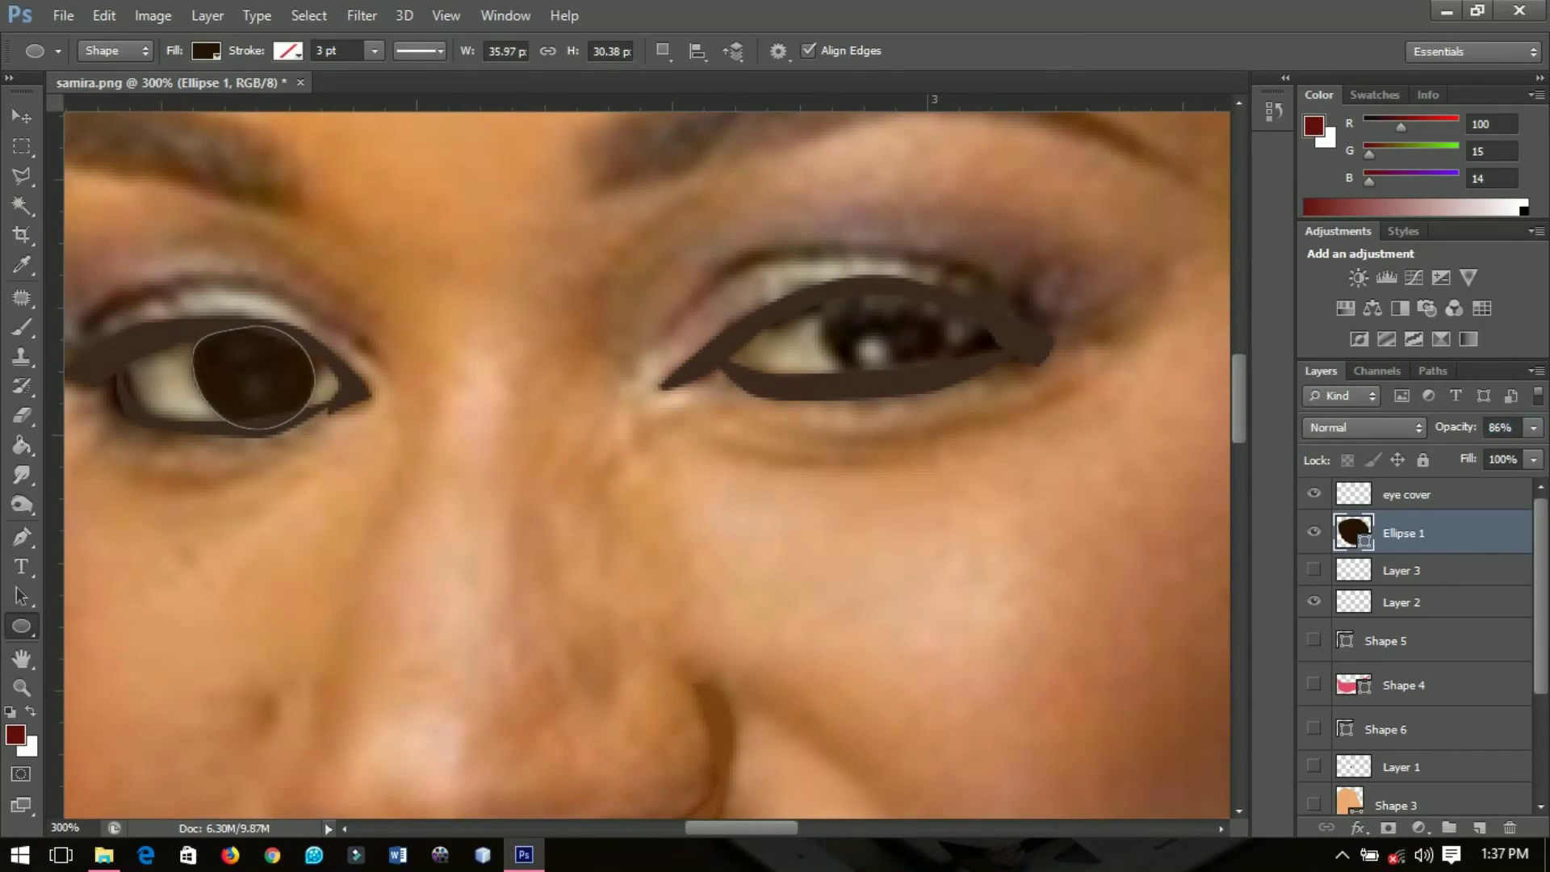
pyautogui.press('0')
pyautogui.moveTo(820, 291); pyautogui.dragTo(949, 383)
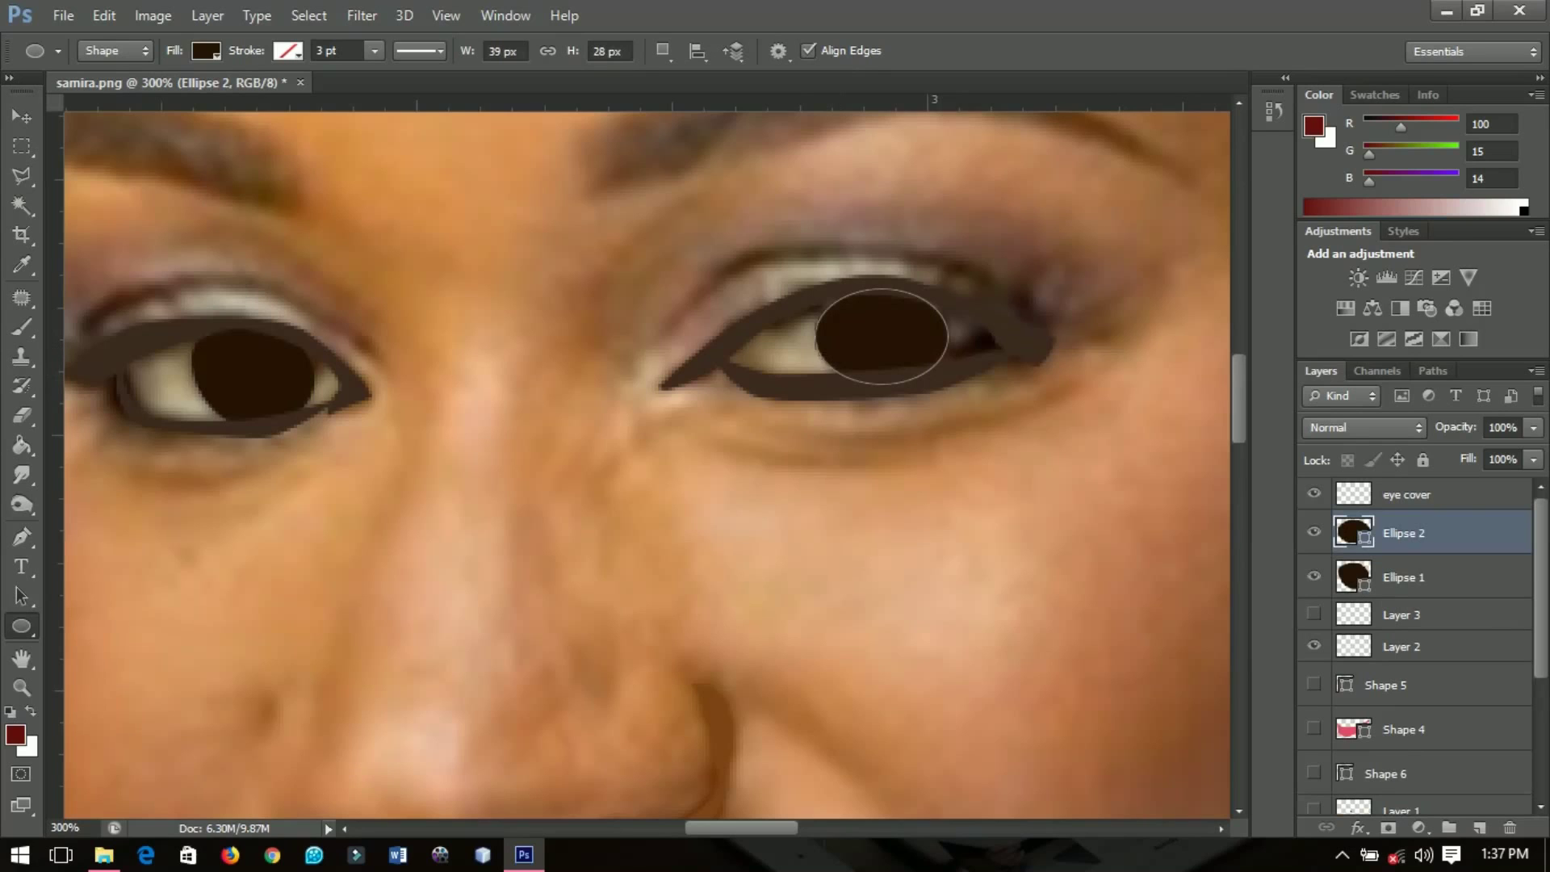
# - Set the layer opacity of both iris ellipses to 0% so the photo's irises can be traced
pyautogui.press('0')
pyautogui.press('0')
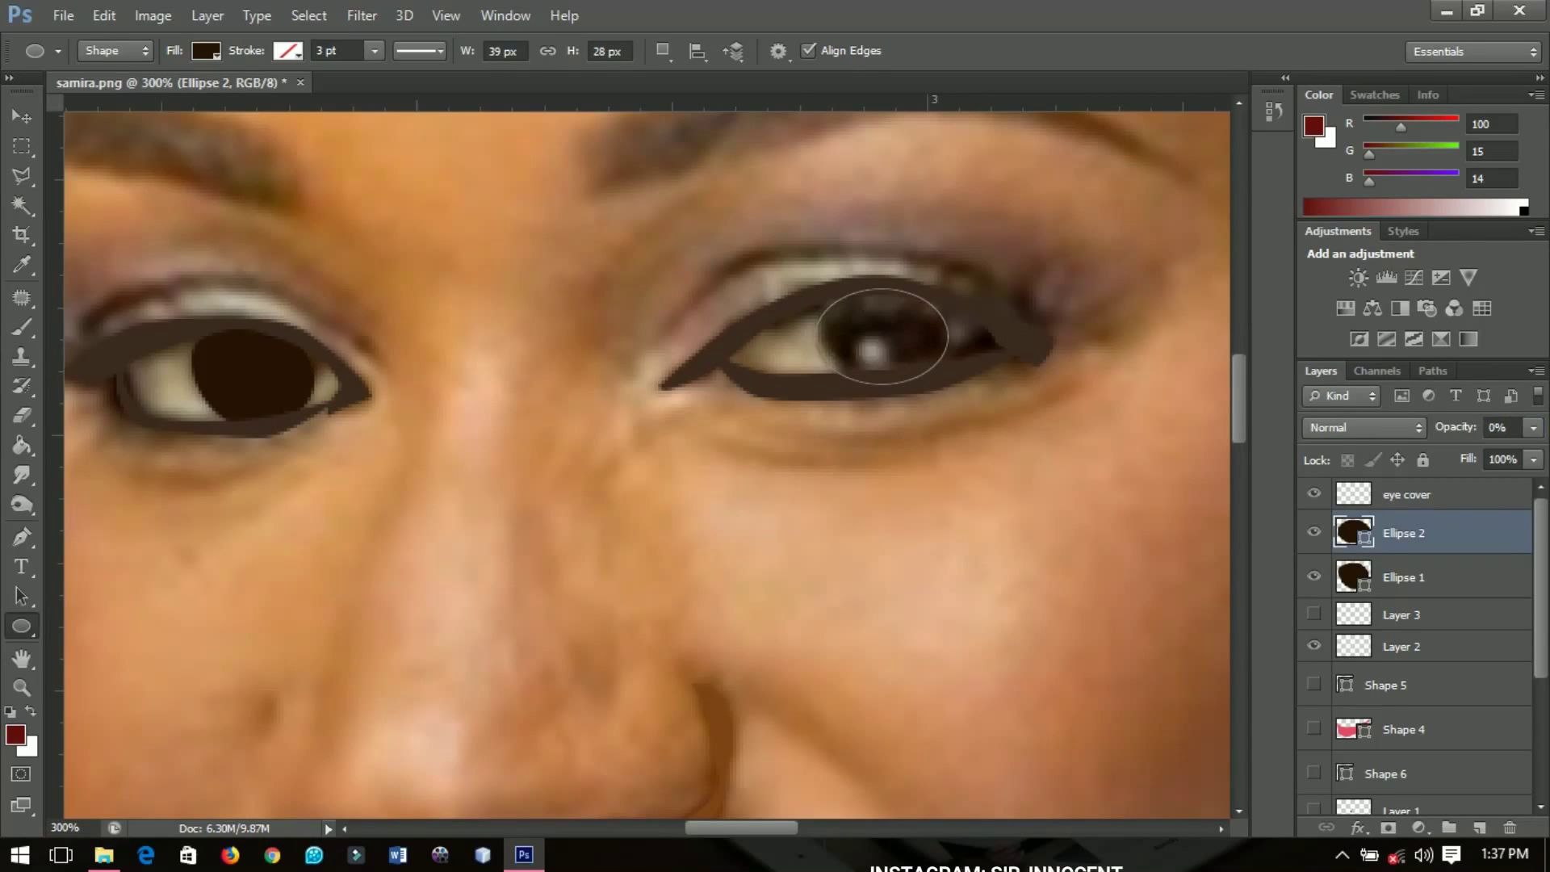
pyautogui.click(1404, 576)
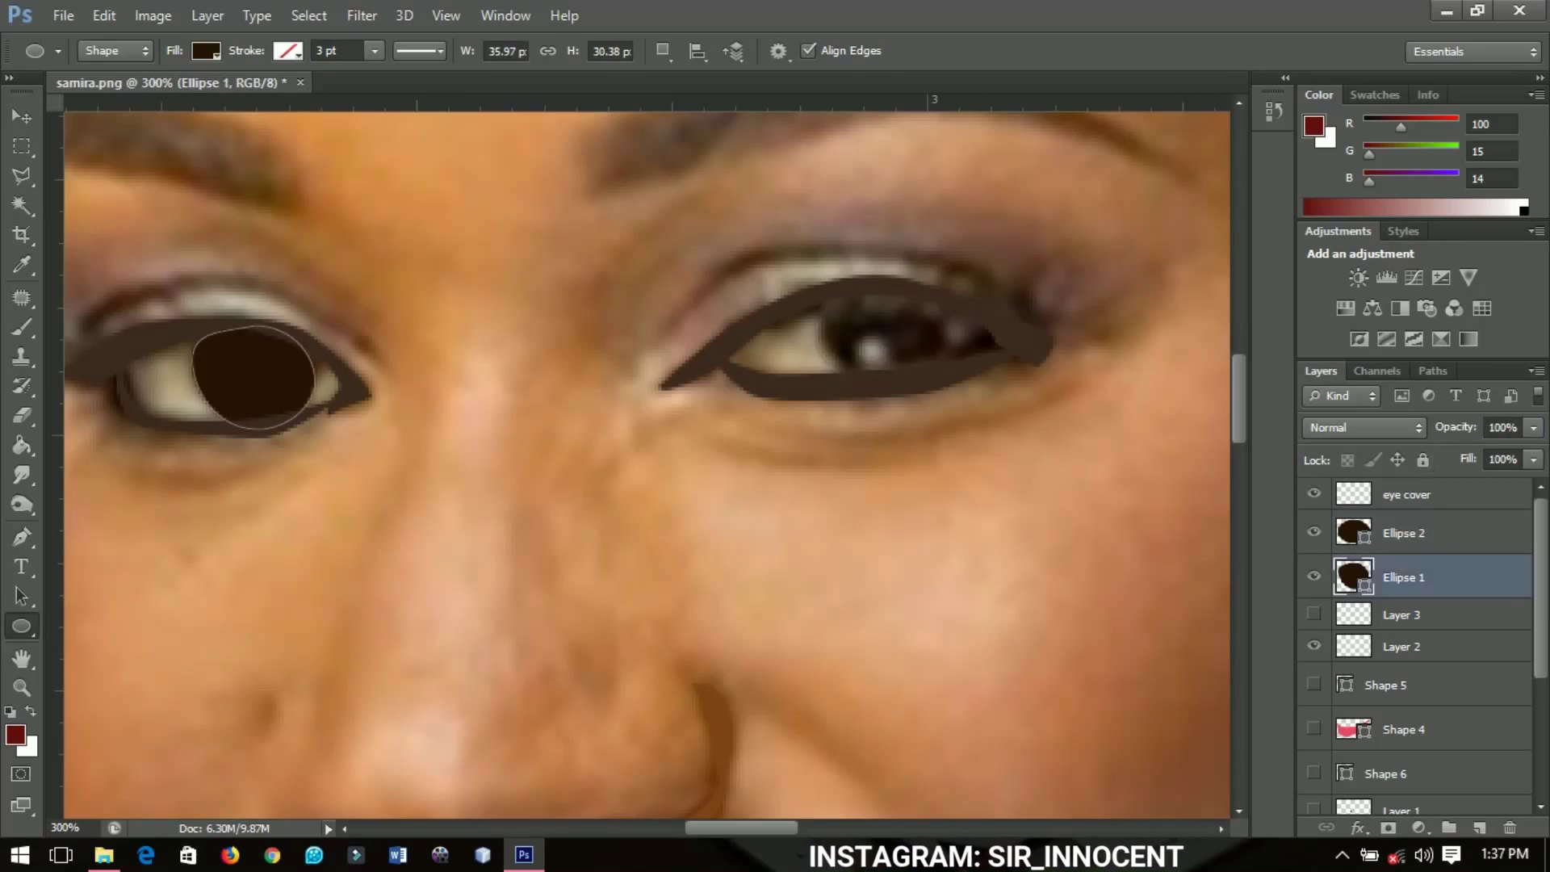
pyautogui.press('0')
pyautogui.press('0')
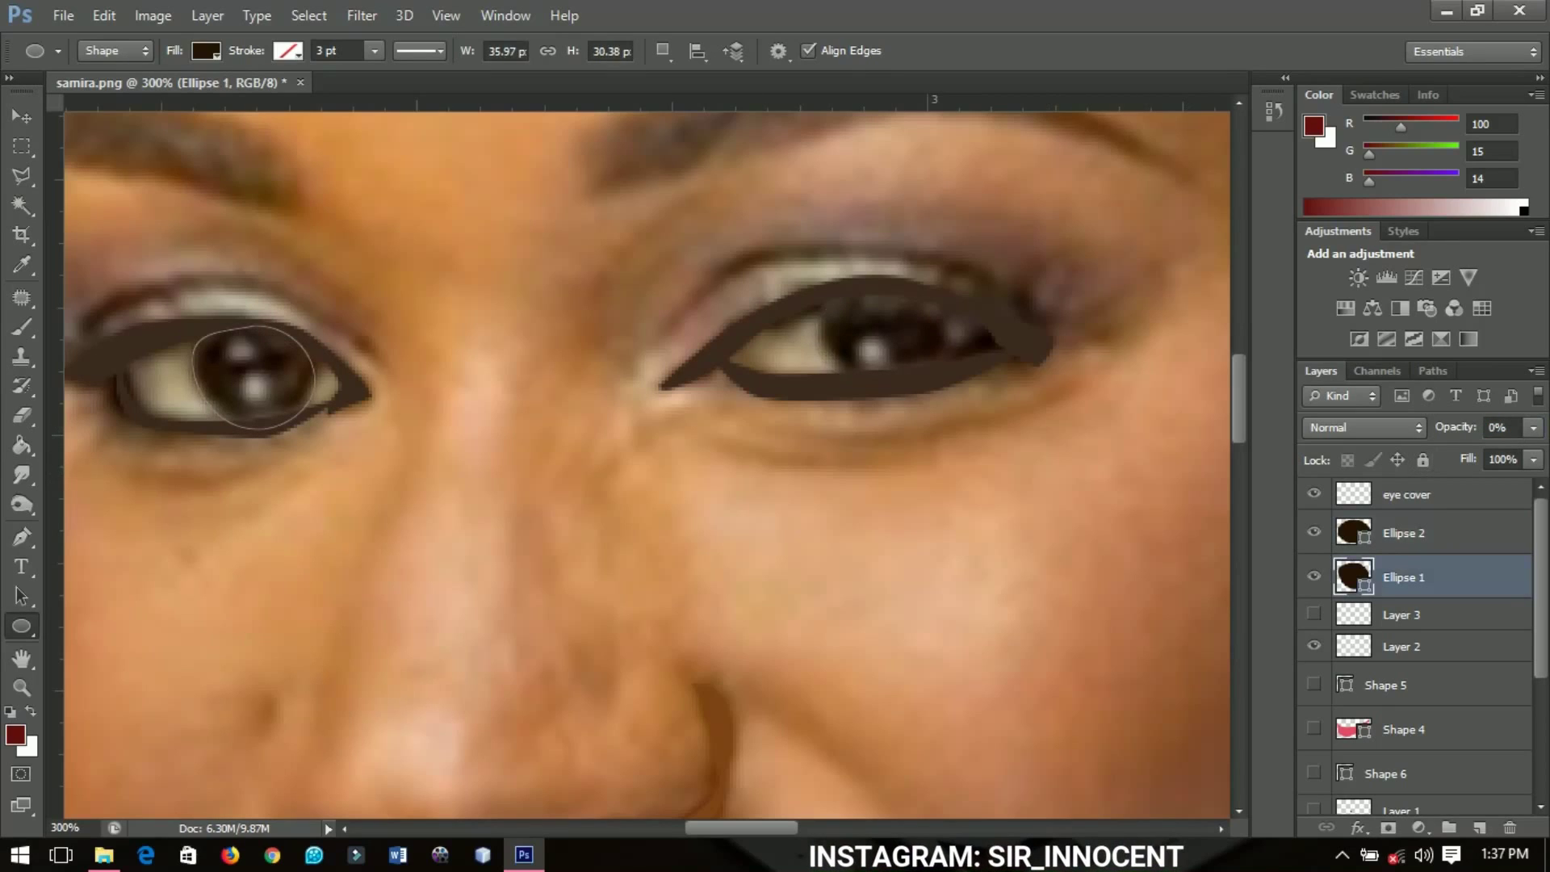
pyautogui.click(1403, 533)
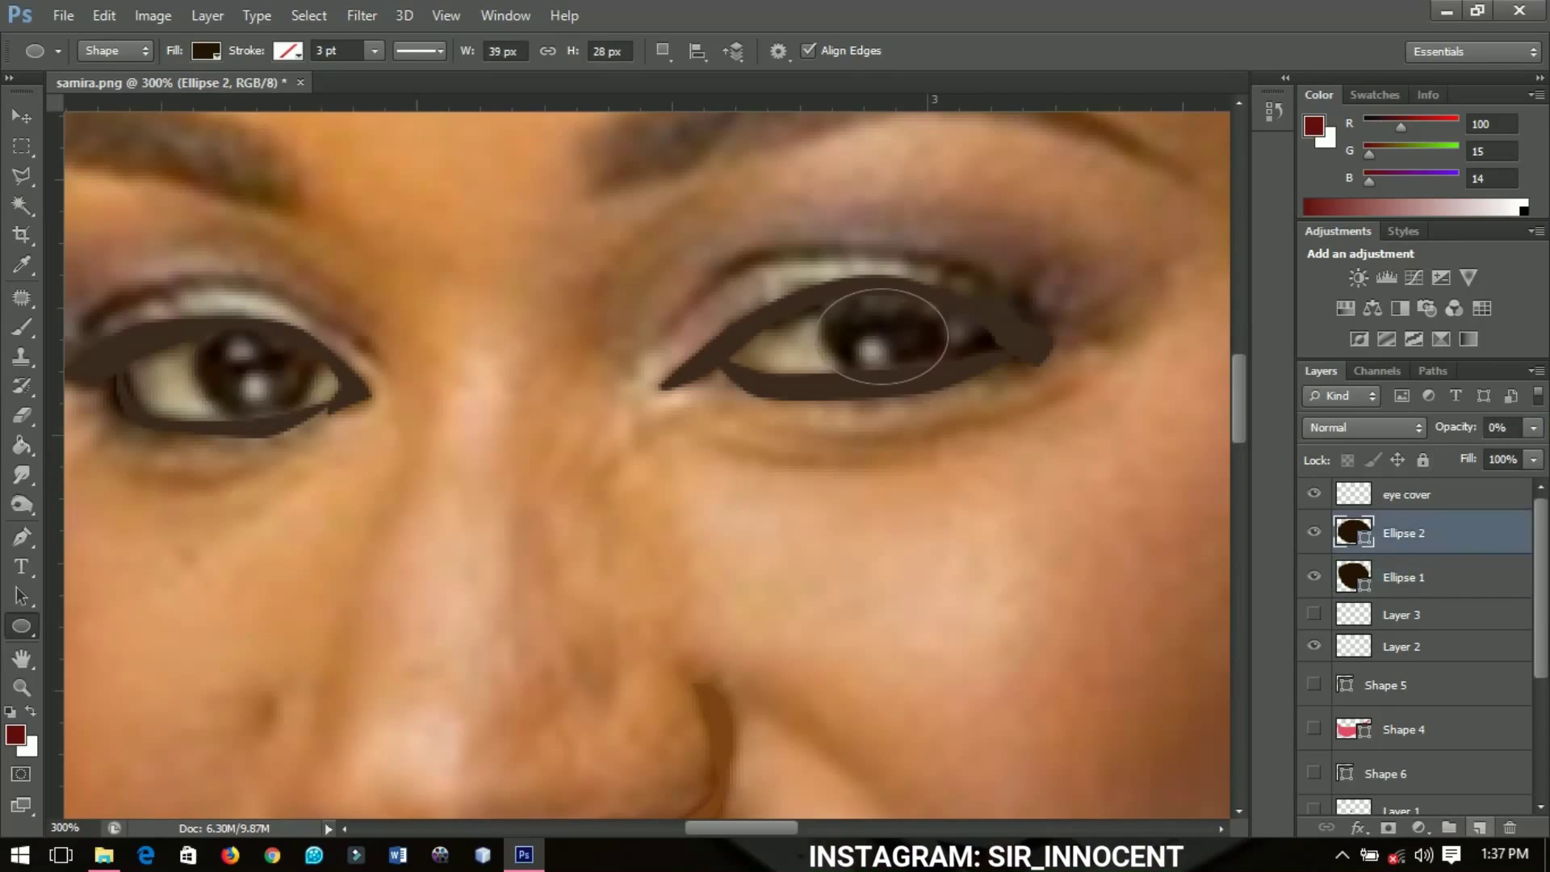
# - Paint the left iris's two light reflections on a new layer with 8 px and 7 px brush dots in greys sampled from the photo
pyautogui.click(1480, 828)
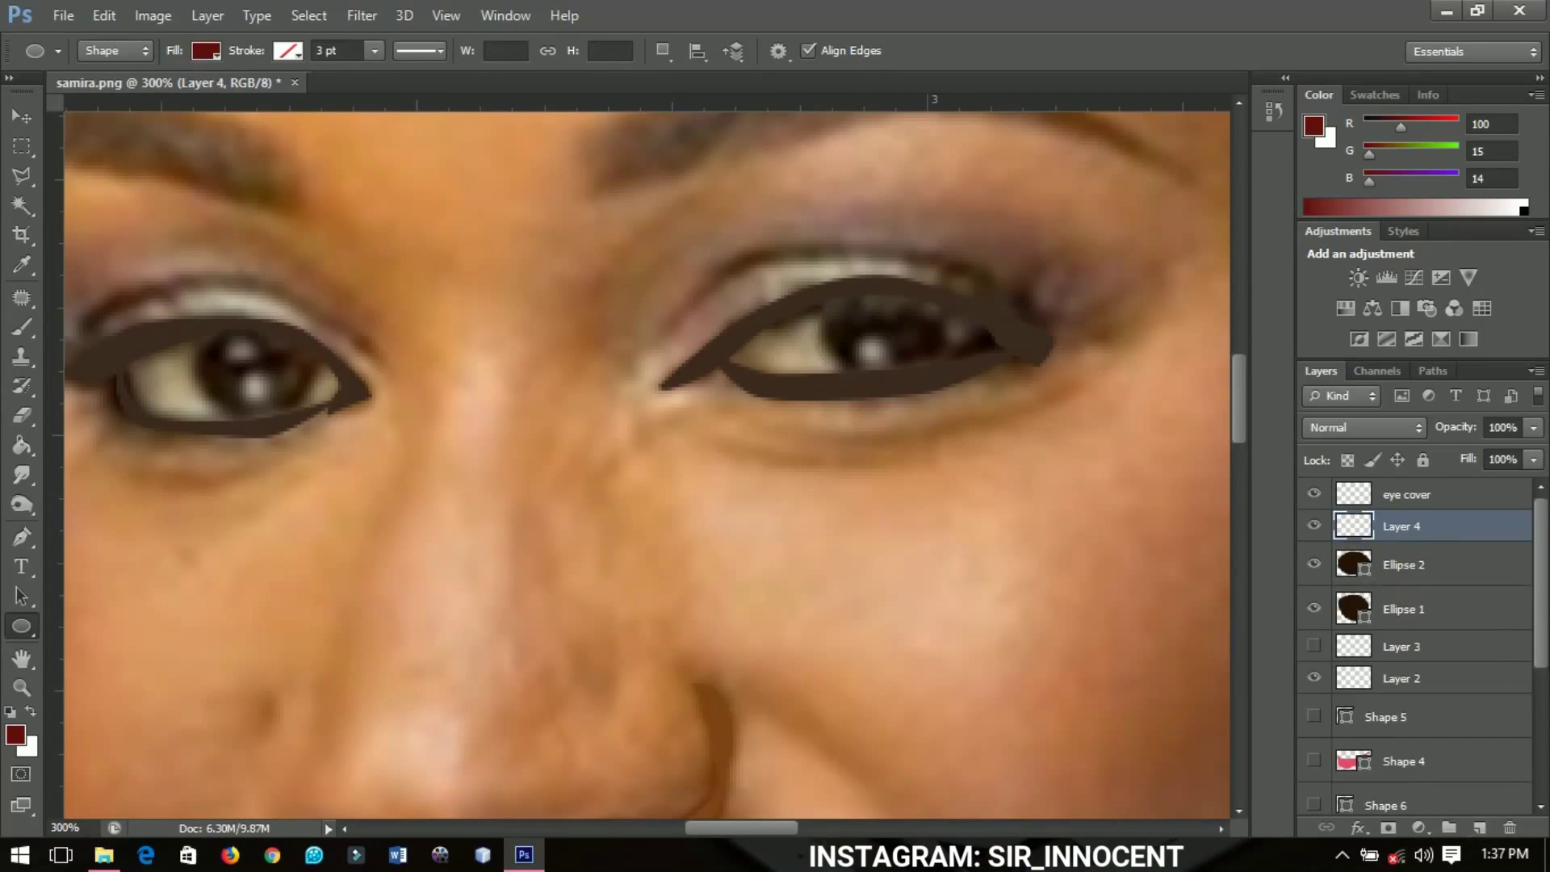
pyautogui.moveTo(112, 229); pyautogui.dragTo(582, 341)
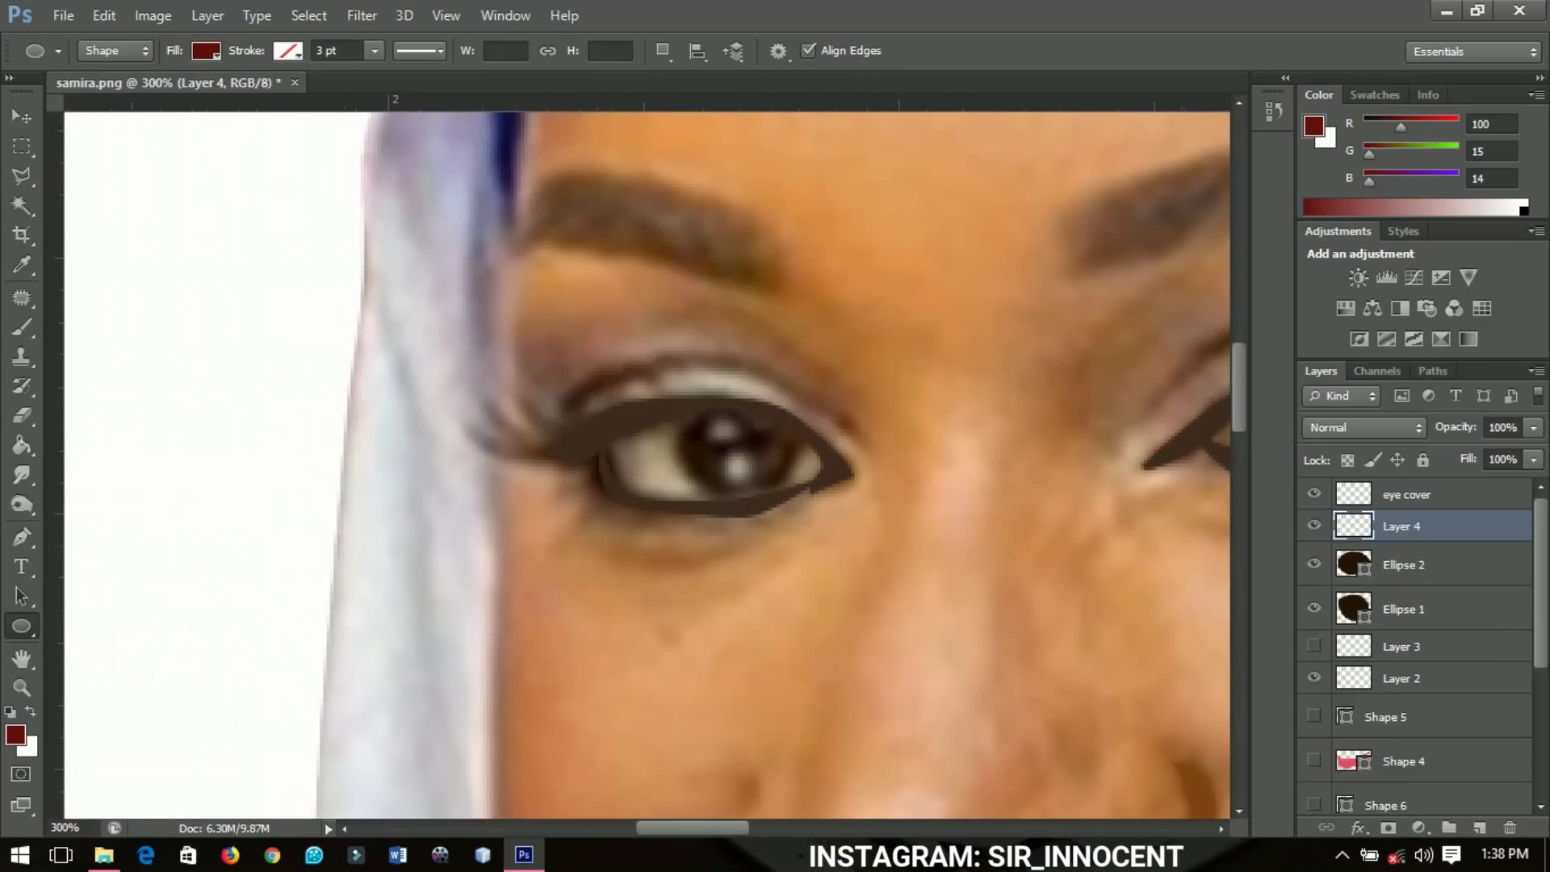
pyautogui.click(22, 328)
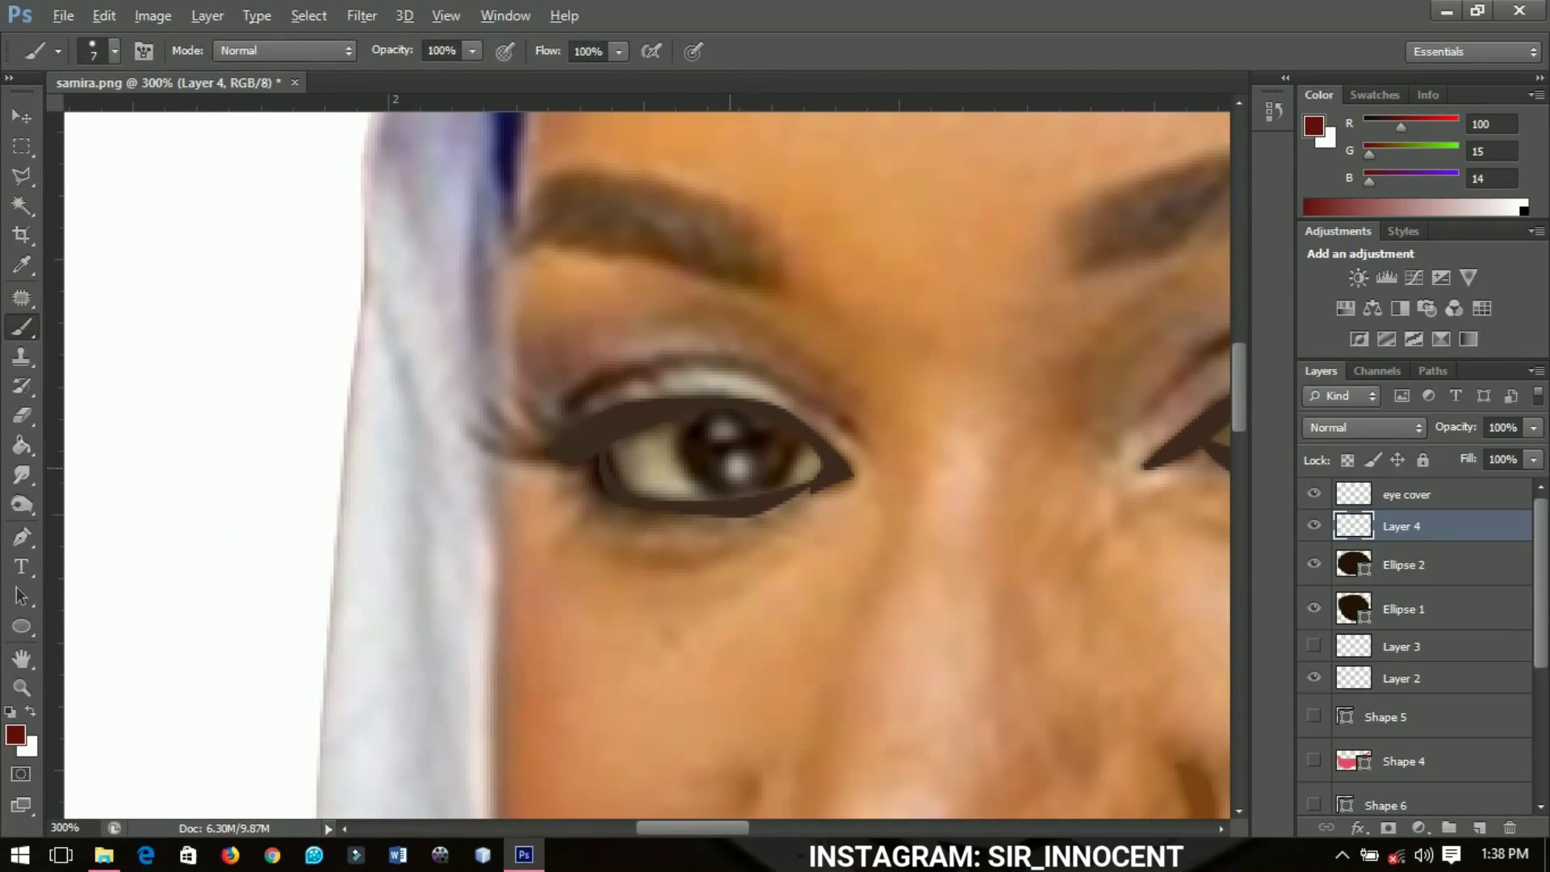
pyautogui.keyDown('alt'); pyautogui.click(735, 471); pyautogui.keyUp('alt')
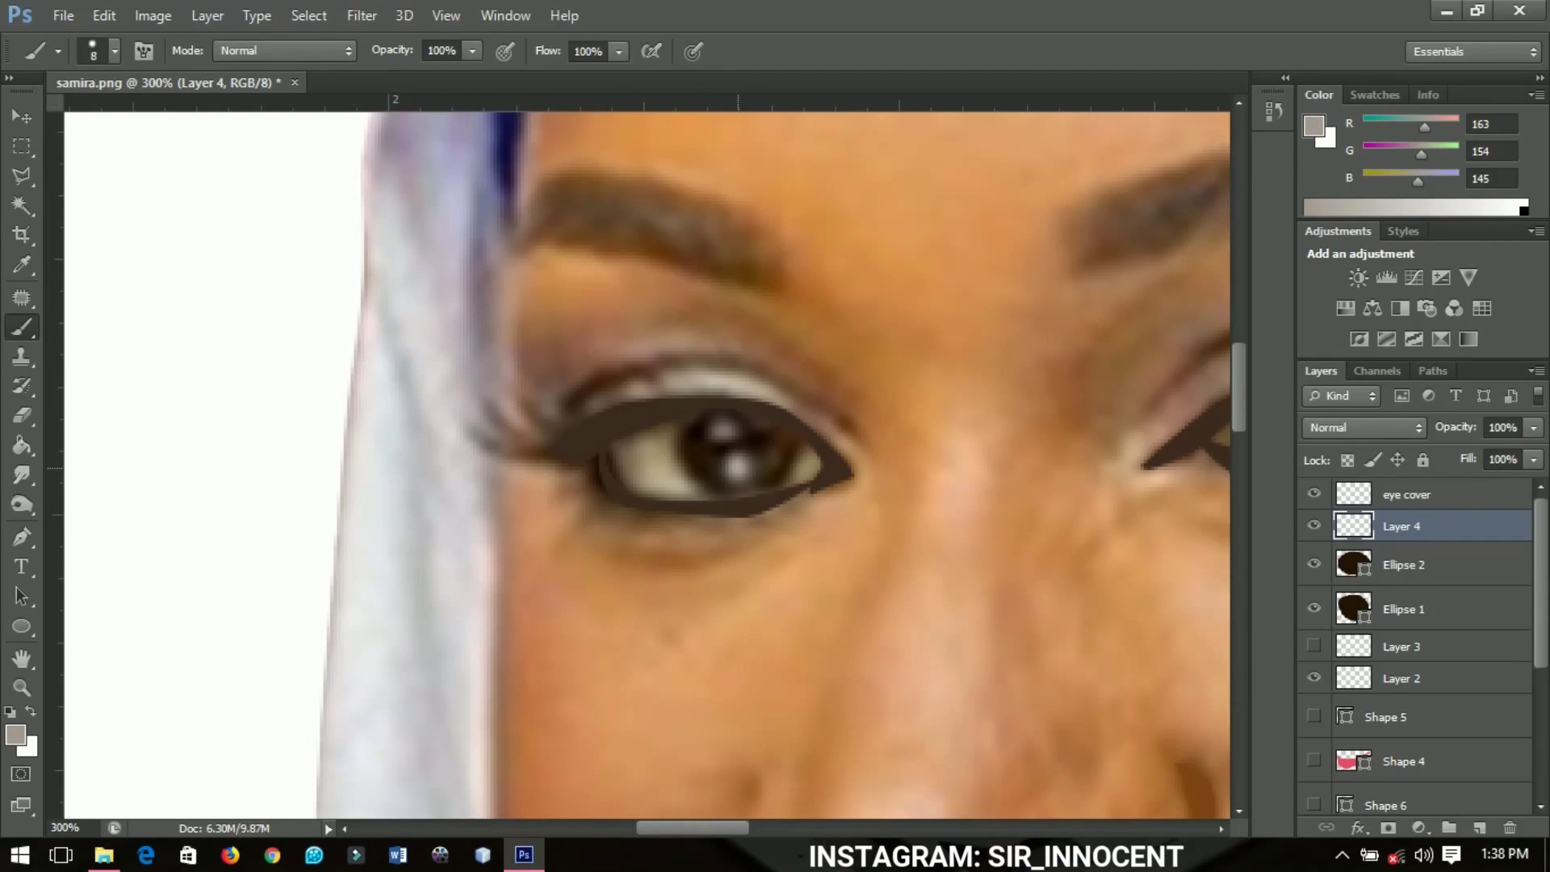
pyautogui.click(737, 468)
pyautogui.keyDown('alt'); pyautogui.click(724, 433); pyautogui.keyUp('alt')
pyautogui.press('[')
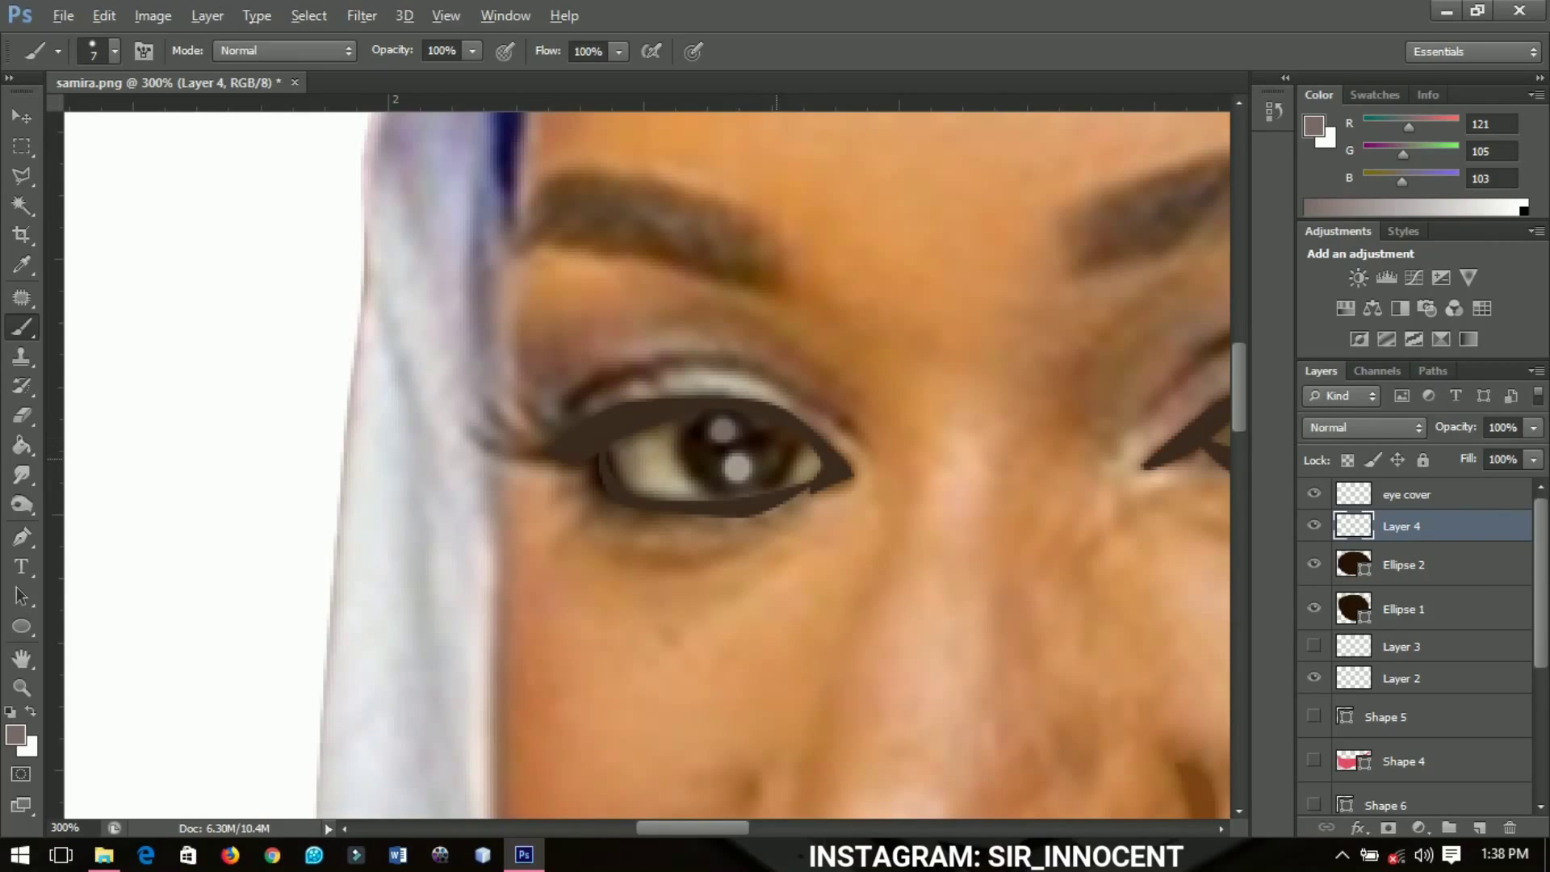
pyautogui.keyDown('alt'); pyautogui.click(777, 460); pyautogui.keyUp('alt')
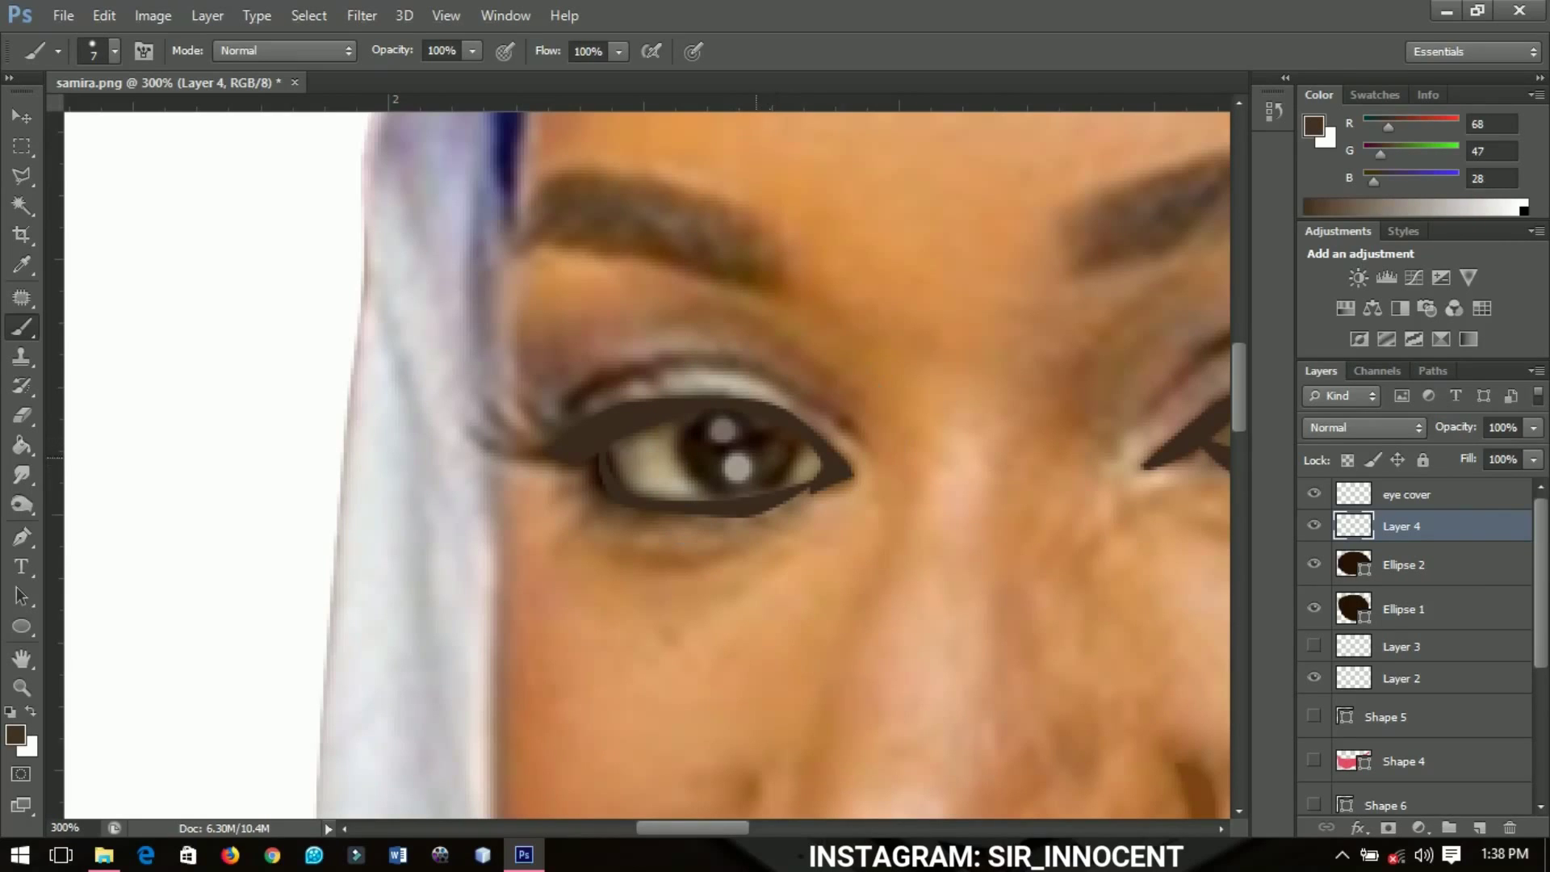
pyautogui.keyDown('alt'); pyautogui.click(712, 462); pyautogui.keyUp('alt')
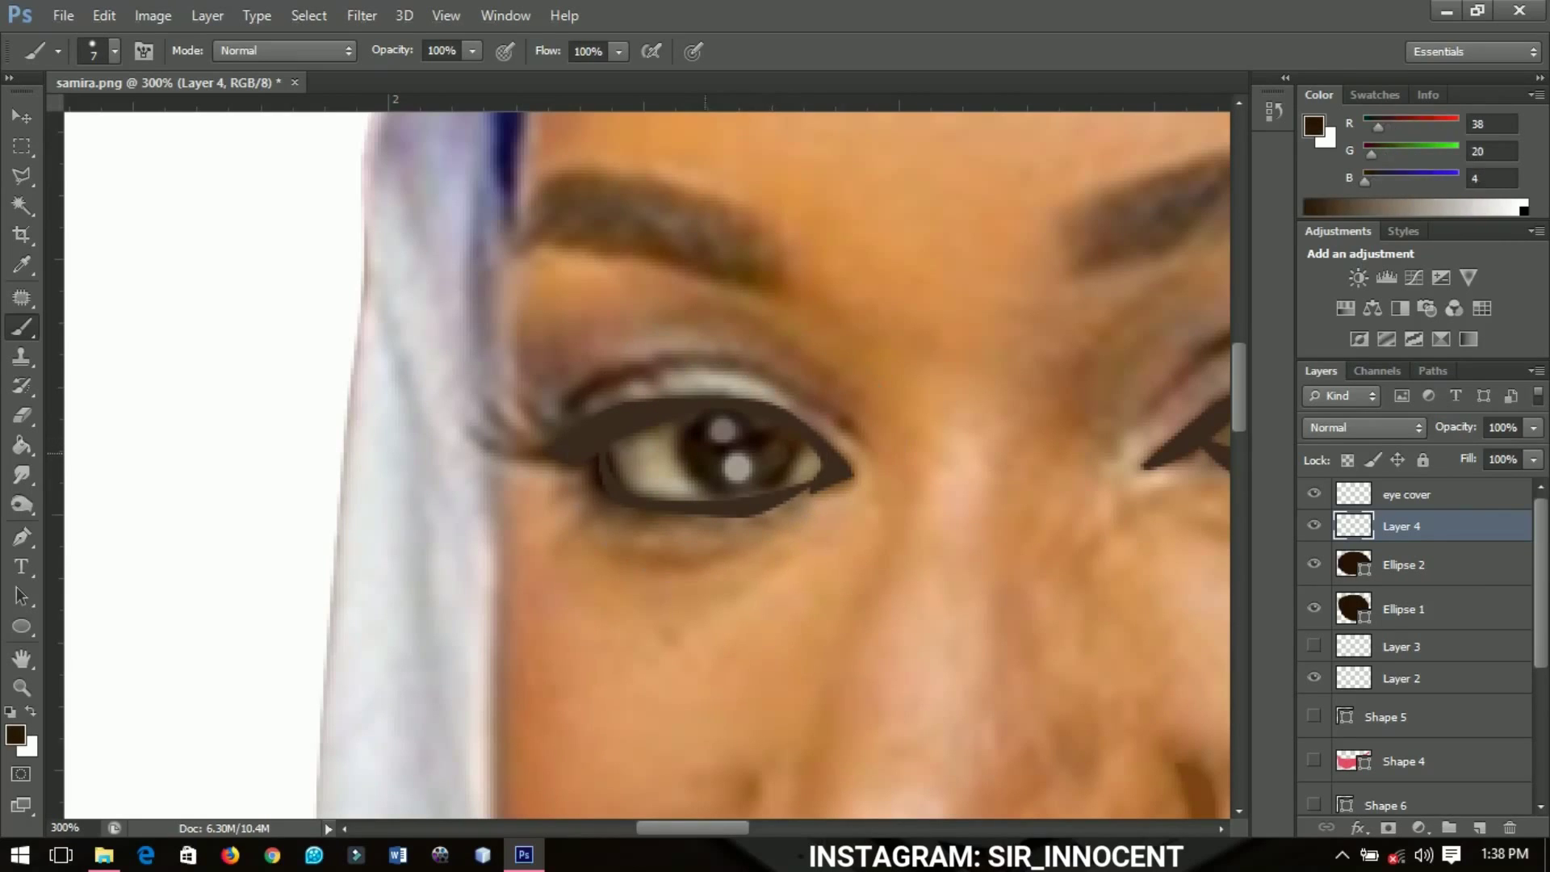
# - Paint the right iris's light reflections on Layer 4 with 8 px brush dots in colours sampled from the photo
pyautogui.moveTo(1042, 533); pyautogui.dragTo(788, 559)
pyautogui.hscroll(4, 846, 122)
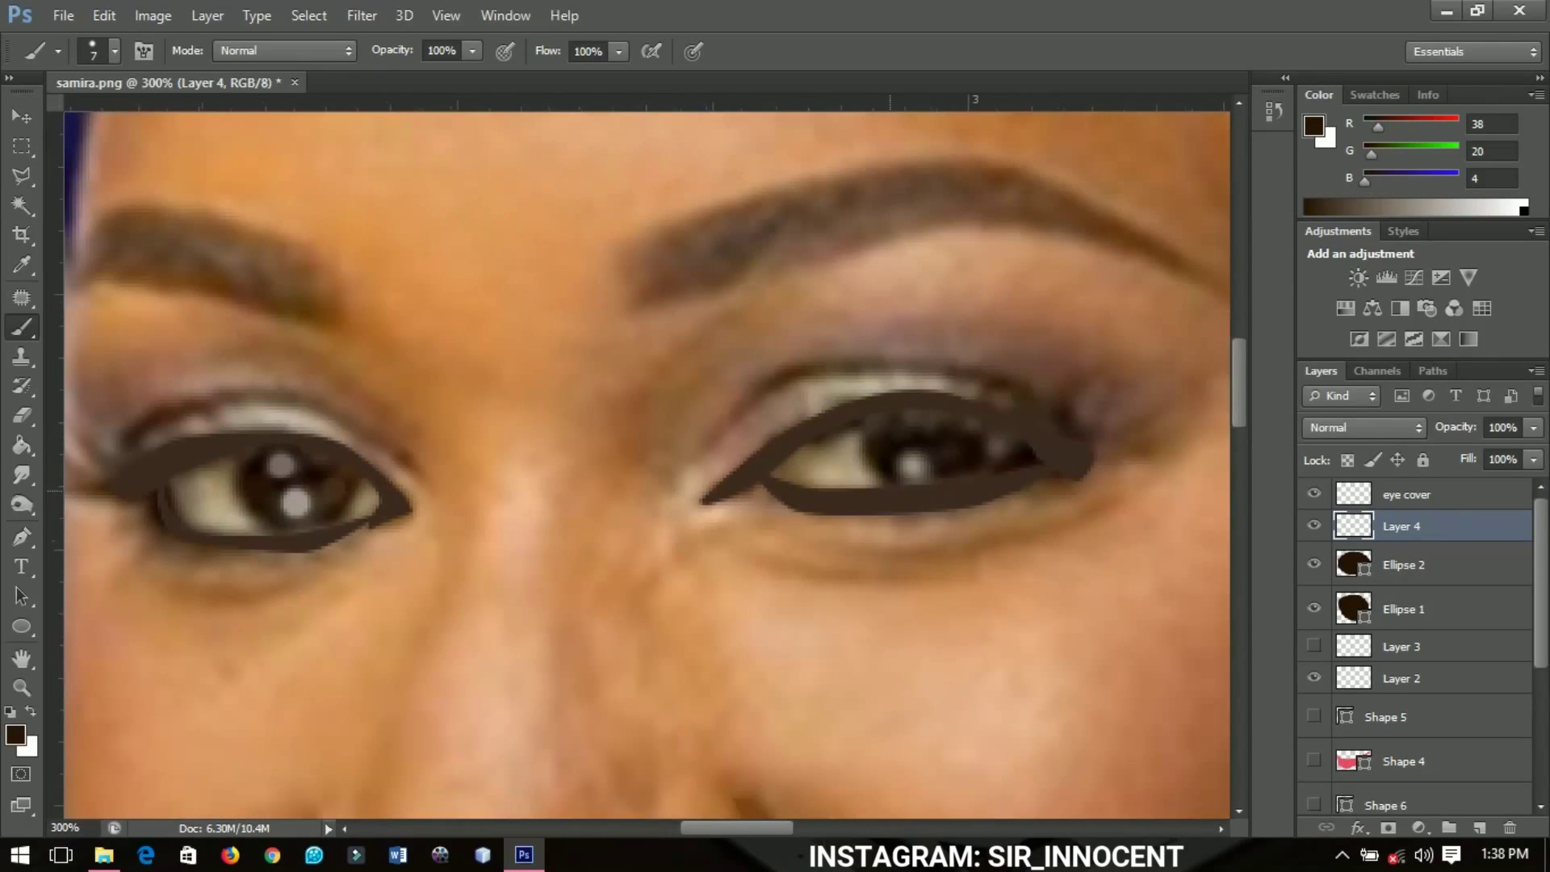
pyautogui.keyDown('alt'); pyautogui.click(909, 468); pyautogui.keyUp('alt')
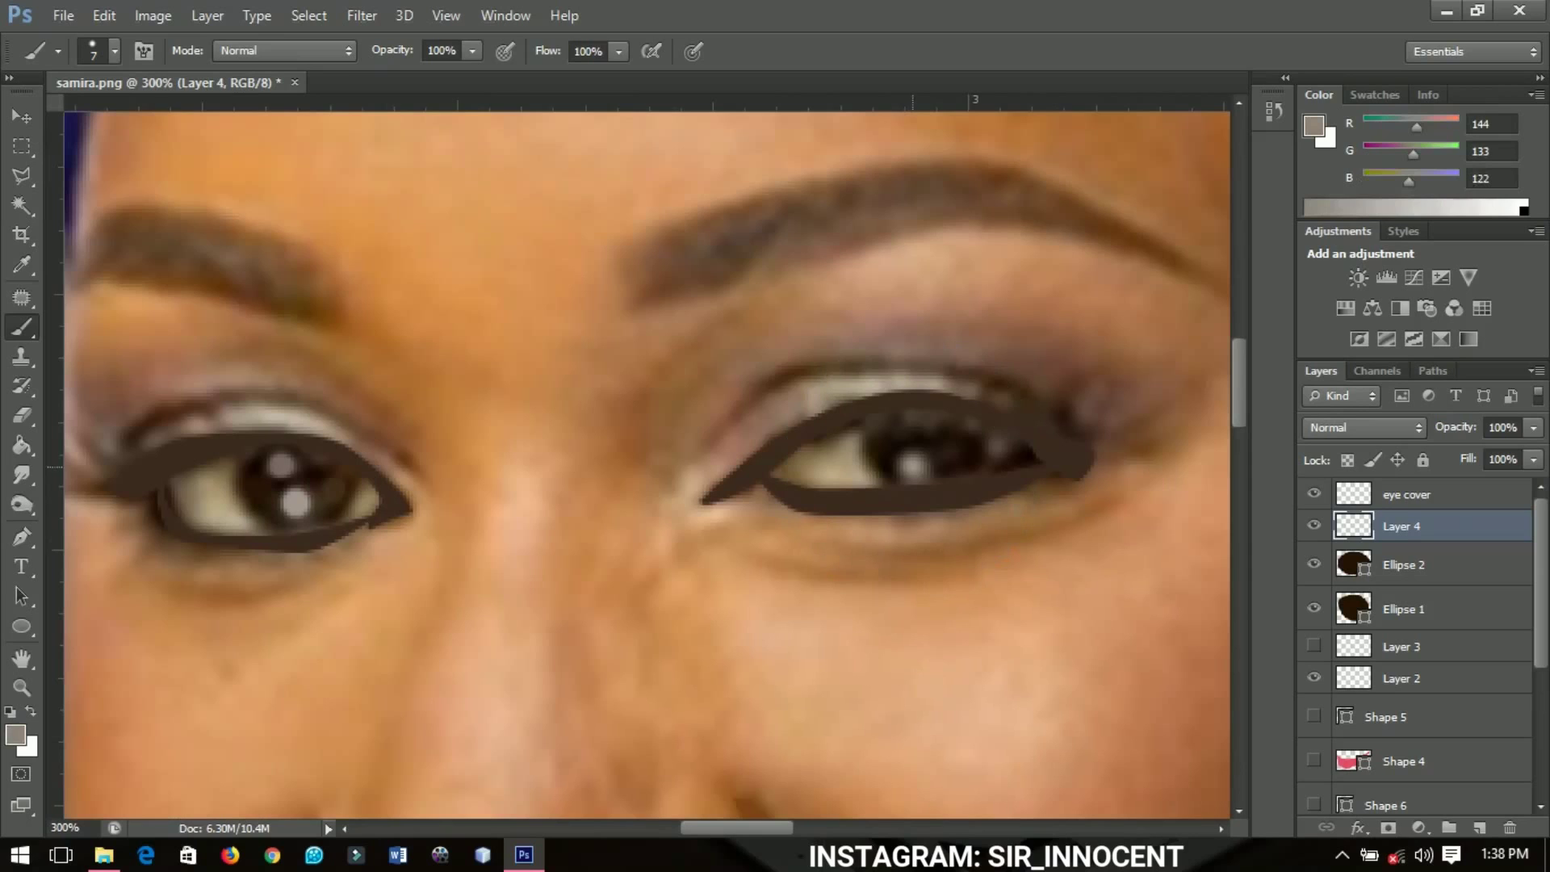
pyautogui.press(']')
pyautogui.click(915, 466)
pyautogui.keyDown('alt'); pyautogui.click(930, 422); pyautogui.keyUp('alt')
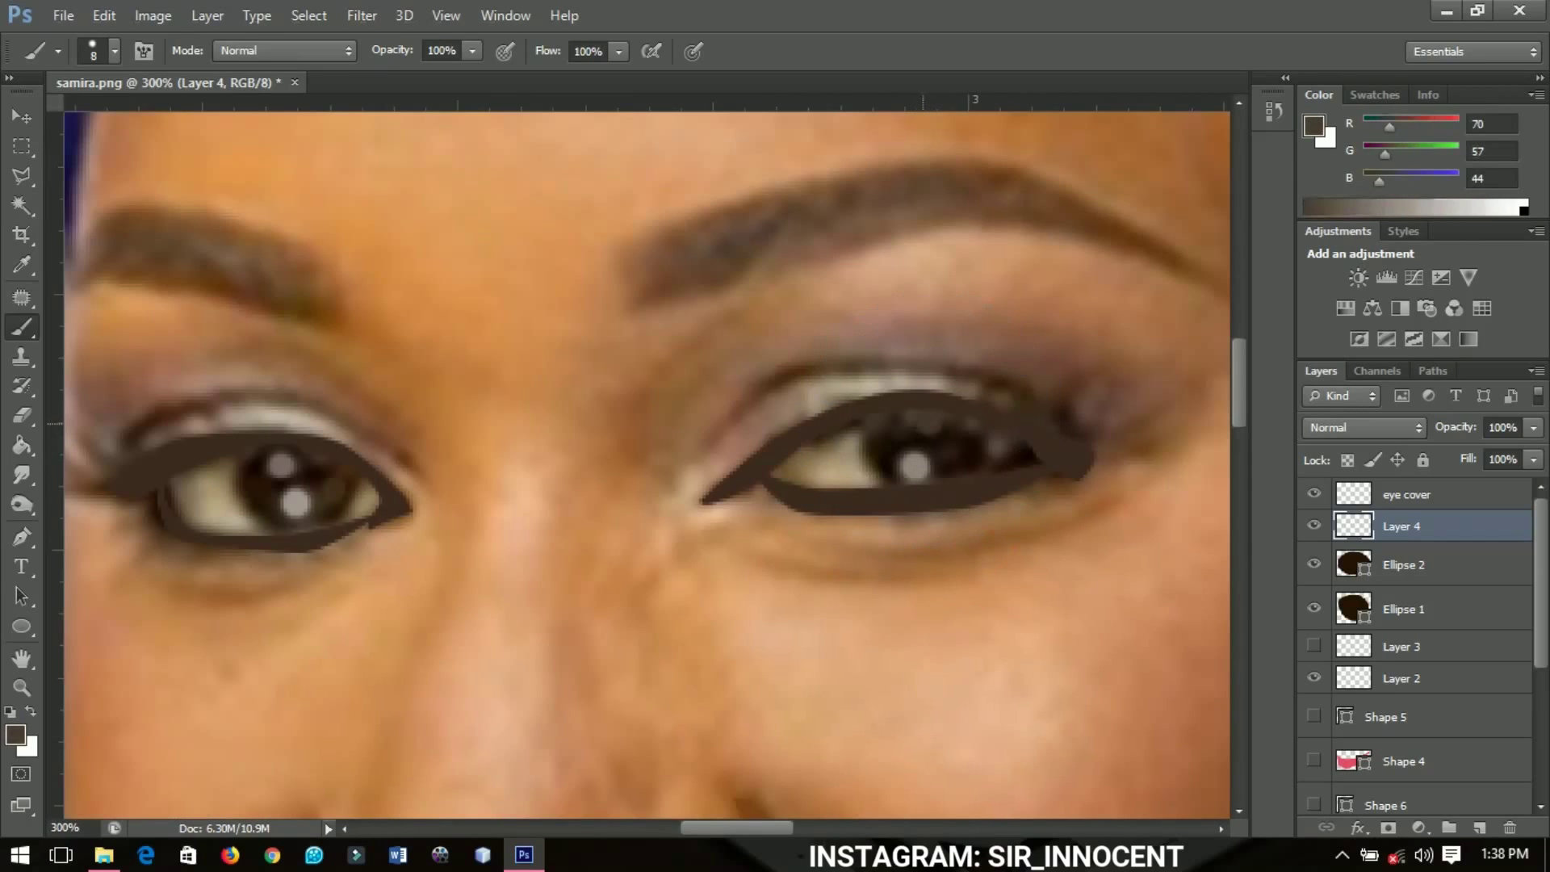
pyautogui.click(906, 422)
pyautogui.keyDown('alt'); pyautogui.click(884, 422); pyautogui.keyUp('alt')
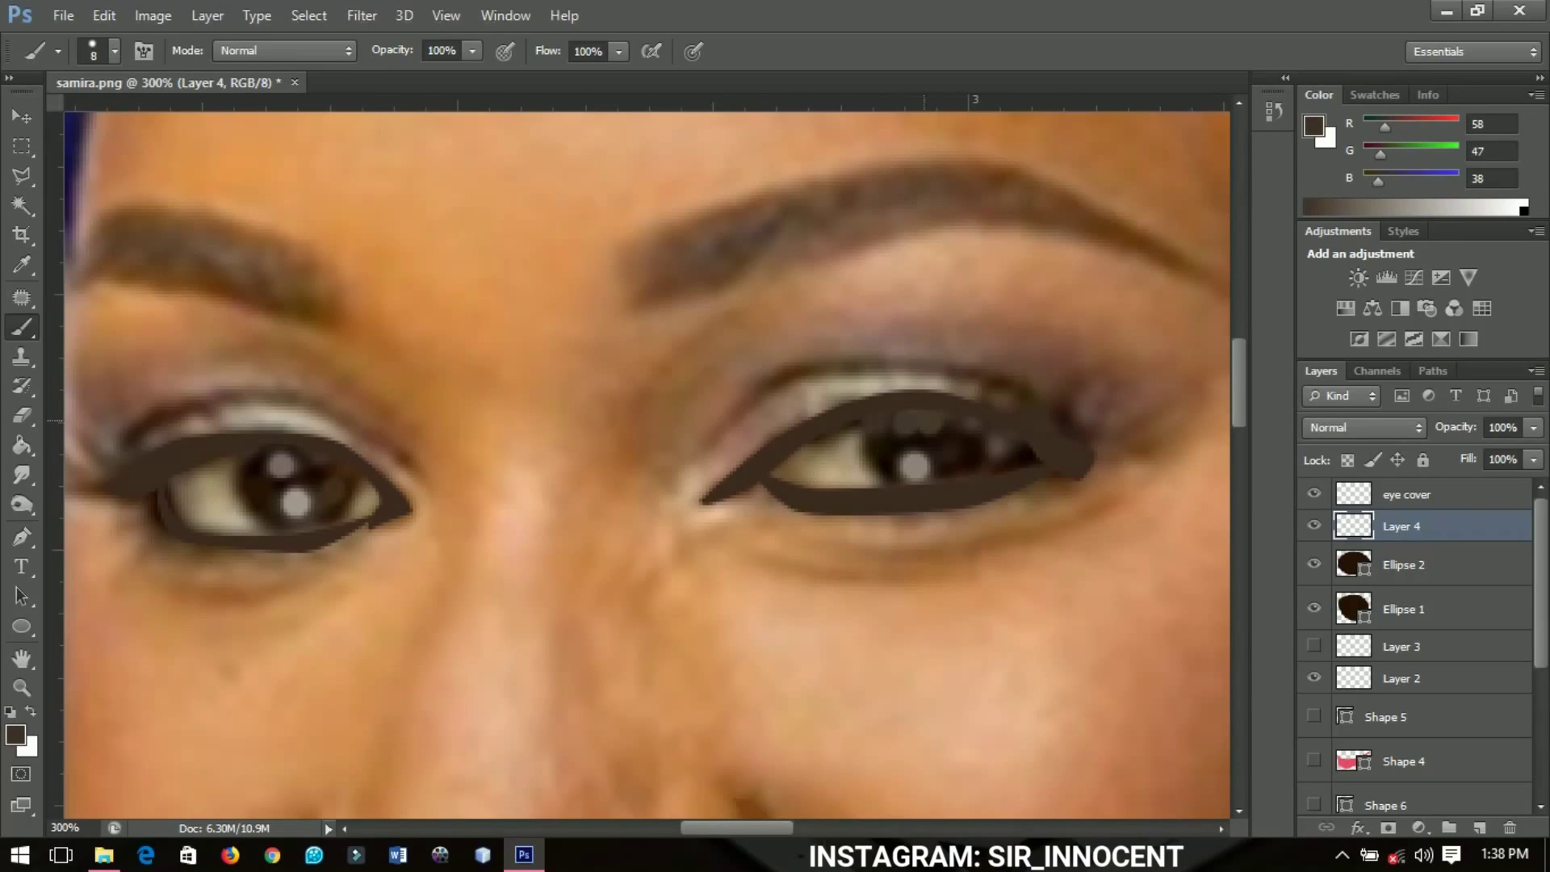
pyautogui.keyDown('alt'); pyautogui.click(1000, 447); pyautogui.keyUp('alt')
pyautogui.click(1000, 444)
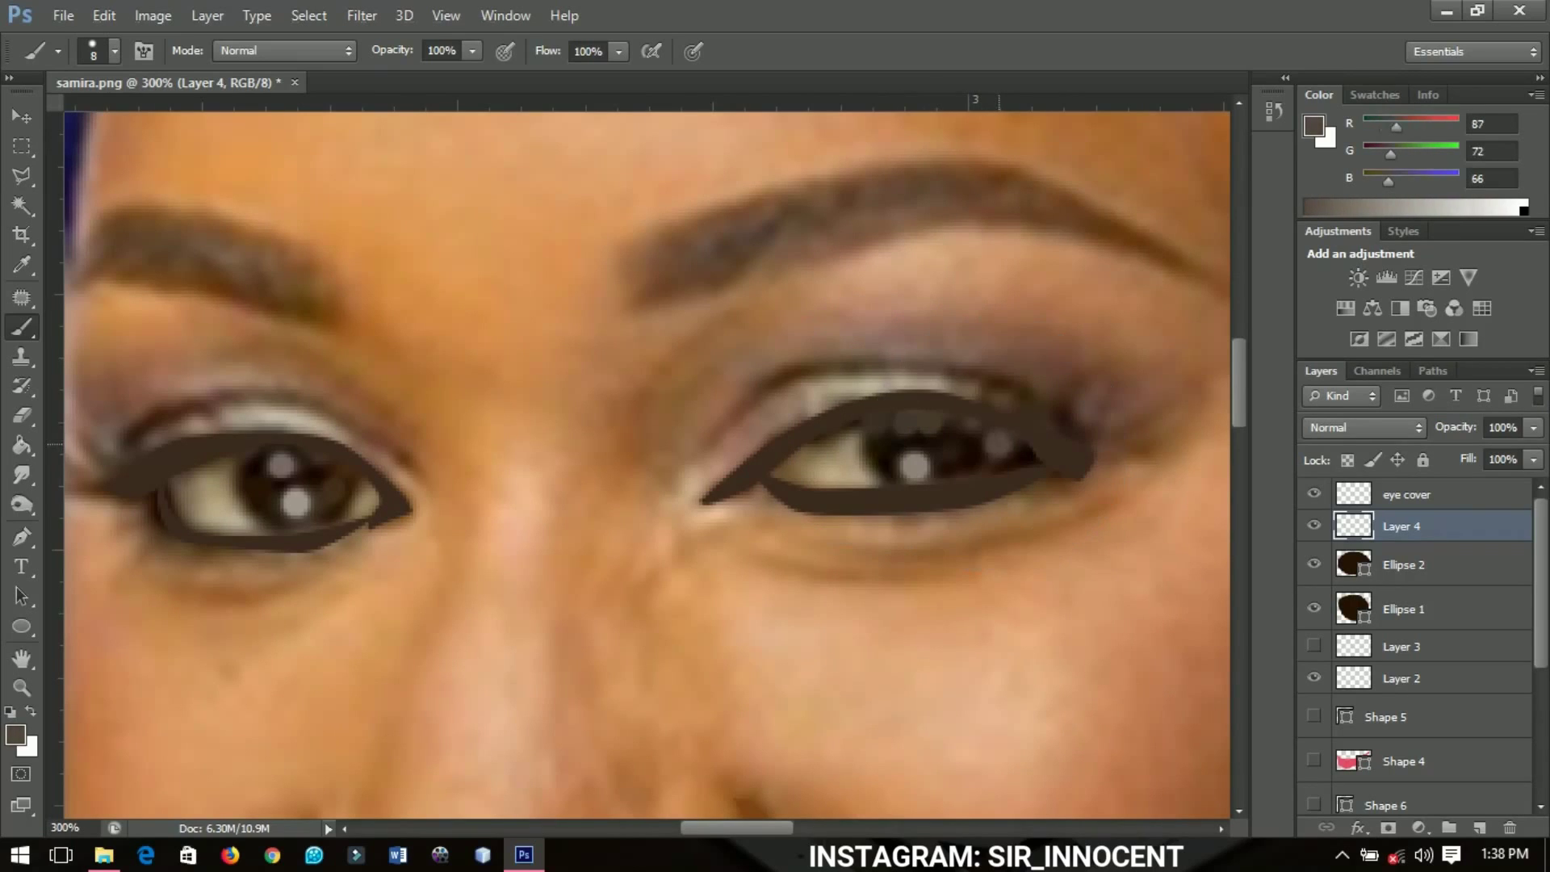
pyautogui.hotkey('ctrl', '-')
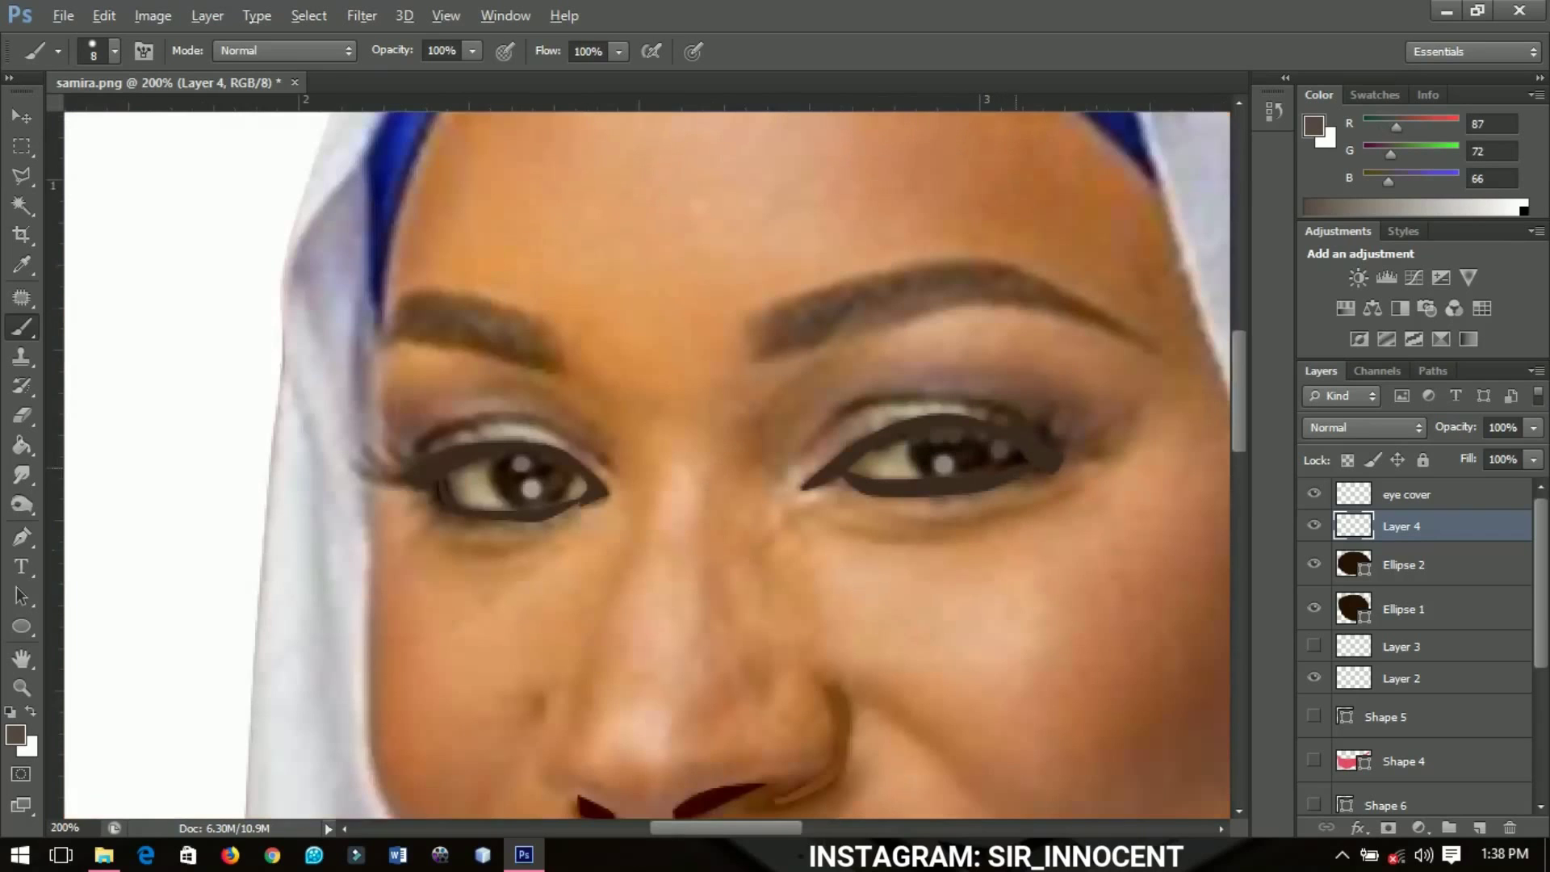
# - Raise the layer opacity of the Ellipse 2 and Ellipse 1 irises to 100%
pyautogui.click(1403, 565)
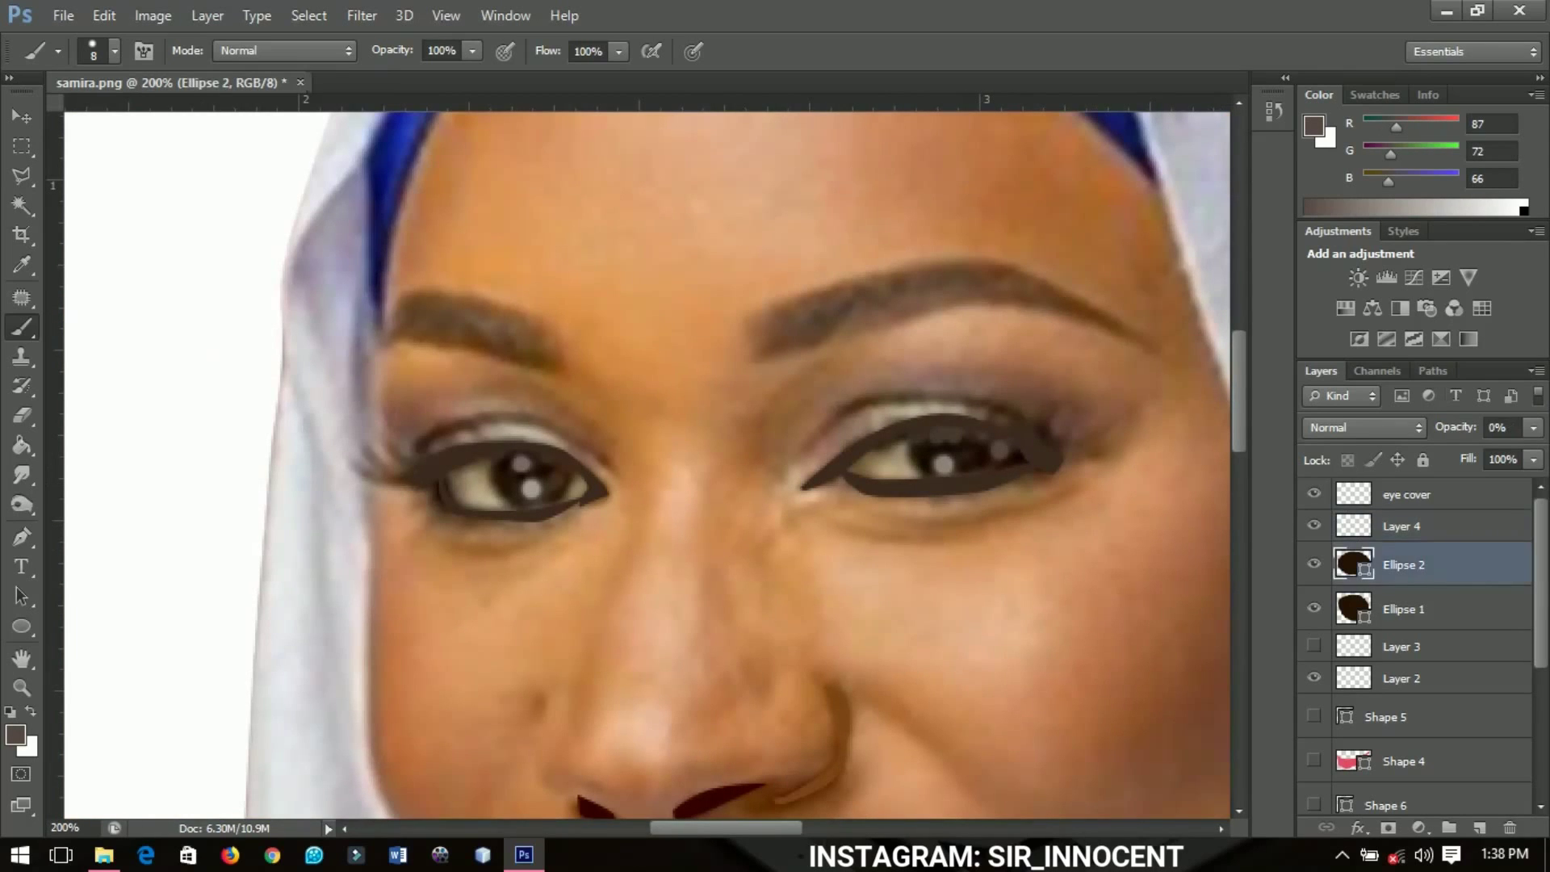
pyautogui.moveTo(1455, 427); pyautogui.dragTo(1525, 427)
pyautogui.write('100')
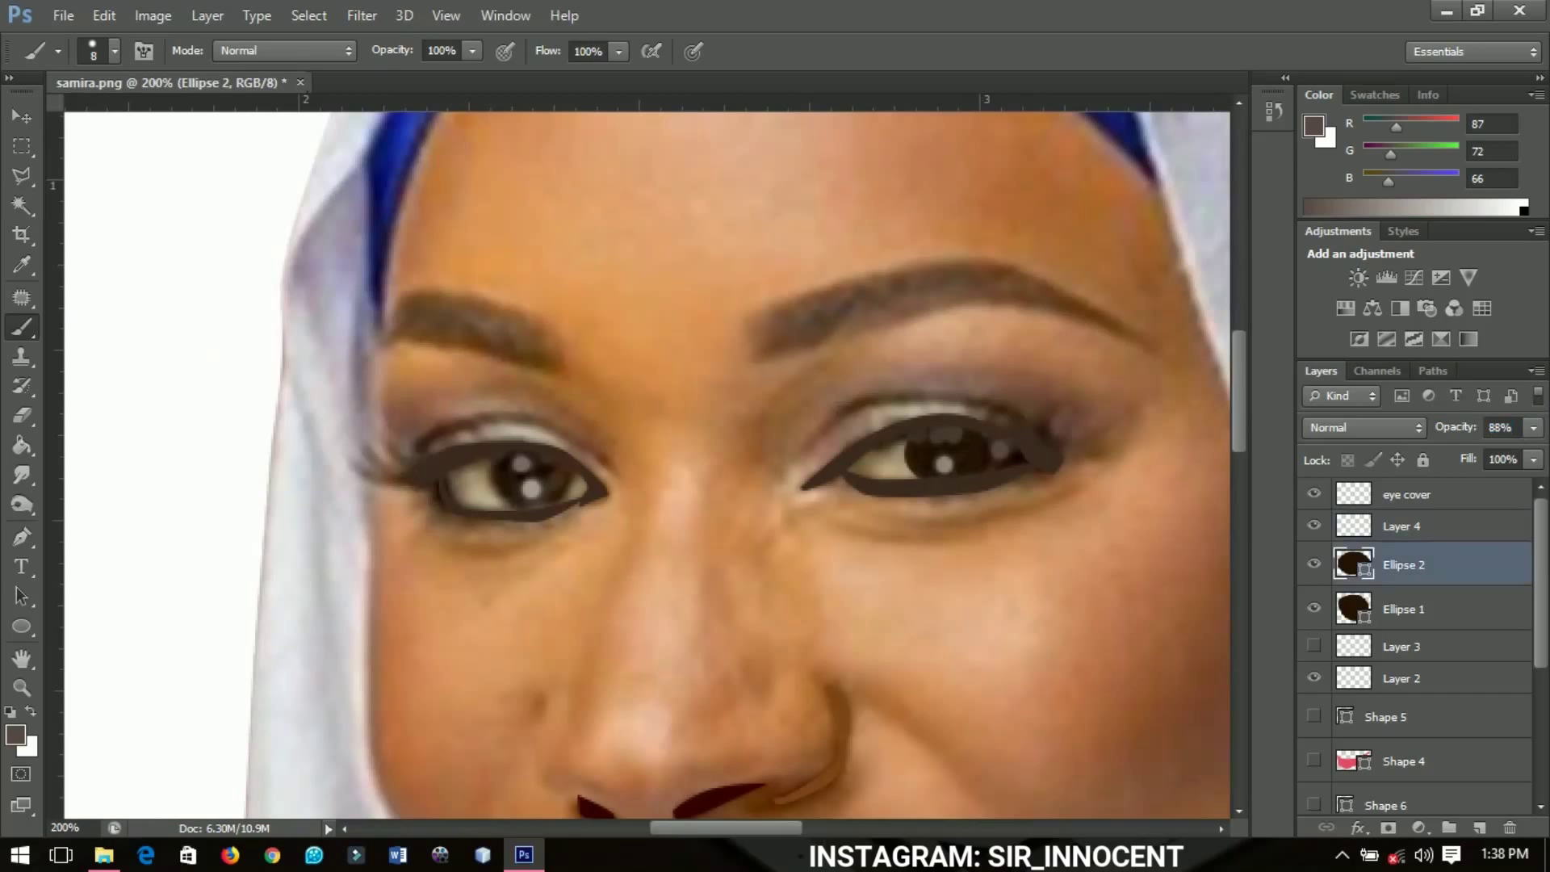
pyautogui.press('Return')
pyautogui.click(1403, 609)
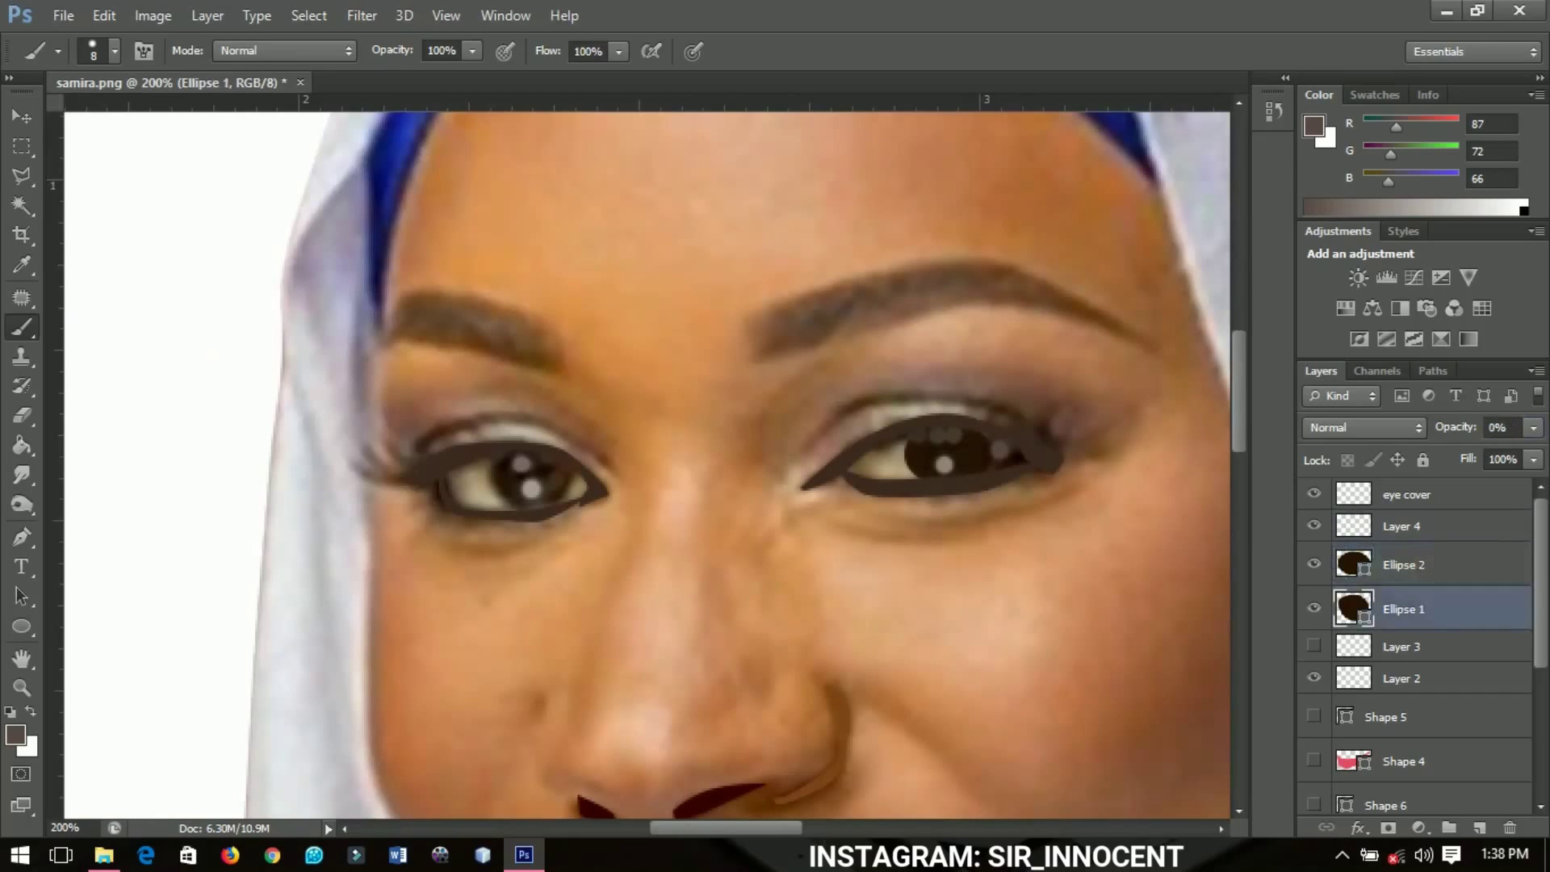
pyautogui.click(1501, 427)
pyautogui.write('89')
pyautogui.press('Return')
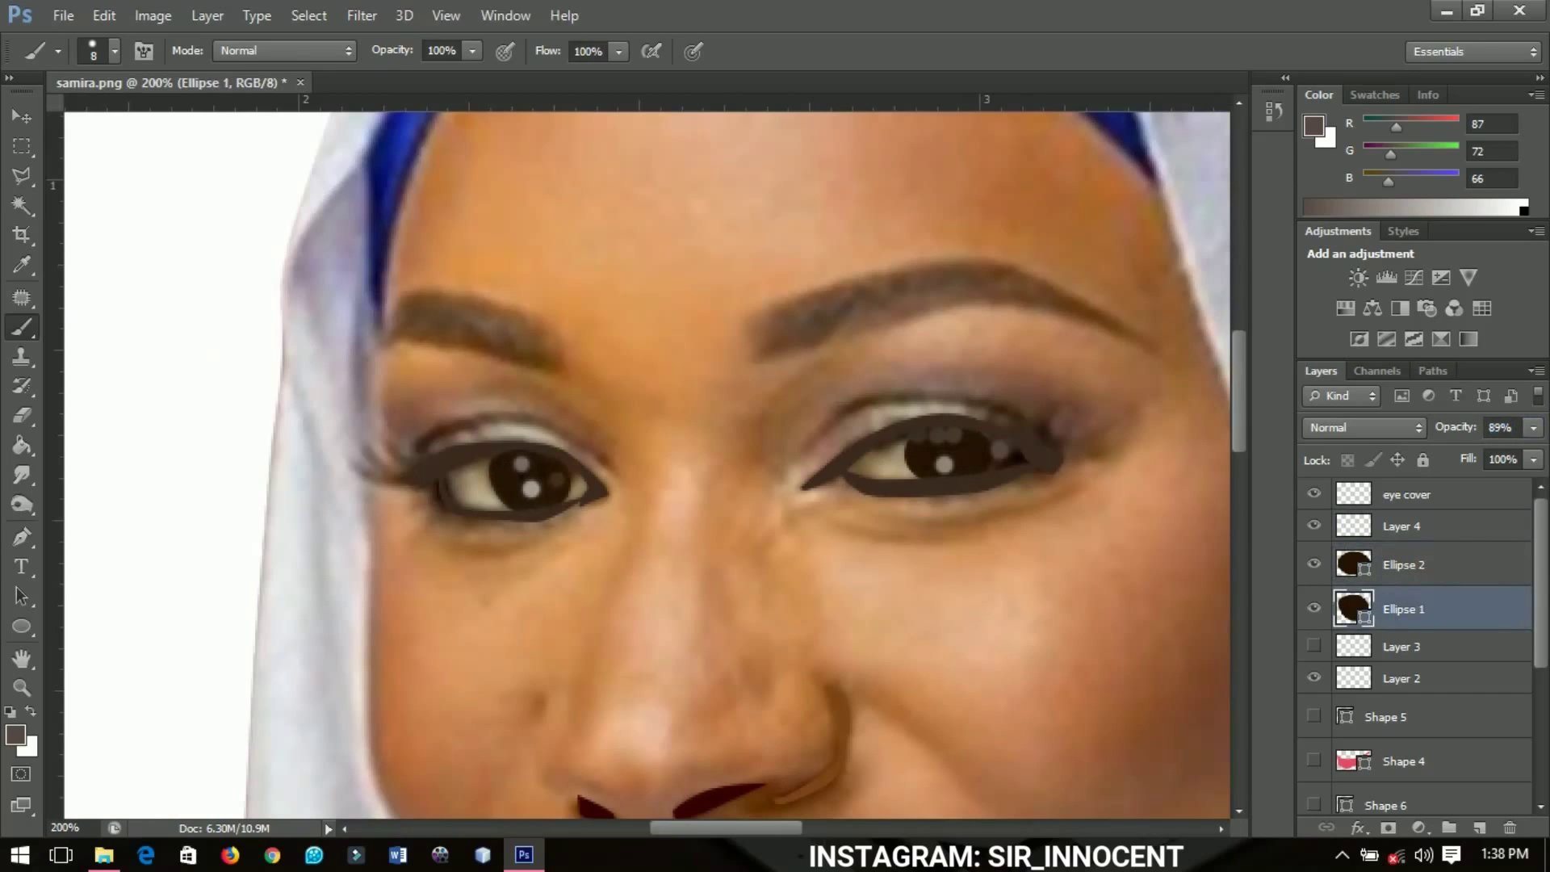
pyautogui.write('100')
pyautogui.press('Return')
# - Make the hidden Layer 3, Shape 5 and Shape 4 visible over the portrait photo
pyautogui.hotkey('ctrl', '-')
pyautogui.hotkey('ctrl', '-')
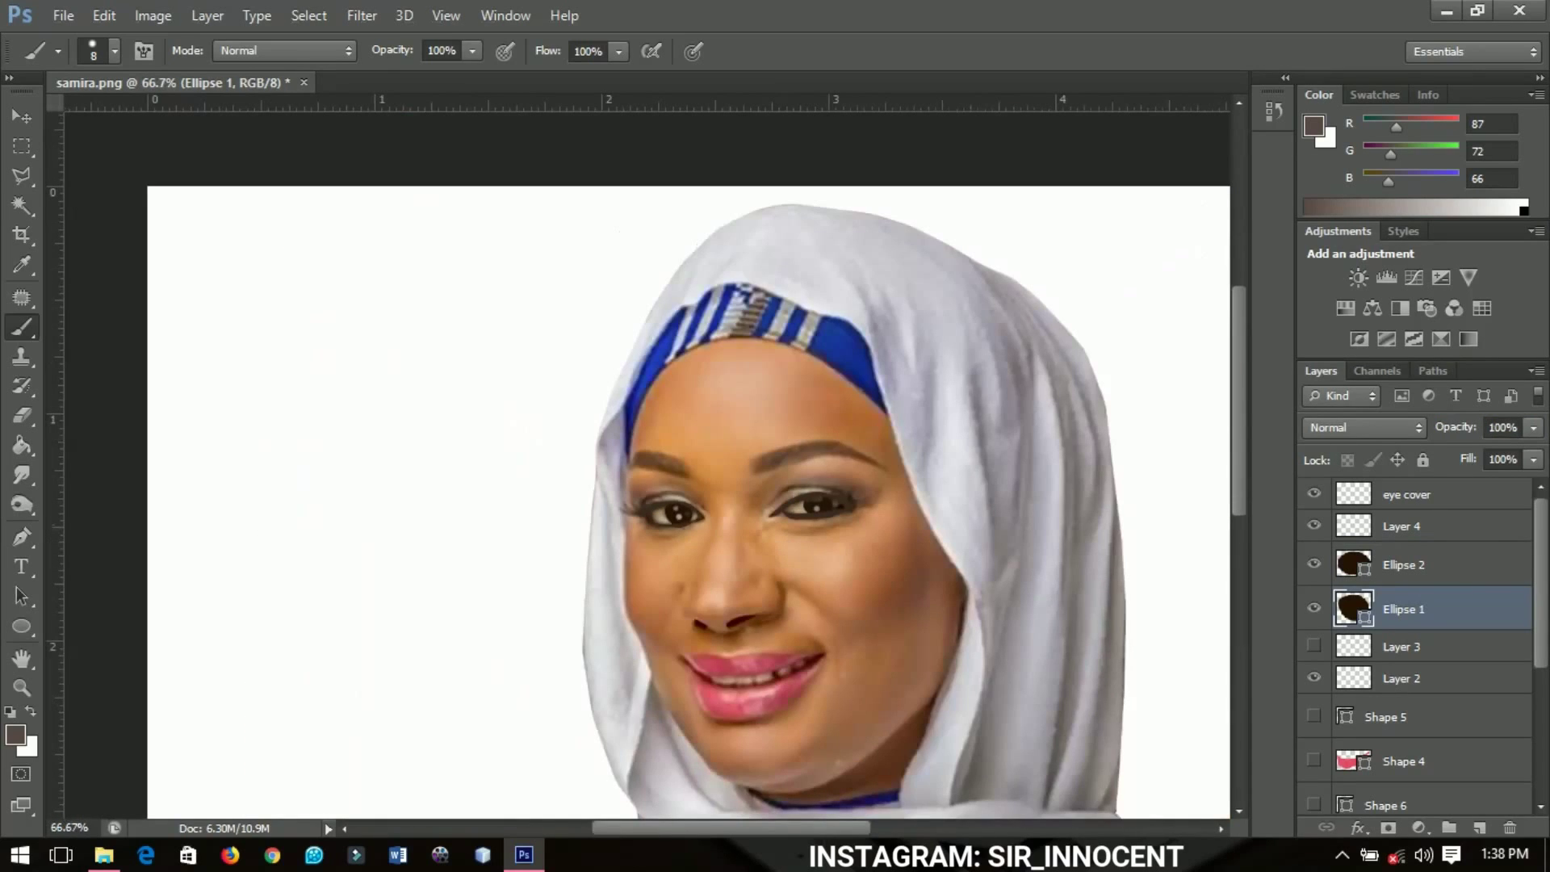
pyautogui.click(1314, 645)
pyautogui.click(1314, 715)
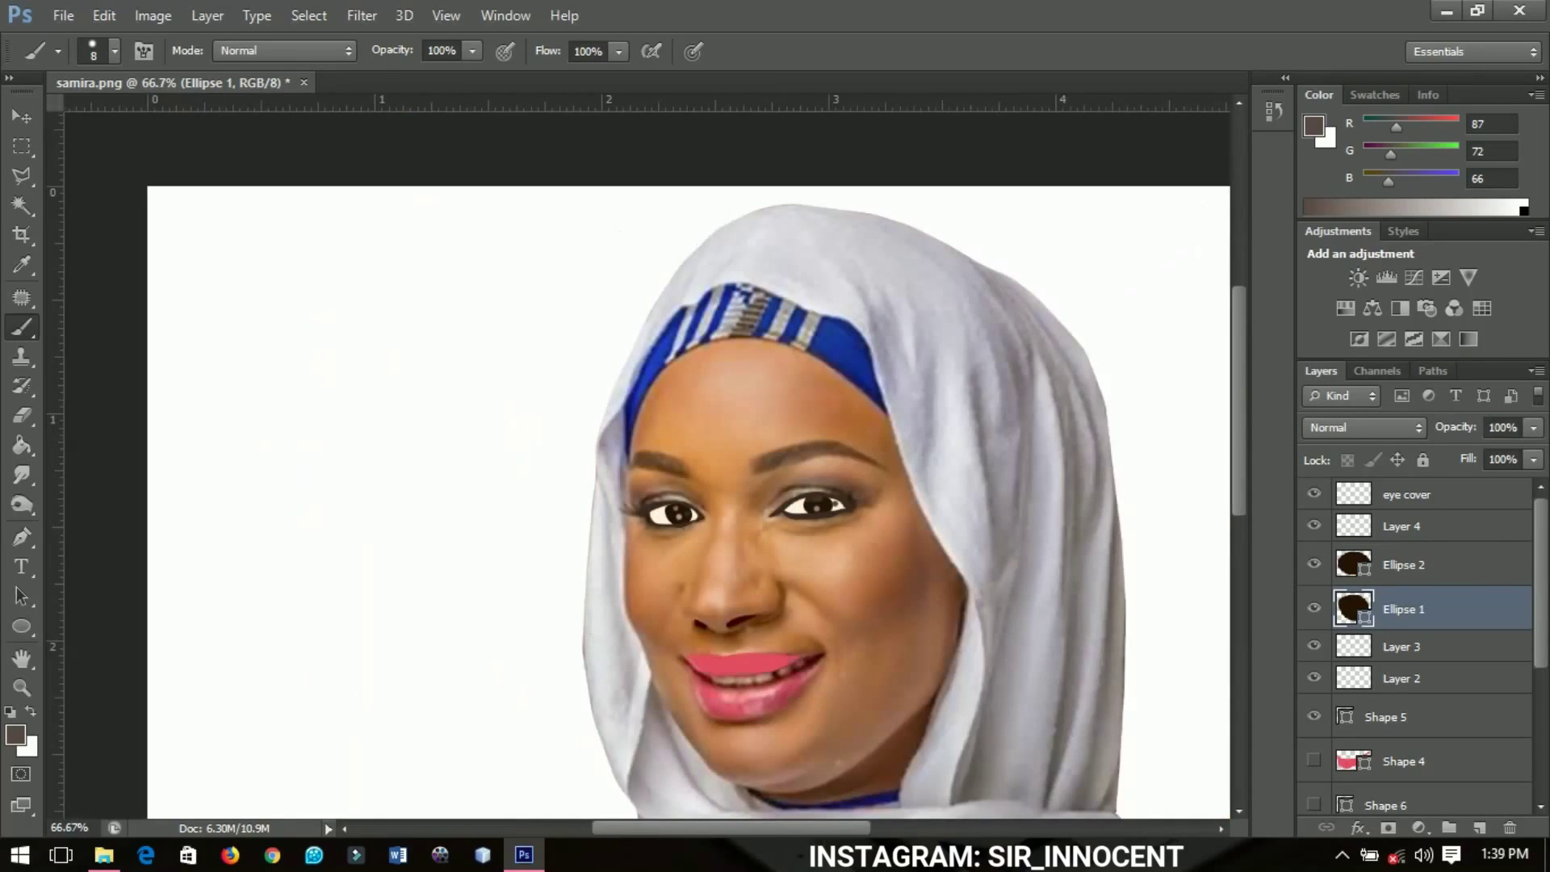
pyautogui.click(1314, 760)
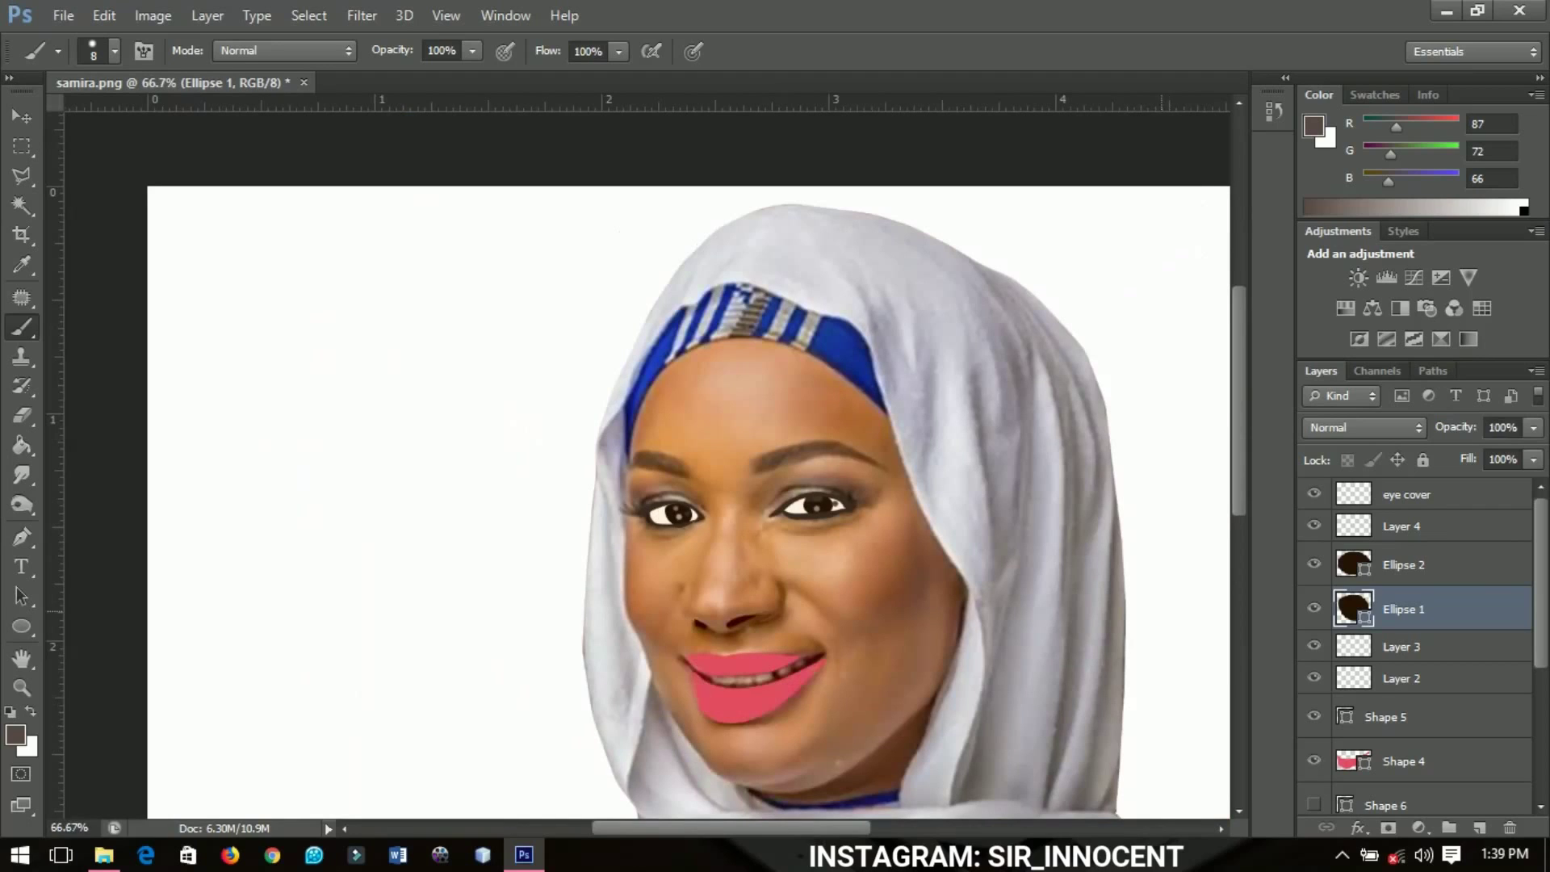
# - Show Shape 6, Layer 1, Shape 3, Shape 2 and Shape 1 to review the whole traced artwork without the photo
pyautogui.hotkey('ctrl', '-')
pyautogui.scroll(-1, 1314, 729)
pyautogui.scroll(-2, 1314, 686)
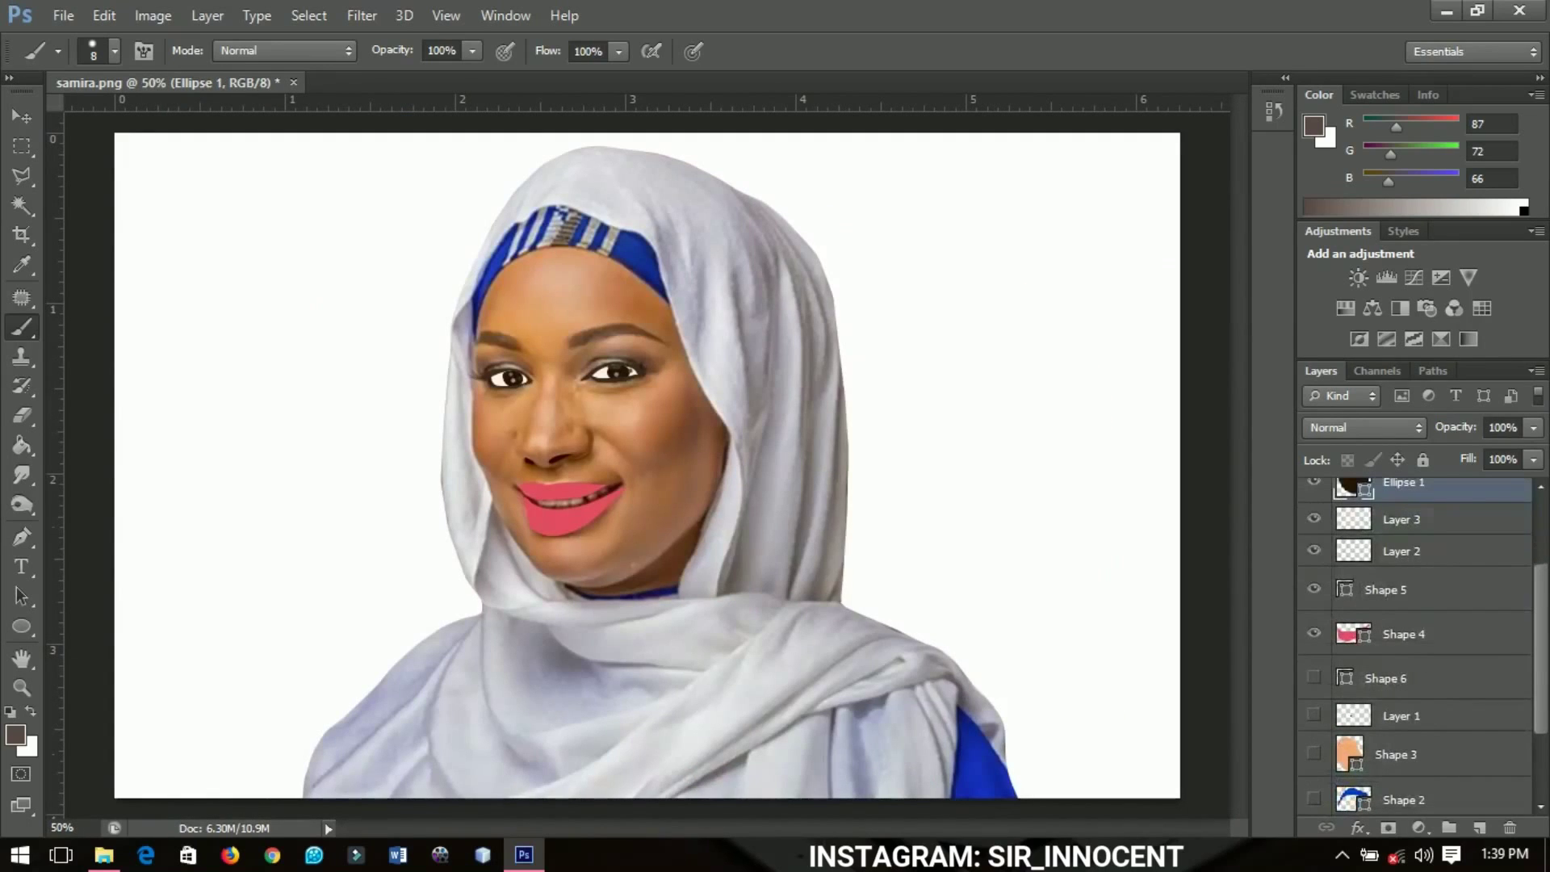
pyautogui.click(1313, 678)
pyautogui.click(1314, 716)
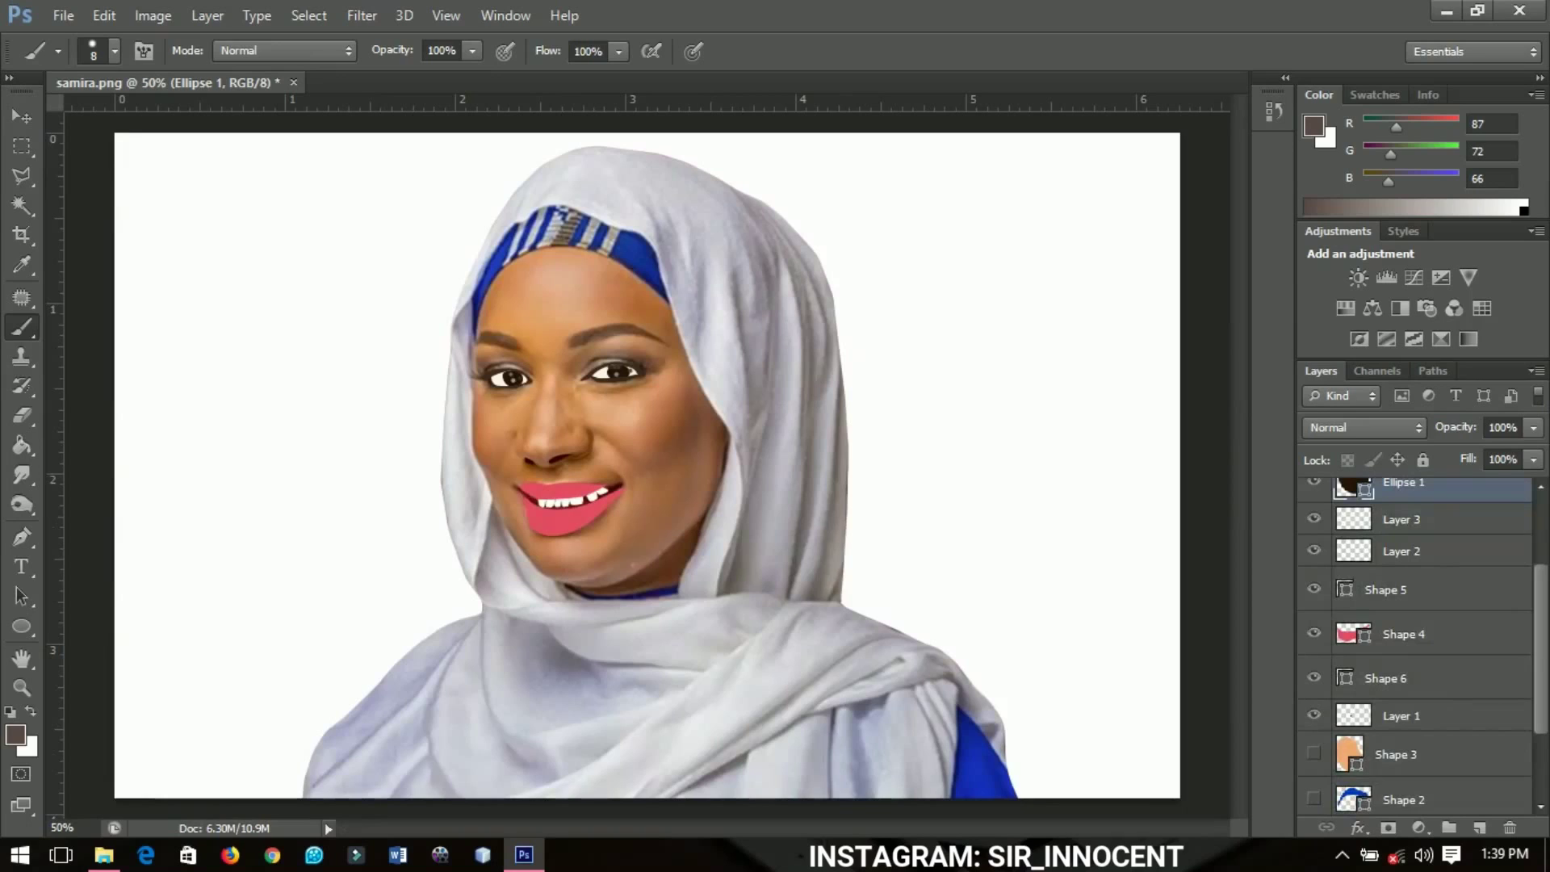
pyautogui.click(1313, 753)
pyautogui.scroll(-2, 1314, 754)
pyautogui.scroll(-1, 1314, 754)
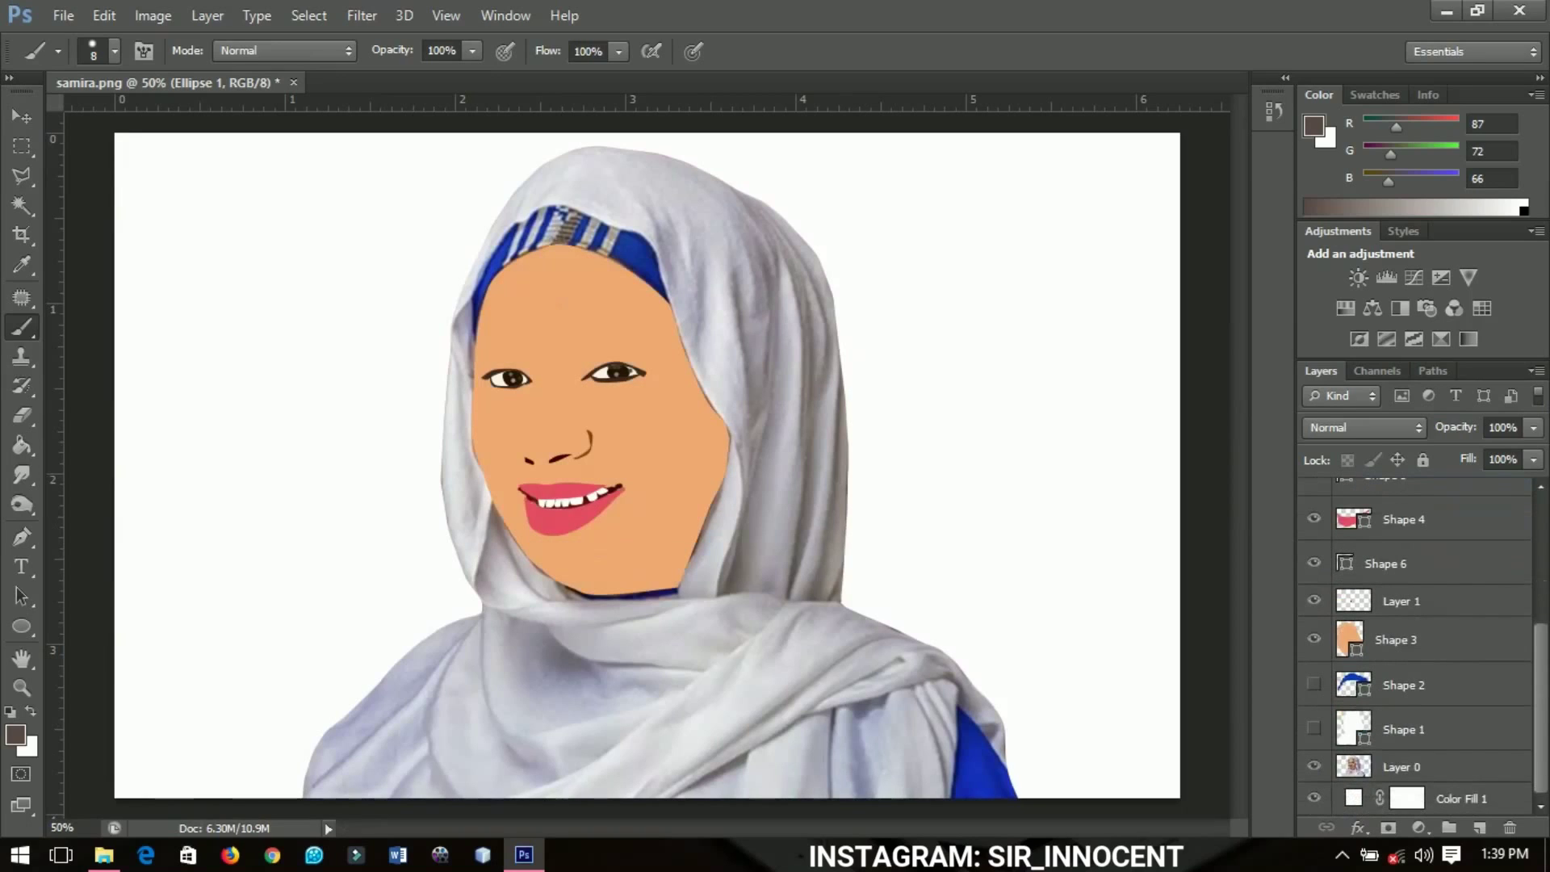
pyautogui.click(1314, 685)
pyautogui.click(1314, 730)
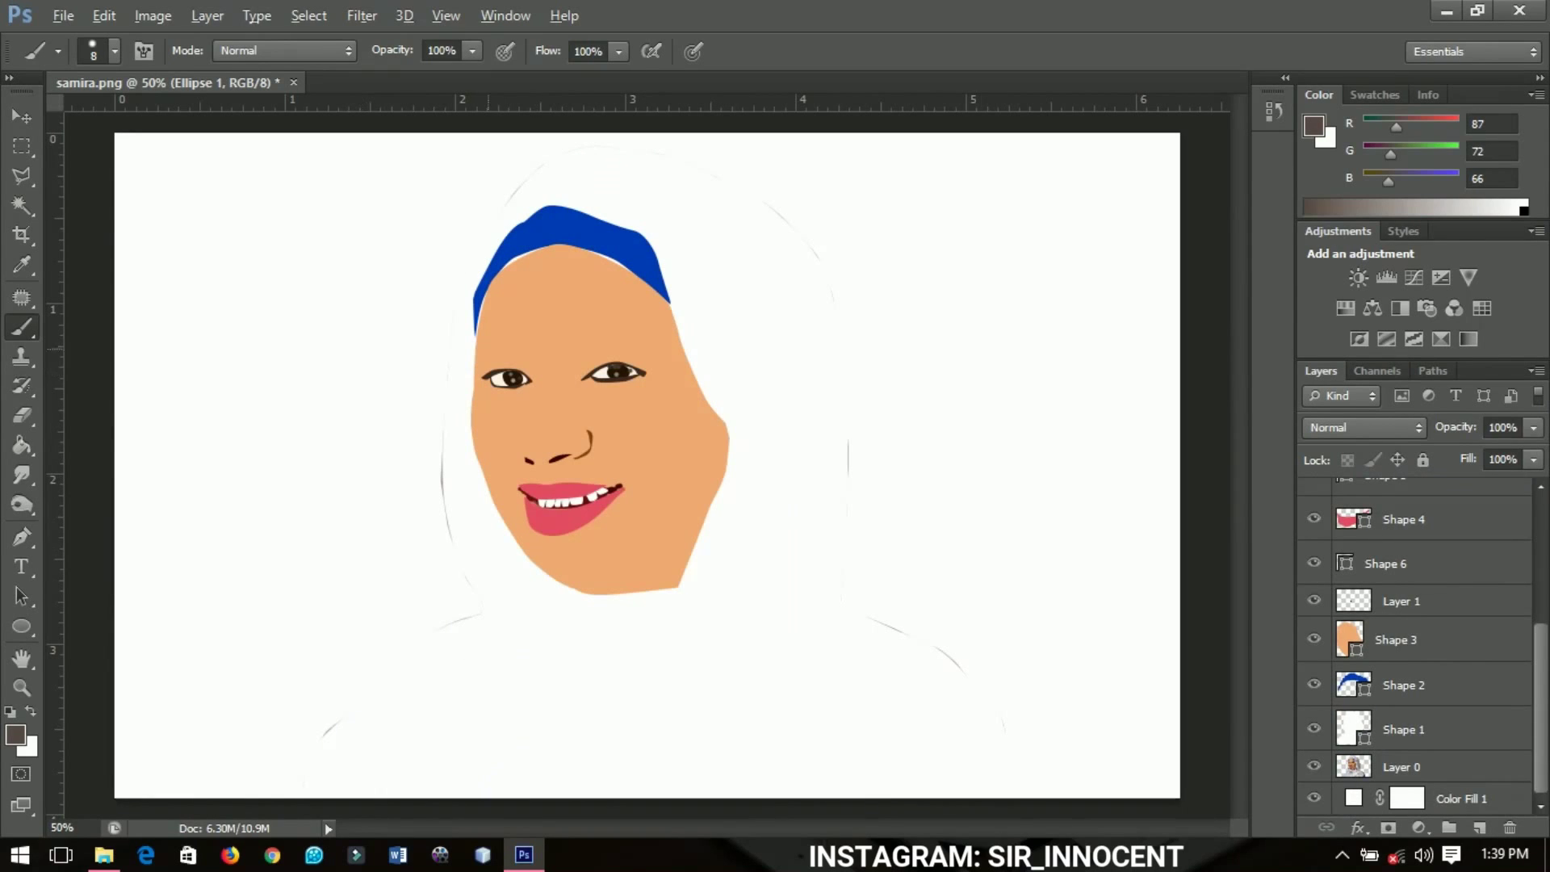
pyautogui.scroll(6, 1417, 646)
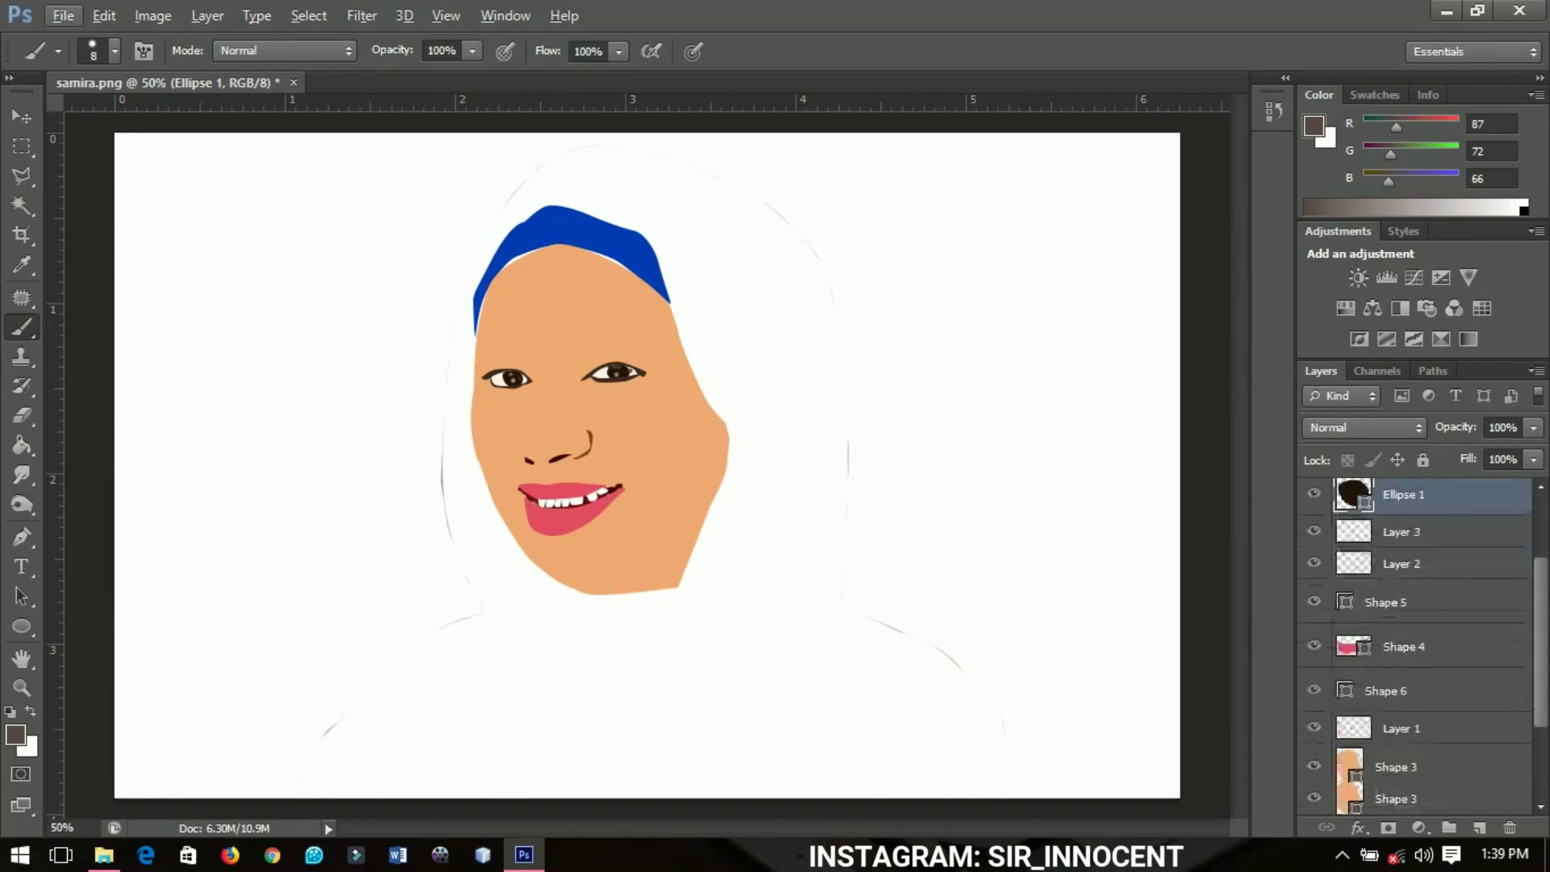
pyautogui.scroll(-3, 1417, 646)
pyautogui.scroll(3, 1417, 646)
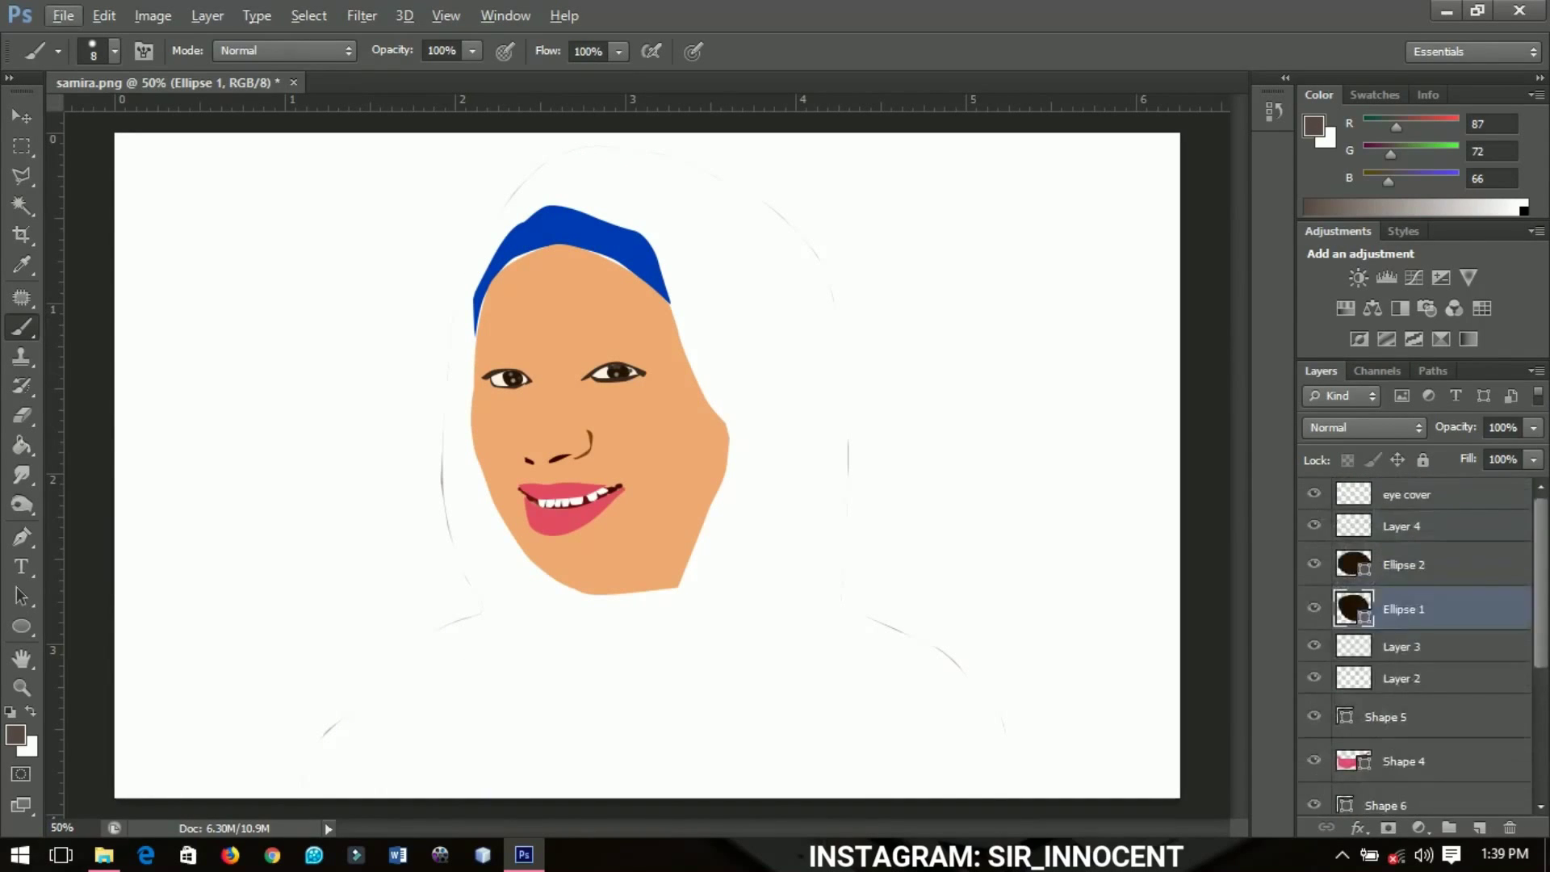
pyautogui.scroll(-4, 1417, 646)
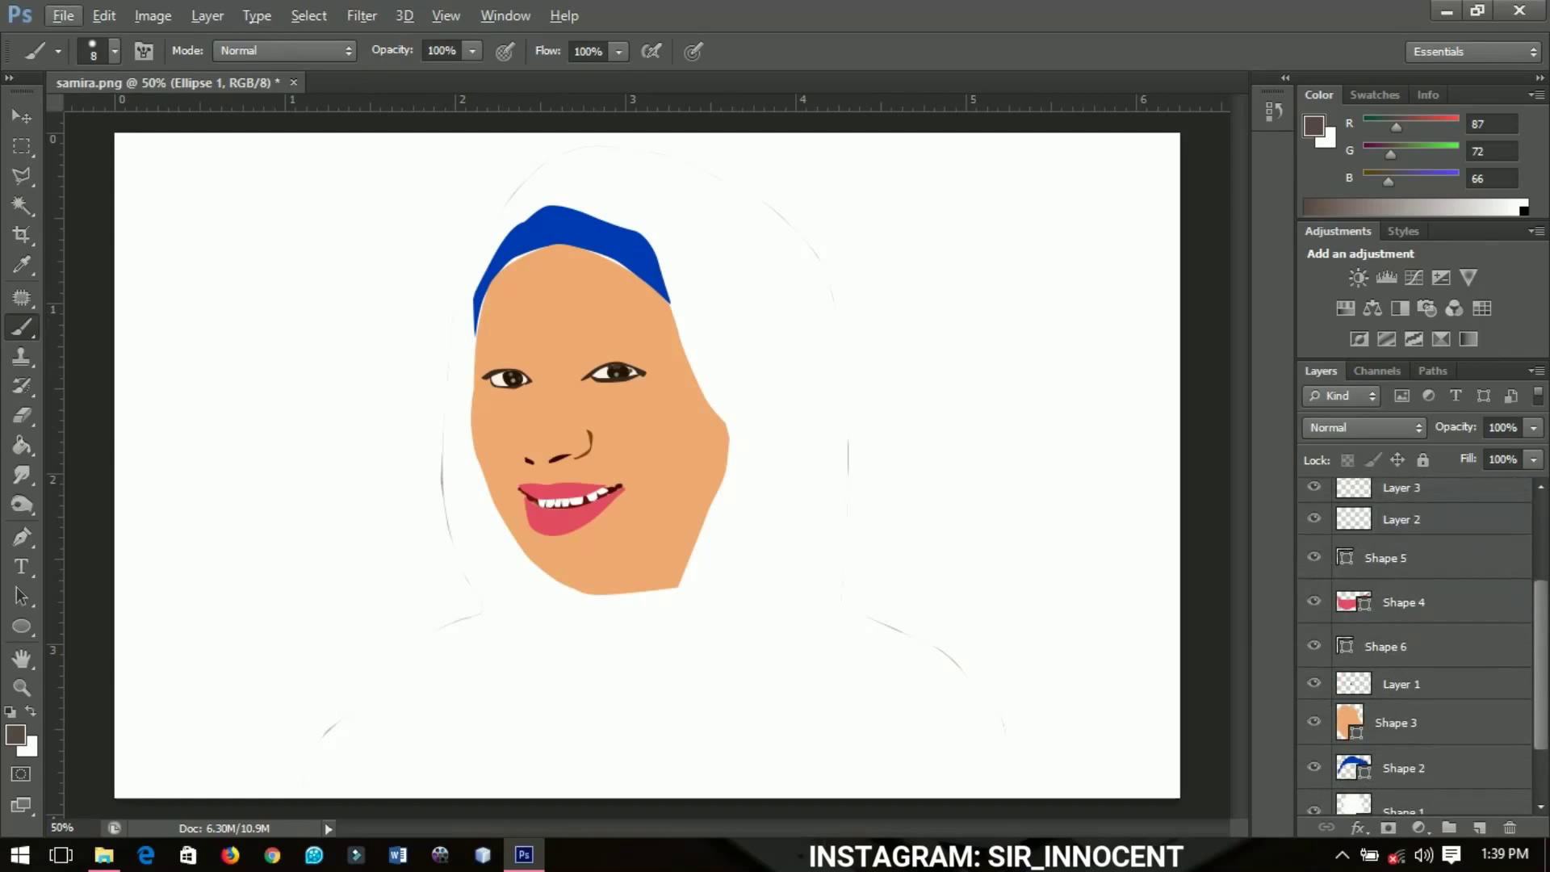
# - Hide Shape 1, Shape 2, Shape 3, Layer 1, Shape 6 and all eye layers from Layer 2 up to eye cover
pyautogui.moveTo(1315, 722); pyautogui.dragTo(1315, 645)
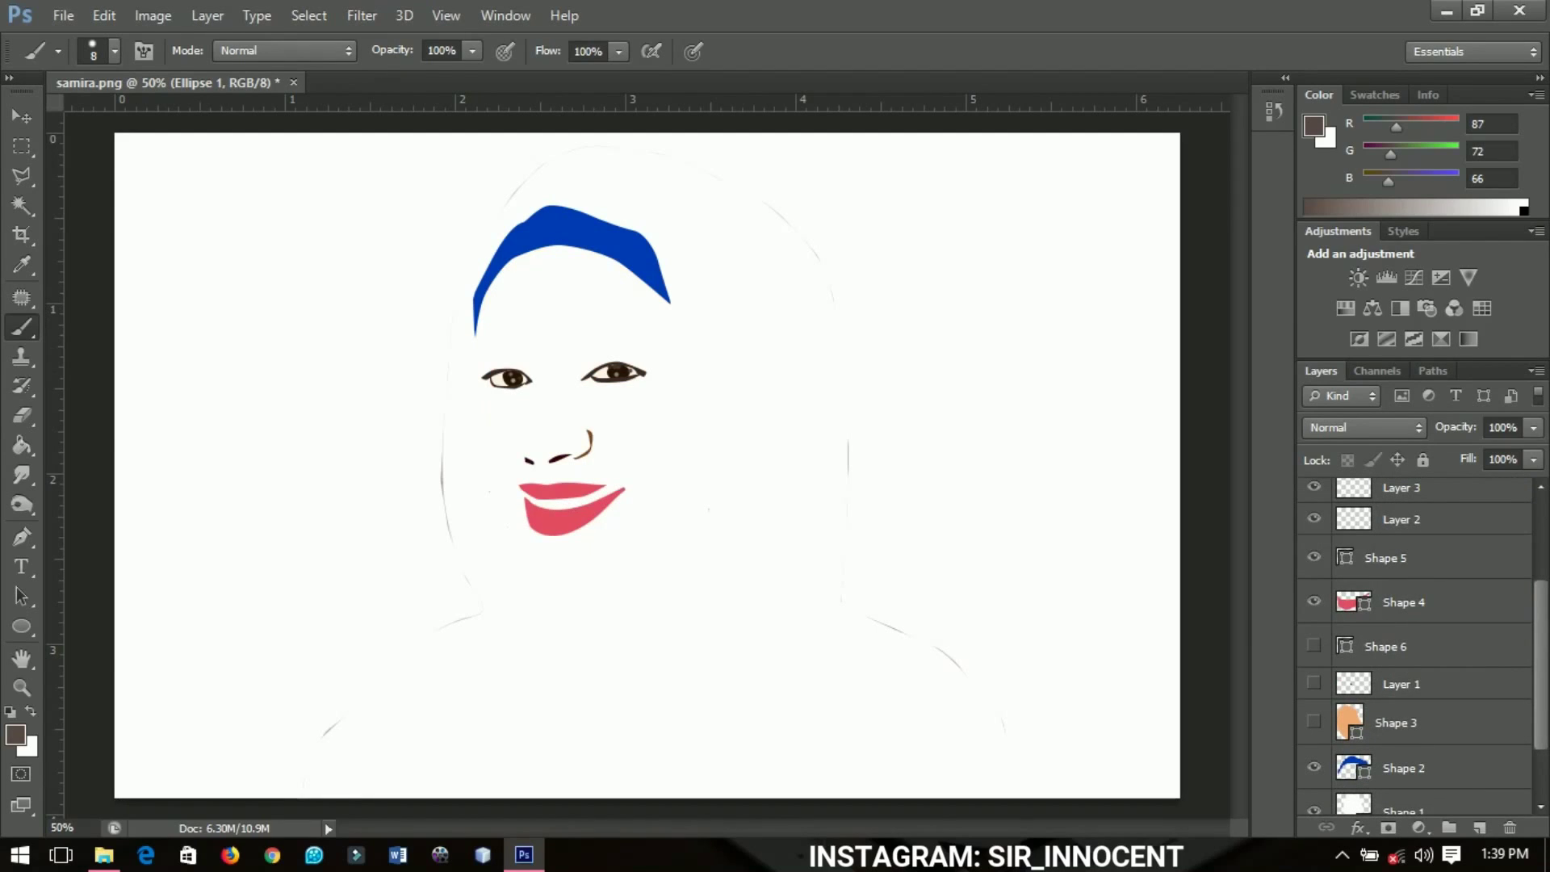
pyautogui.scroll(-2, 1417, 646)
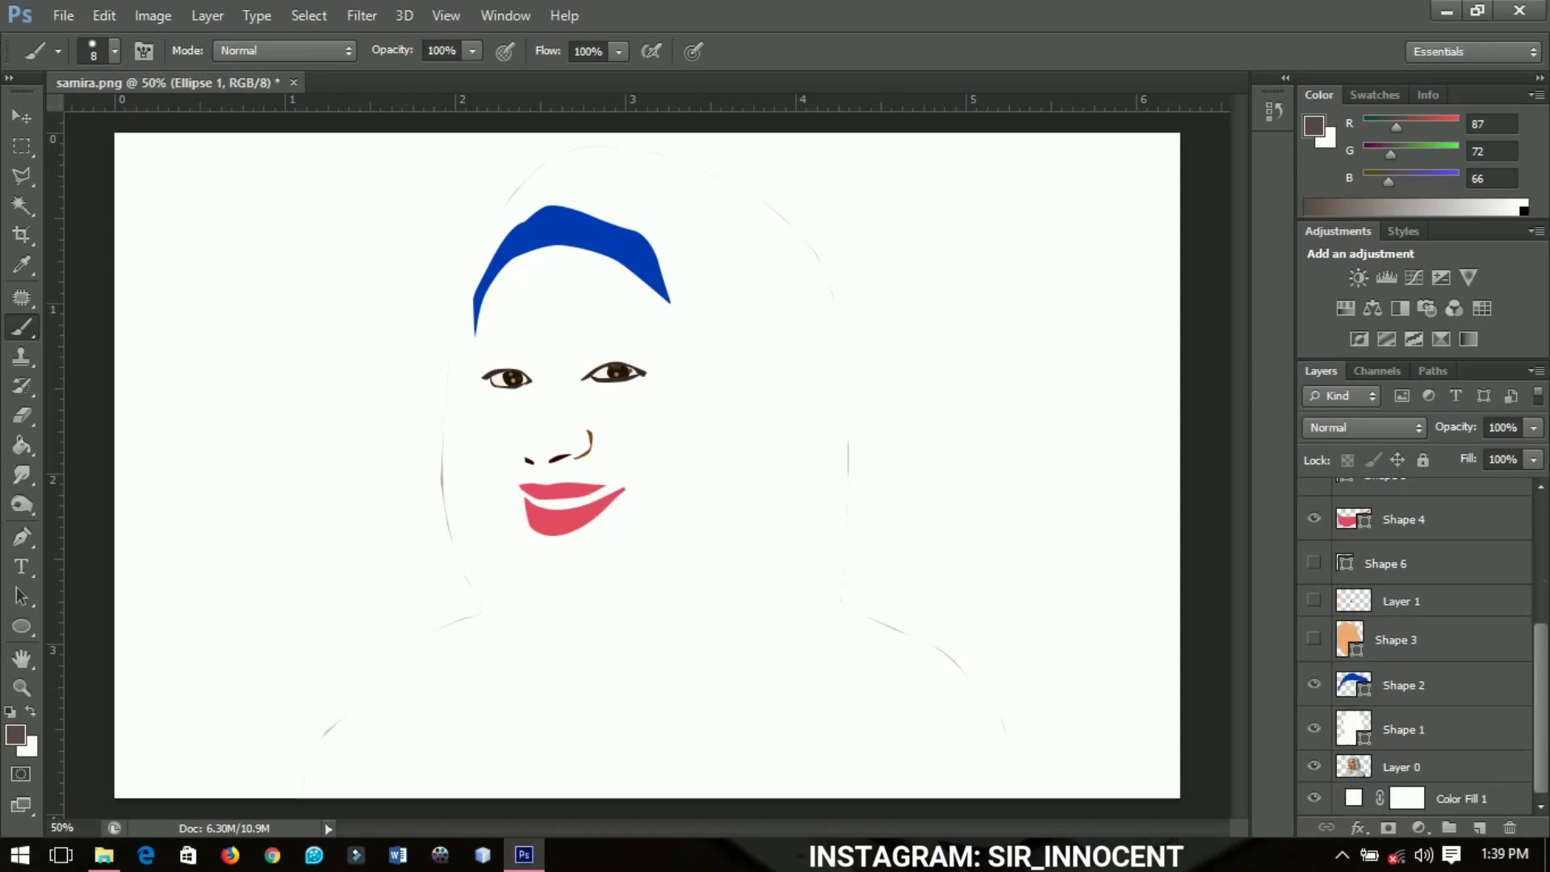
pyautogui.click(1314, 728)
pyautogui.click(1314, 684)
pyautogui.scroll(6, 1417, 646)
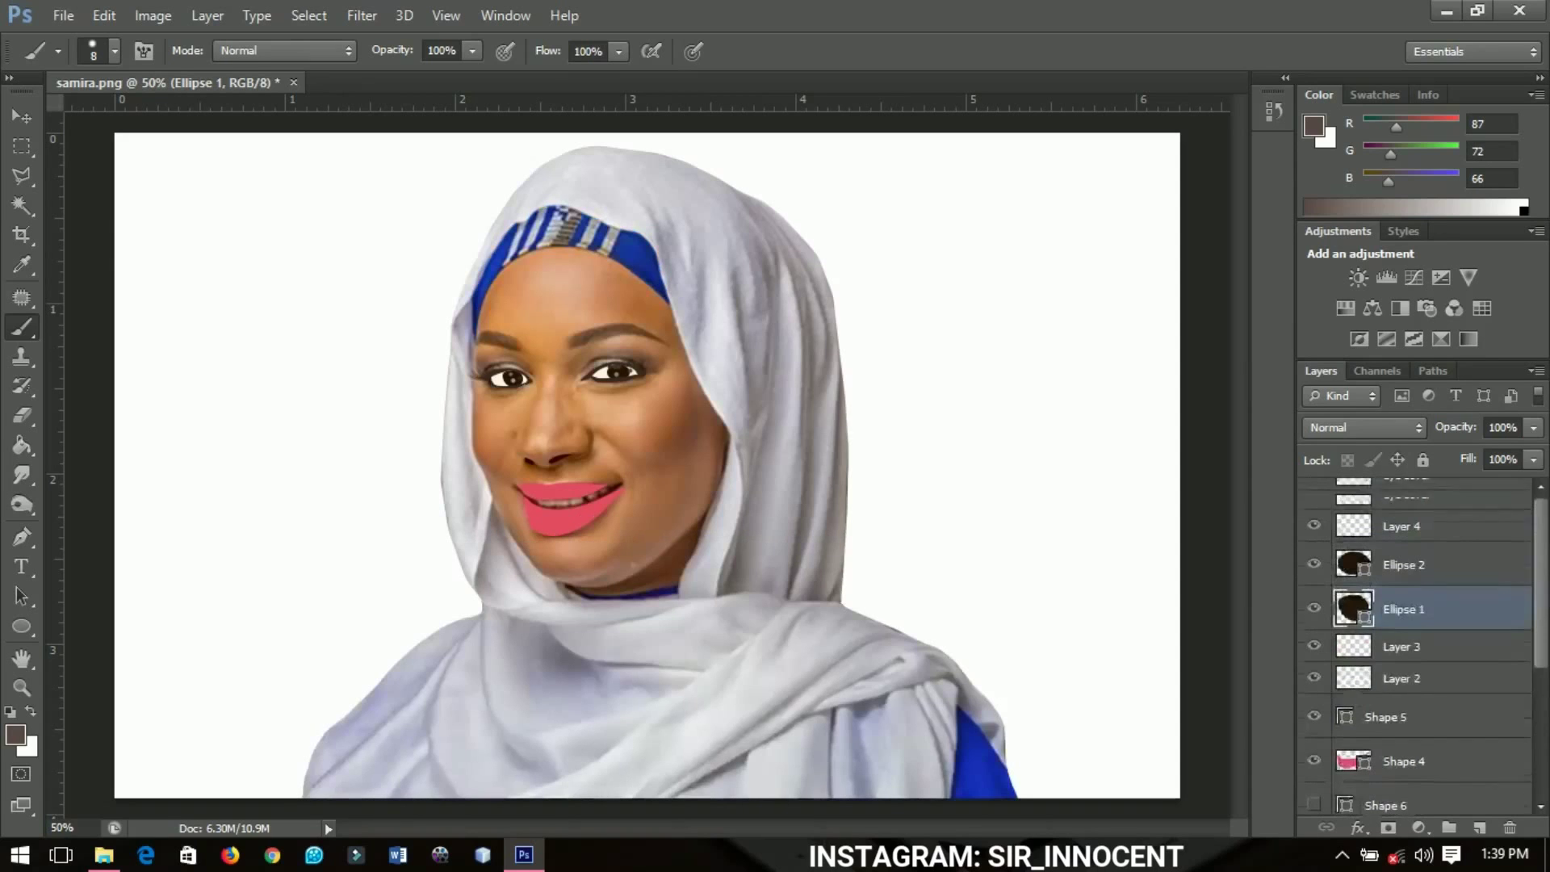
pyautogui.moveTo(1315, 678); pyautogui.dragTo(1315, 494)
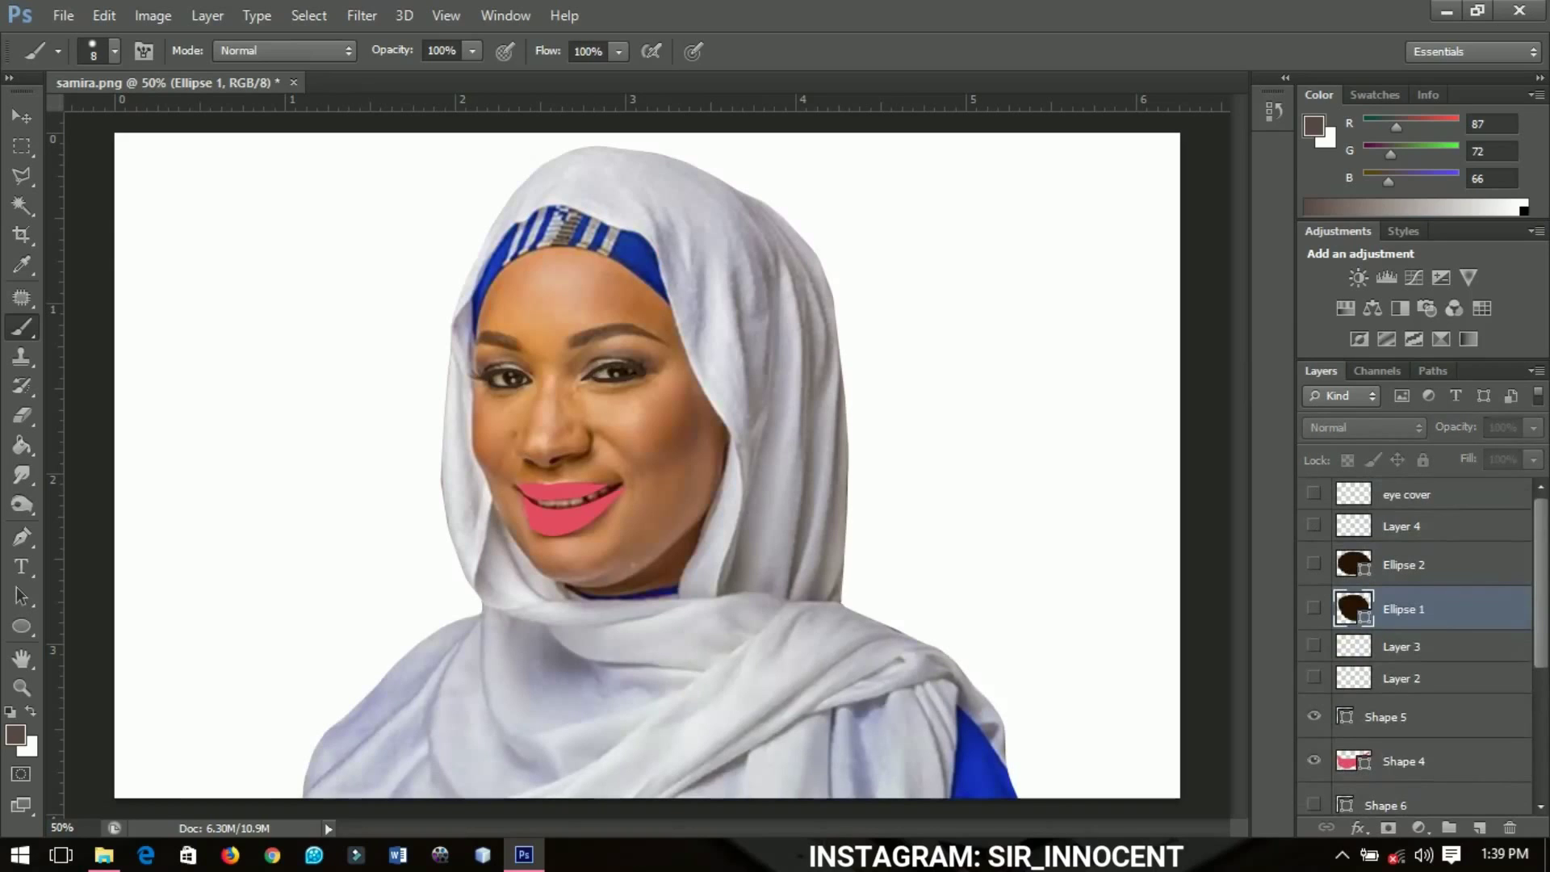
# - Add a new layer above eye cover and trace the left eyebrow with a closed, curved Pen path
pyautogui.click(1407, 494)
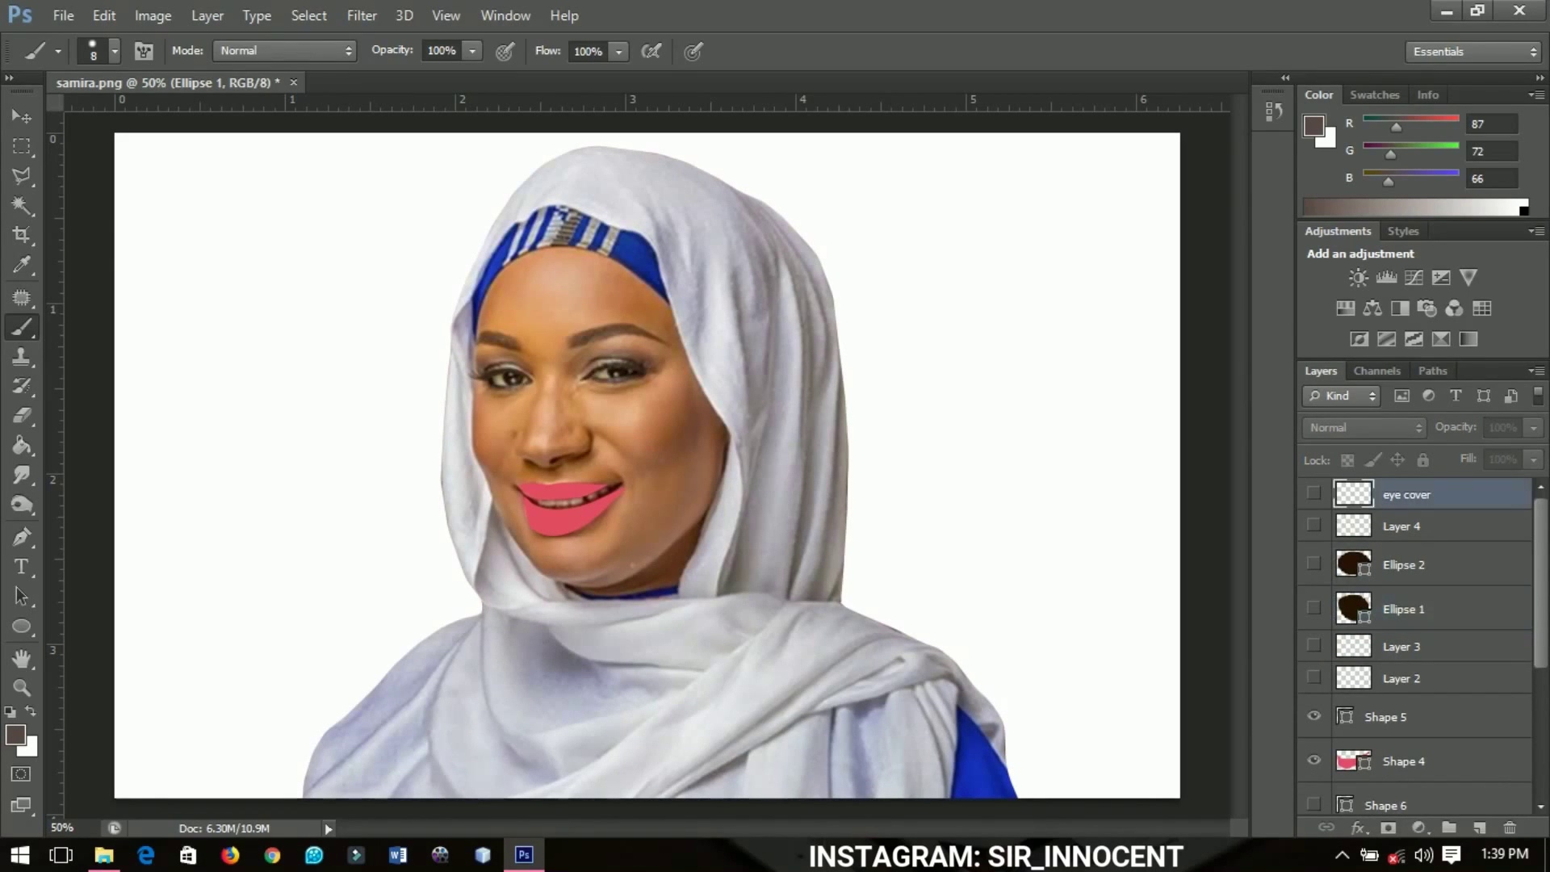
pyautogui.click(1481, 827)
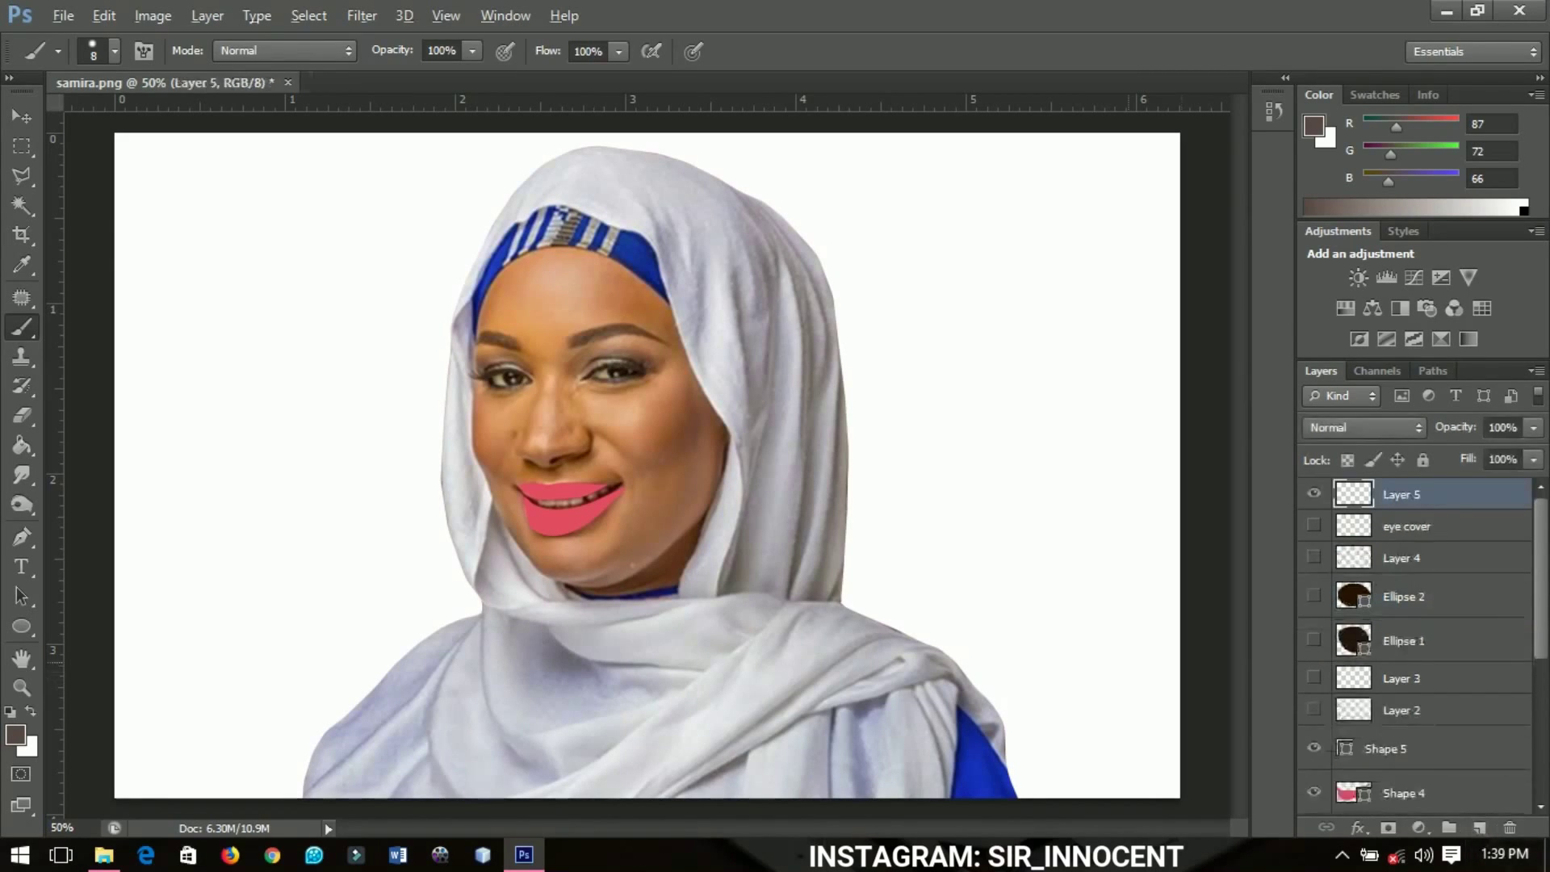
pyautogui.scroll(3, 422, 242)
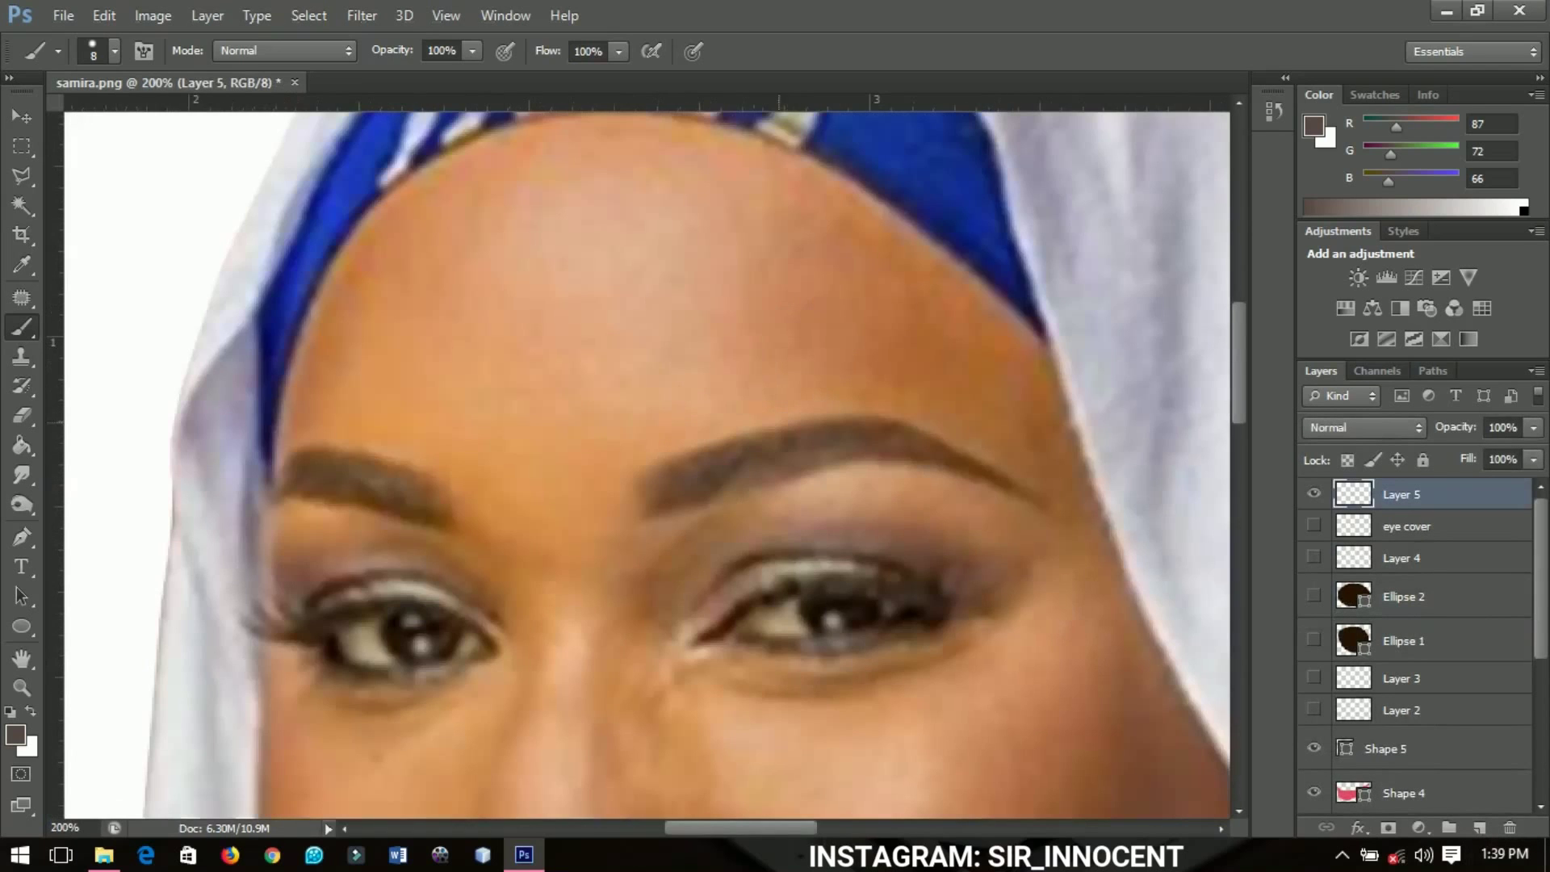
pyautogui.moveTo(714, 430); pyautogui.dragTo(1016, 511)
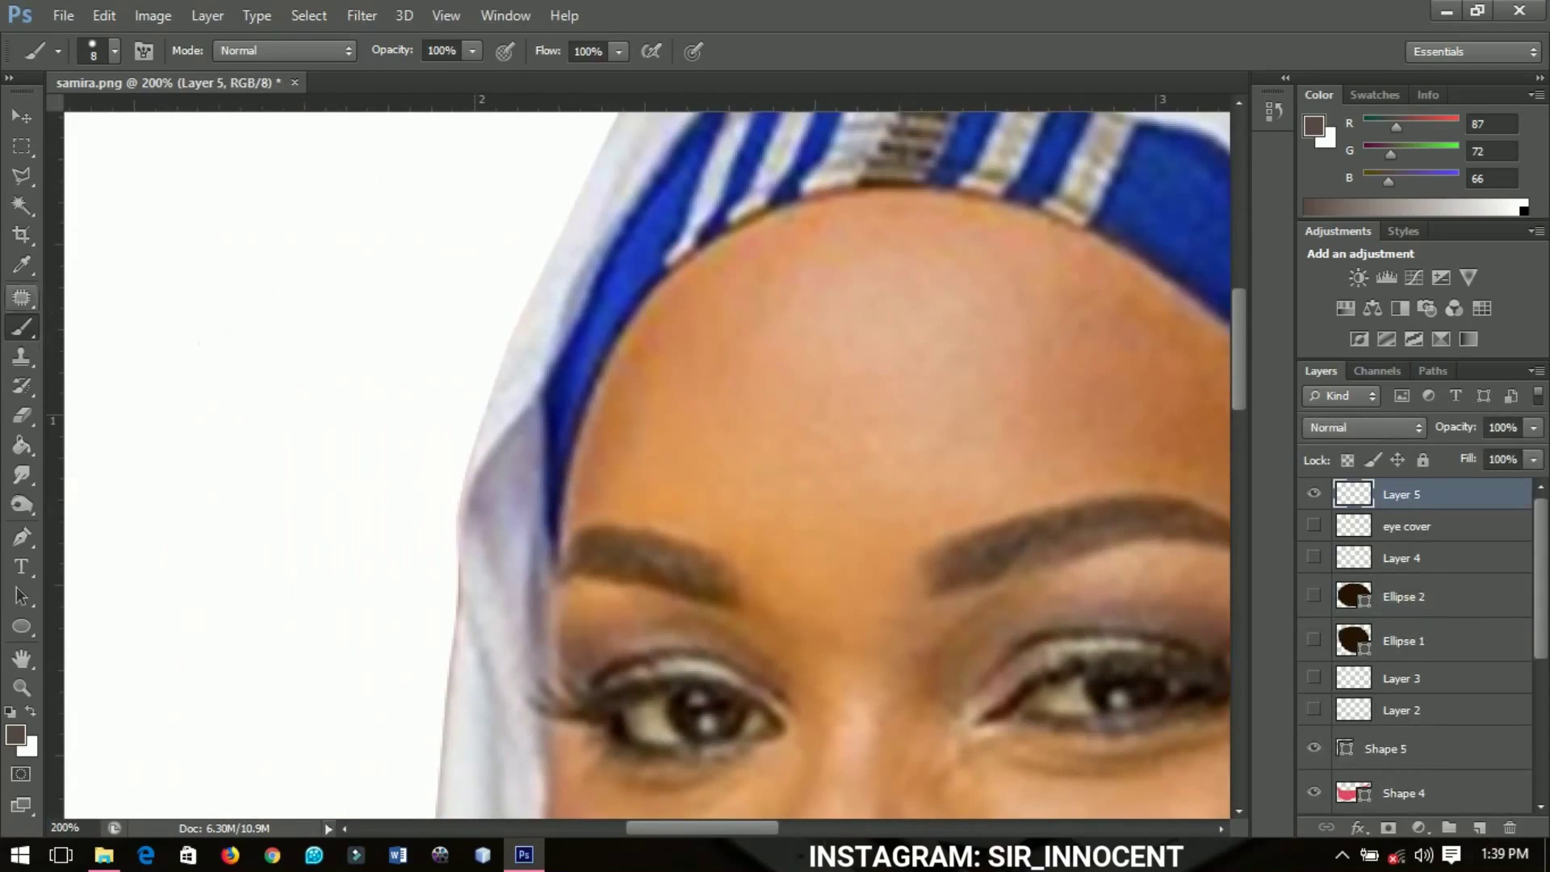
pyautogui.click(22, 537)
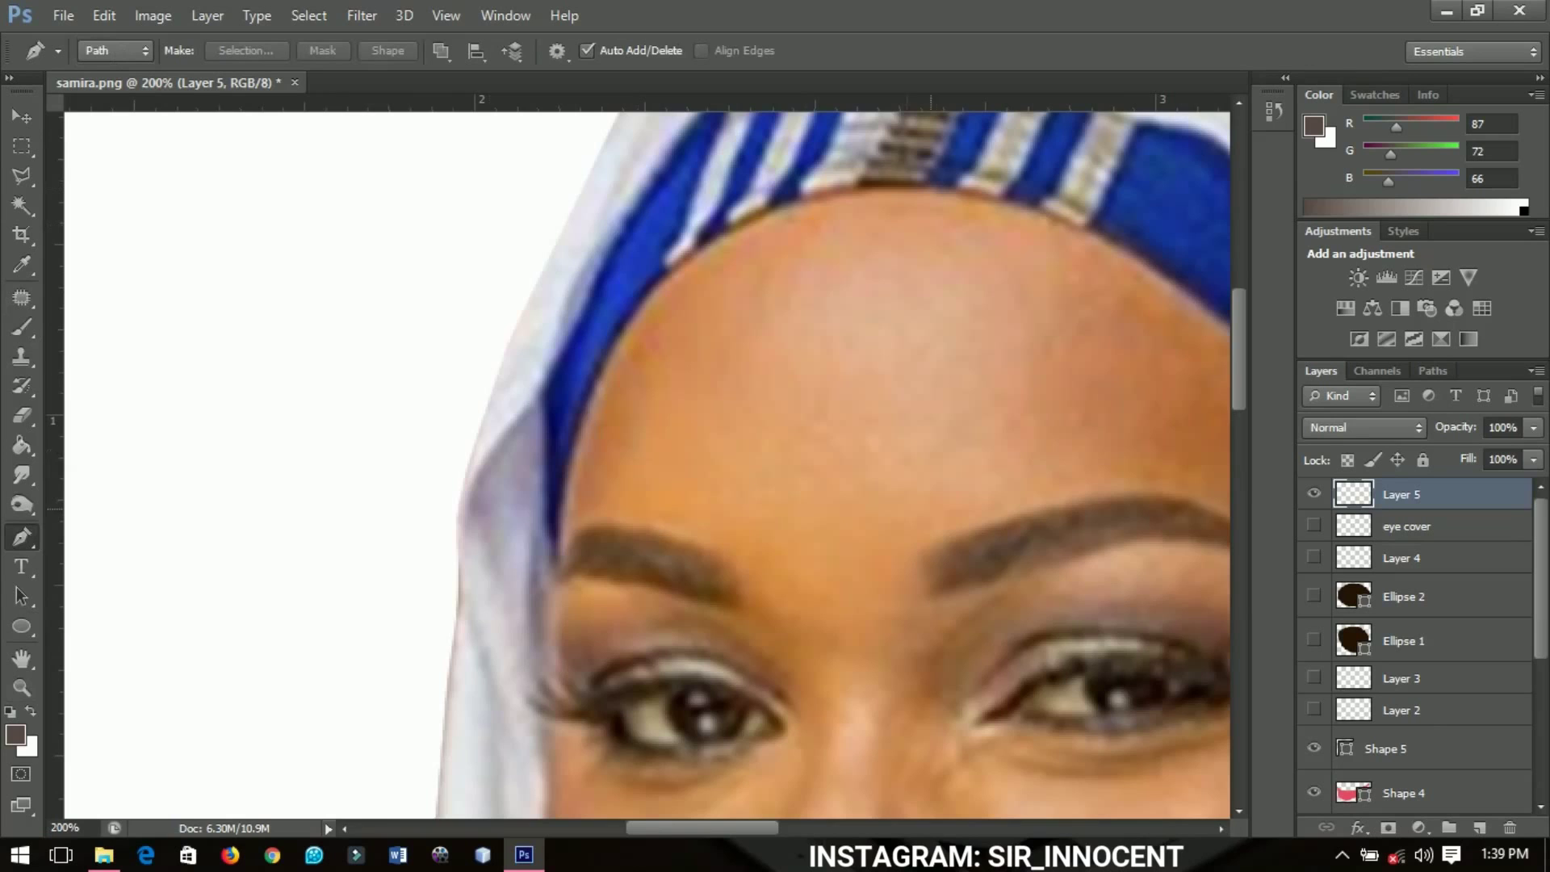
pyautogui.scroll(-3, 684, 452)
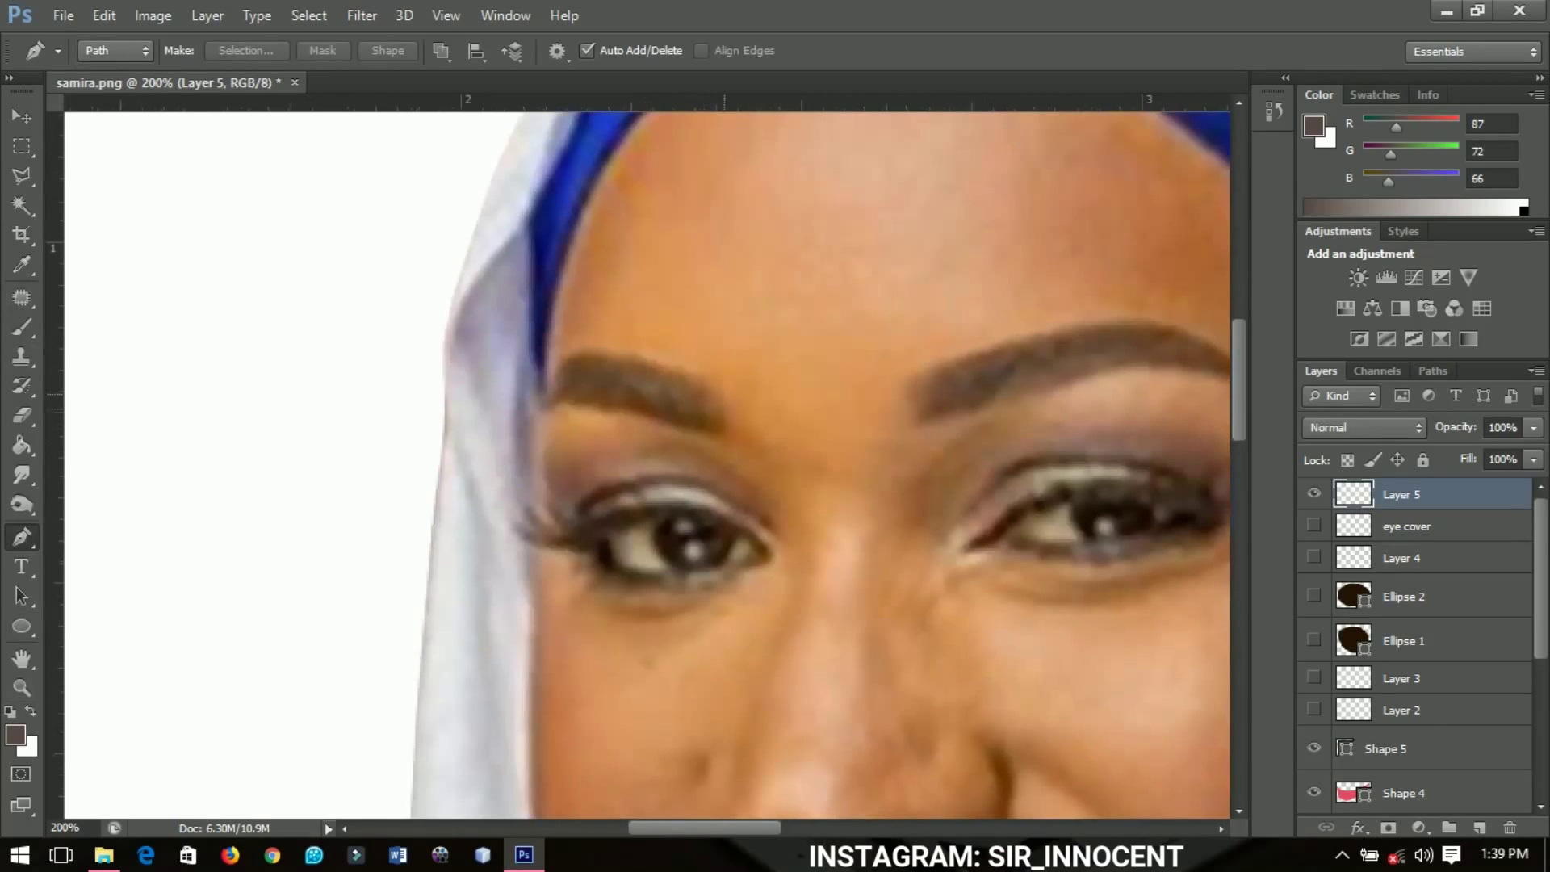
pyautogui.click(719, 386)
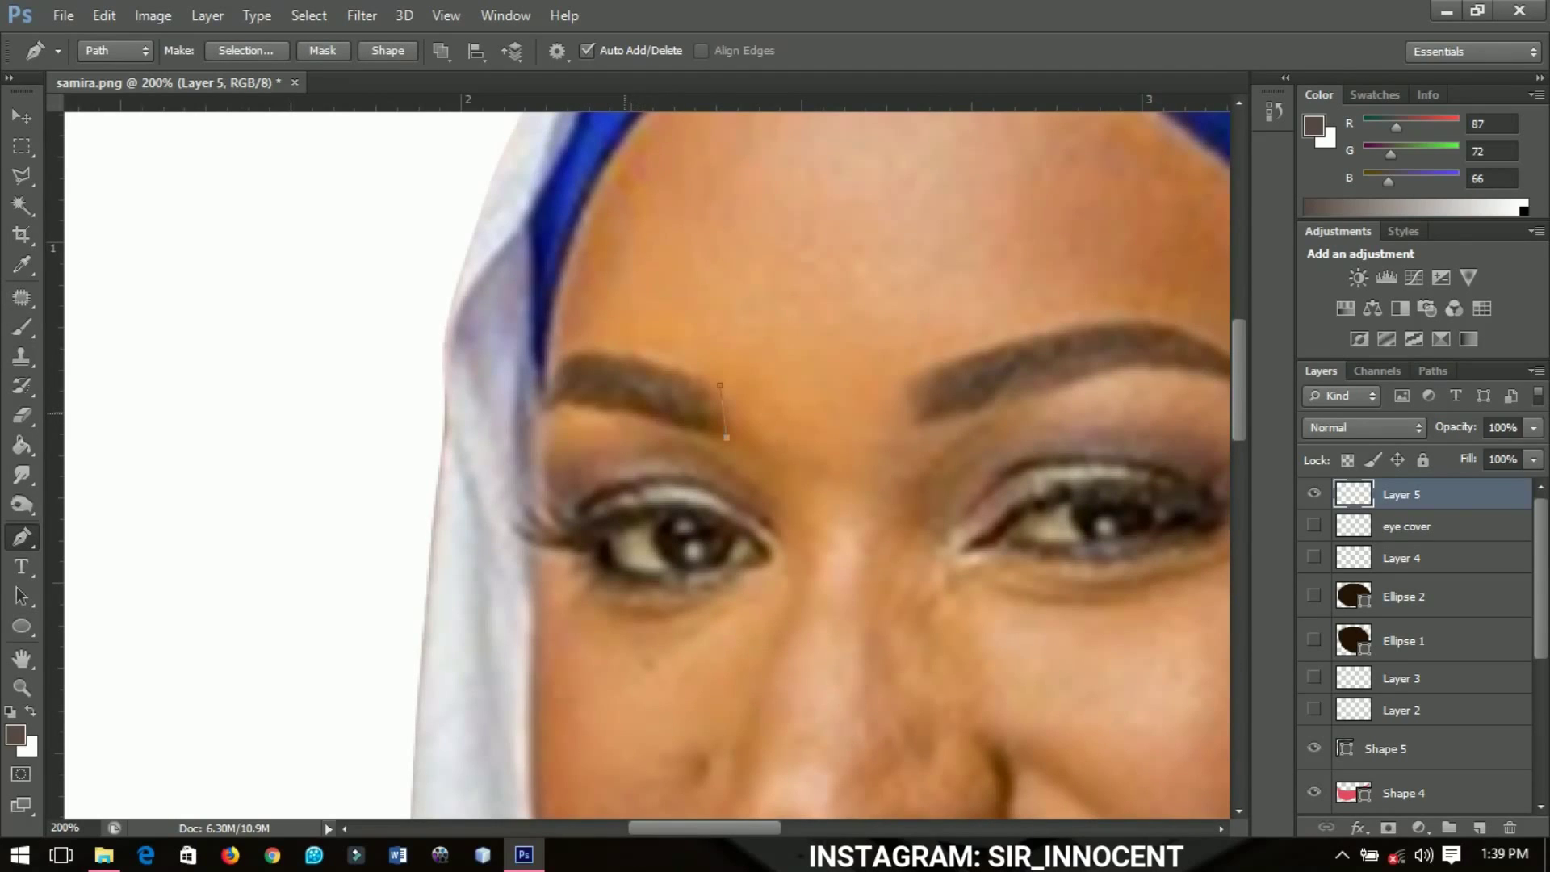
pyautogui.moveTo(613, 412); pyautogui.dragTo(554, 407)
pyautogui.moveTo(587, 354); pyautogui.dragTo(701, 382)
pyautogui.click(720, 385)
# - Outline the right eyebrow with a curved Pen path tapering to a point at its outer end
pyautogui.moveTo(838, 422); pyautogui.dragTo(533, 398)
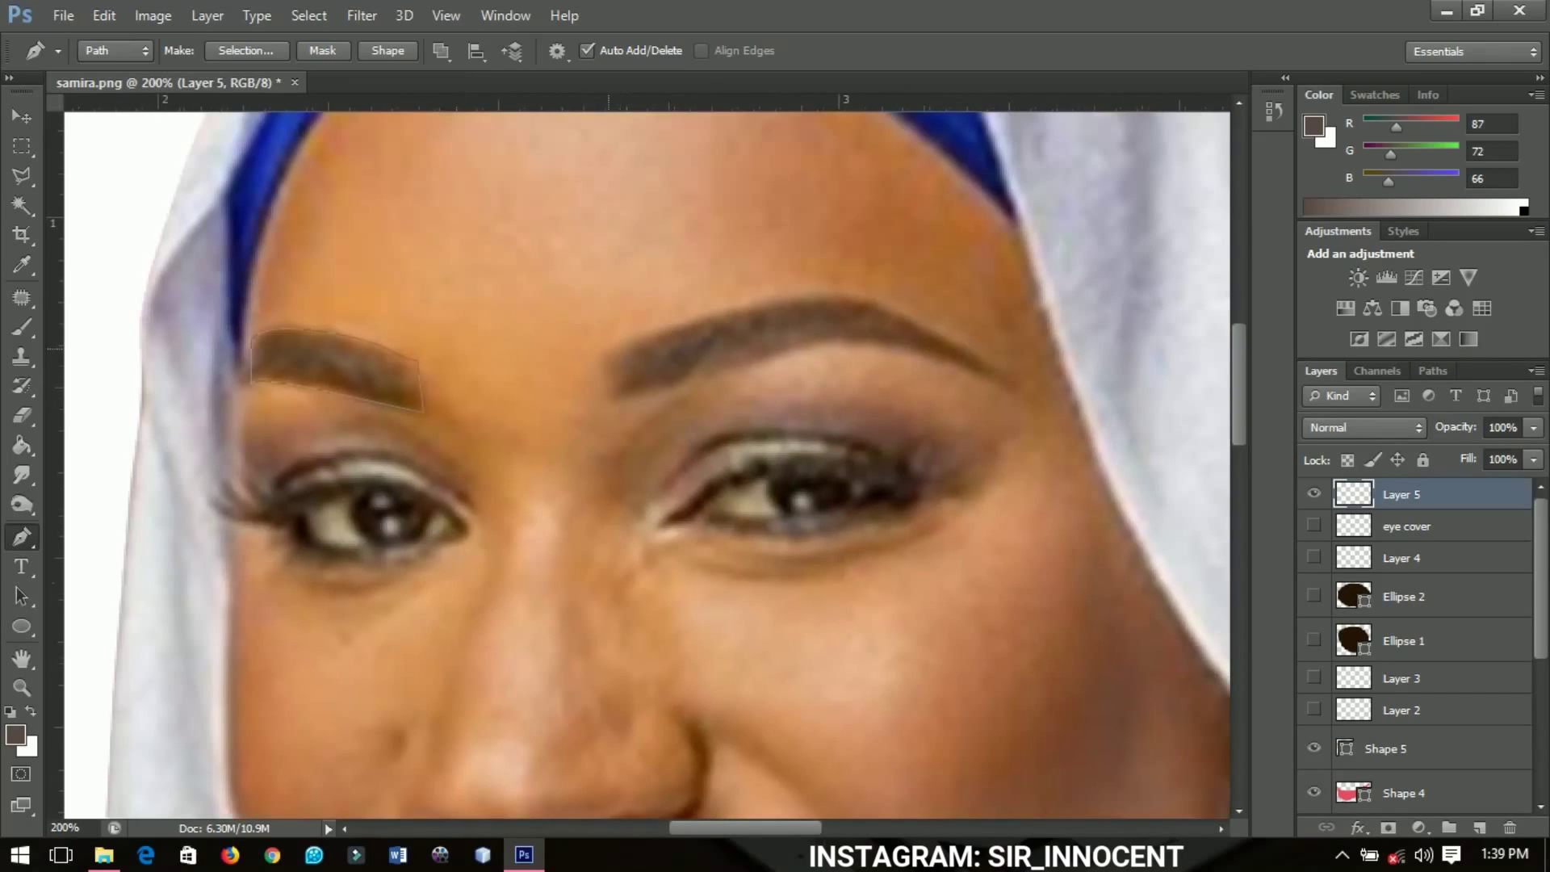
pyautogui.click(602, 349)
pyautogui.click(764, 358)
pyautogui.click(951, 365)
pyautogui.click(1016, 393)
# - Fill both eyebrow paths with the brown 5b443a sampled from the photo's eyebrow at 100% opacity, and delete the path
pyautogui.rightClick(642, 186)
pyautogui.click(709, 317)
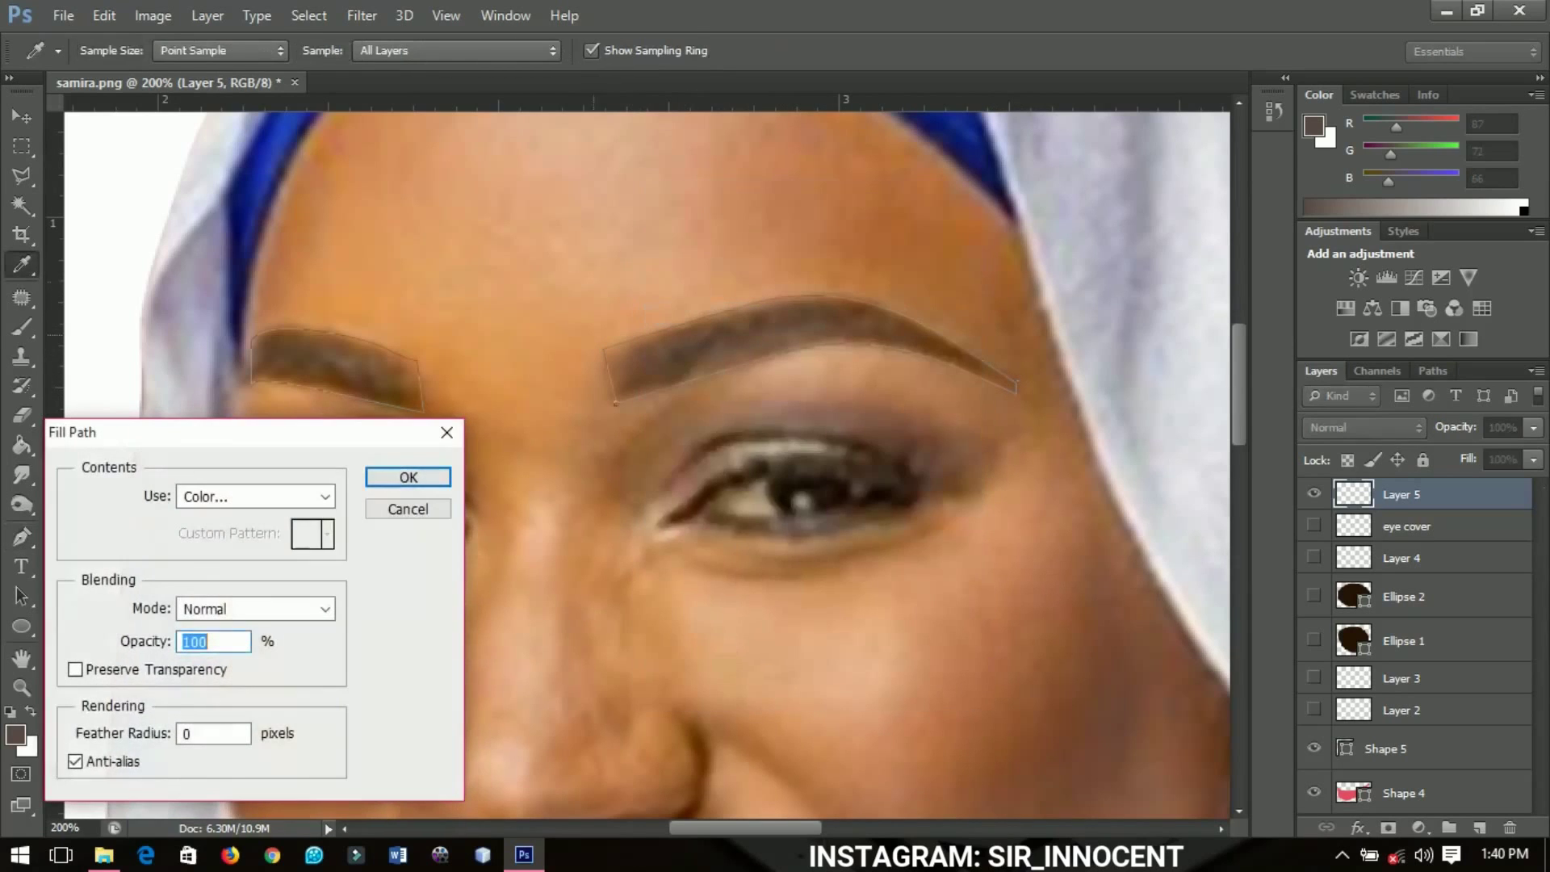
pyautogui.click(255, 496)
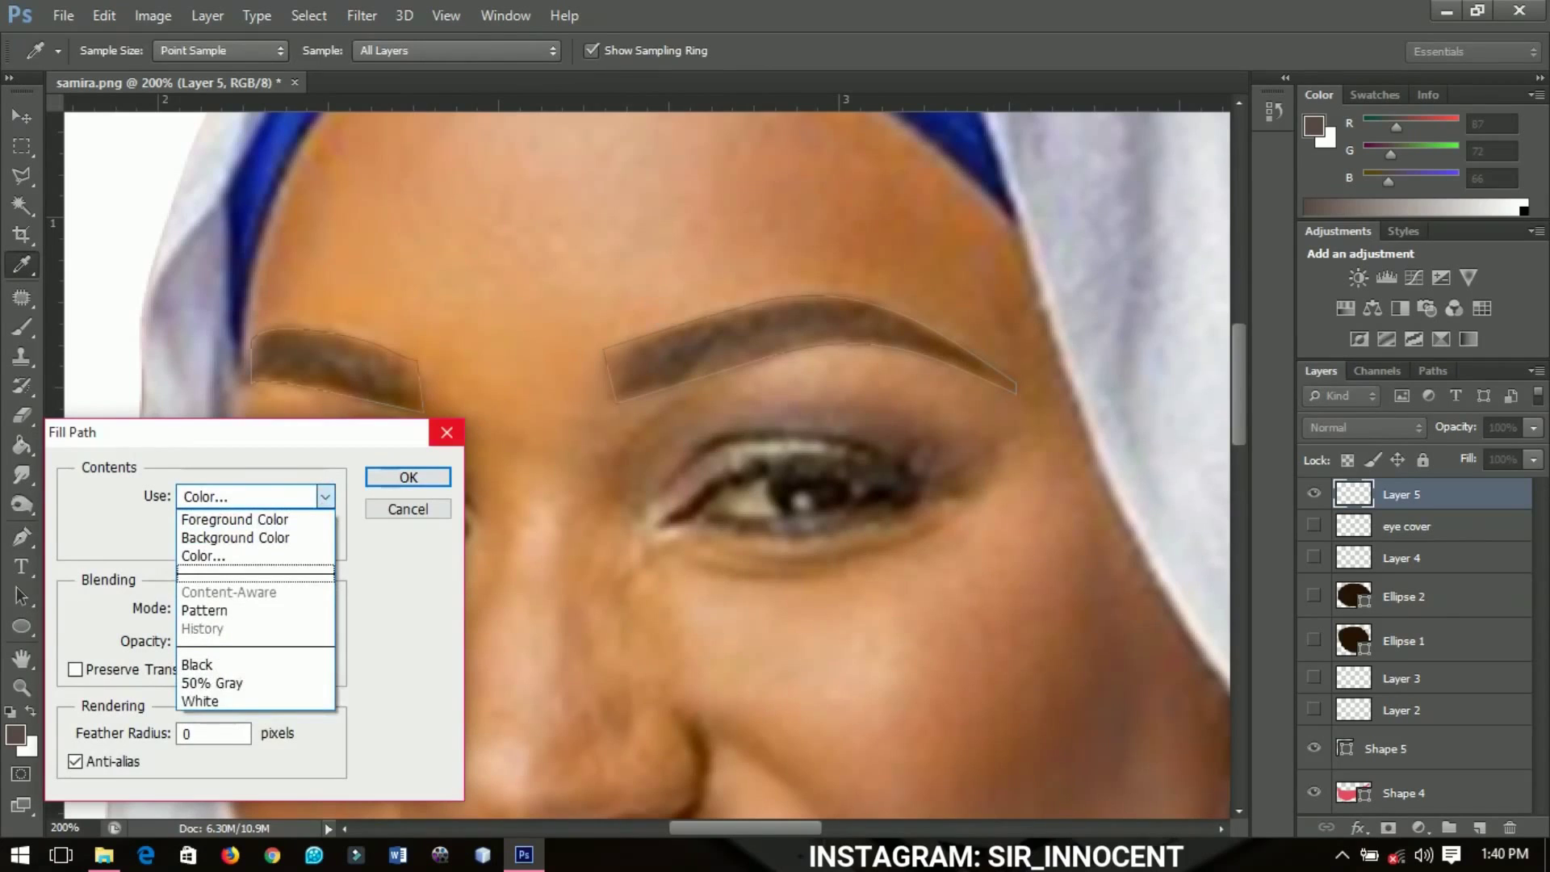
pyautogui.click(255, 555)
pyautogui.click(710, 343)
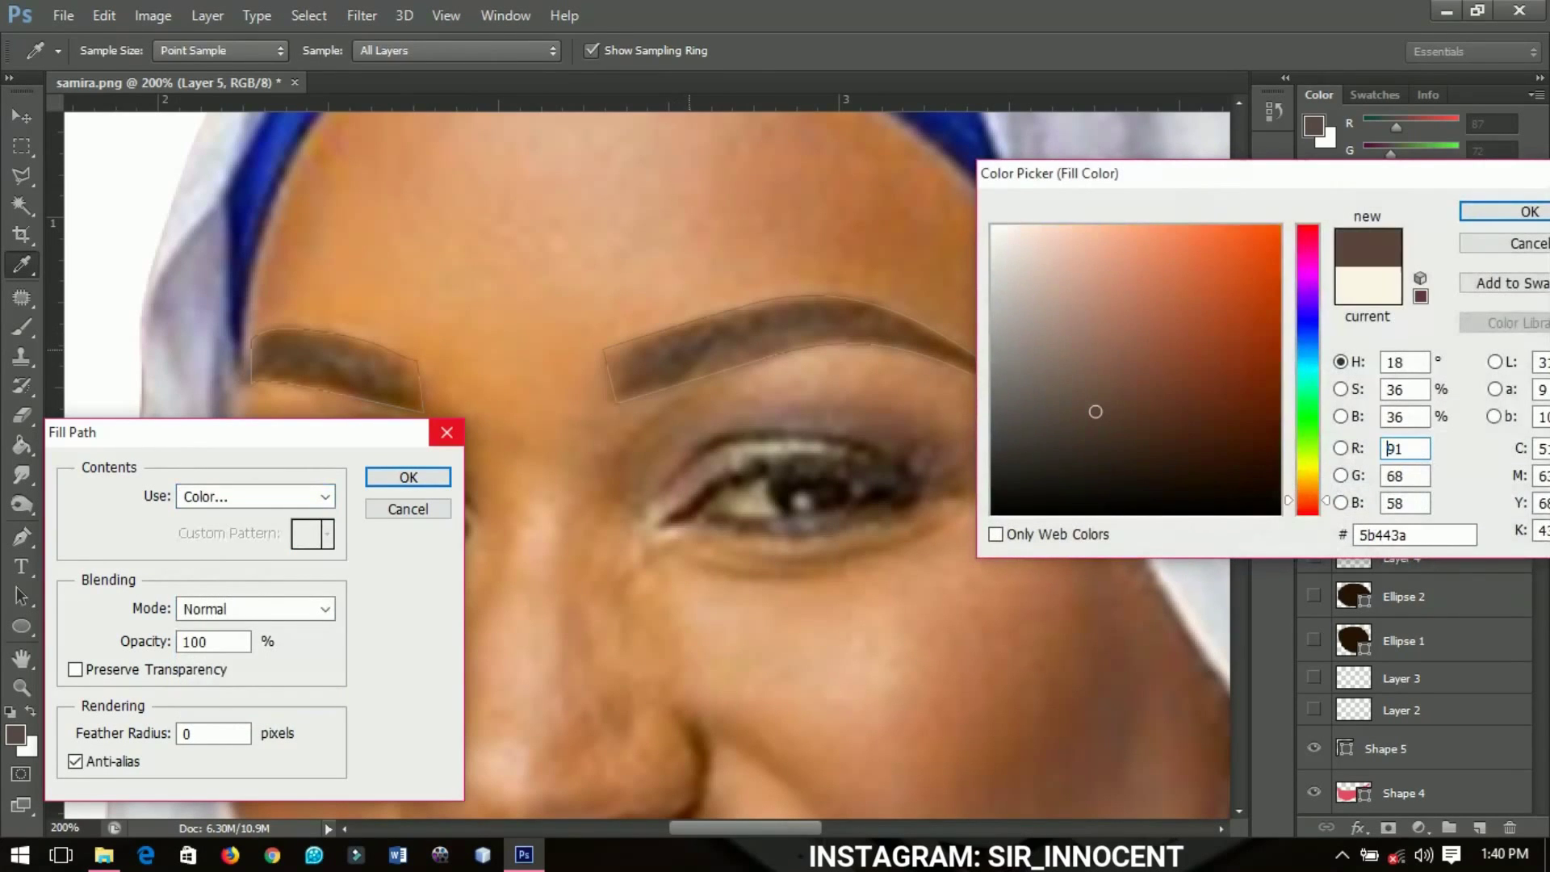
pyautogui.press('Return')
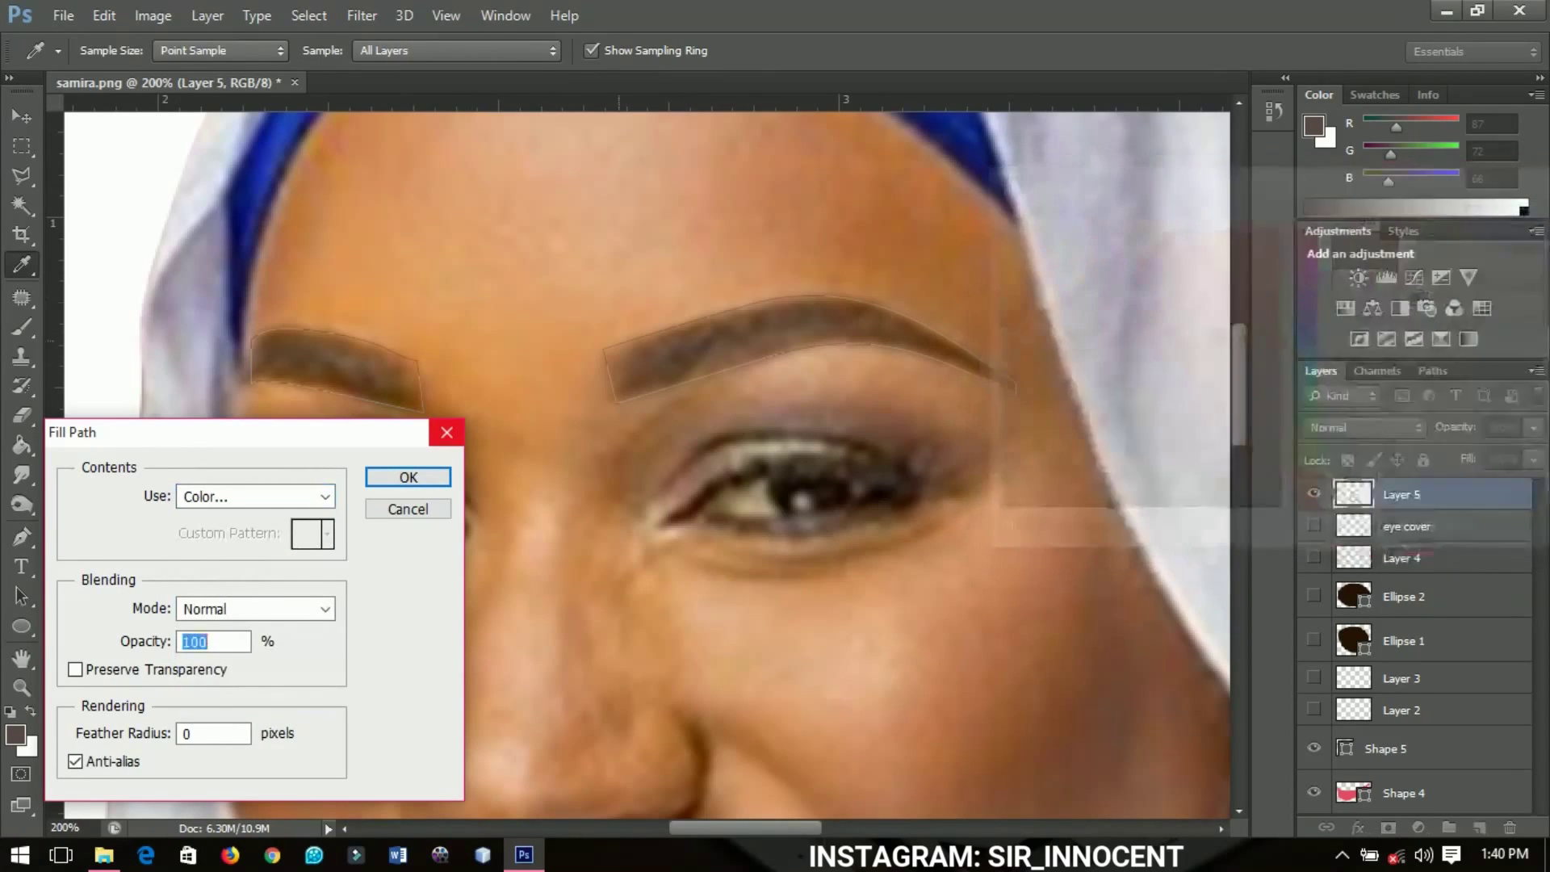
pyautogui.click(408, 478)
pyautogui.press('p')
pyautogui.rightClick(634, 237)
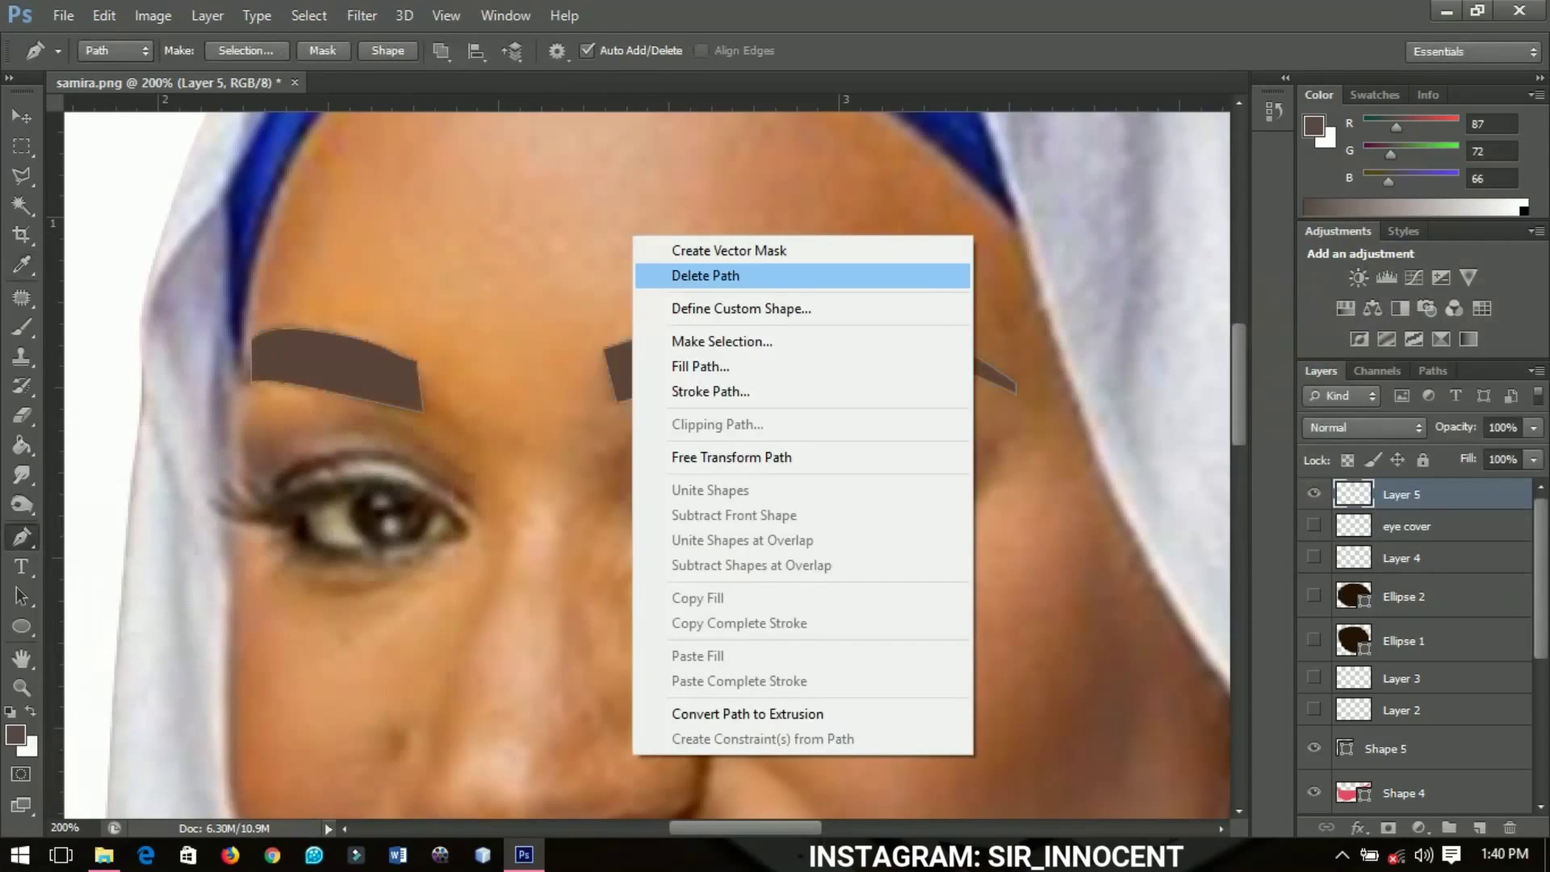
pyautogui.click(711, 275)
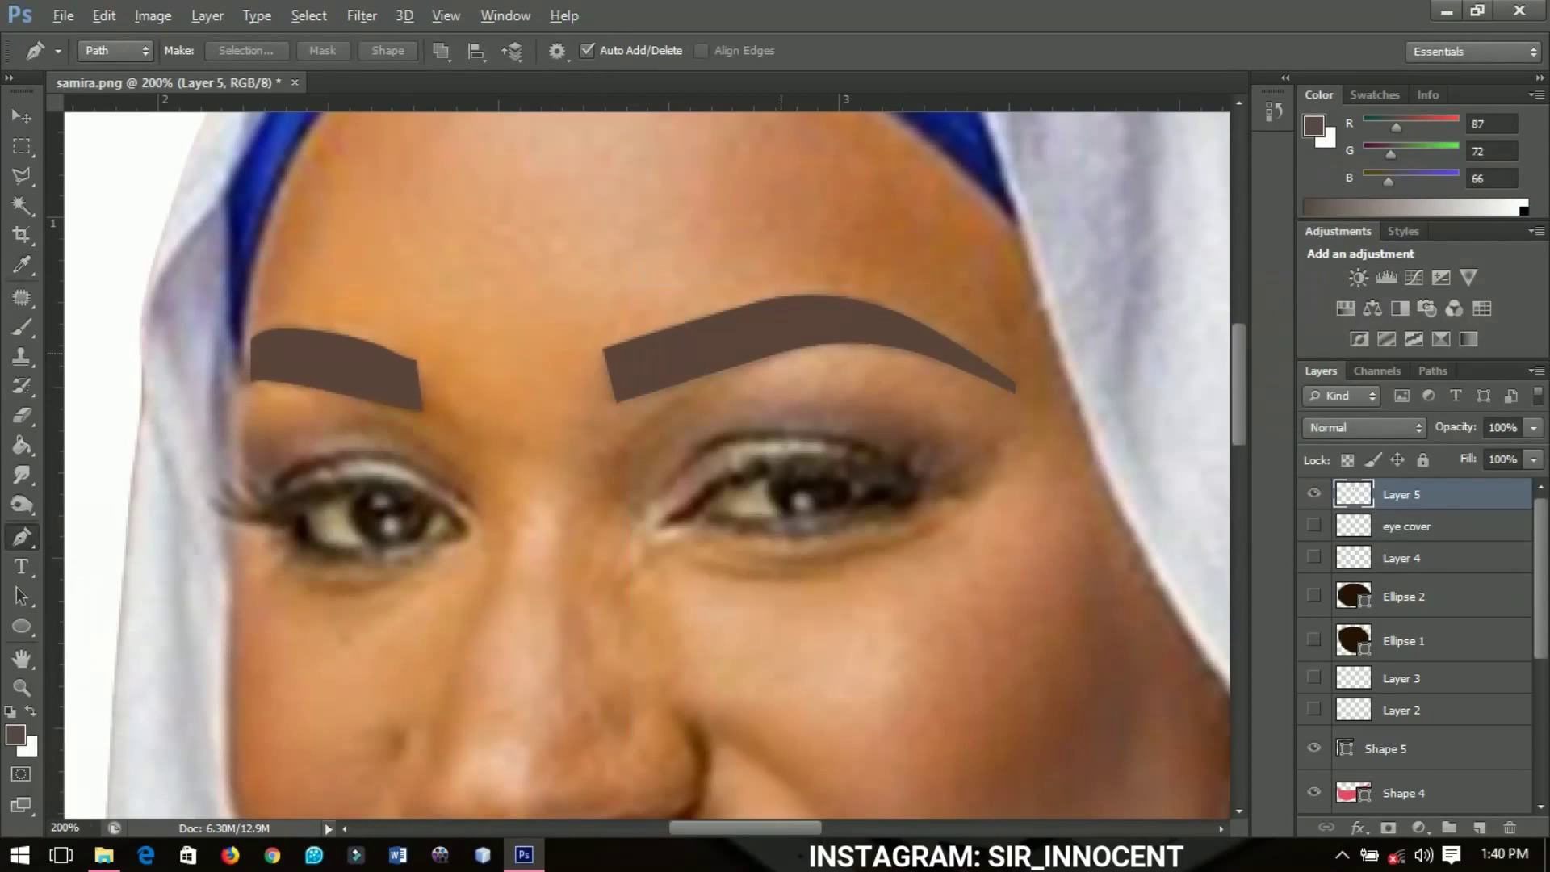
# - Add a new empty layer directly above the headband layer Shape 2
pyautogui.scroll(-2, 782, 354)
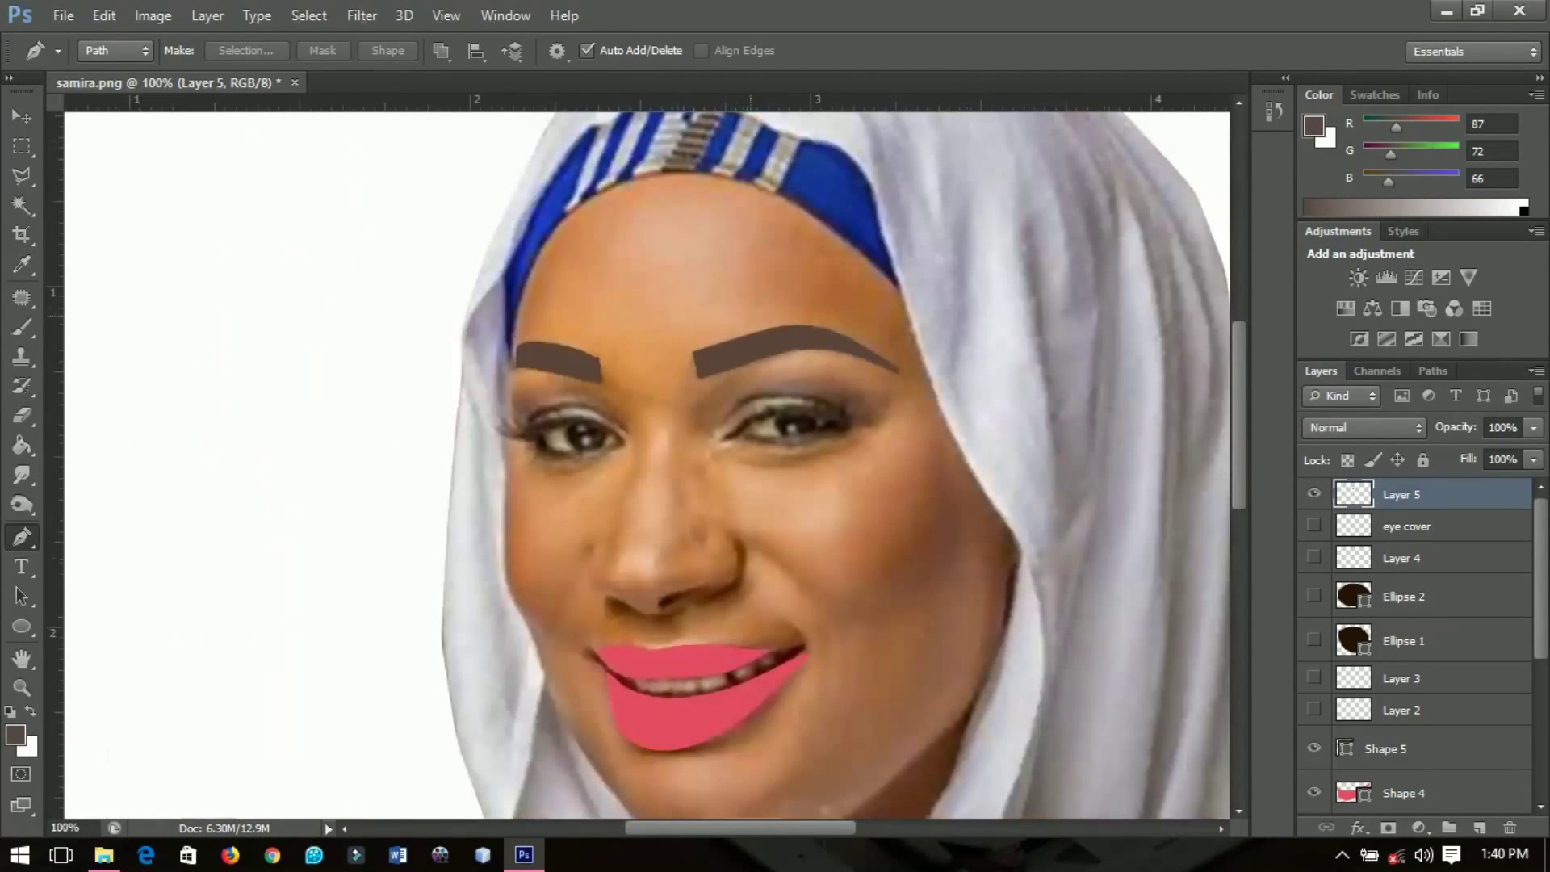
pyautogui.moveTo(751, 316); pyautogui.dragTo(788, 631)
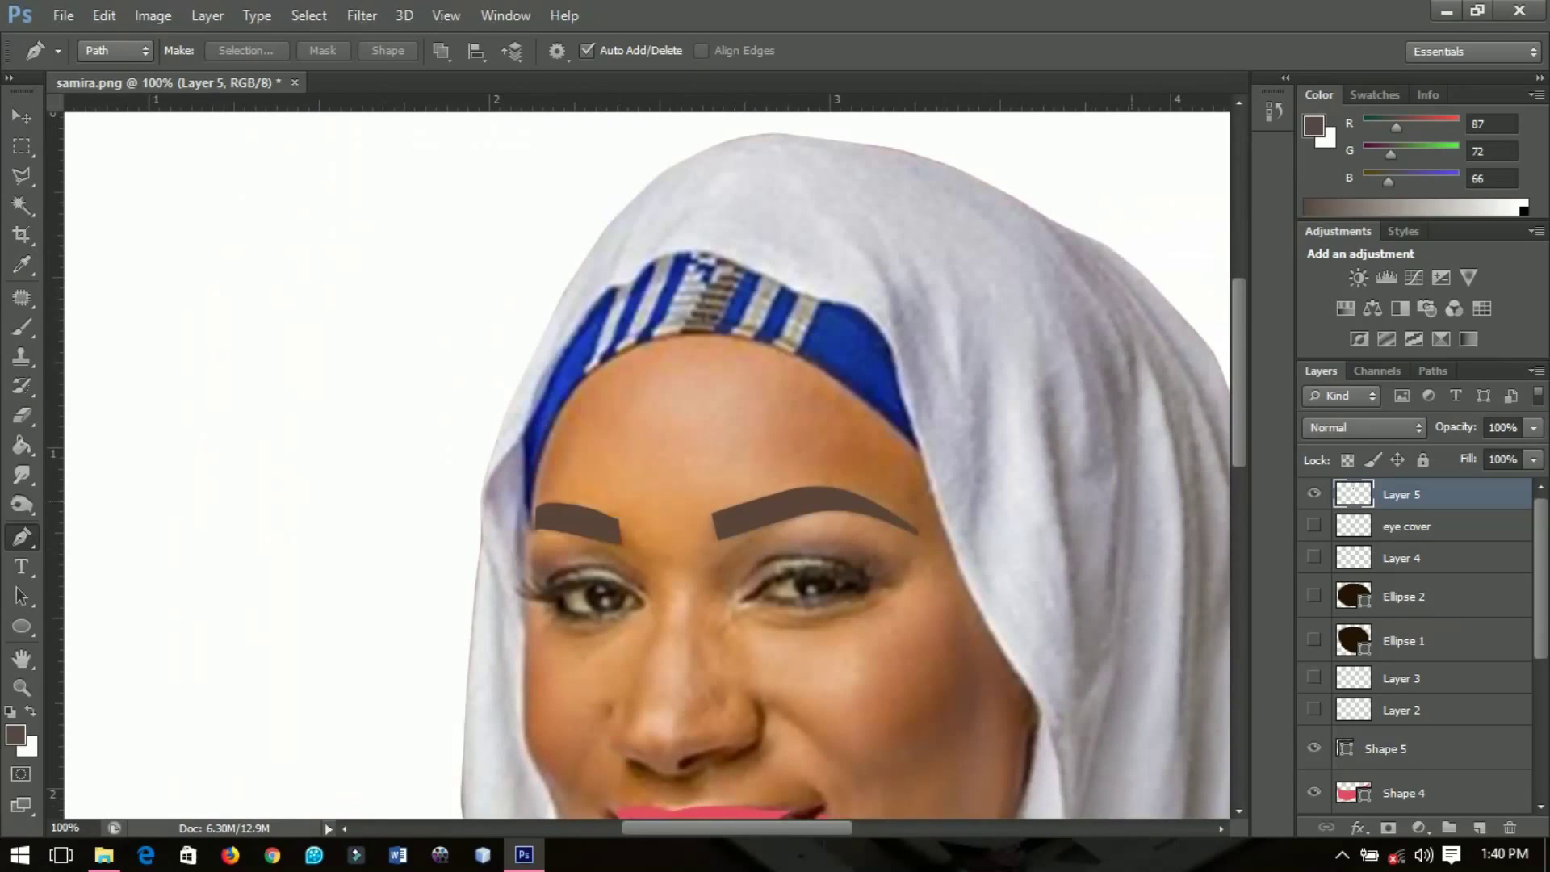
pyautogui.scroll(-6, 1422, 646)
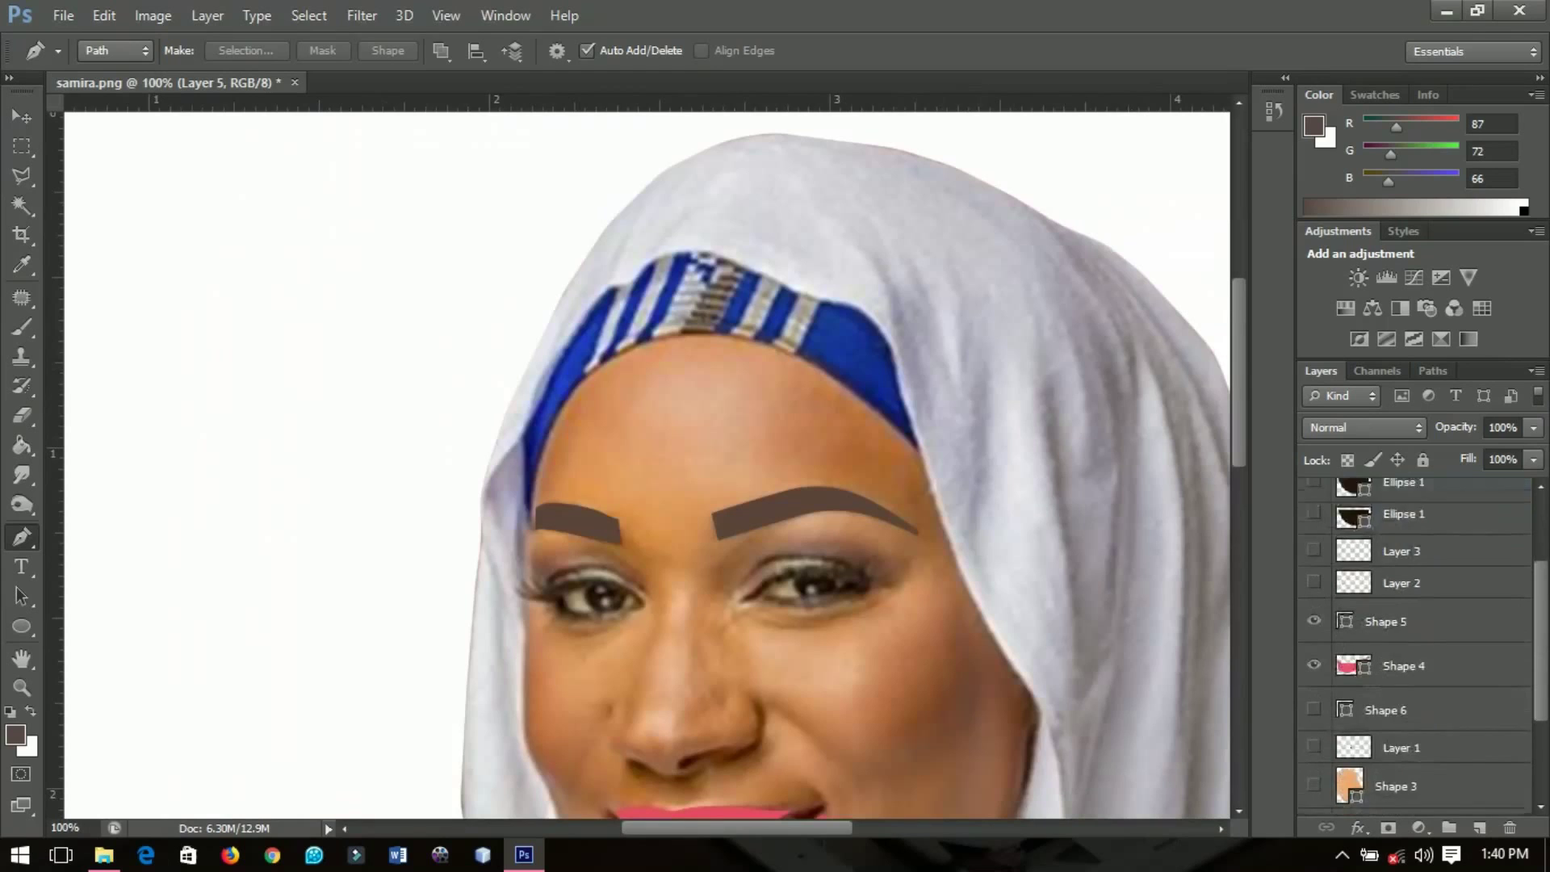
pyautogui.click(1422, 704)
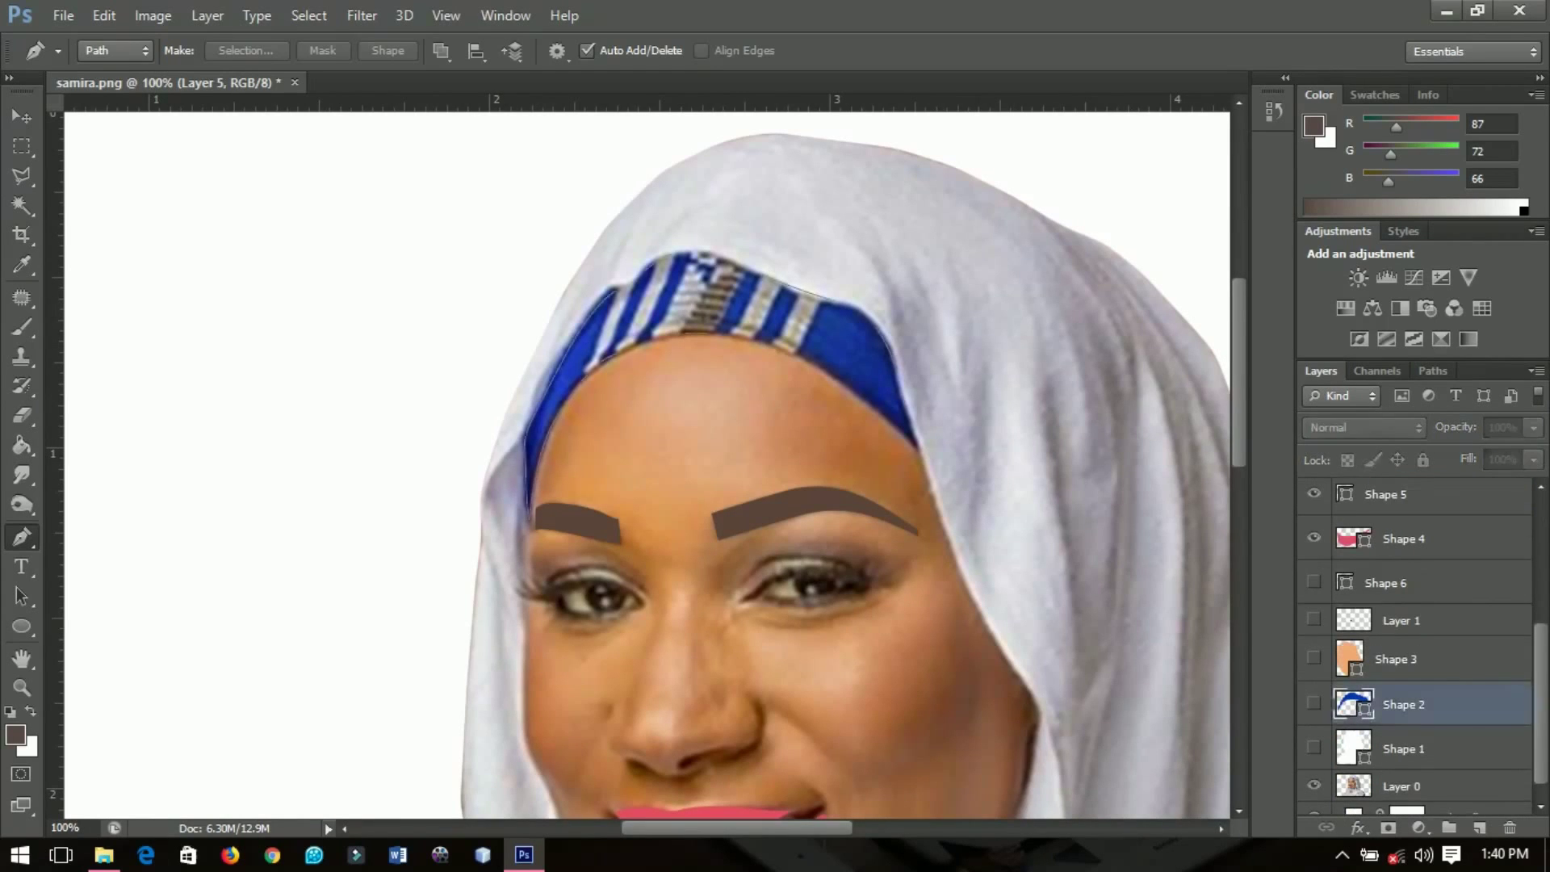
pyautogui.click(1480, 828)
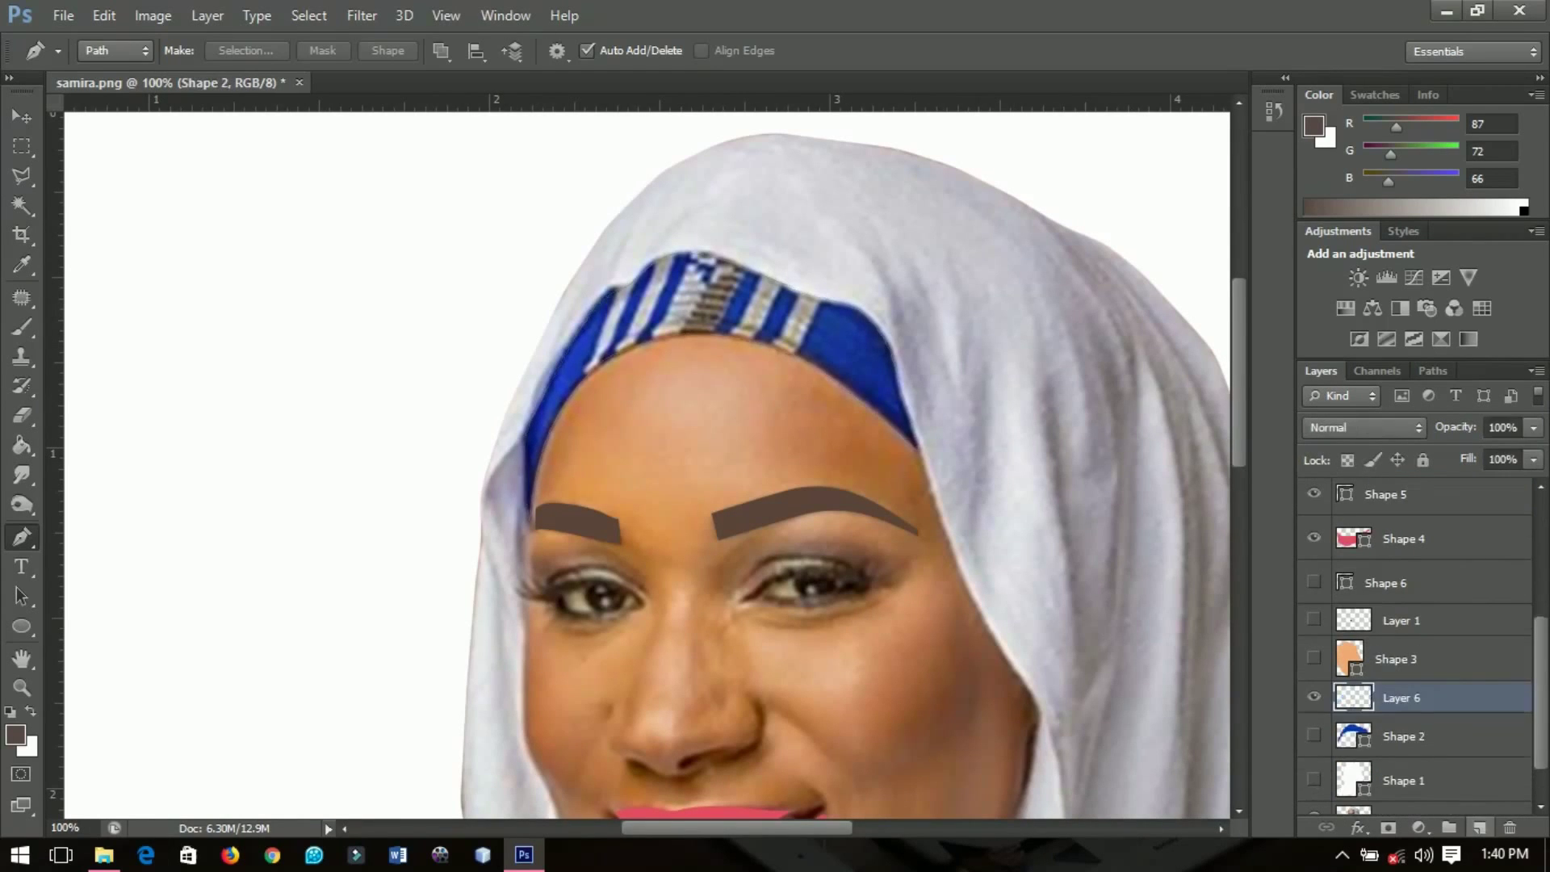
# - Outline the first two narrow light stripes at the headband's left end with closed Pen paths on Layer 6
pyautogui.scroll(1, 606, 291)
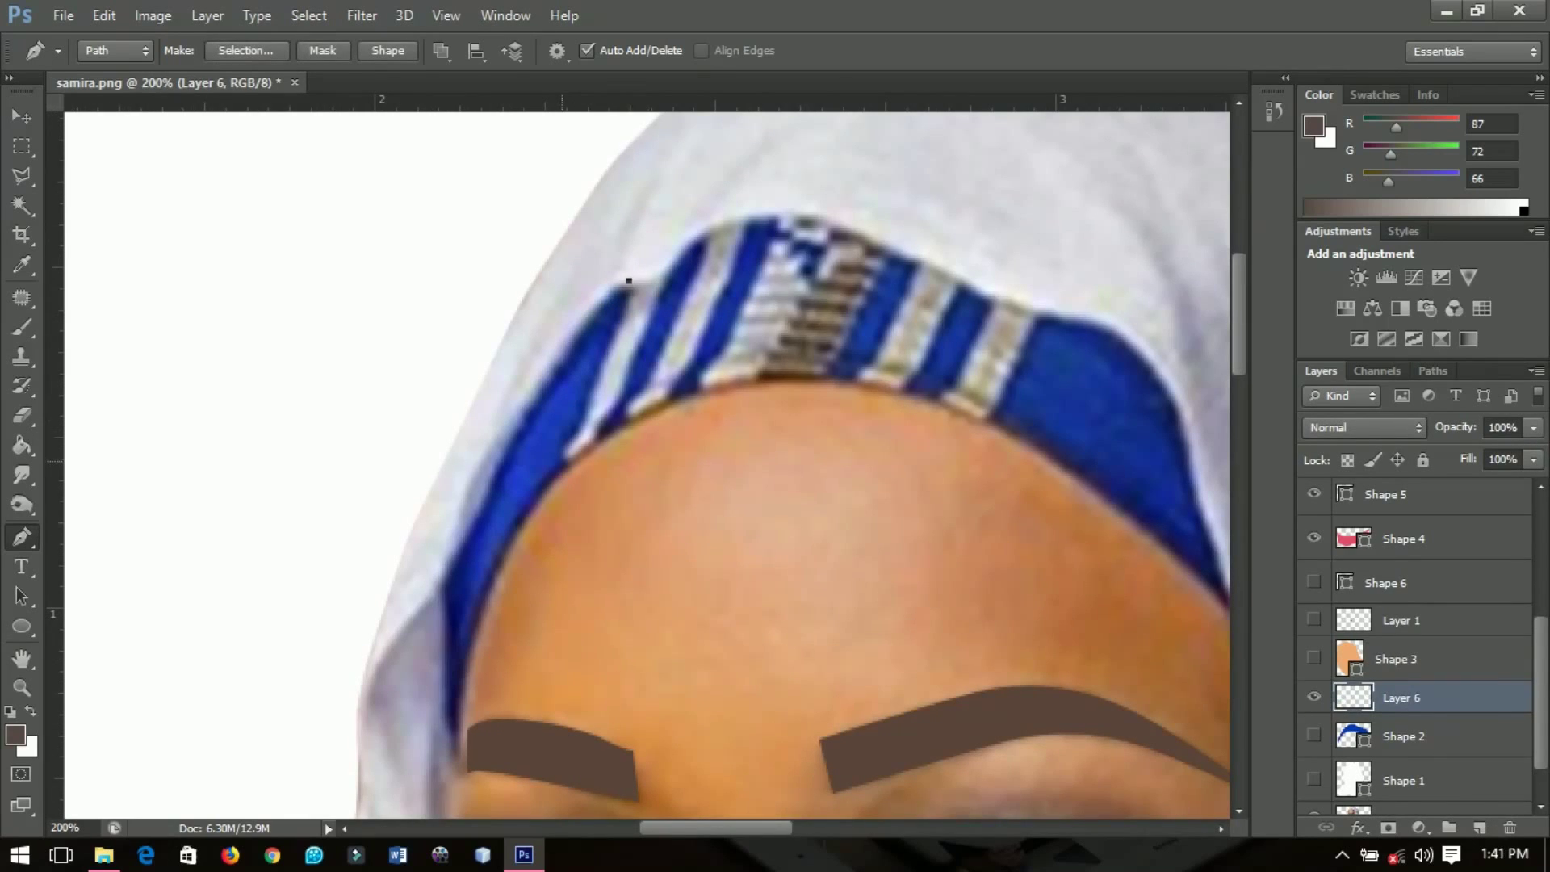
pyautogui.click(563, 463)
pyautogui.click(663, 267)
pyautogui.click(629, 281)
pyautogui.click(663, 267)
pyautogui.click(629, 281)
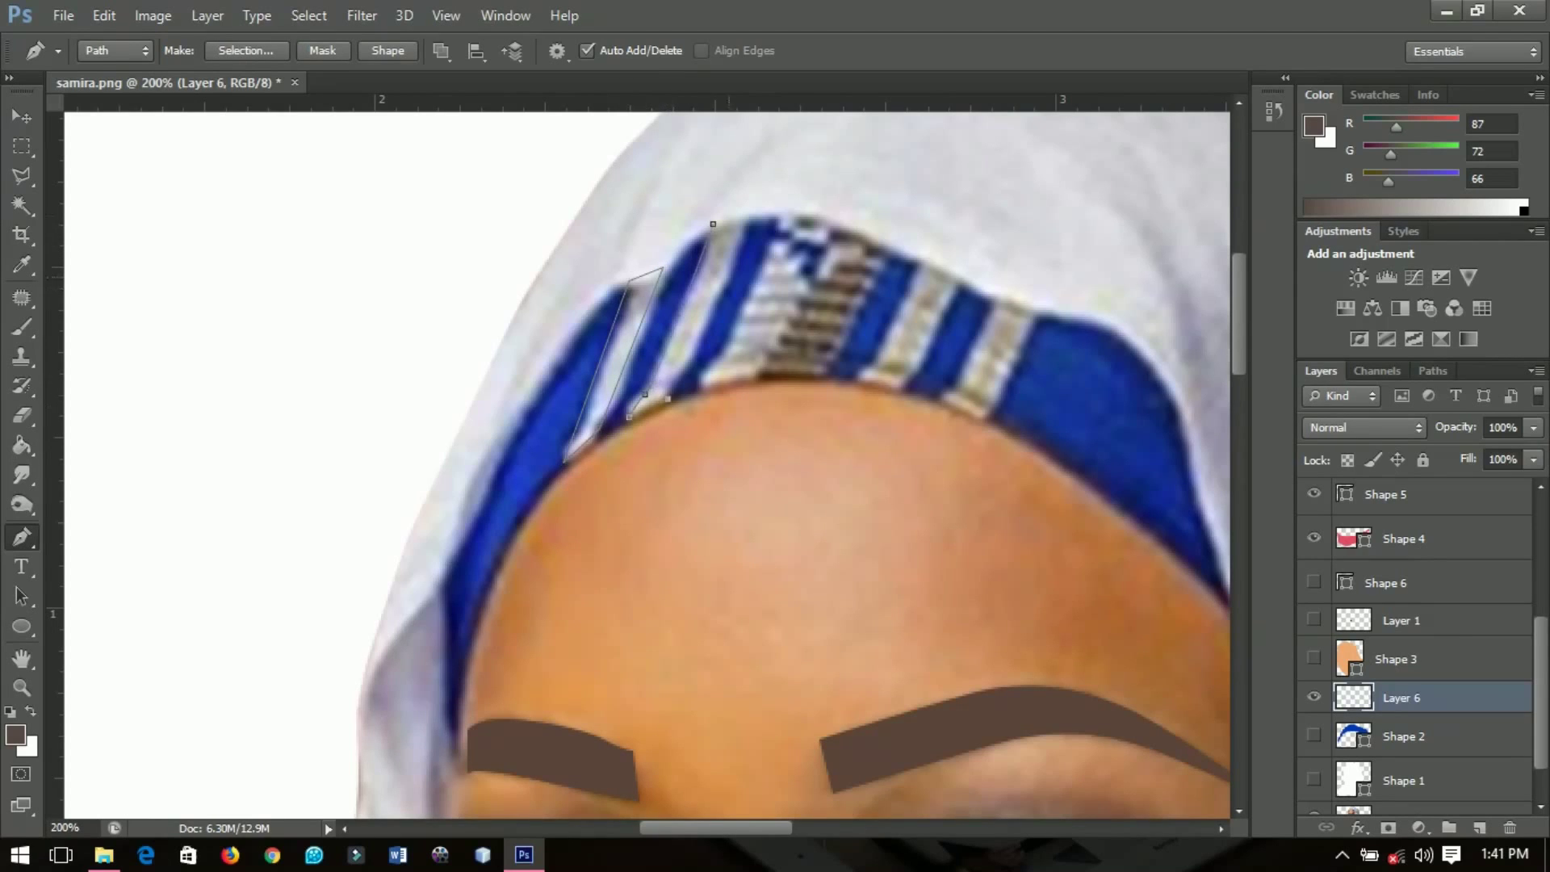
pyautogui.click(743, 214)
pyautogui.click(713, 224)
# - Outline the white part of the wide central headband stripe with a closed four-point Pen path
pyautogui.click(783, 211)
pyautogui.click(703, 381)
pyautogui.click(752, 380)
pyautogui.click(829, 227)
pyautogui.click(783, 211)
# - Outline the two light stripes on the right half of the headband with closed Pen paths
pyautogui.click(923, 260)
pyautogui.click(960, 286)
pyautogui.click(923, 260)
pyautogui.click(993, 299)
pyautogui.click(946, 399)
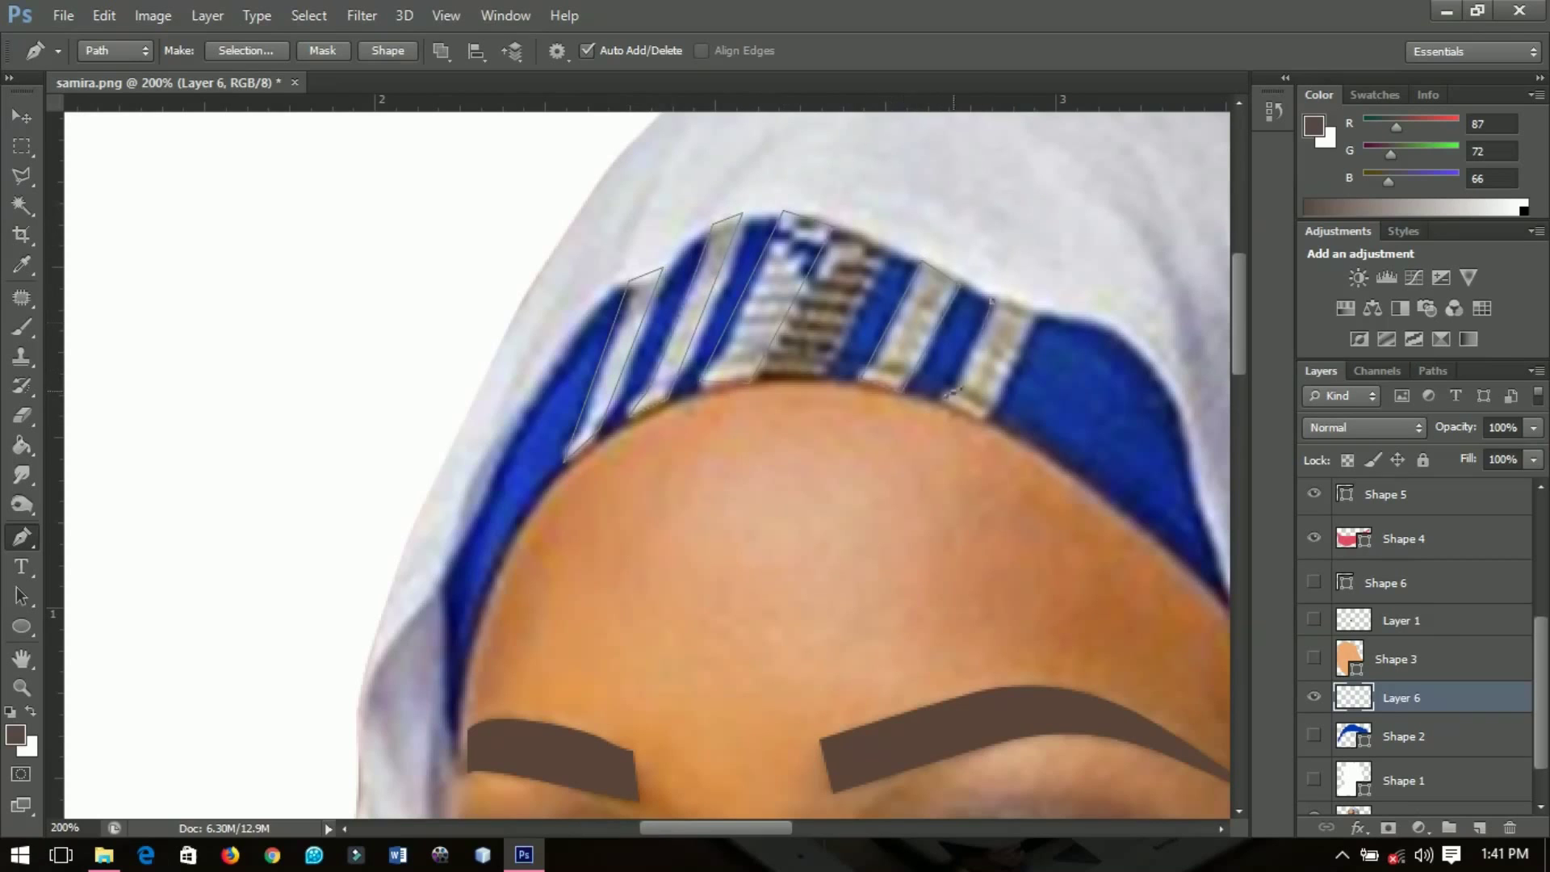
pyautogui.click(983, 419)
pyautogui.click(1037, 317)
pyautogui.click(993, 299)
# - Fill the five stripe paths with the white background color at 100% opacity, and delete the paths
pyautogui.moveTo(1041, 248); pyautogui.dragTo(873, 319)
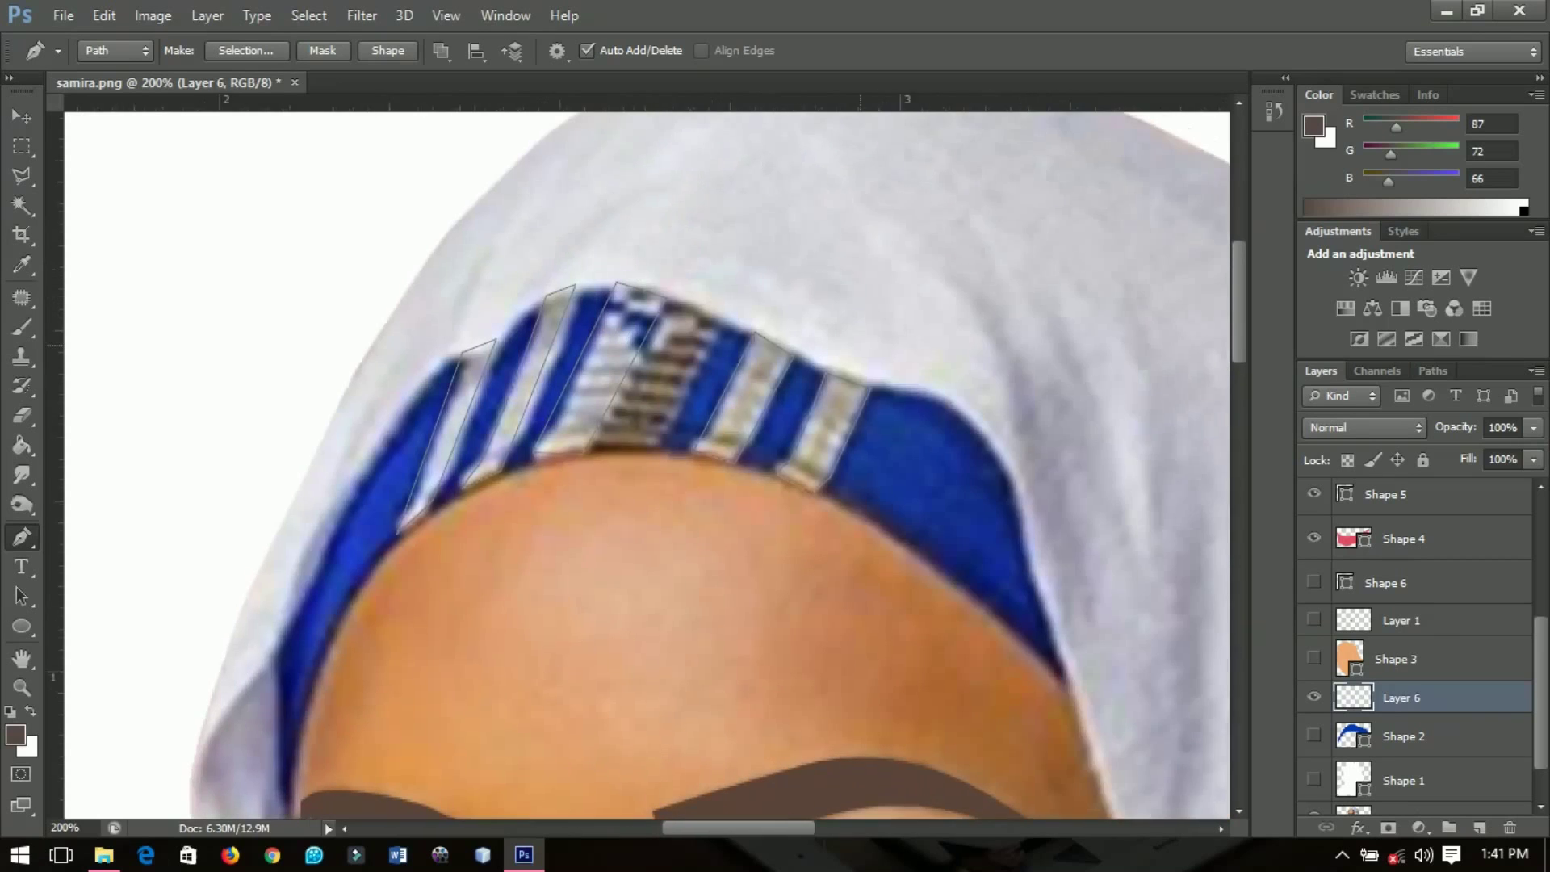
pyautogui.rightClick(874, 319)
pyautogui.click(941, 449)
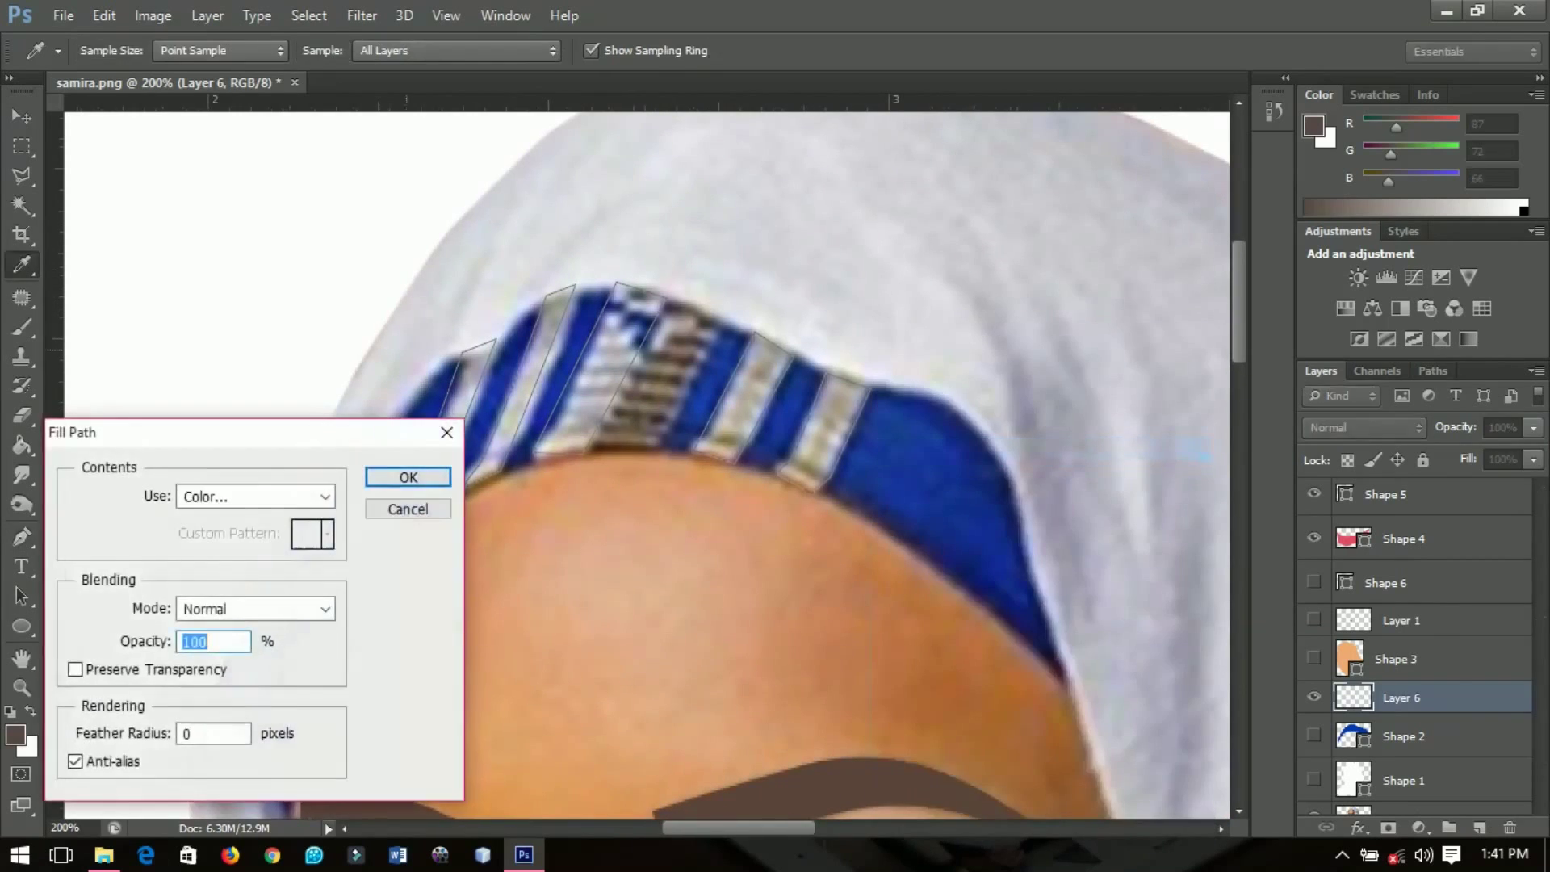
pyautogui.click(255, 496)
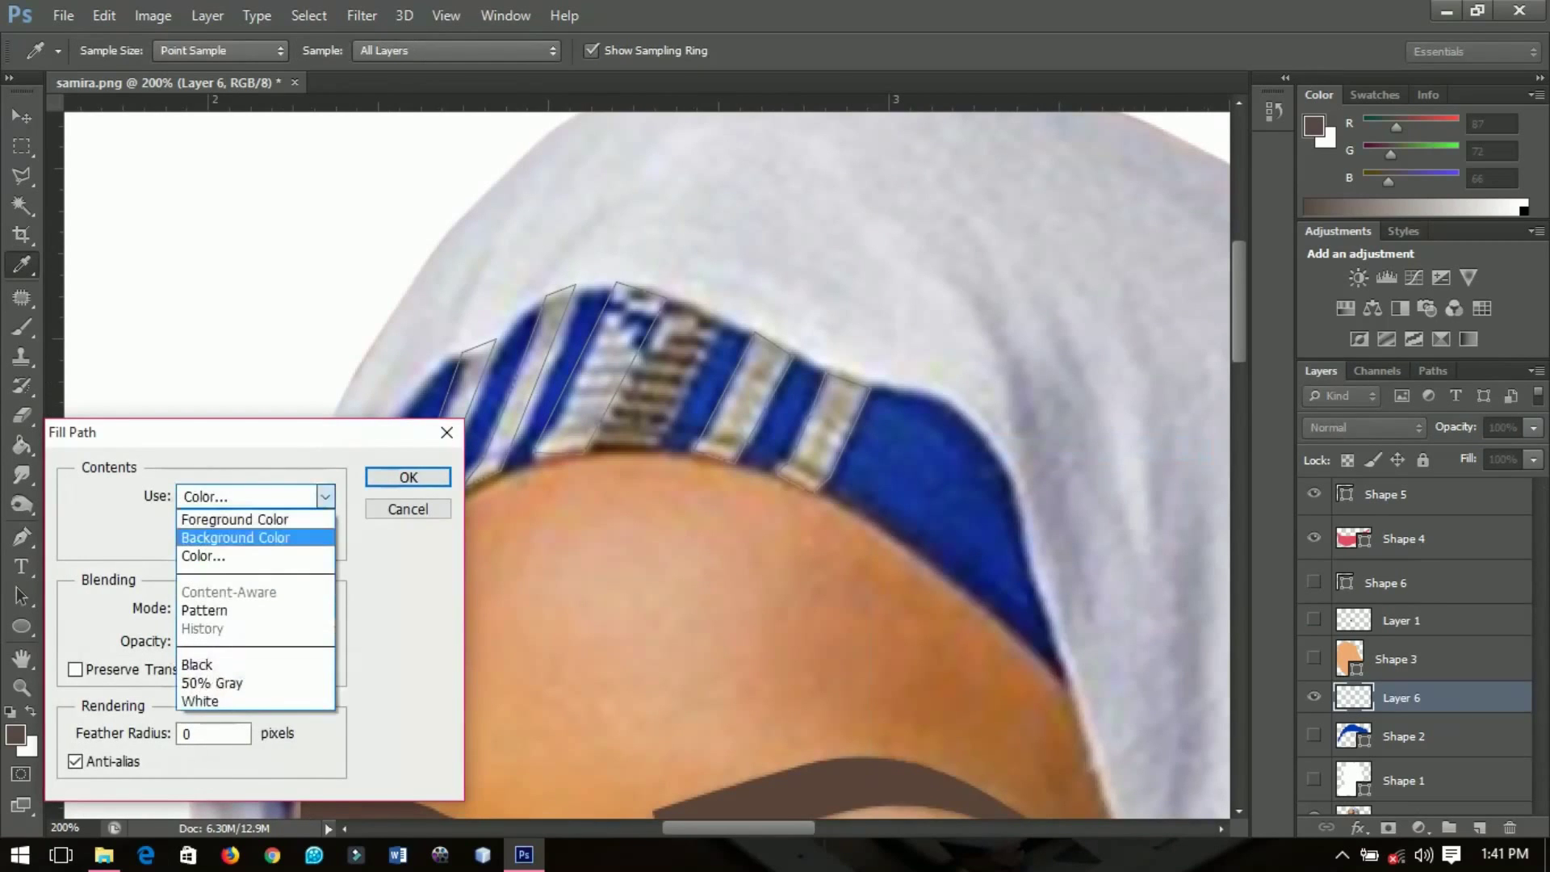
pyautogui.click(238, 537)
pyautogui.press('Return')
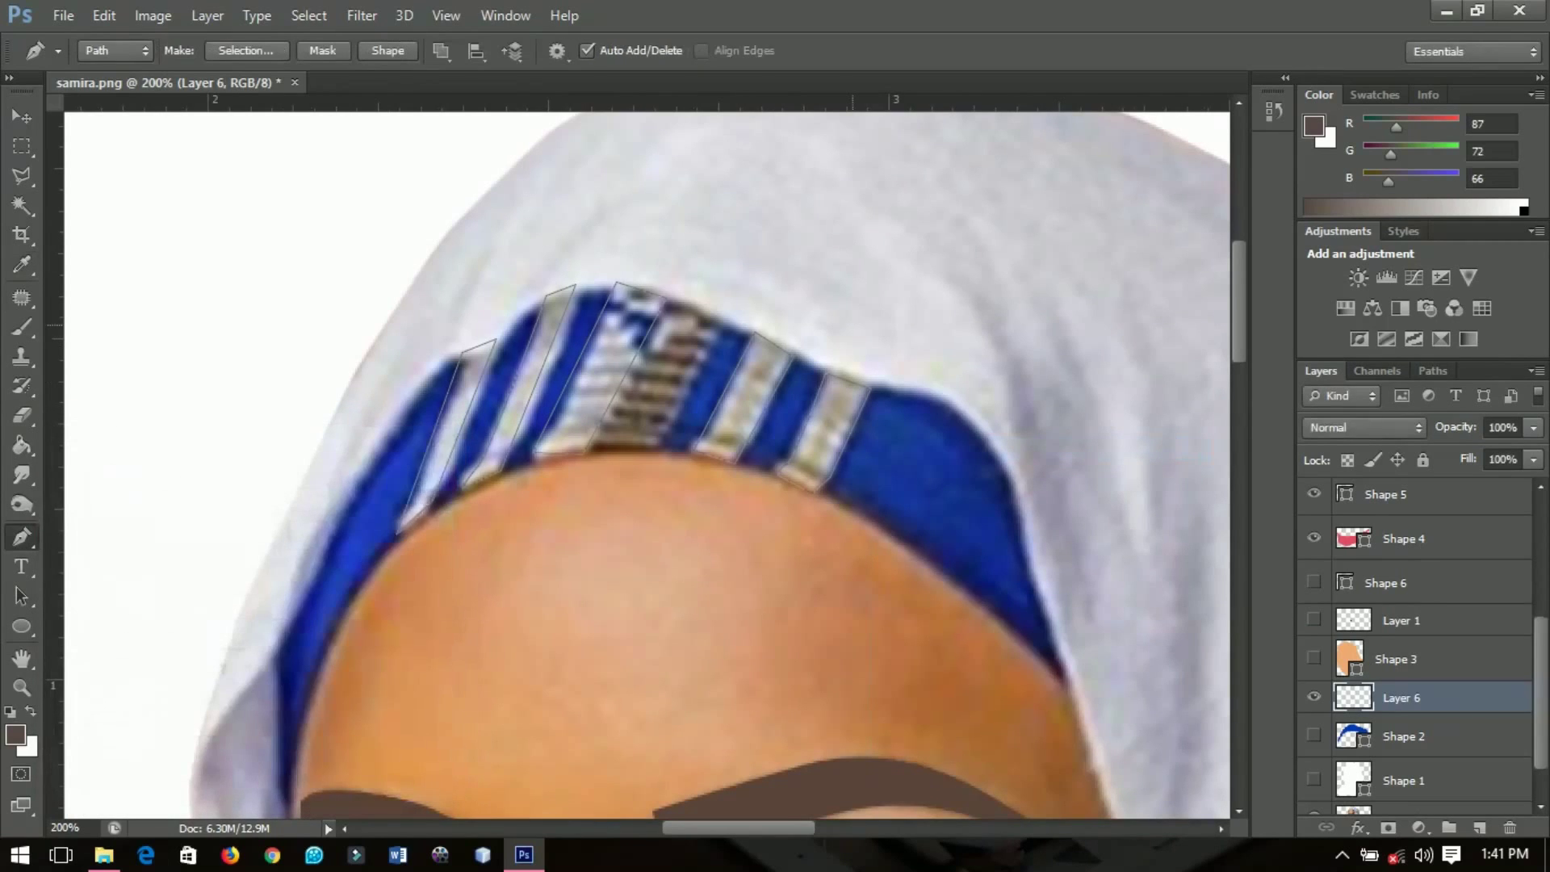
pyautogui.rightClick(855, 319)
pyautogui.click(927, 358)
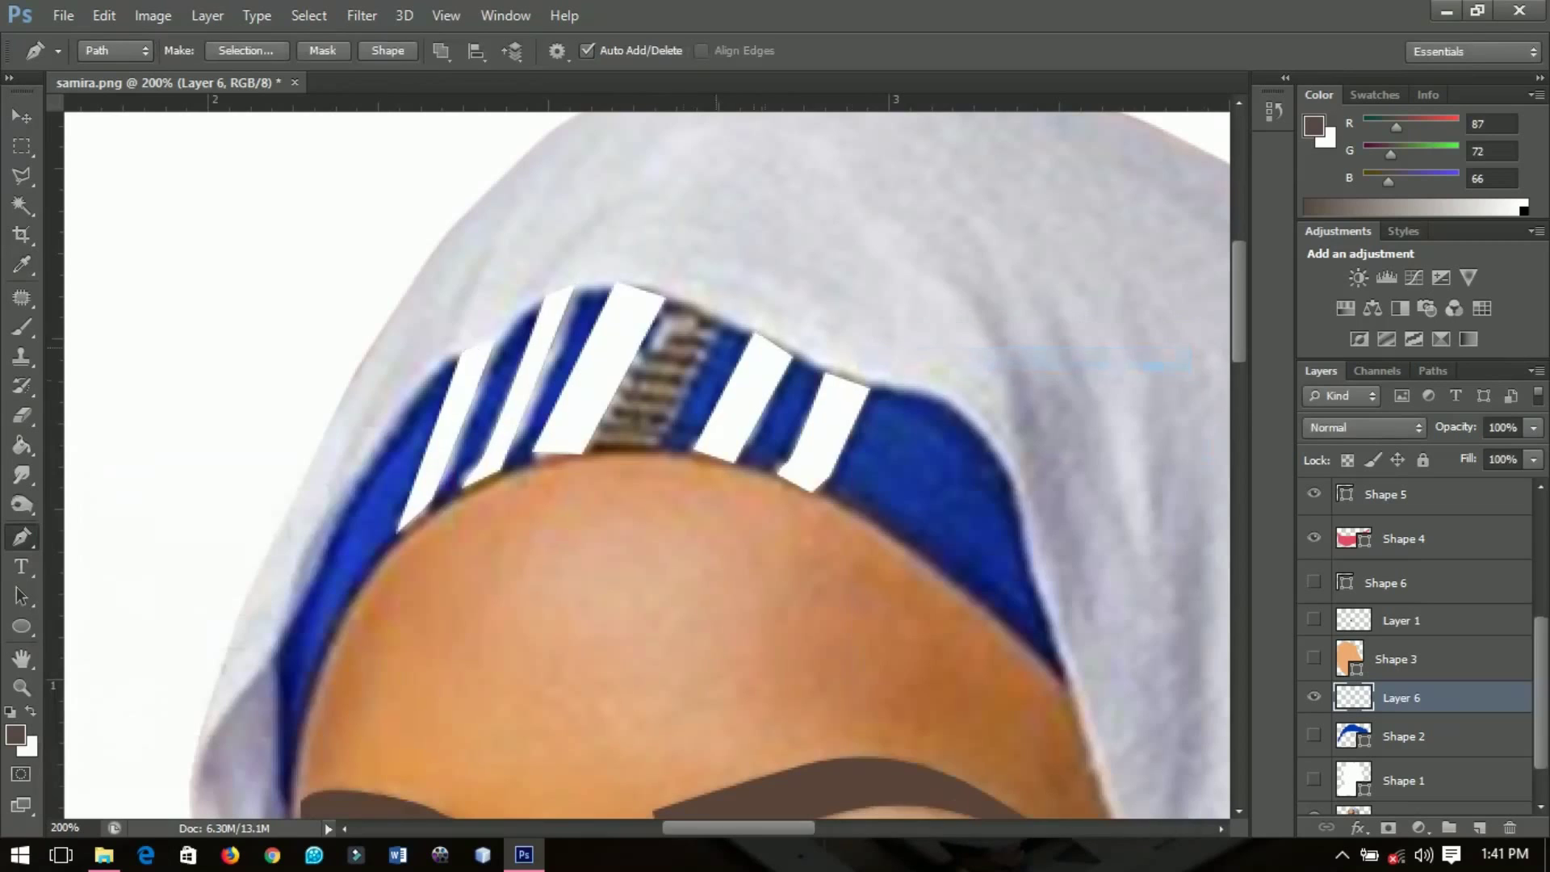
# - Outline the brown patterned stripe beside the wide white headband stripe with a closed four-point Pen path
pyautogui.click(666, 293)
pyautogui.click(581, 452)
pyautogui.click(658, 448)
pyautogui.click(716, 320)
pyautogui.click(667, 293)
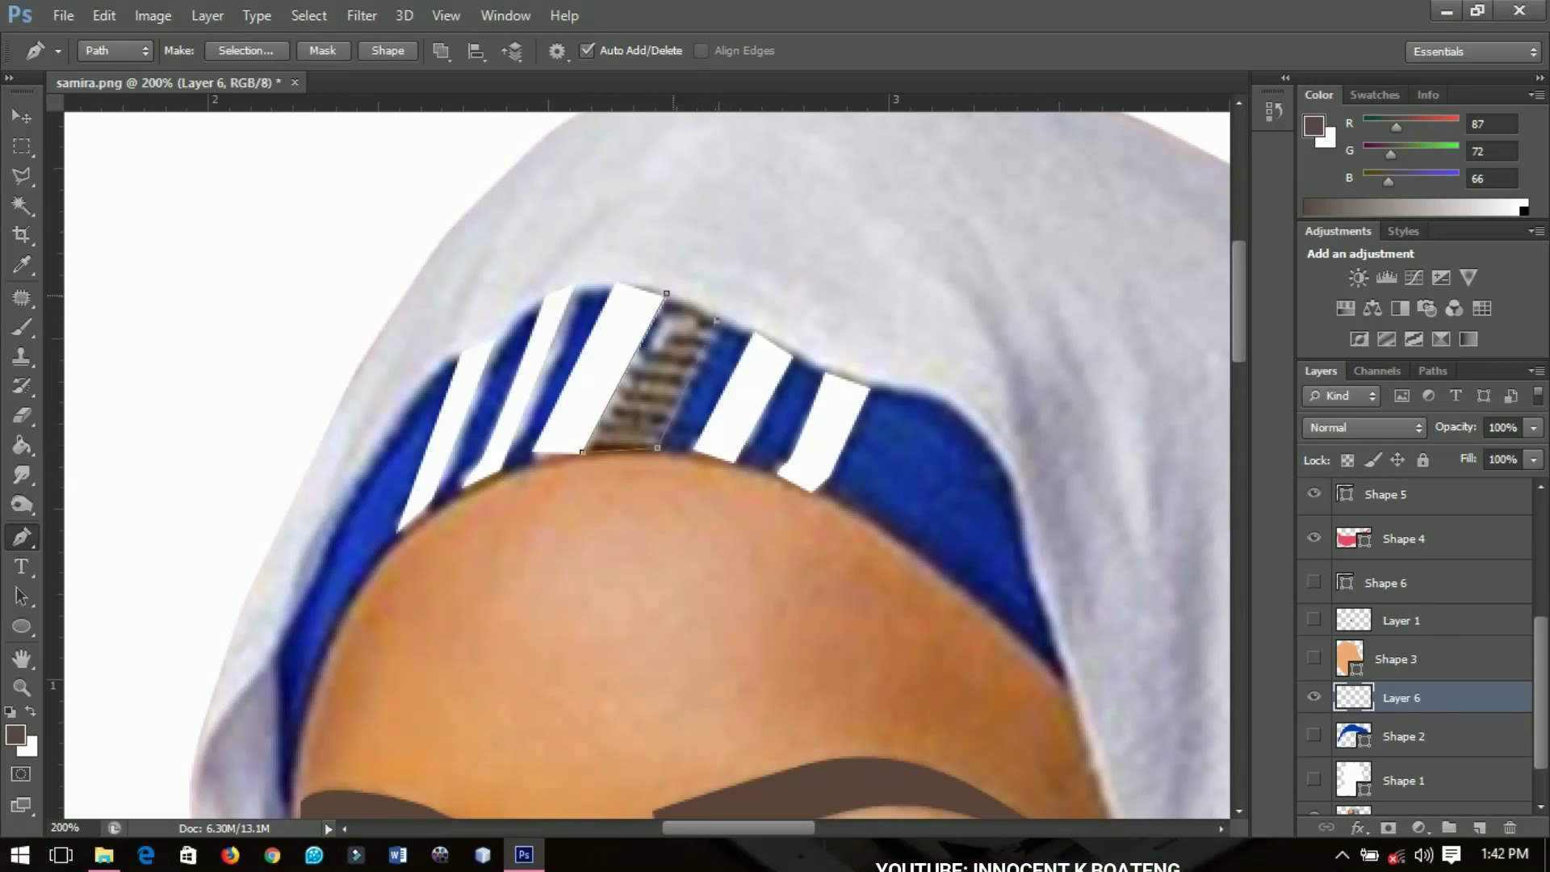
# - Fill the brown stripe's path with the color 4f473f sampled from the photo at 100% opacity, and delete the path
pyautogui.rightClick(751, 246)
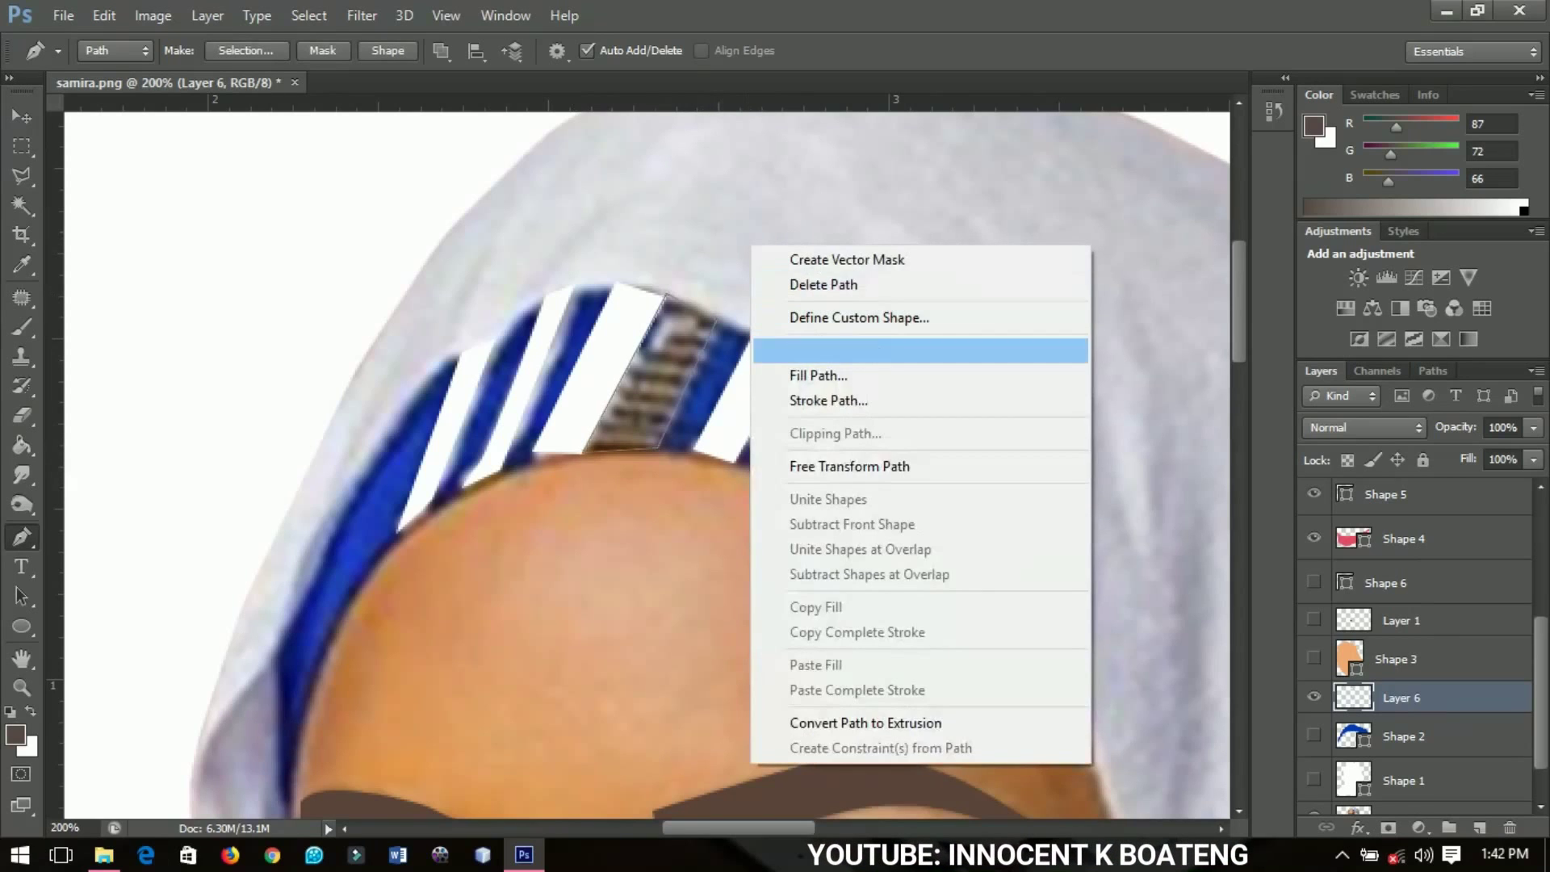
pyautogui.click(807, 371)
pyautogui.click(254, 496)
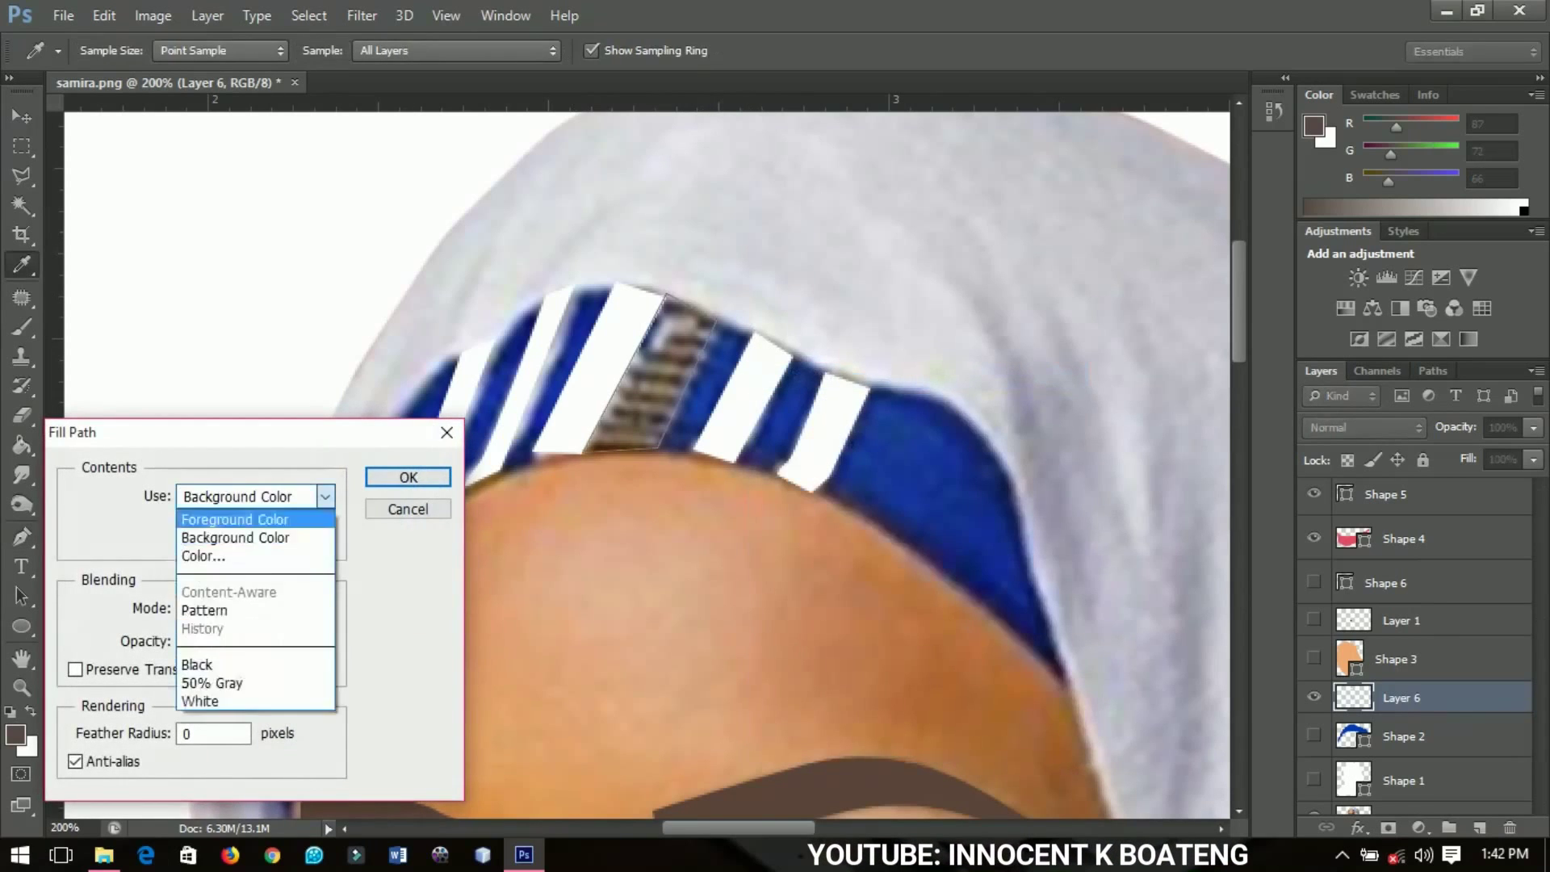
pyautogui.click(242, 552)
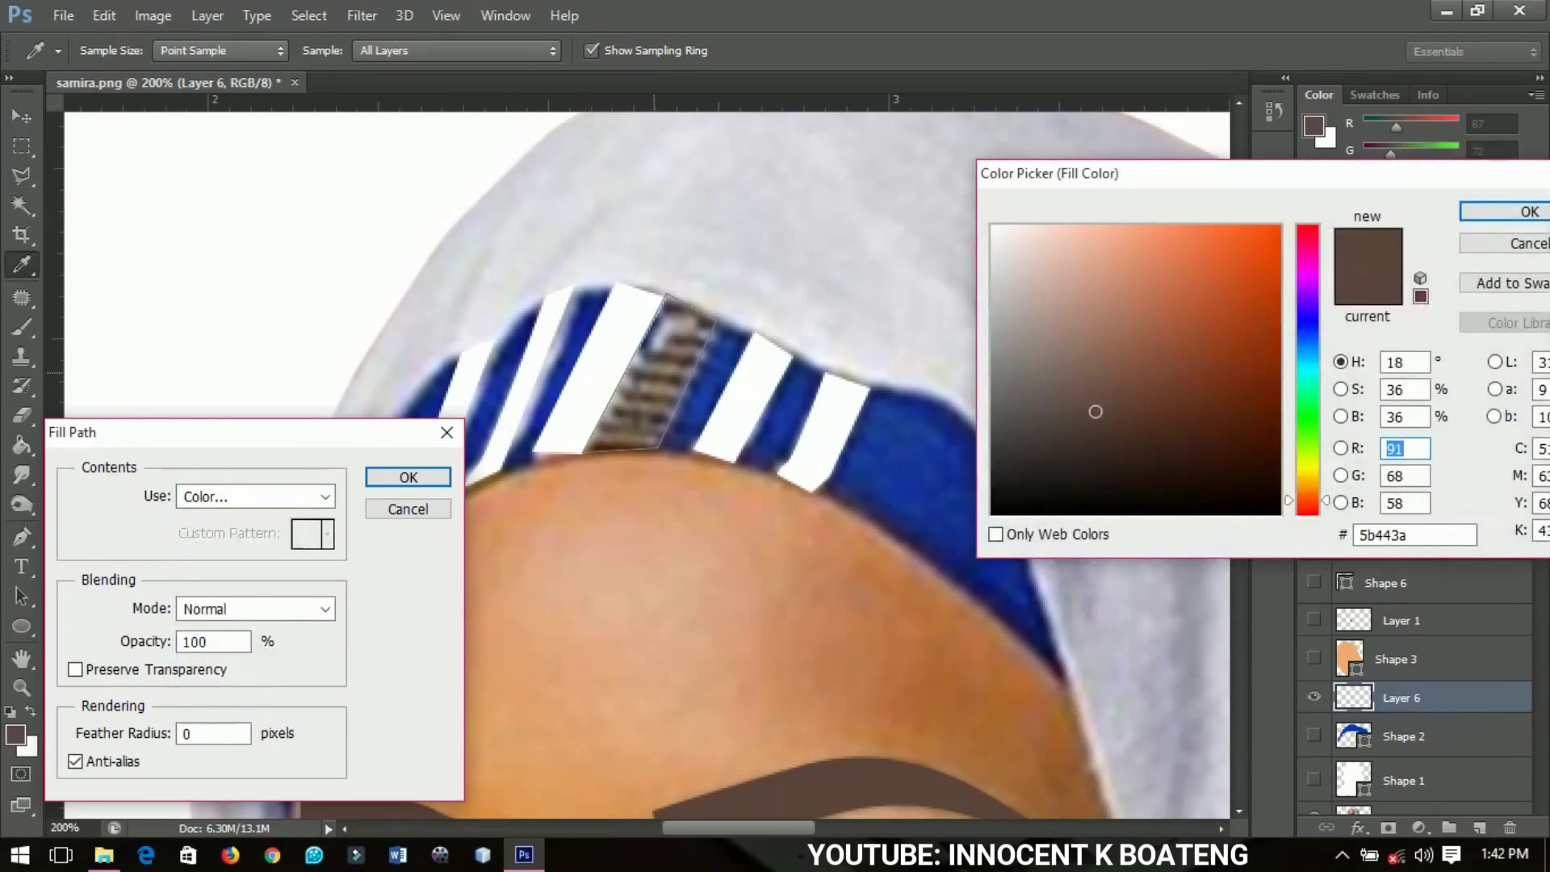
pyautogui.click(650, 370)
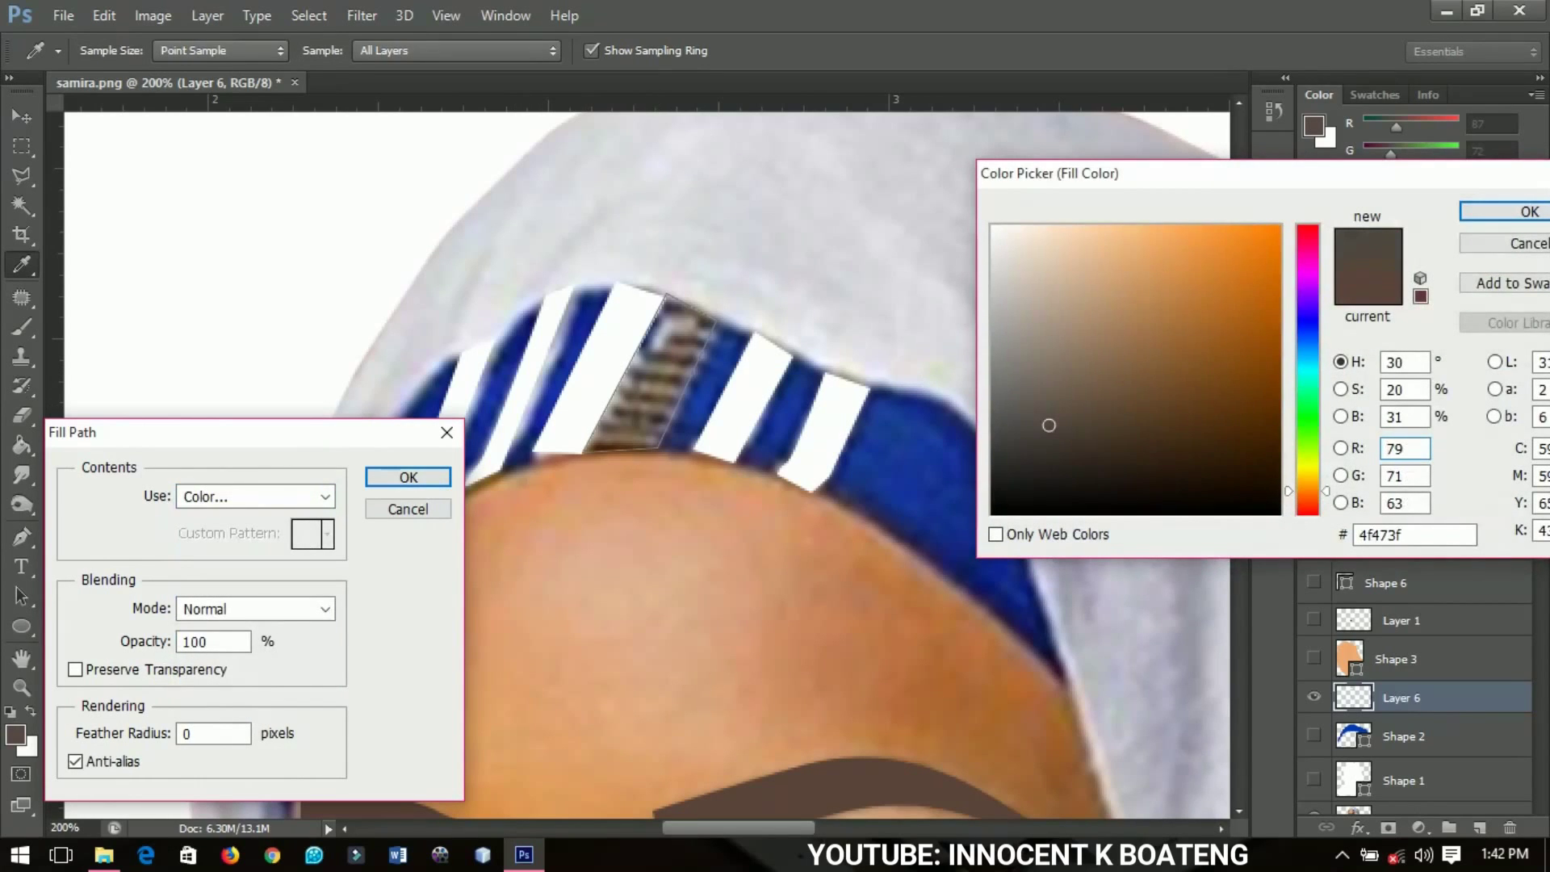
pyautogui.click(1503, 211)
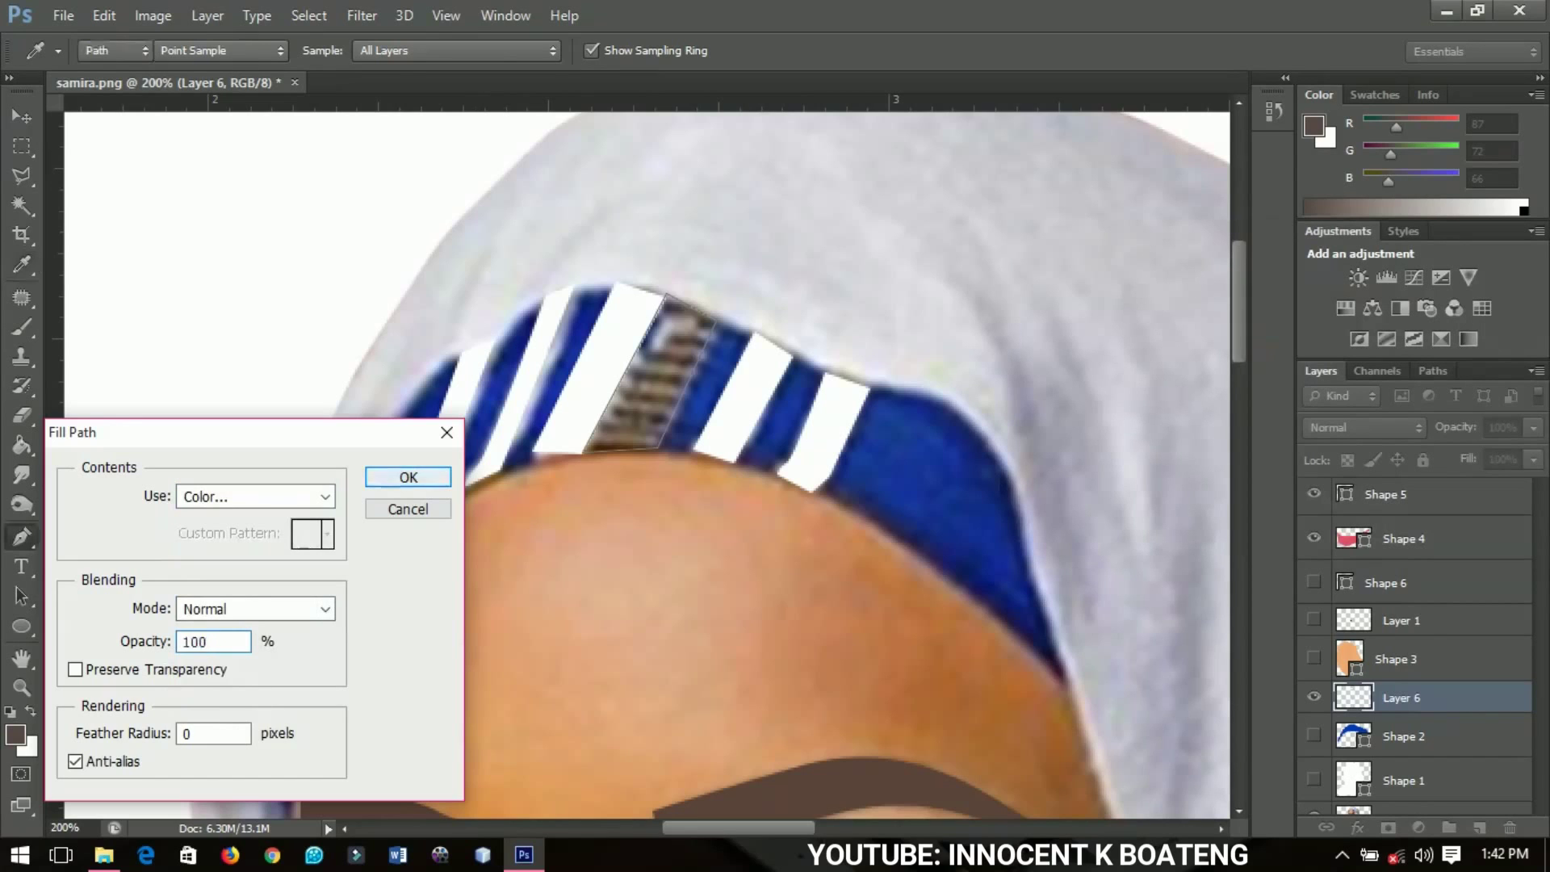
pyautogui.click(408, 477)
pyautogui.rightClick(543, 235)
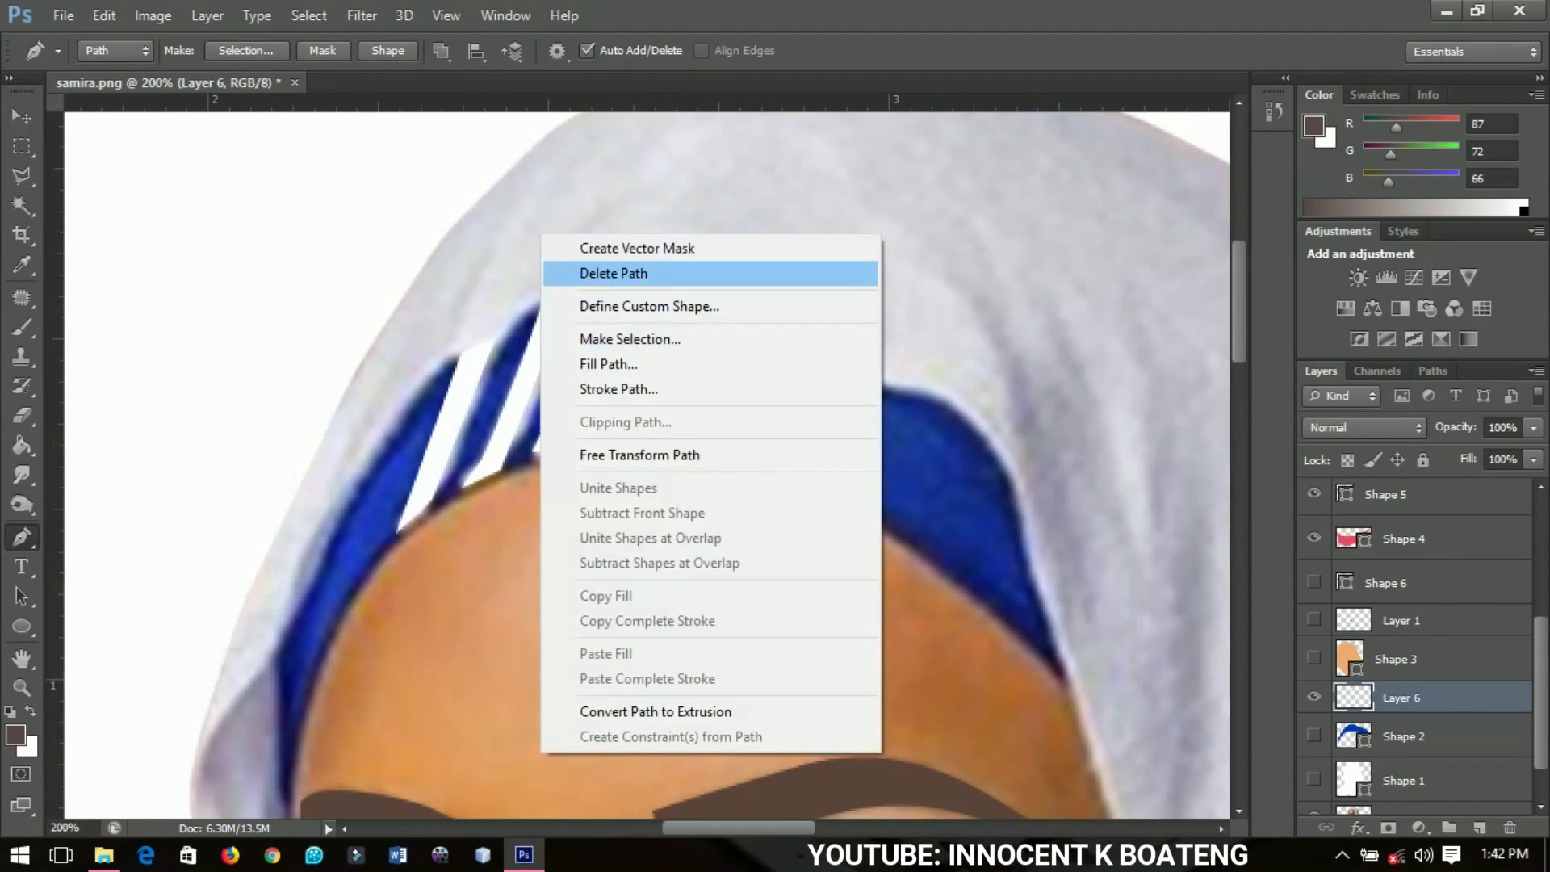
pyautogui.click(613, 273)
# - Show the hidden veil, headband, face and mouth layers Shape 1, Shape 2, Shape 3, Layer 1 and Shape 6
pyautogui.hotkey('ctrl', '-')
pyautogui.hotkey('ctrl', '-')
pyautogui.hotkey('ctrl', '-')
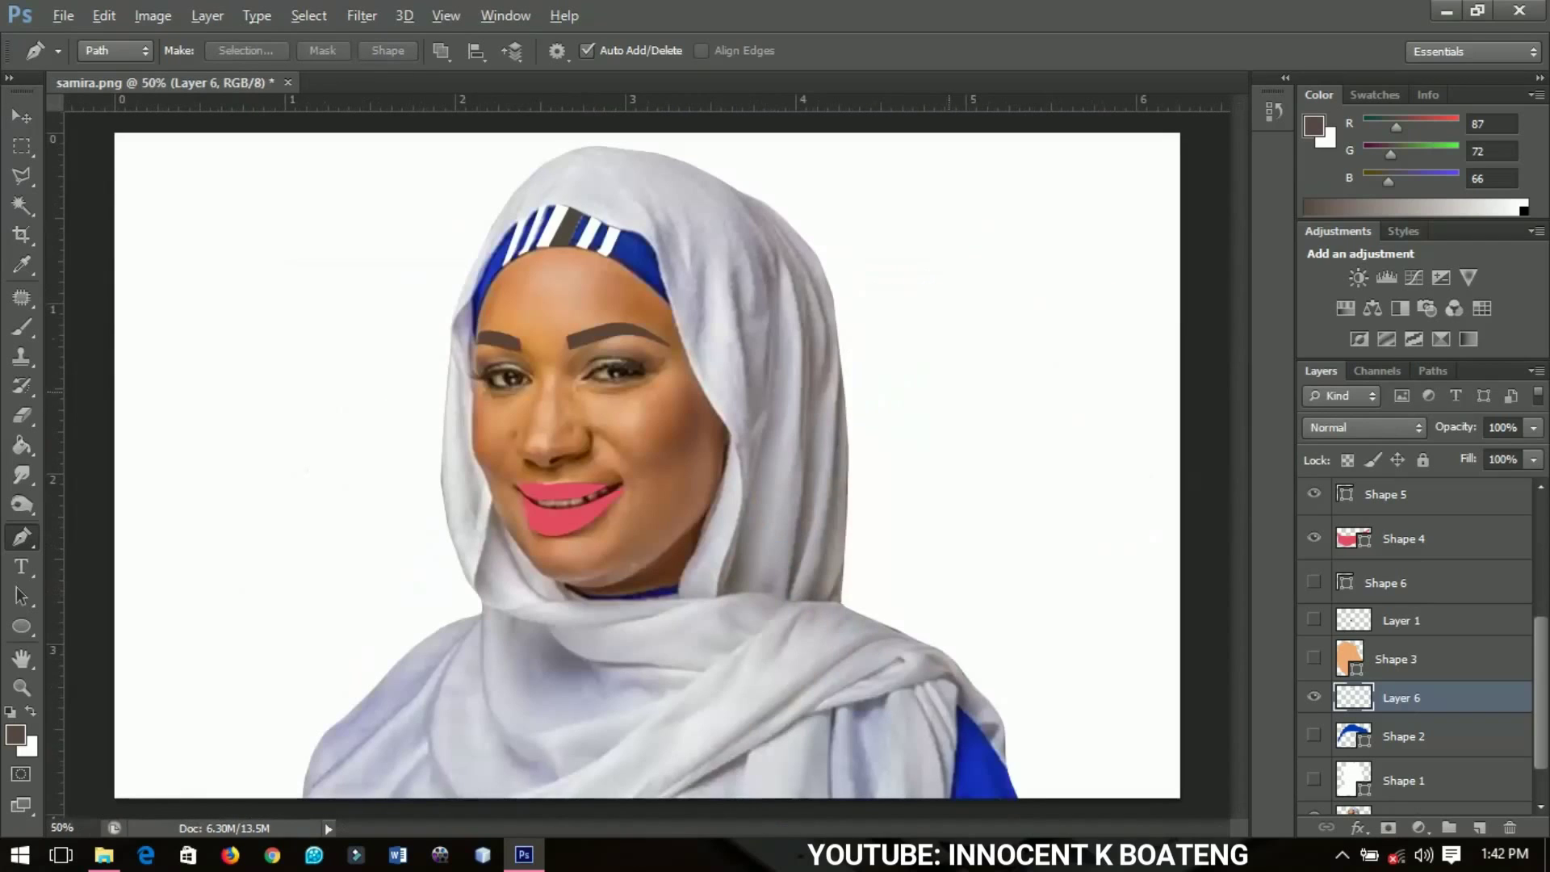
pyautogui.scroll(-1, 1423, 646)
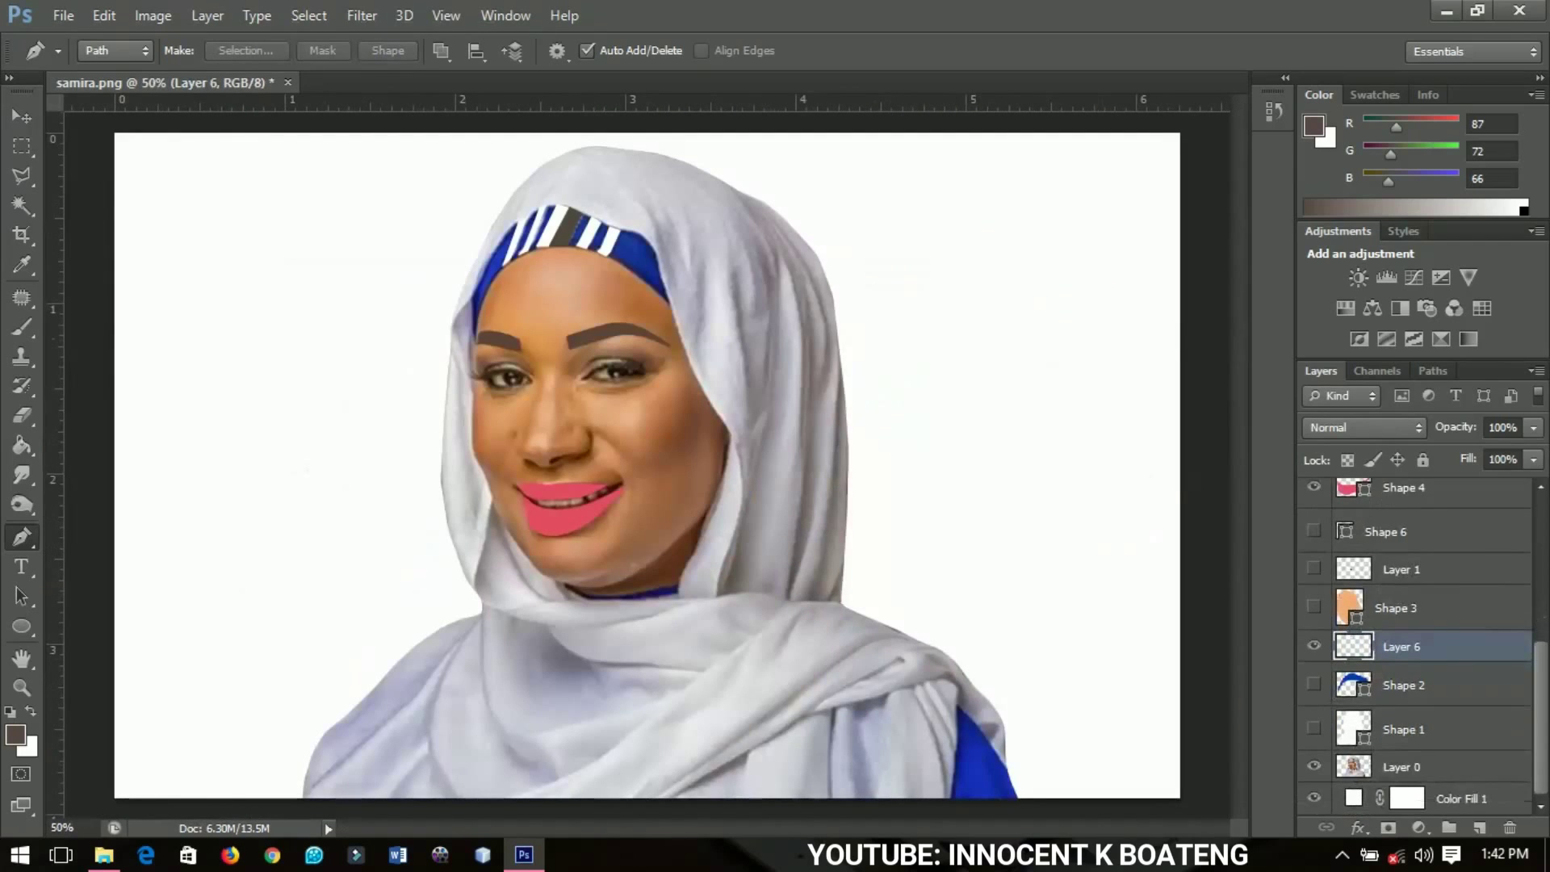
pyautogui.click(1314, 728)
pyautogui.click(1315, 684)
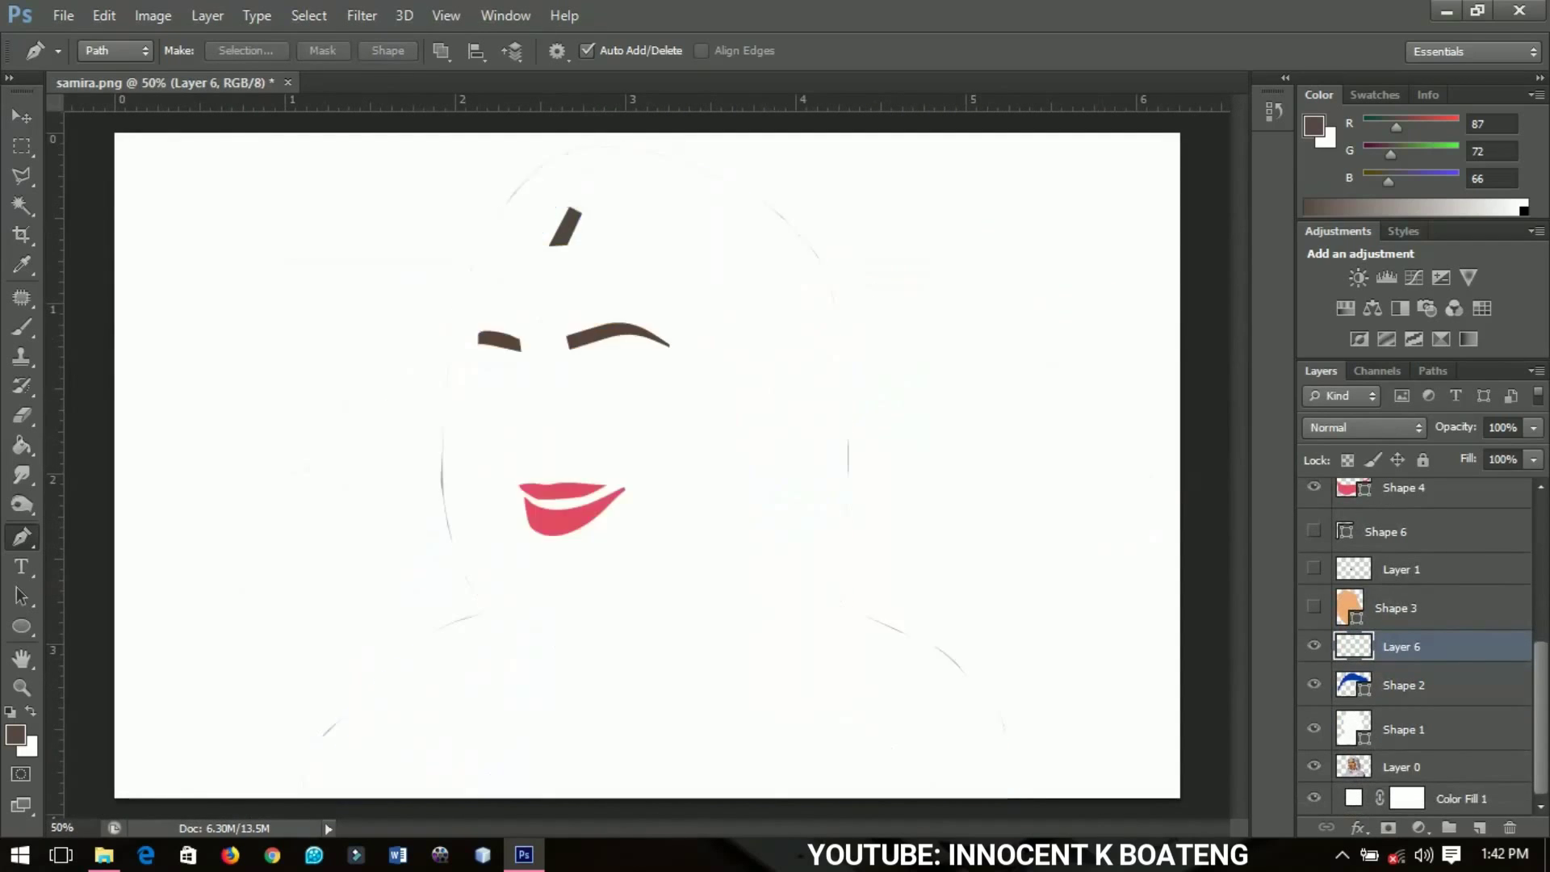
pyautogui.click(1314, 606)
pyautogui.click(1315, 569)
pyautogui.click(1315, 531)
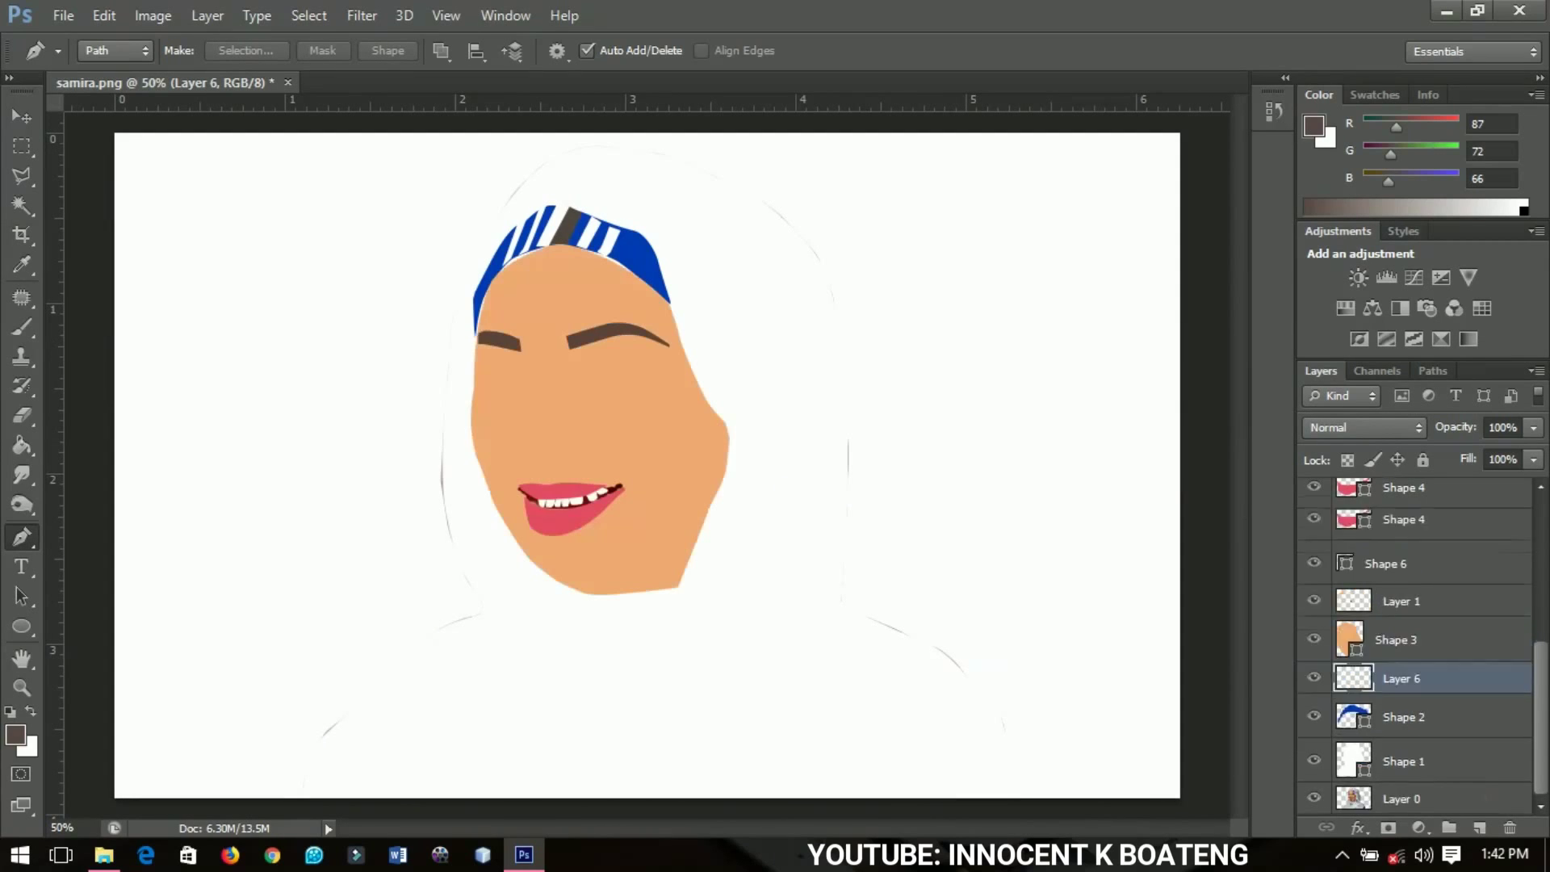
# - Show the hidden nose and eye layers Layer 2, Layer 3, Ellipse 1, Ellipse 2, Layer 4 and eye cover
pyautogui.scroll(3, 1418, 646)
pyautogui.click(1315, 563)
pyautogui.click(1314, 531)
pyautogui.click(1315, 493)
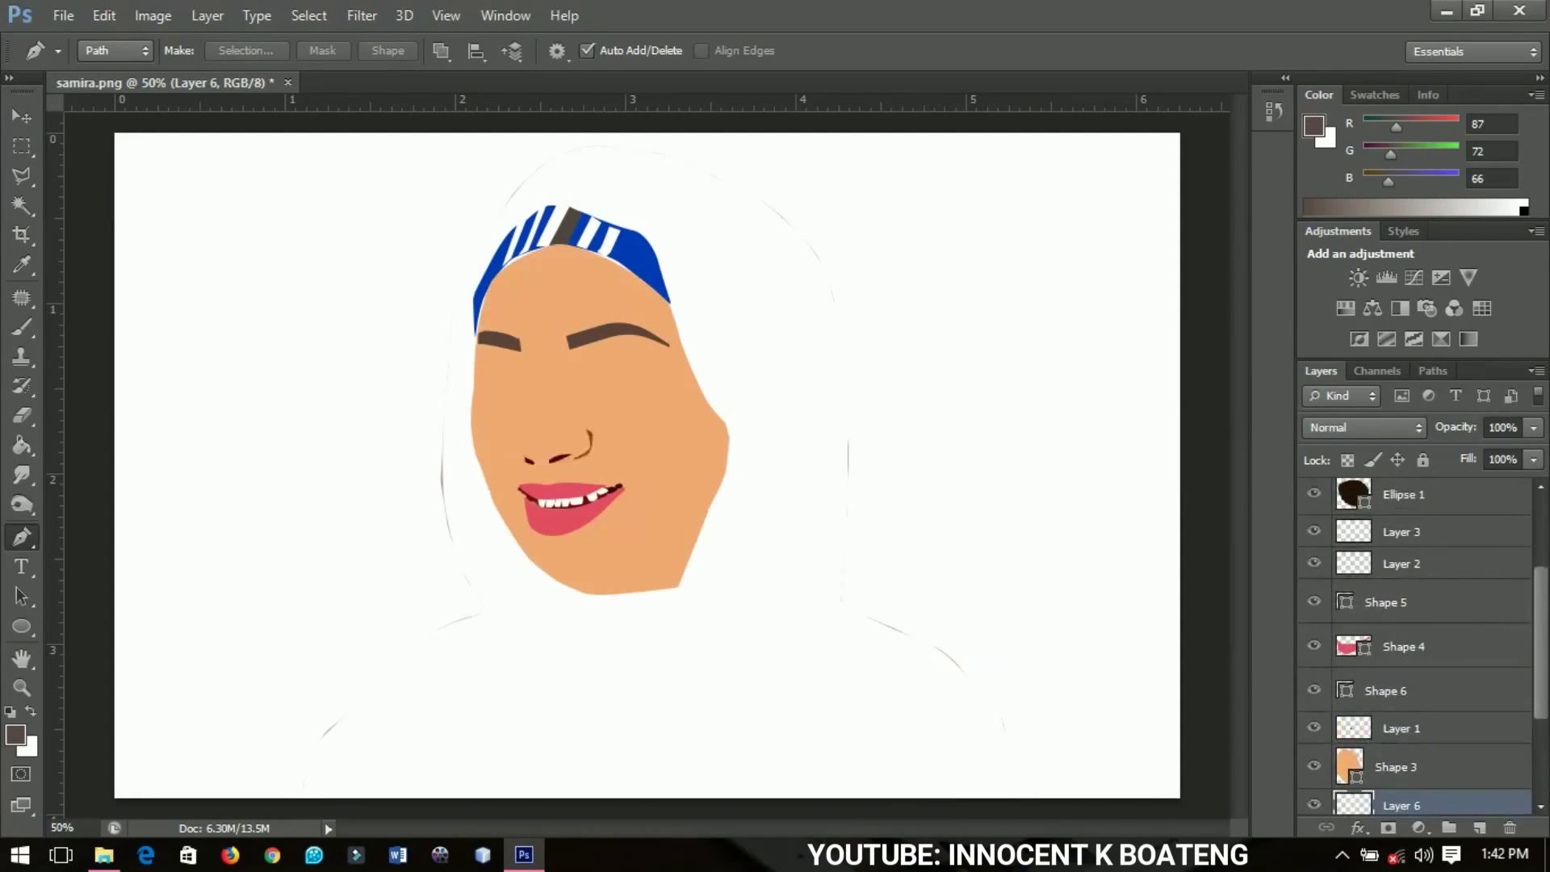
pyautogui.scroll(3, 1417, 646)
pyautogui.click(1315, 596)
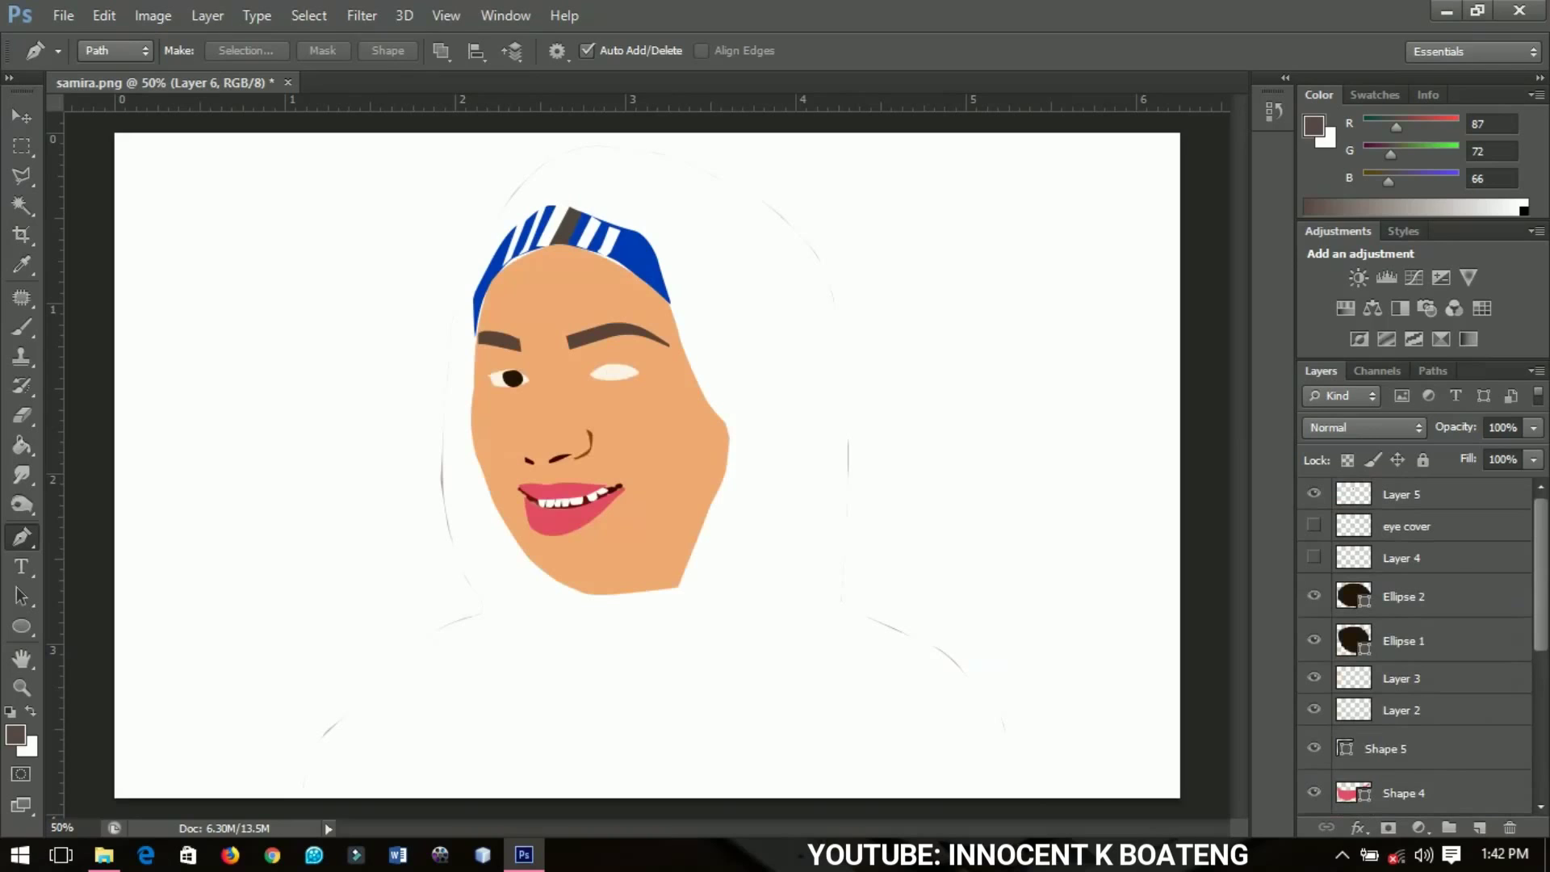
pyautogui.click(1315, 557)
pyautogui.click(1315, 525)
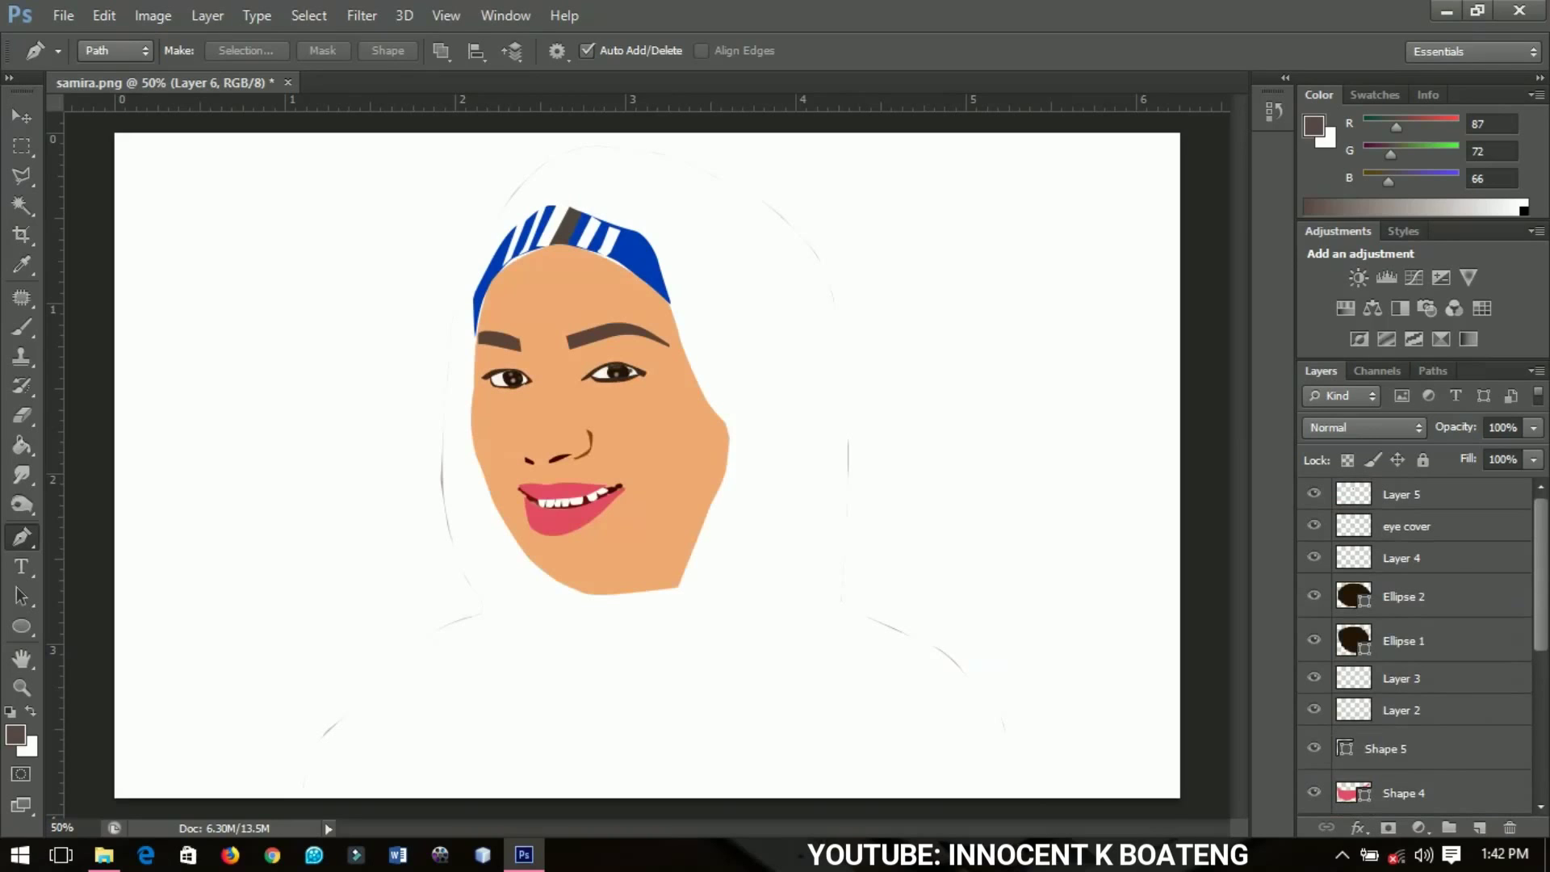
# - Change the Color Fill 1 background to the coral red ff6969
pyautogui.scroll(-5, 1417, 646)
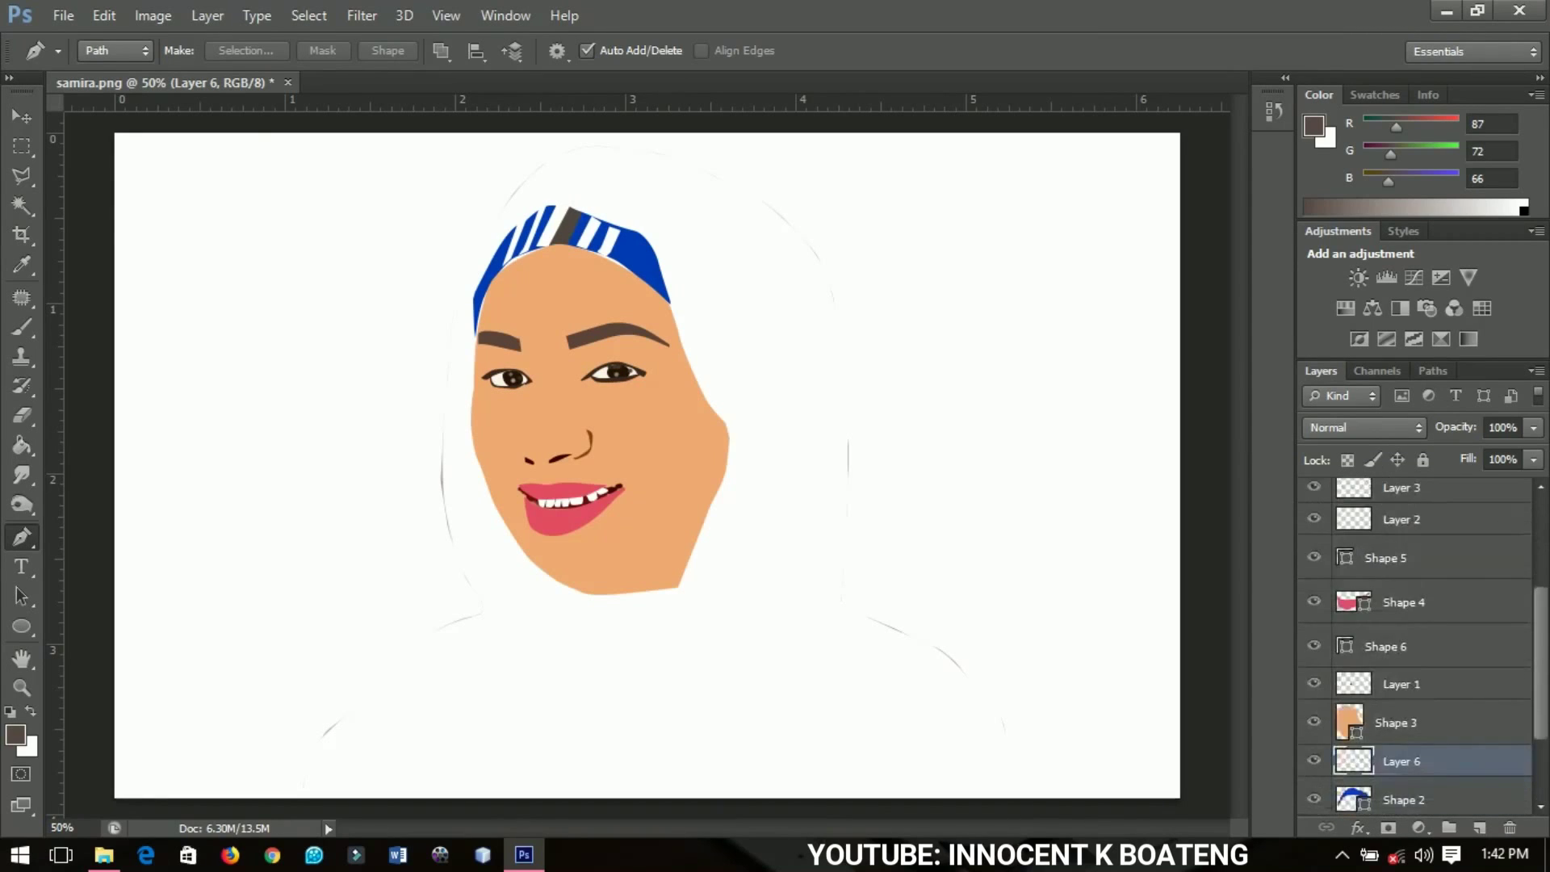
pyautogui.scroll(-3, 1417, 646)
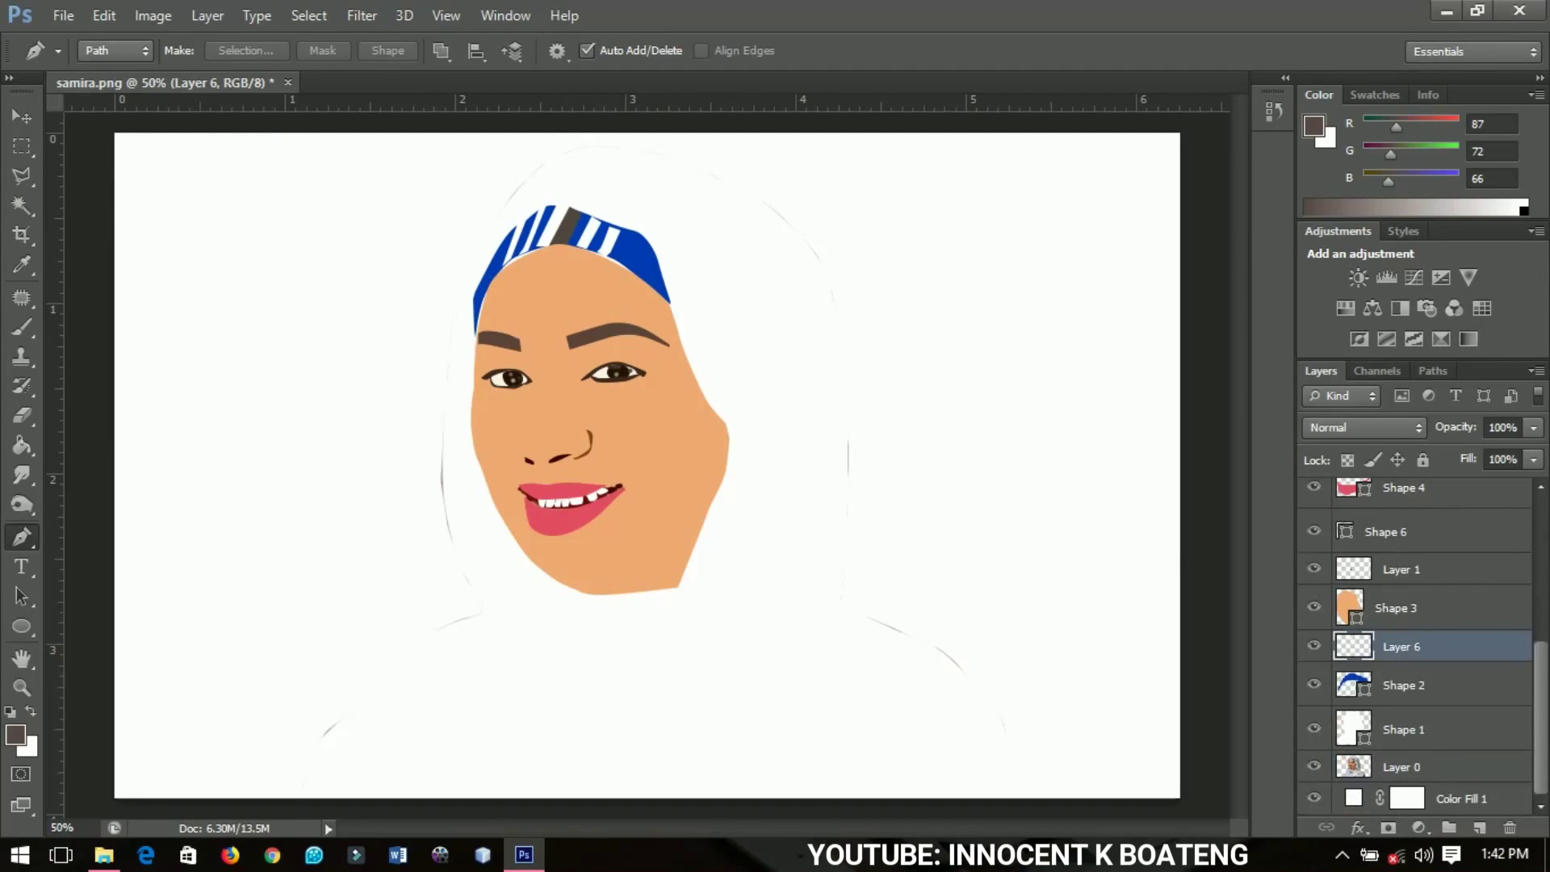
pyautogui.doubleClick(1354, 798)
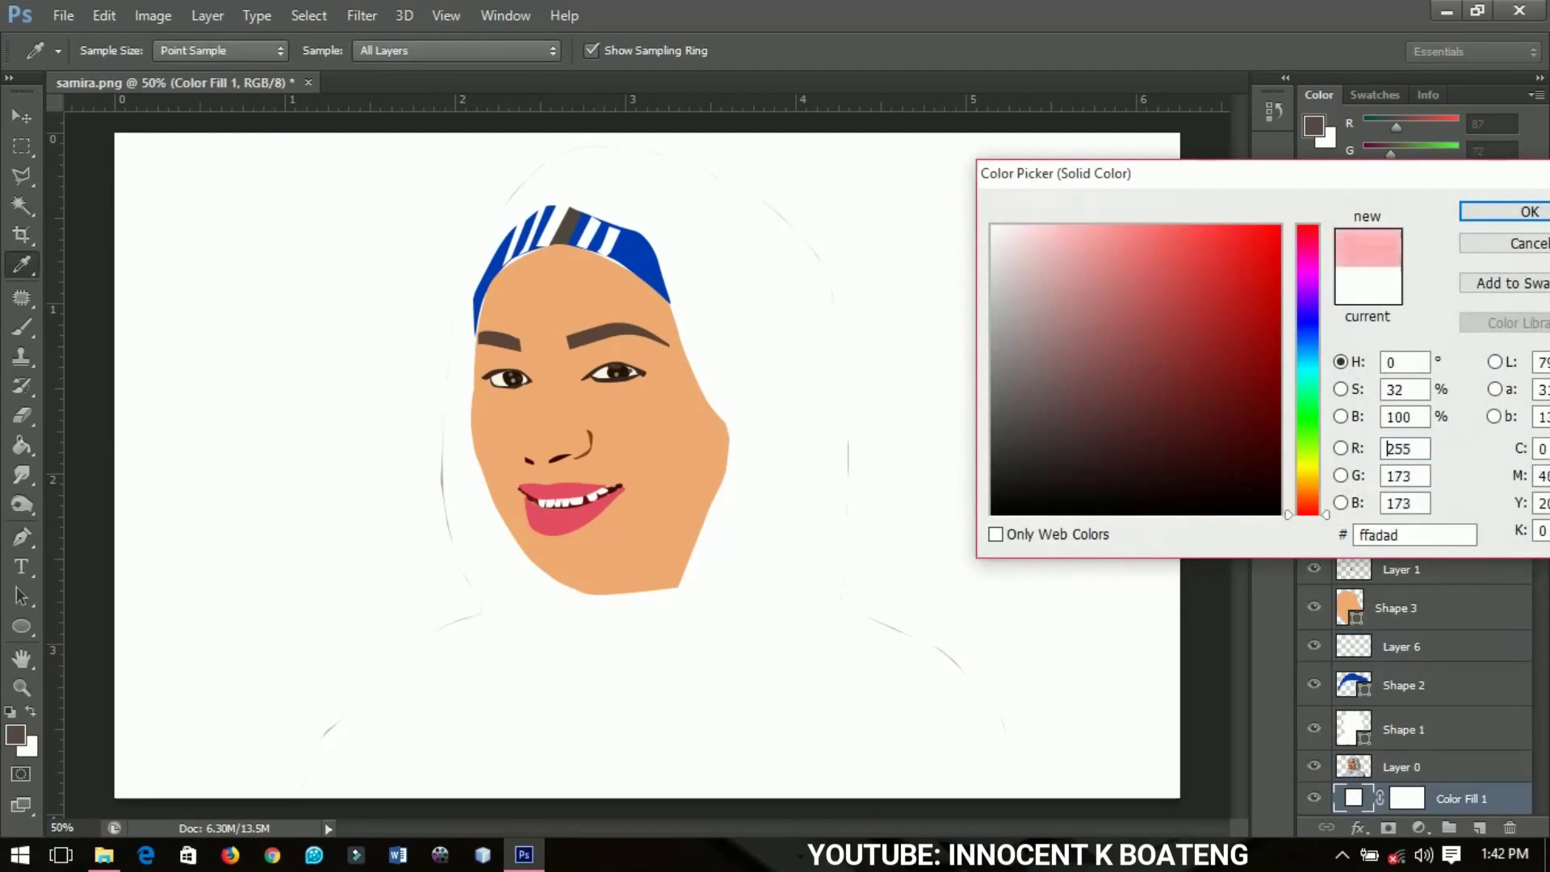
pyautogui.click(1087, 226)
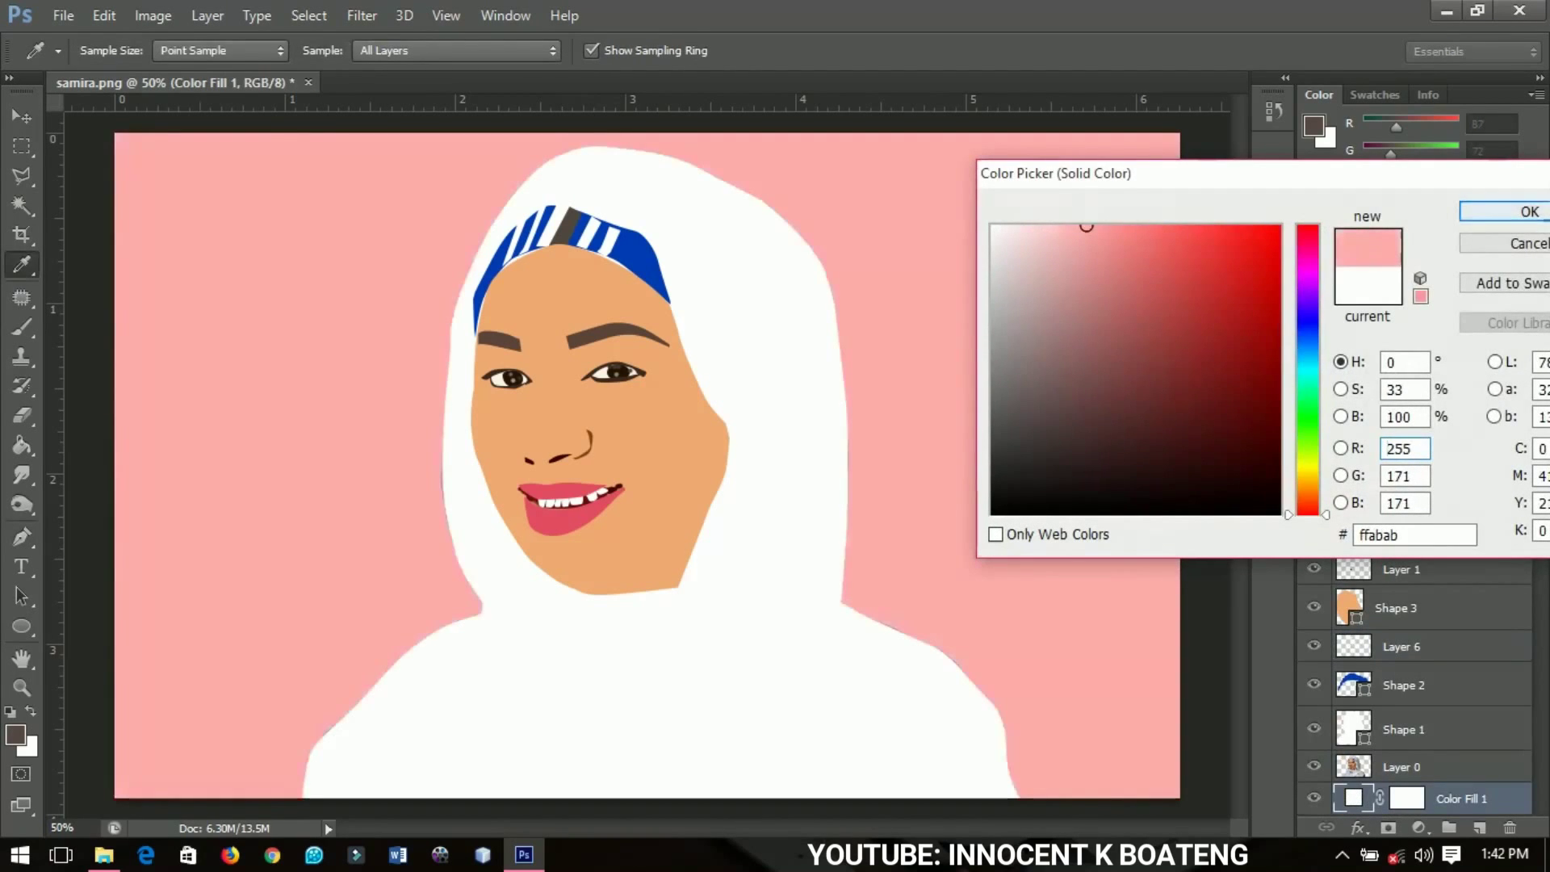
pyautogui.click(1161, 226)
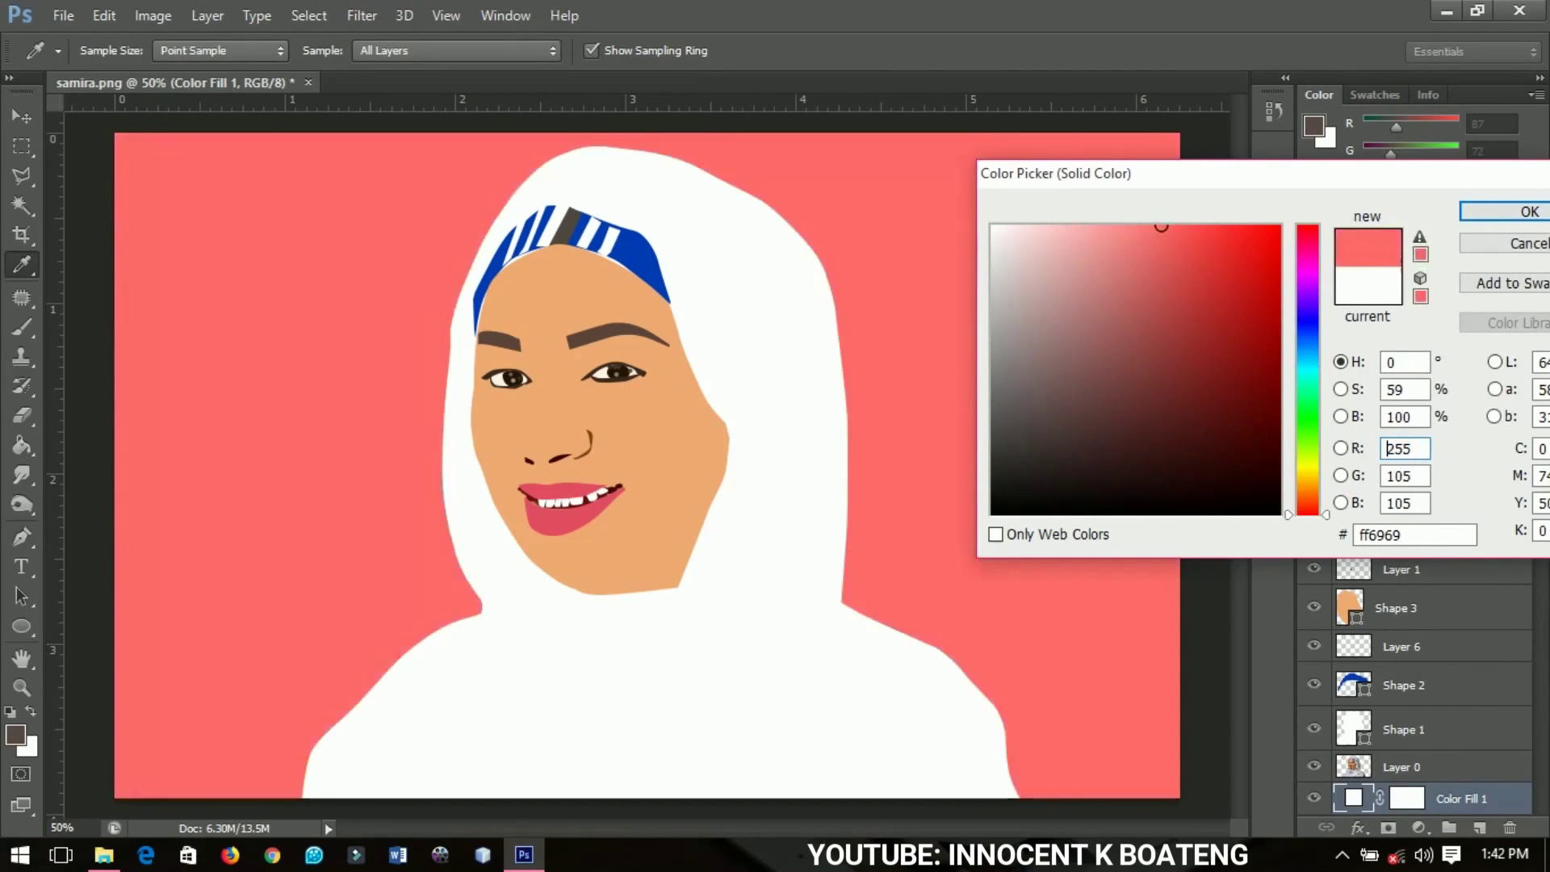
pyautogui.press('Return')
pyautogui.press('p')
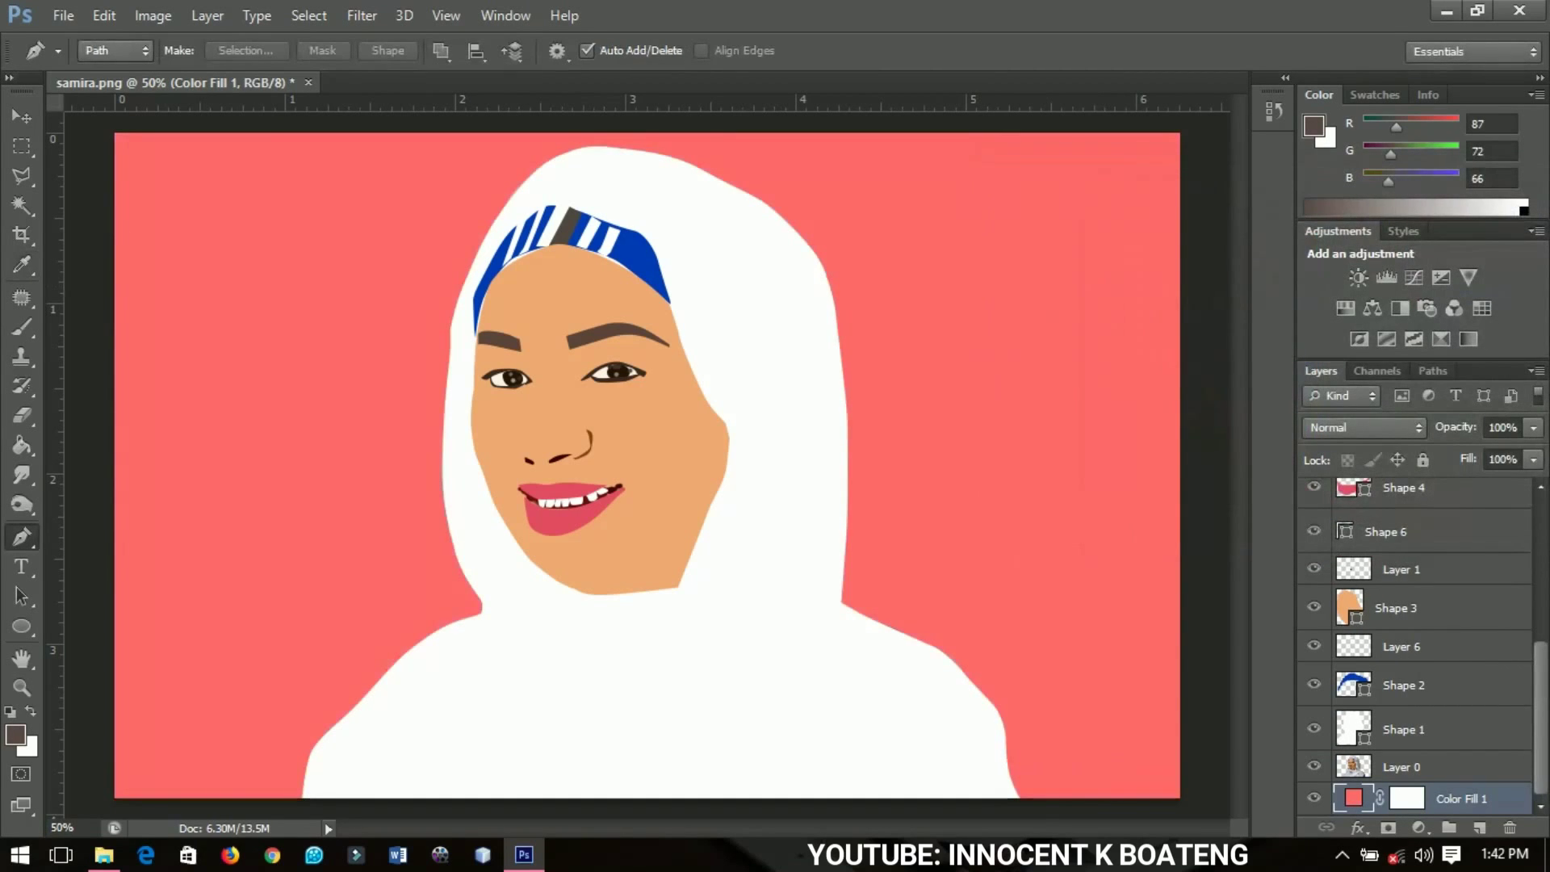
# - Select the eye cover layer for editing the outline around the eye nearest the veil's narrow edge
pyautogui.press('v')
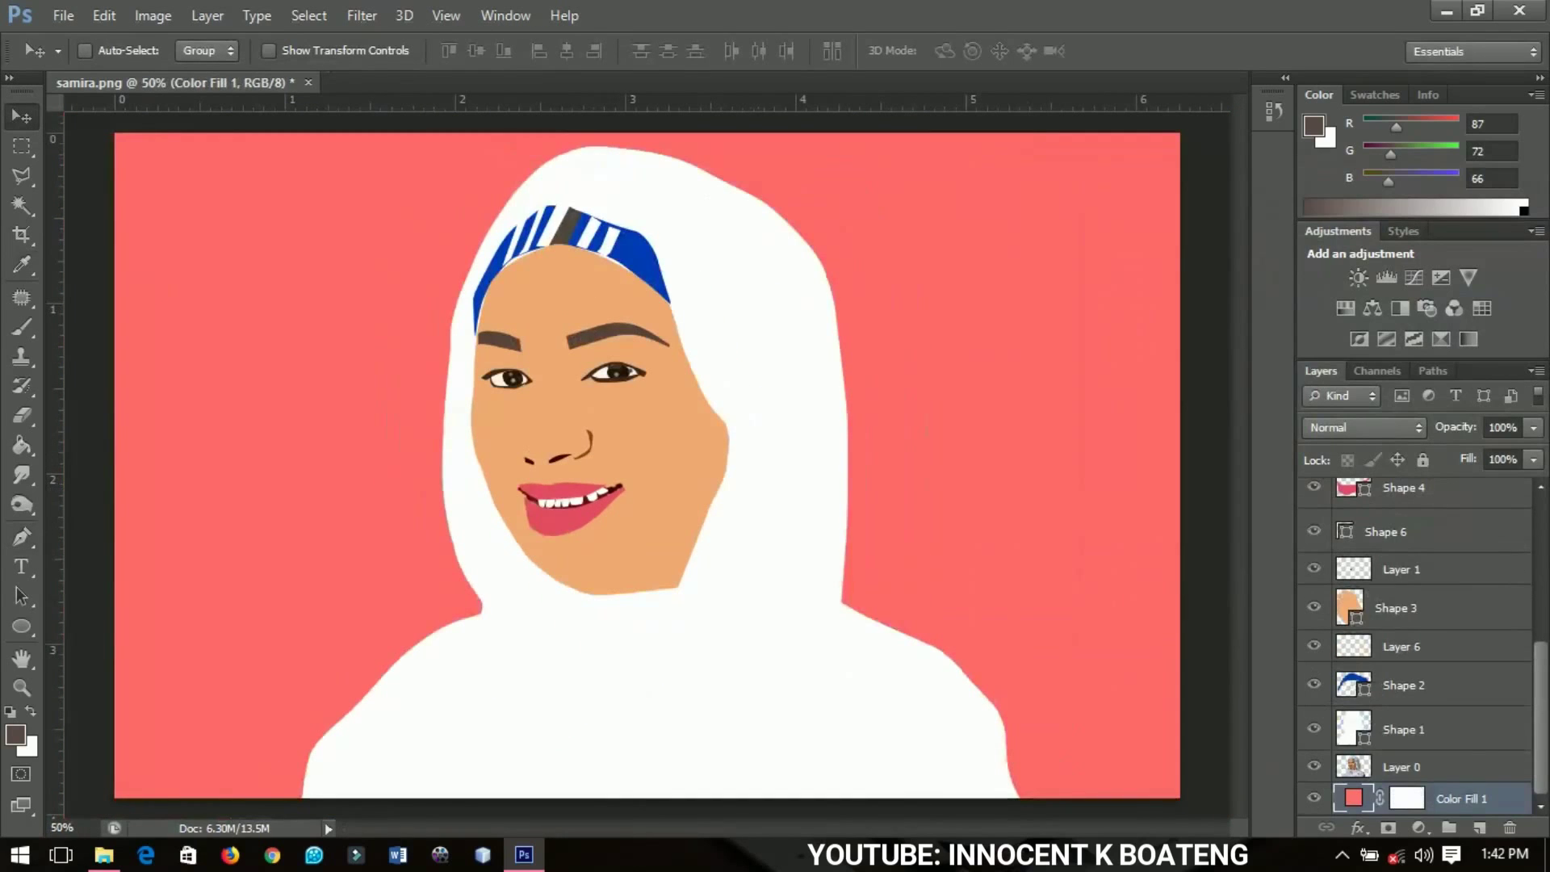
pyautogui.click(1434, 767)
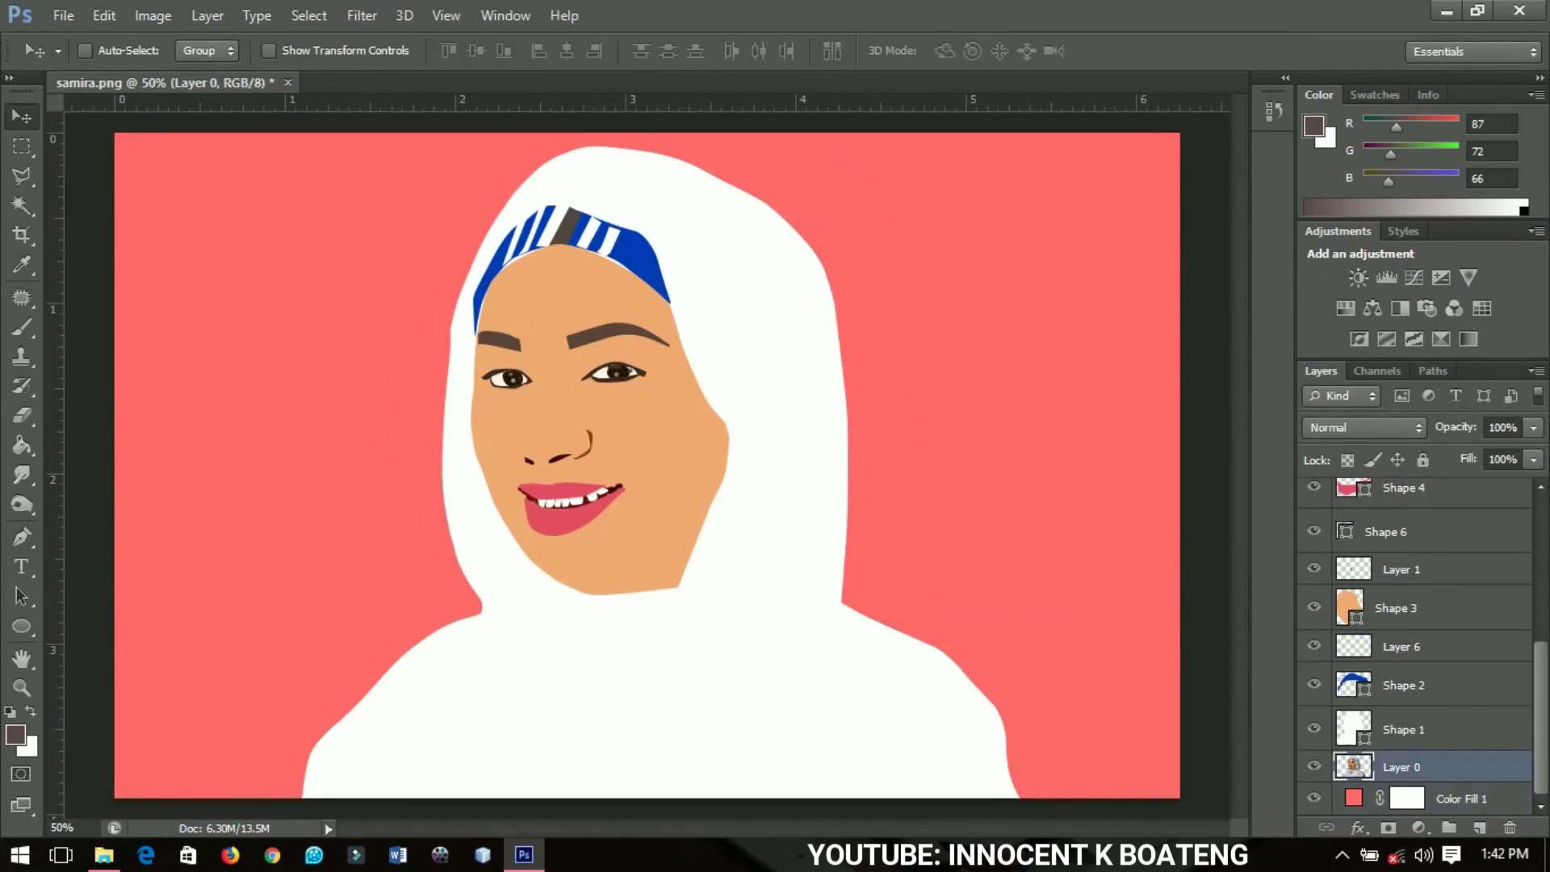
pyautogui.scroll(4, 506, 370)
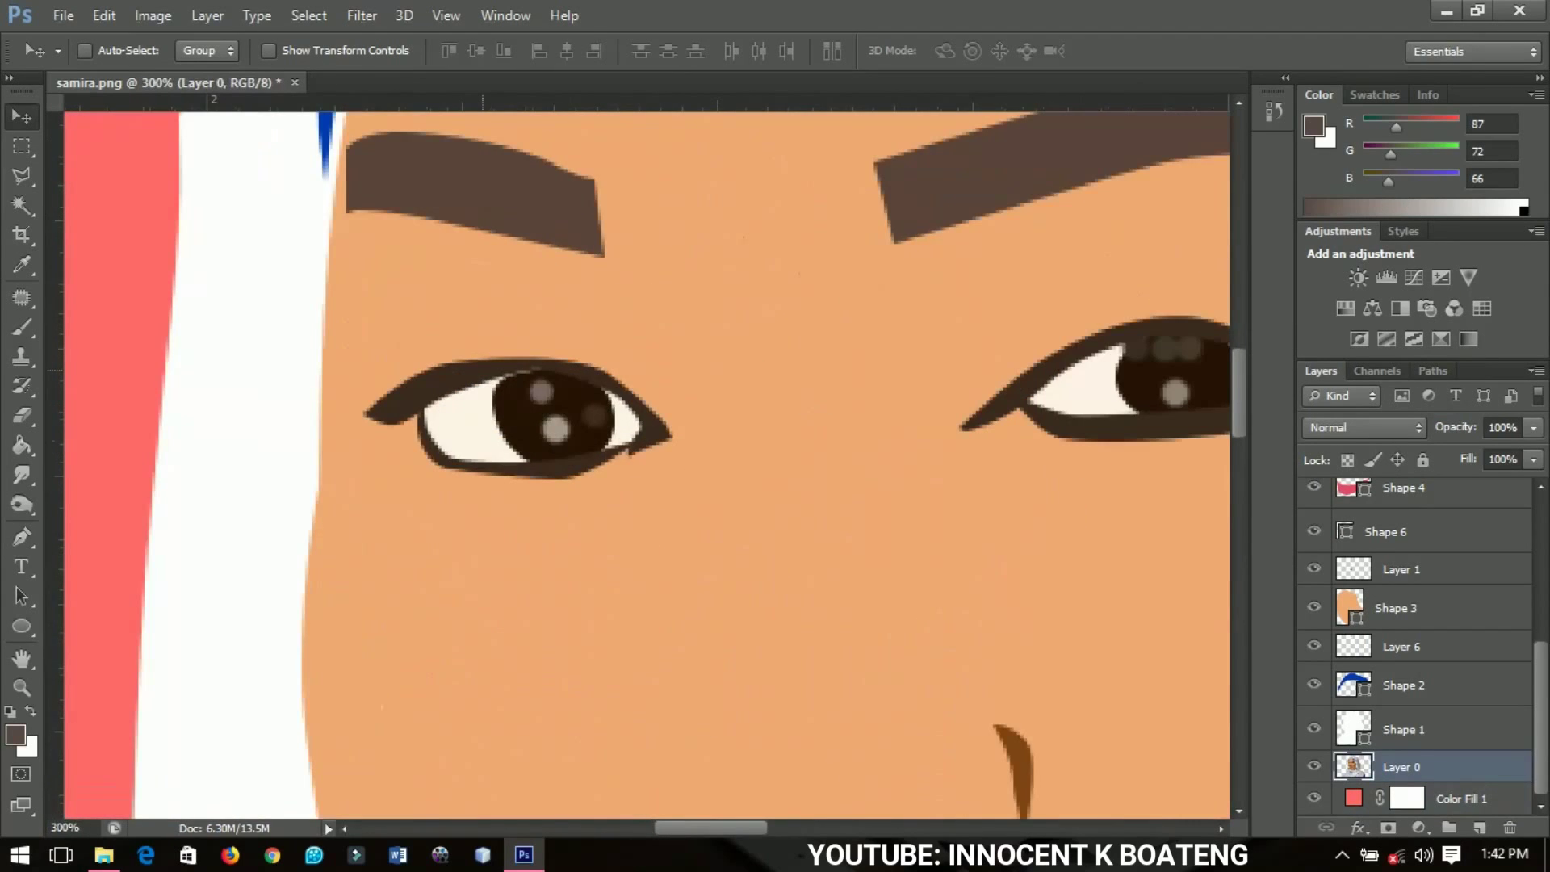
pyautogui.moveTo(483, 370); pyautogui.dragTo(715, 354)
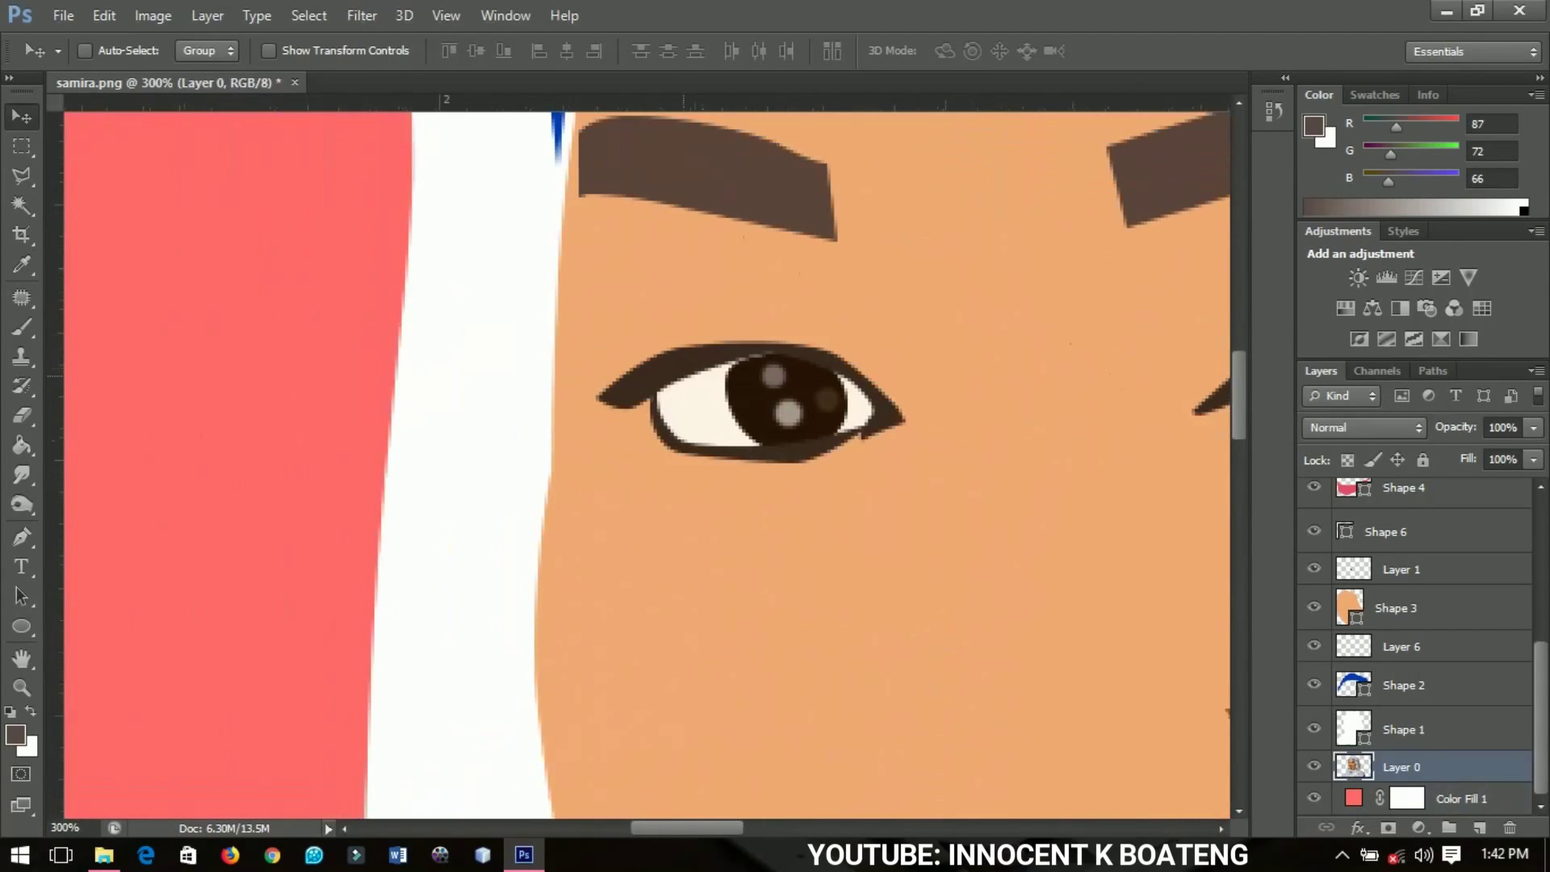
pyautogui.rightClick(661, 383)
pyautogui.click(727, 397)
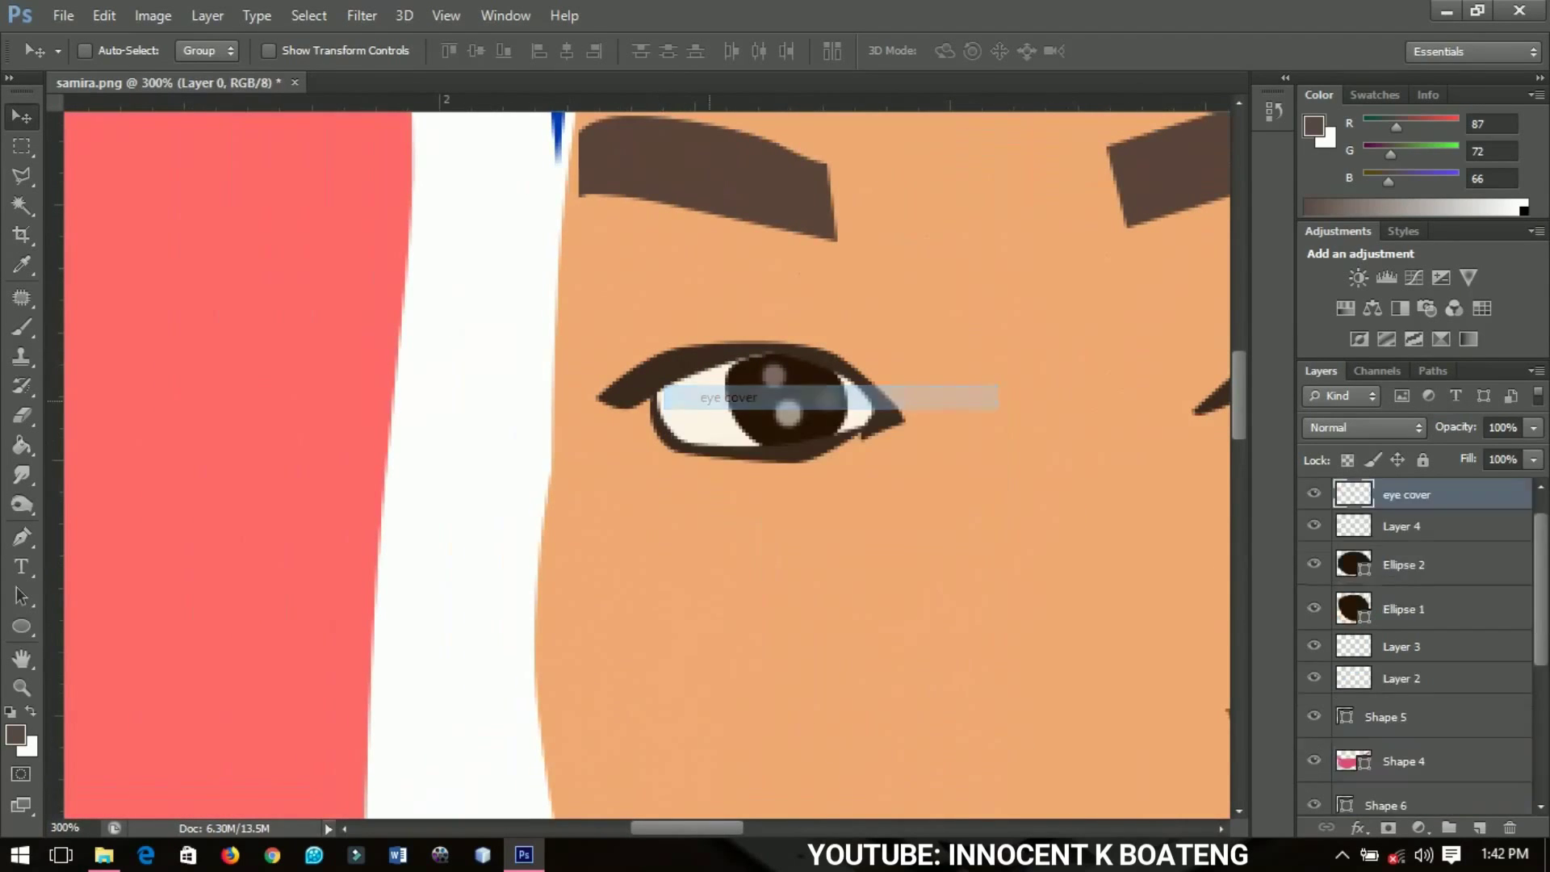
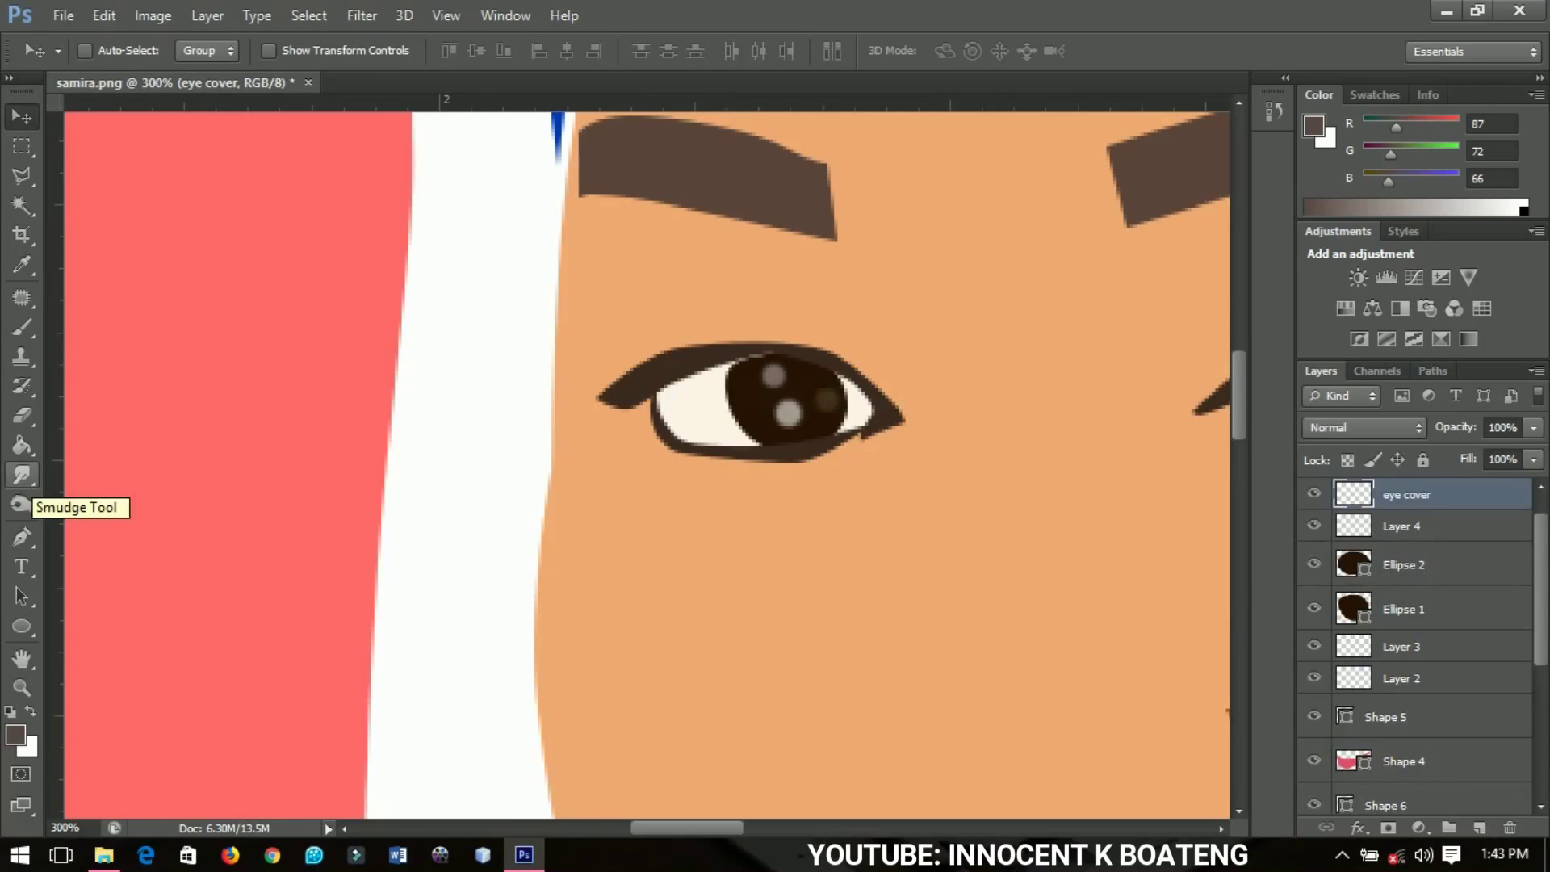
# - Set up the Smudge tool with the 11 px spatter-style brush tip
pyautogui.click(22, 475)
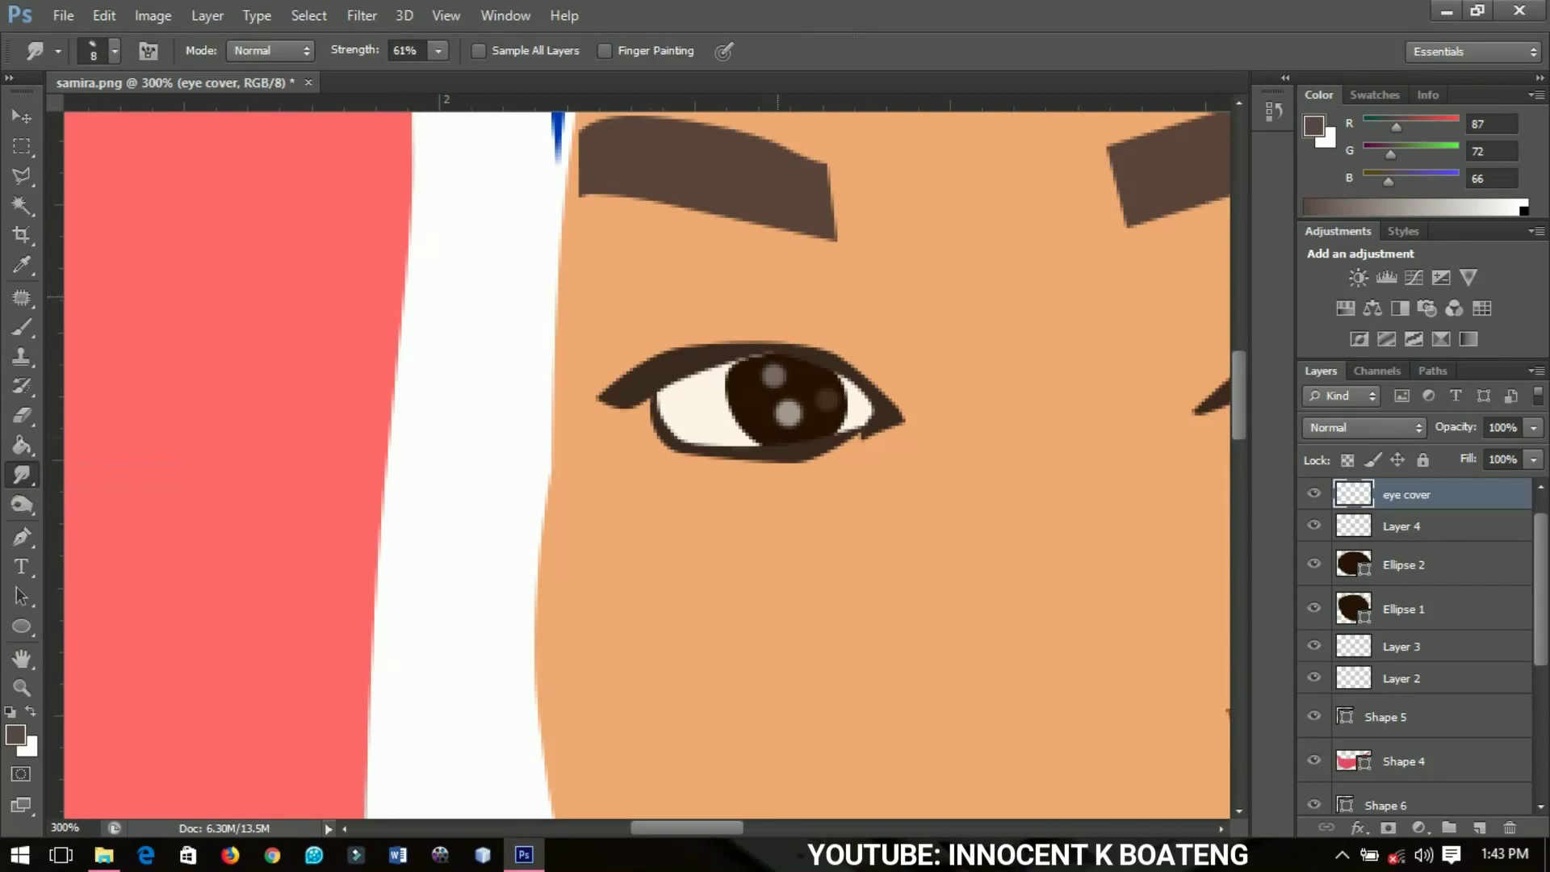
pyautogui.rightClick(767, 353)
pyautogui.scroll(-5, 896, 569)
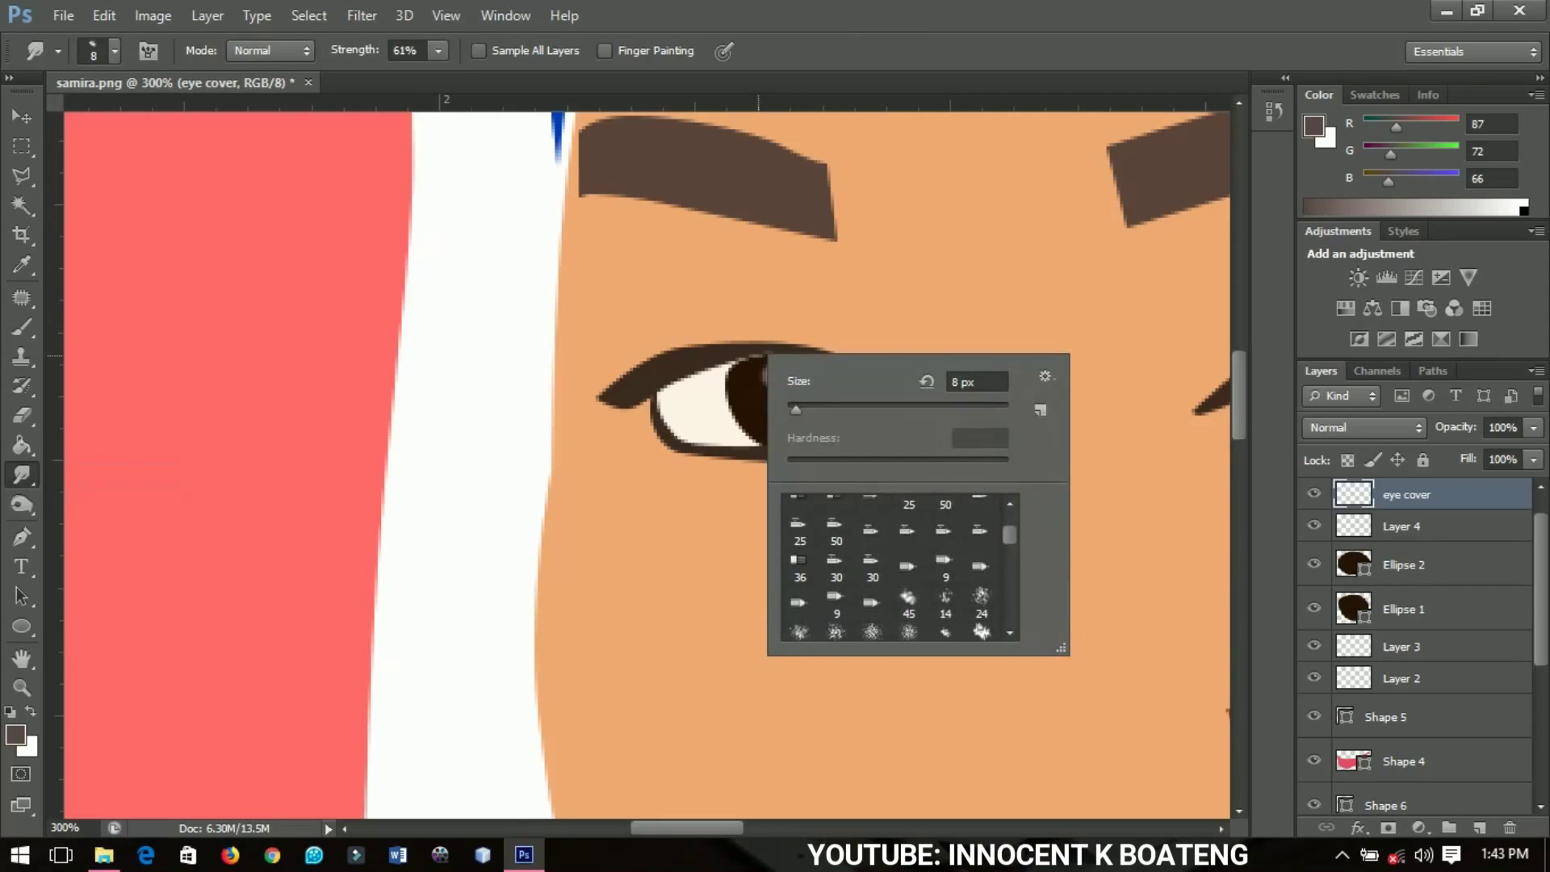
pyautogui.scroll(-1, 896, 570)
pyautogui.click(945, 620)
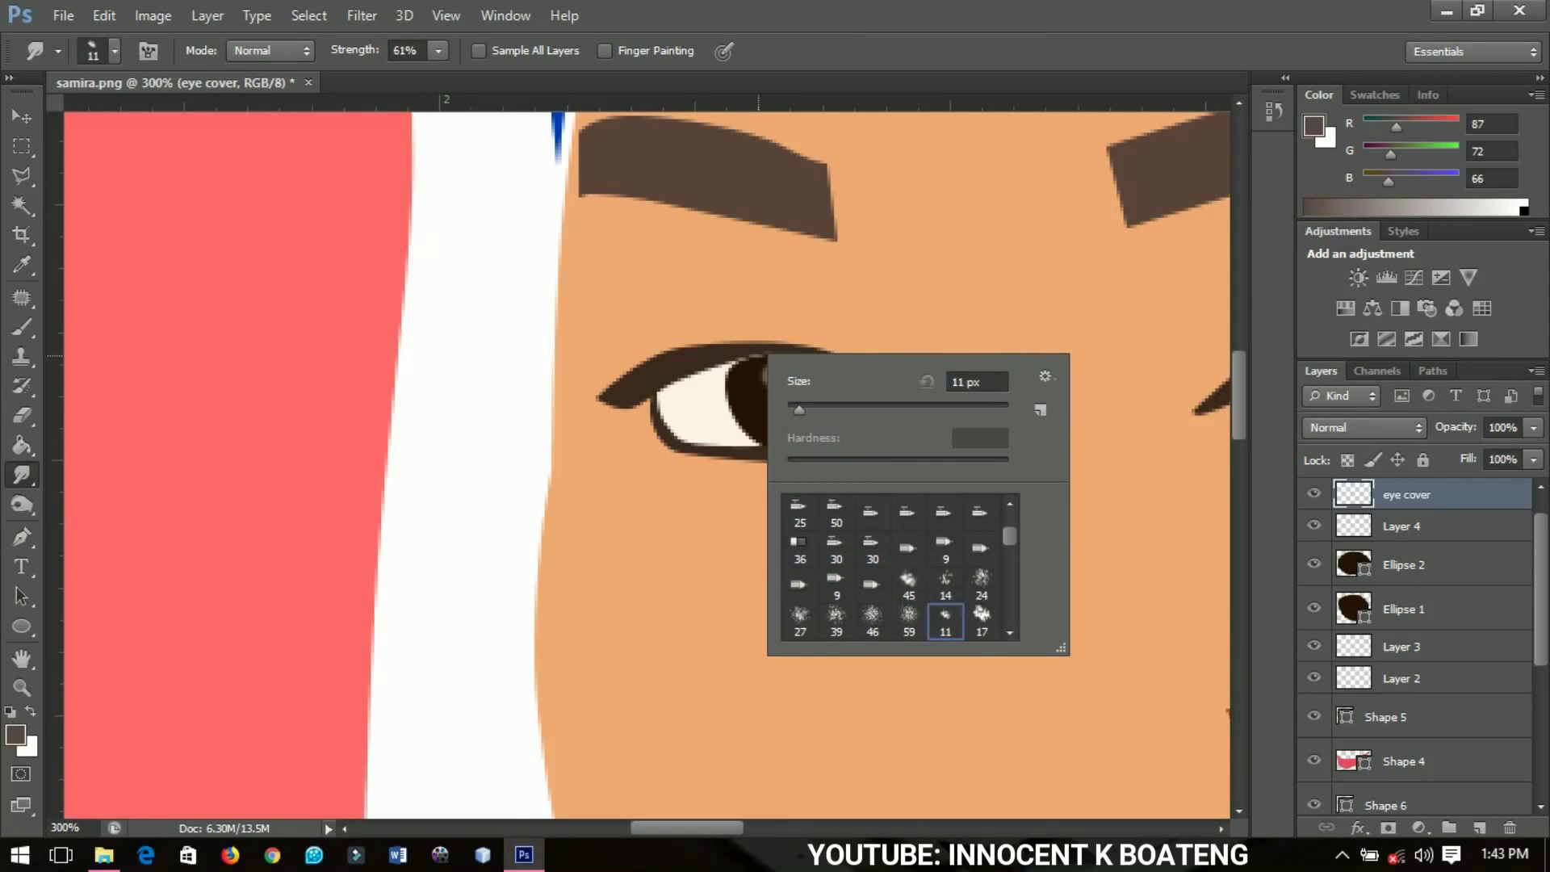
pyautogui.press('Return')
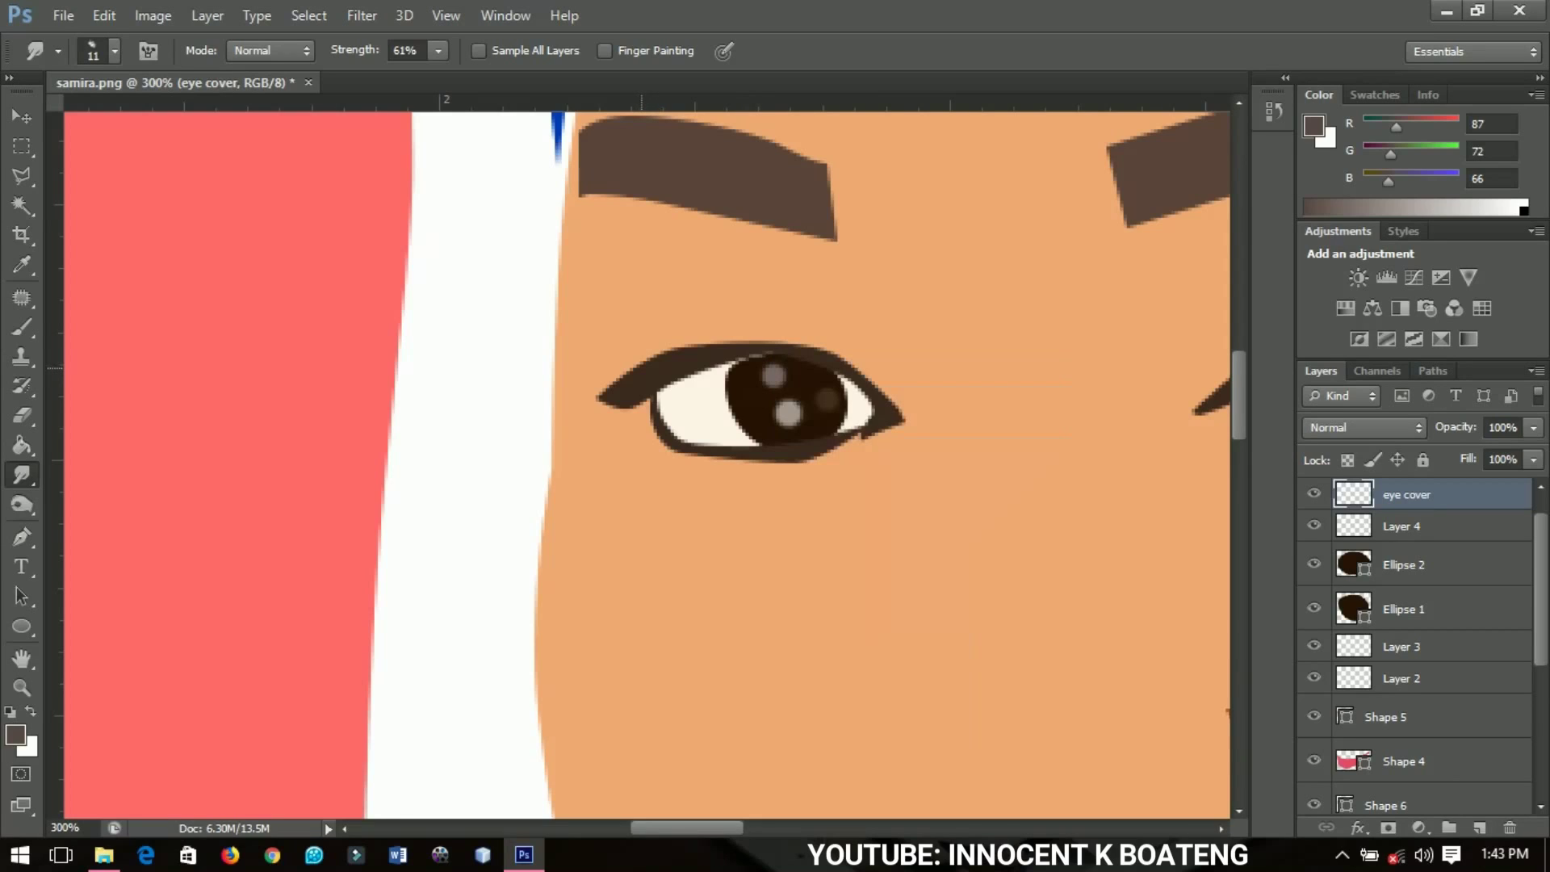
# - Smudge short lashes outward from the upper and lower outlines and corners of the eye nearest the veil's narrow edge
pyautogui.moveTo(644, 363)
pyautogui.mouseDown()
pyautogui.moveTo(640, 333)
pyautogui.moveTo(686, 317)
pyautogui.moveTo(859, 338)
pyautogui.mouseUp()
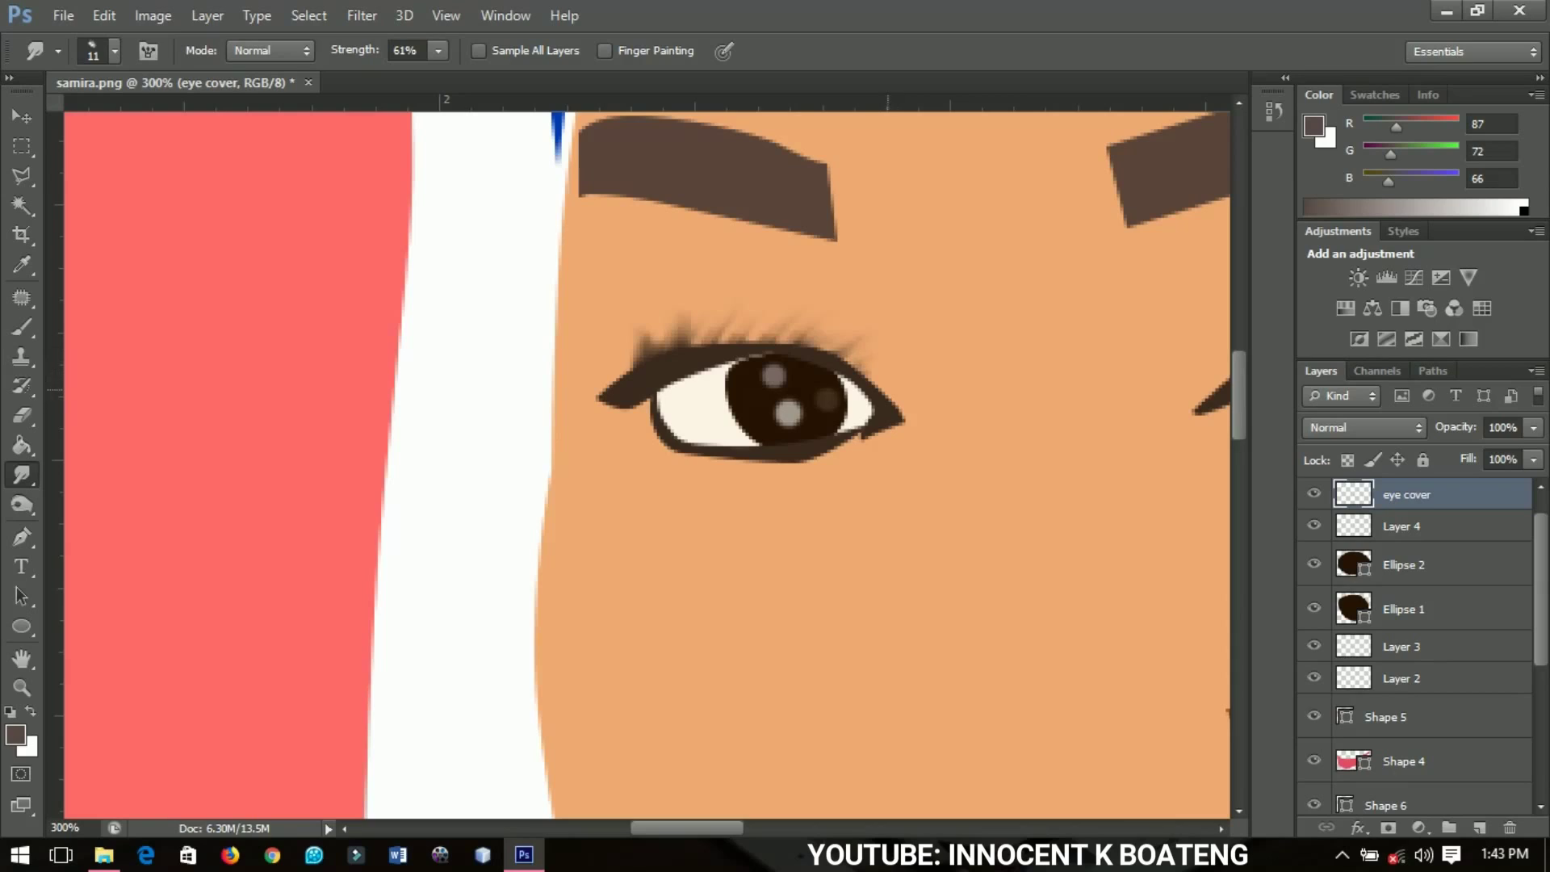
pyautogui.moveTo(868, 394); pyautogui.dragTo(910, 374)
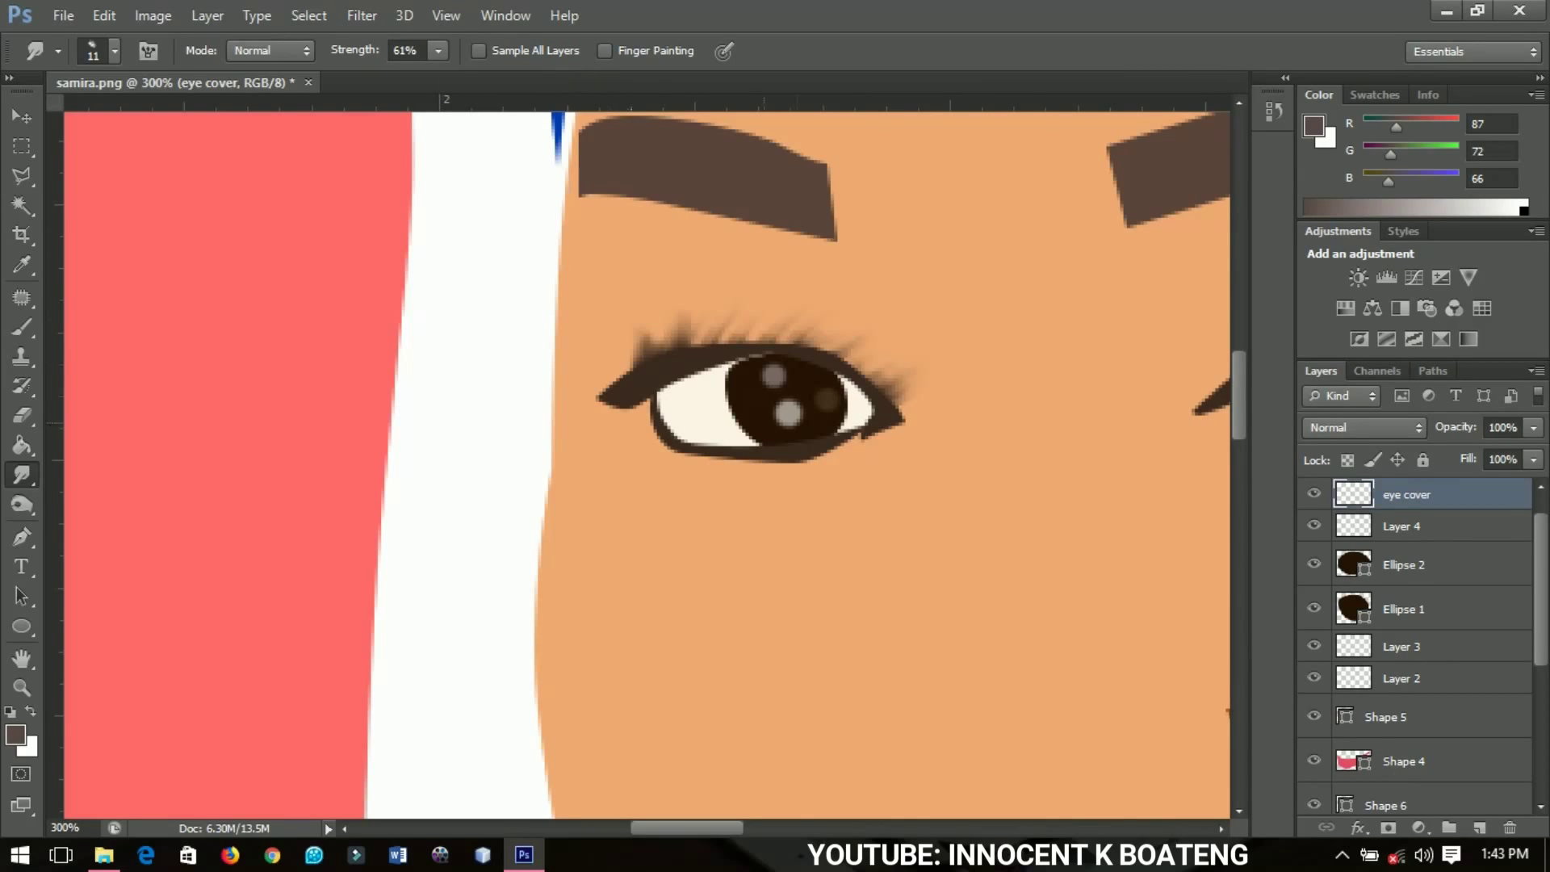
pyautogui.moveTo(631, 380)
pyautogui.mouseDown()
pyautogui.moveTo(607, 355)
pyautogui.moveTo(566, 398)
pyautogui.moveTo(567, 368)
pyautogui.moveTo(540, 336)
pyautogui.mouseUp()
pyautogui.moveTo(668, 443)
pyautogui.mouseDown()
pyautogui.moveTo(677, 482)
pyautogui.moveTo(686, 458)
pyautogui.moveTo(693, 480)
pyautogui.moveTo(801, 482)
pyautogui.mouseUp()
pyautogui.moveTo(828, 451); pyautogui.dragTo(840, 468)
pyautogui.moveTo(874, 432); pyautogui.dragTo(895, 446)
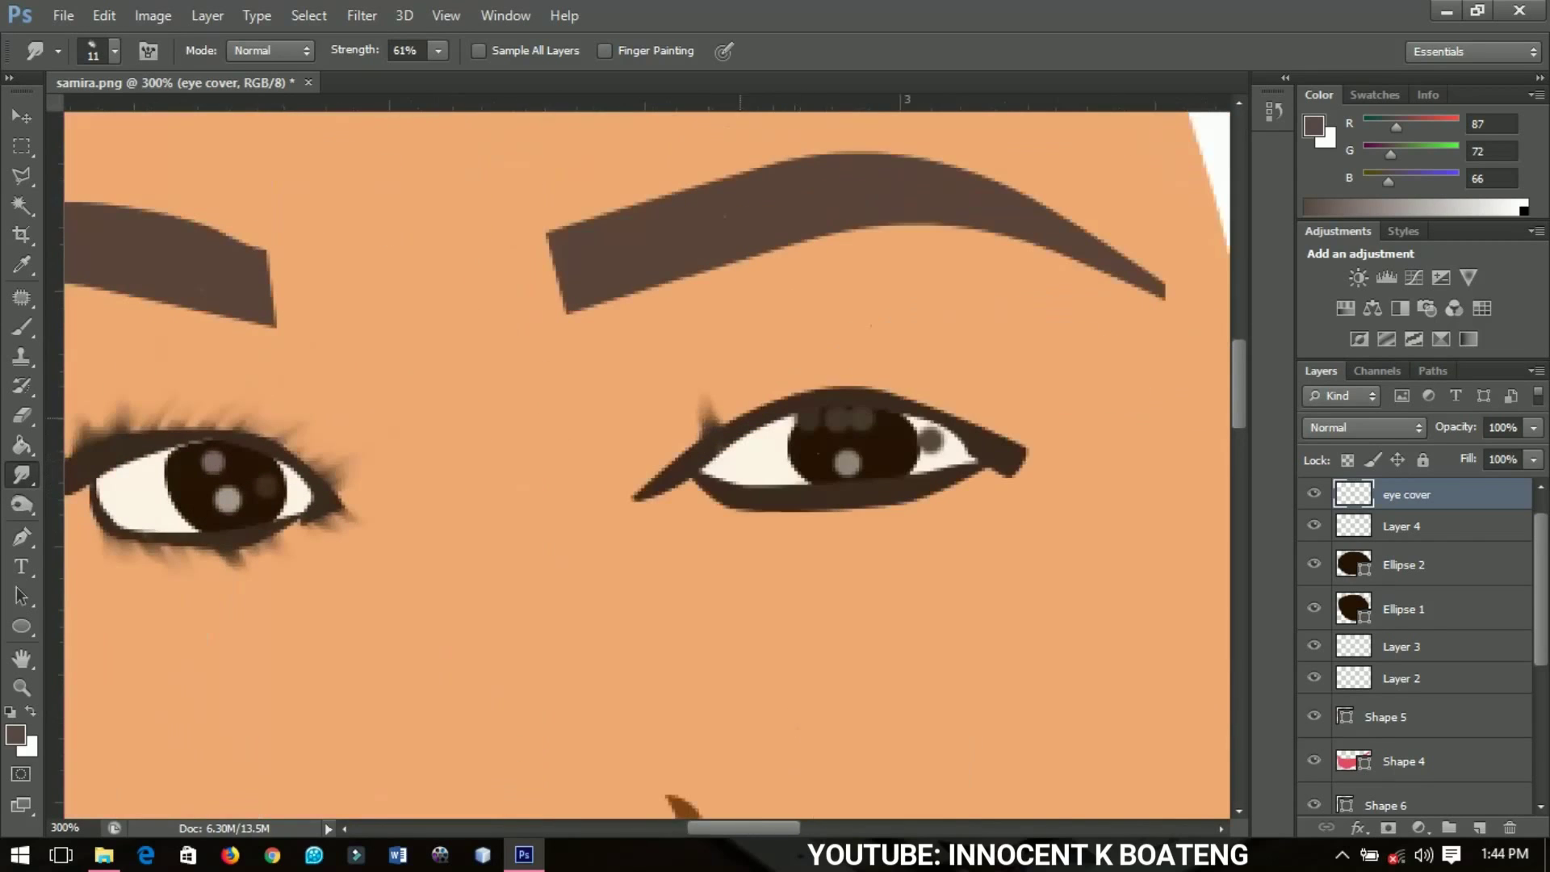
# - Smudge matching lashes outward around the upper and lower outlines of the other eye
pyautogui.moveTo(731, 420); pyautogui.dragTo(752, 388)
pyautogui.moveTo(770, 401)
pyautogui.mouseDown()
pyautogui.moveTo(787, 375)
pyautogui.moveTo(852, 374)
pyautogui.mouseUp()
pyautogui.moveTo(880, 393)
pyautogui.mouseDown()
pyautogui.moveTo(906, 373)
pyautogui.moveTo(961, 396)
pyautogui.mouseUp()
pyautogui.moveTo(1008, 444); pyautogui.dragTo(1033, 412)
pyautogui.moveTo(960, 480); pyautogui.dragTo(949, 505)
pyautogui.moveTo(852, 505); pyautogui.dragTo(787, 525)
pyautogui.moveTo(776, 509); pyautogui.dragTo(715, 533)
pyautogui.moveTo(710, 488)
pyautogui.mouseDown()
pyautogui.moveTo(696, 516)
pyautogui.moveTo(652, 453)
pyautogui.mouseUp()
# - Examine the smudged lashes at full-portrait and closer magnification
pyautogui.hotkey('ctrl', '-')
pyautogui.hotkey('ctrl', '-')
pyautogui.hotkey('ctrl', '-')
pyautogui.hotkey('ctrl', '-')
pyautogui.hotkey('ctrl', '-')
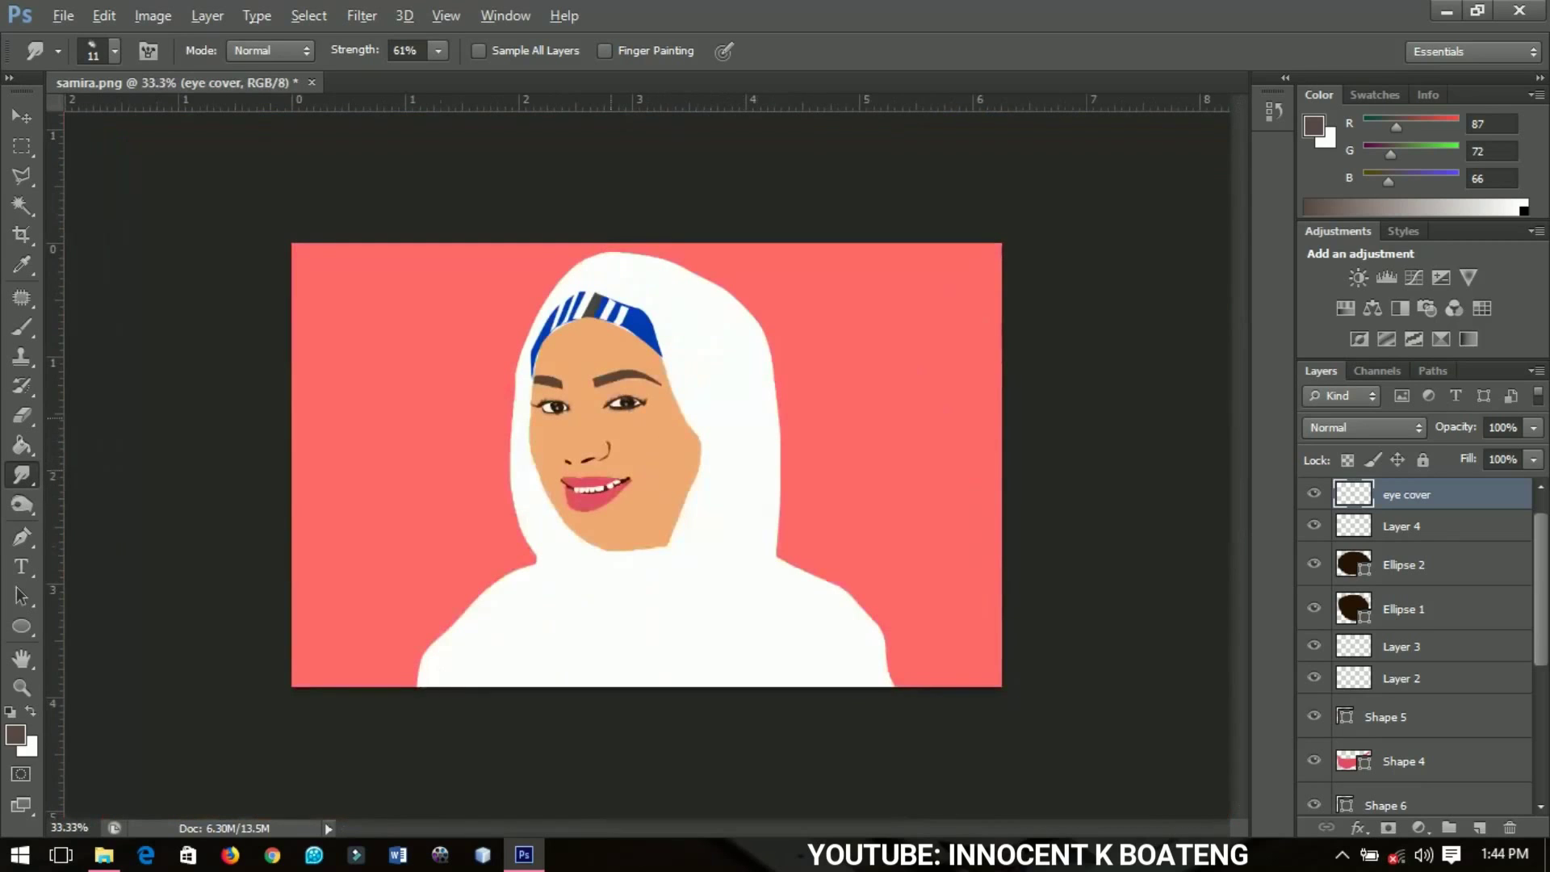
pyautogui.hotkey('ctrl', '+')
pyautogui.hotkey('ctrl', '+')
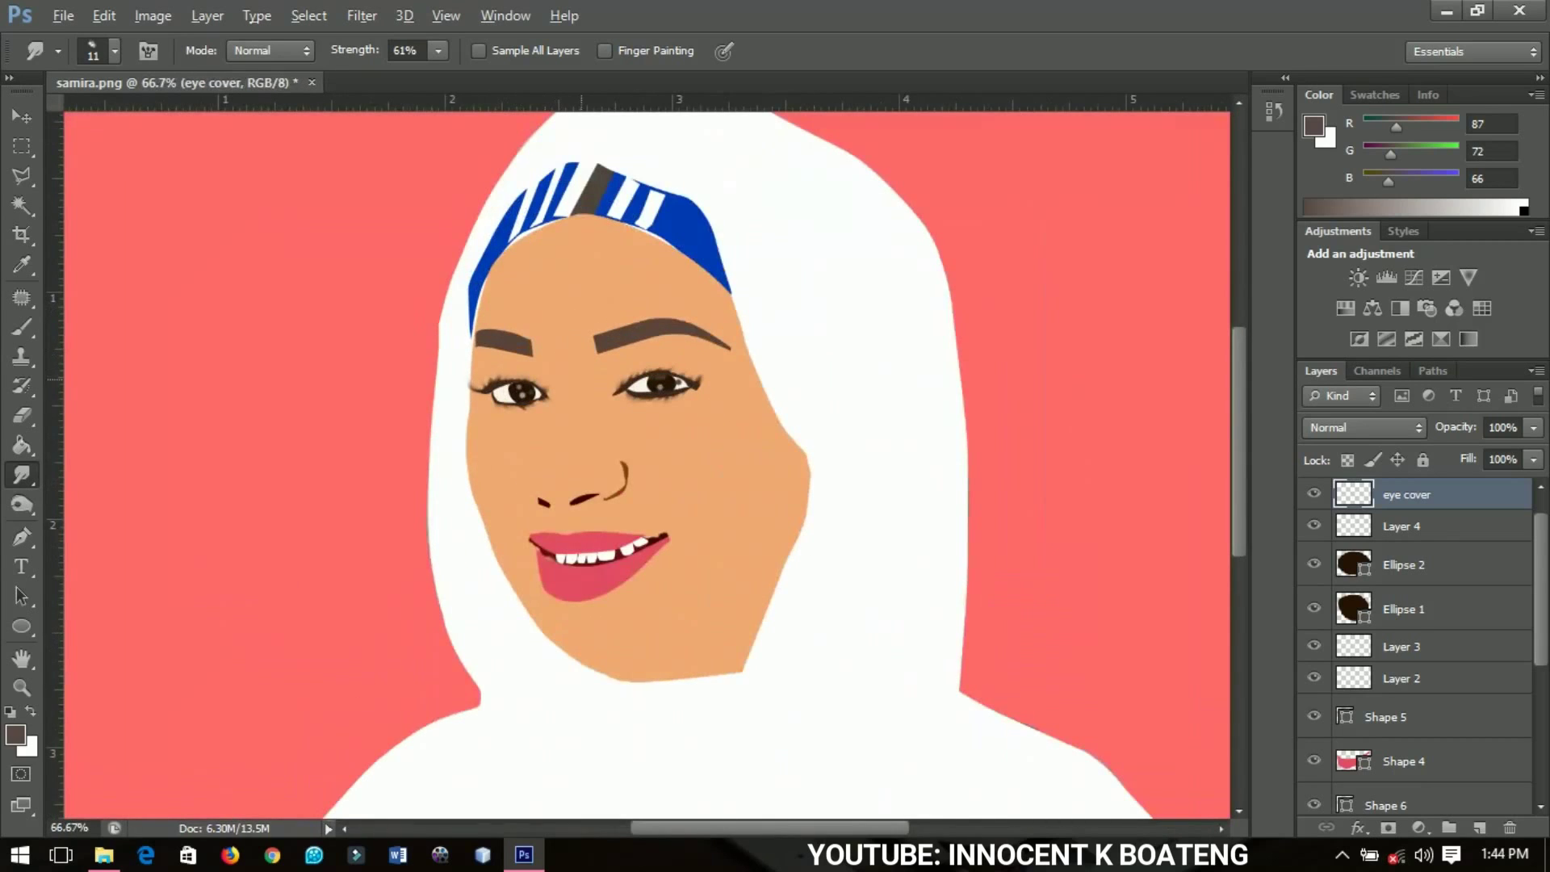
pyautogui.hotkey('ctrl', '-')
pyautogui.hotkey('ctrl', '-')
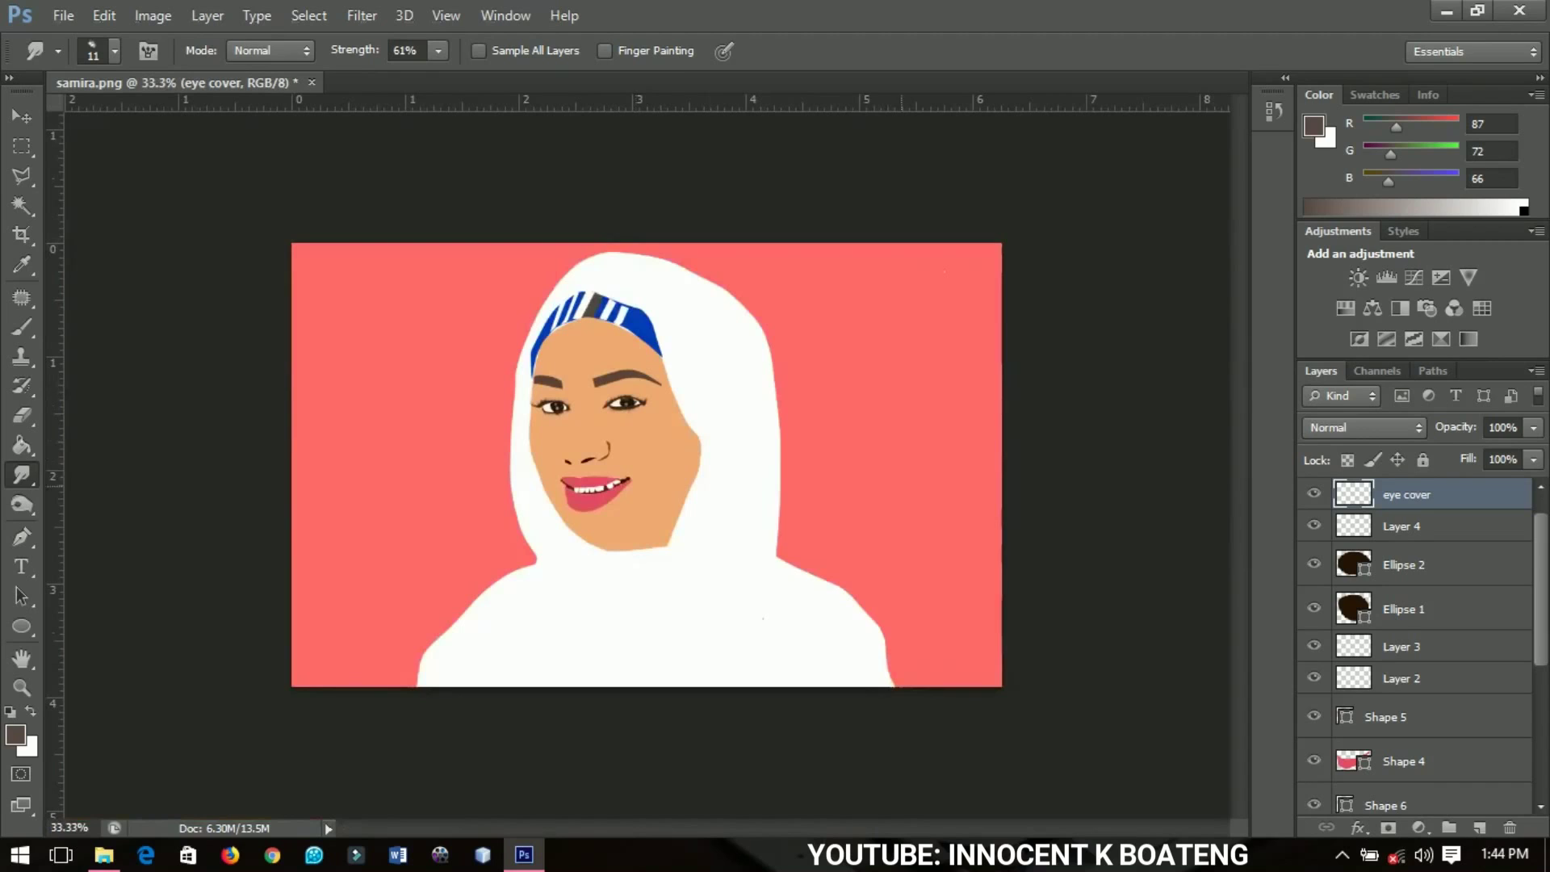
# - Duplicate the Layer 0 photo, bring the copy to the front of the layer stack, and compare it with the artwork
pyautogui.scroll(-5, 1421, 646)
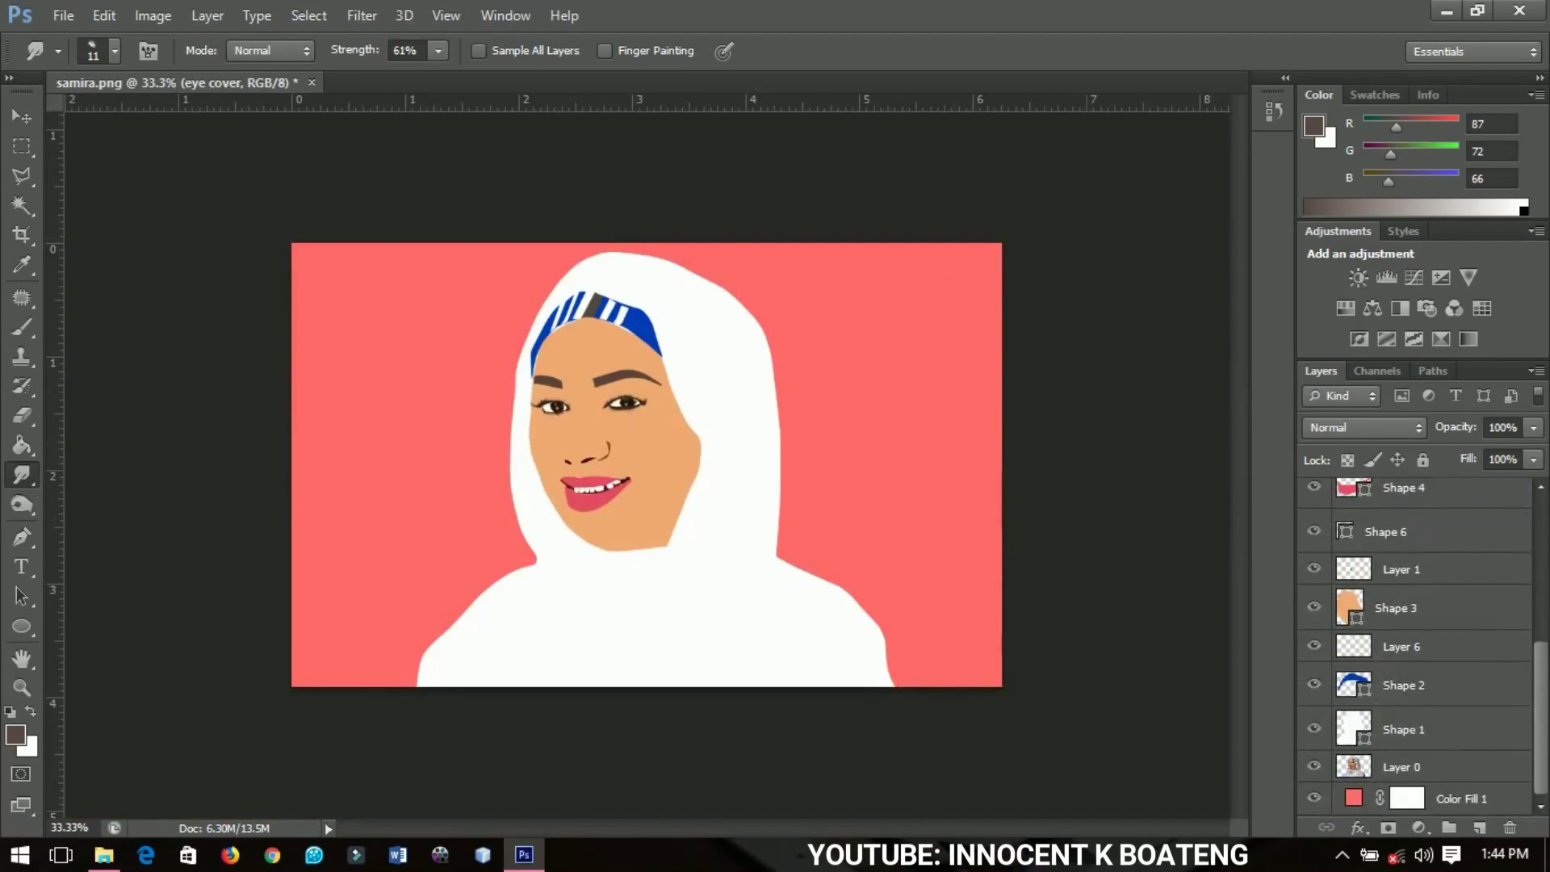
pyautogui.click(1423, 767)
pyautogui.hotkey('ctrl', 'j')
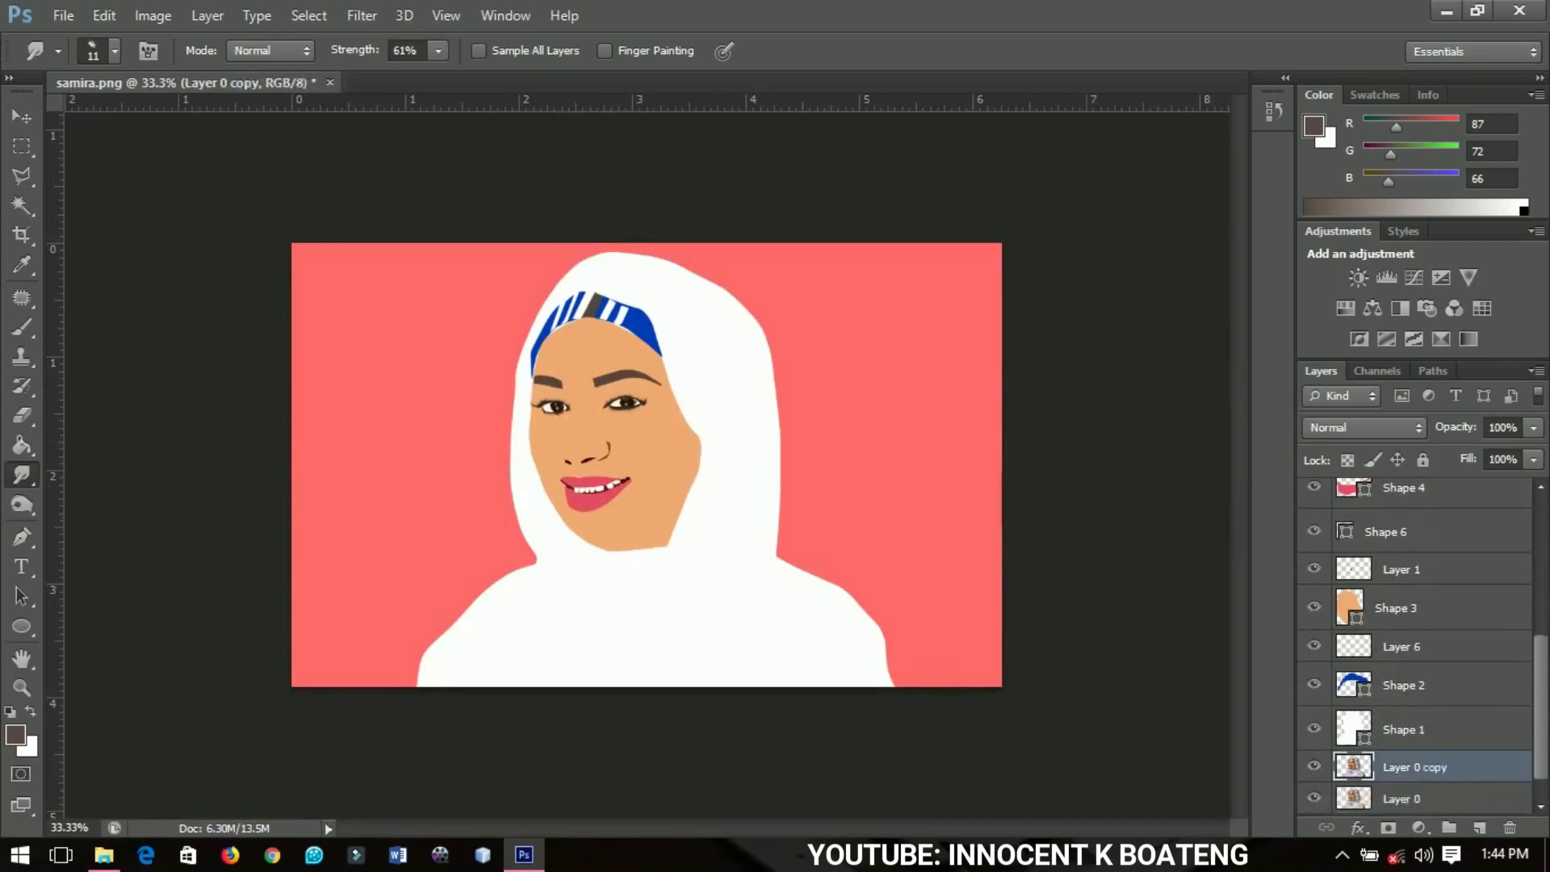
pyautogui.hotkey('ctrl', 'shift', ']')
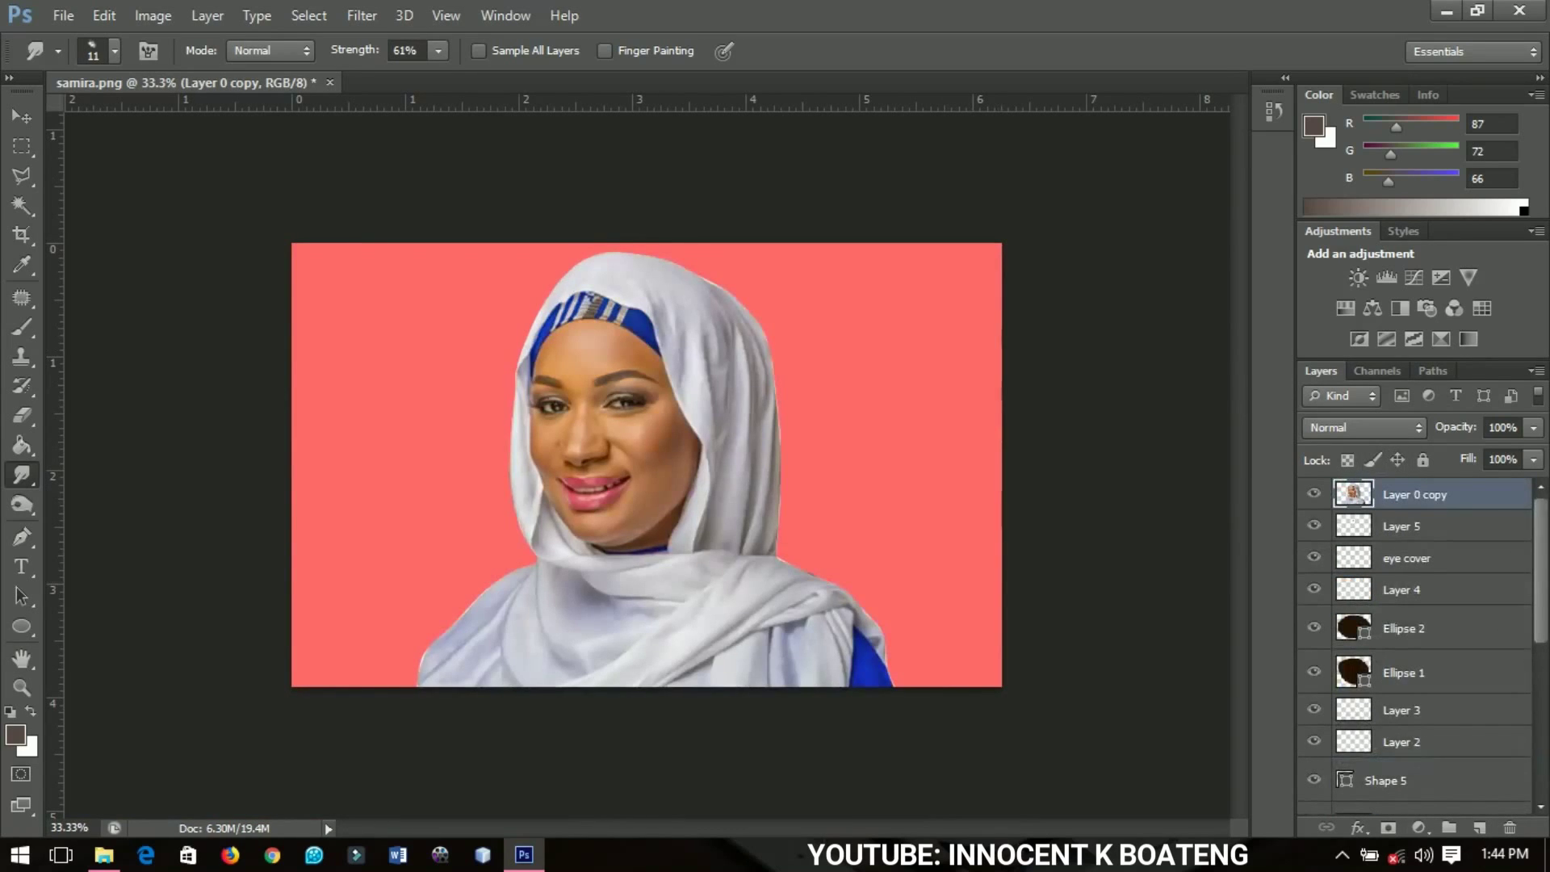
pyautogui.click(1315, 492)
pyautogui.click(1315, 493)
# - Rename the Shape 1 layer as veil
pyautogui.hotkey('ctrl', '+')
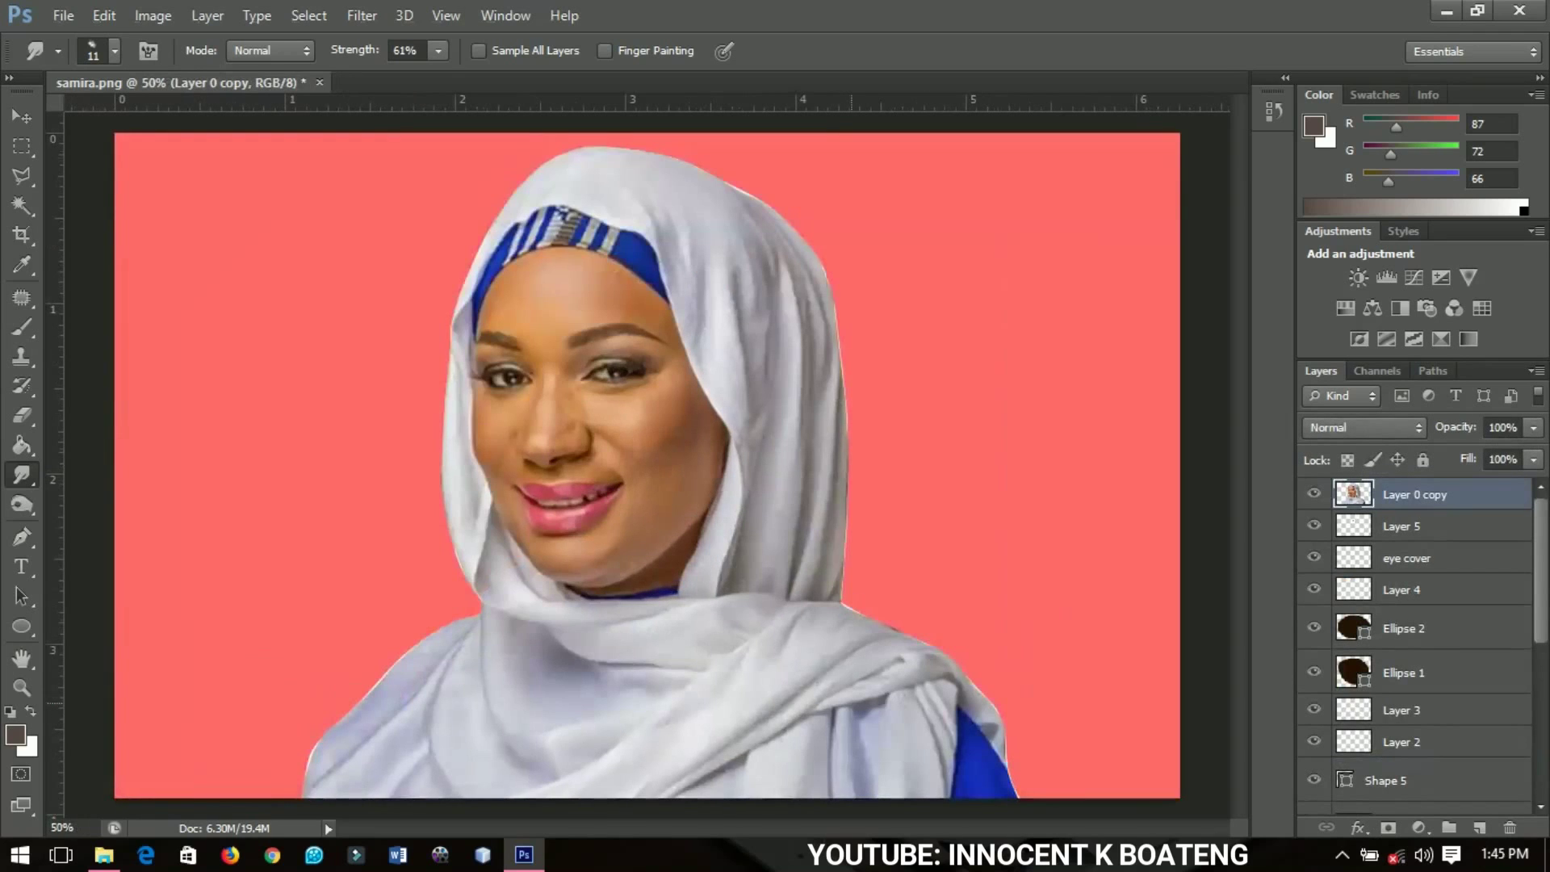
pyautogui.hotkey('ctrl', '+')
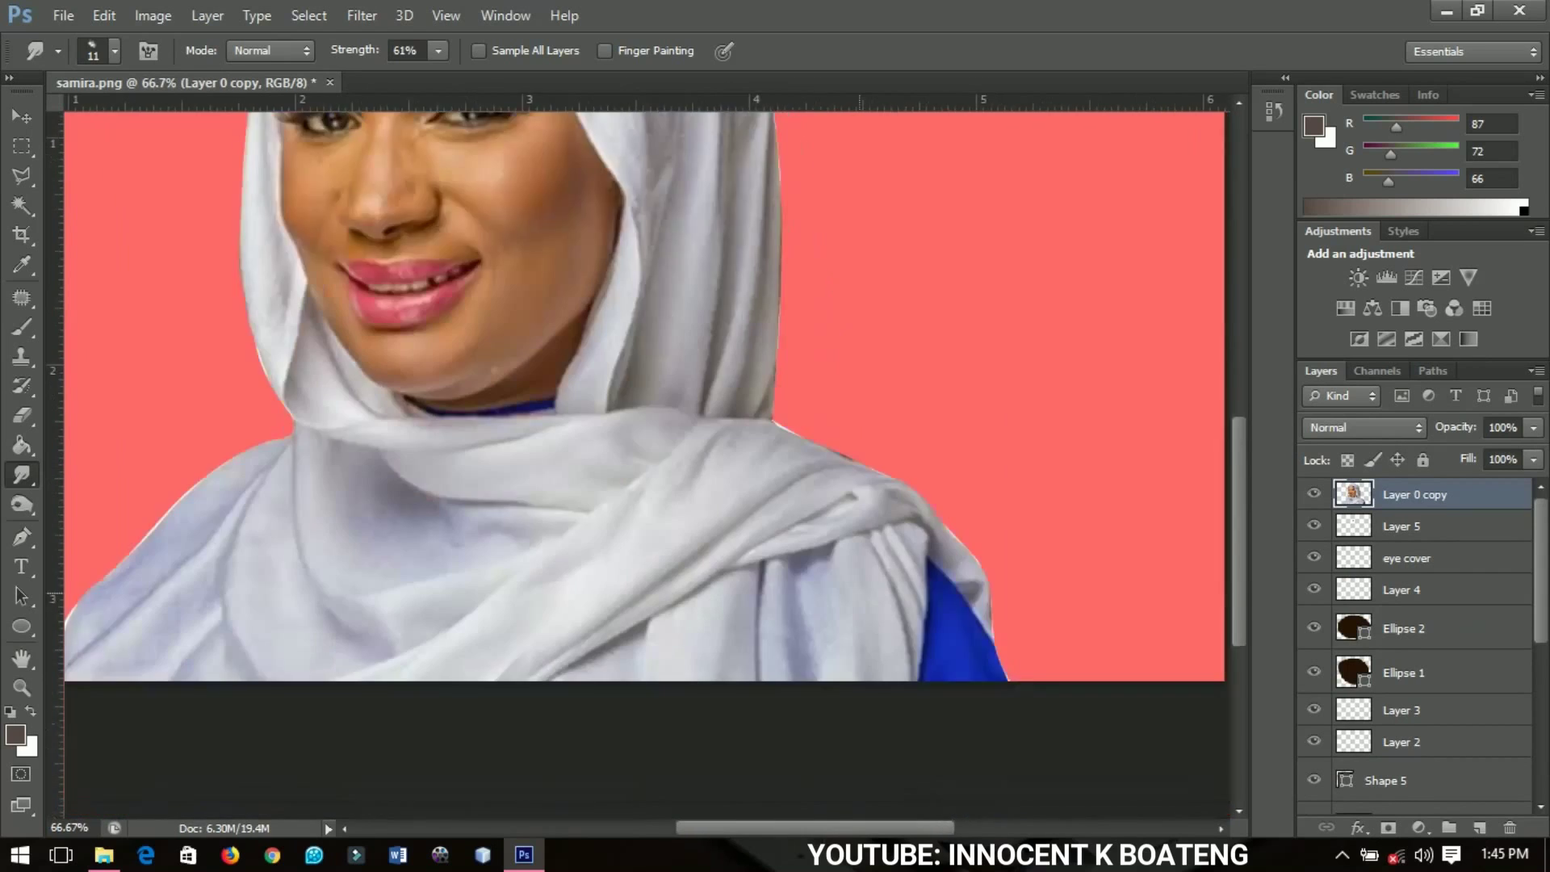
pyautogui.moveTo(860, 594); pyautogui.dragTo(790, 423)
pyautogui.scroll(-3, 1414, 641)
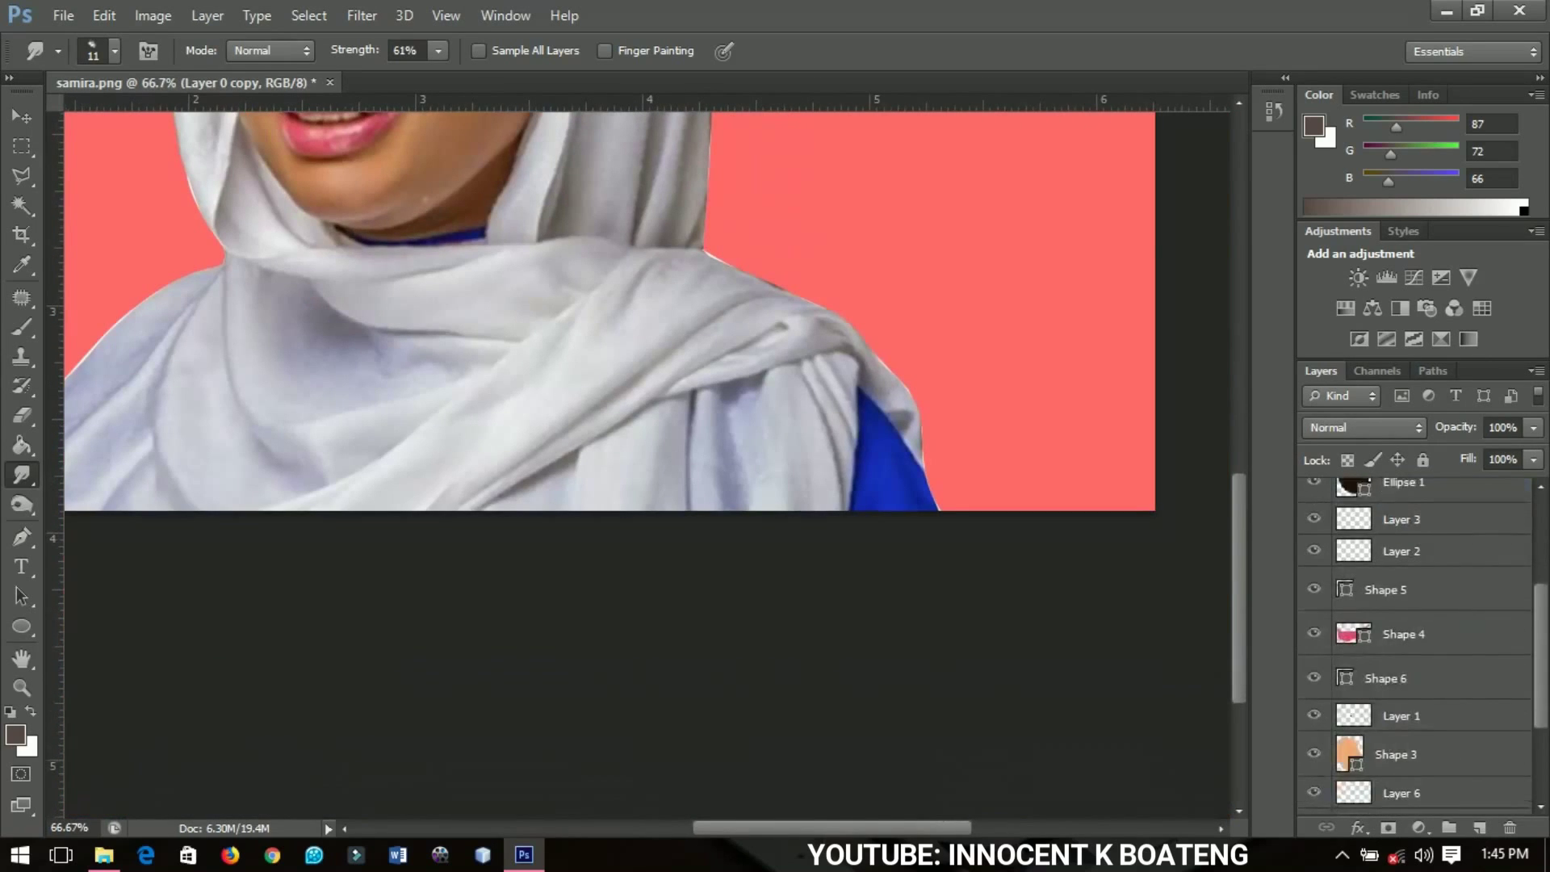
pyautogui.scroll(-3, 1413, 646)
pyautogui.click(1403, 749)
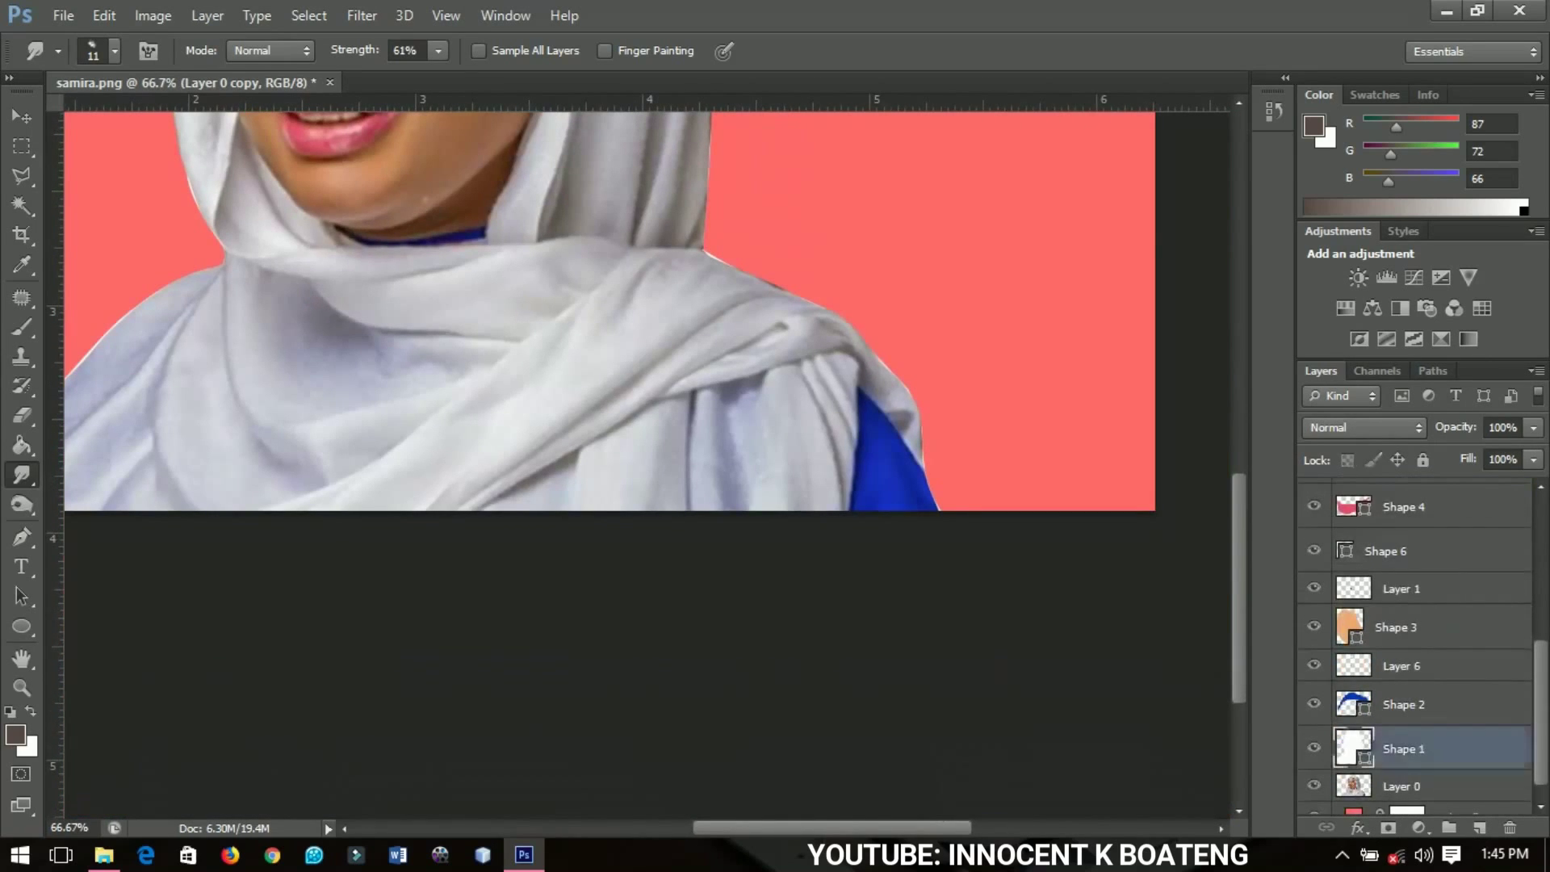
pyautogui.doubleClick(1403, 749)
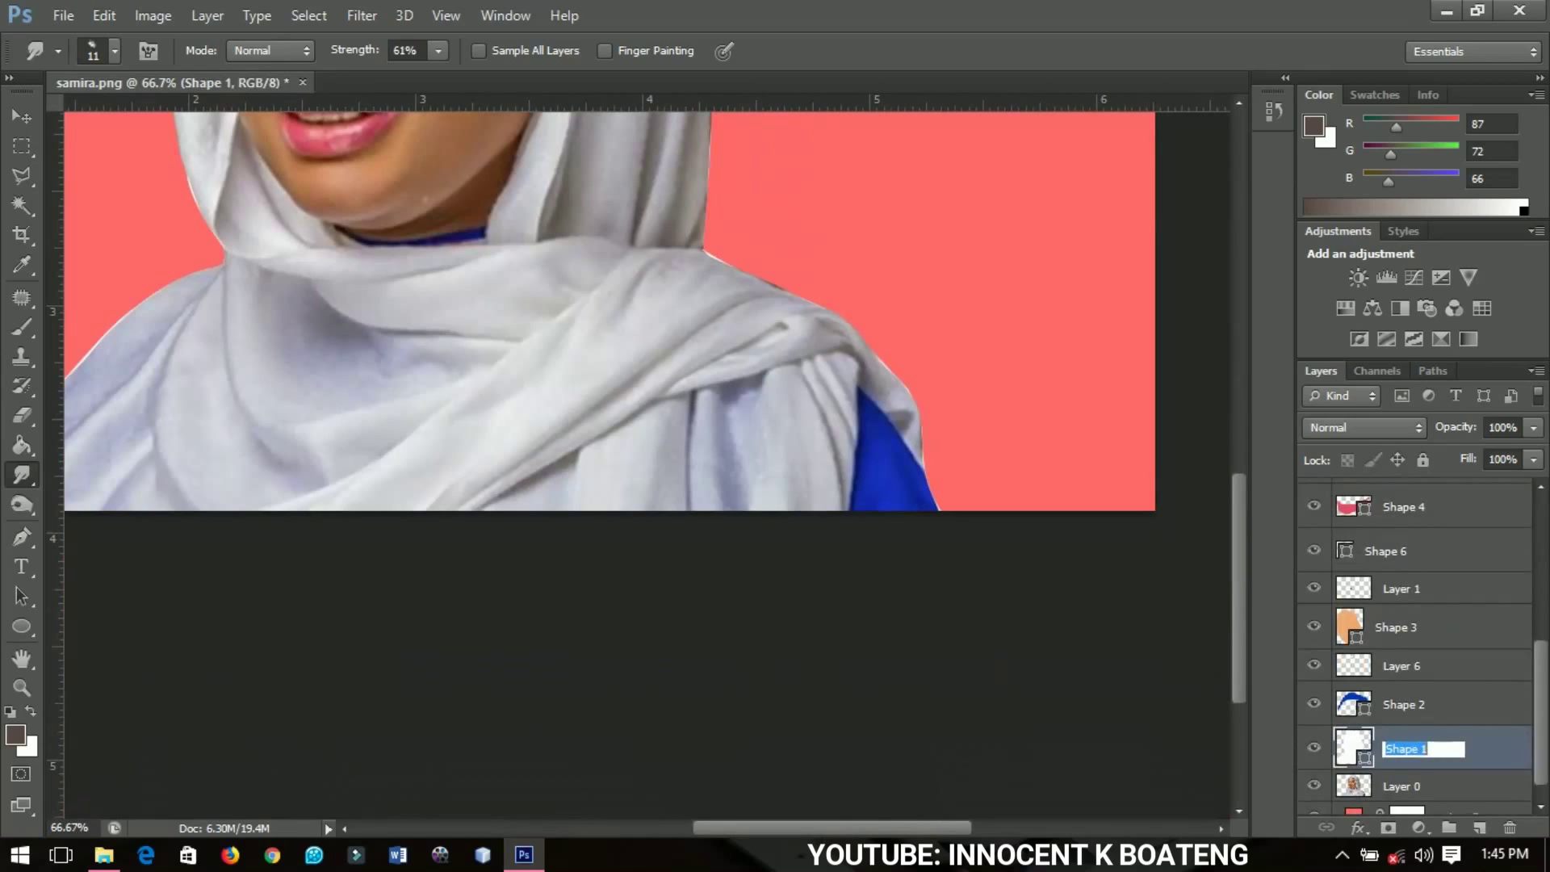
pyautogui.write('veil')
pyautogui.press('Return')
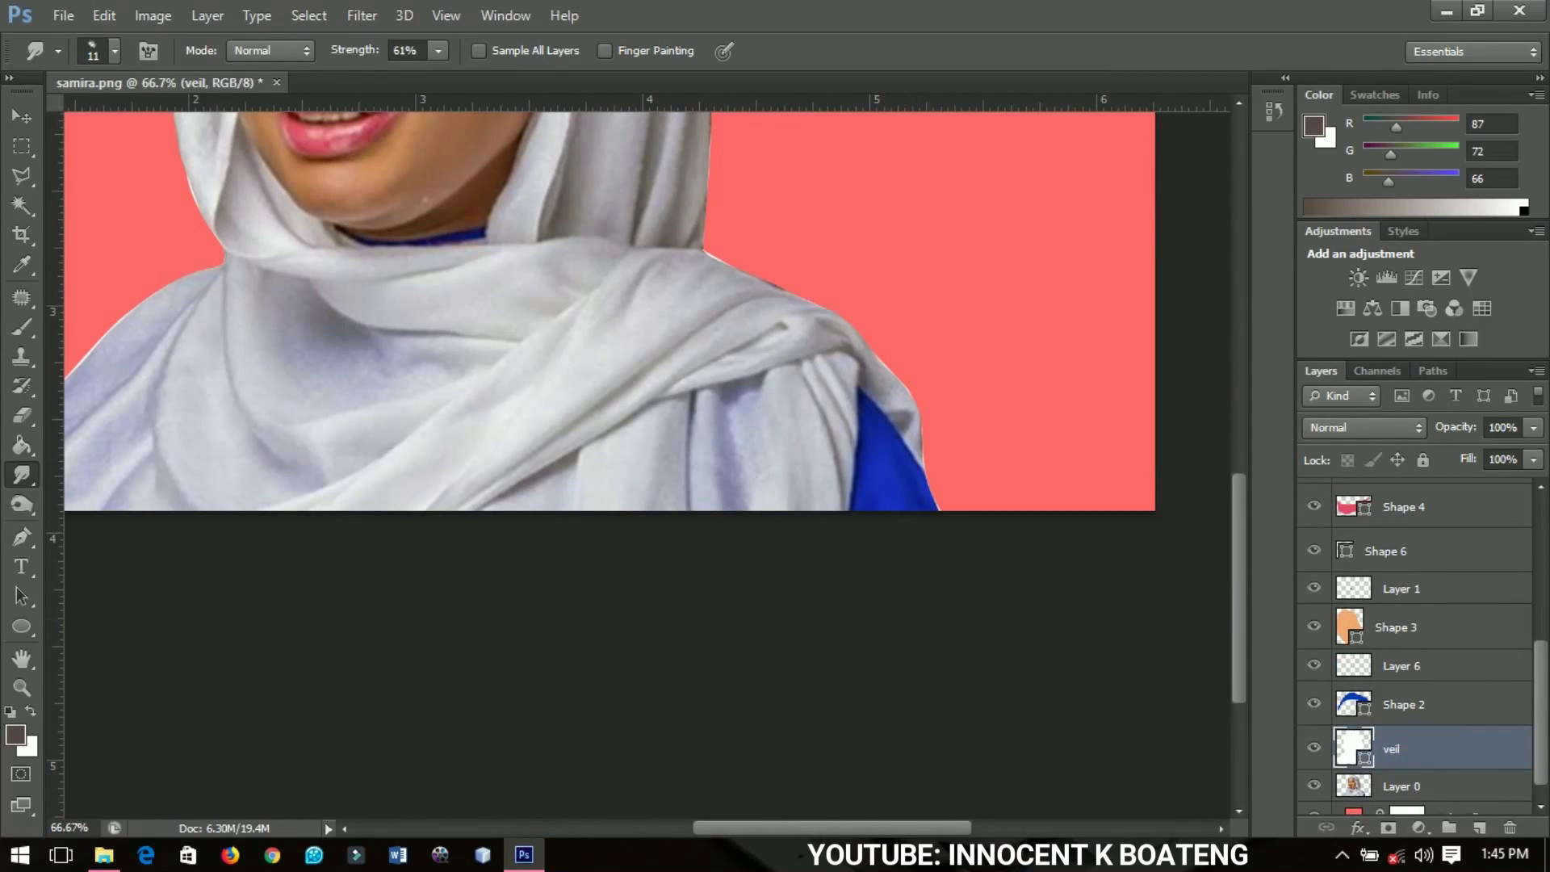
# - Add a new layer above veil and trace a closed path around the blue sleeve at the portrait's lower edge
pyautogui.click(22, 537)
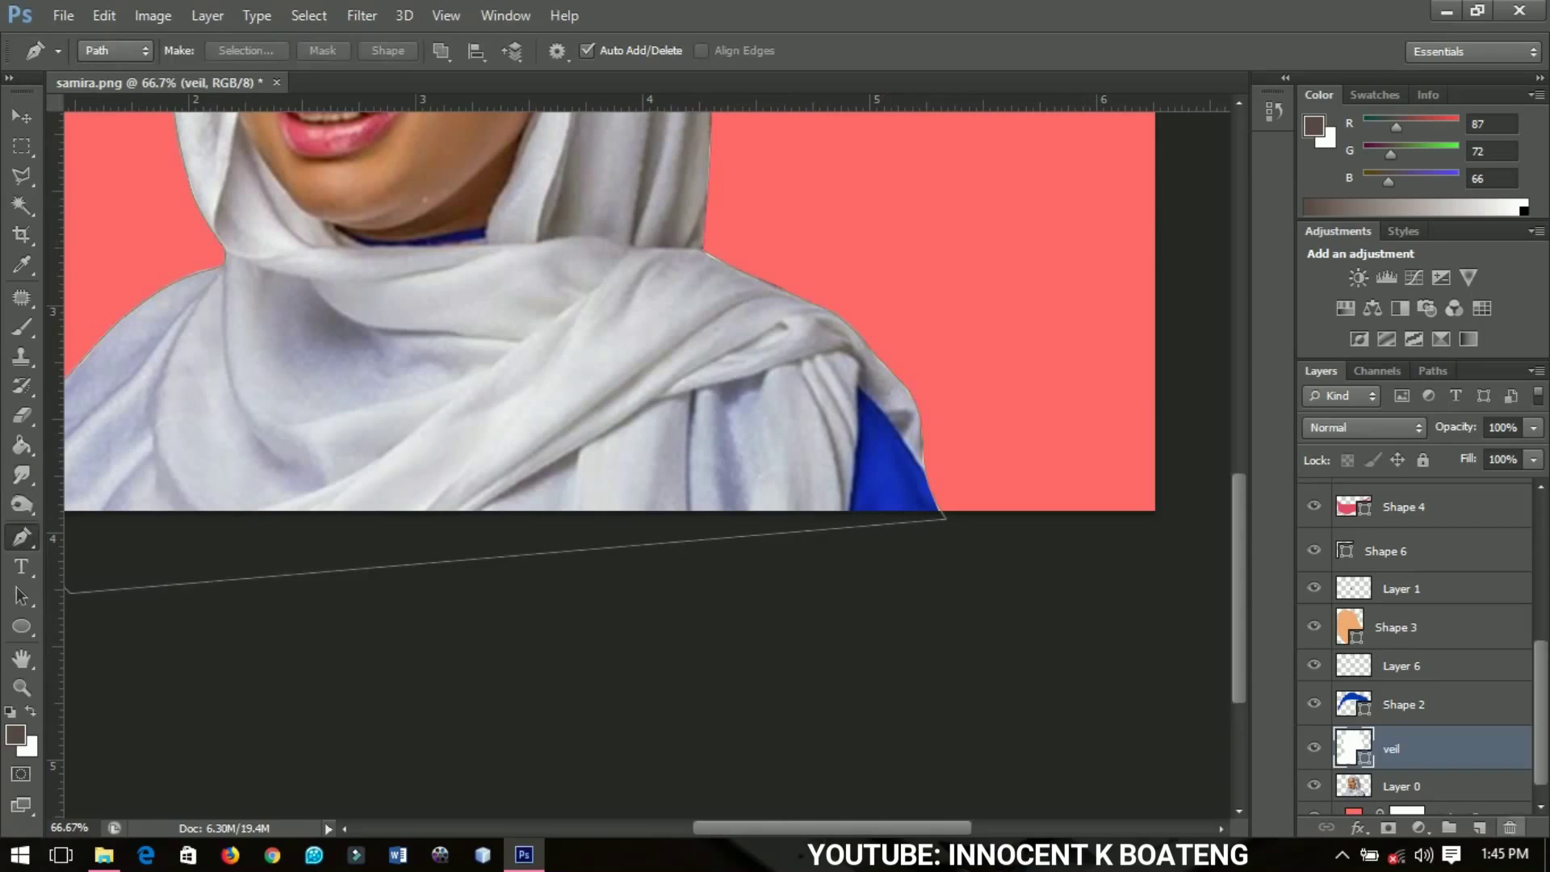
pyautogui.click(1480, 828)
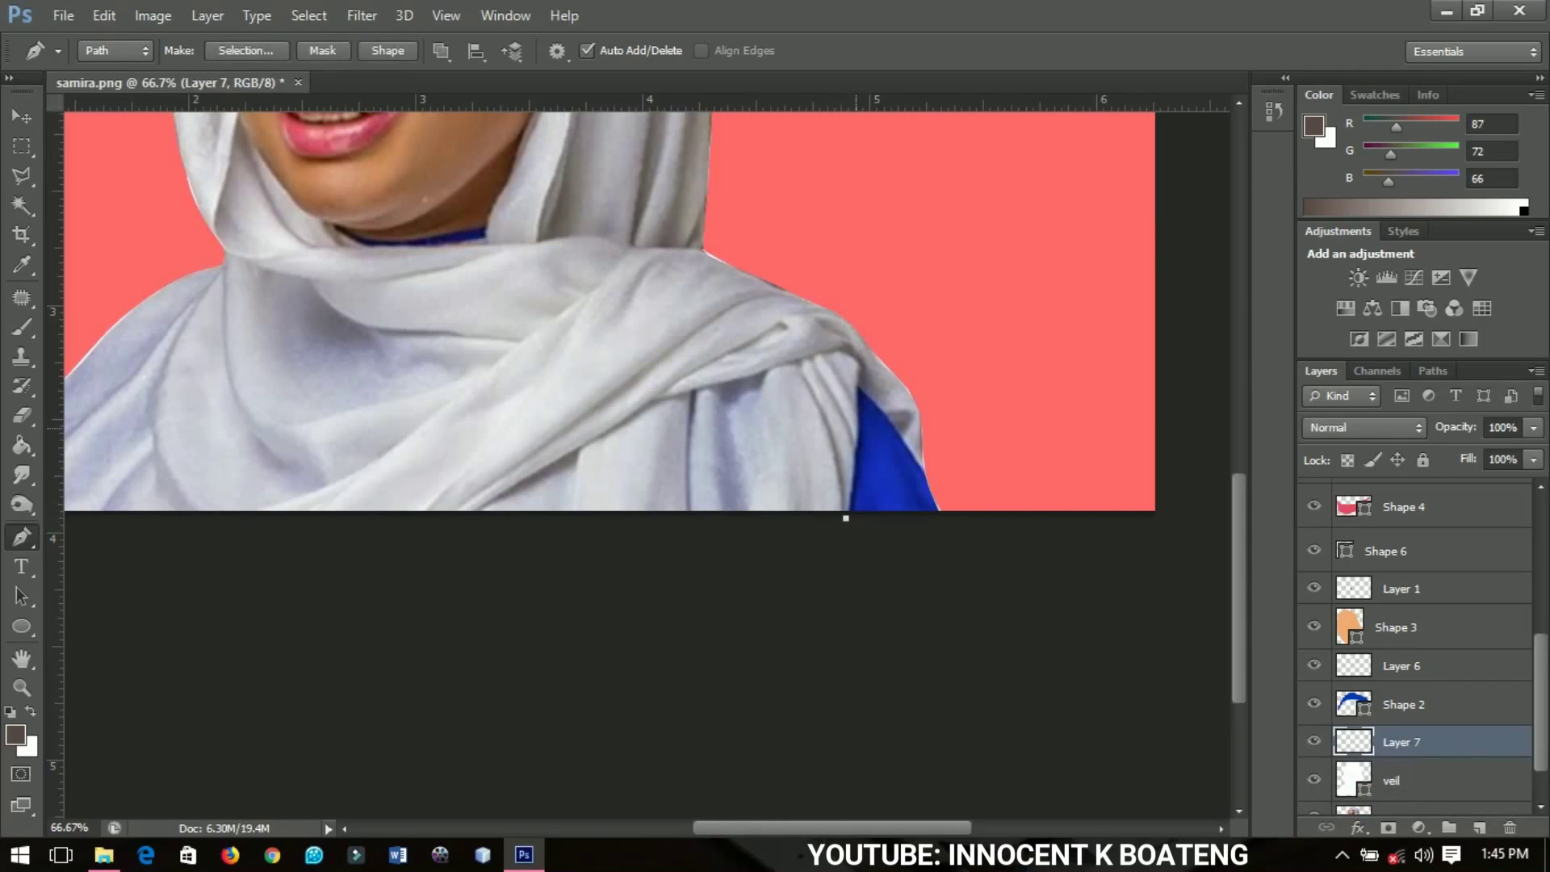
pyautogui.moveTo(856, 431); pyautogui.dragTo(859, 391)
pyautogui.click(858, 388)
pyautogui.moveTo(913, 445); pyautogui.dragTo(935, 493)
pyautogui.click(946, 518)
pyautogui.click(822, 524)
pyautogui.click(846, 517)
# - Trace a closed path around the thin blue neckline visible between the chin and the veil
pyautogui.scroll(-1, 1415, 646)
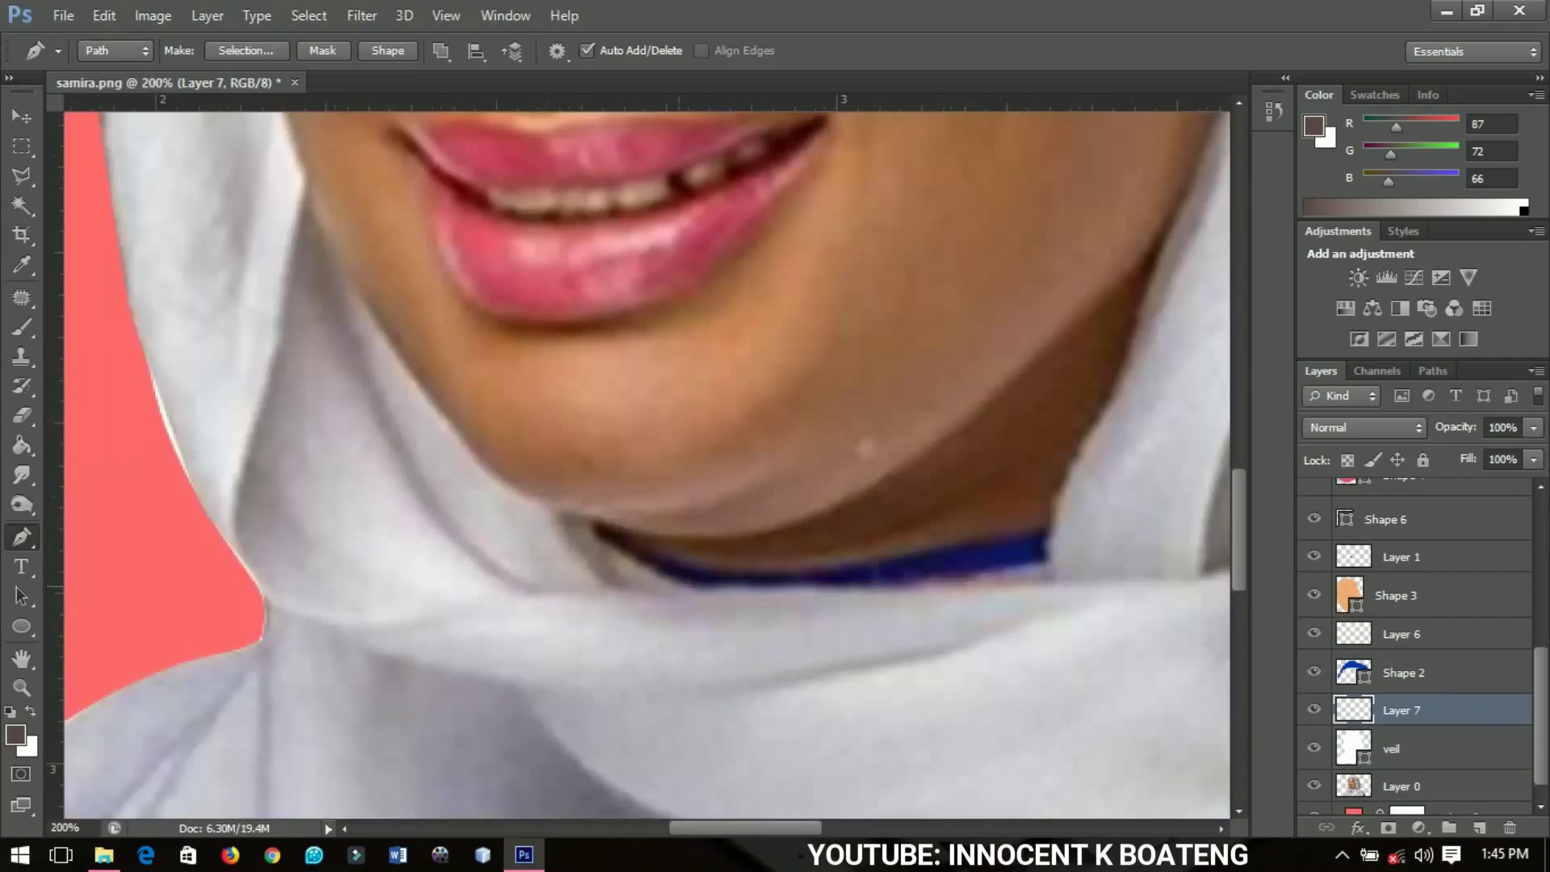
pyautogui.click(651, 558)
pyautogui.click(721, 572)
pyautogui.click(953, 546)
pyautogui.click(1046, 532)
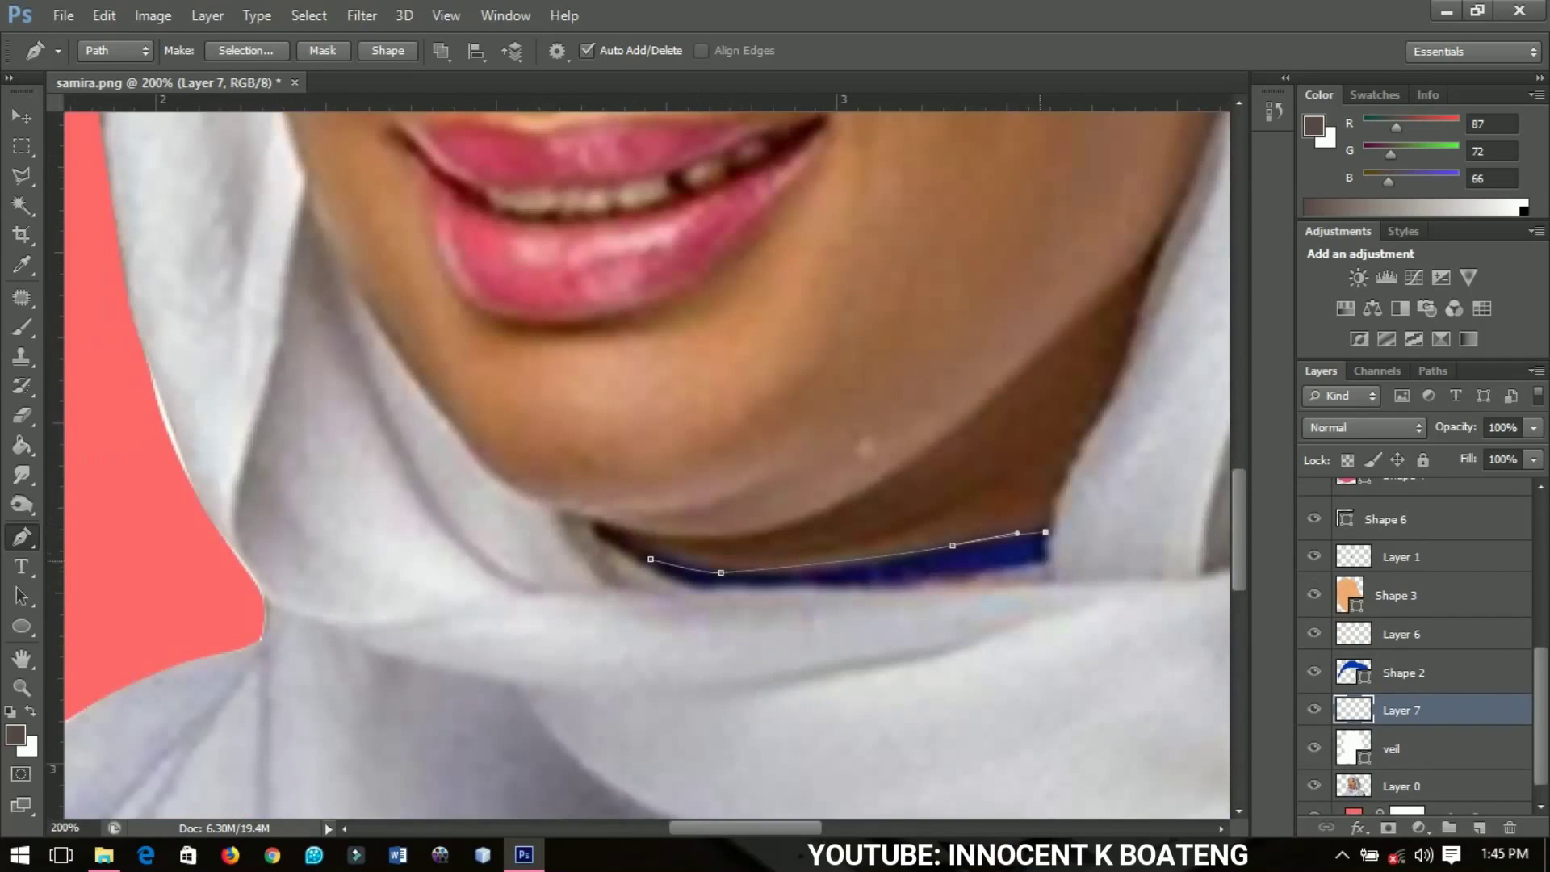
pyautogui.click(1042, 561)
pyautogui.click(845, 586)
pyautogui.moveTo(711, 588); pyautogui.dragTo(735, 595)
pyautogui.click(651, 559)
# - Fill the traced sleeve and neckline paths on Layer 7 with solid blue 0900a5 and delete the paths
pyautogui.rightClick(1027, 476)
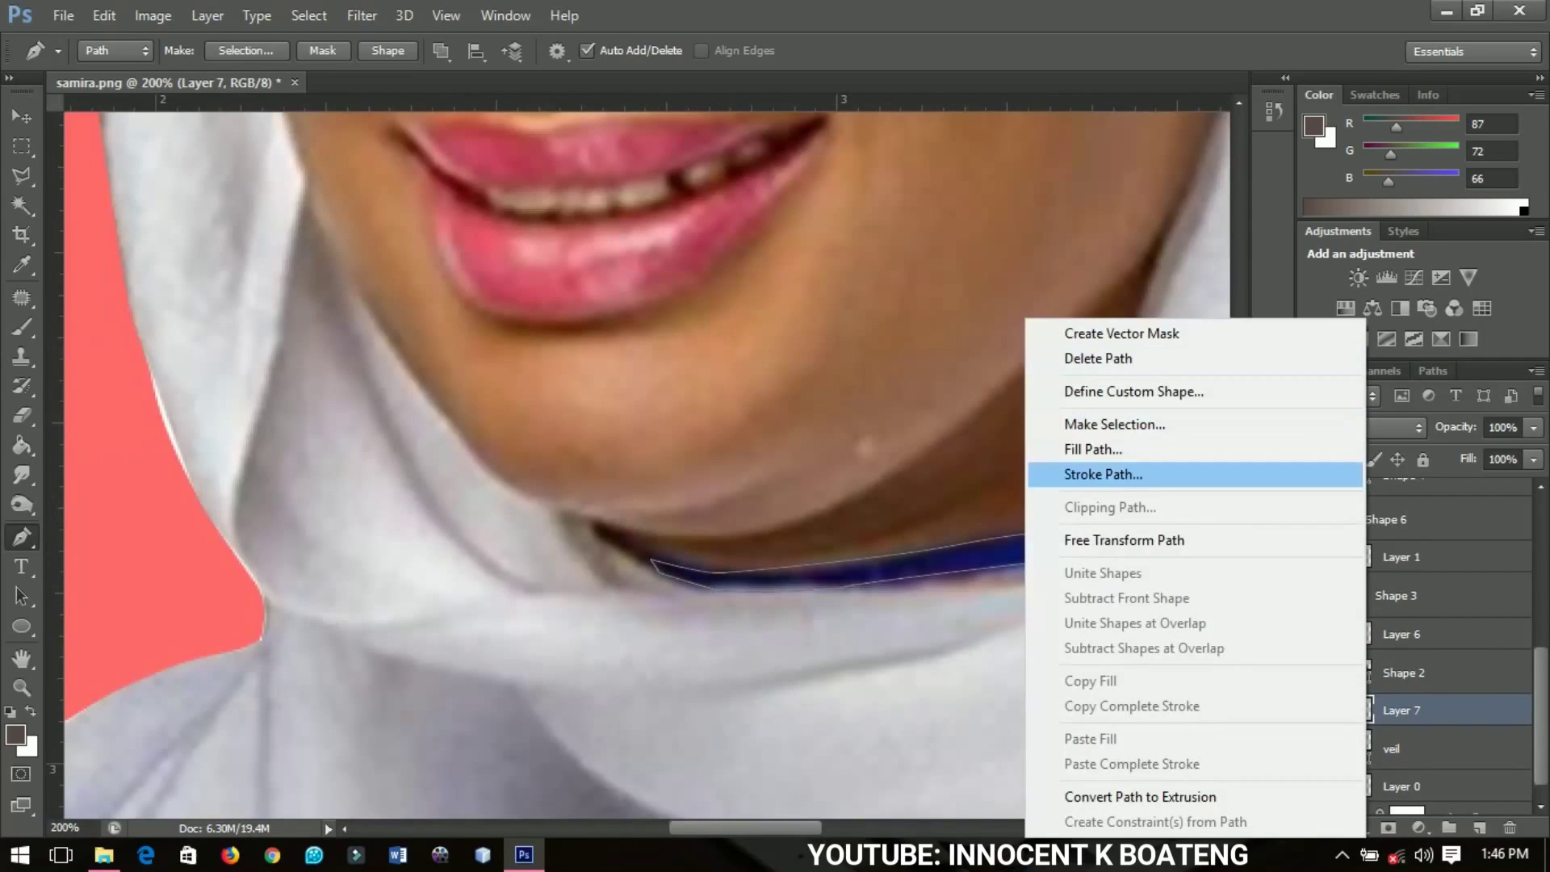
pyautogui.click(1093, 449)
pyautogui.click(255, 495)
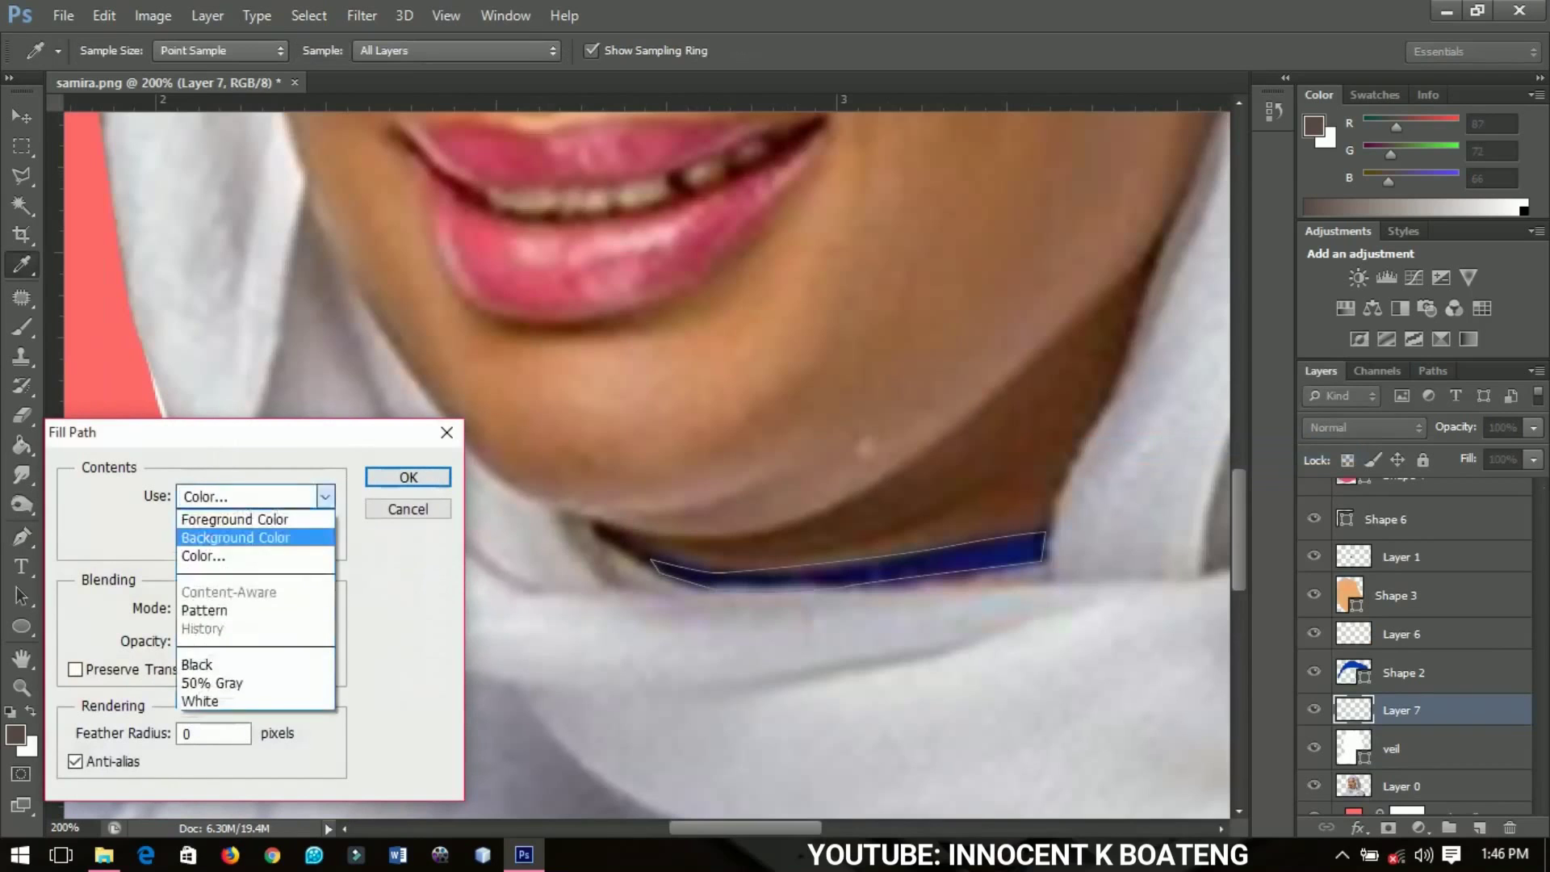
pyautogui.click(204, 555)
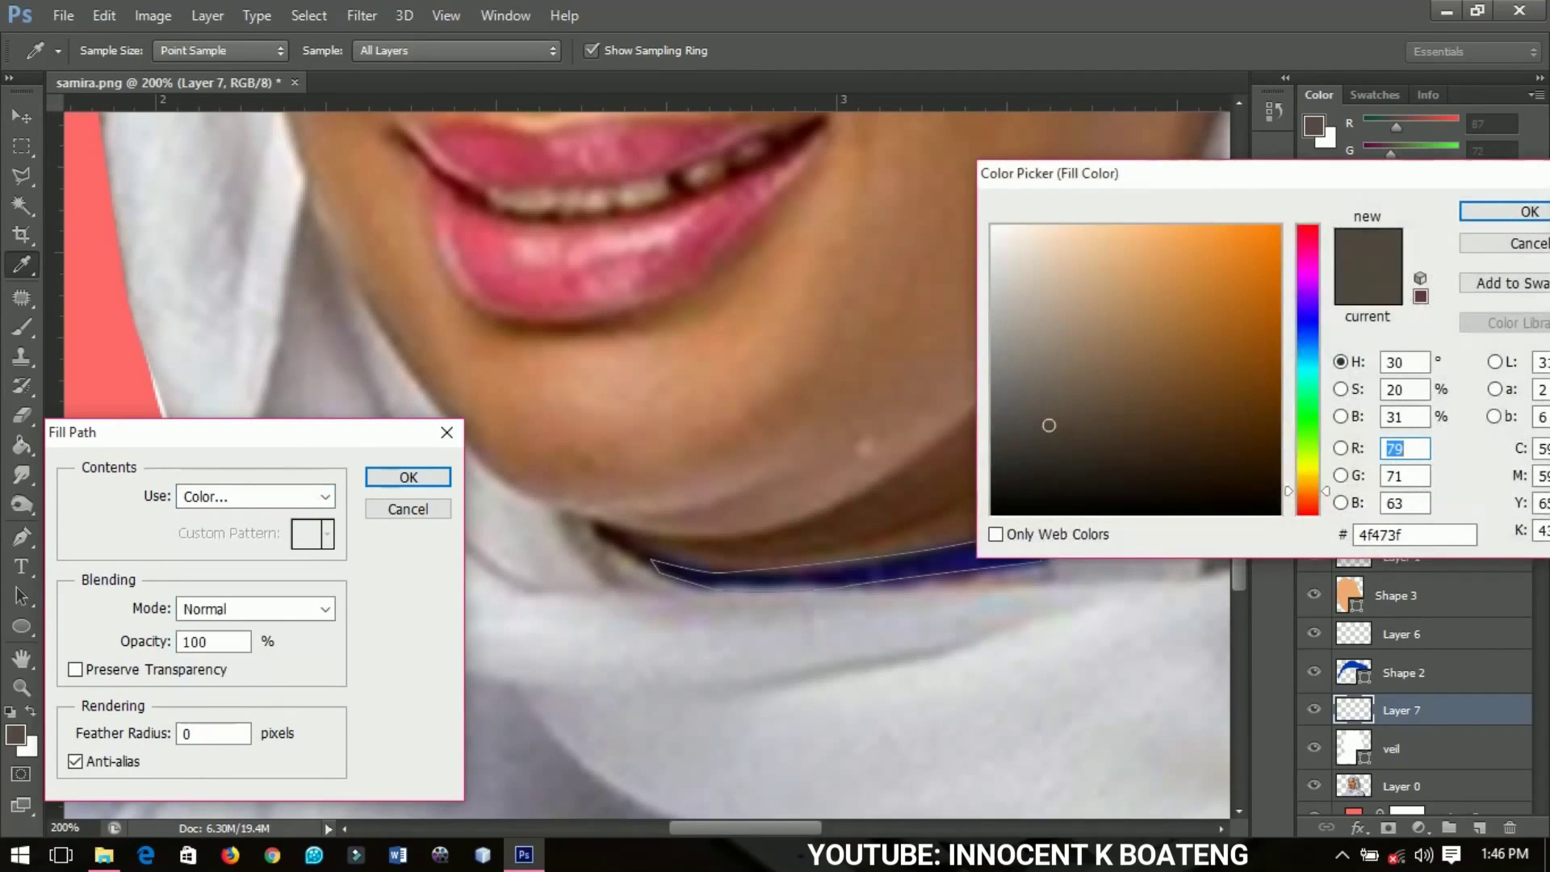
pyautogui.click(840, 576)
pyautogui.click(876, 573)
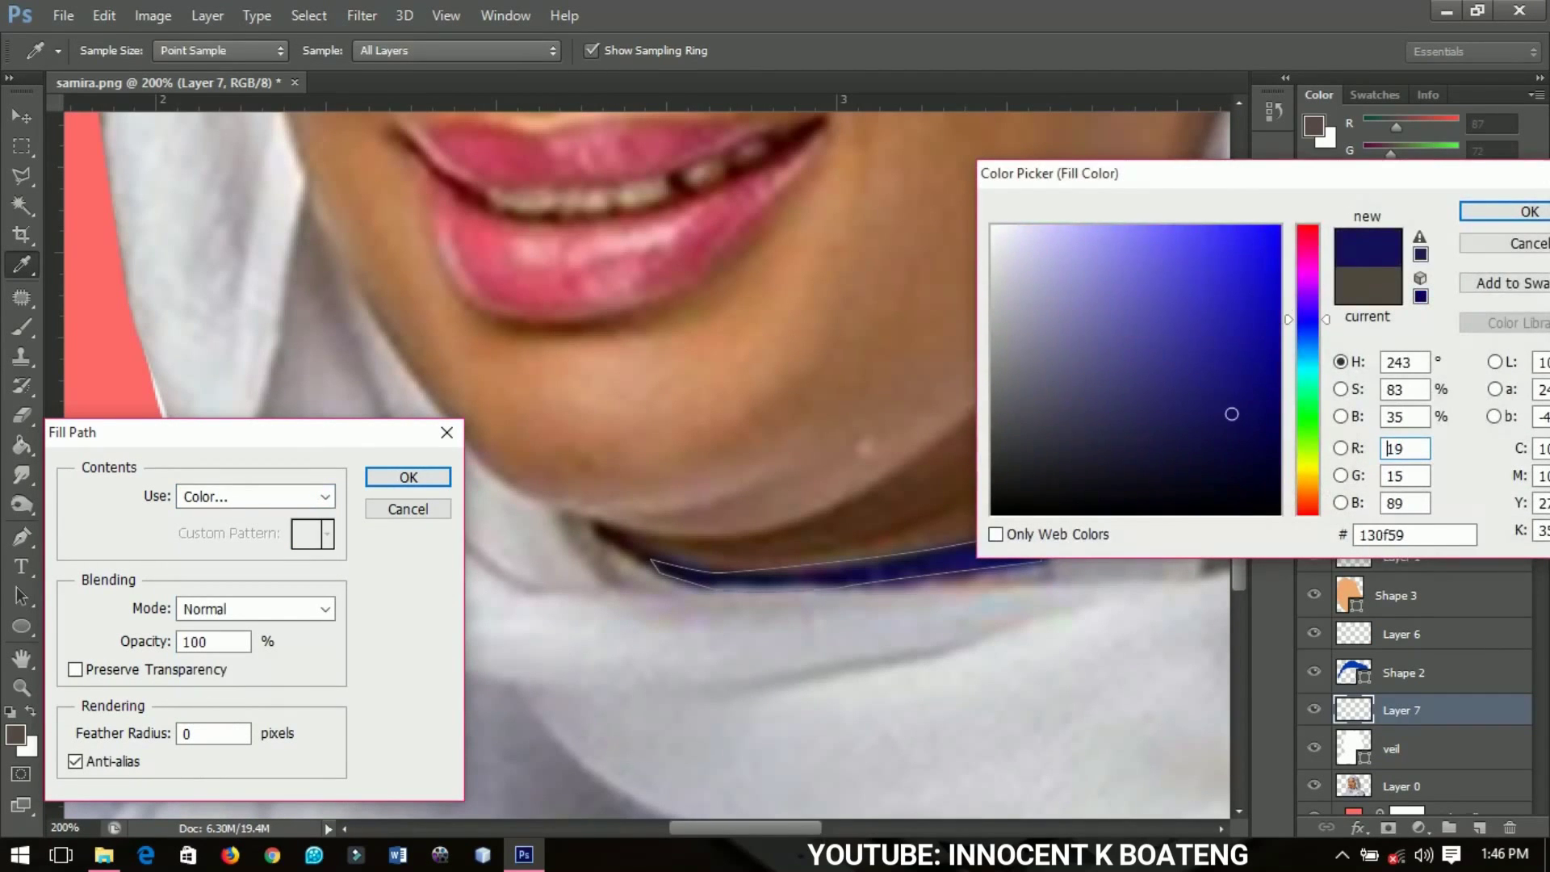
pyautogui.click(1279, 327)
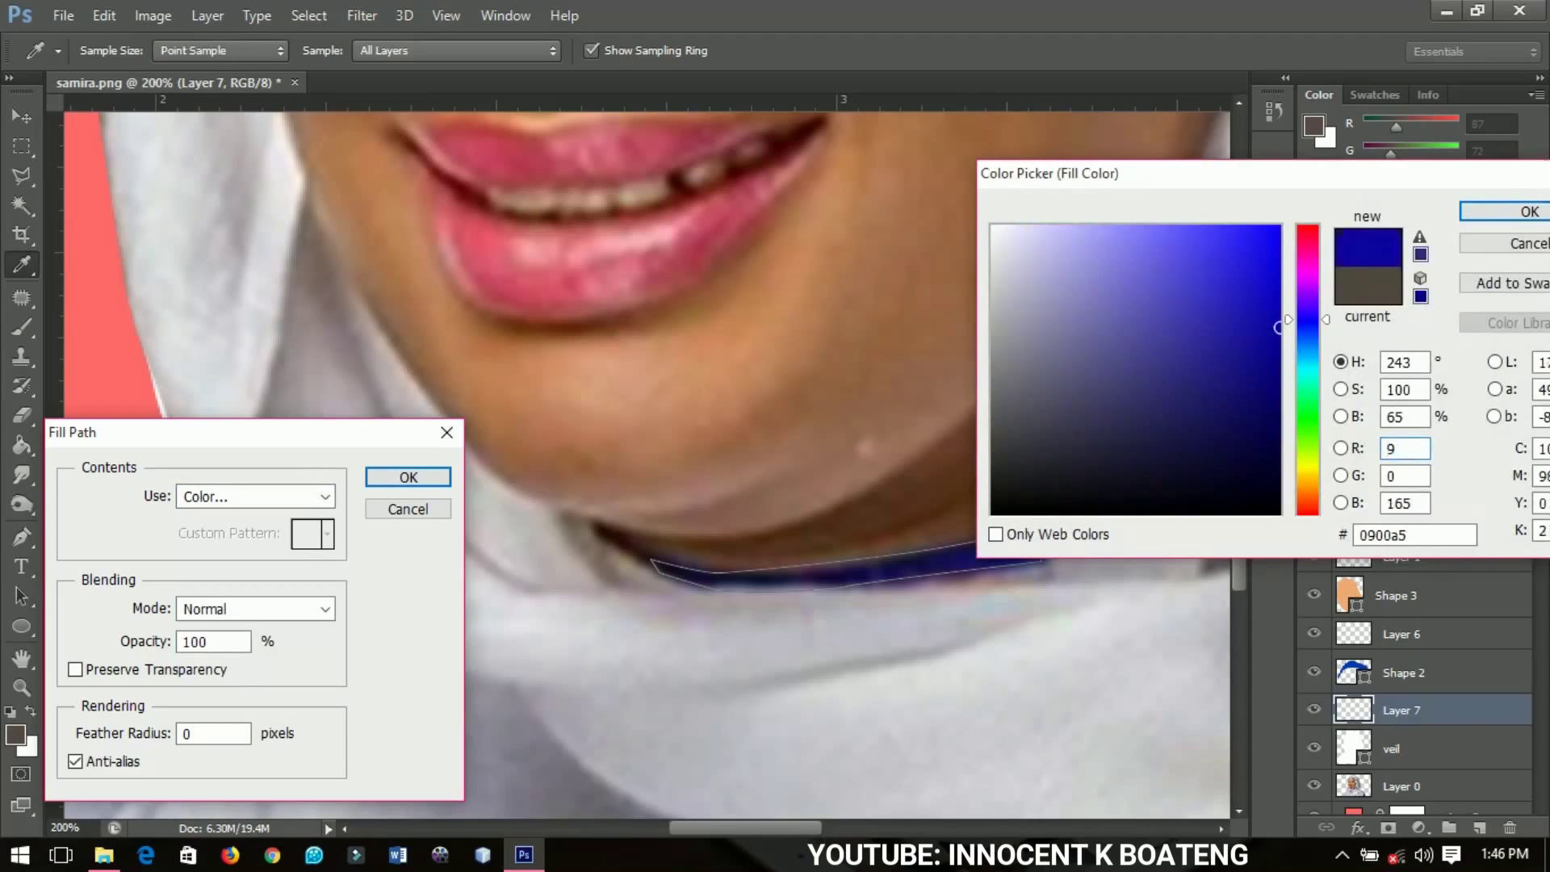
pyautogui.click(1504, 211)
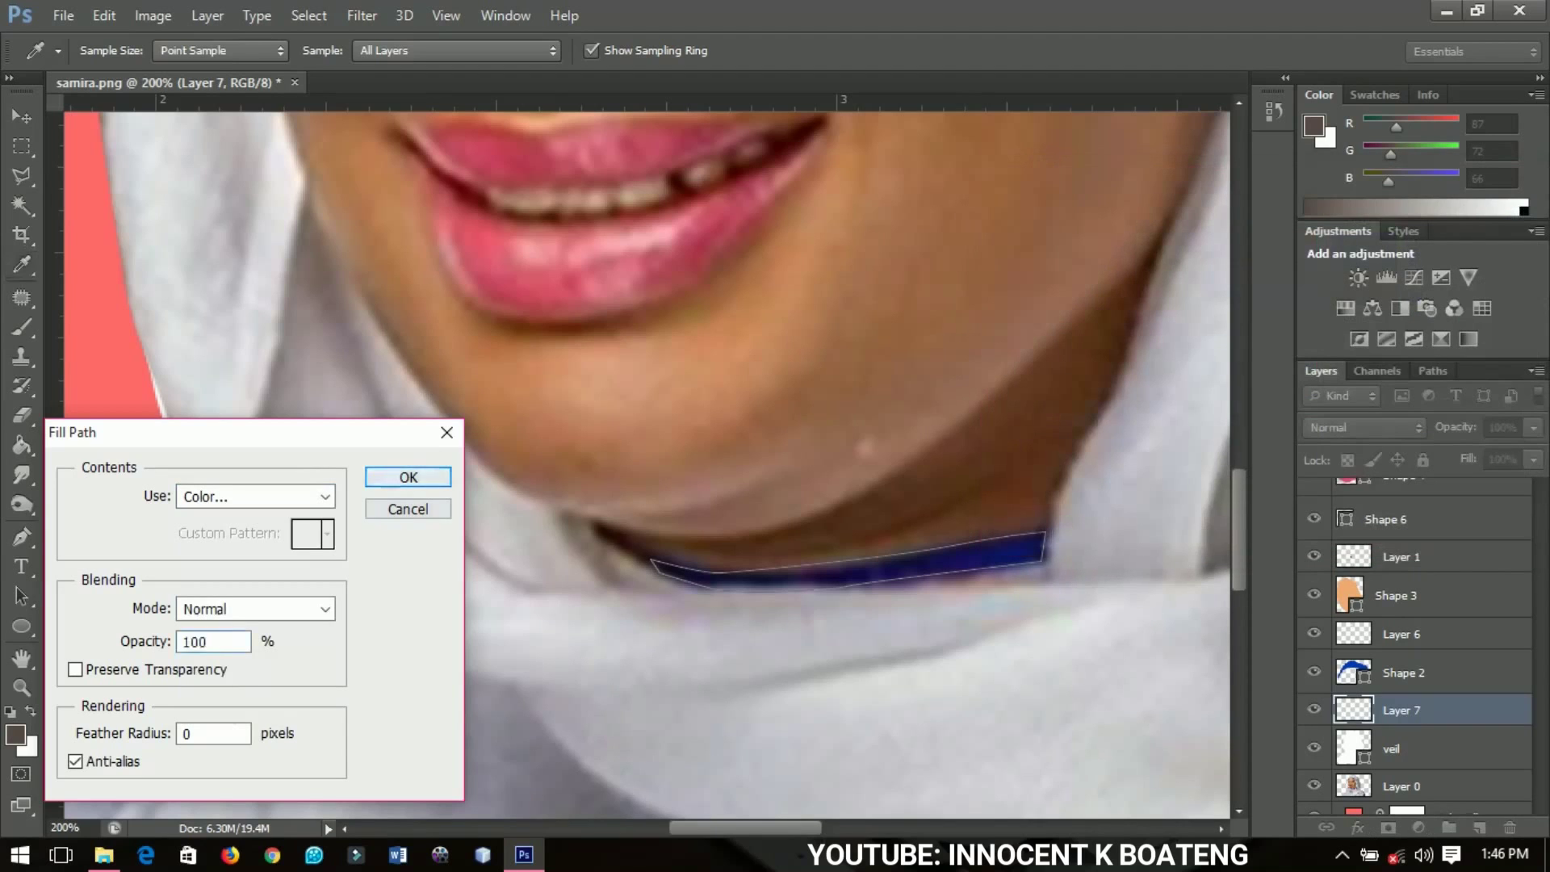
pyautogui.press('Return')
pyautogui.rightClick(921, 320)
pyautogui.click(969, 357)
# - Select Layer 0 copy and toggle its visibility to compare the flat artwork with the photo
pyautogui.scroll(-1, 945, 363)
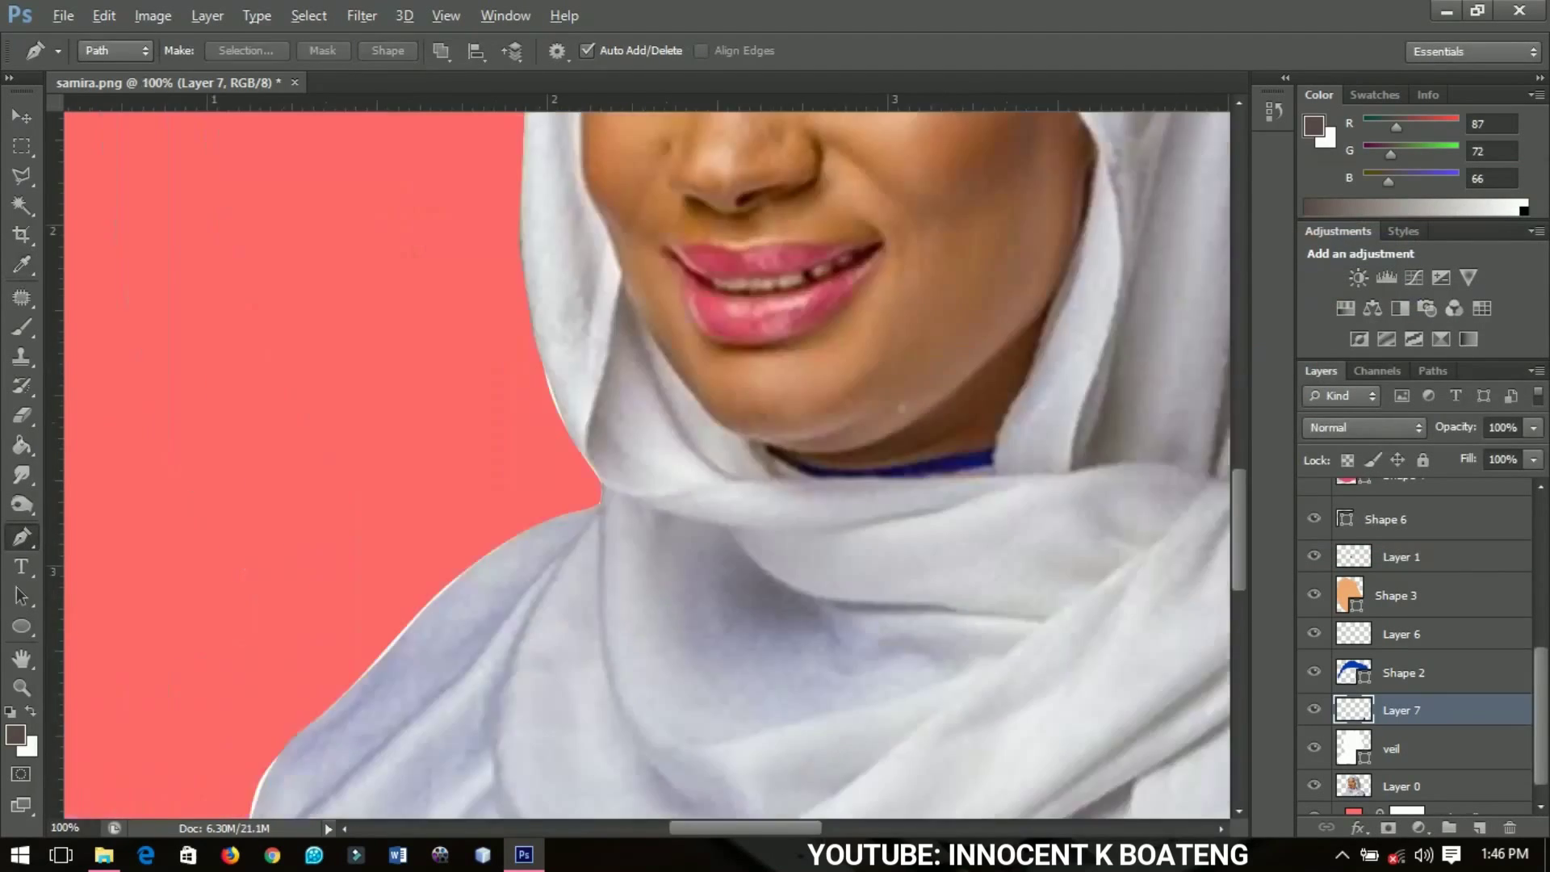
pyautogui.scroll(-1, 646, 460)
pyautogui.scroll(5, 1417, 646)
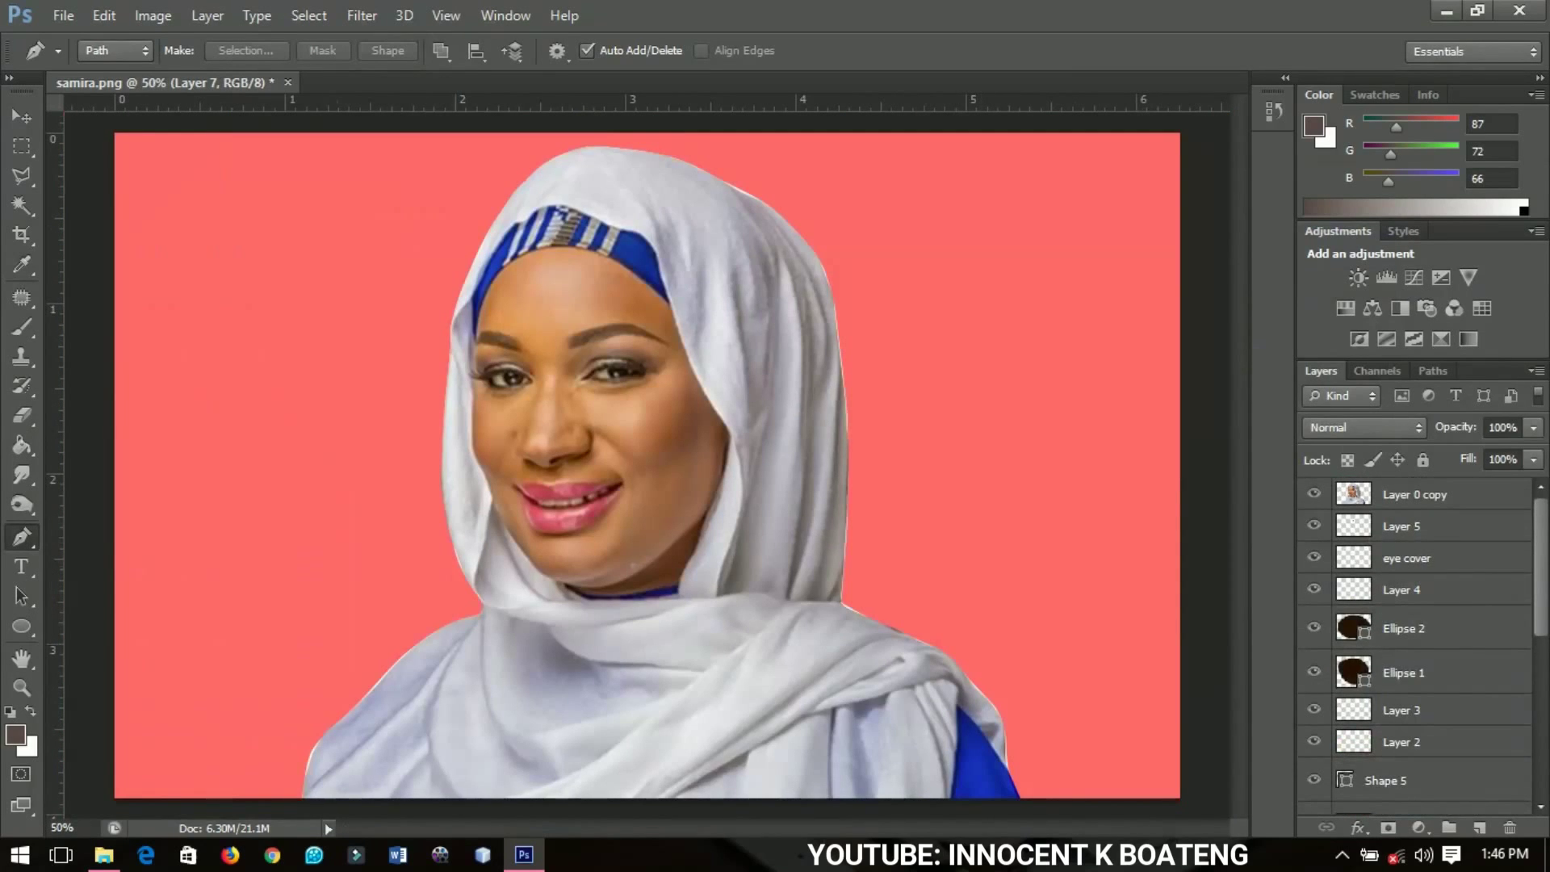
pyautogui.click(1415, 494)
pyautogui.click(1315, 493)
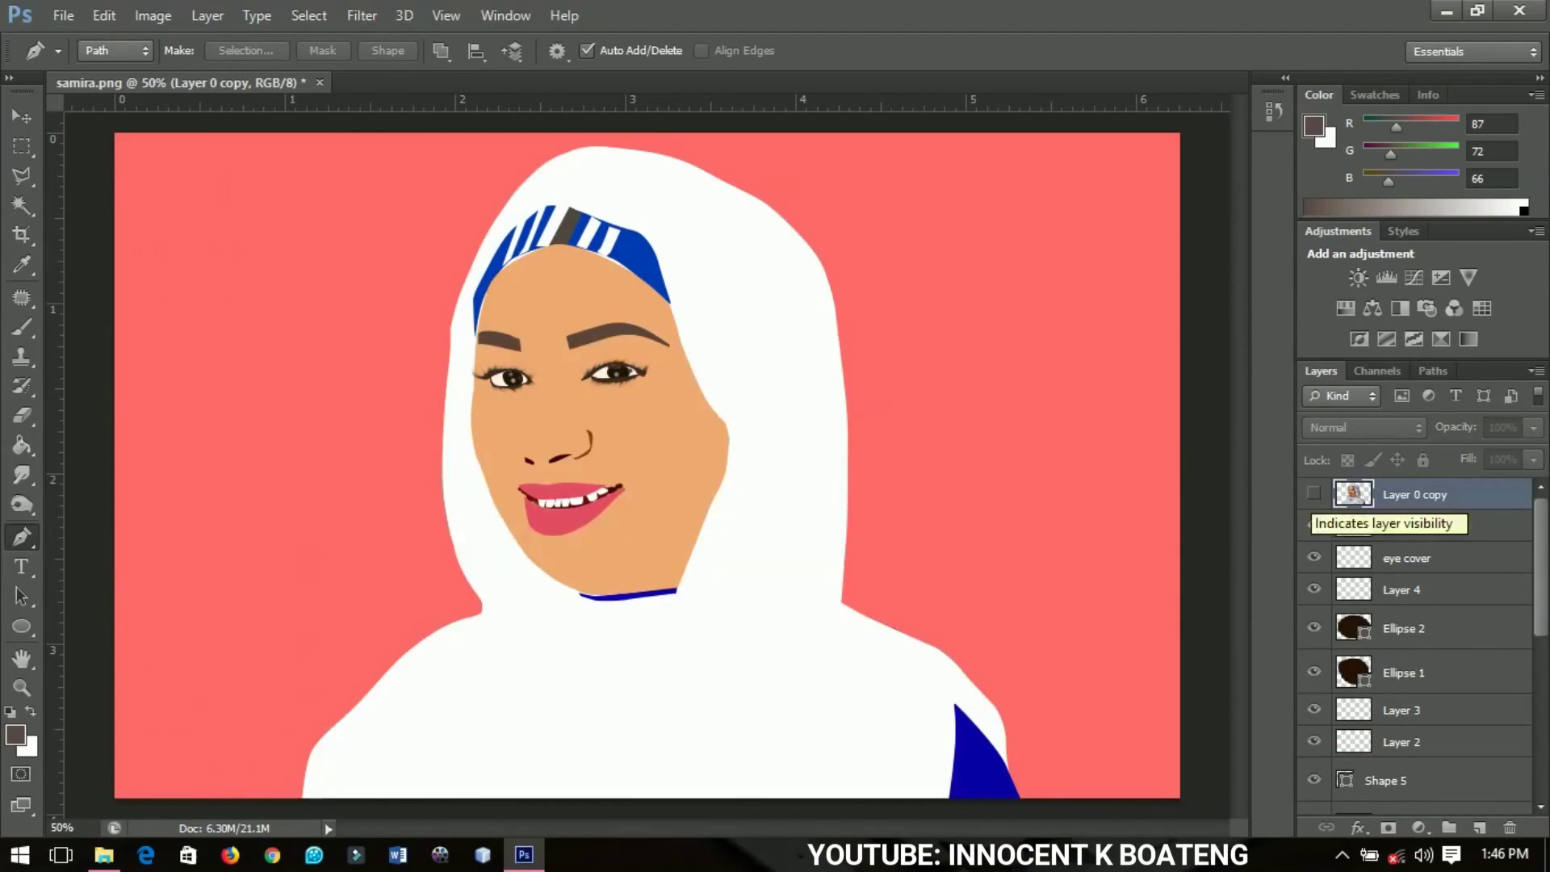
pyautogui.click(1314, 493)
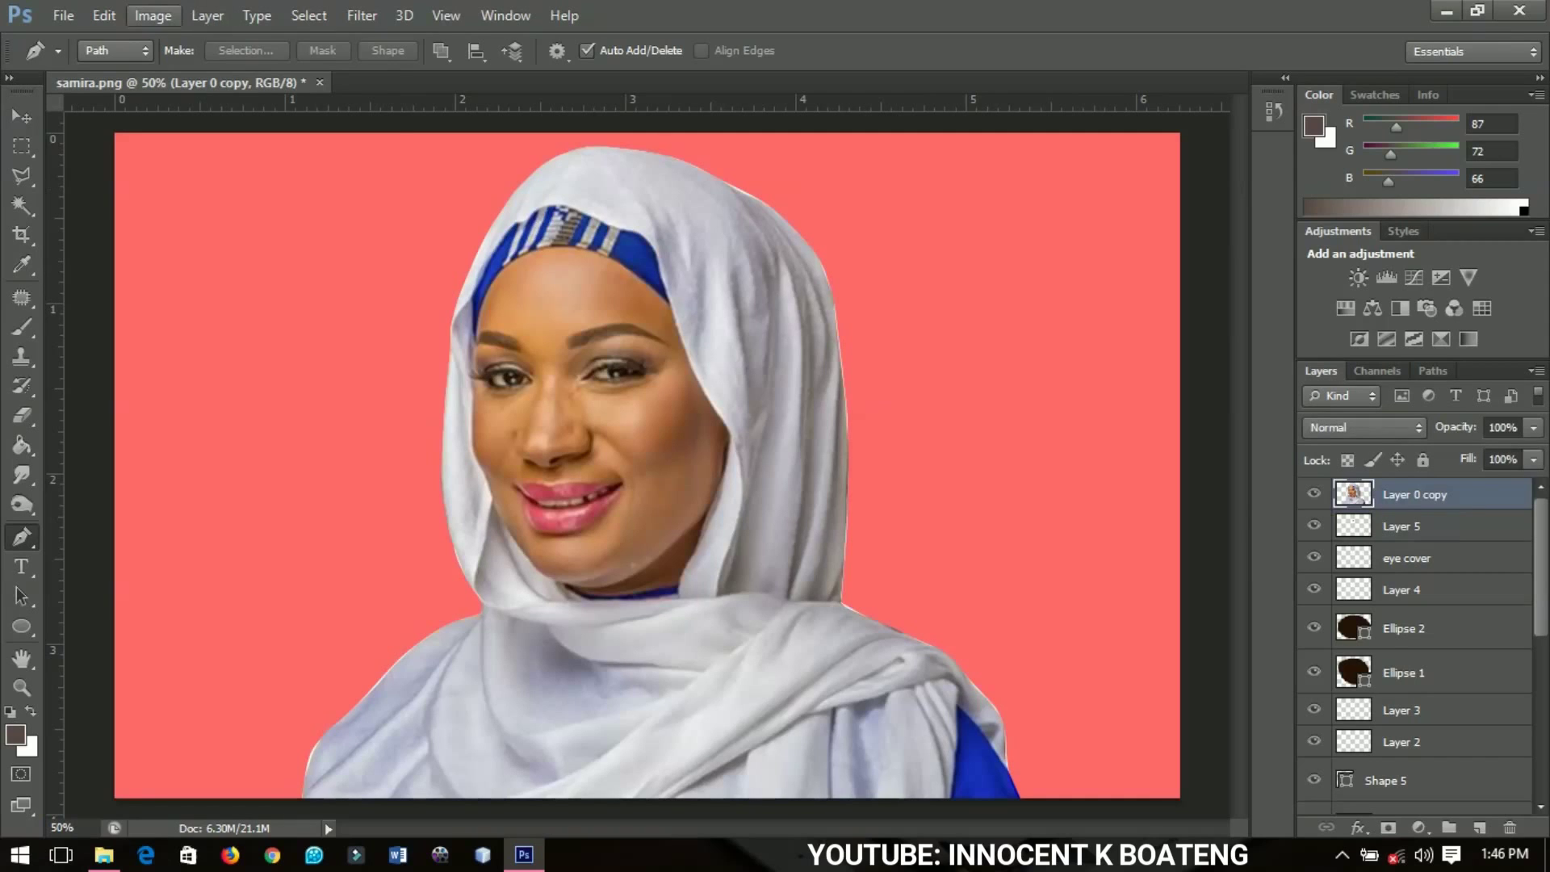
# - Posterize Layer 0 copy with 10 levels
pyautogui.click(153, 16)
pyautogui.moveTo(242, 73)
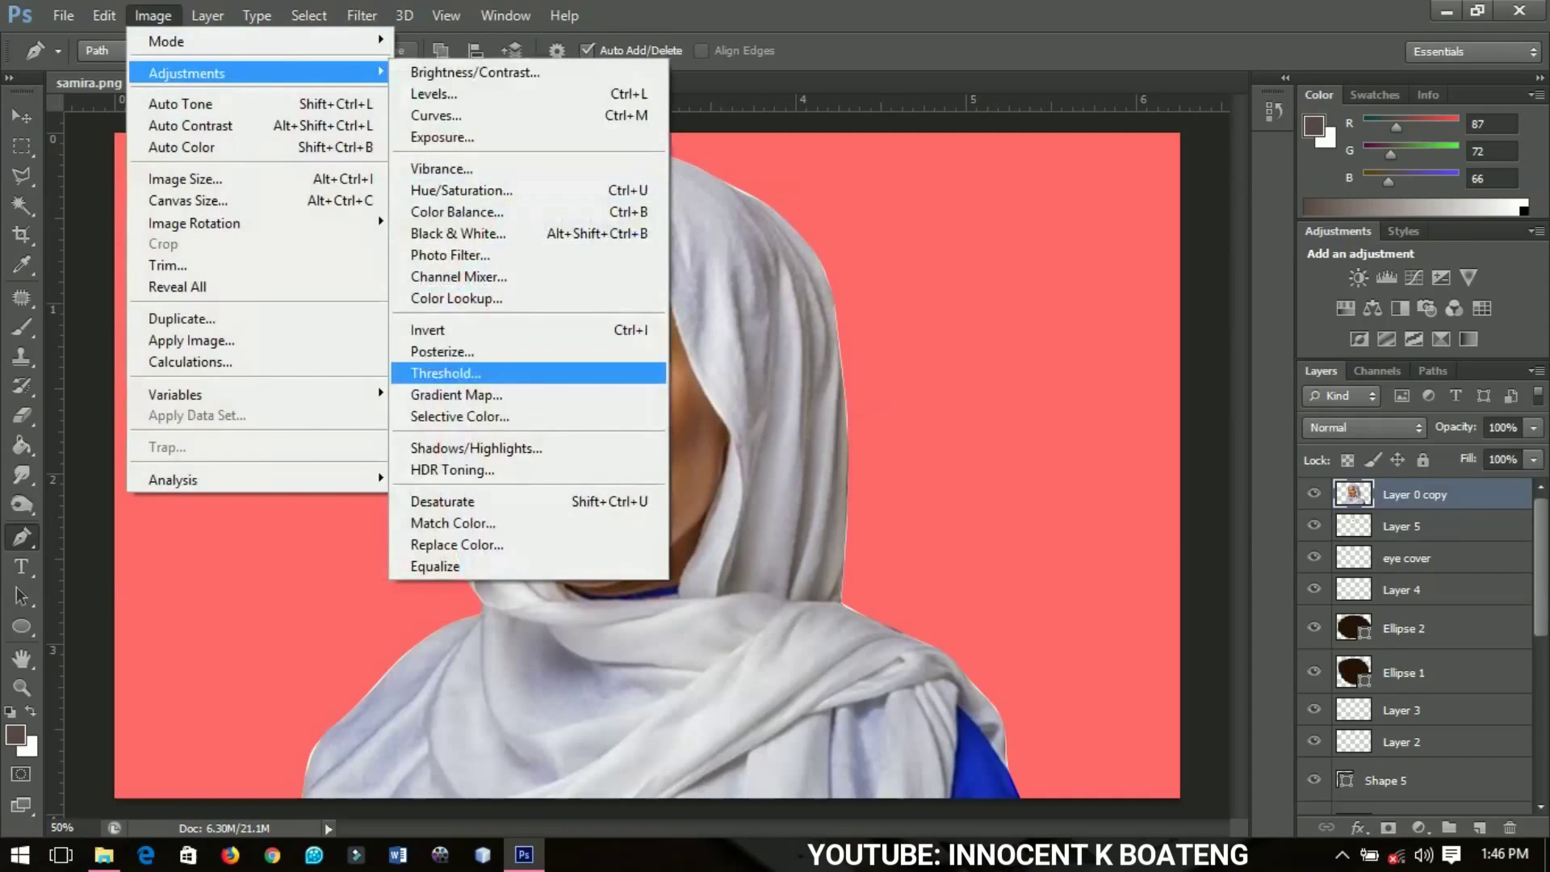
pyautogui.click(442, 352)
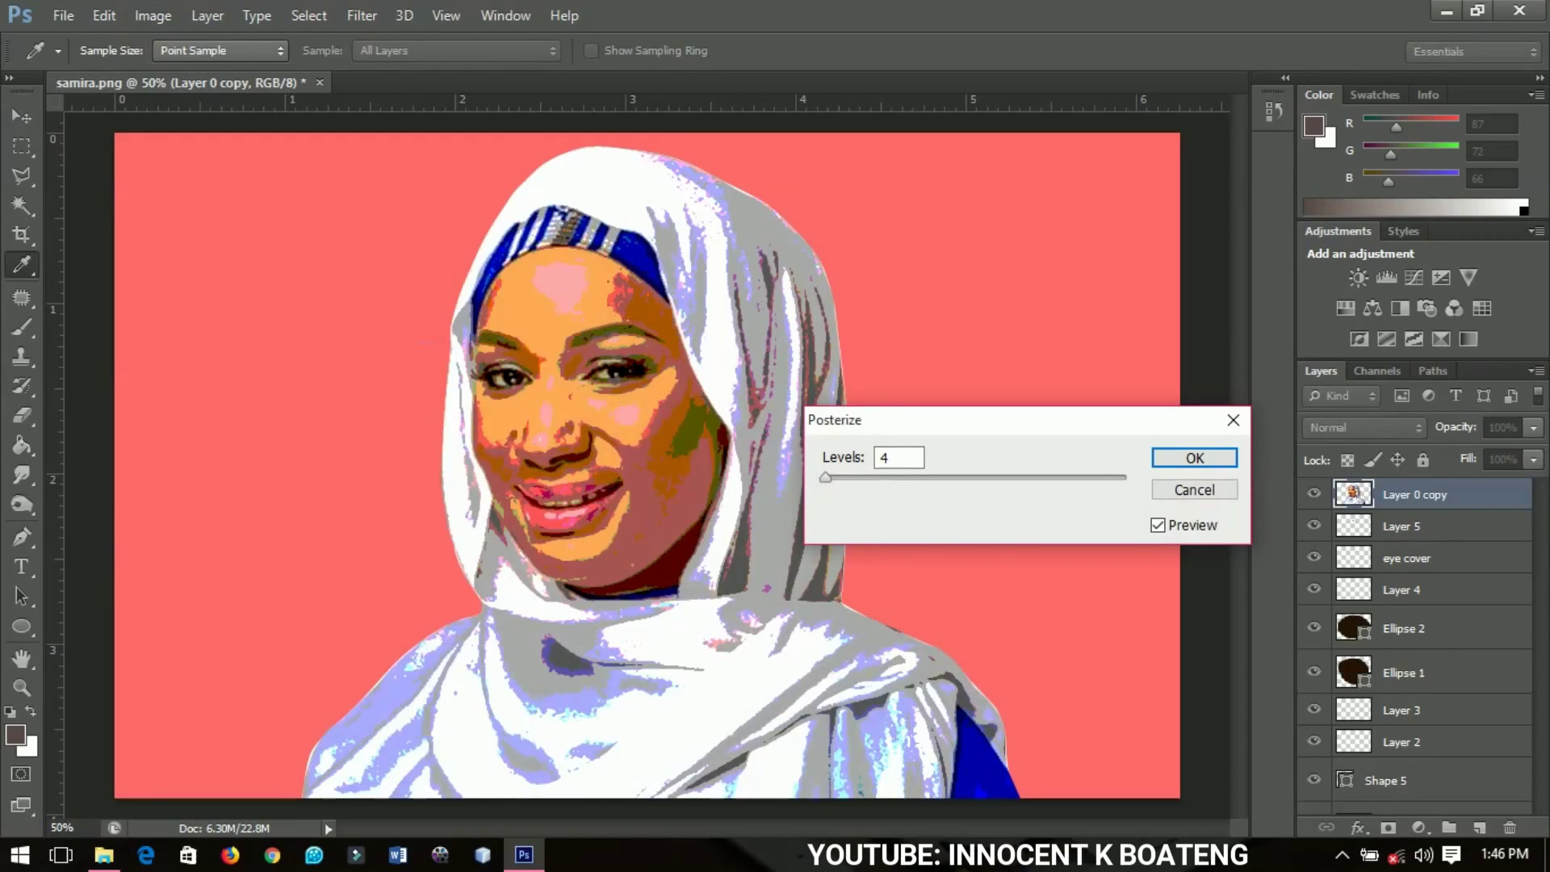
pyautogui.moveTo(825, 478); pyautogui.dragTo(832, 478)
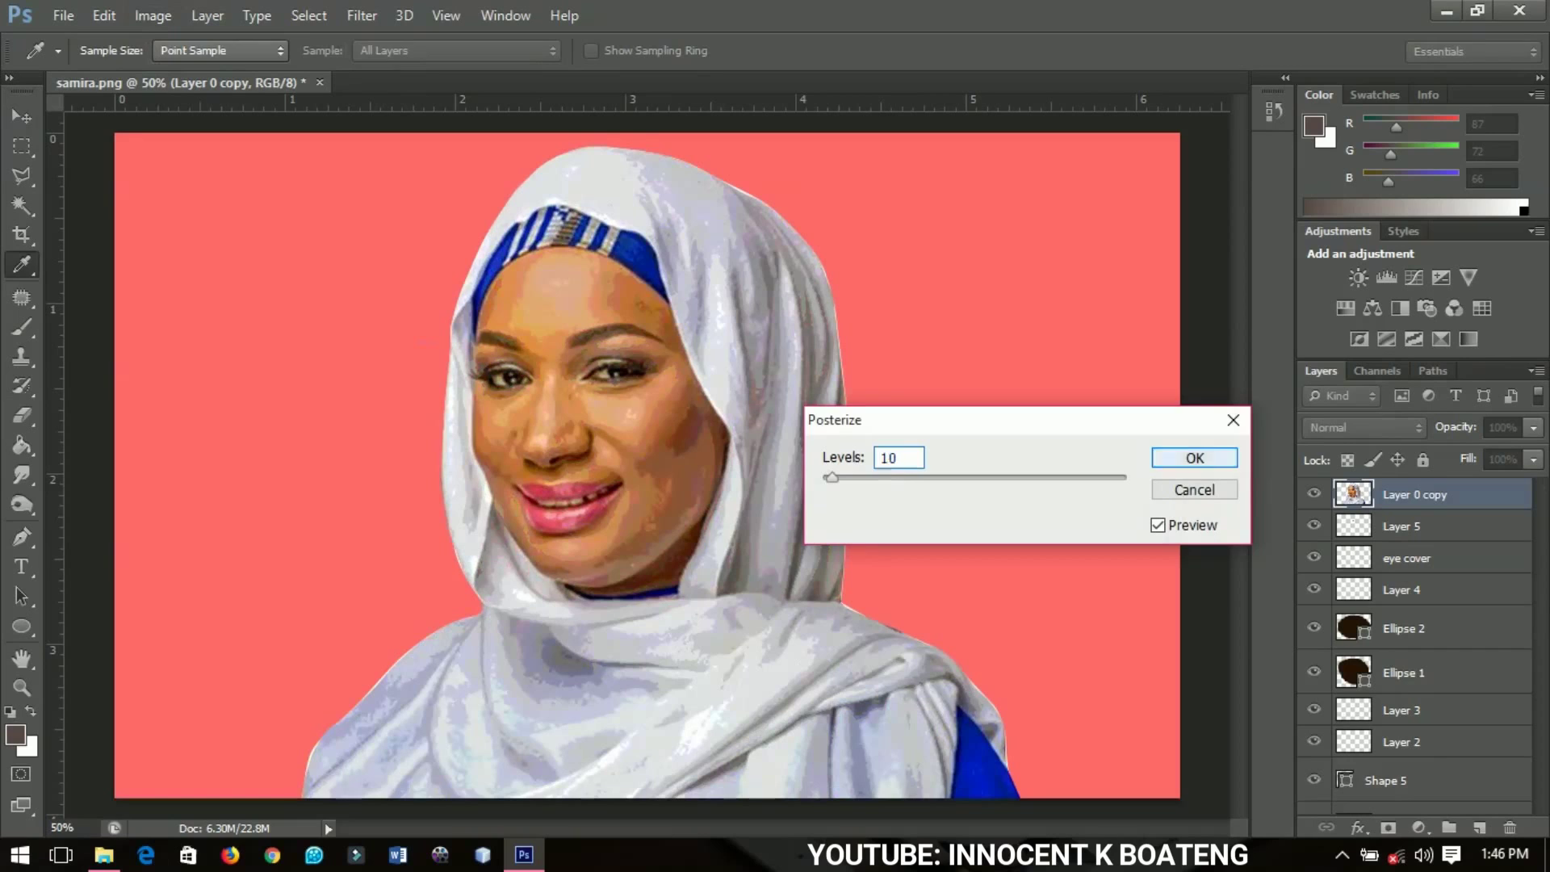
pyautogui.click(1195, 458)
# - Set the blending mode of Layer 0 copy to Overlay so it shades the flat artwork
pyautogui.press('p')
pyautogui.click(1365, 426)
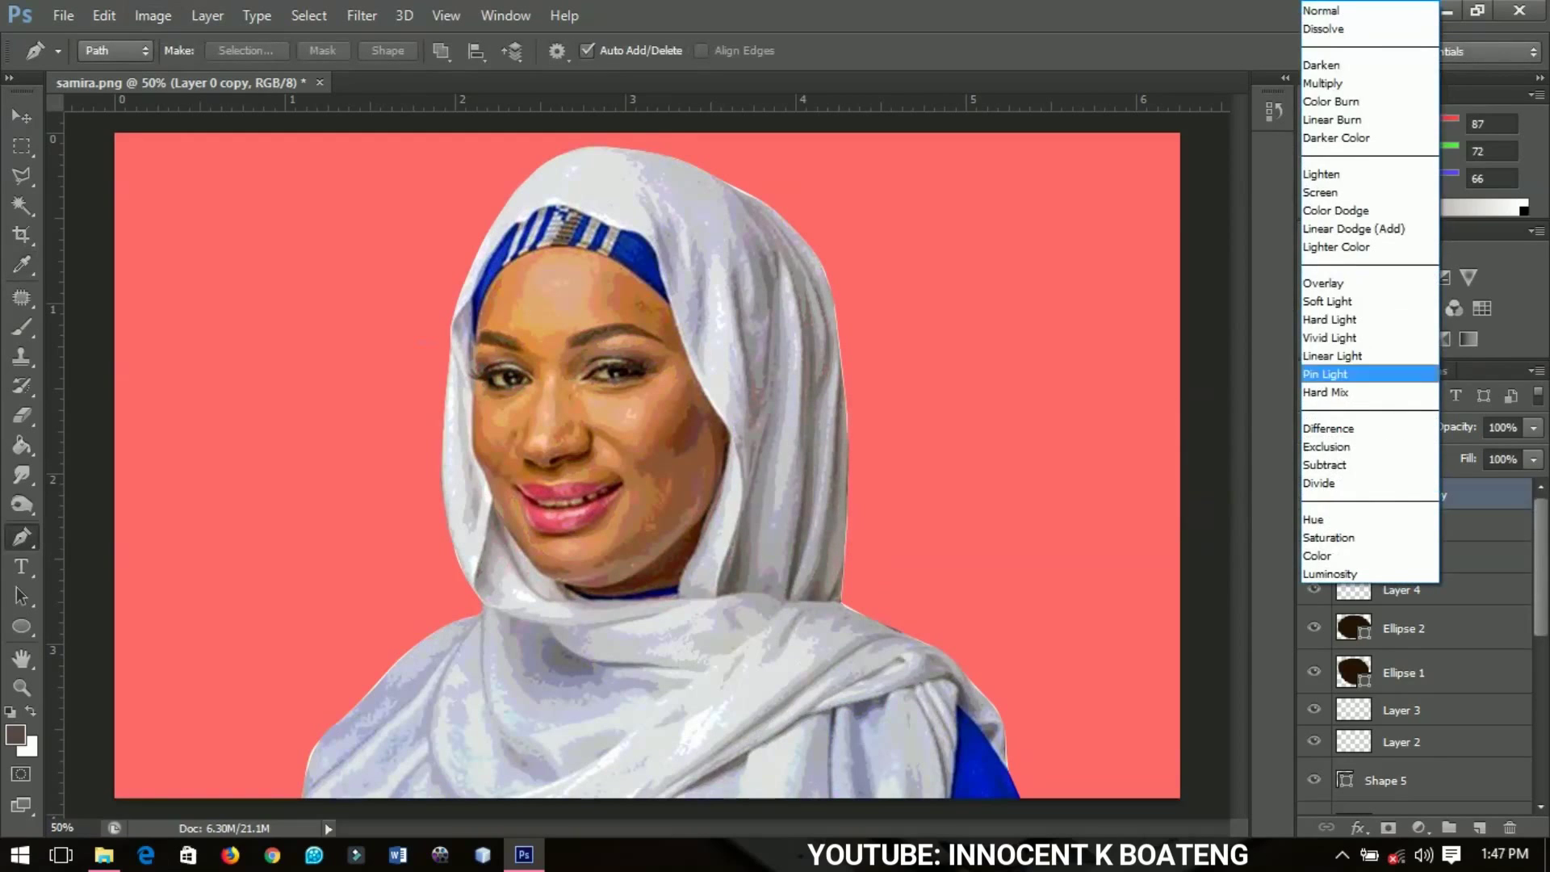
pyautogui.click(1325, 283)
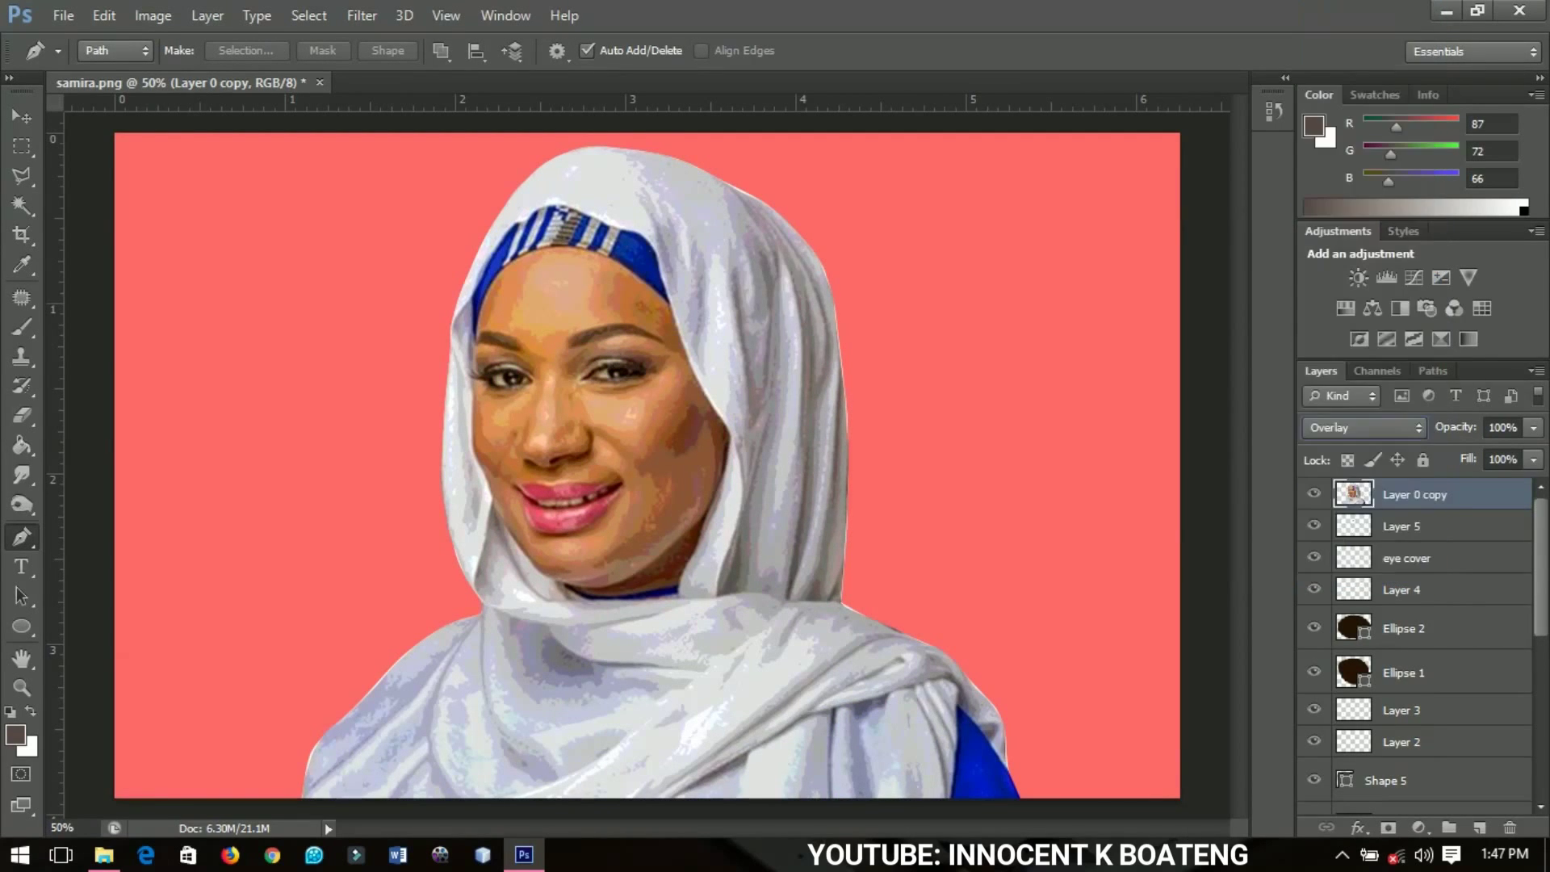
# - Apply a low-radius Gaussian Blur to Layer 0 copy, trying radii such as 4.7 and 3.5 pixels, and lower the layer's opacity to 84%
pyautogui.click(362, 15)
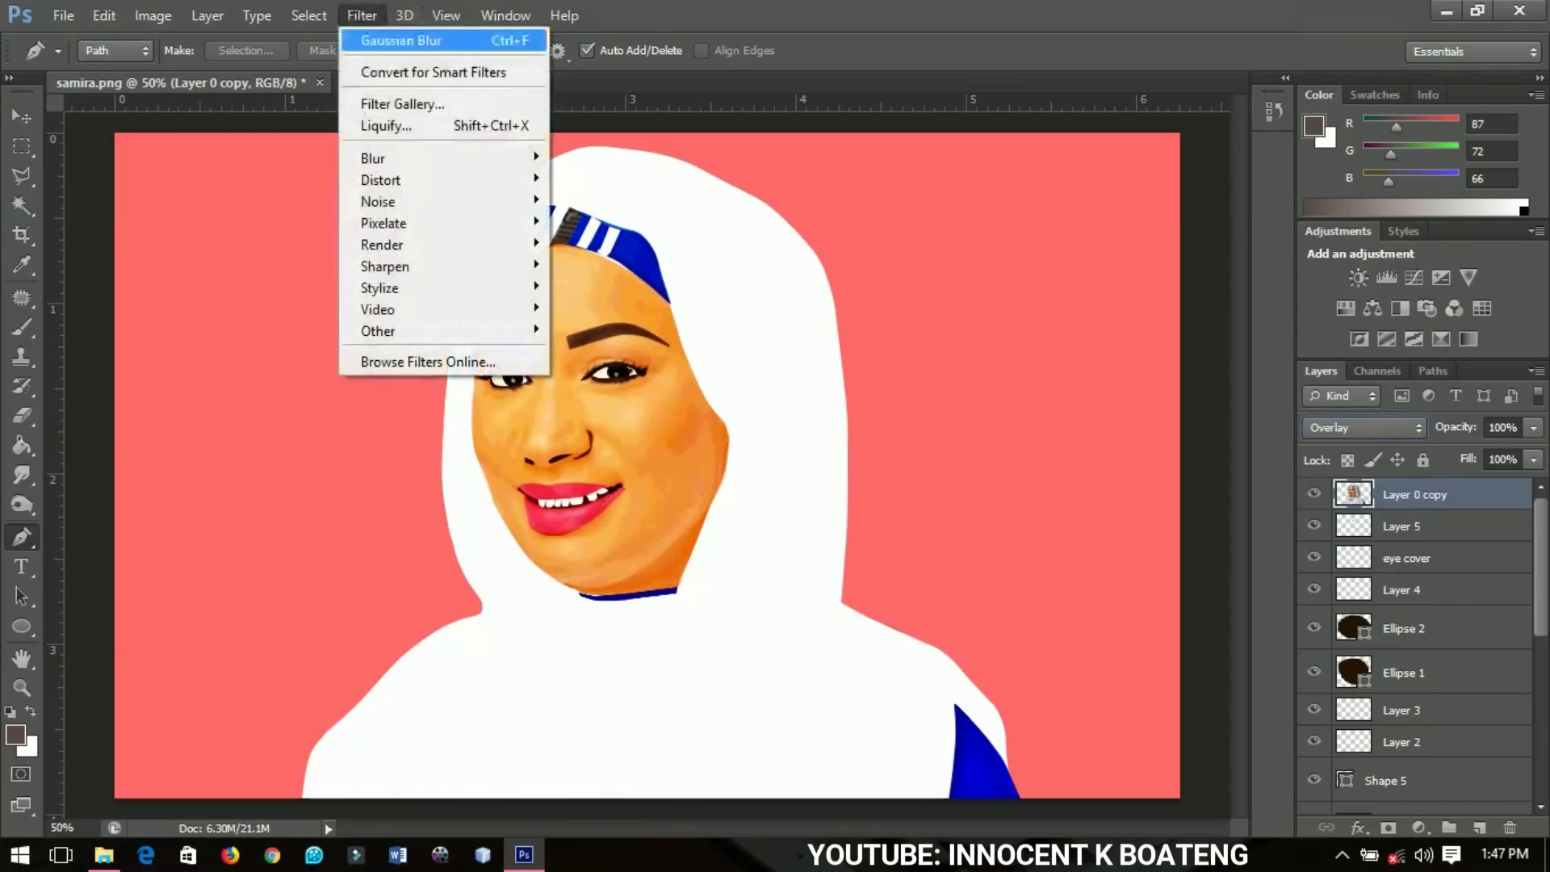
pyautogui.moveTo(379, 157)
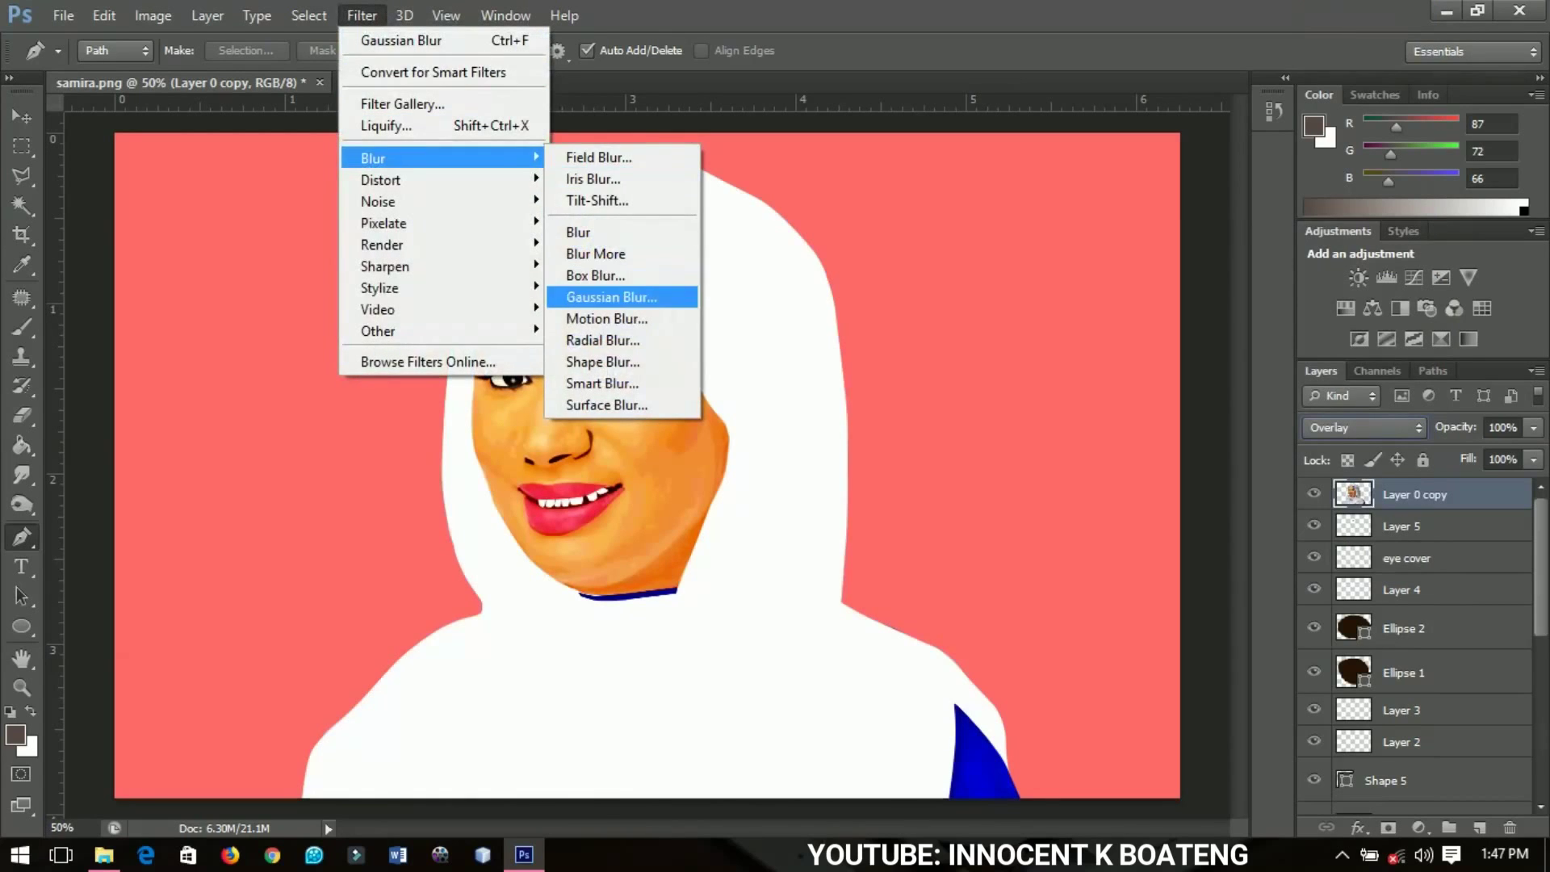
pyautogui.click(611, 297)
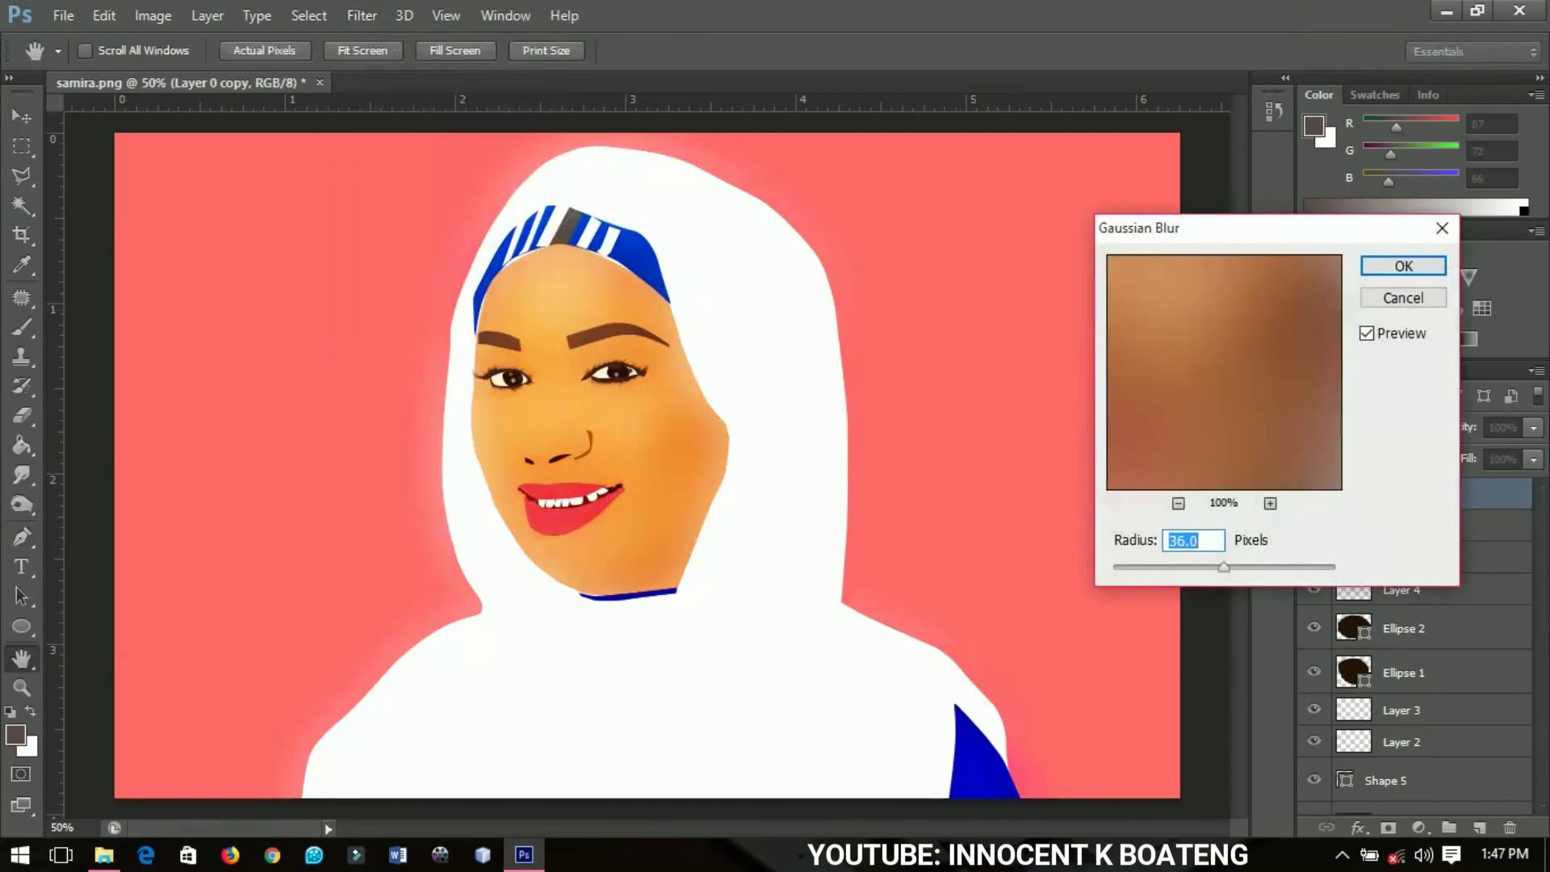
pyautogui.write('6.6')
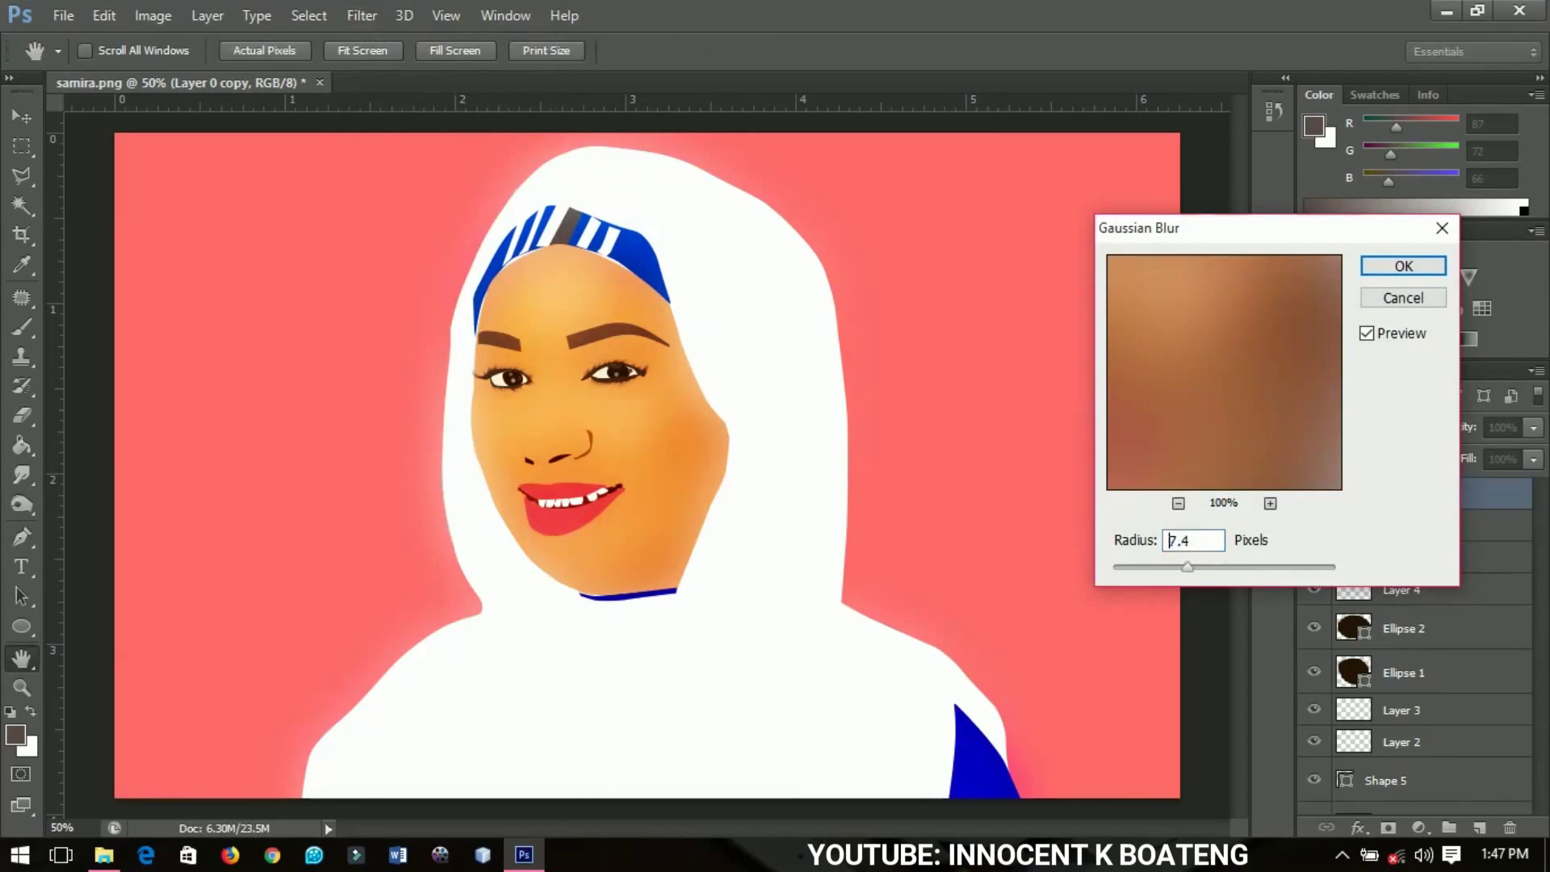
pyautogui.moveTo(1183, 567); pyautogui.dragTo(1169, 567)
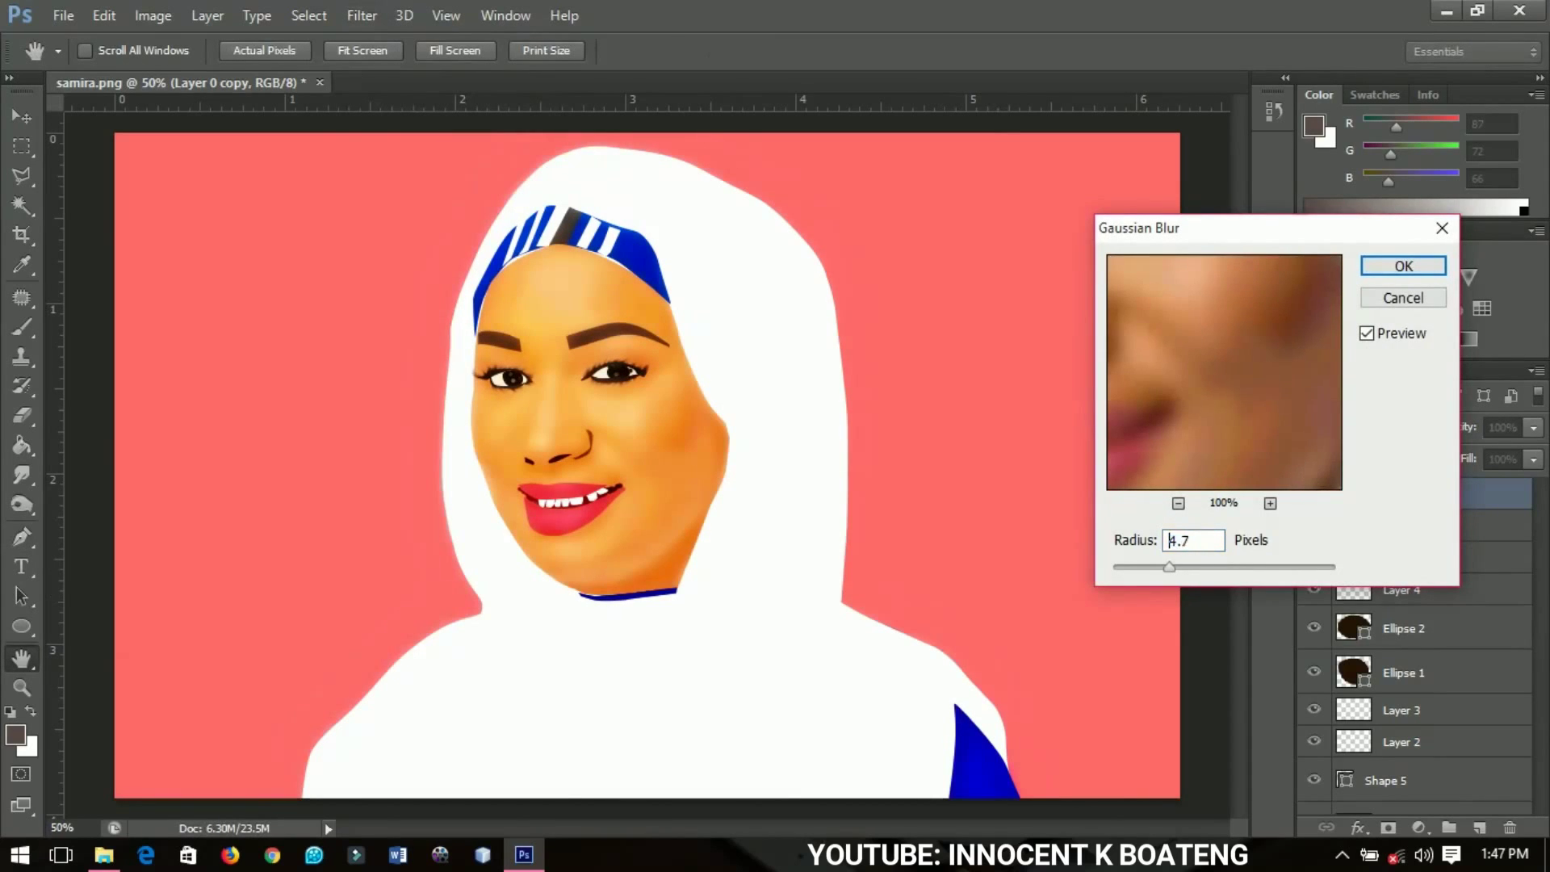
pyautogui.press('Down')
pyautogui.press('Down')
pyautogui.press('Down')
pyautogui.press('Down')
pyautogui.press('Down')
pyautogui.press('Down')
pyautogui.press('Down')
pyautogui.press('Down')
pyautogui.press('Down')
pyautogui.press('Down')
pyautogui.press('Down')
pyautogui.press('Down')
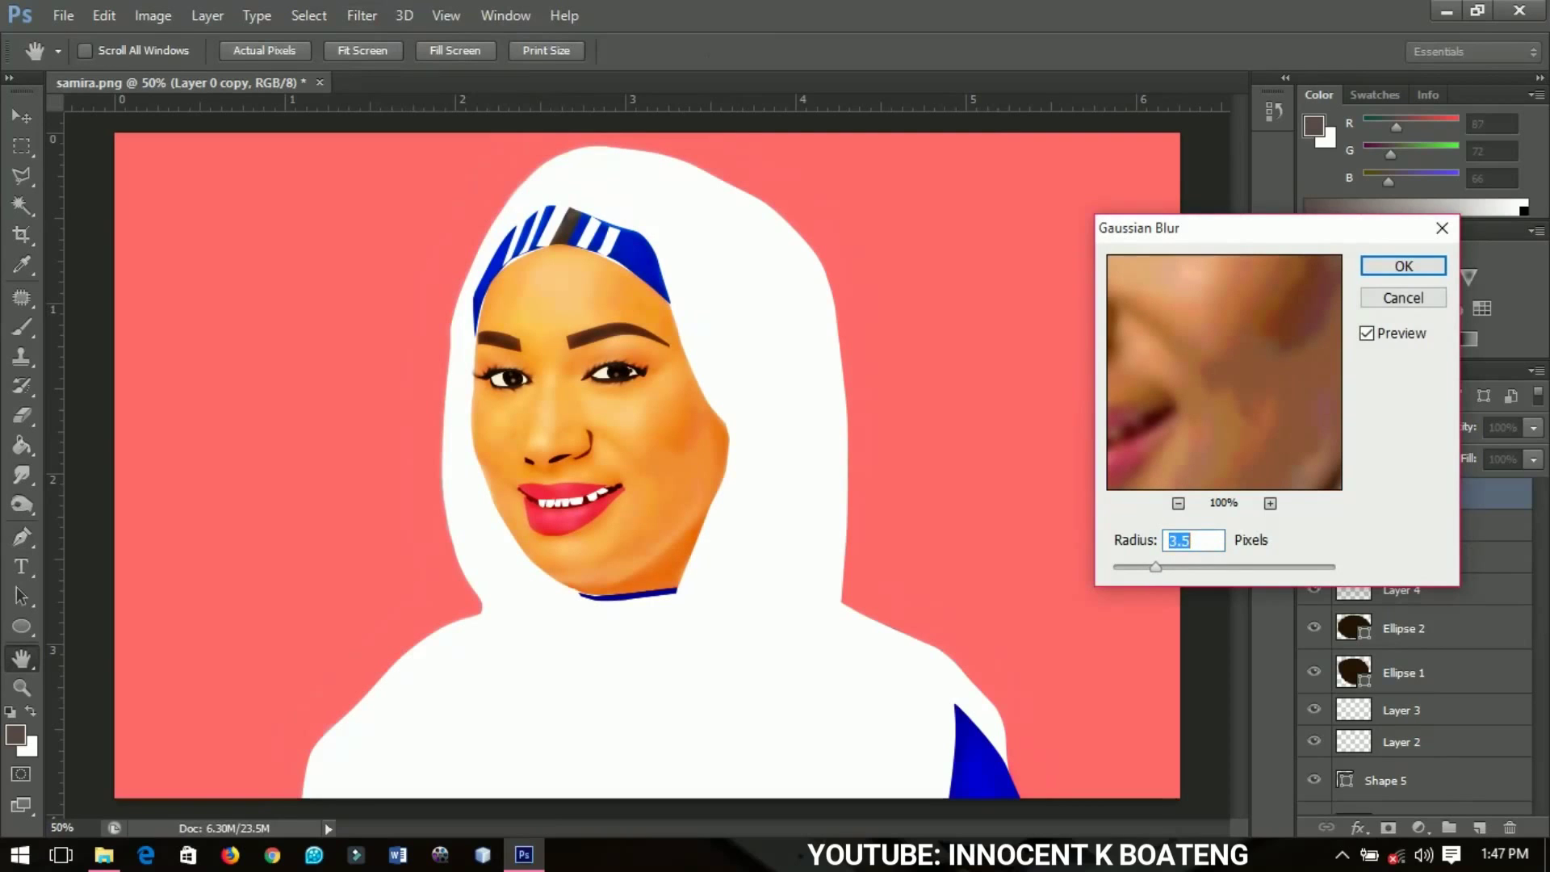
pyautogui.press('Up')
pyautogui.press('Up')
pyautogui.press('Up')
pyautogui.press('Up')
pyautogui.press('Up')
pyautogui.press('Up')
pyautogui.press('Up')
pyautogui.press('Up')
pyautogui.press('Up')
pyautogui.press('Up')
pyautogui.press('Up')
pyautogui.press('Up')
pyautogui.press('Up')
pyautogui.press('Return')
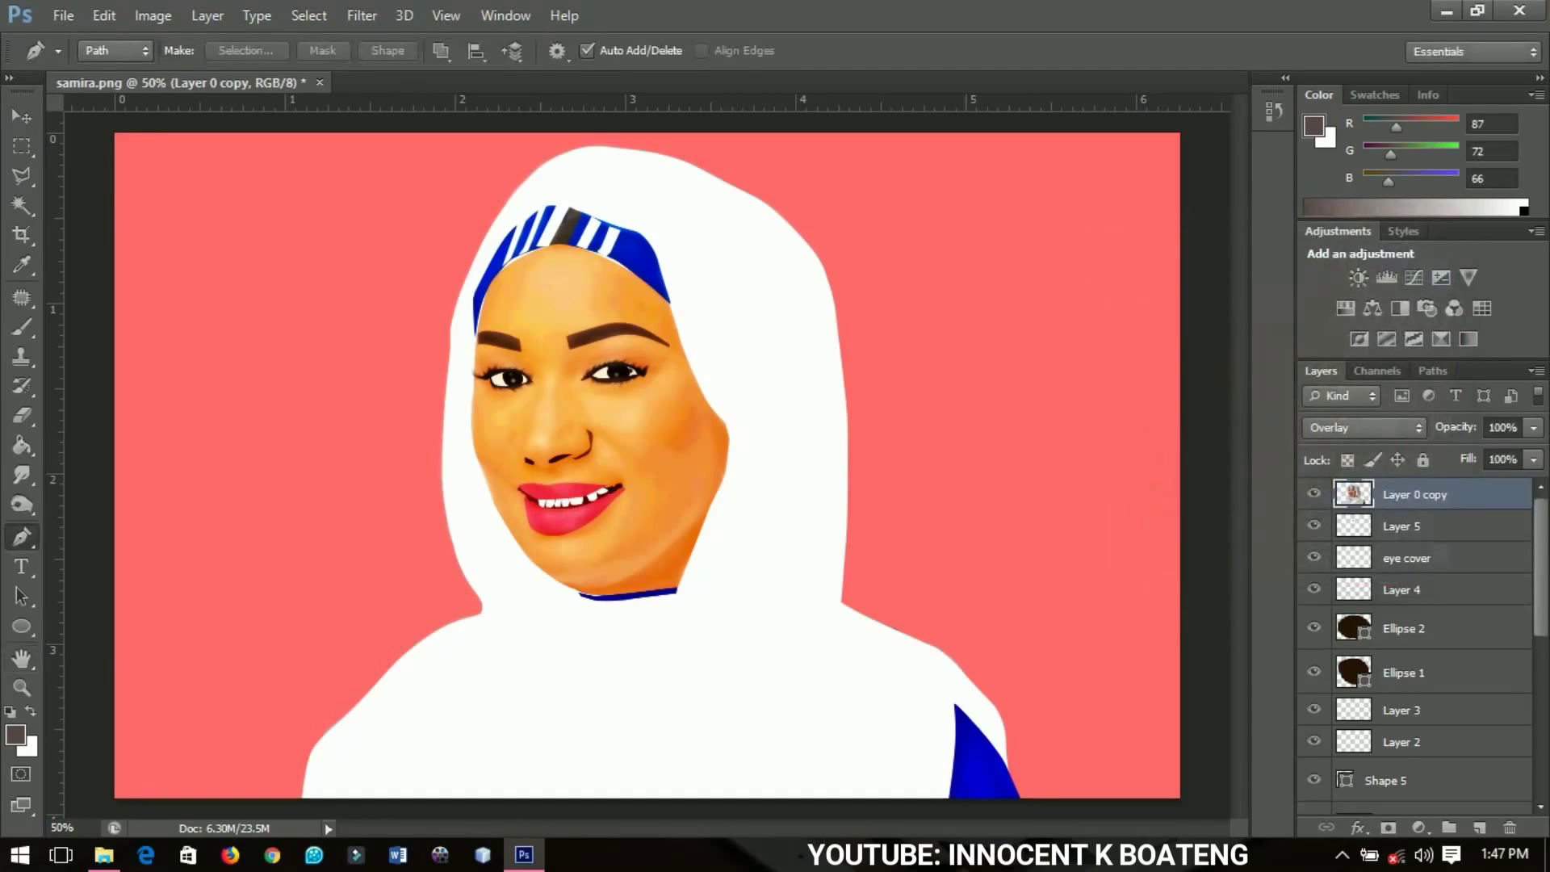
pyautogui.moveTo(1456, 427); pyautogui.dragTo(1435, 427)
# - Change the fill colour of the Shape 3 face layer to the slightly darker skin tone e2a06d
pyautogui.scroll(-10, 1417, 646)
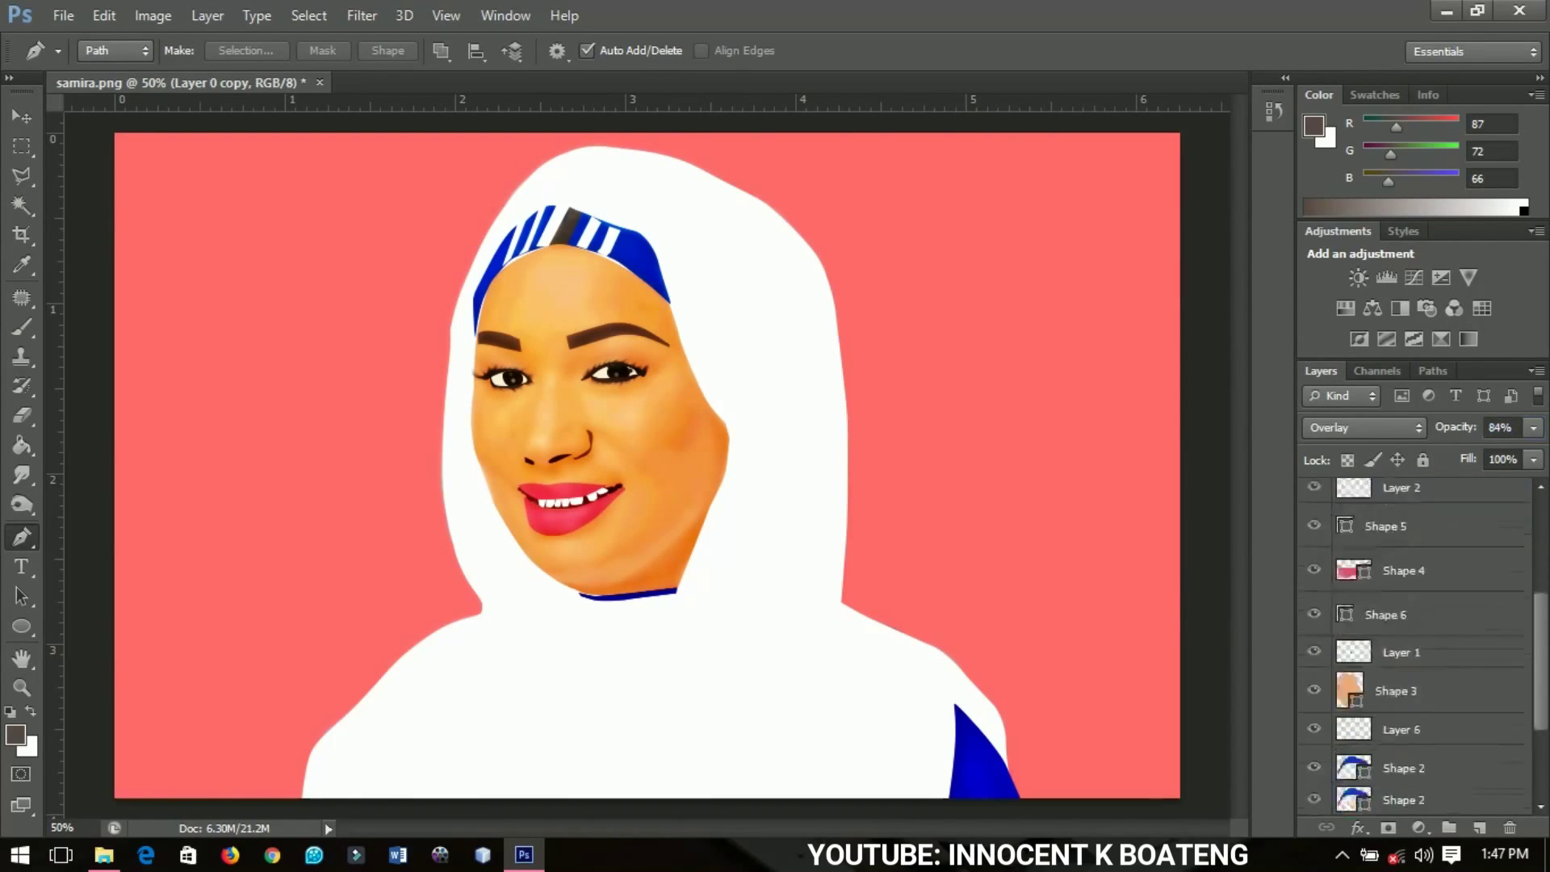
pyautogui.doubleClick(1348, 608)
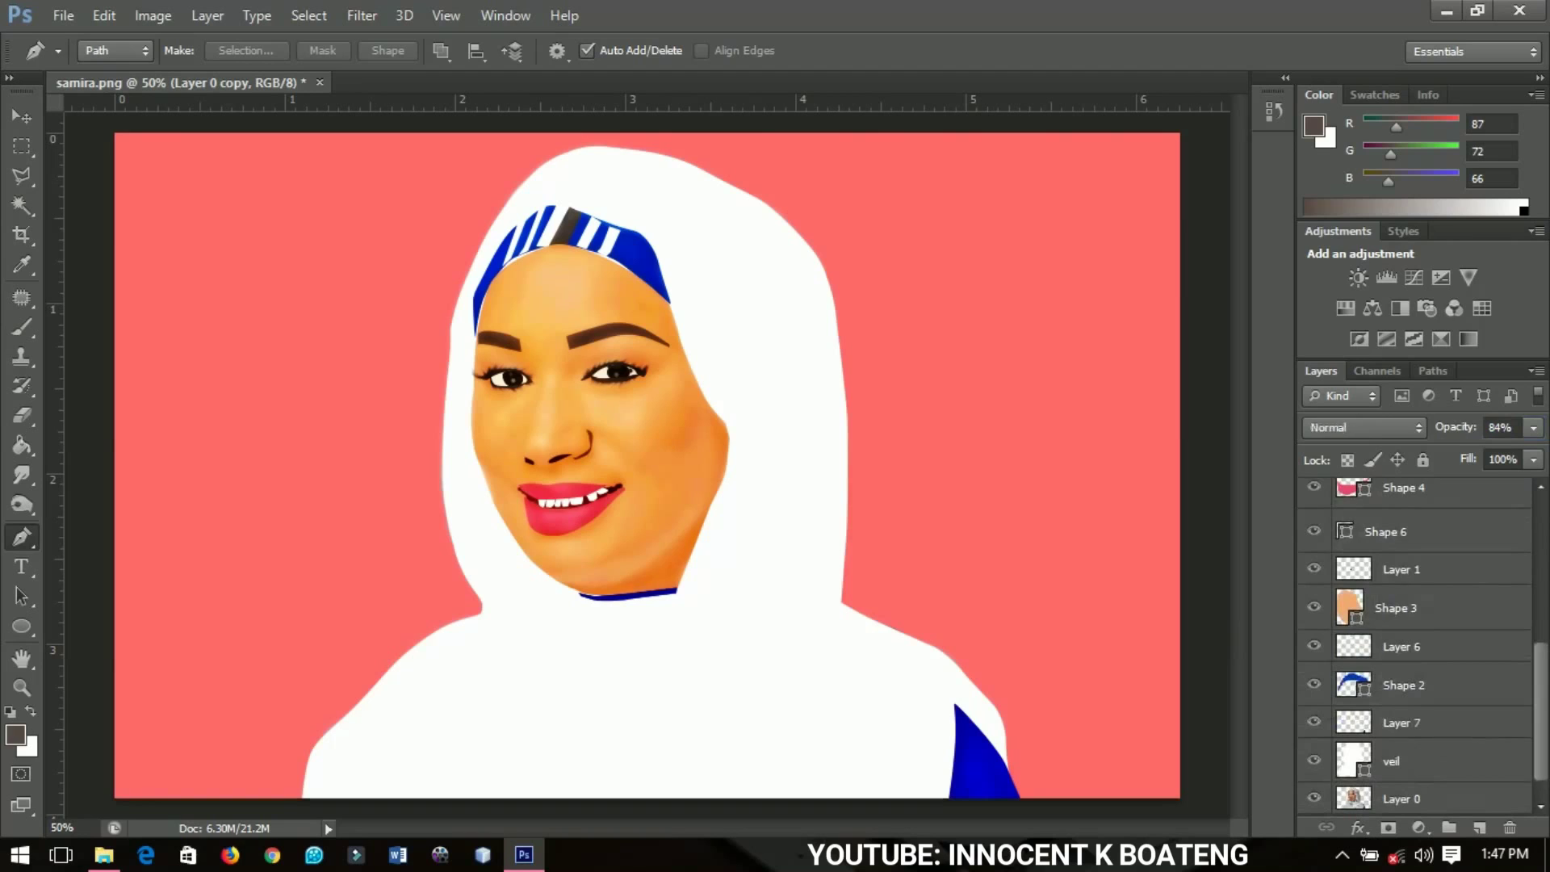
pyautogui.moveTo(1141, 244); pyautogui.dragTo(1141, 258)
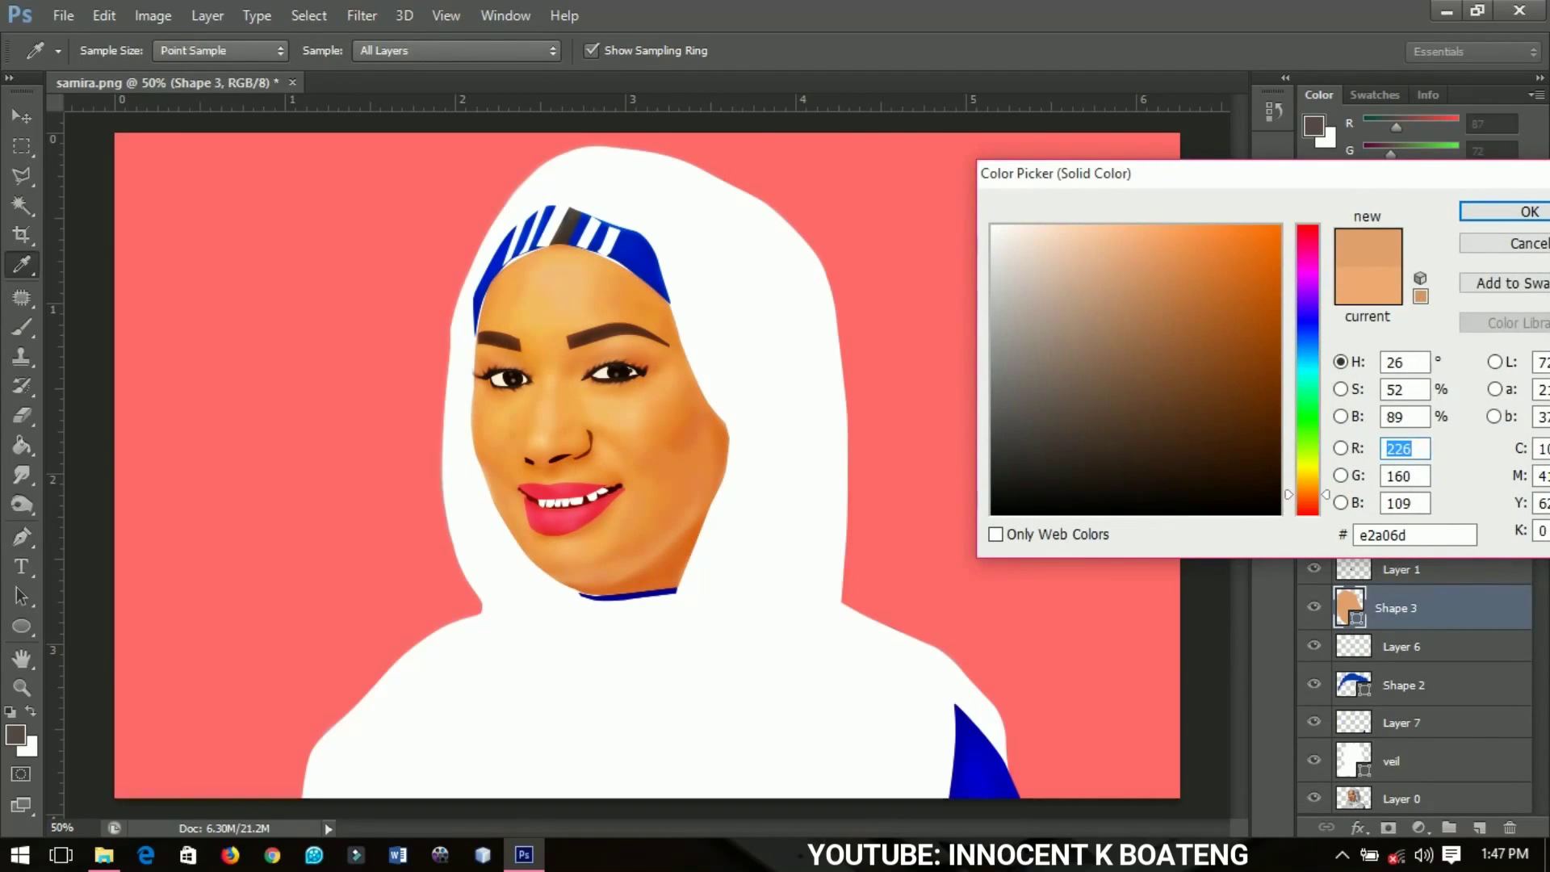
pyautogui.click(1141, 257)
pyautogui.click(1503, 211)
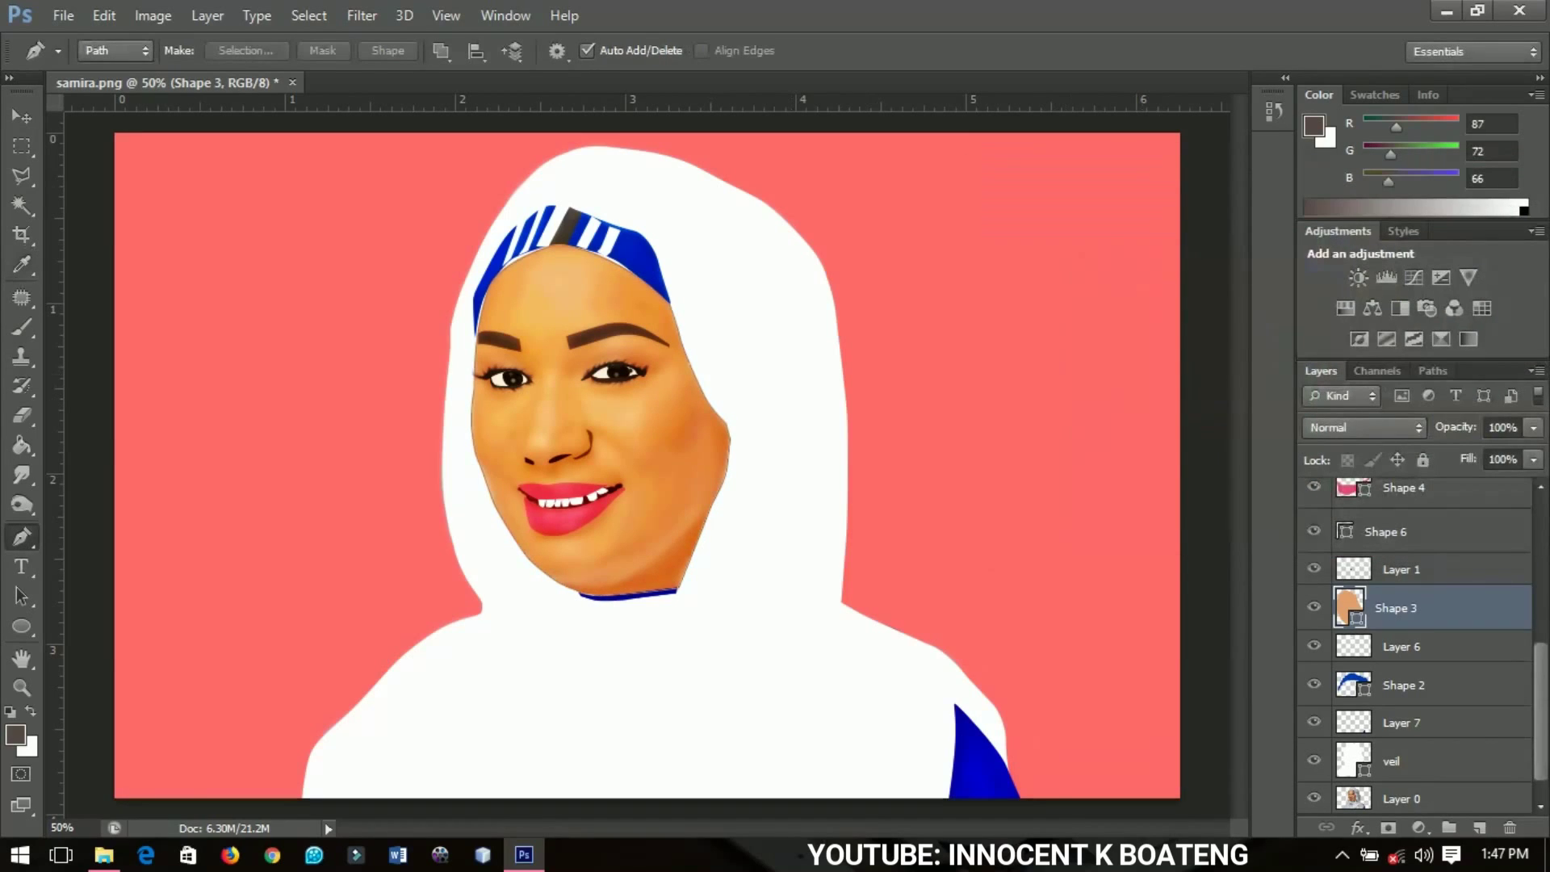
pyautogui.press('v')
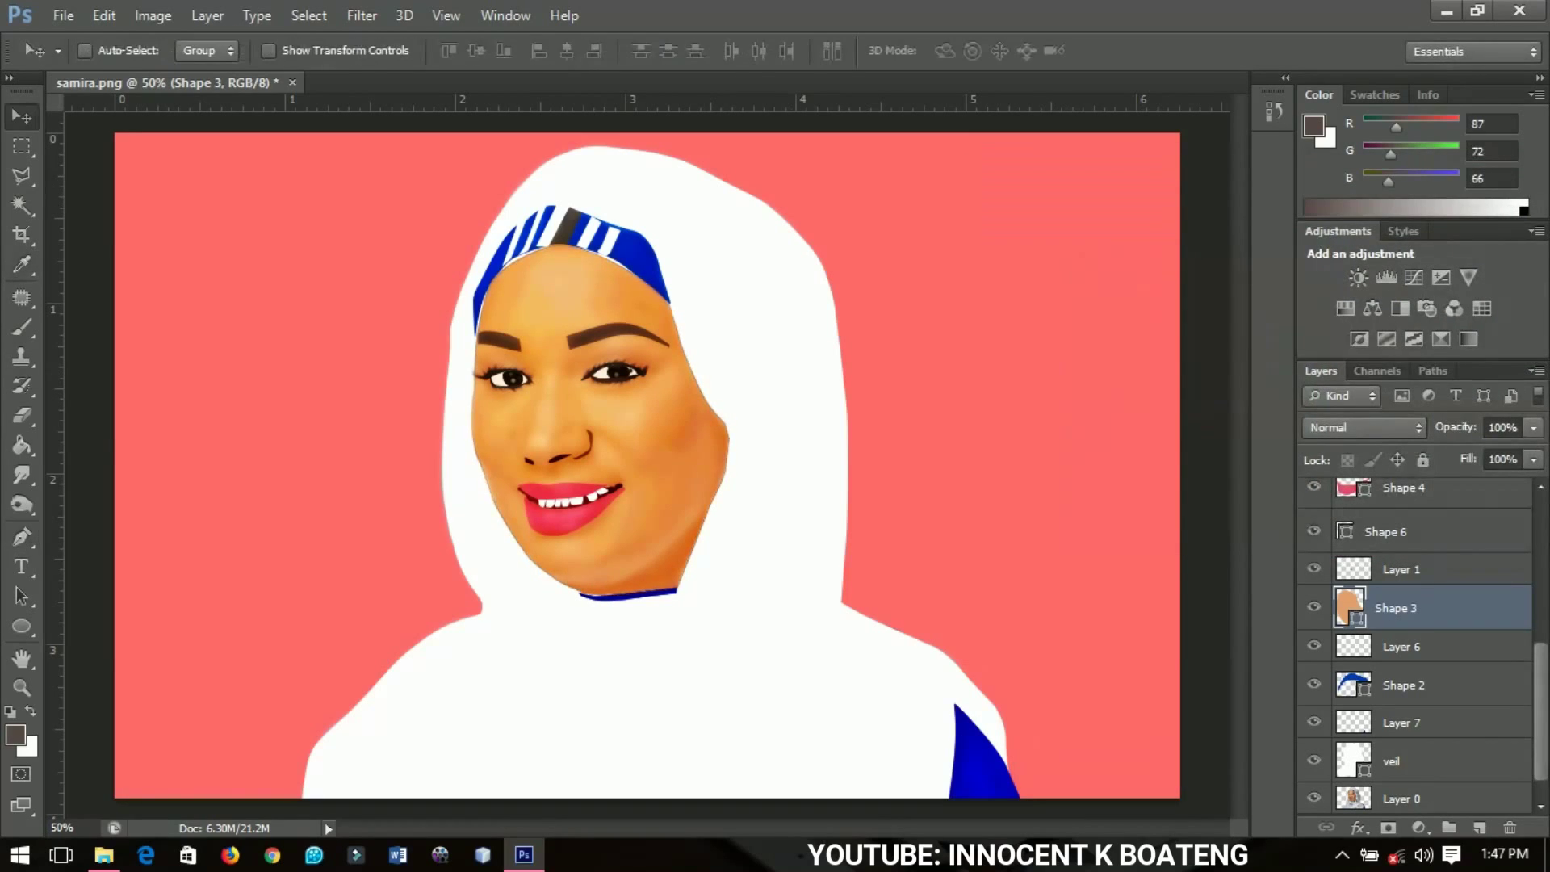
# - Select Layer 0 copy again and examine the whole portrait at a reduced zoom
pyautogui.scroll(6, 1421, 646)
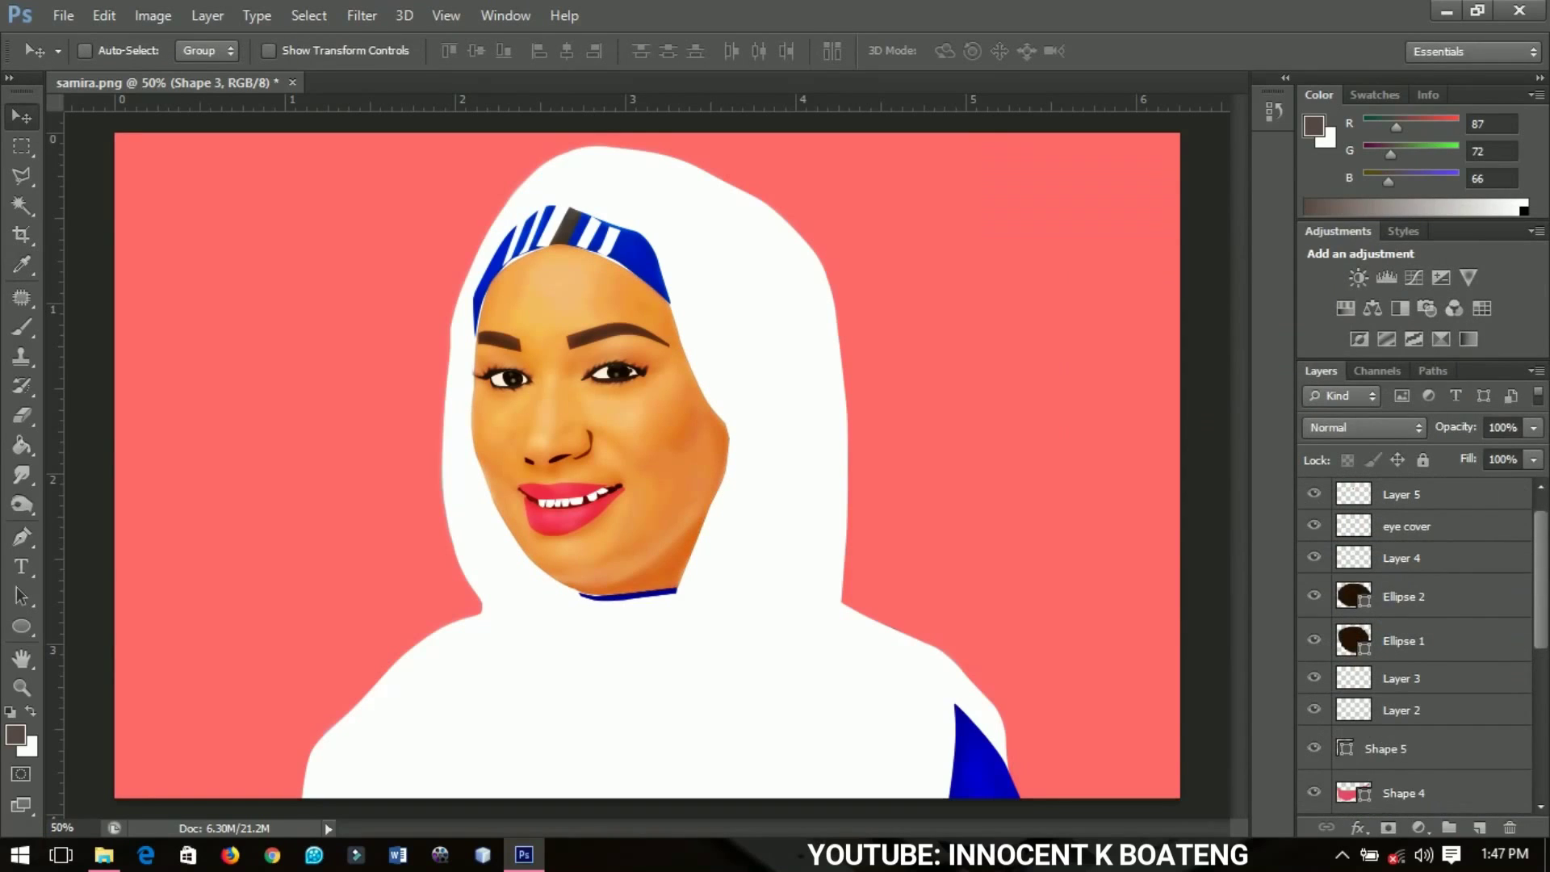
pyautogui.scroll(1, 1421, 646)
pyautogui.click(1421, 494)
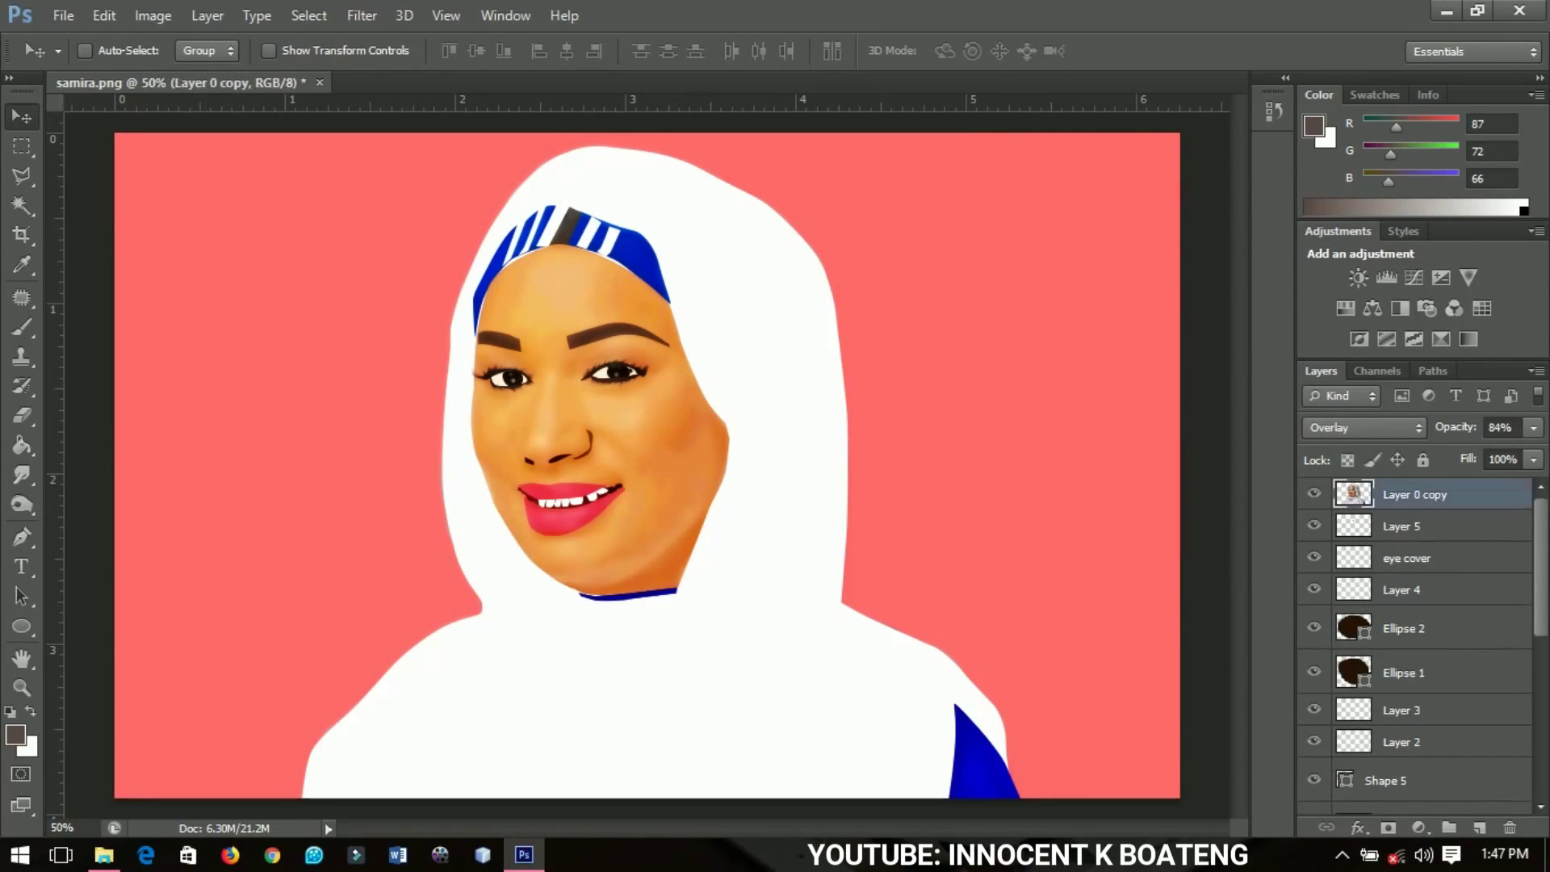
pyautogui.hotkey('ctrl', '-')
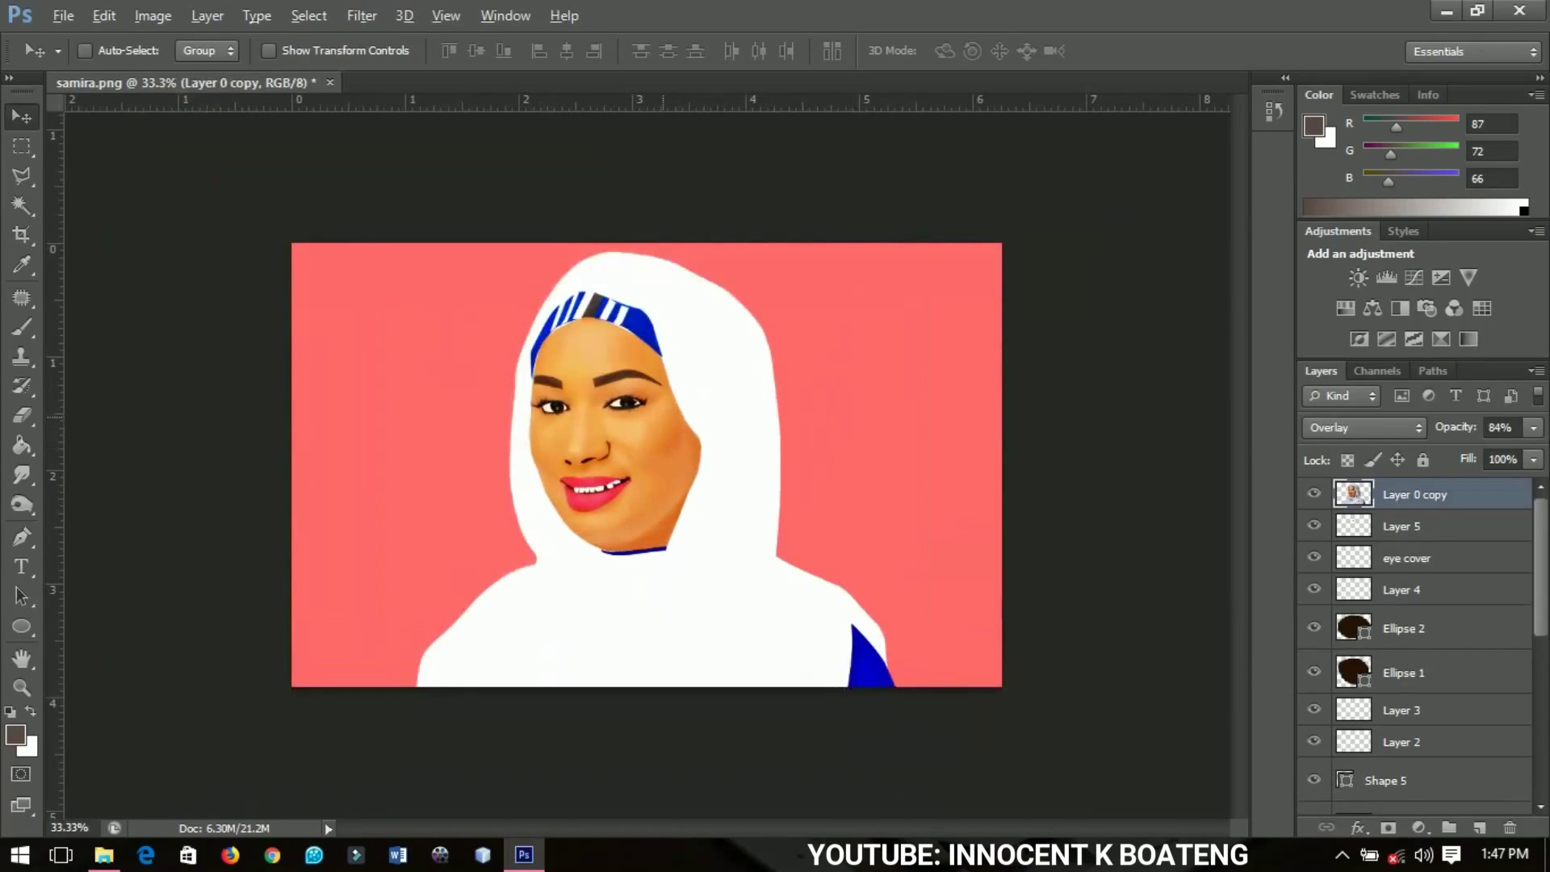
pyautogui.hotkey('ctrl', '+')
pyautogui.scroll(-2, 656, 416)
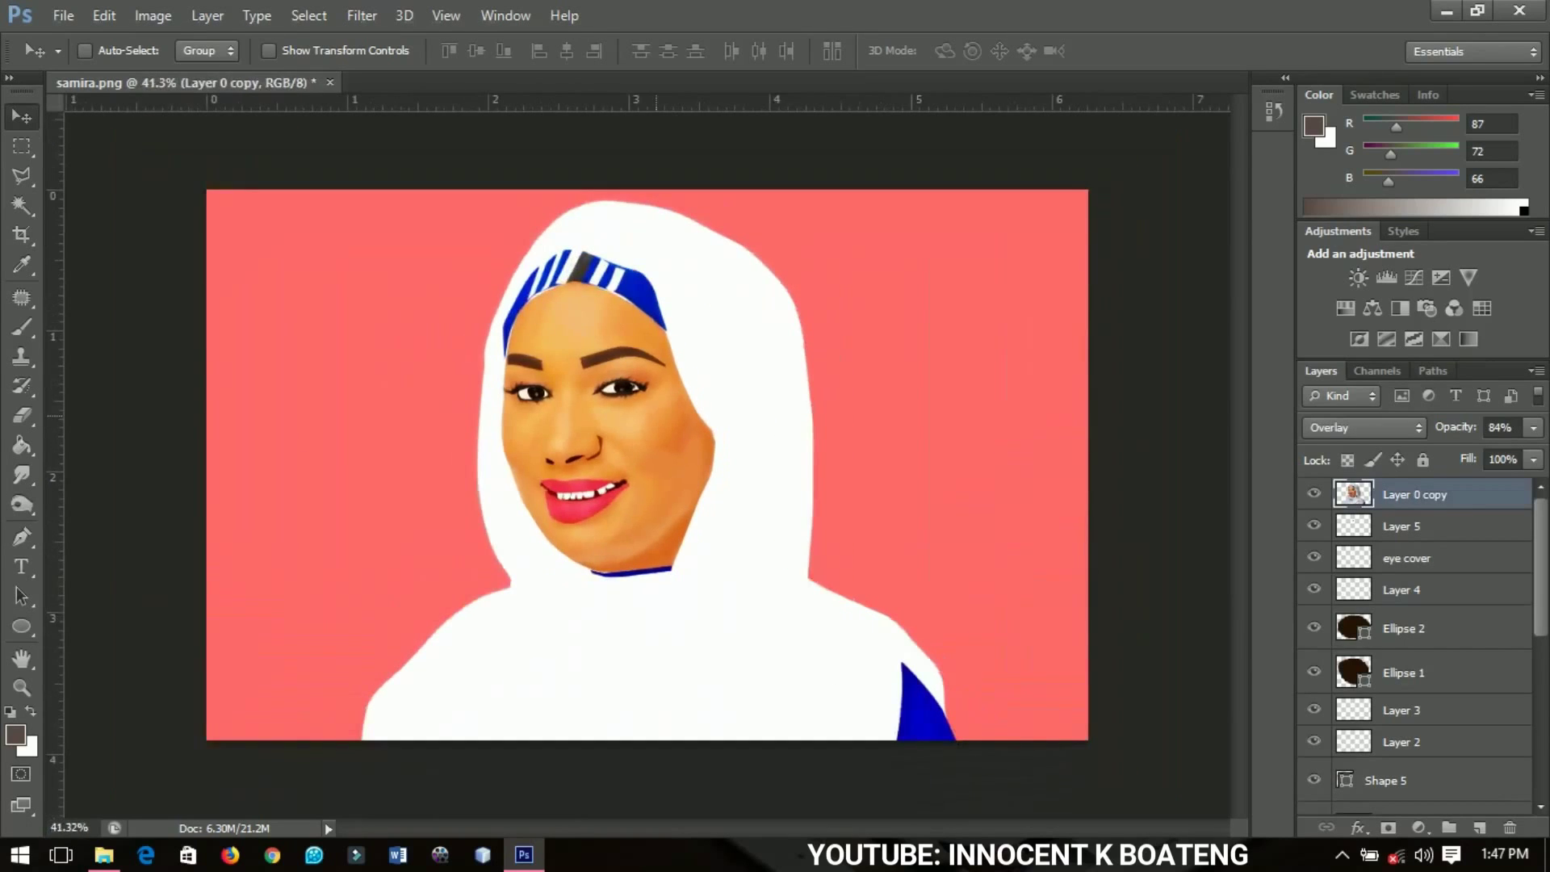